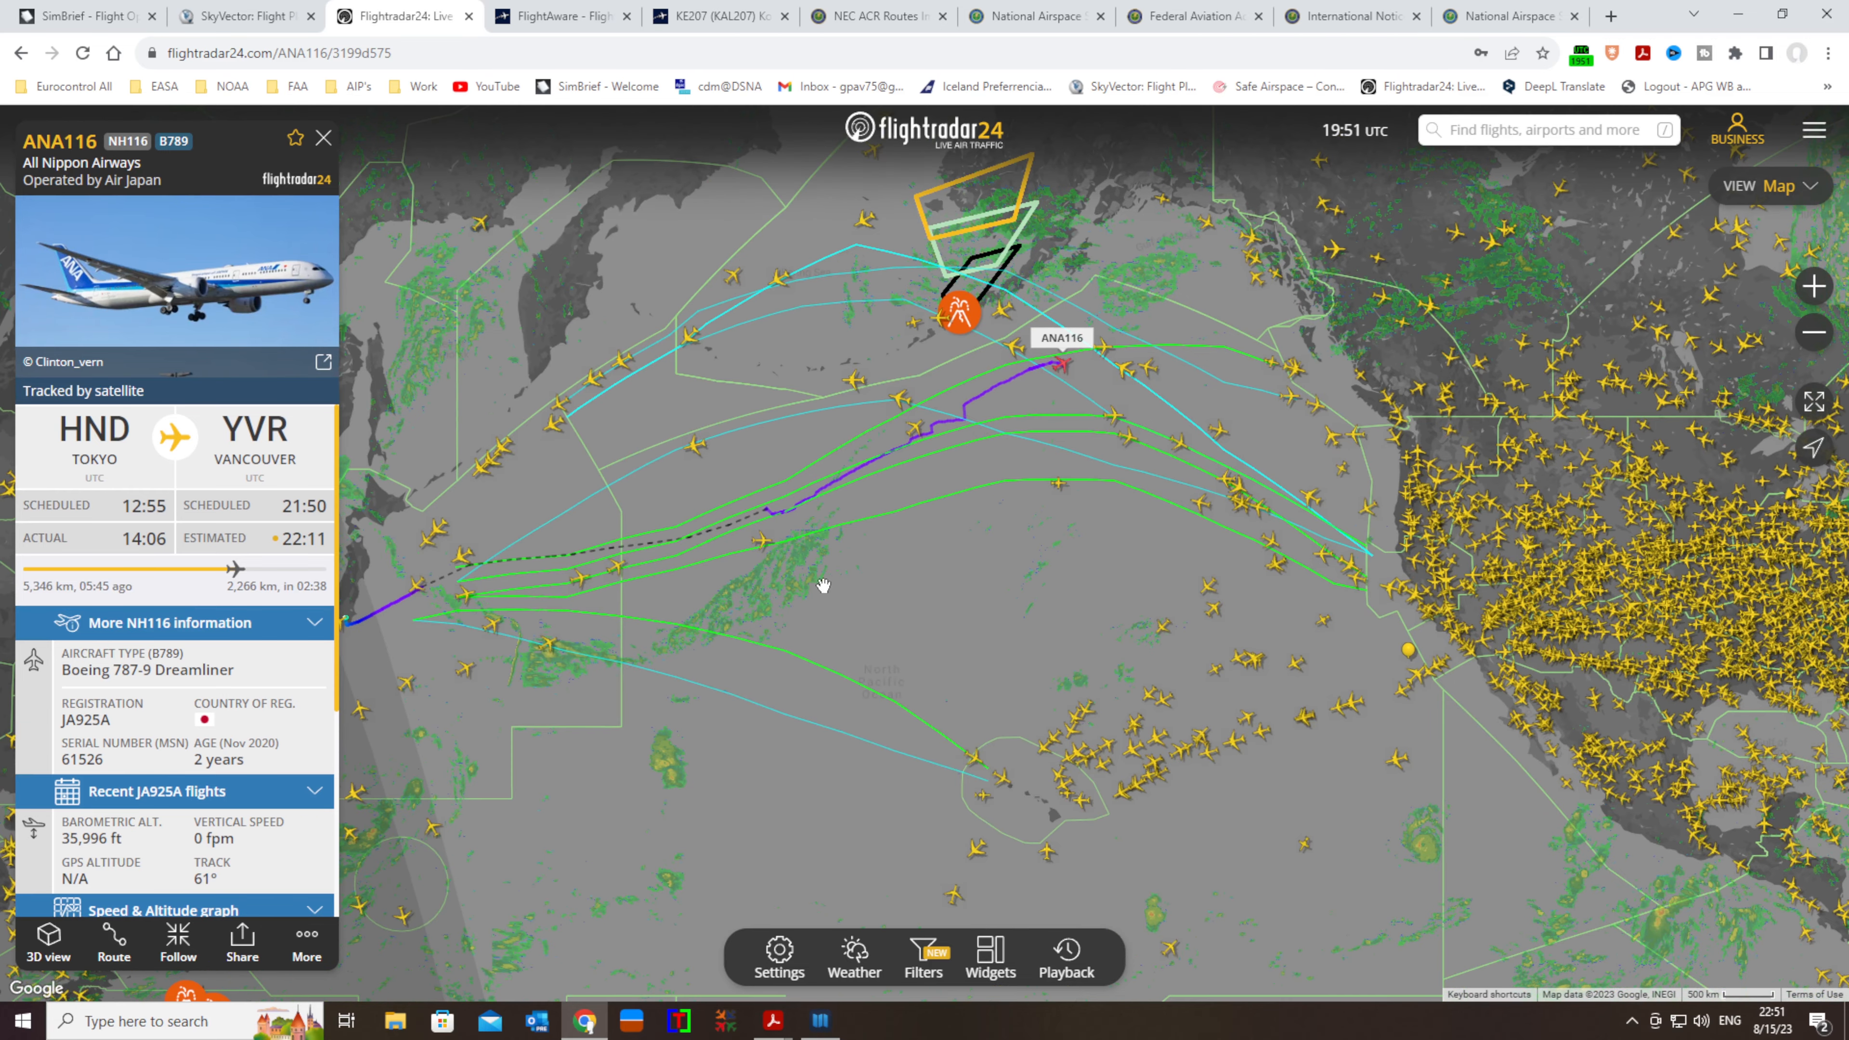
Select flight ANA106 over the North Pacific and examine where the oceanic tracks end off the US West Coast
{"action": "left_click", "coordinate": [761, 544]}
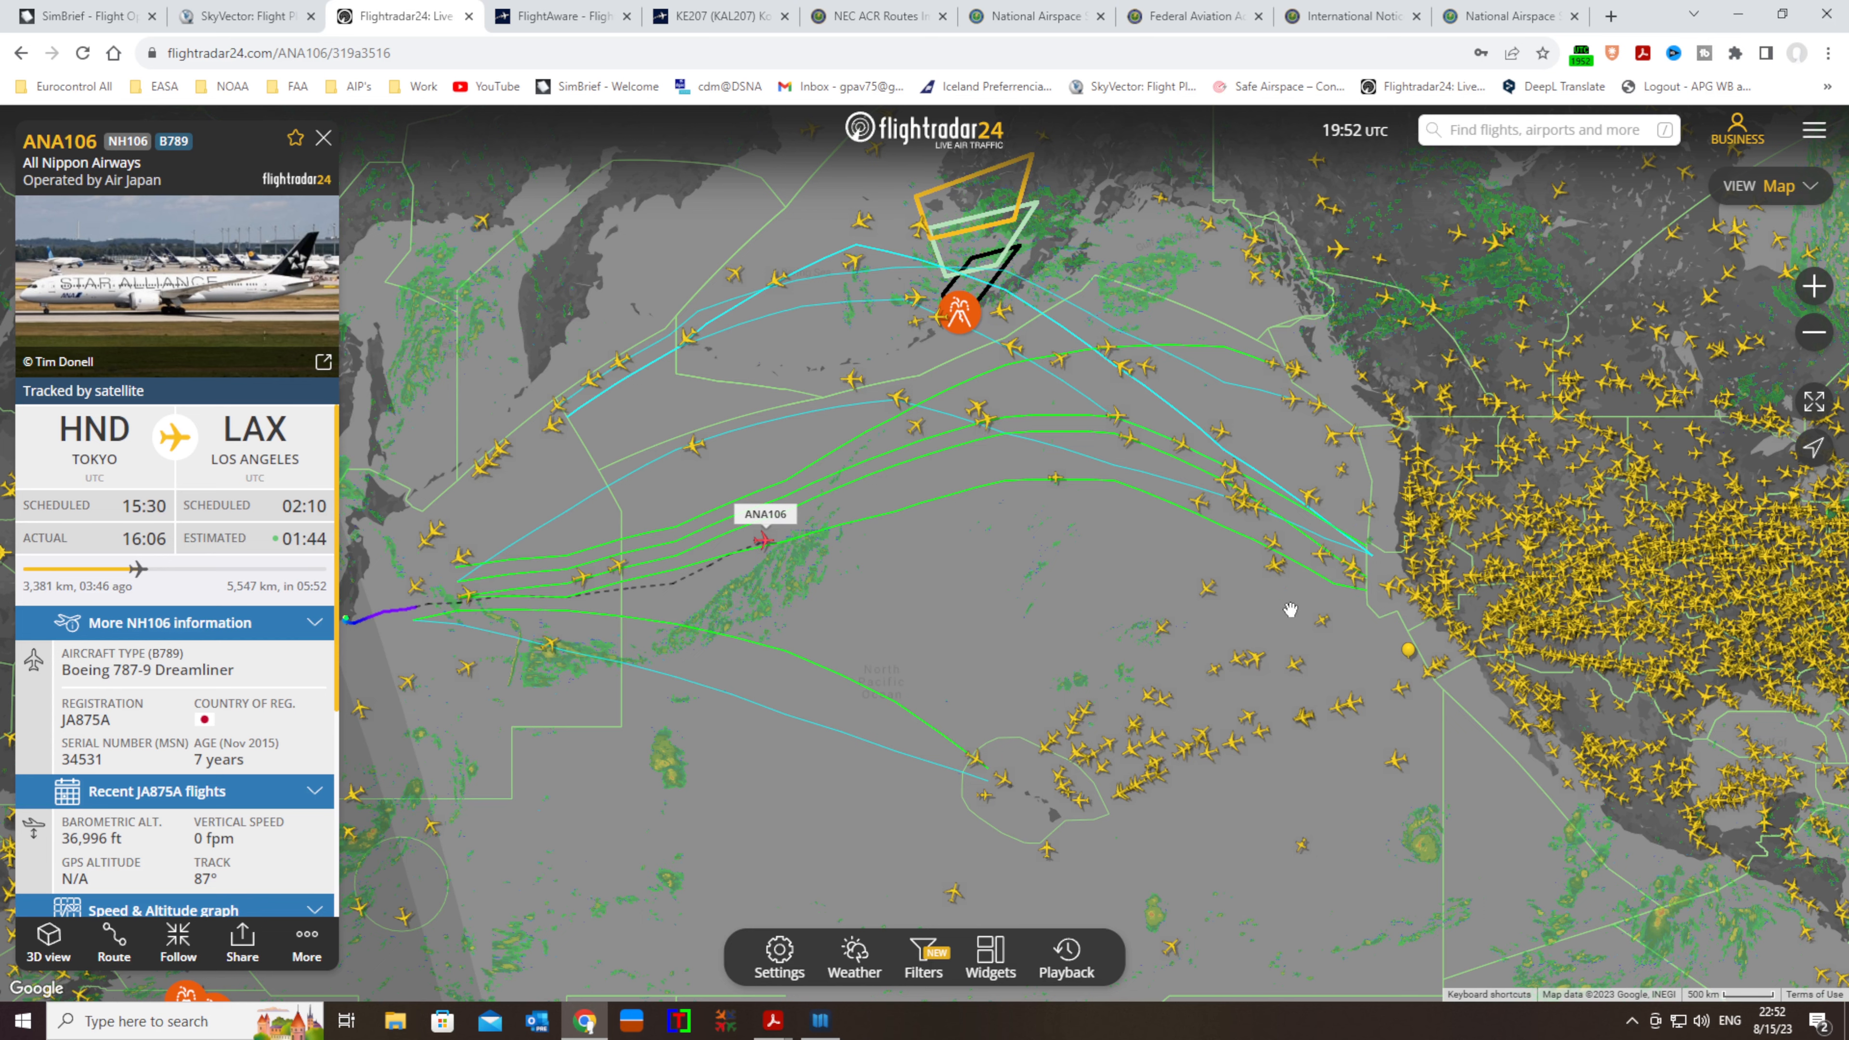
{"action": "scroll", "coordinate": [1416, 597], "scroll_direction": "up", "scroll_amount": 5}
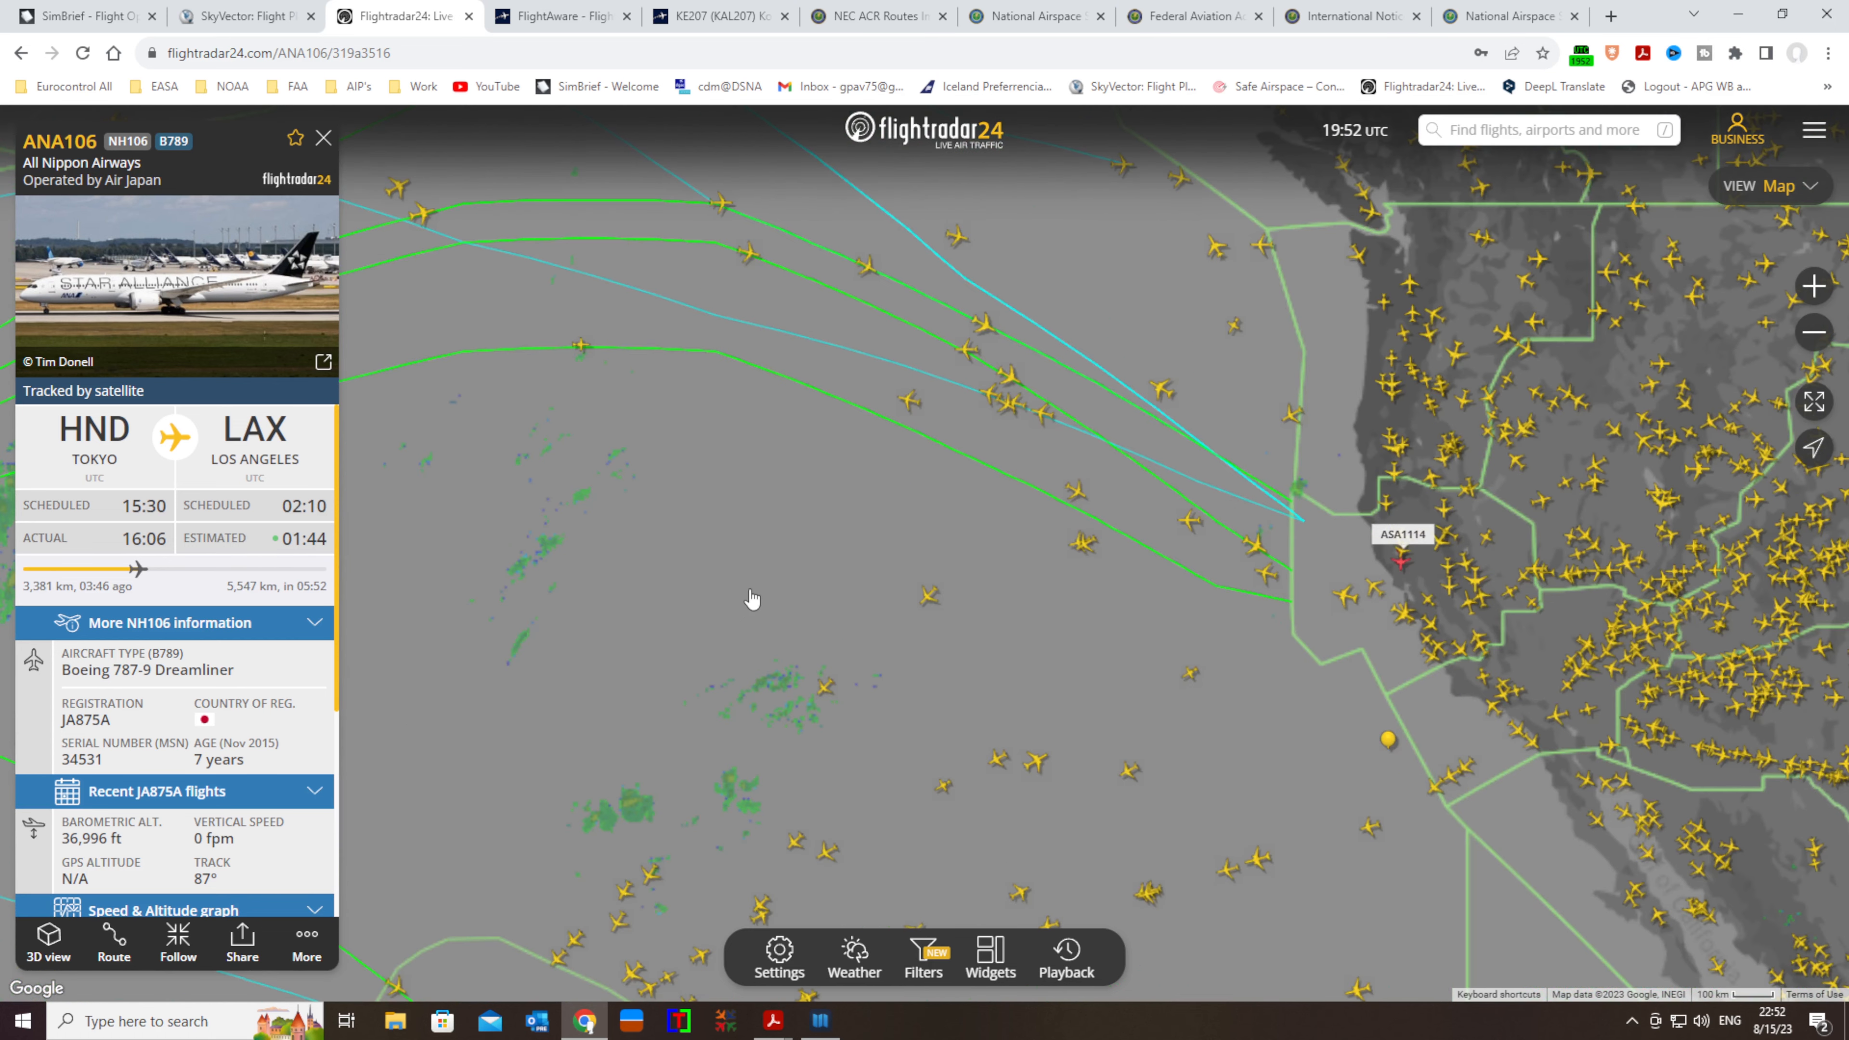
{"action": "left_click_drag", "start_coordinate": [659, 603], "coordinate": [1063, 614]}
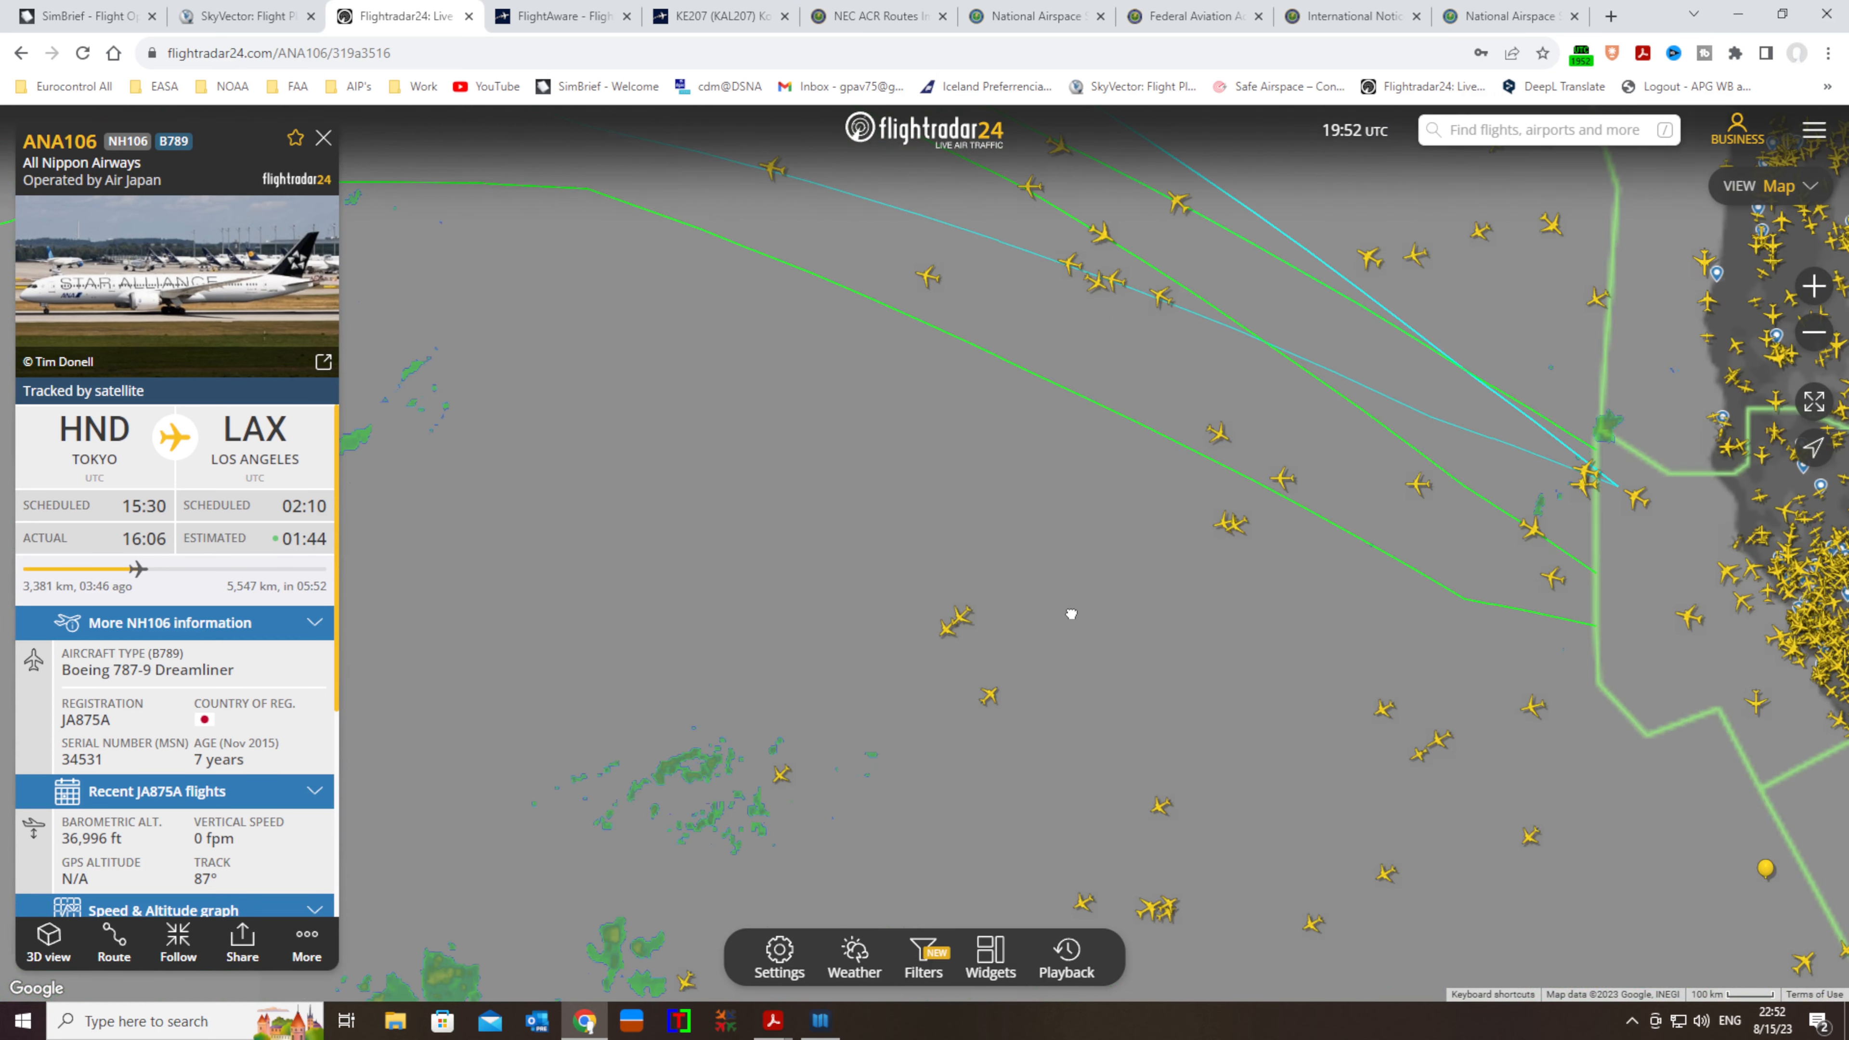
{"action": "left_click_drag", "start_coordinate": [718, 591], "coordinate": [1030, 616]}
{"action": "scroll", "coordinate": [708, 584], "scroll_direction": "down", "scroll_amount": 1}
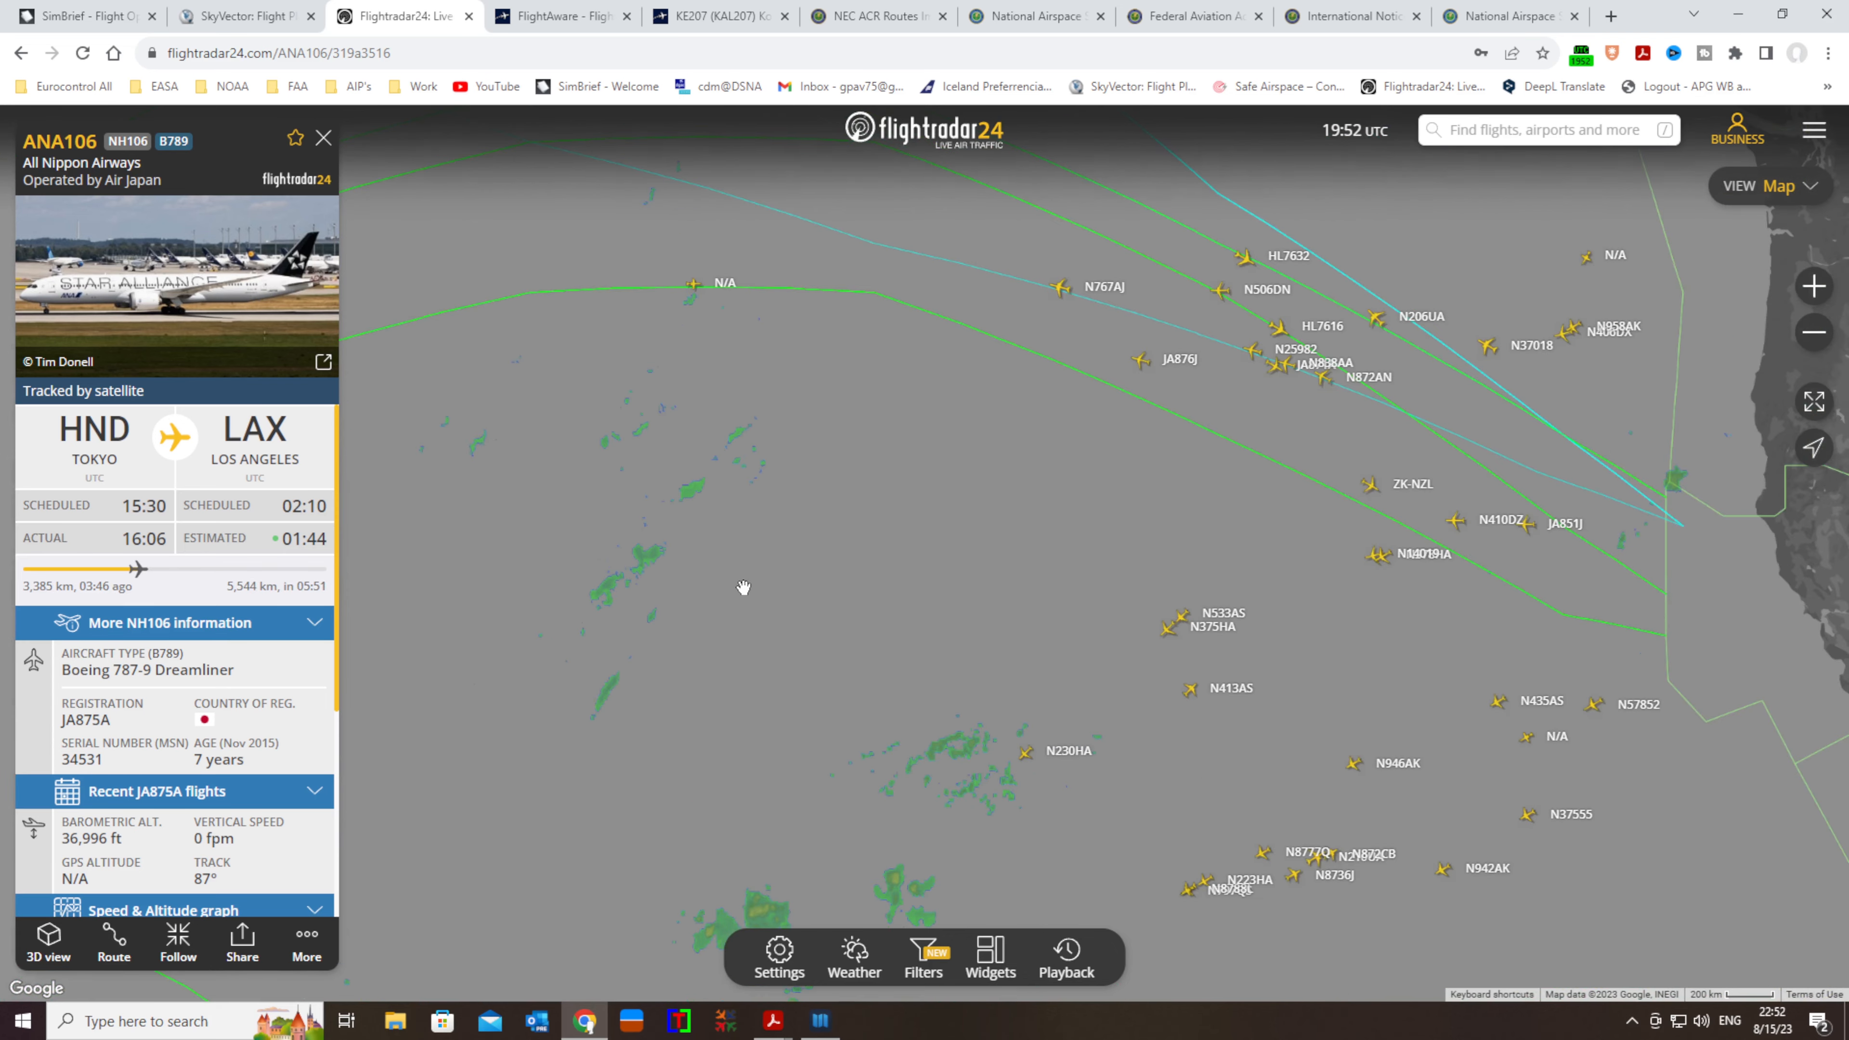
{"action": "left_click_drag", "start_coordinate": [588, 584], "coordinate": [891, 553]}
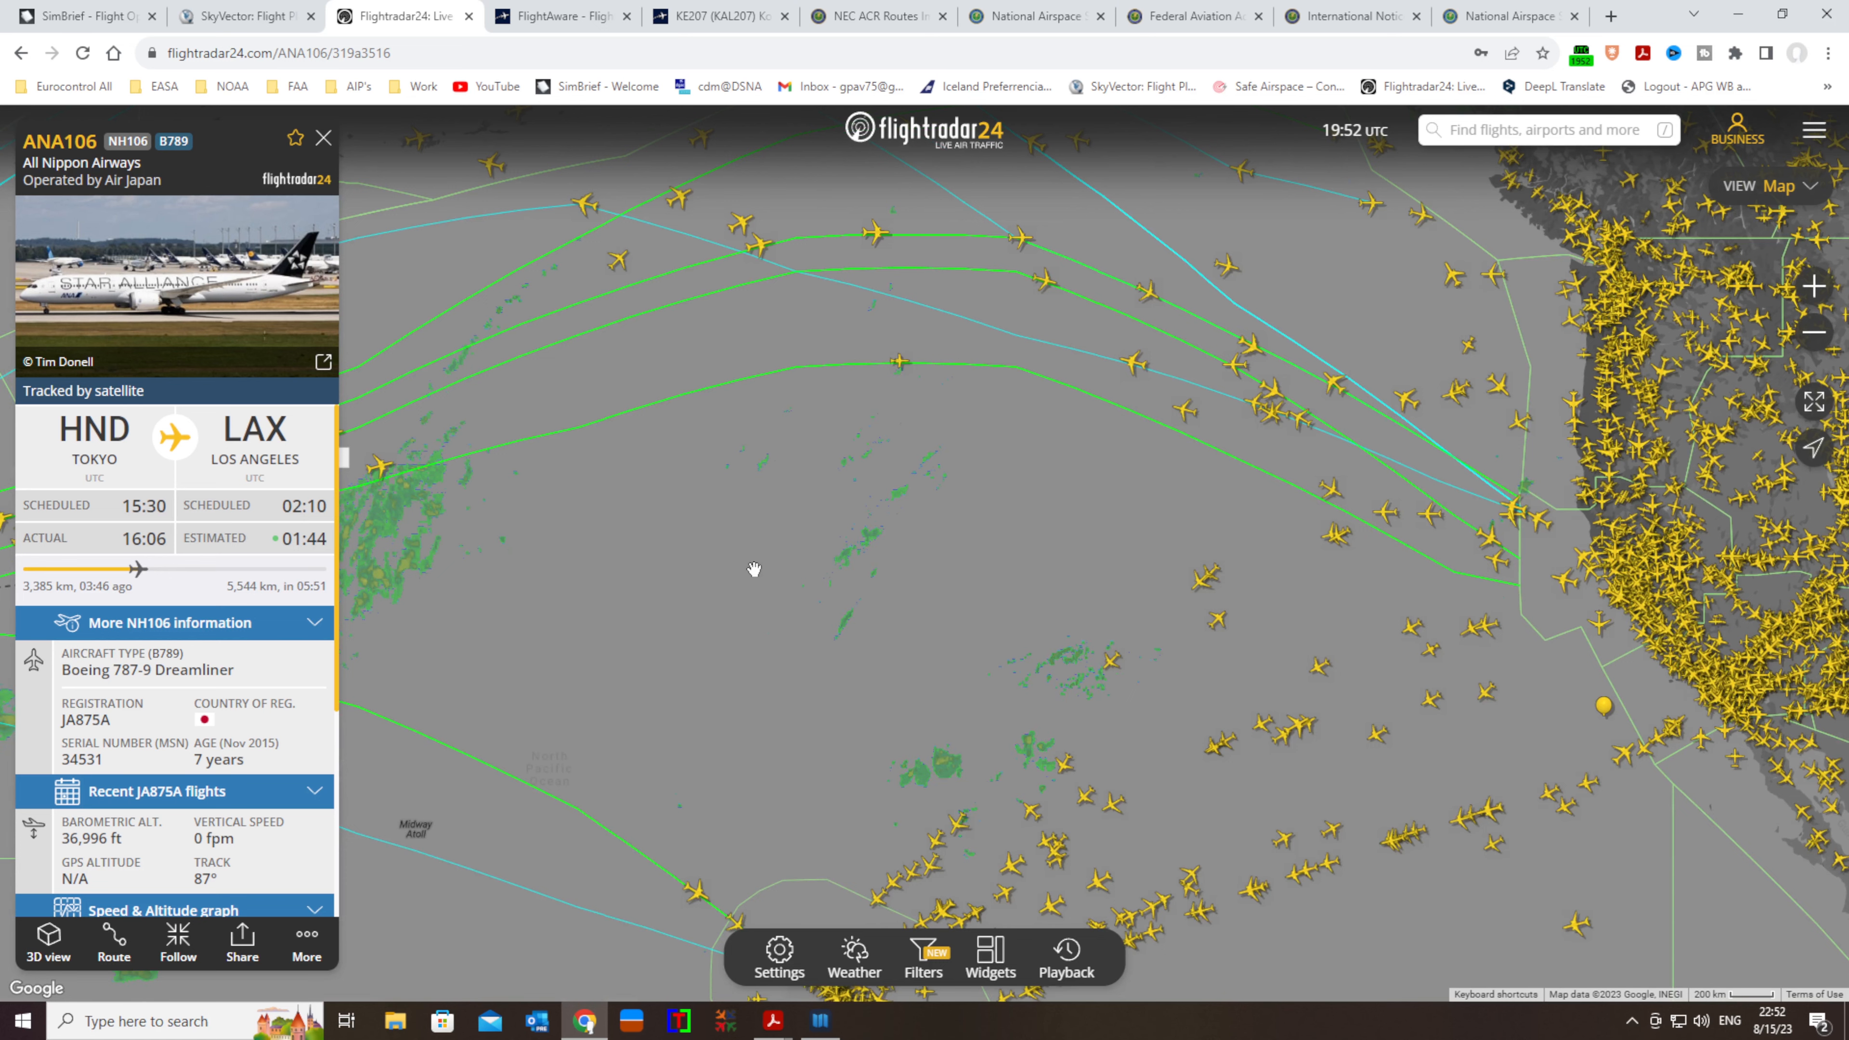
Examine the labelled traffic between the San Francisco coast and the oceanic boundary where the tracks end
{"action": "scroll", "coordinate": [843, 626], "scroll_direction": "down", "scroll_amount": 1}
{"action": "scroll", "coordinate": [1282, 648], "scroll_direction": "up", "scroll_amount": 6}
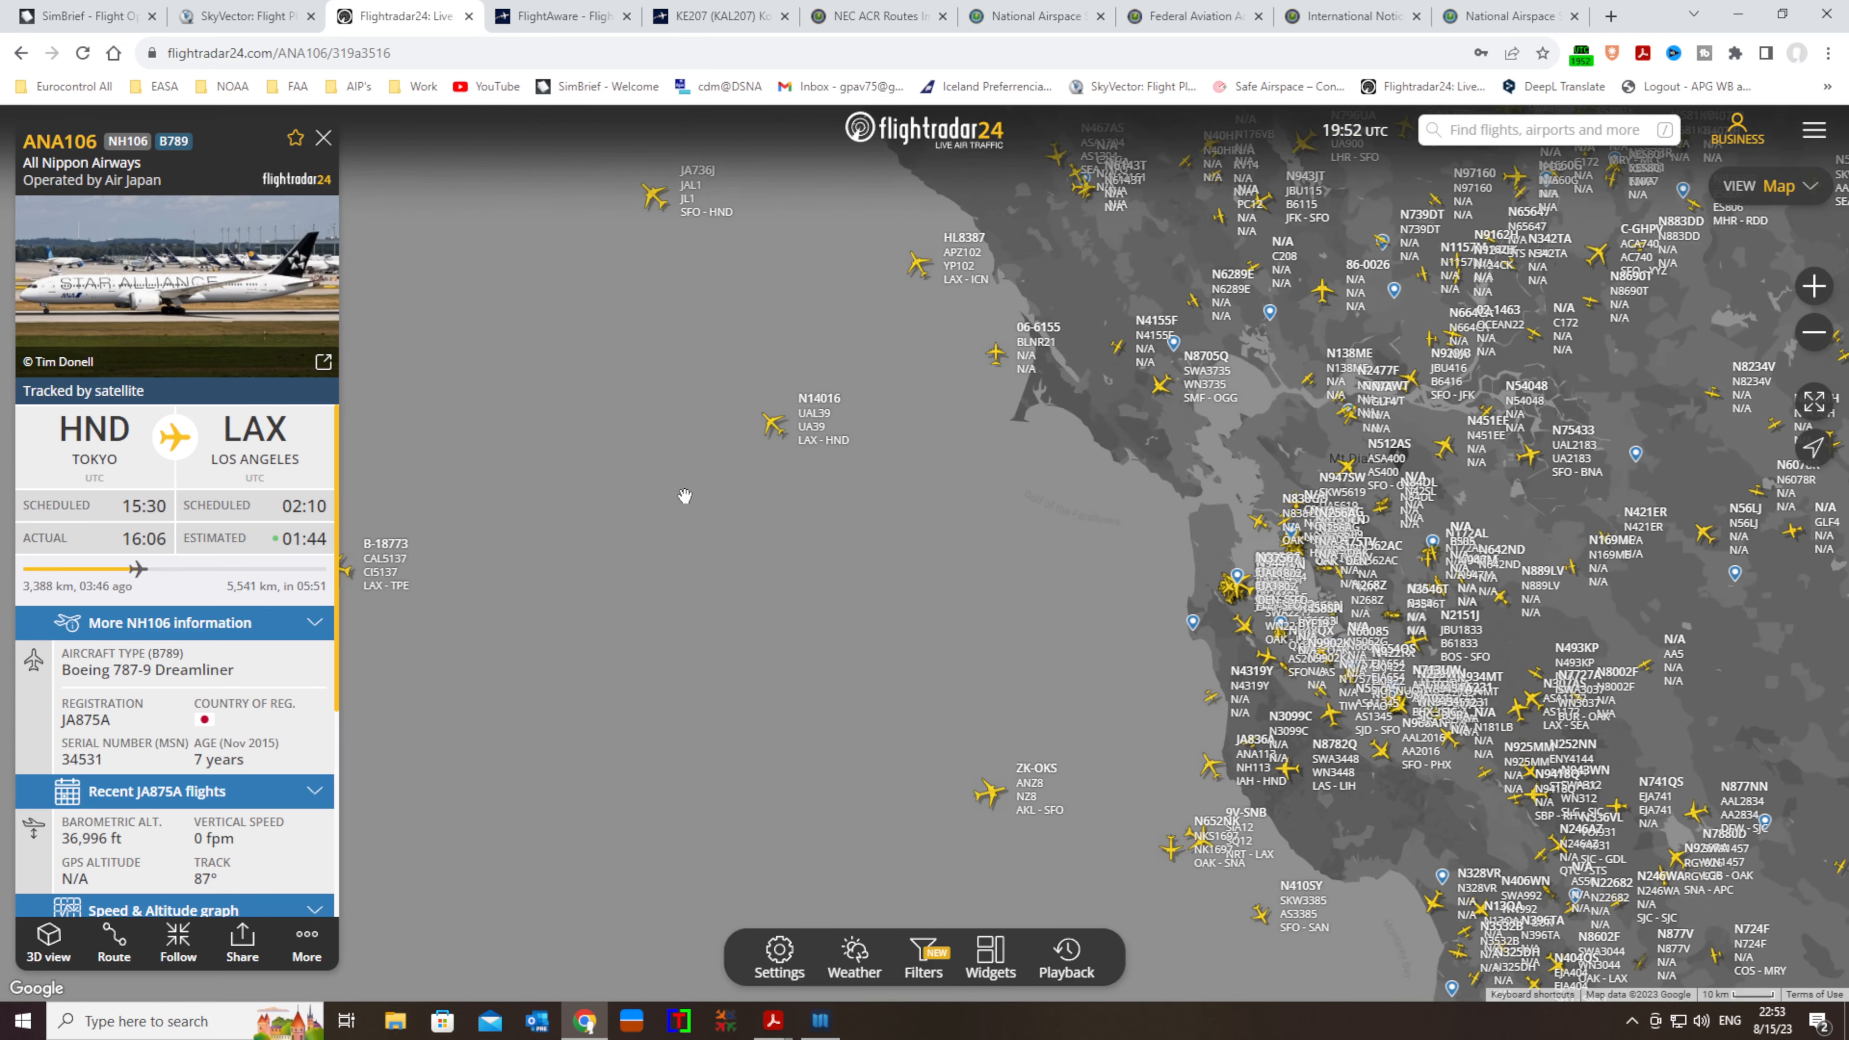
{"action": "left_click_drag", "start_coordinate": [611, 511], "coordinate": [925, 525]}
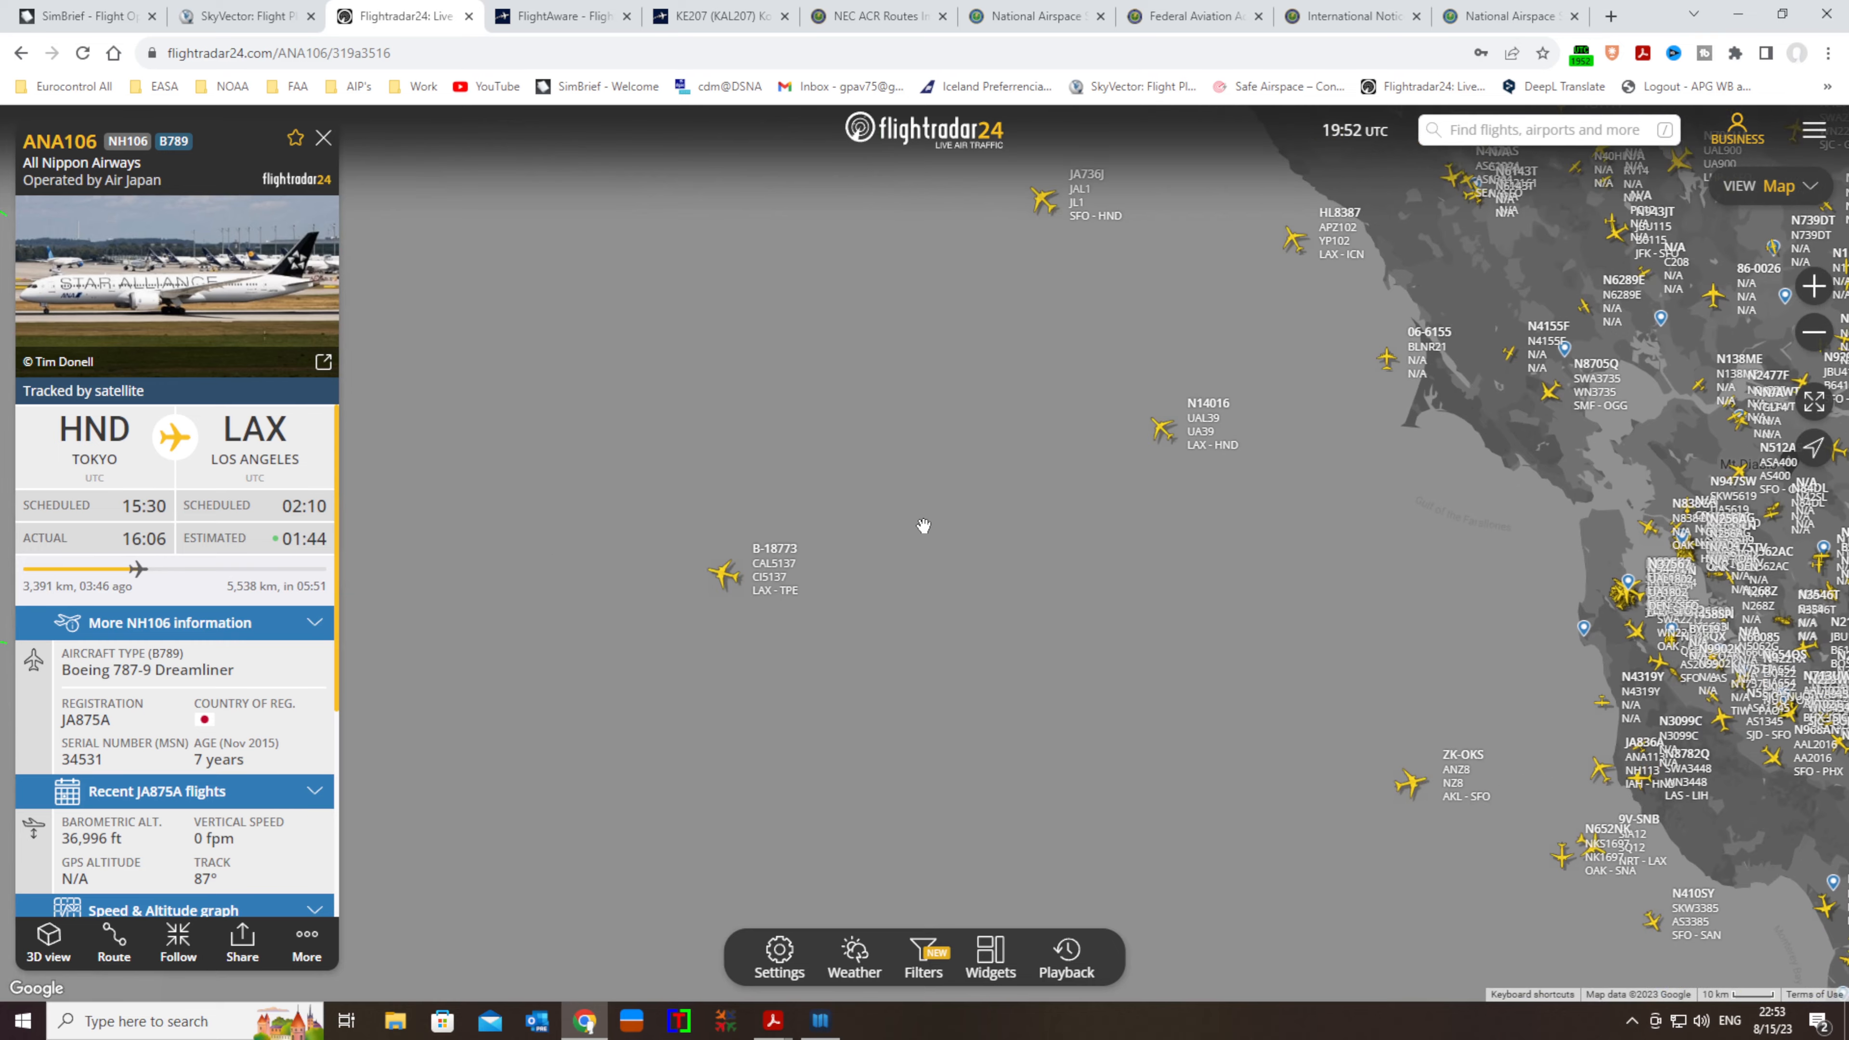
{"action": "scroll", "coordinate": [925, 525], "scroll_direction": "down", "scroll_amount": 1}
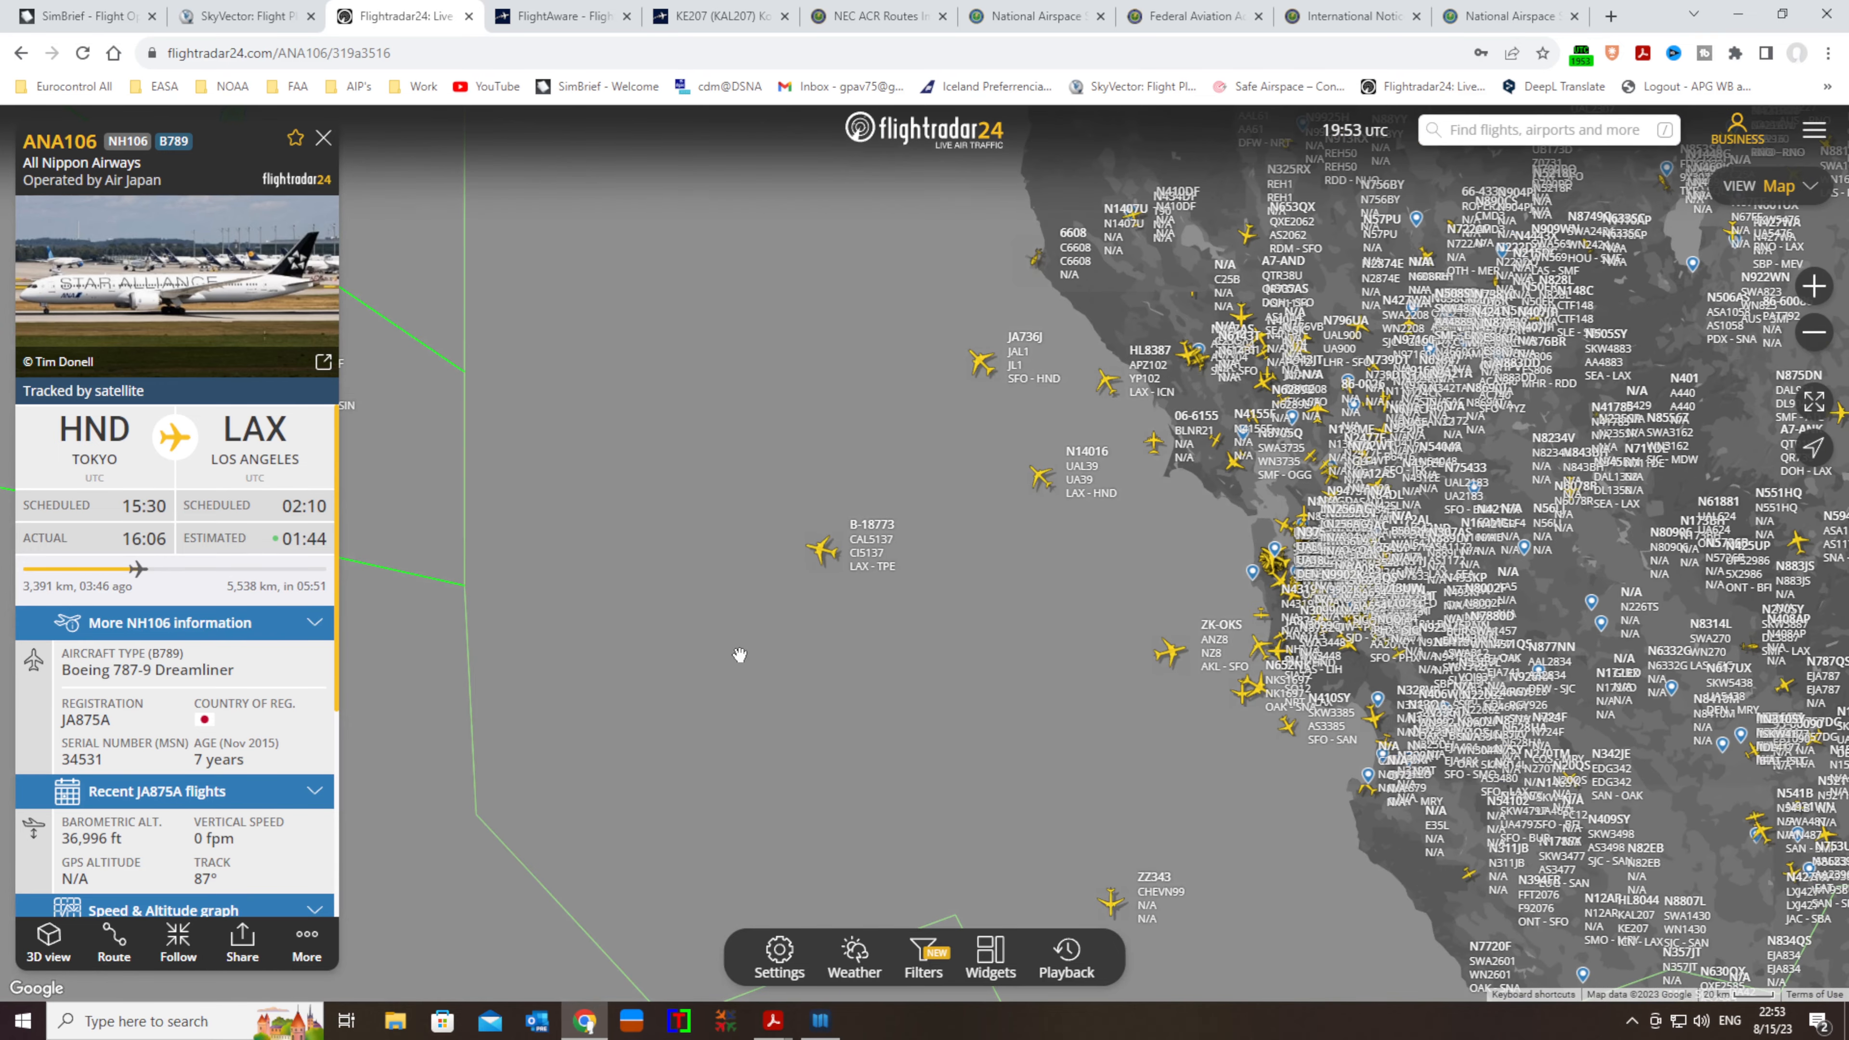
{"action": "left_click_drag", "start_coordinate": [734, 654], "coordinate": [900, 657]}
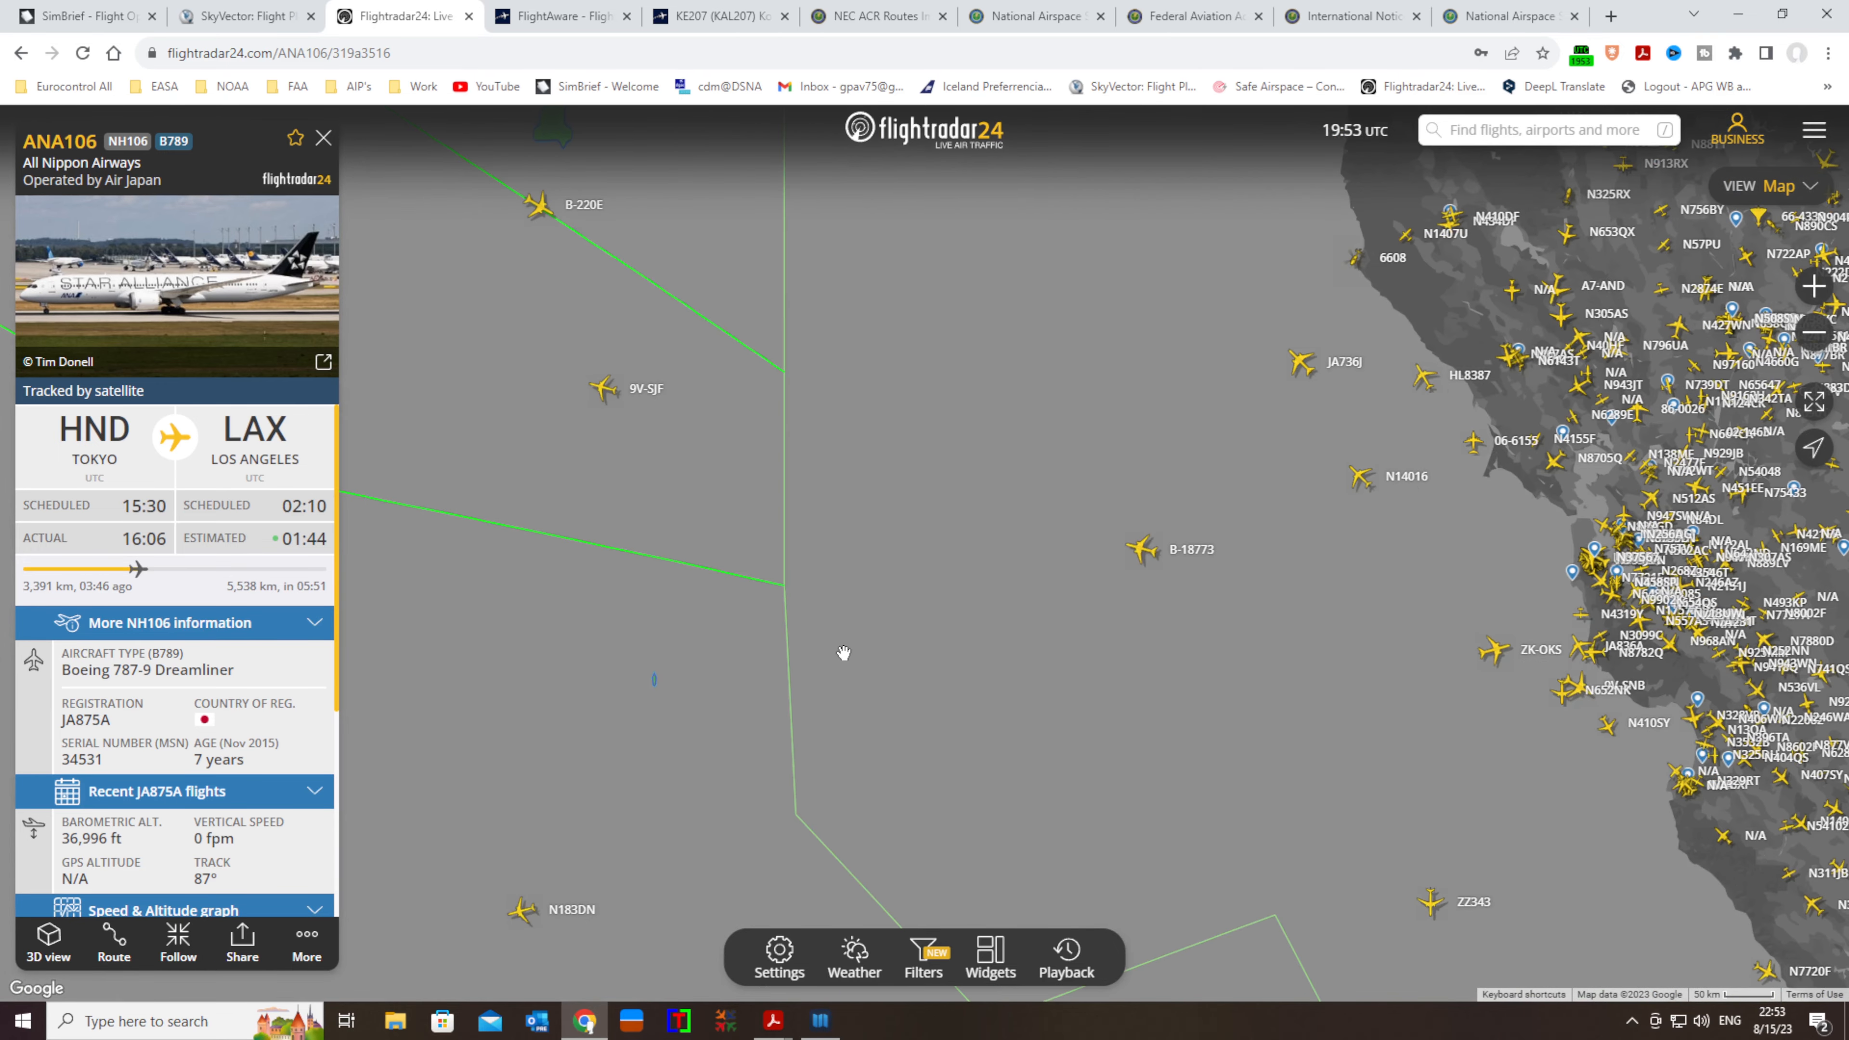
{"action": "scroll", "coordinate": [843, 653], "scroll_direction": "down", "scroll_amount": 1}
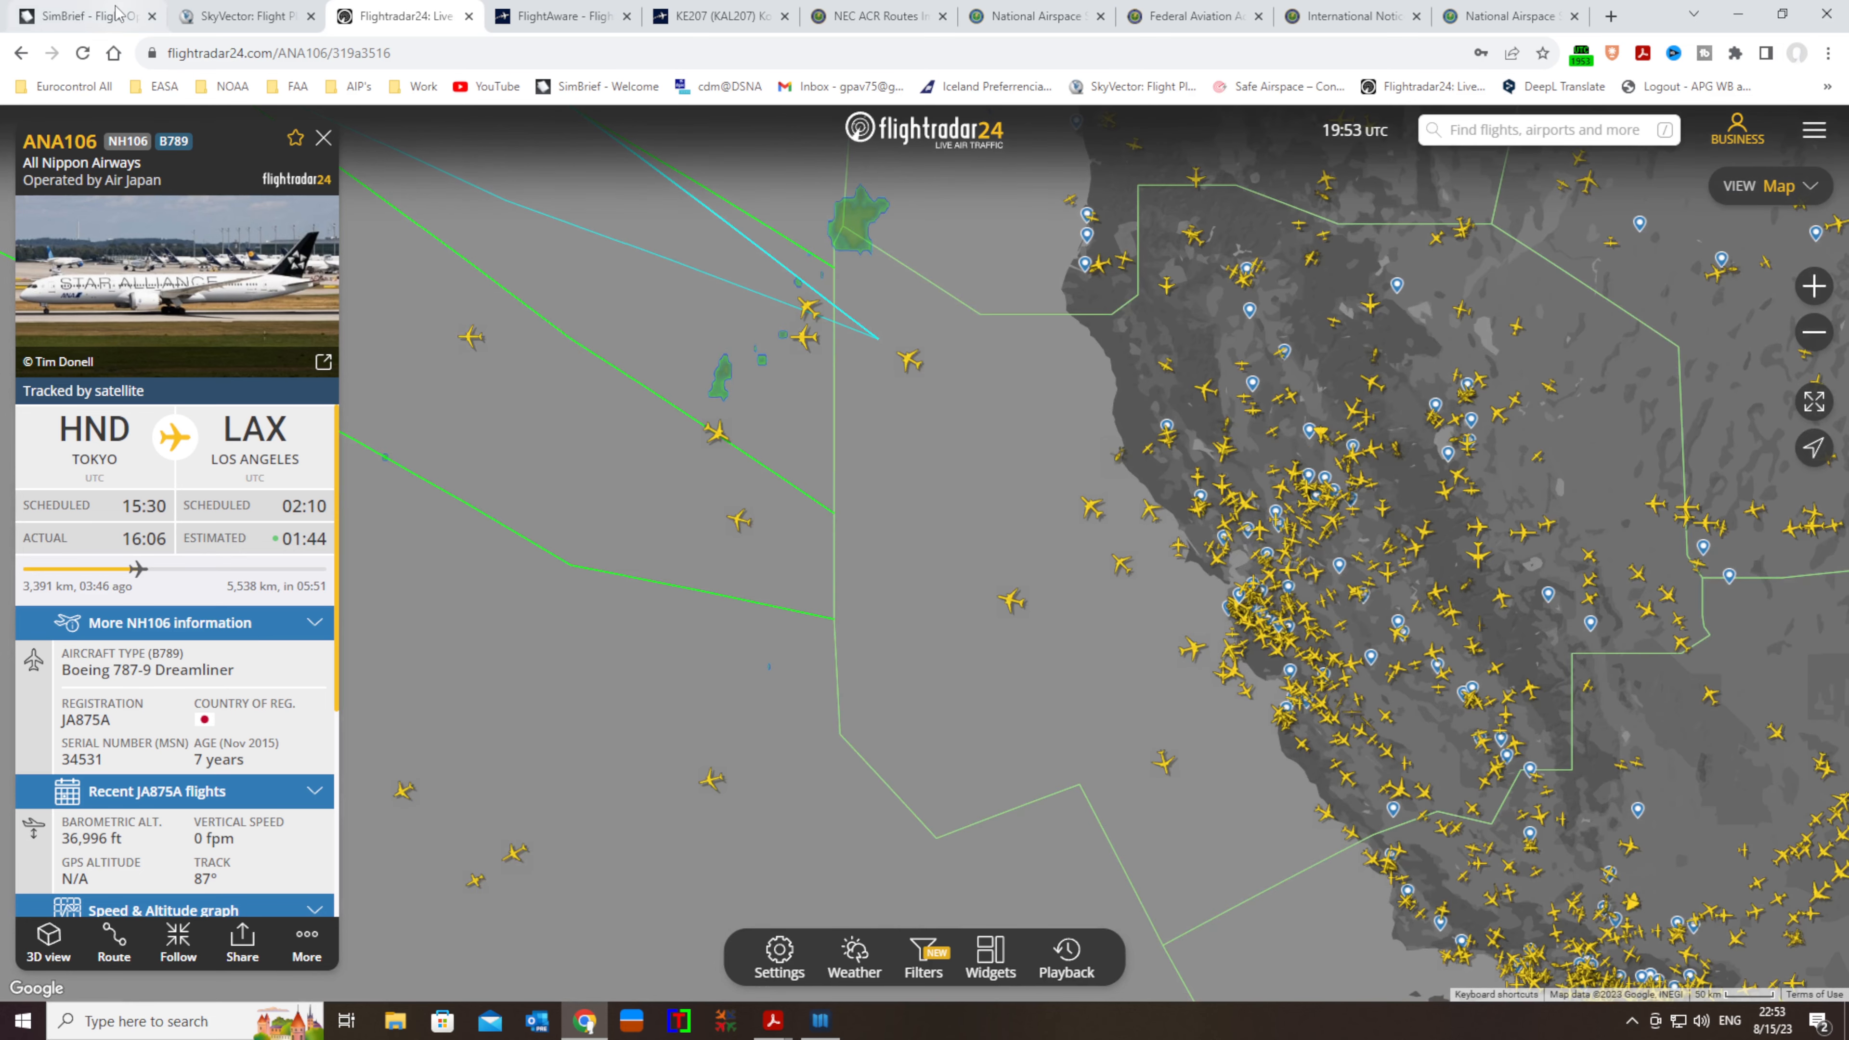
Switch to the SimBrief flight options and browse the full list of suggested routes
{"action": "mouse_move", "coordinate": [93, 20]}
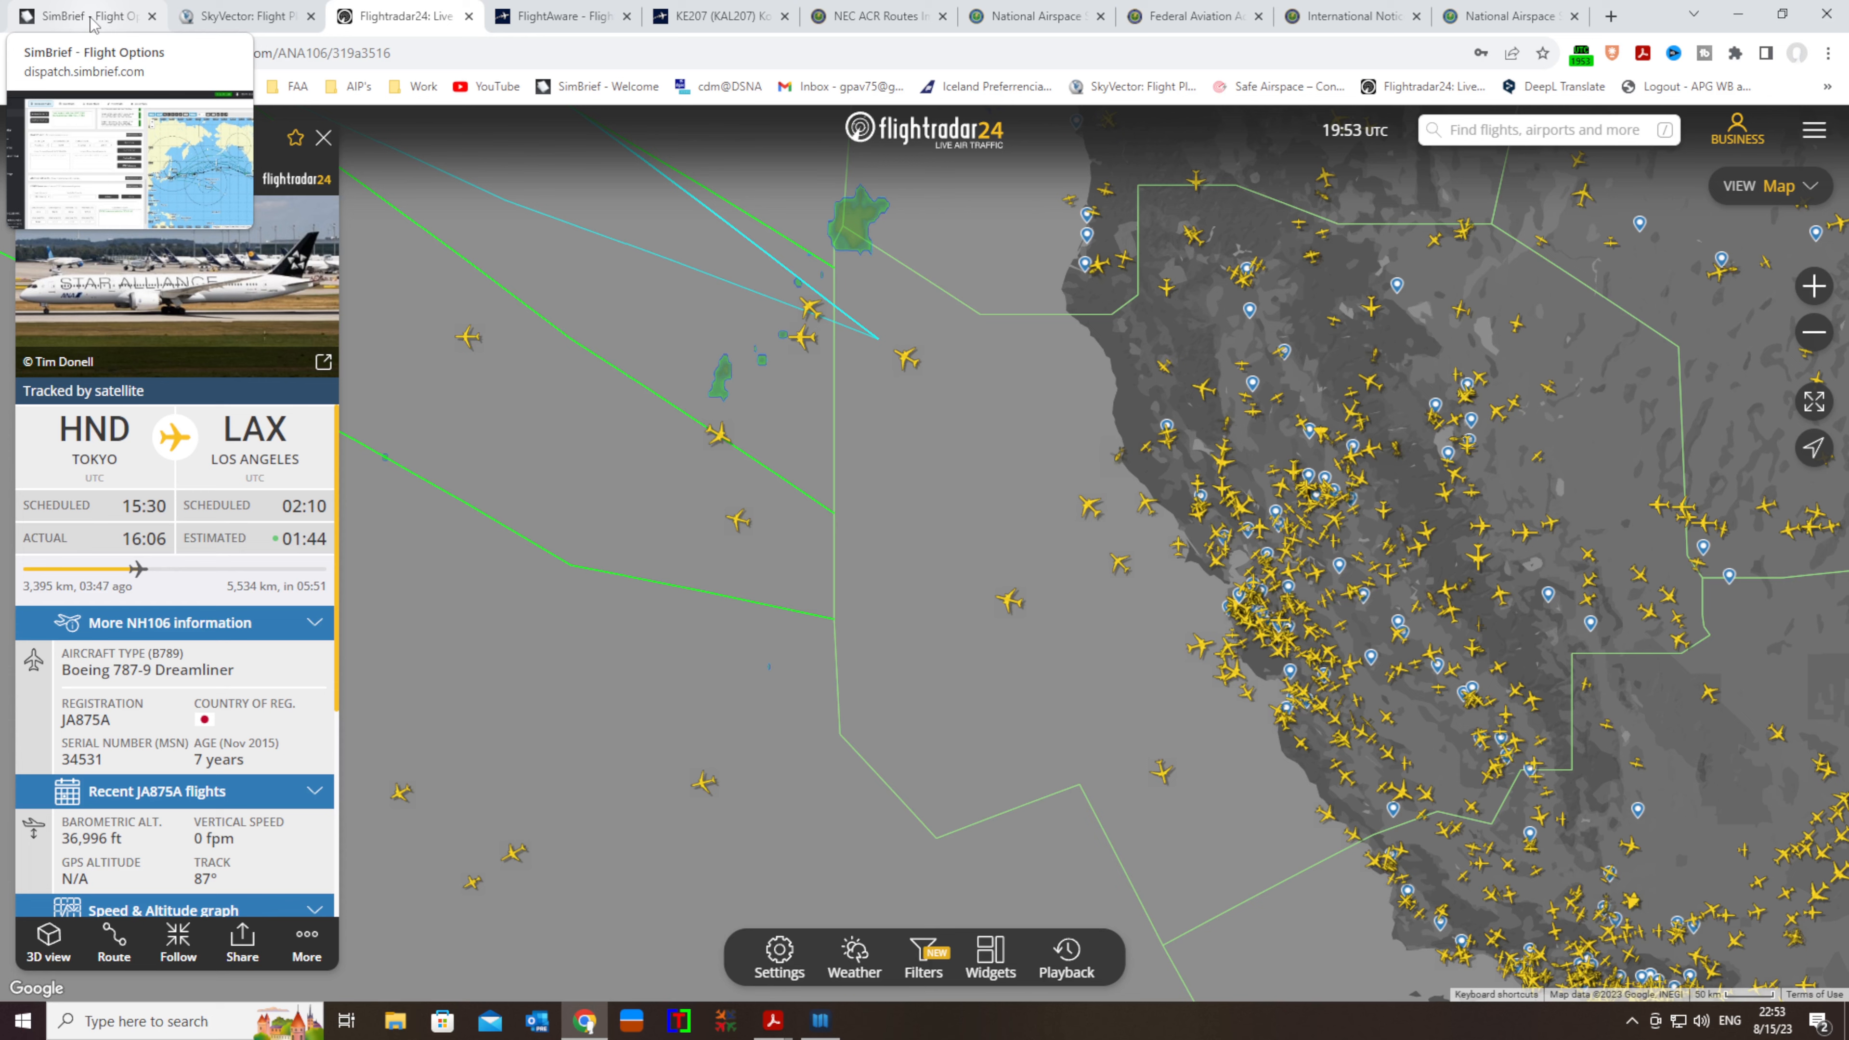
{"action": "left_click", "coordinate": [93, 22]}
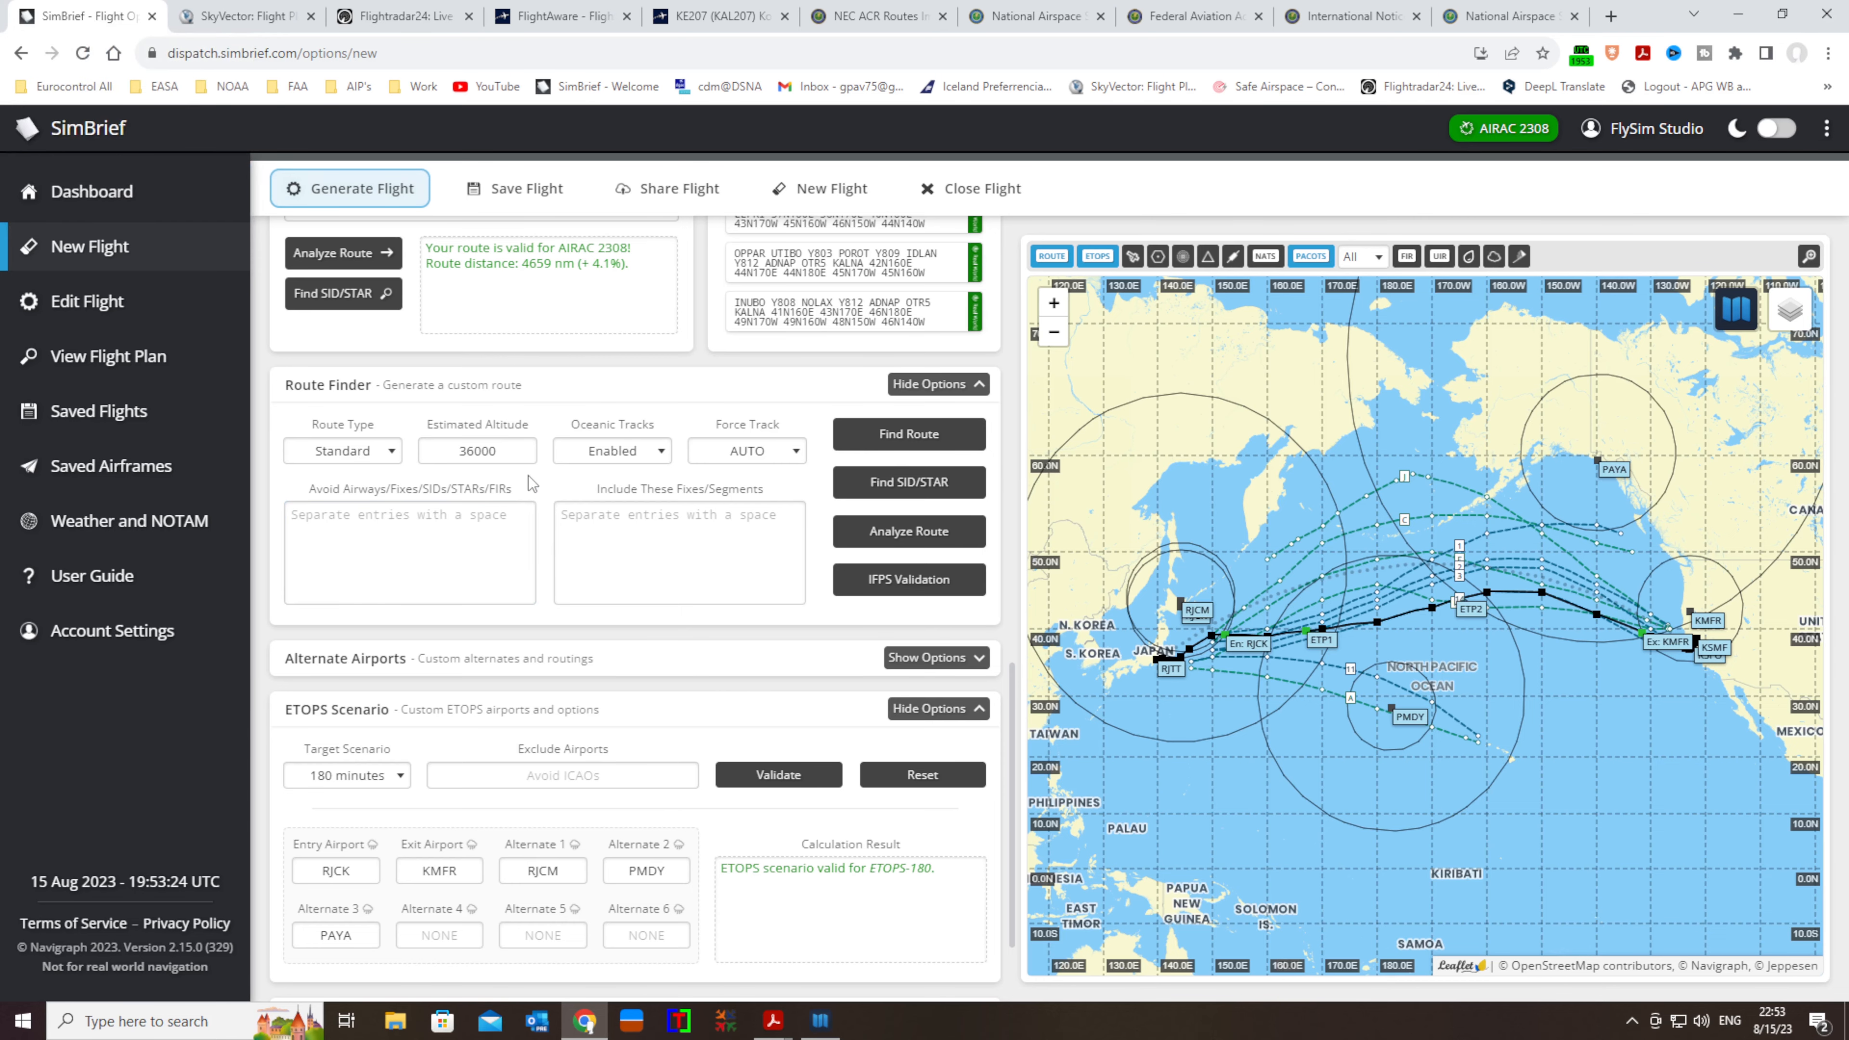
{"action": "scroll", "coordinate": [568, 505], "scroll_direction": "up", "scroll_amount": 4}
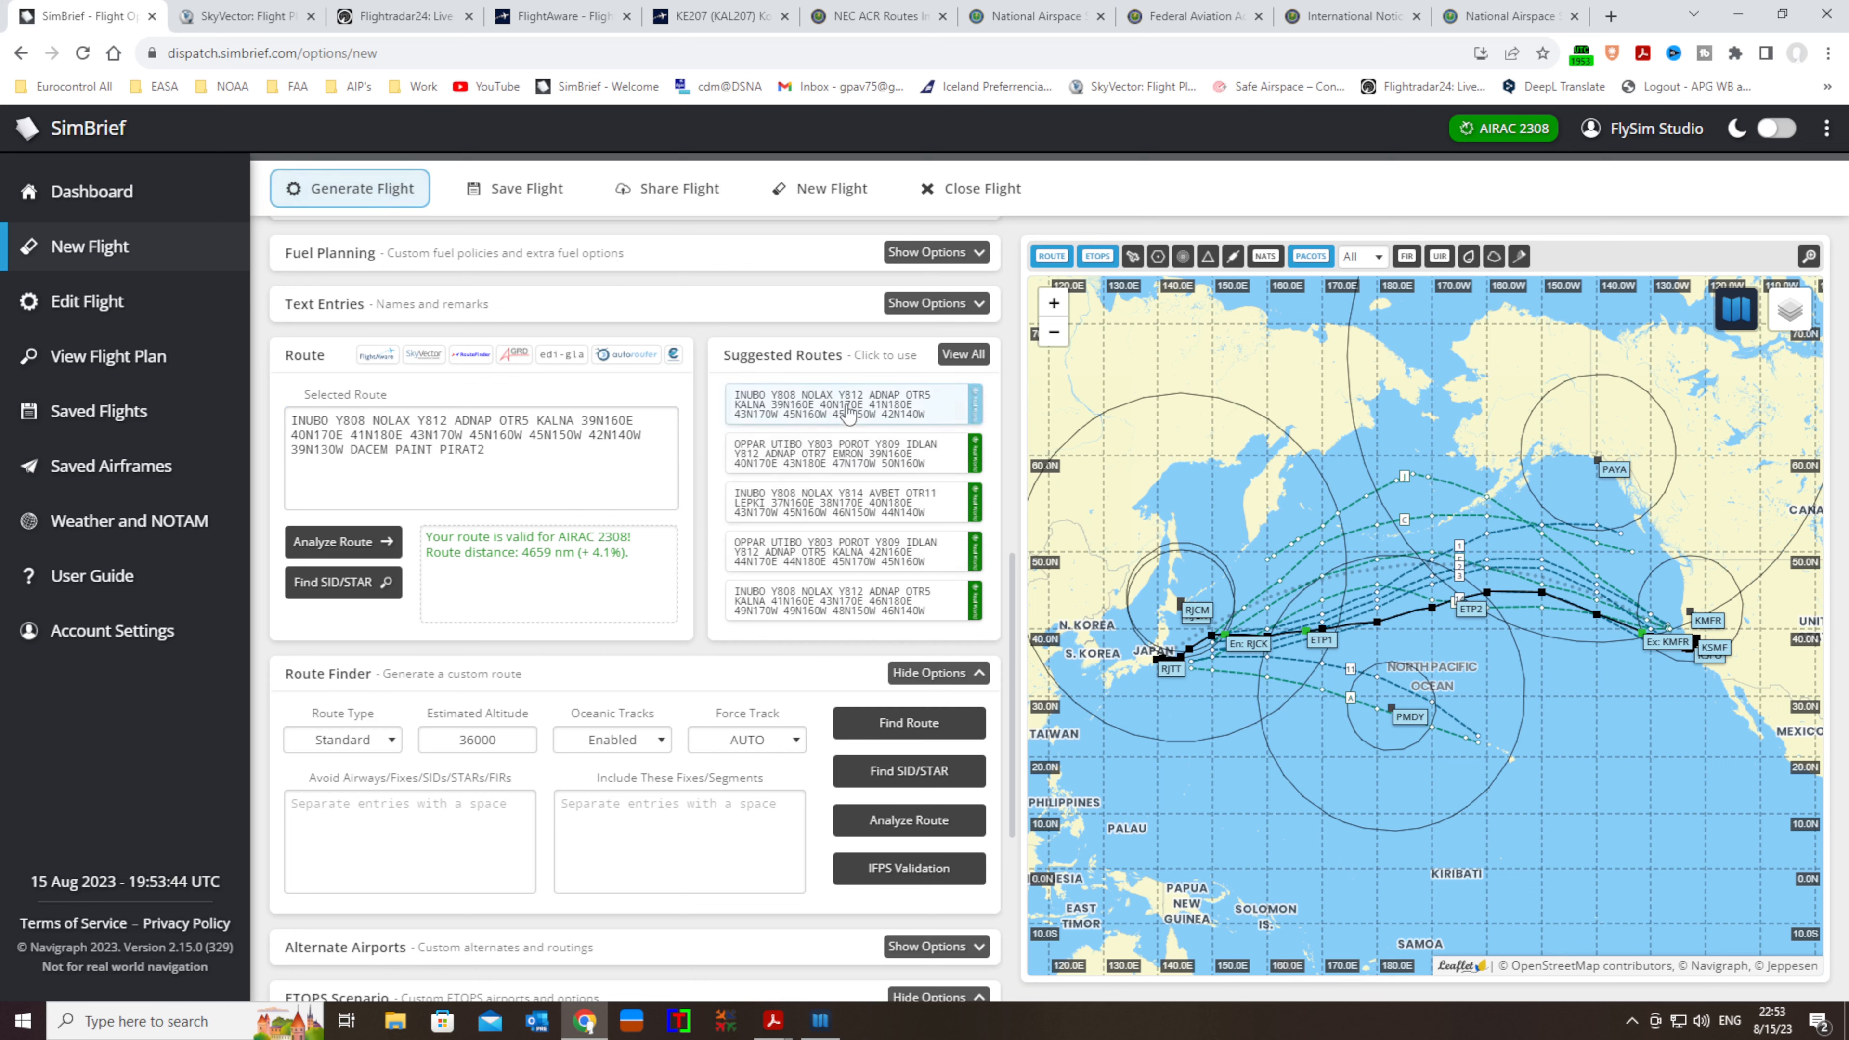
{"action": "left_click", "coordinate": [960, 356]}
{"action": "scroll", "coordinate": [864, 608], "scroll_direction": "down", "scroll_amount": 4}
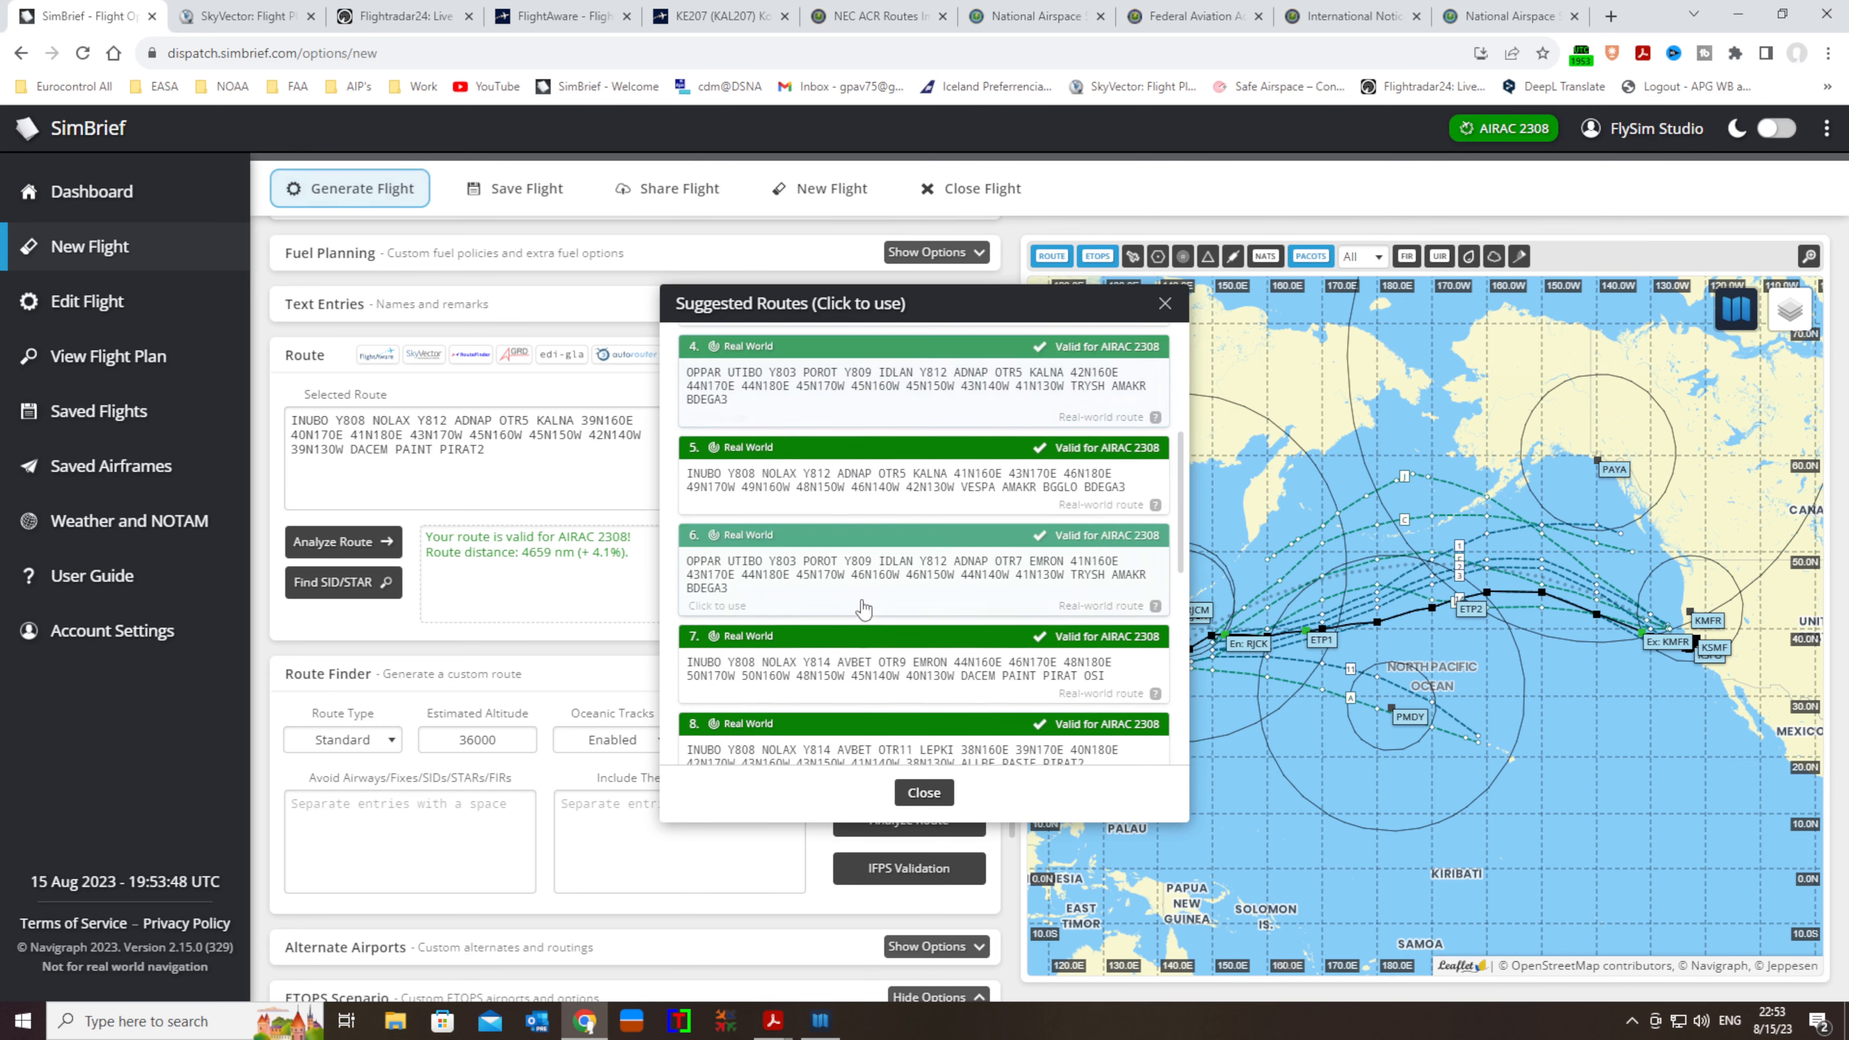
{"action": "scroll", "coordinate": [863, 608], "scroll_direction": "down", "scroll_amount": 5}
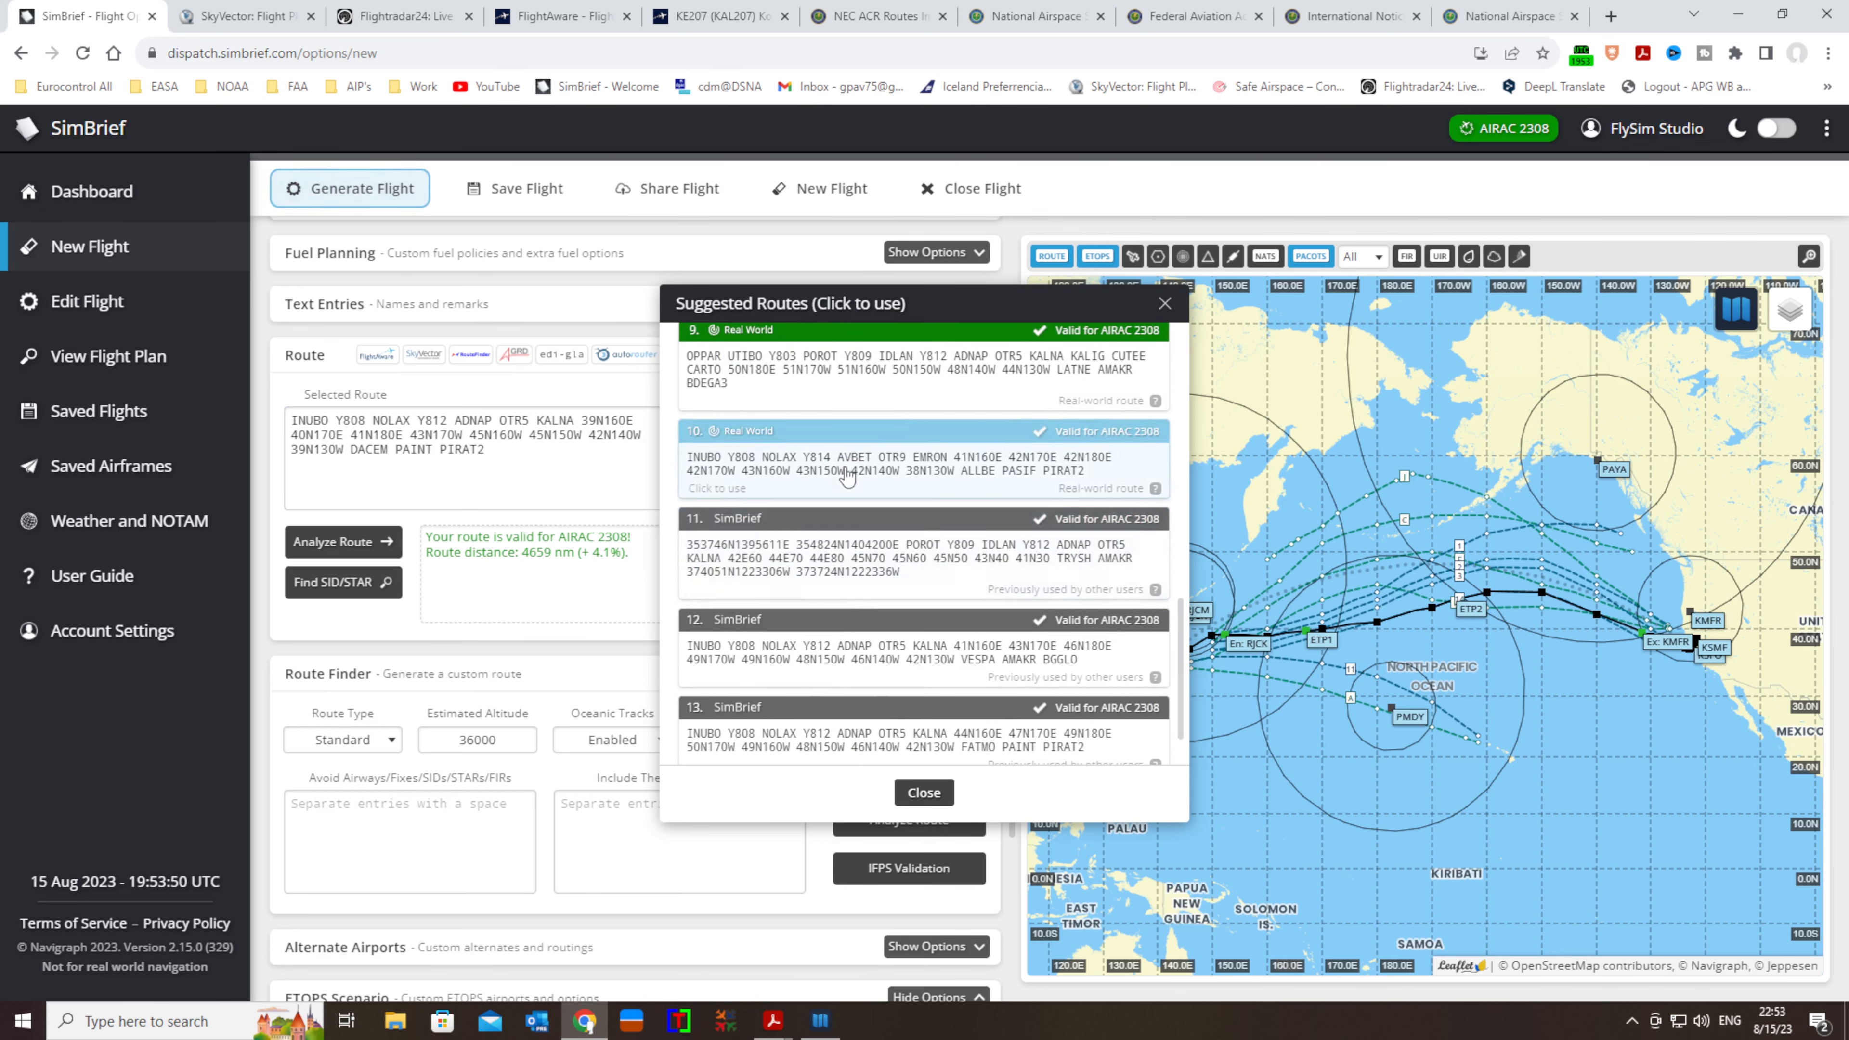
{"action": "scroll", "coordinate": [847, 474], "scroll_direction": "up", "scroll_amount": 5}
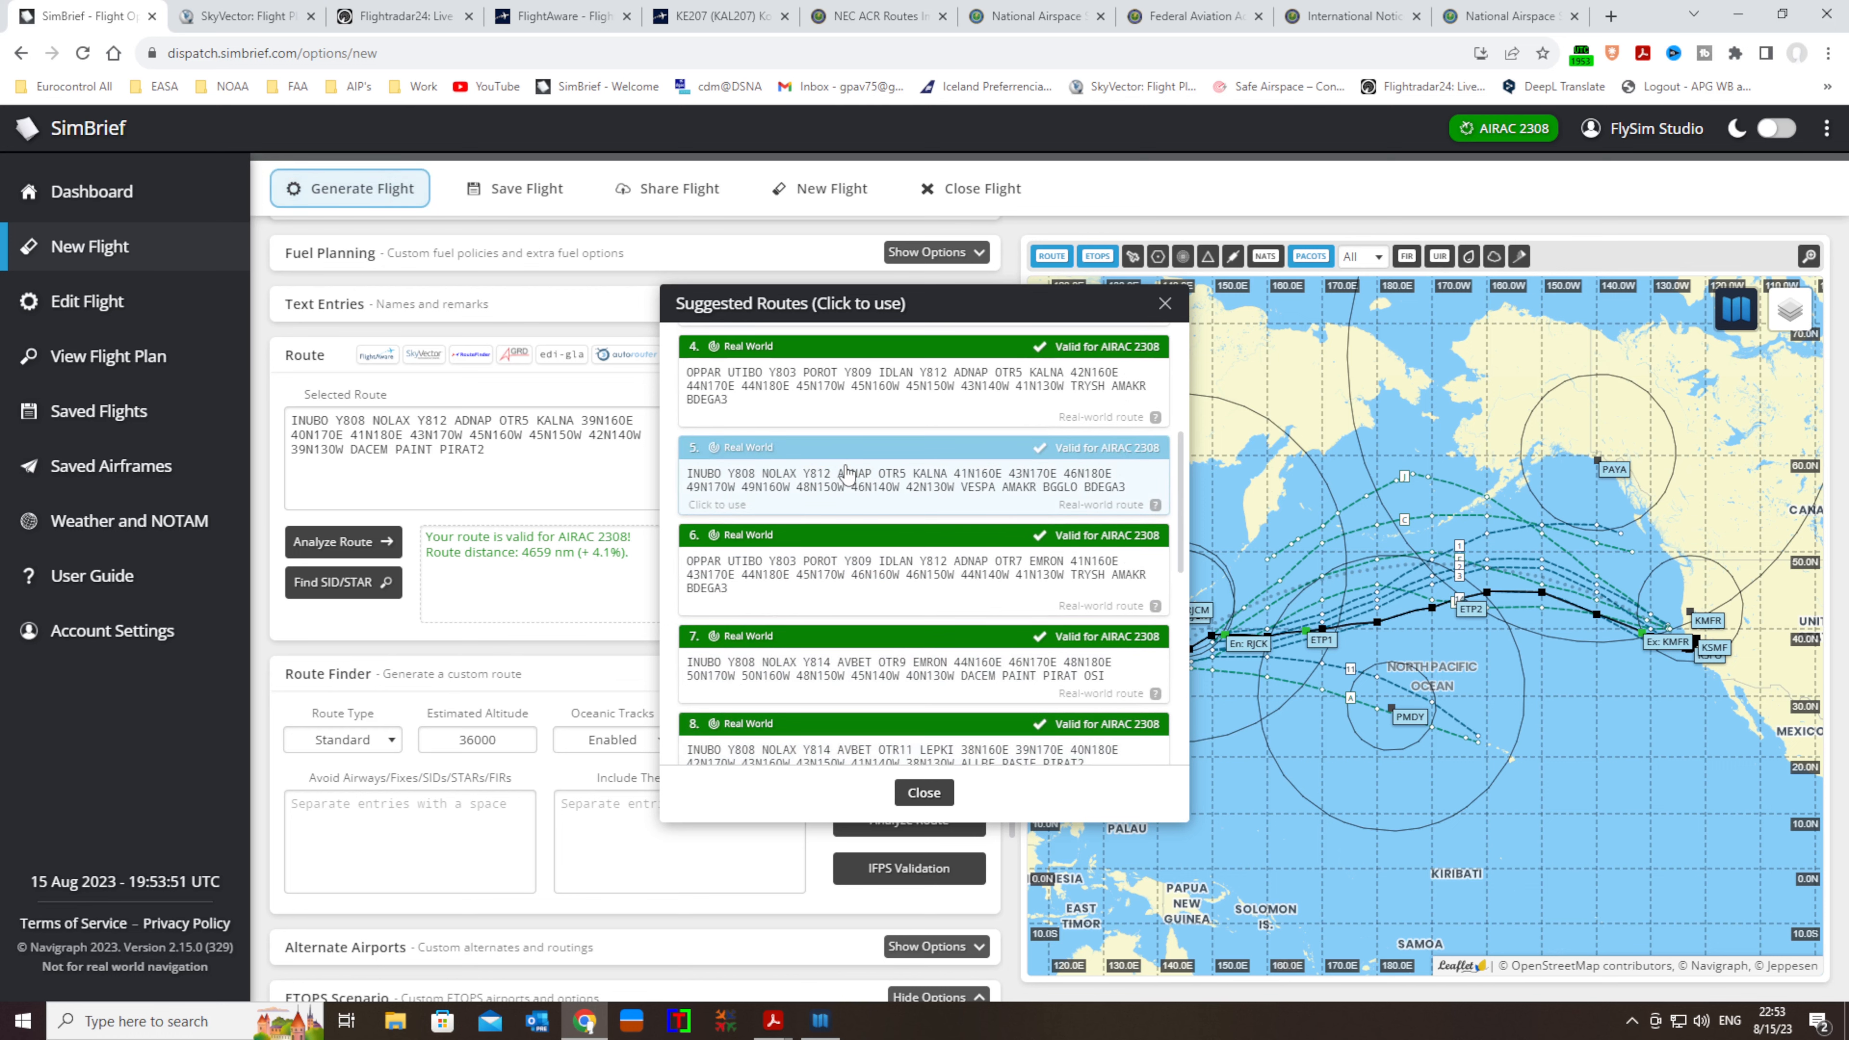
Load suggested routes 5, 6, 7, 9 and 10 in turn to compare their paths with the Pacific tracks
{"action": "left_click", "coordinate": [847, 474]}
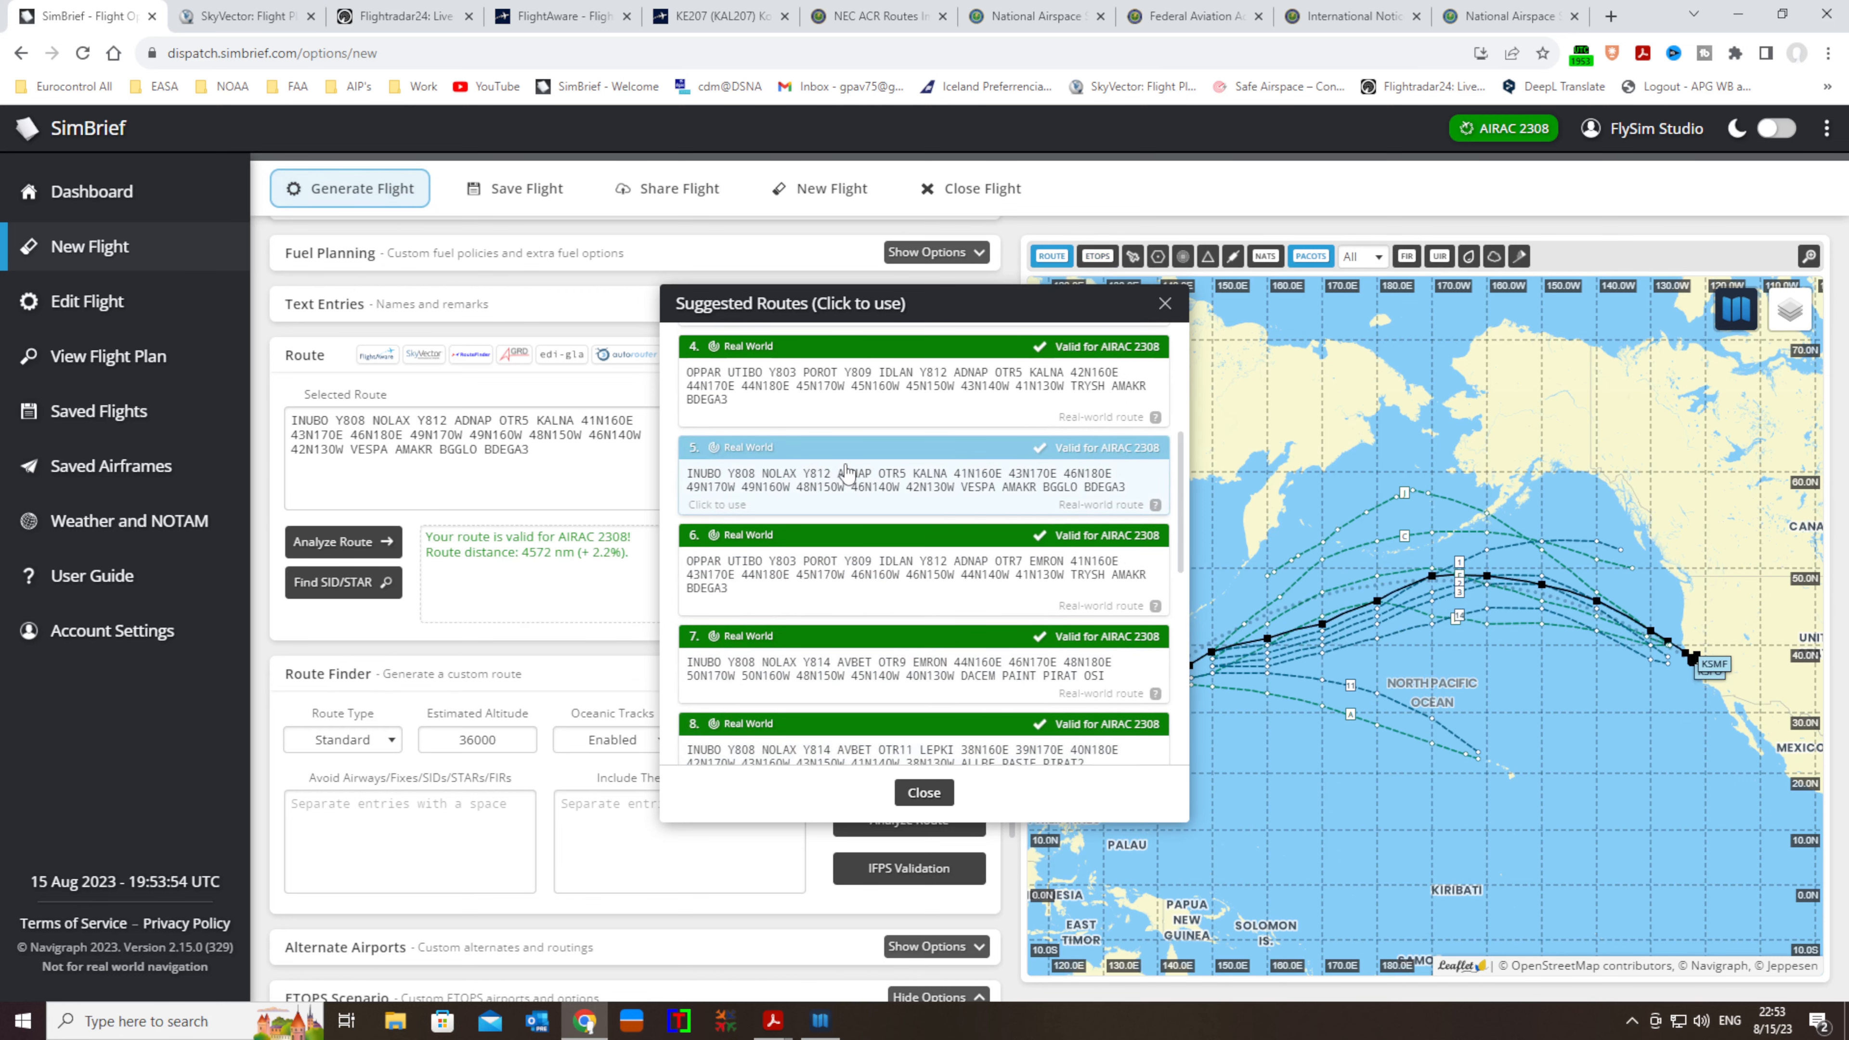
{"action": "left_click", "coordinate": [884, 592]}
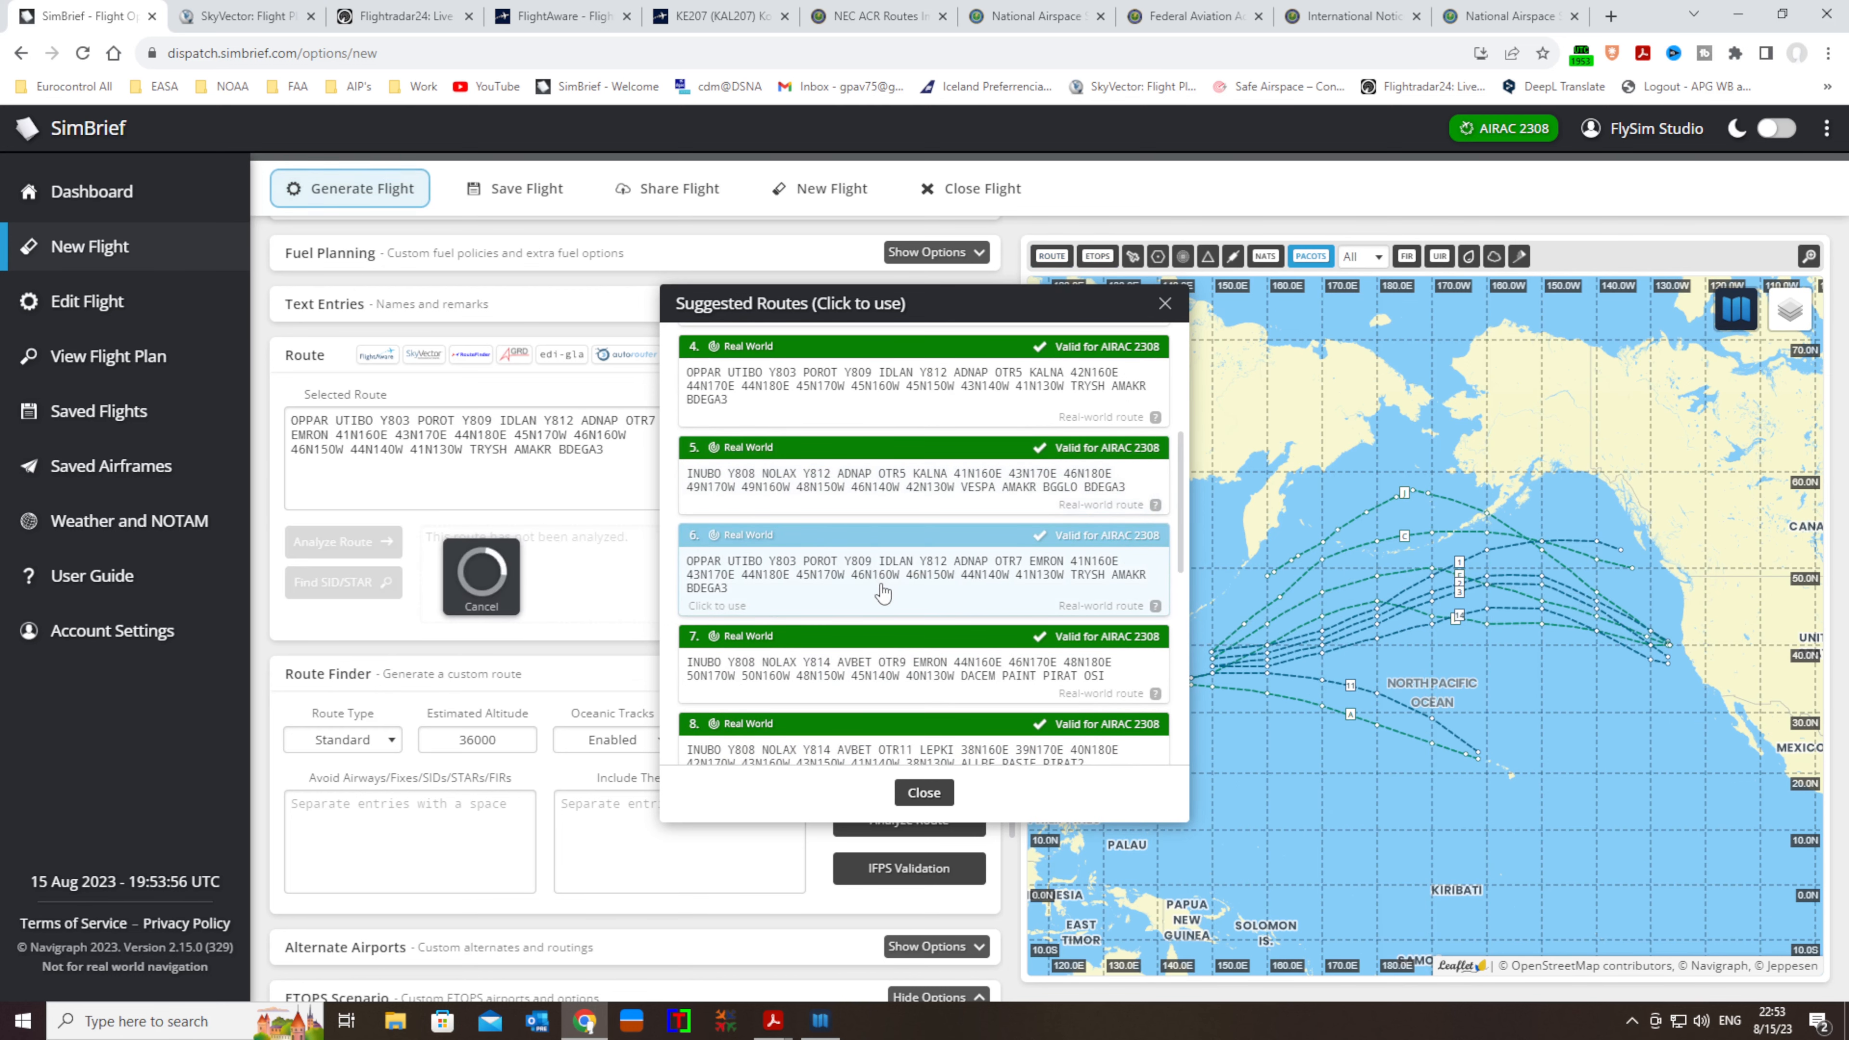
{"action": "scroll", "coordinate": [889, 579], "scroll_direction": "down", "scroll_amount": 1}
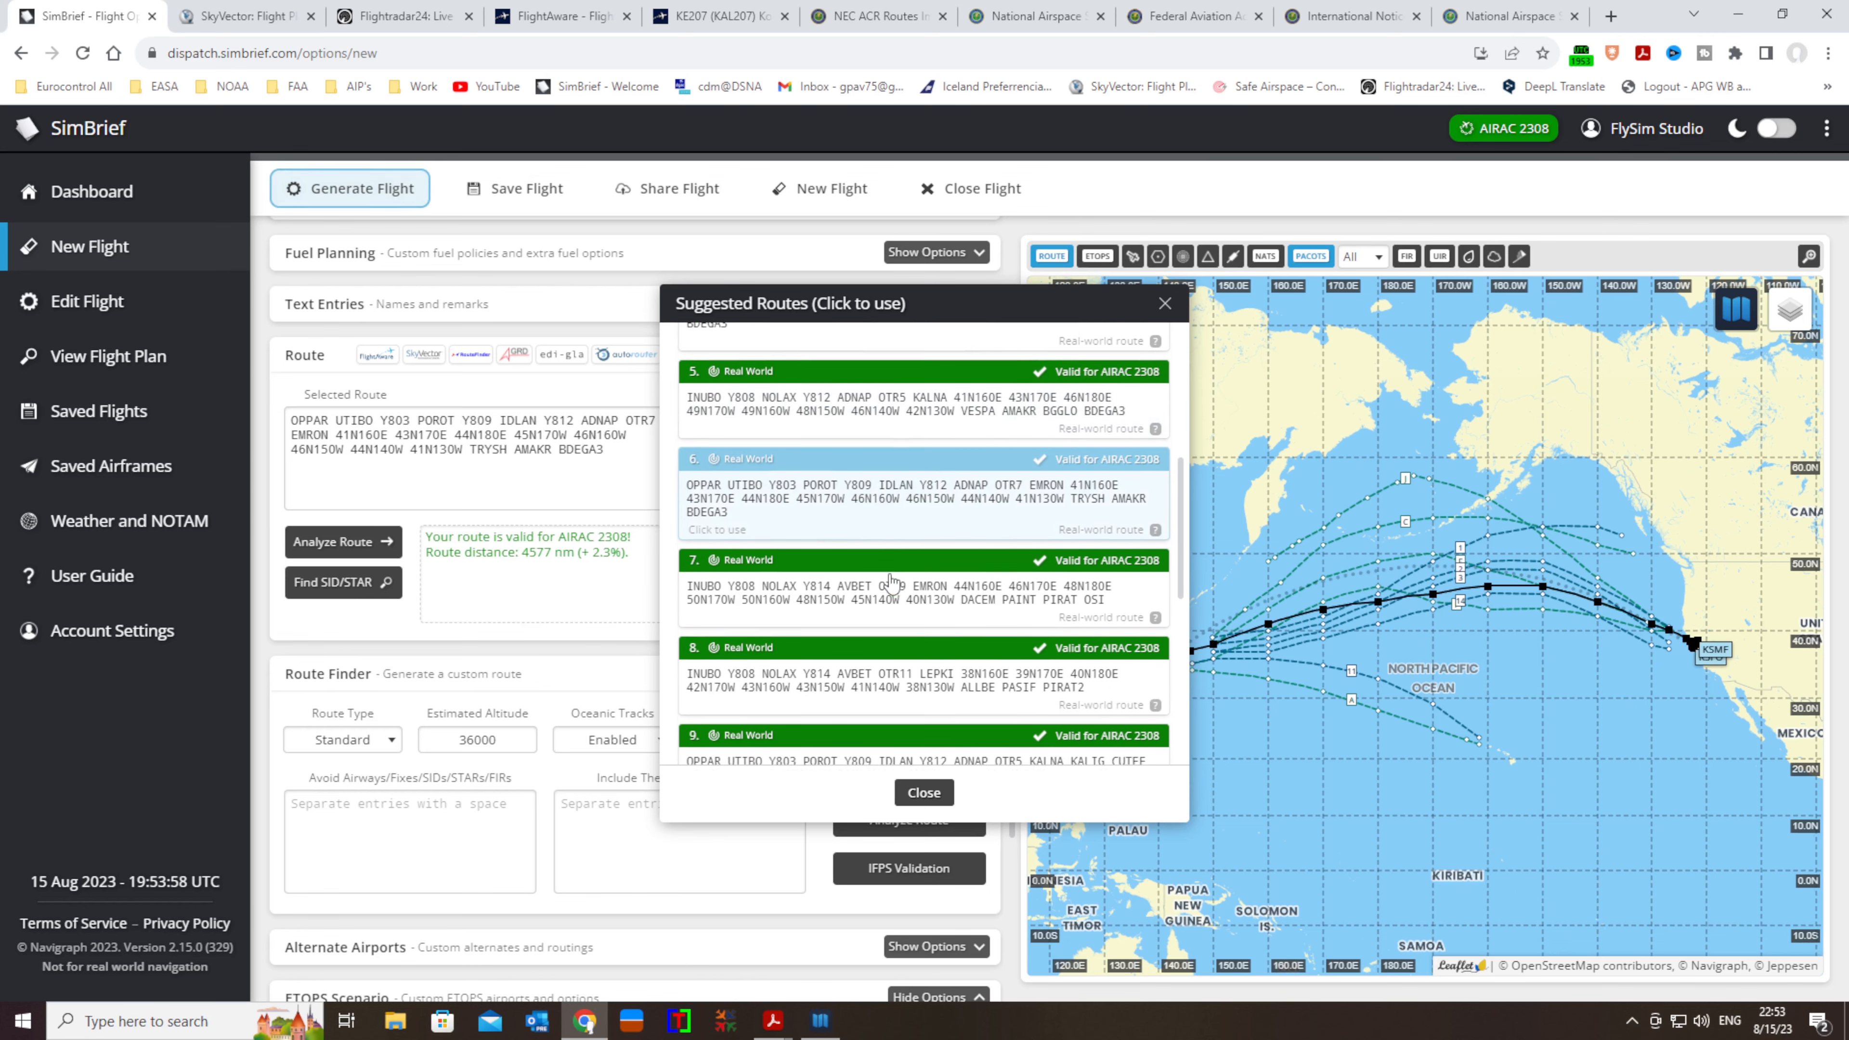
{"action": "left_click", "coordinate": [890, 580]}
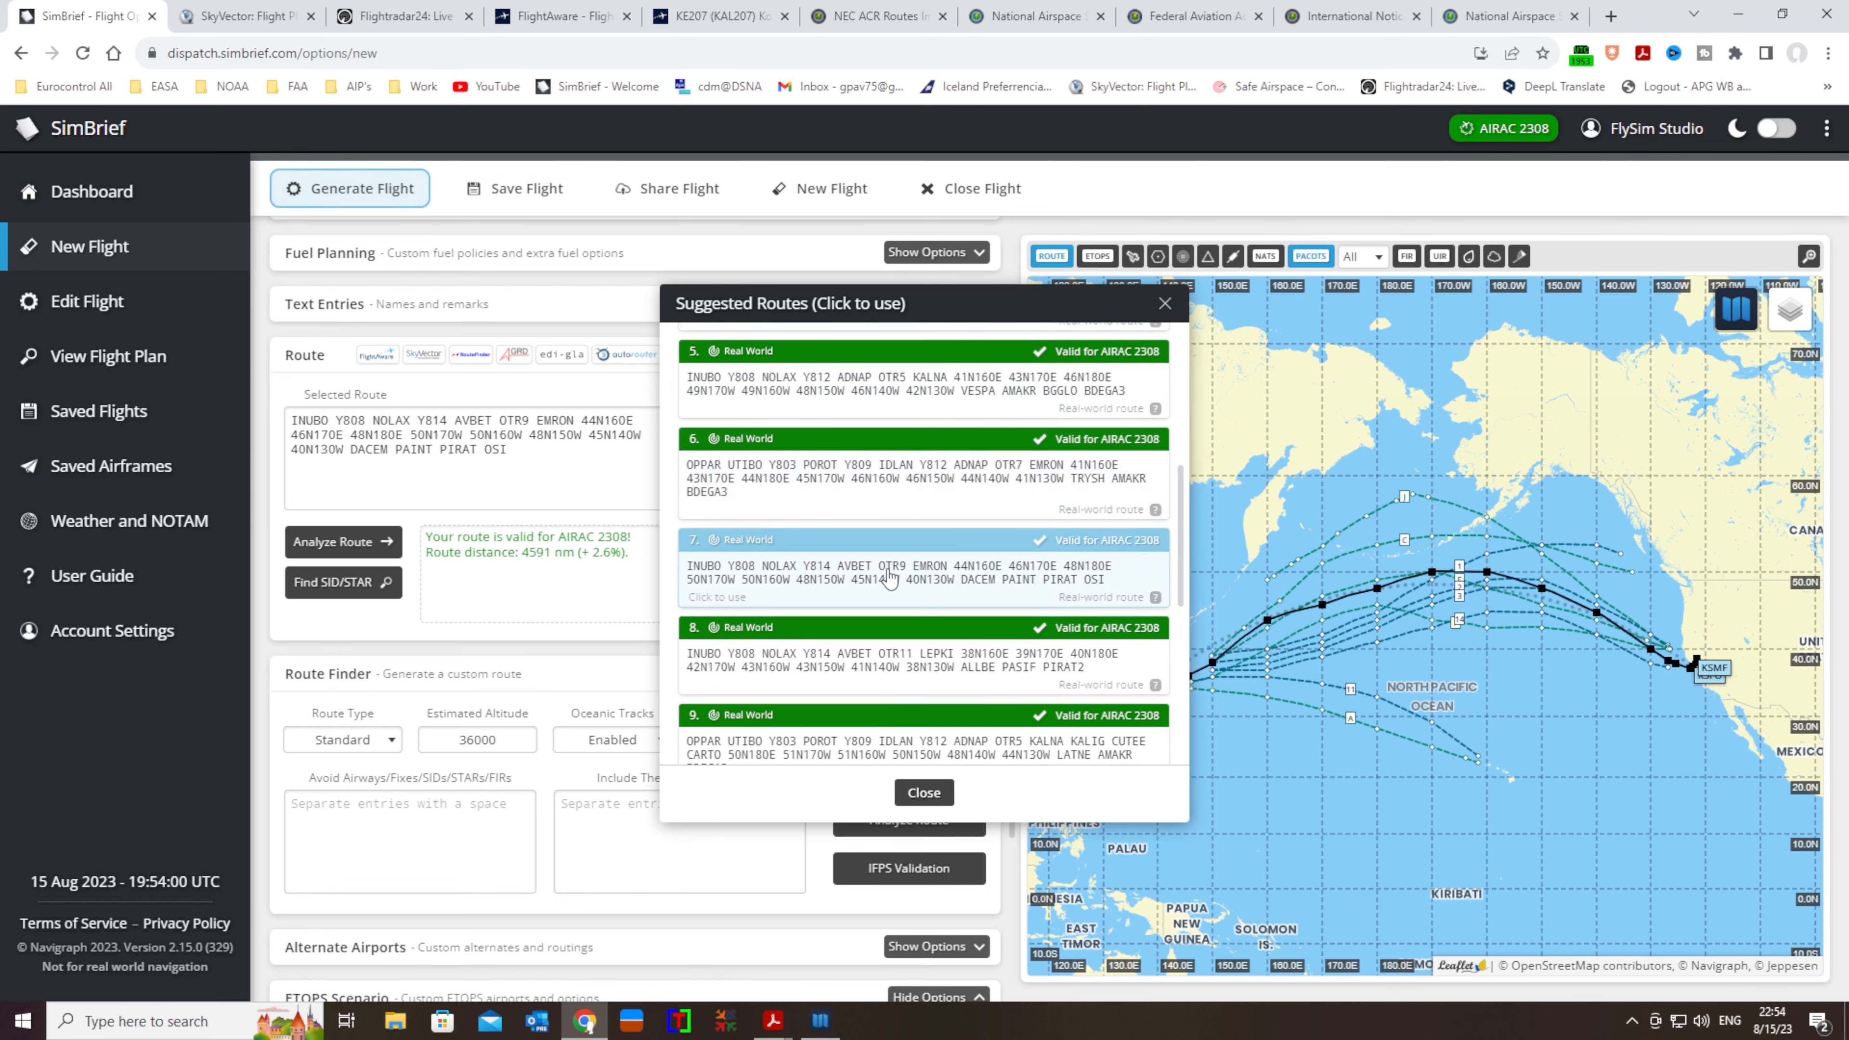
{"action": "scroll", "coordinate": [883, 490], "scroll_direction": "down", "scroll_amount": 2}
{"action": "left_click", "coordinate": [878, 562]}
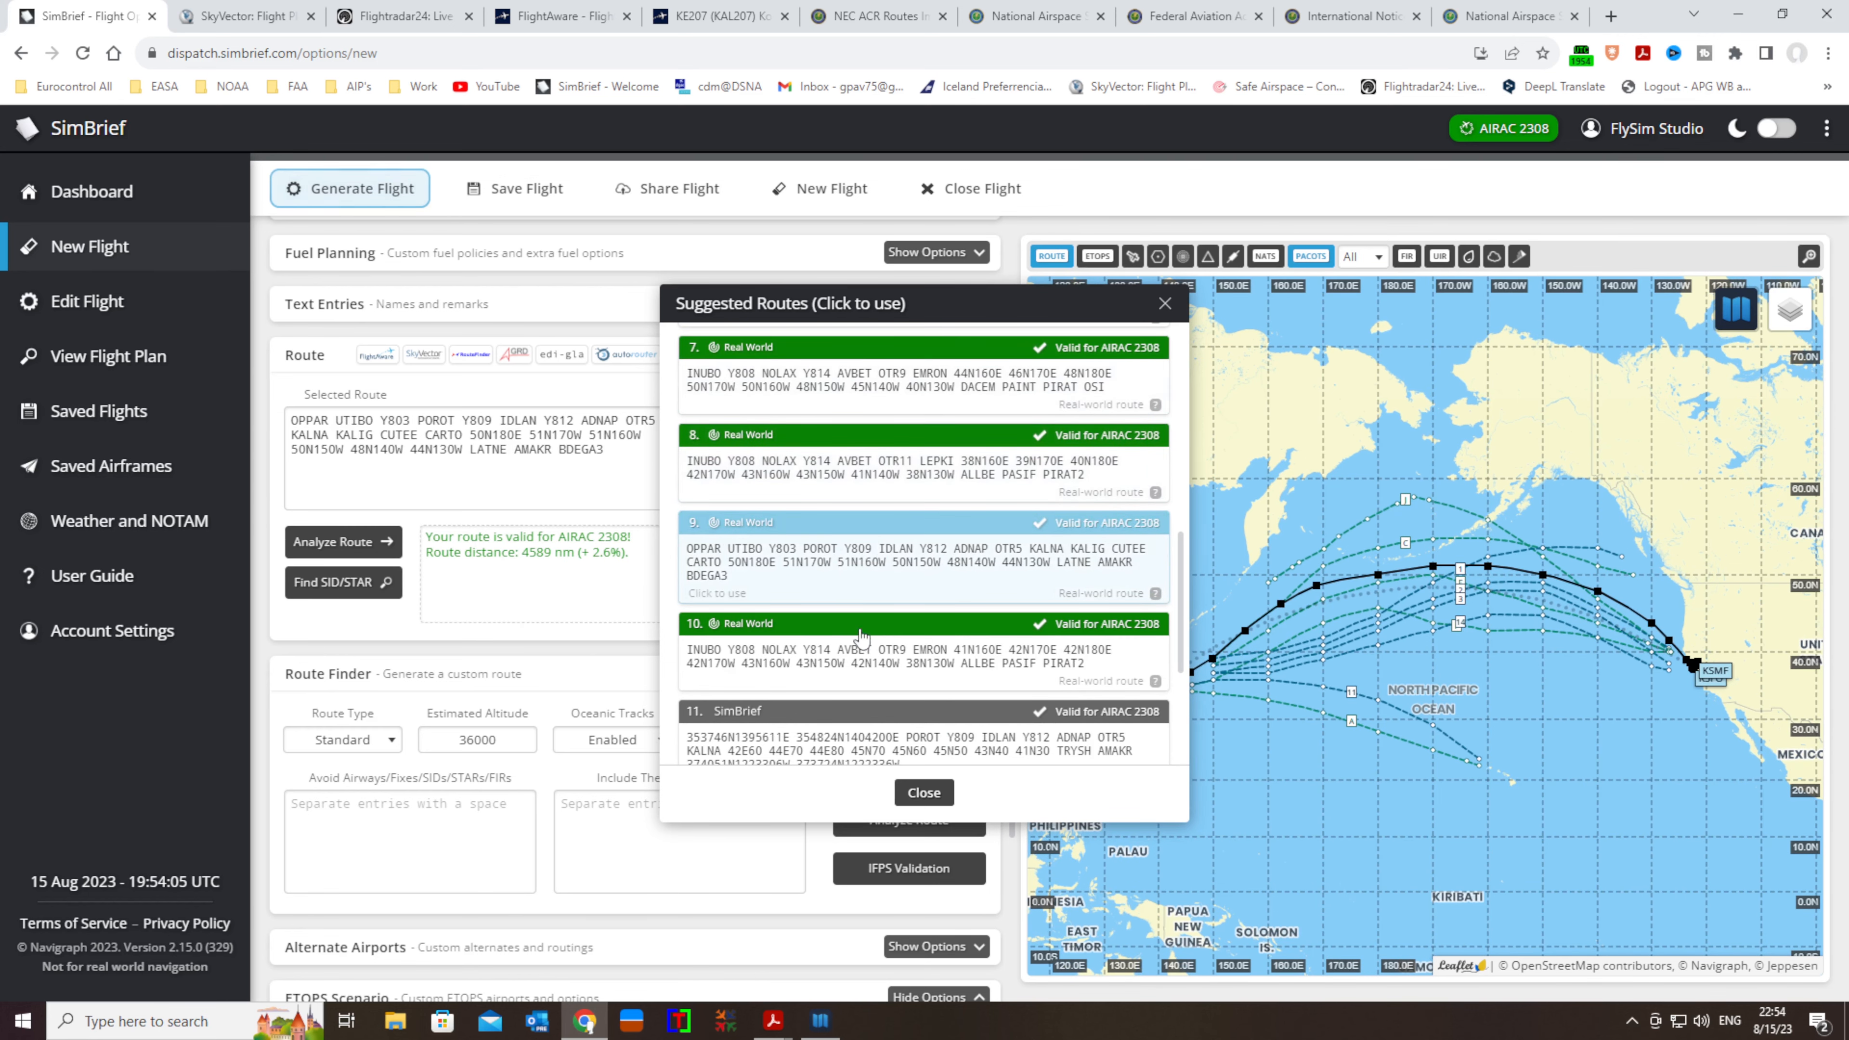
{"action": "left_click", "coordinate": [845, 654]}
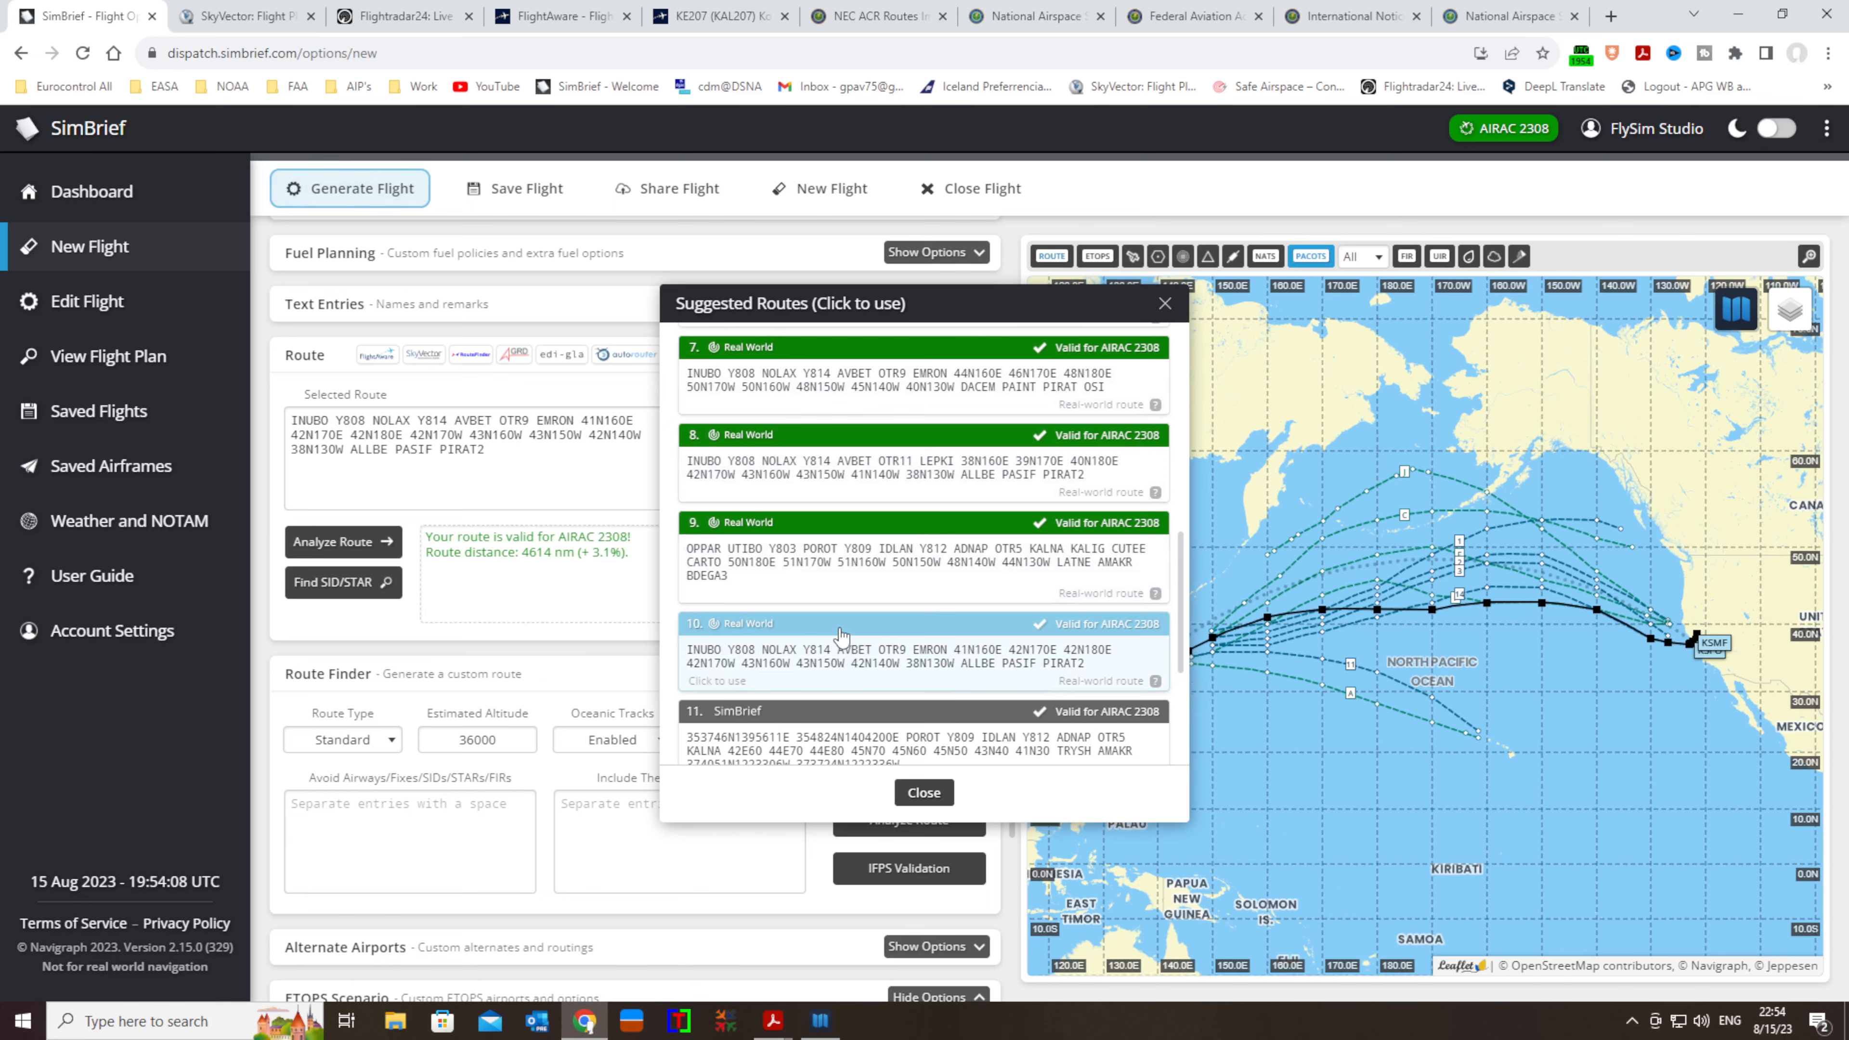
{"action": "scroll", "coordinate": [843, 629], "scroll_direction": "down", "scroll_amount": 1}
{"action": "scroll", "coordinate": [843, 628], "scroll_direction": "up", "scroll_amount": 7}
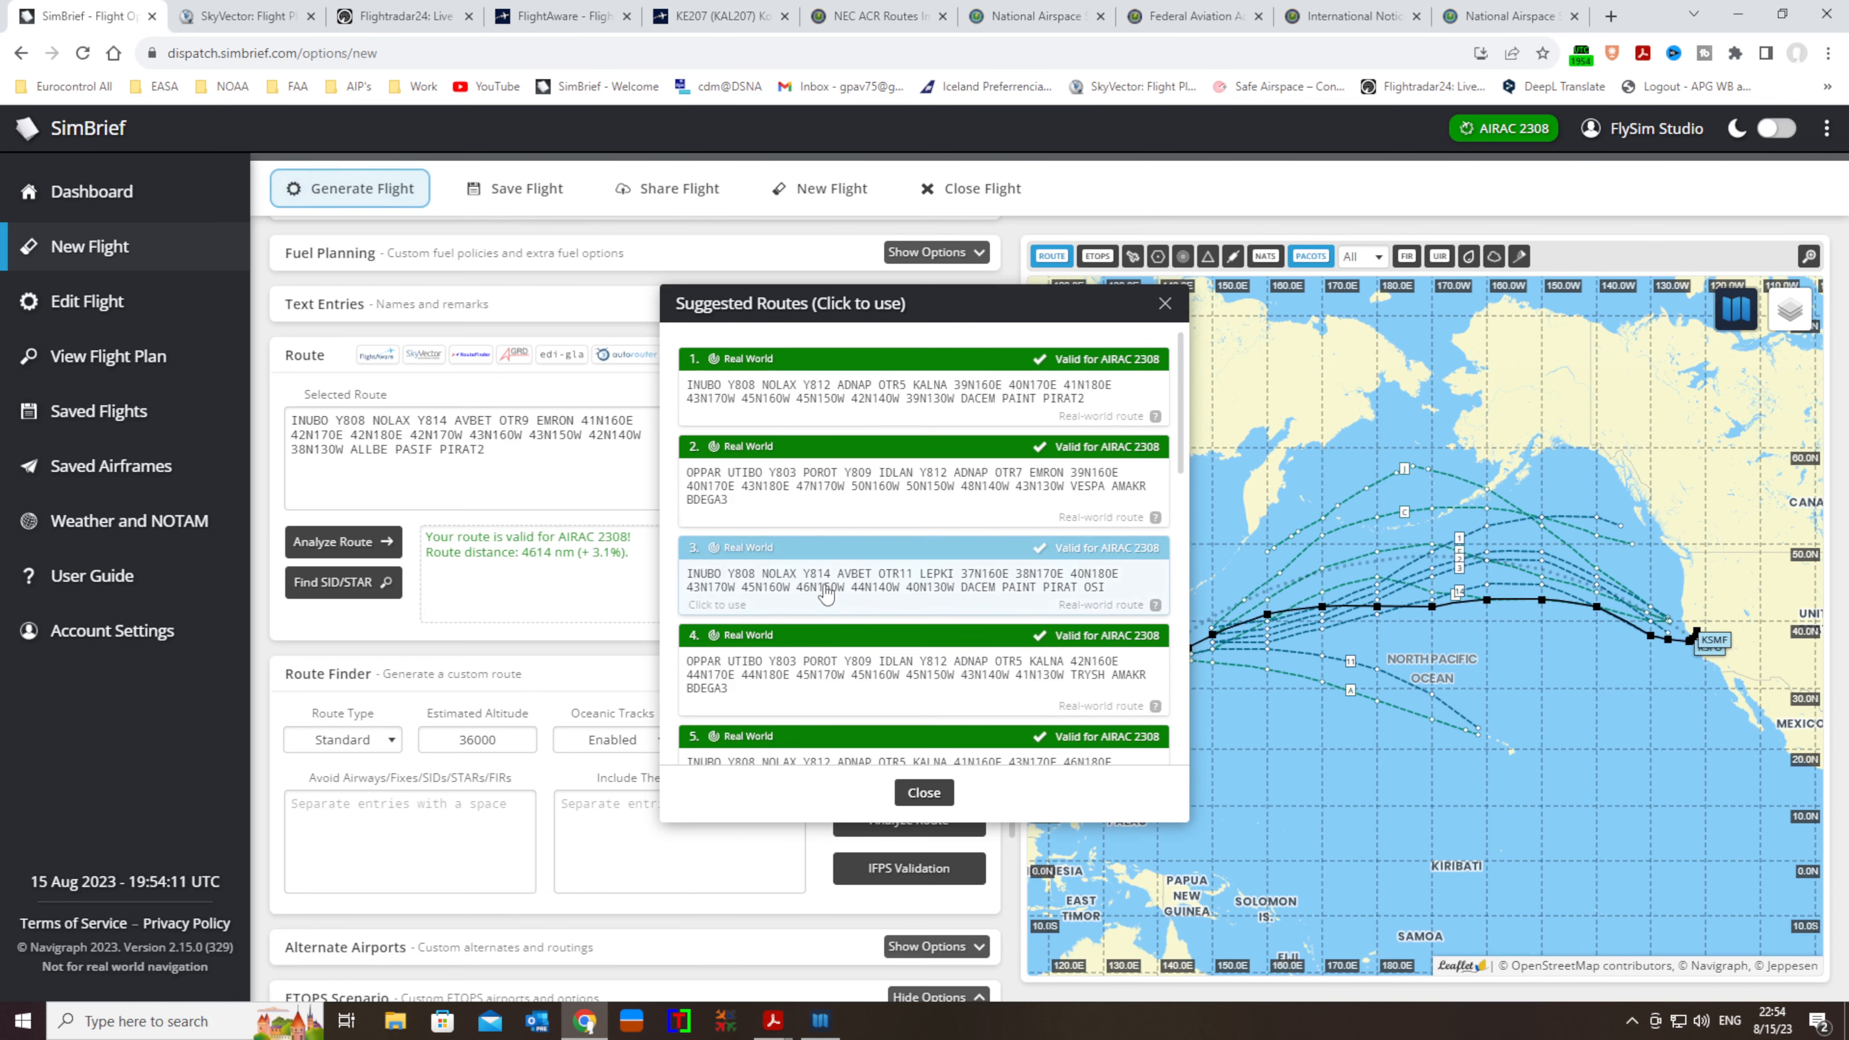
Load suggested routes 1, 2 and 4 in turn to compare their distances and paths
{"action": "left_click", "coordinate": [837, 409]}
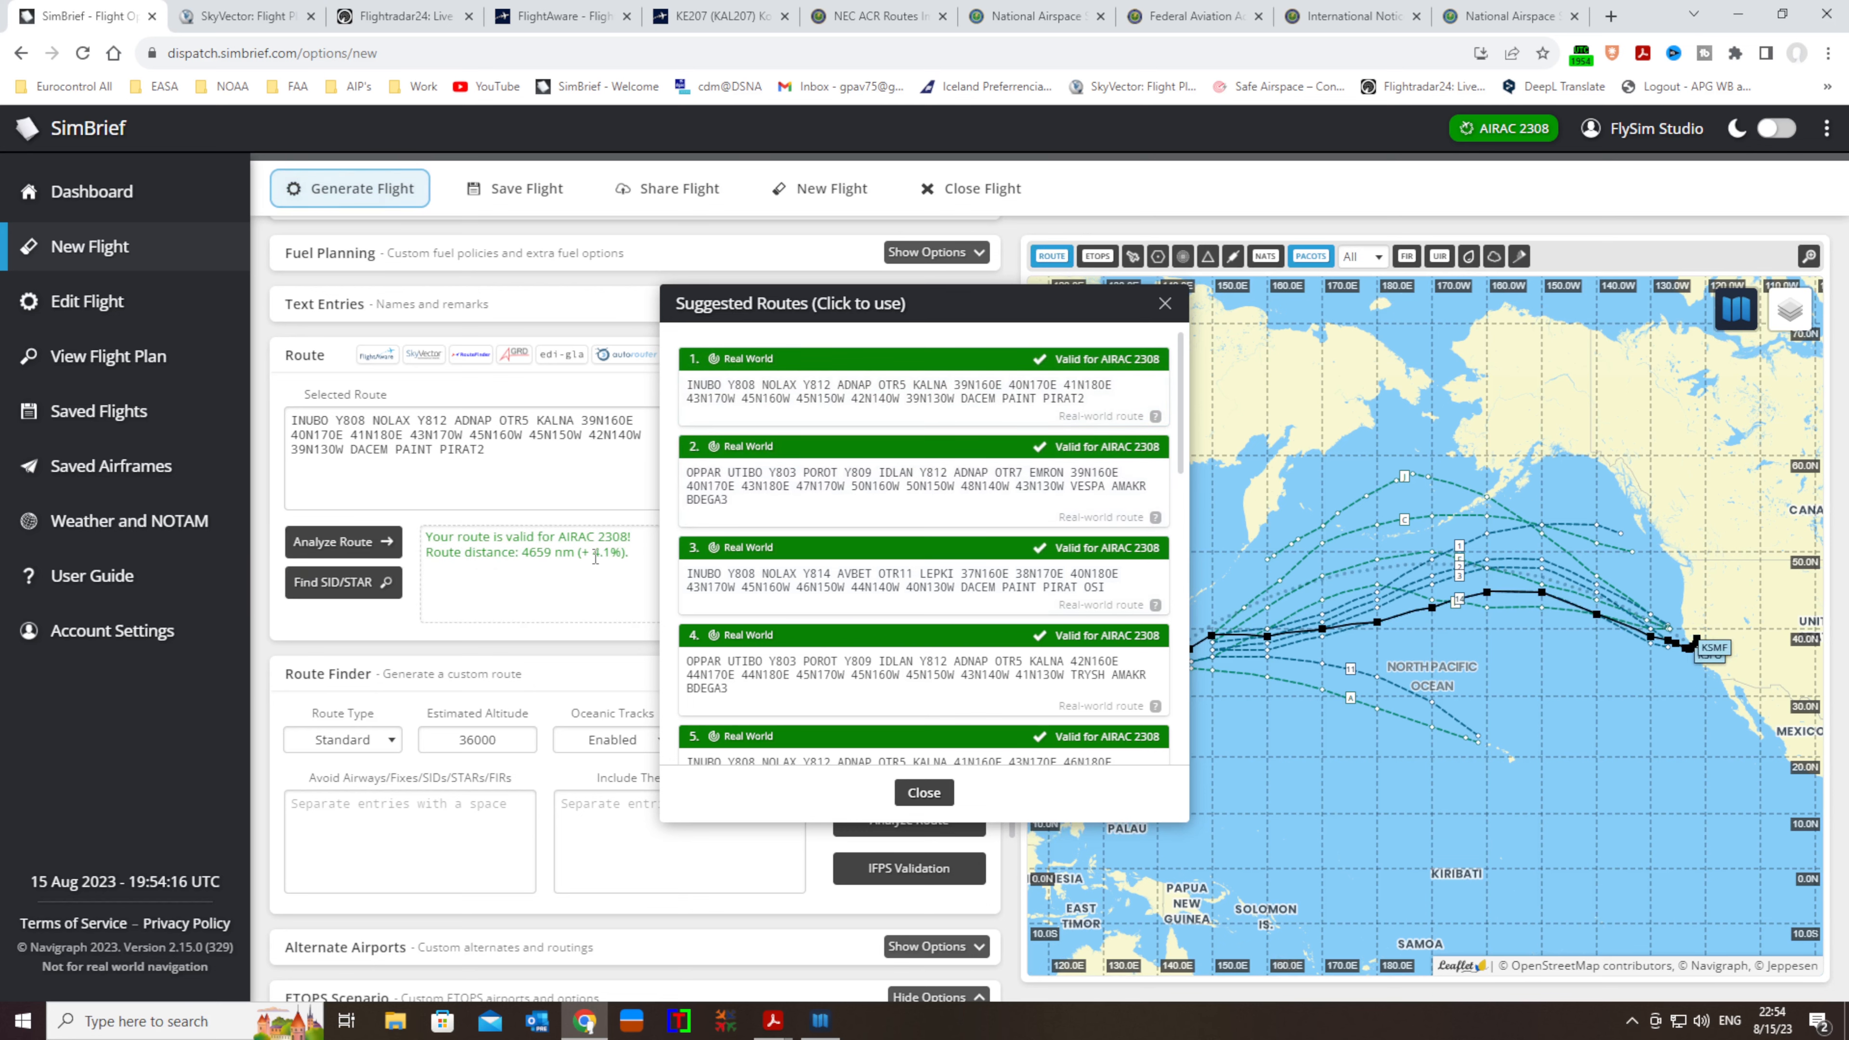
{"action": "left_click", "coordinate": [800, 487]}
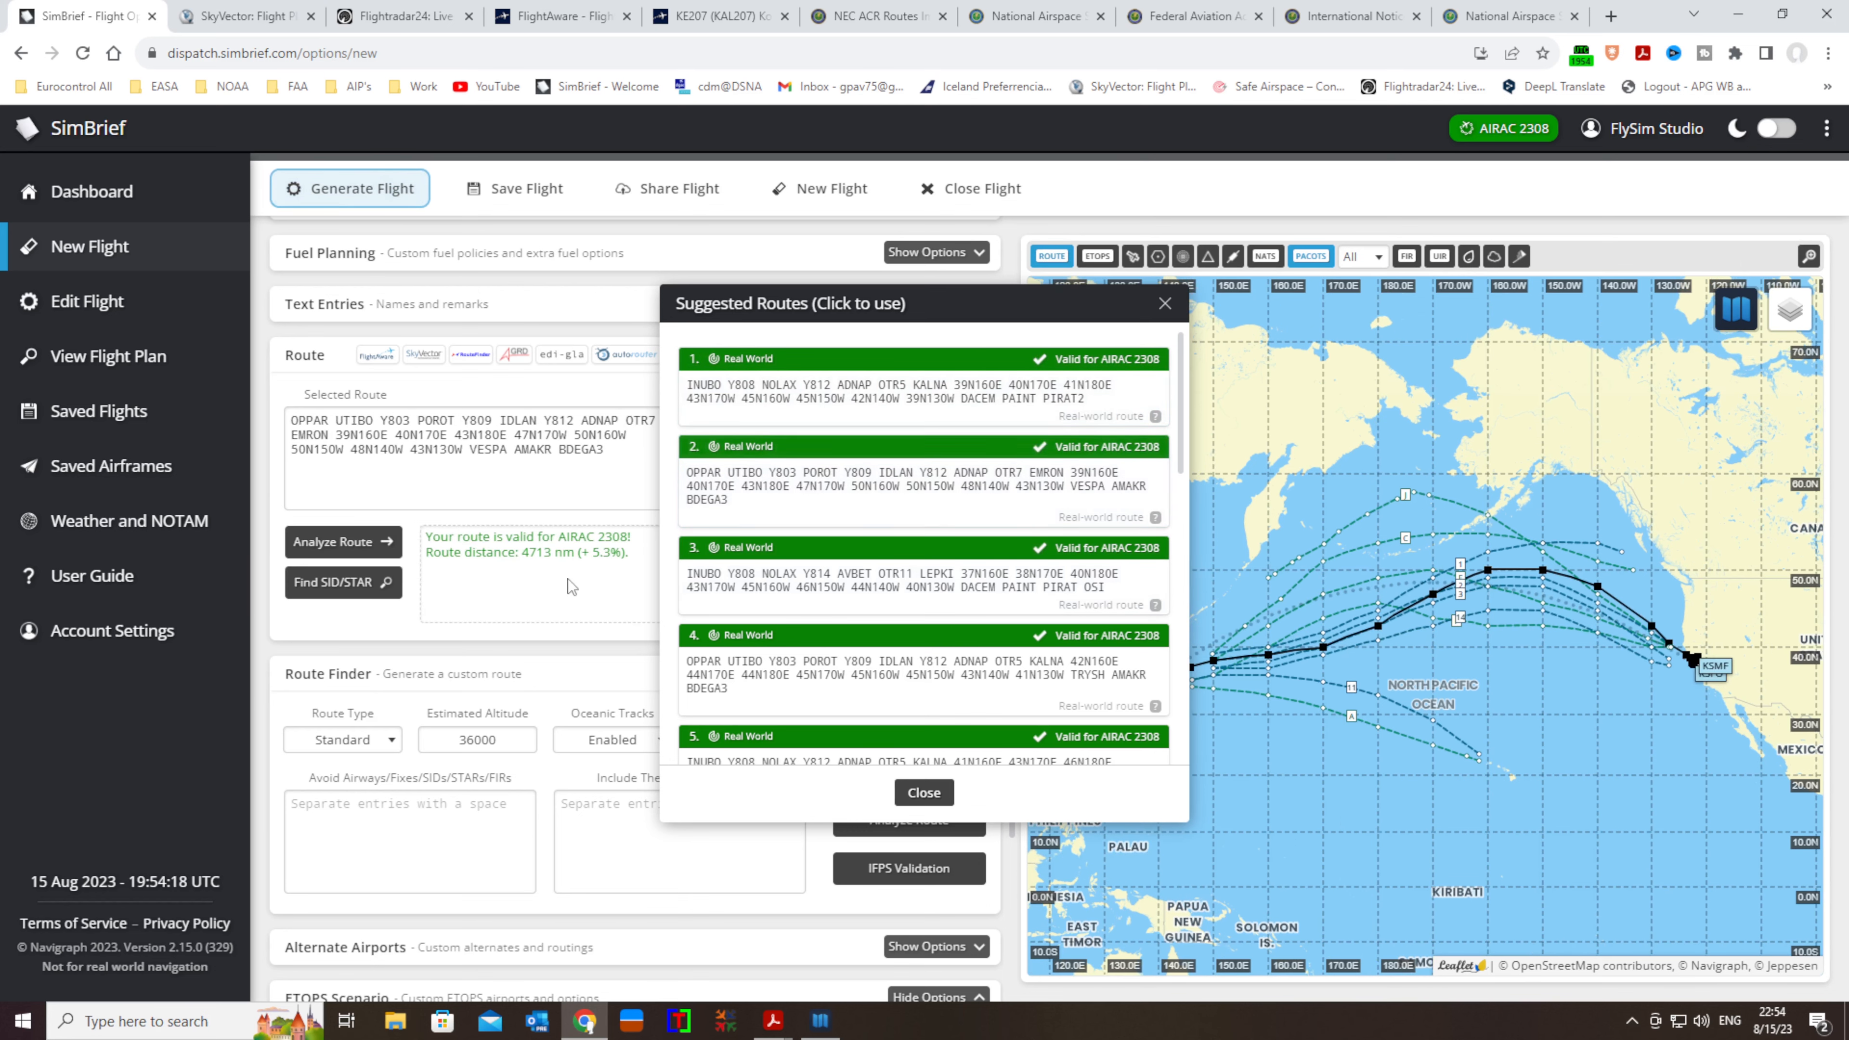
{"action": "left_click", "coordinate": [772, 674]}
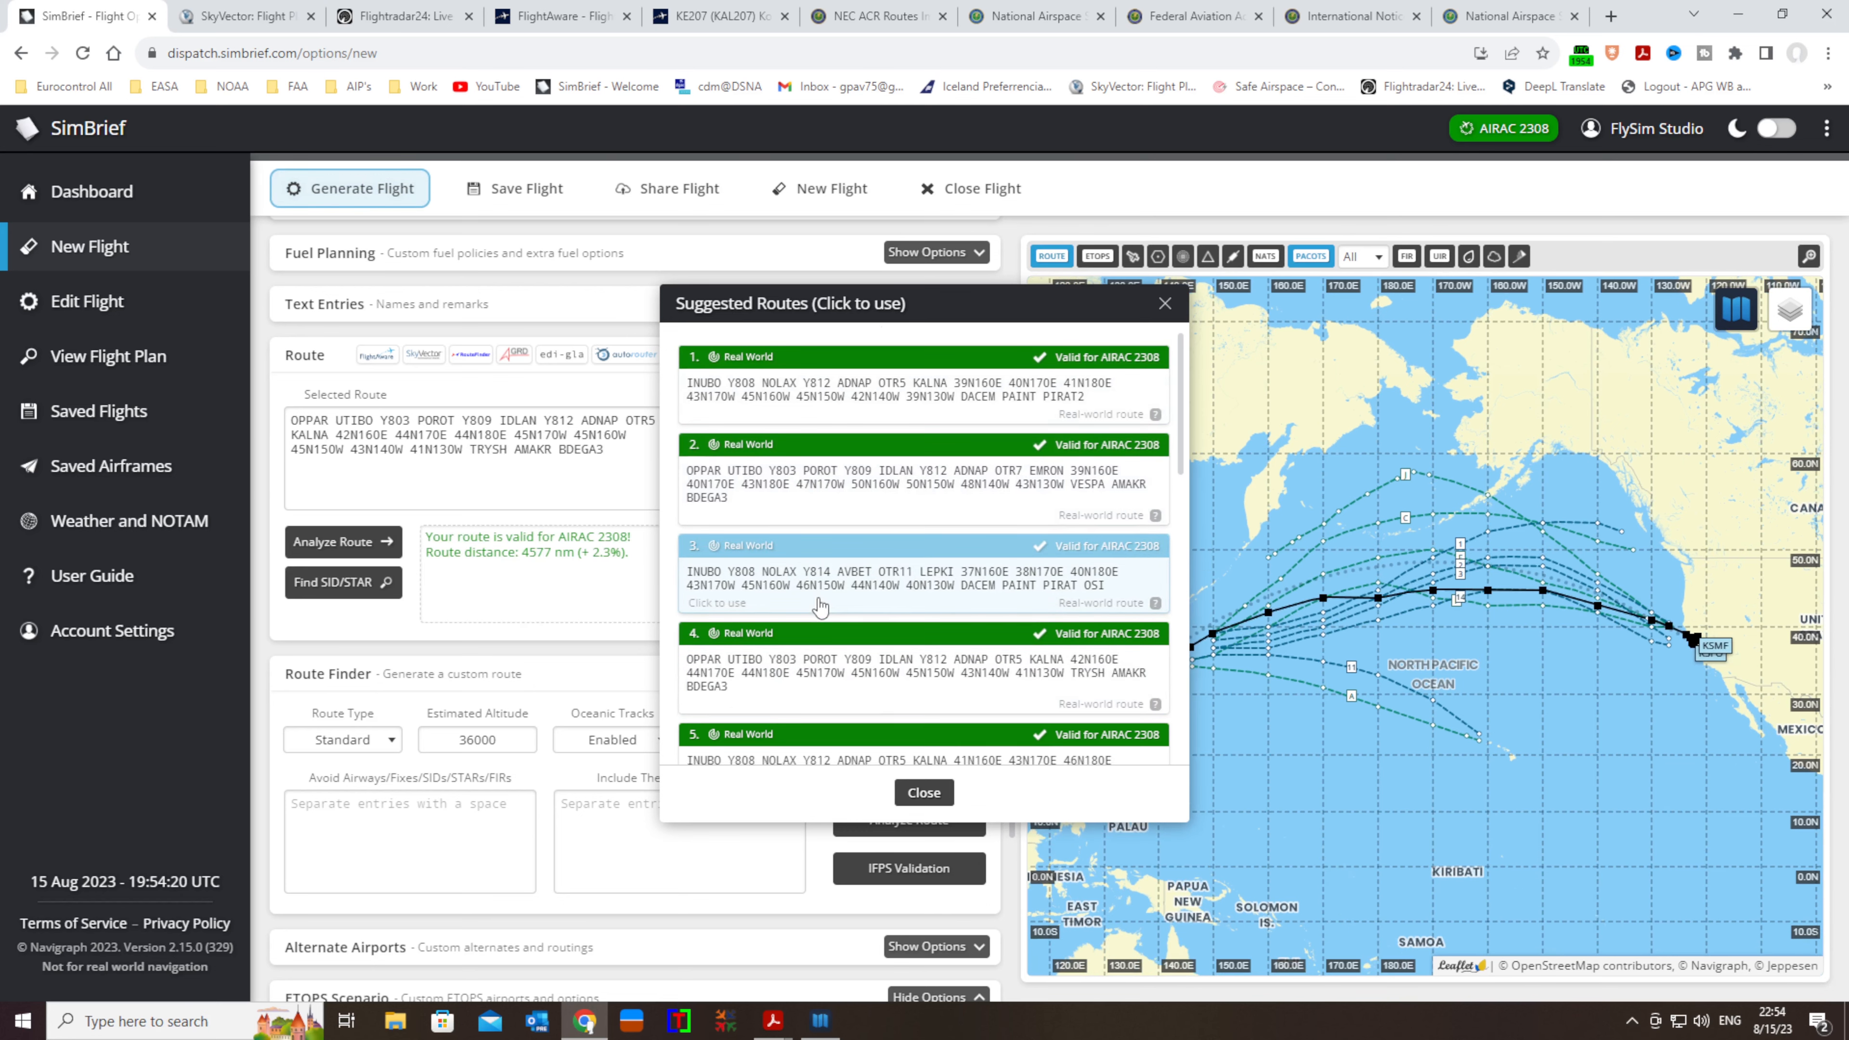
{"action": "scroll", "coordinate": [854, 721], "scroll_direction": "down", "scroll_amount": 1}
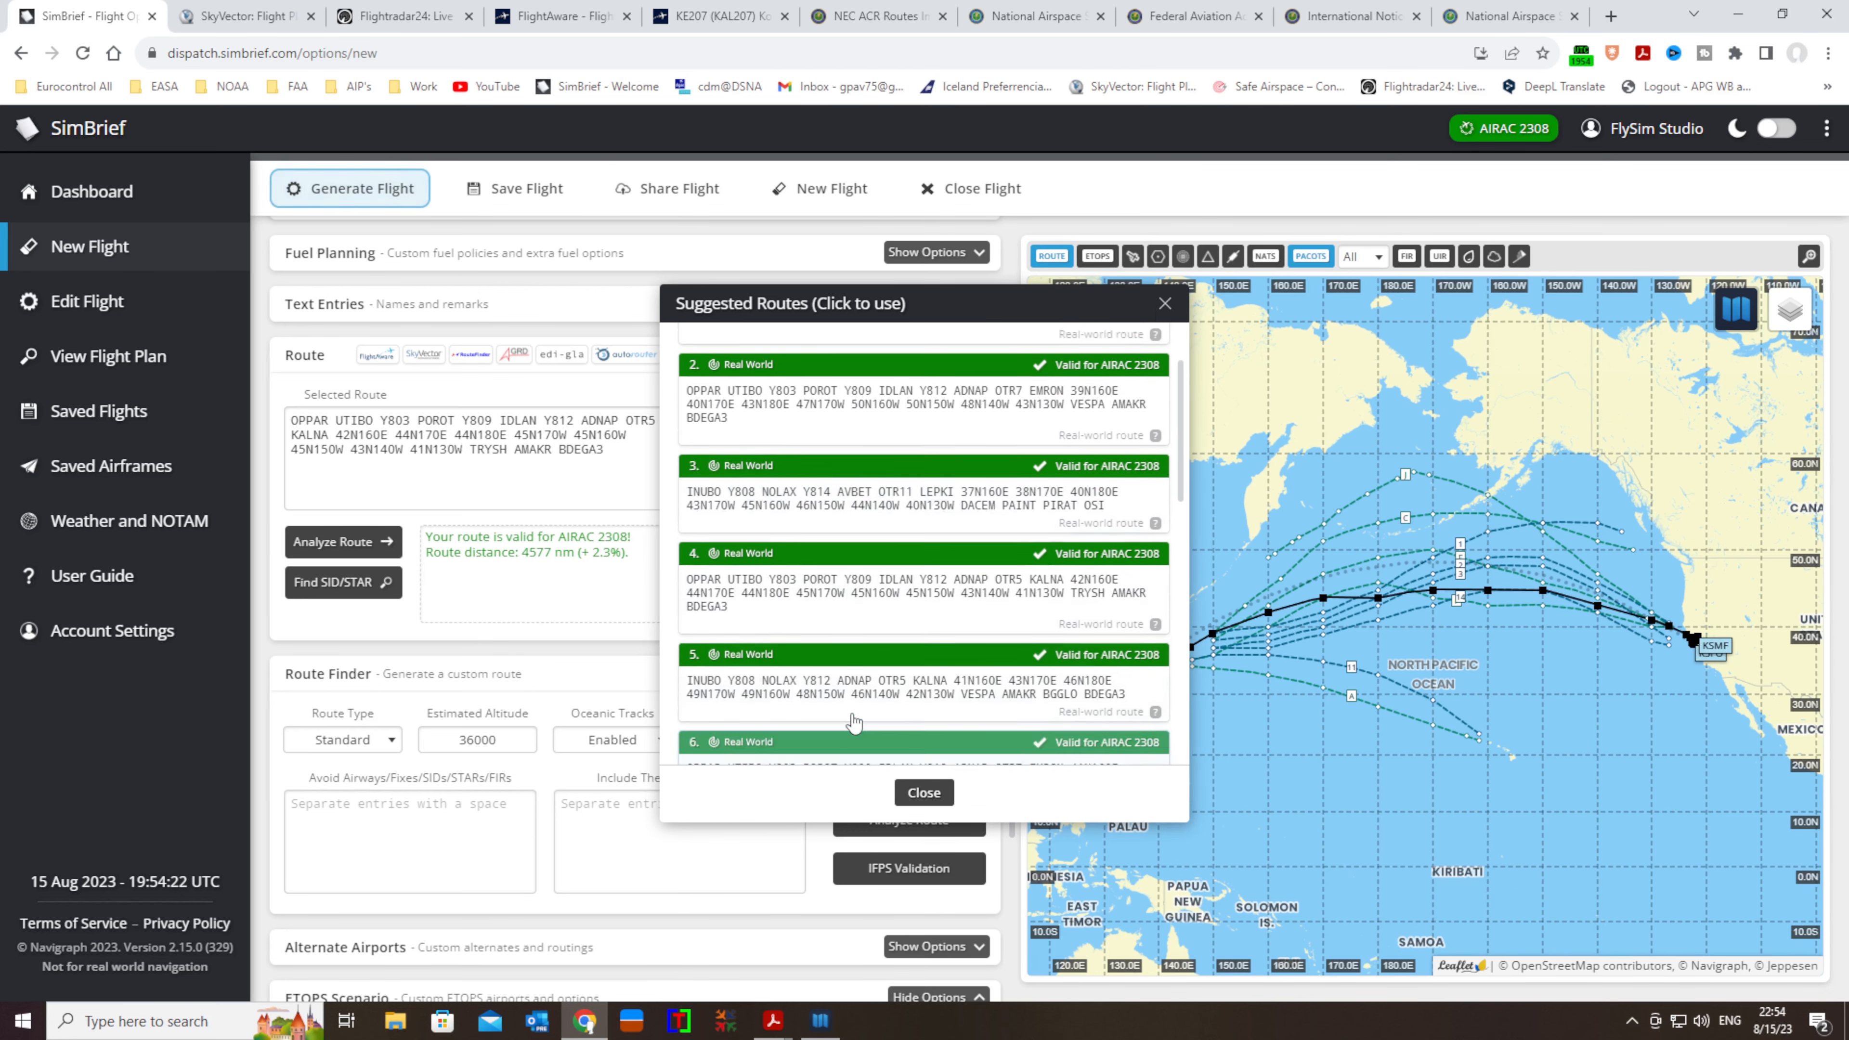
{"action": "scroll", "coordinate": [854, 721], "scroll_direction": "up", "scroll_amount": 1}
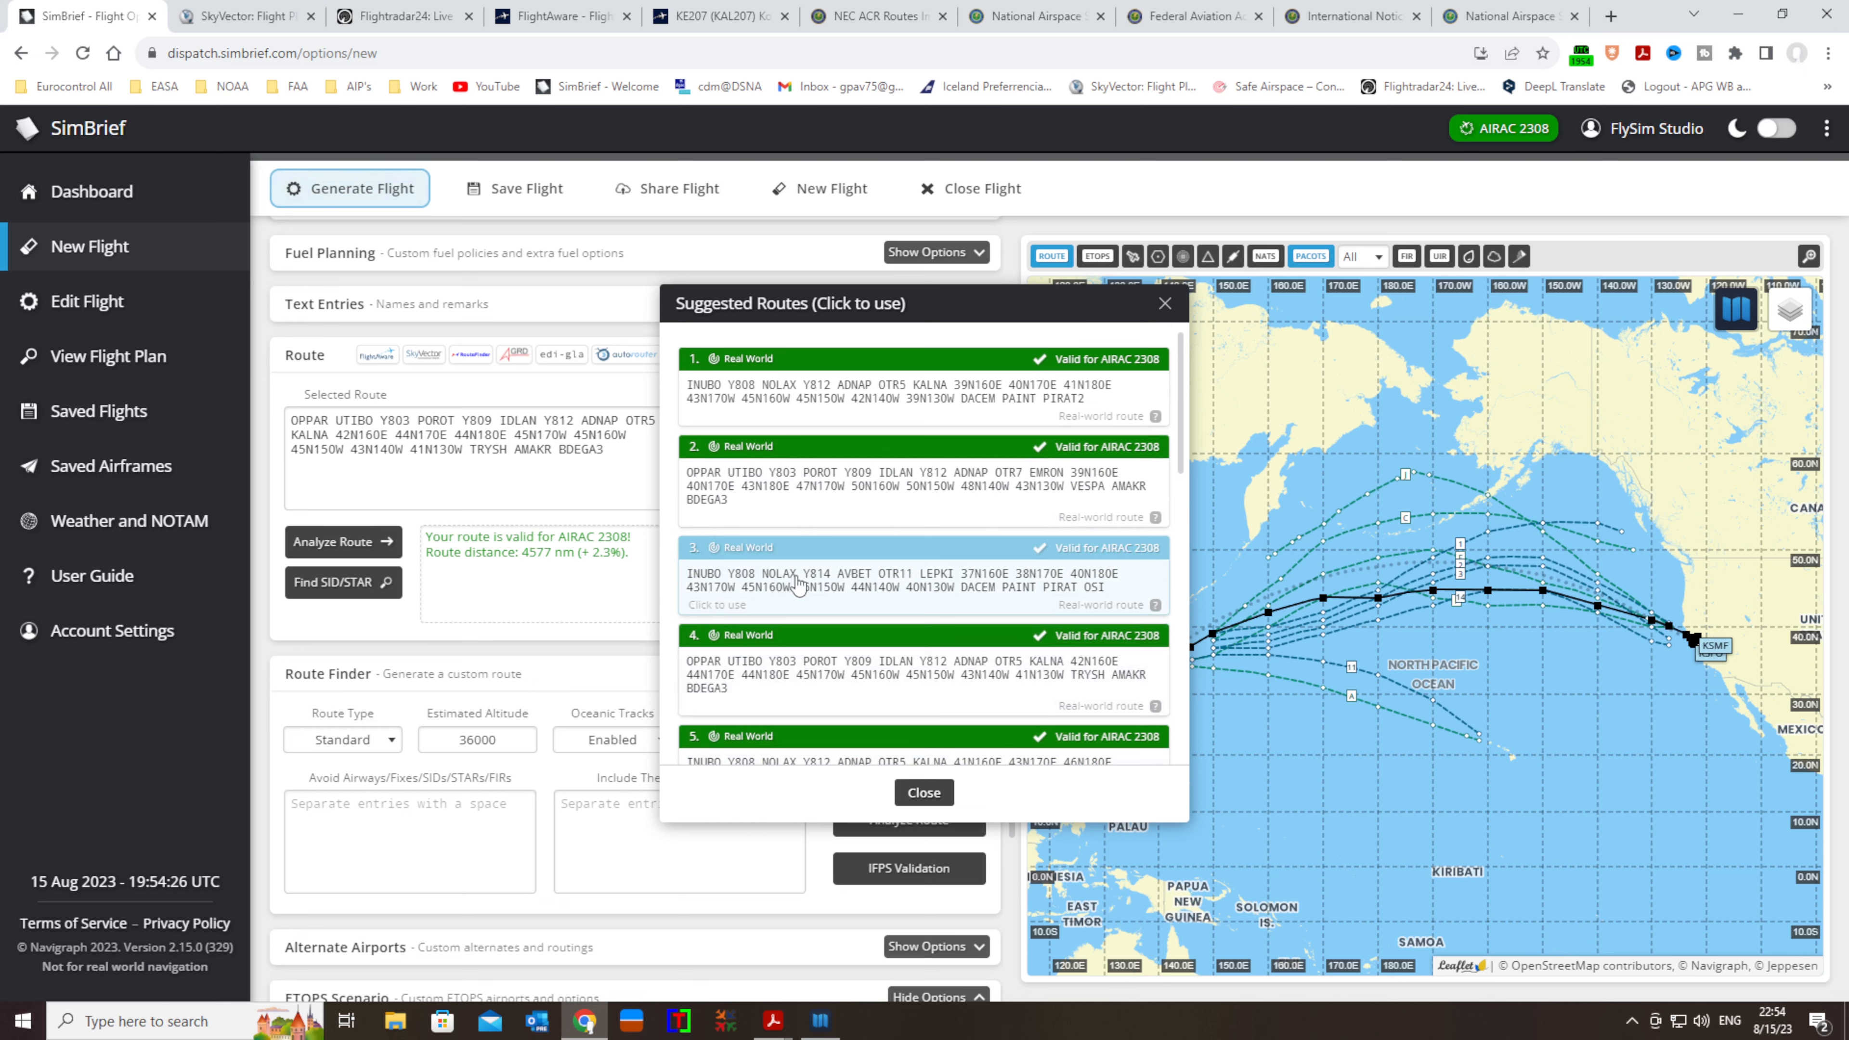
Close the suggested routes list, clear the entire selected route, and inspect the PACOTS tracks on the map
{"action": "left_click", "coordinate": [1165, 306]}
{"action": "left_click_drag", "start_coordinate": [606, 450], "coordinate": [288, 419]}
{"action": "key", "text": "Delete"}
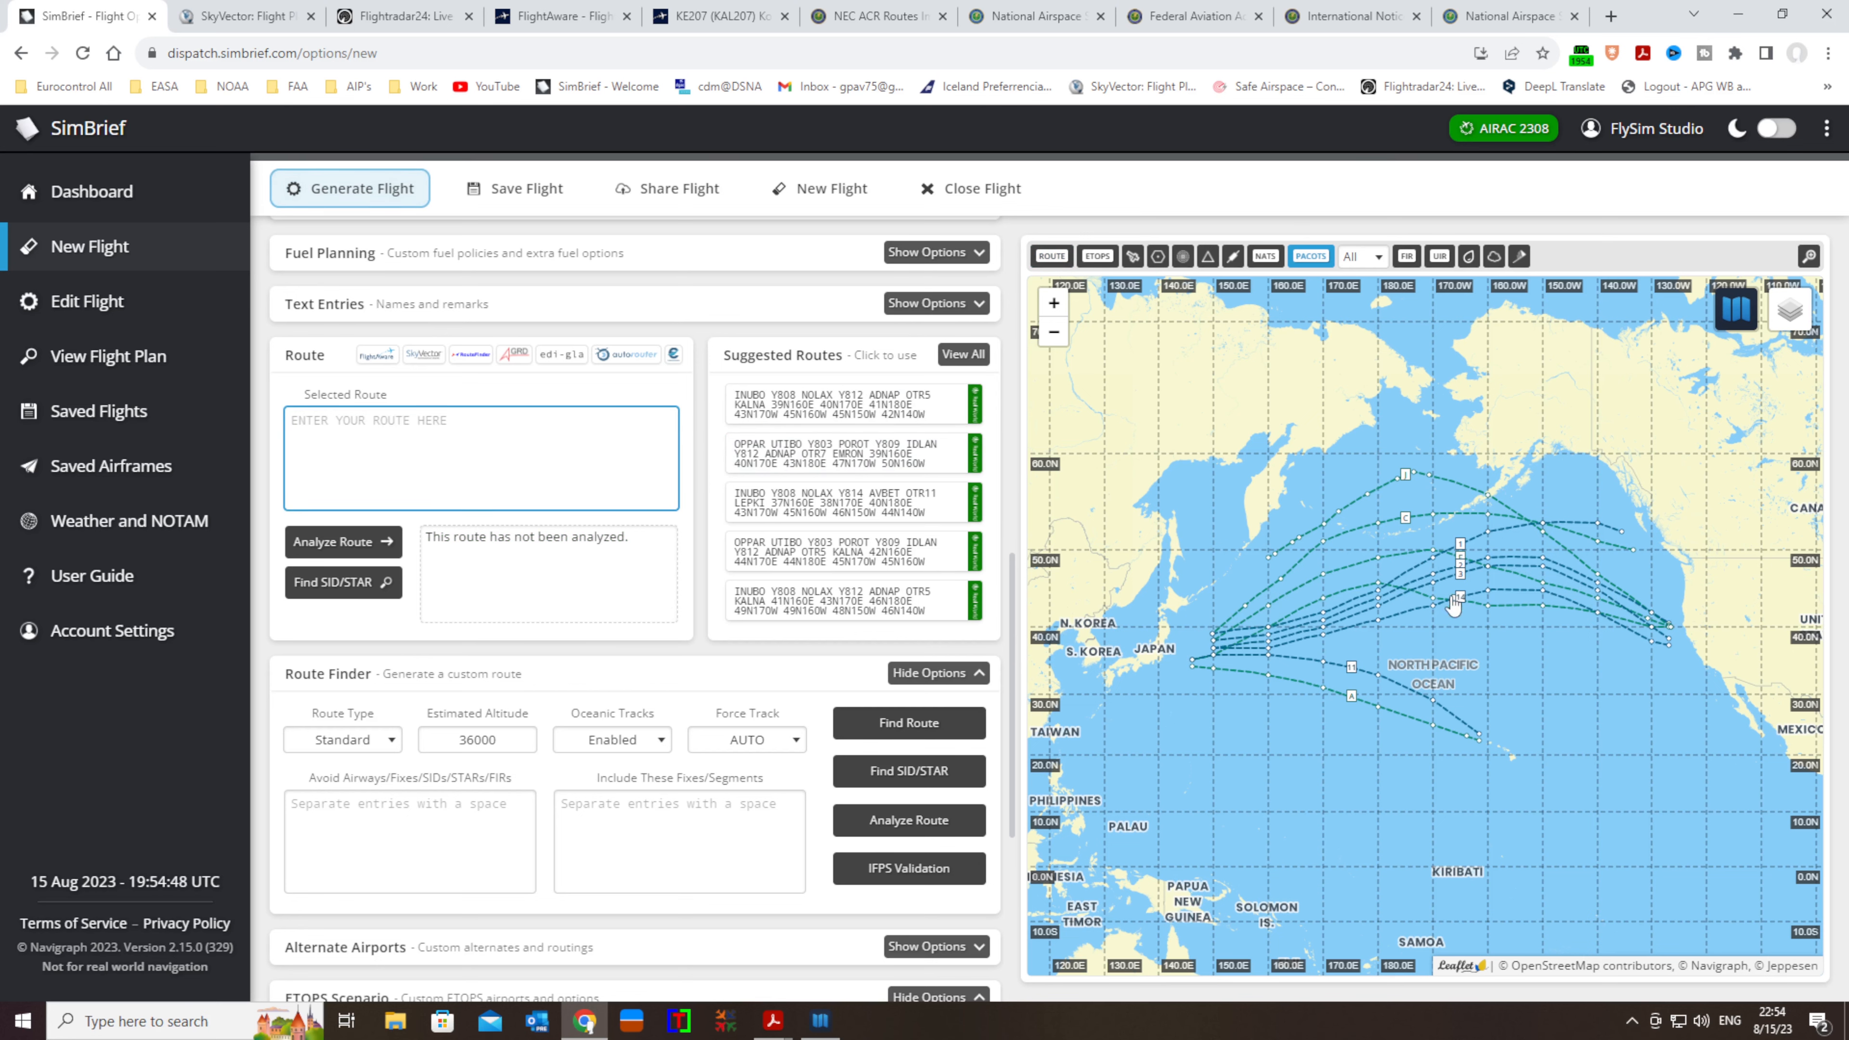
{"action": "scroll", "coordinate": [1477, 614], "scroll_direction": "up", "scroll_amount": 3}
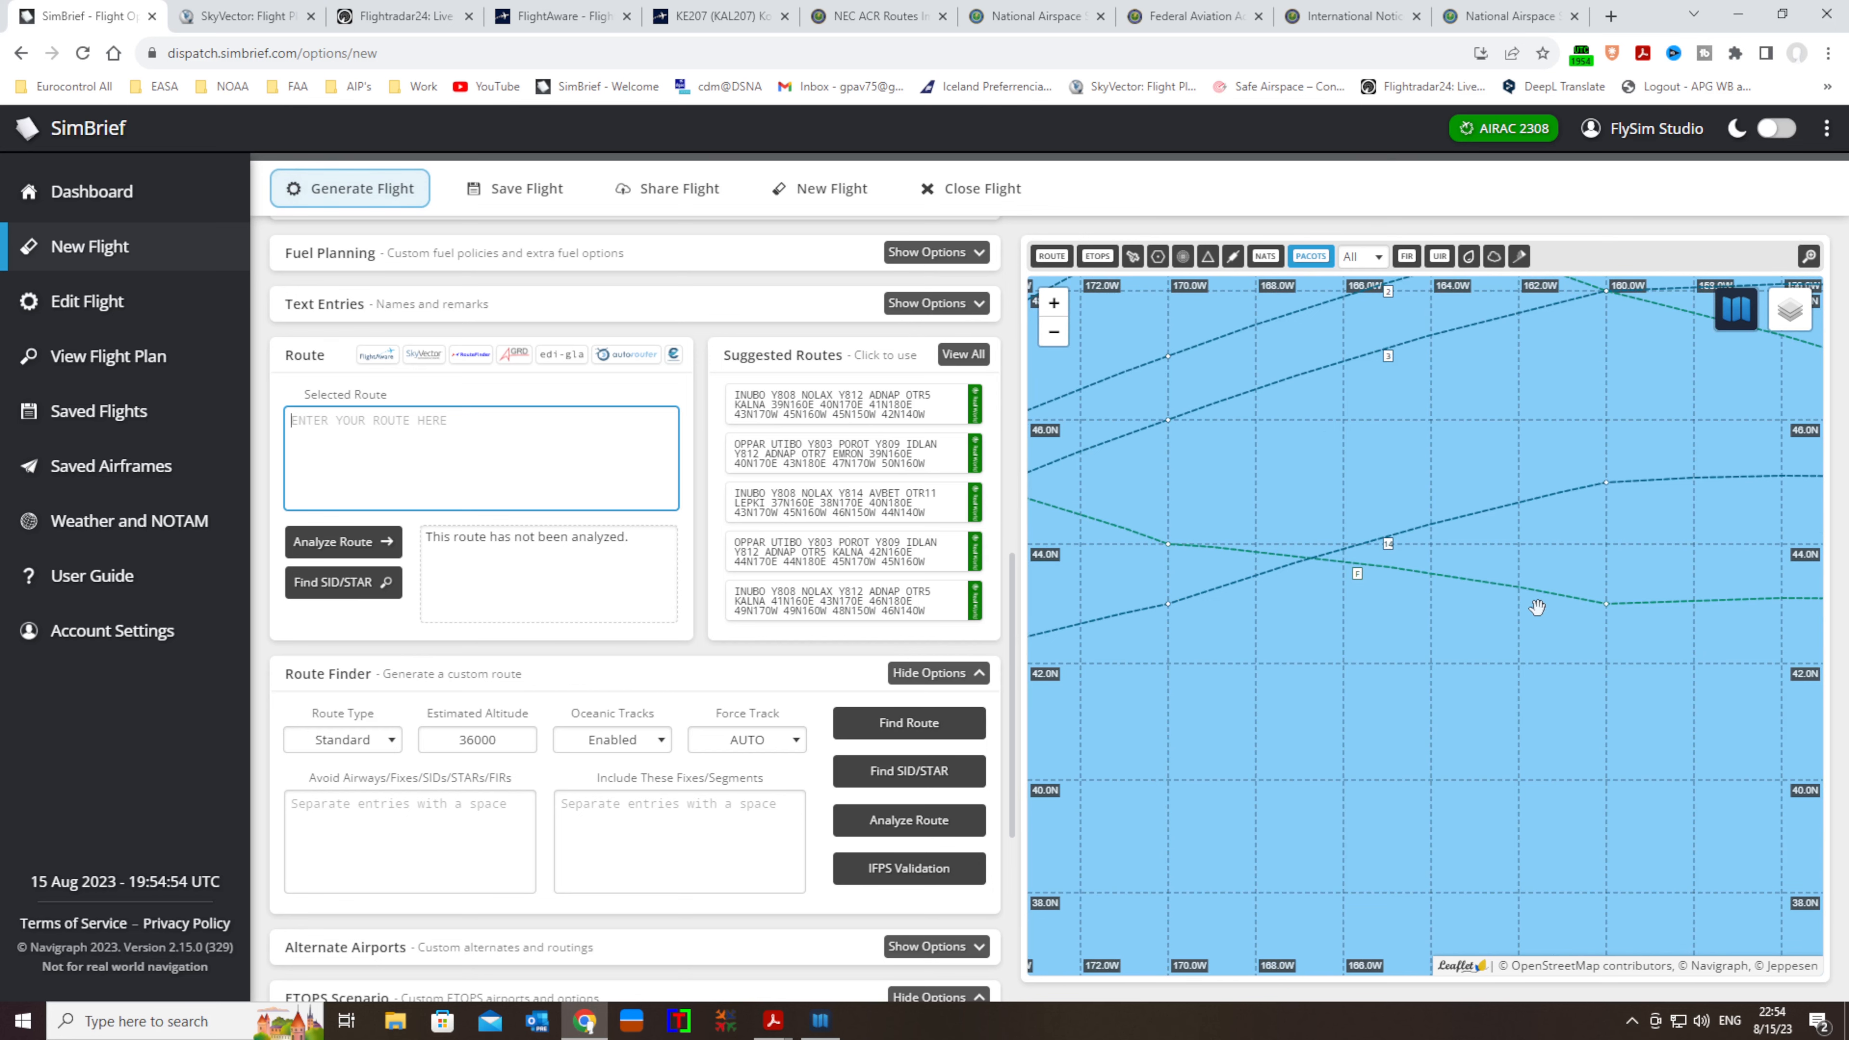
{"action": "scroll", "coordinate": [1538, 607], "scroll_direction": "down", "scroll_amount": 2}
{"action": "scroll", "coordinate": [1537, 607], "scroll_direction": "down", "scroll_amount": 1}
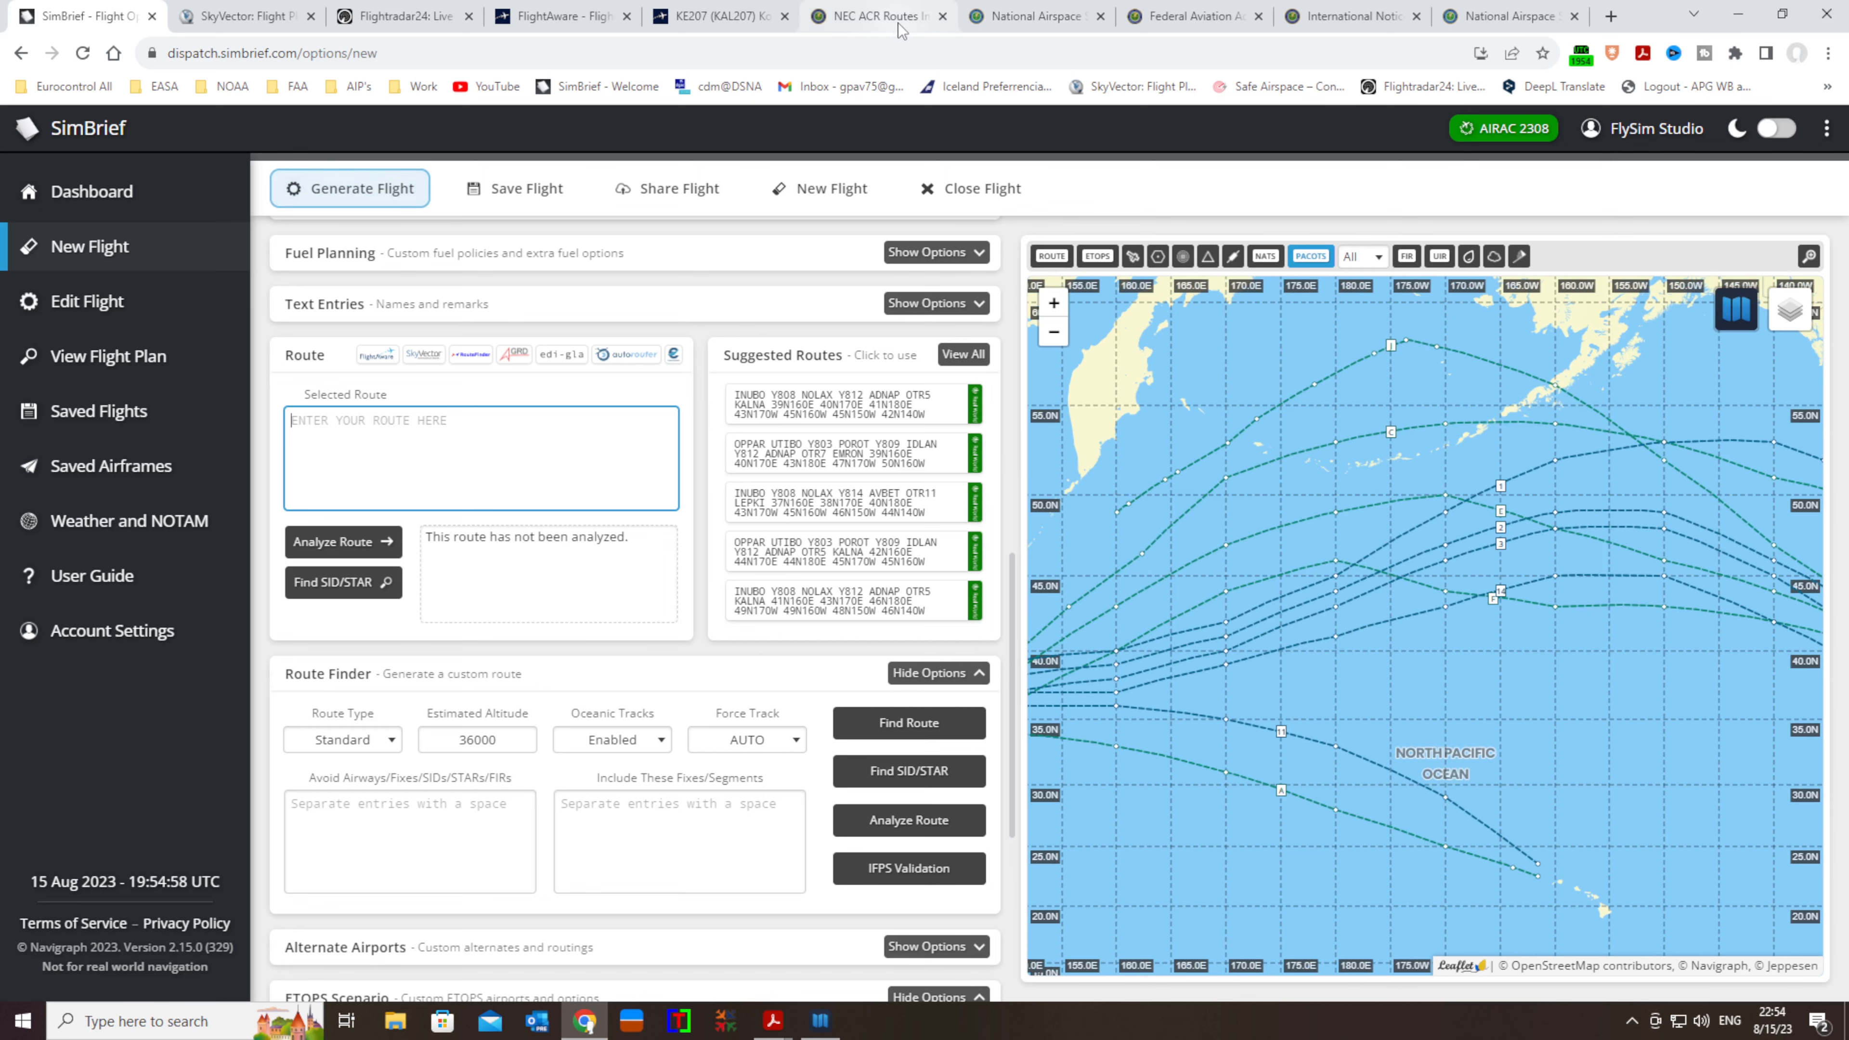
Switch to the FAA National Airspace System Status site, open its NOTAM Search and accept the disclaimer
{"action": "left_click", "coordinate": [1025, 19]}
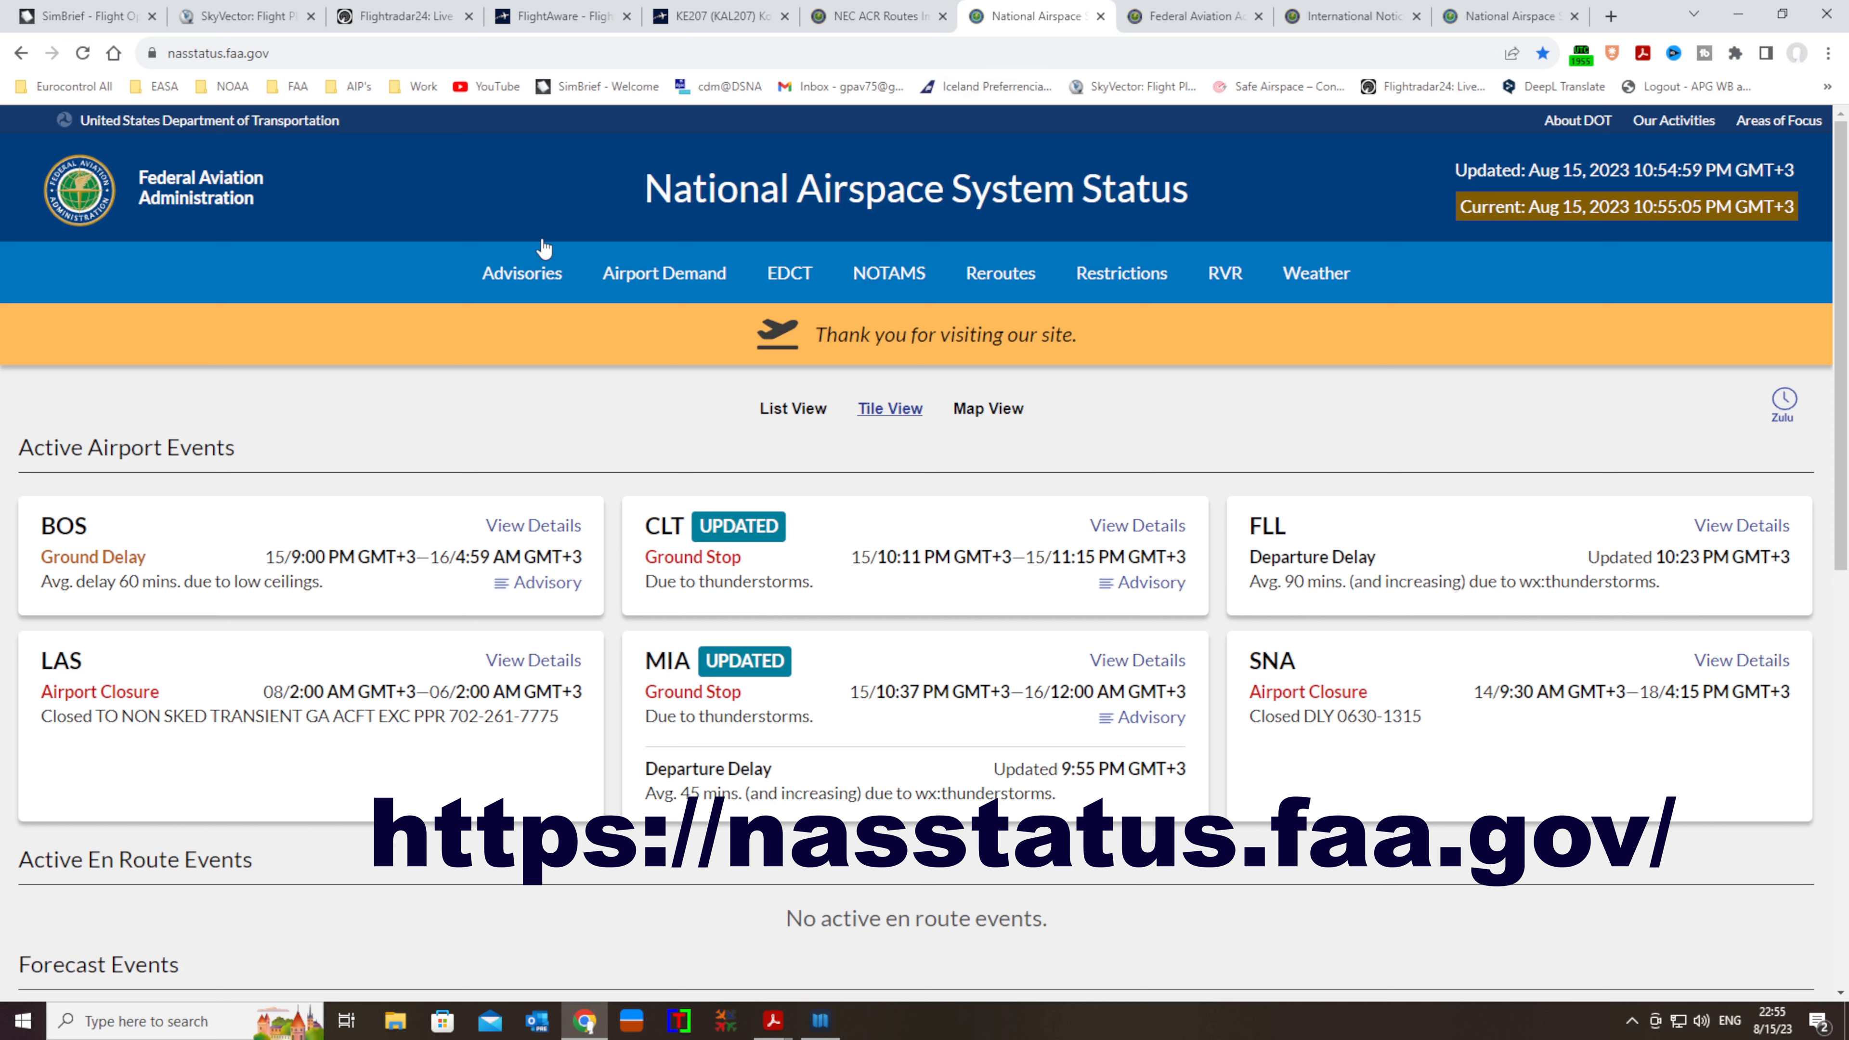
{"action": "left_click", "coordinate": [335, 53]}
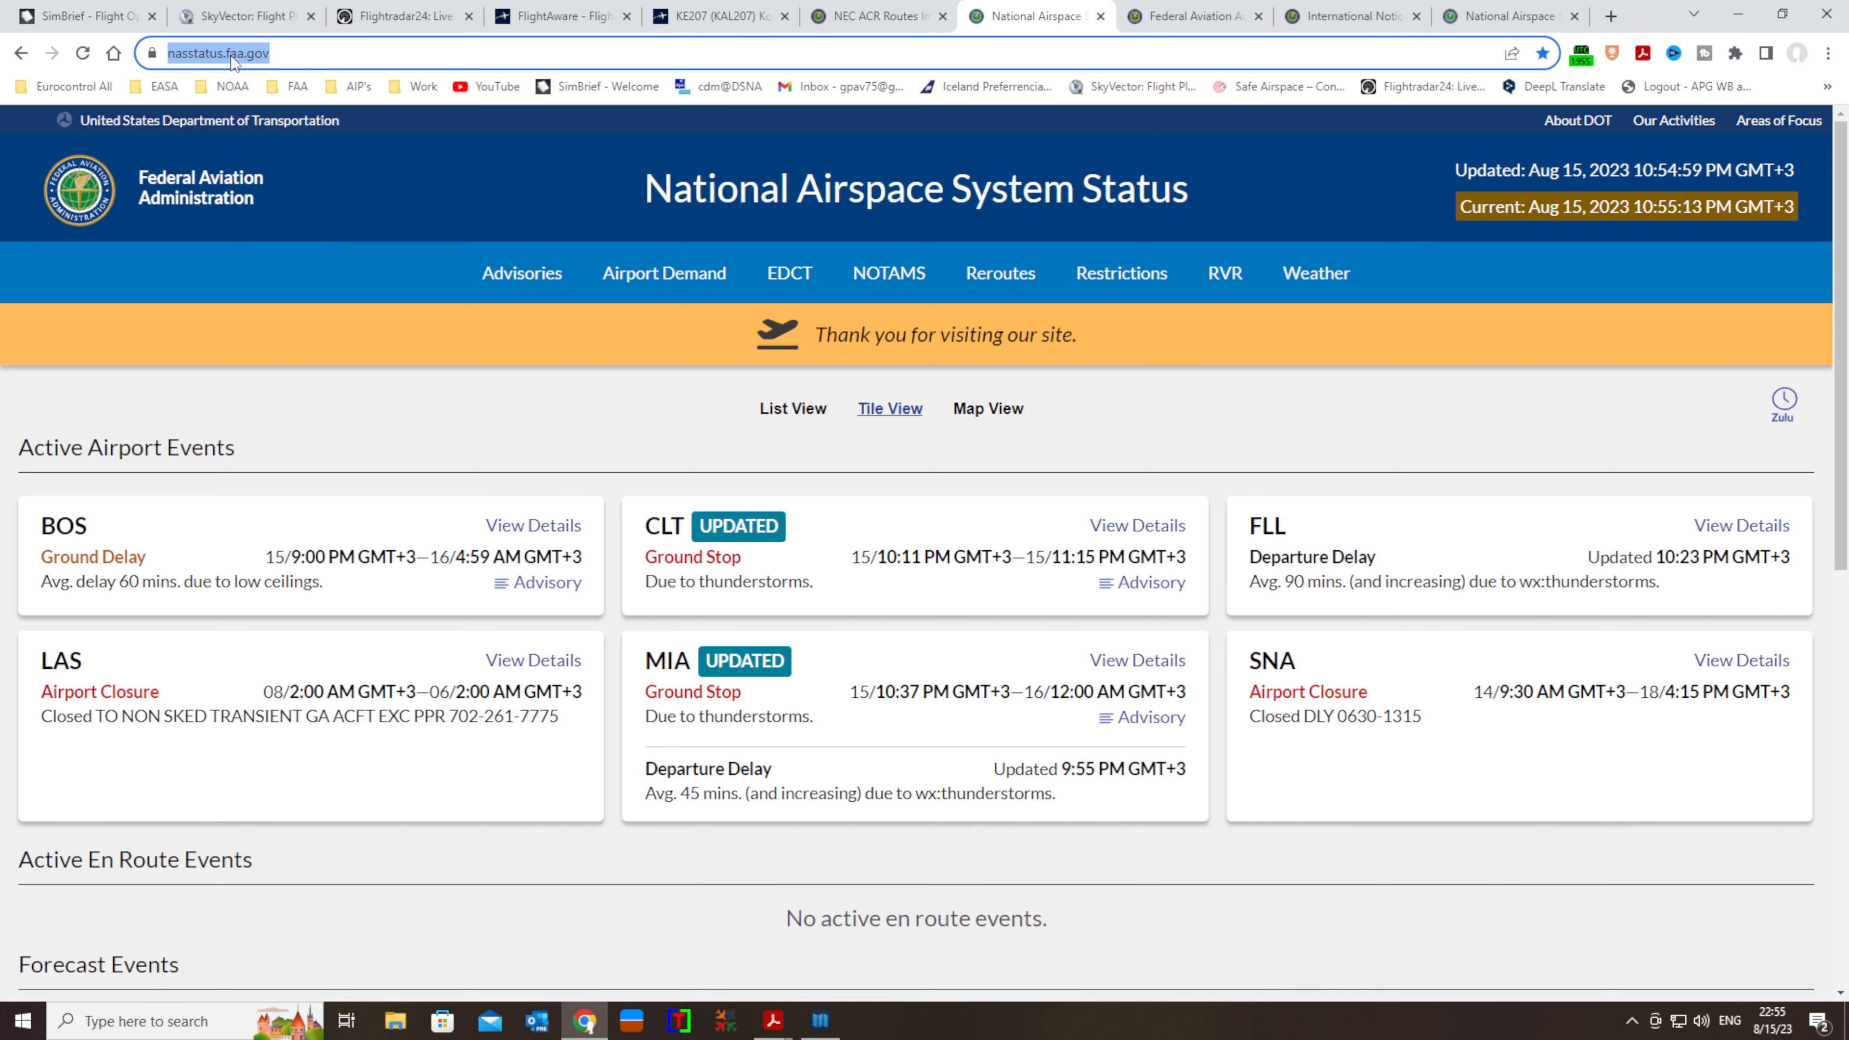
{"action": "left_click", "coordinate": [889, 300]}
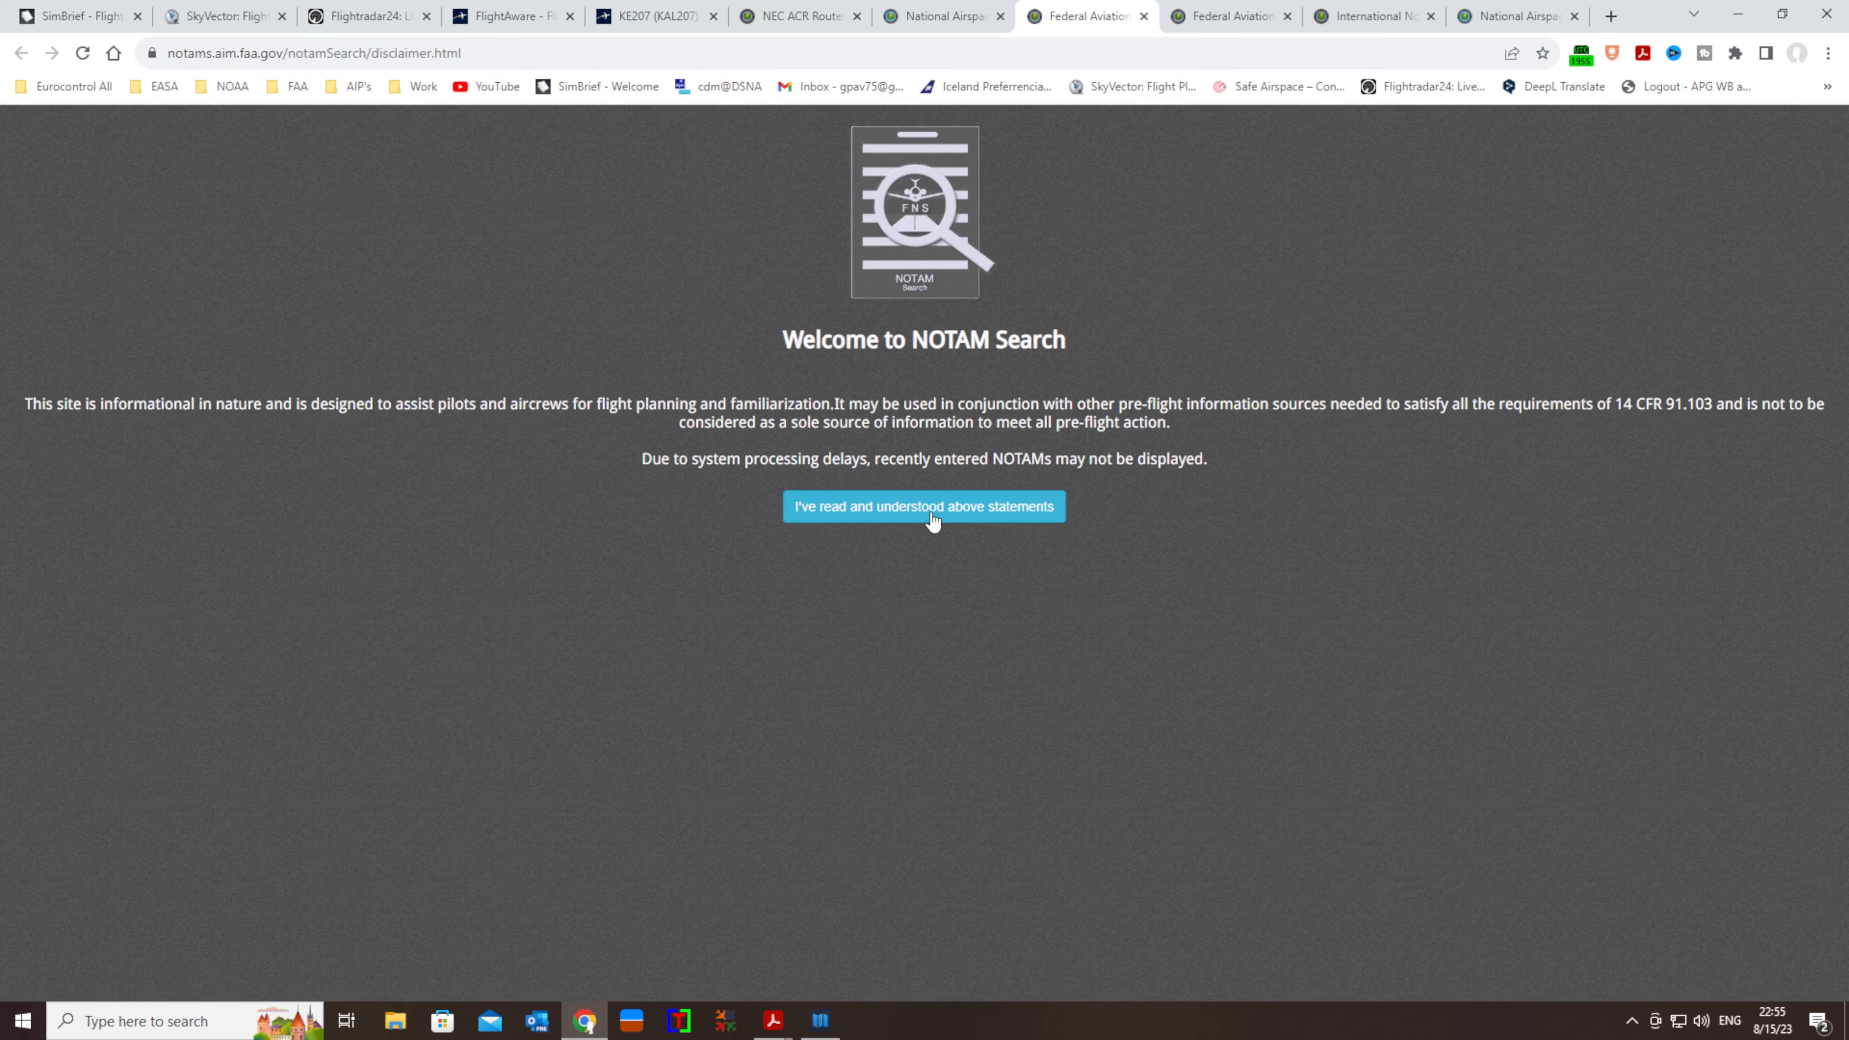
{"action": "left_click", "coordinate": [931, 510]}
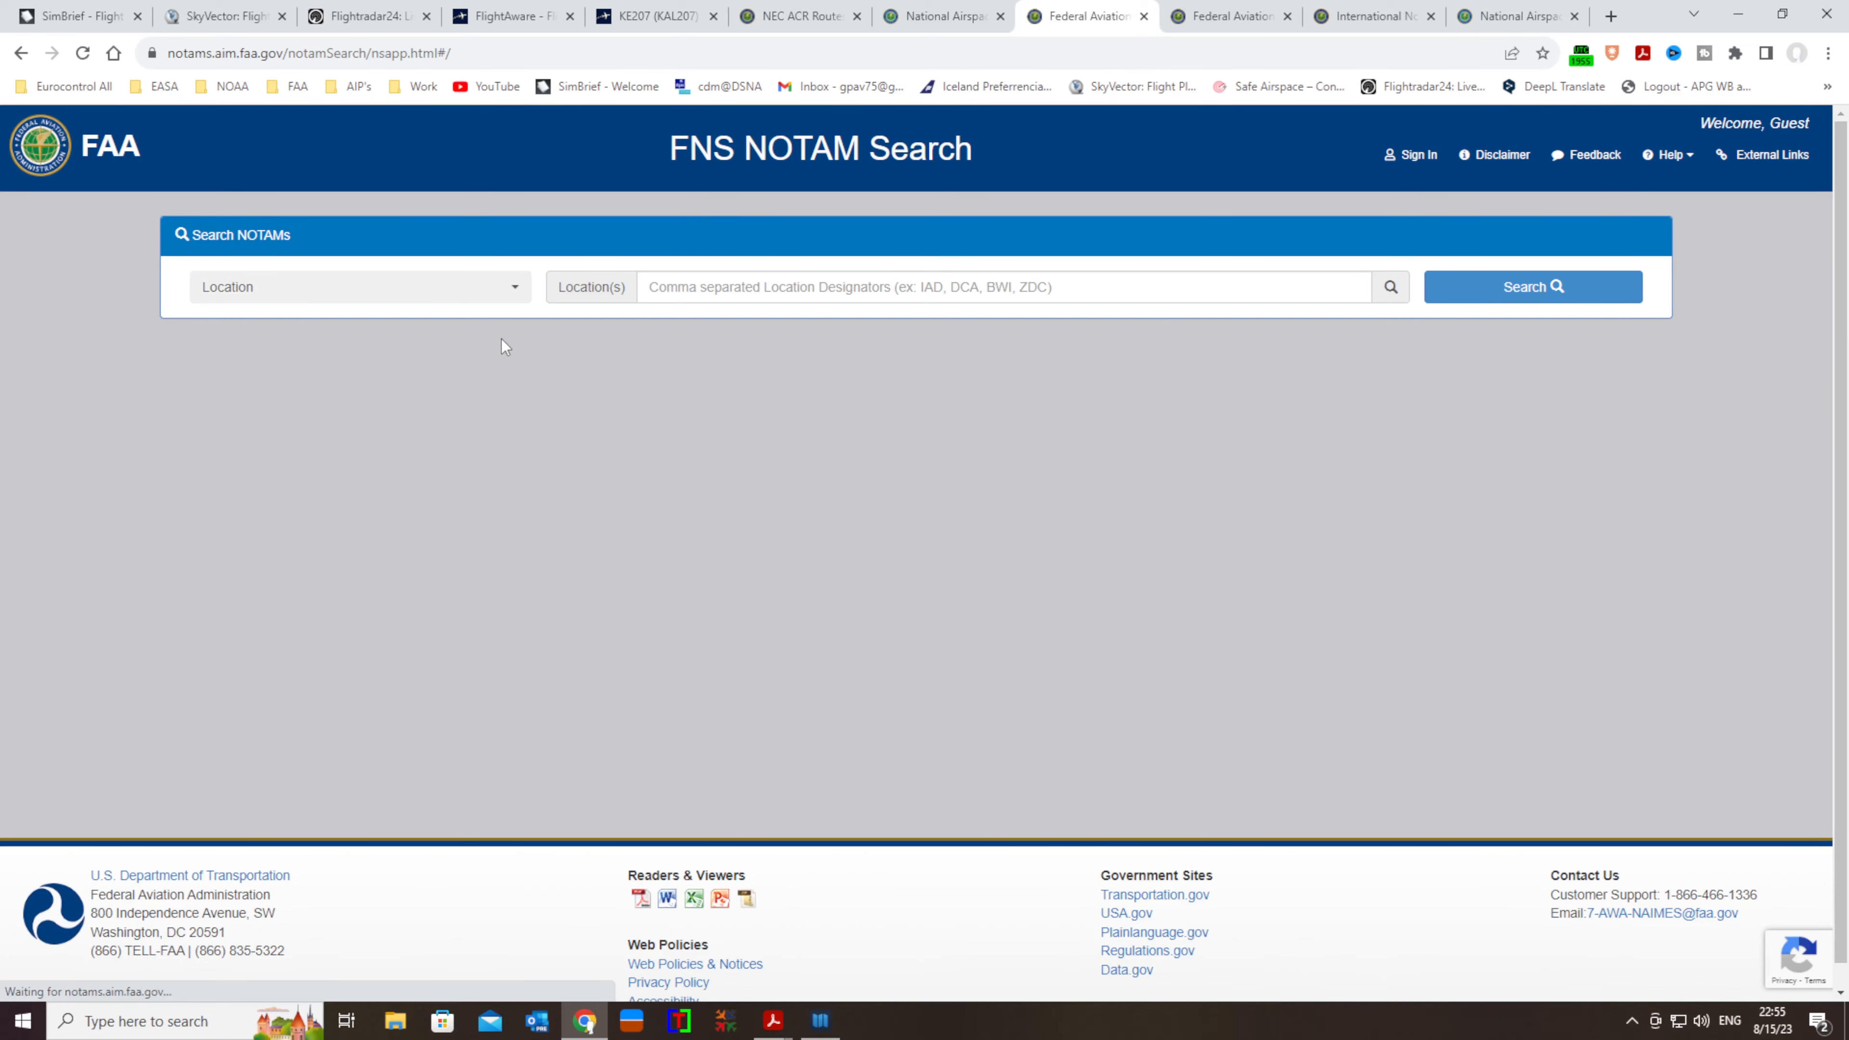
Run a predefined NOTAM query for Pacific Tracks
{"action": "left_click", "coordinate": [515, 291]}
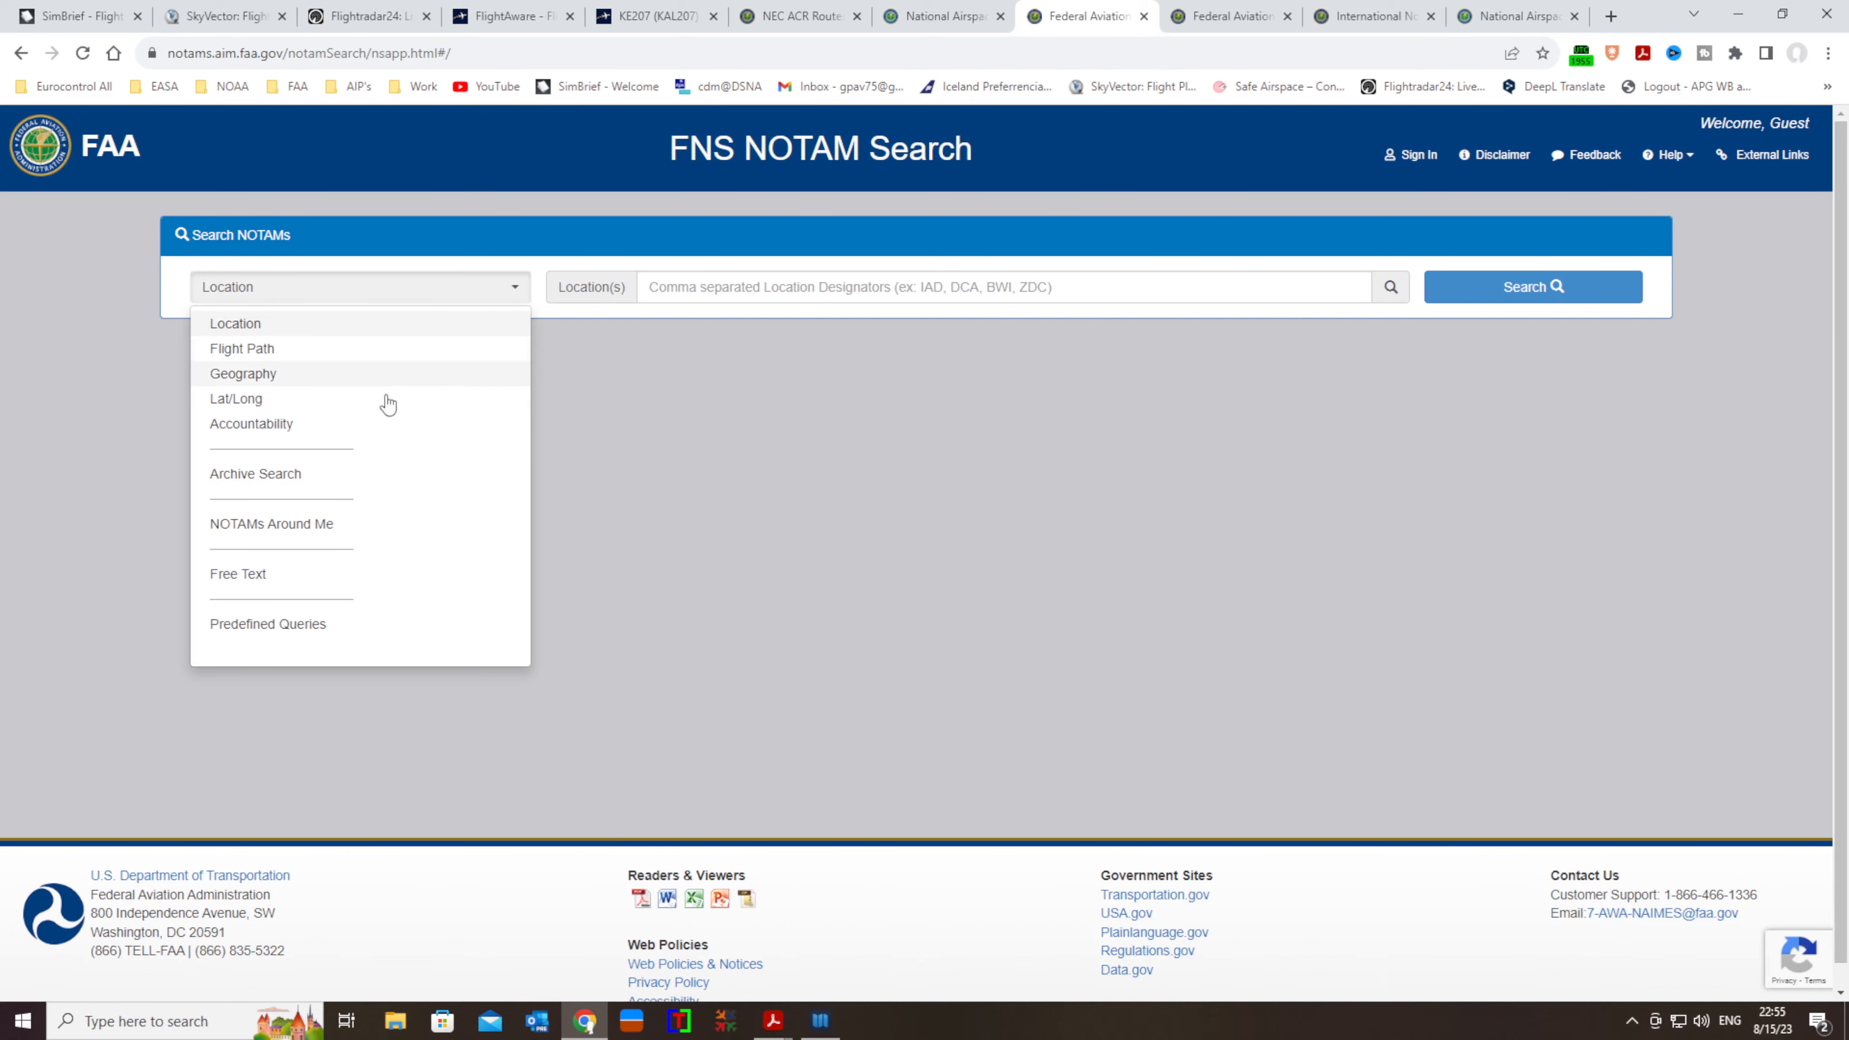
{"action": "left_click", "coordinate": [283, 635]}
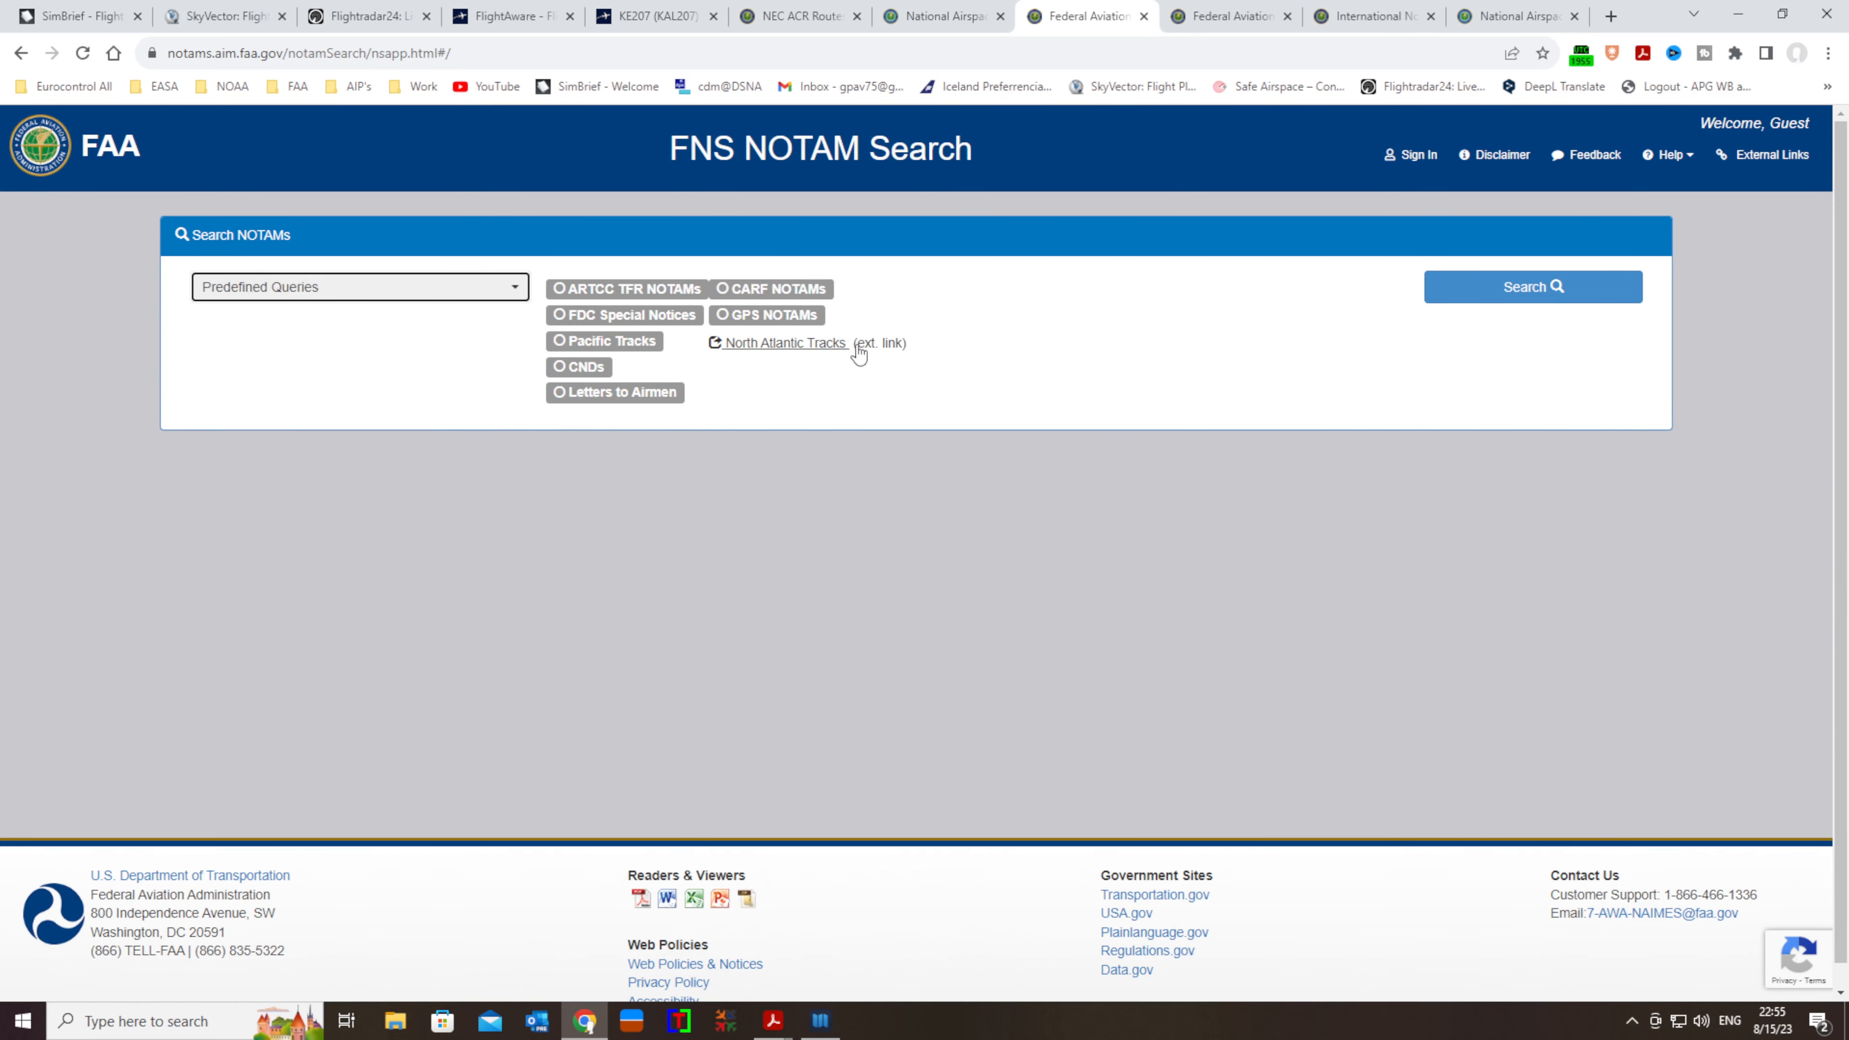
{"action": "left_click", "coordinate": [623, 348]}
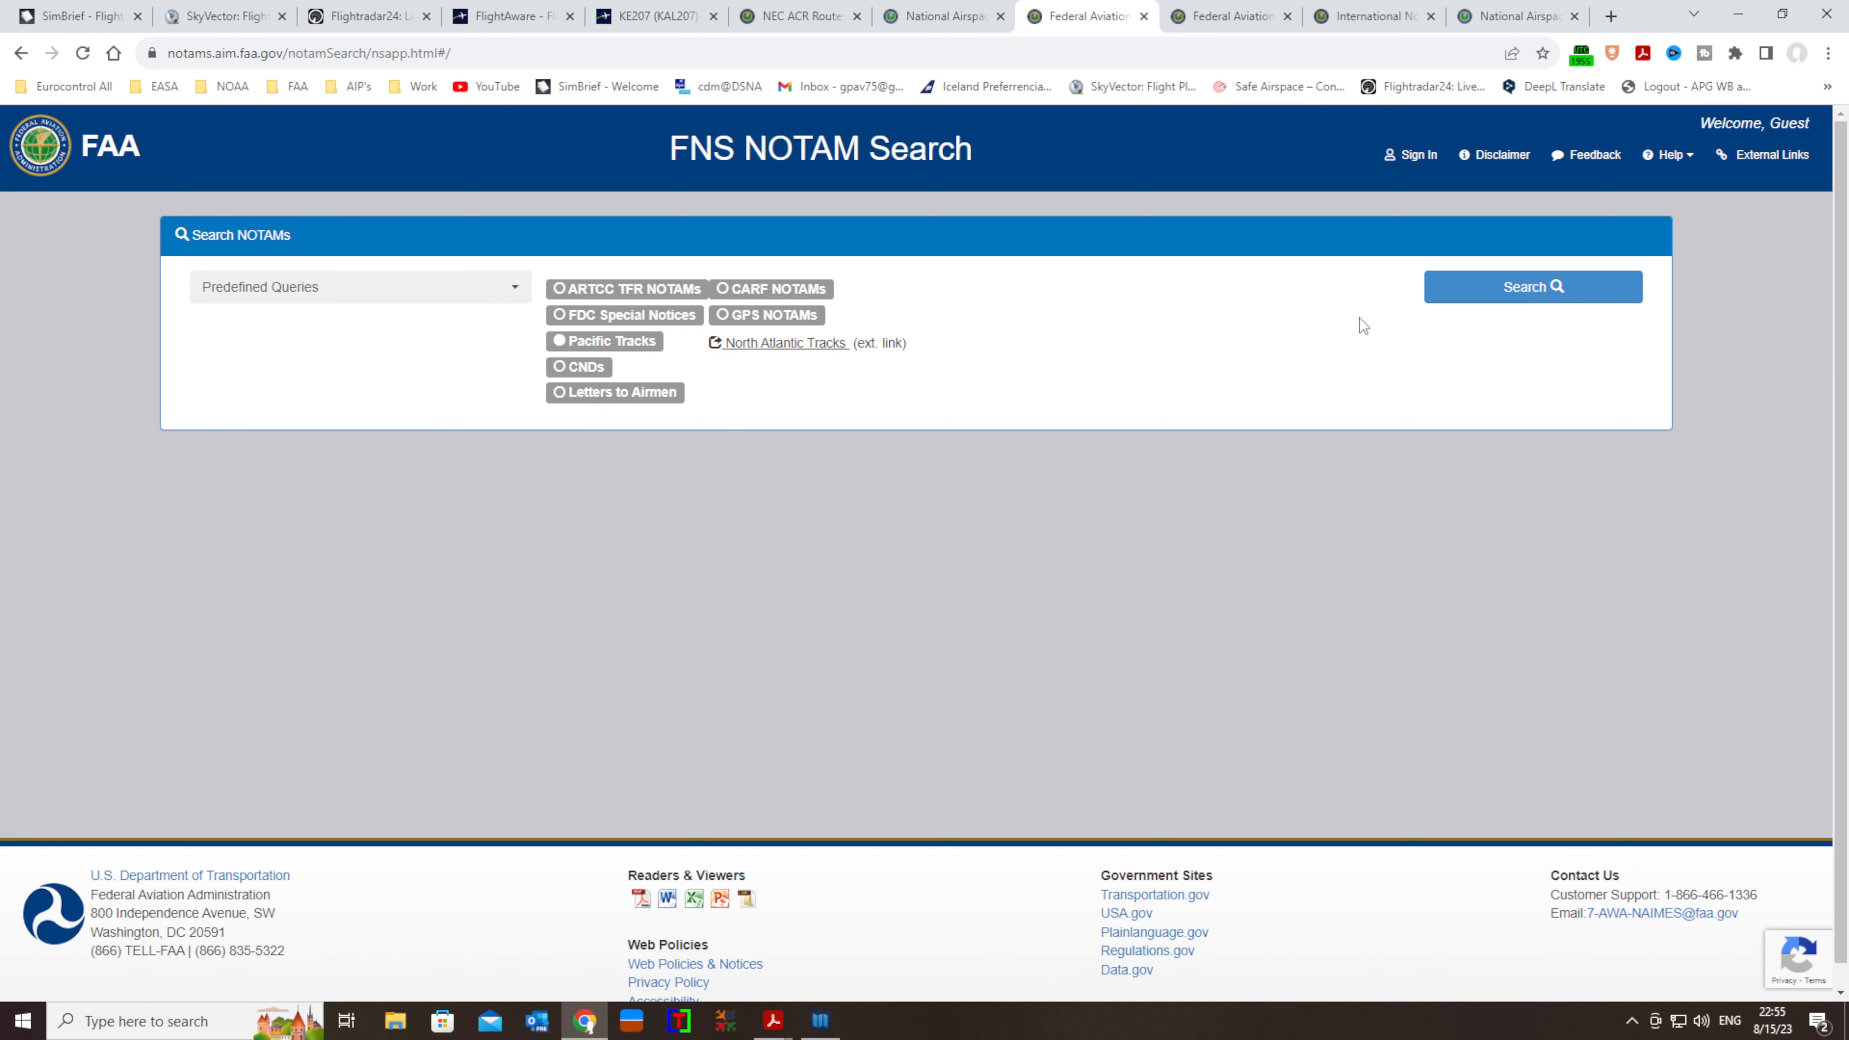
{"action": "left_click", "coordinate": [1510, 291]}
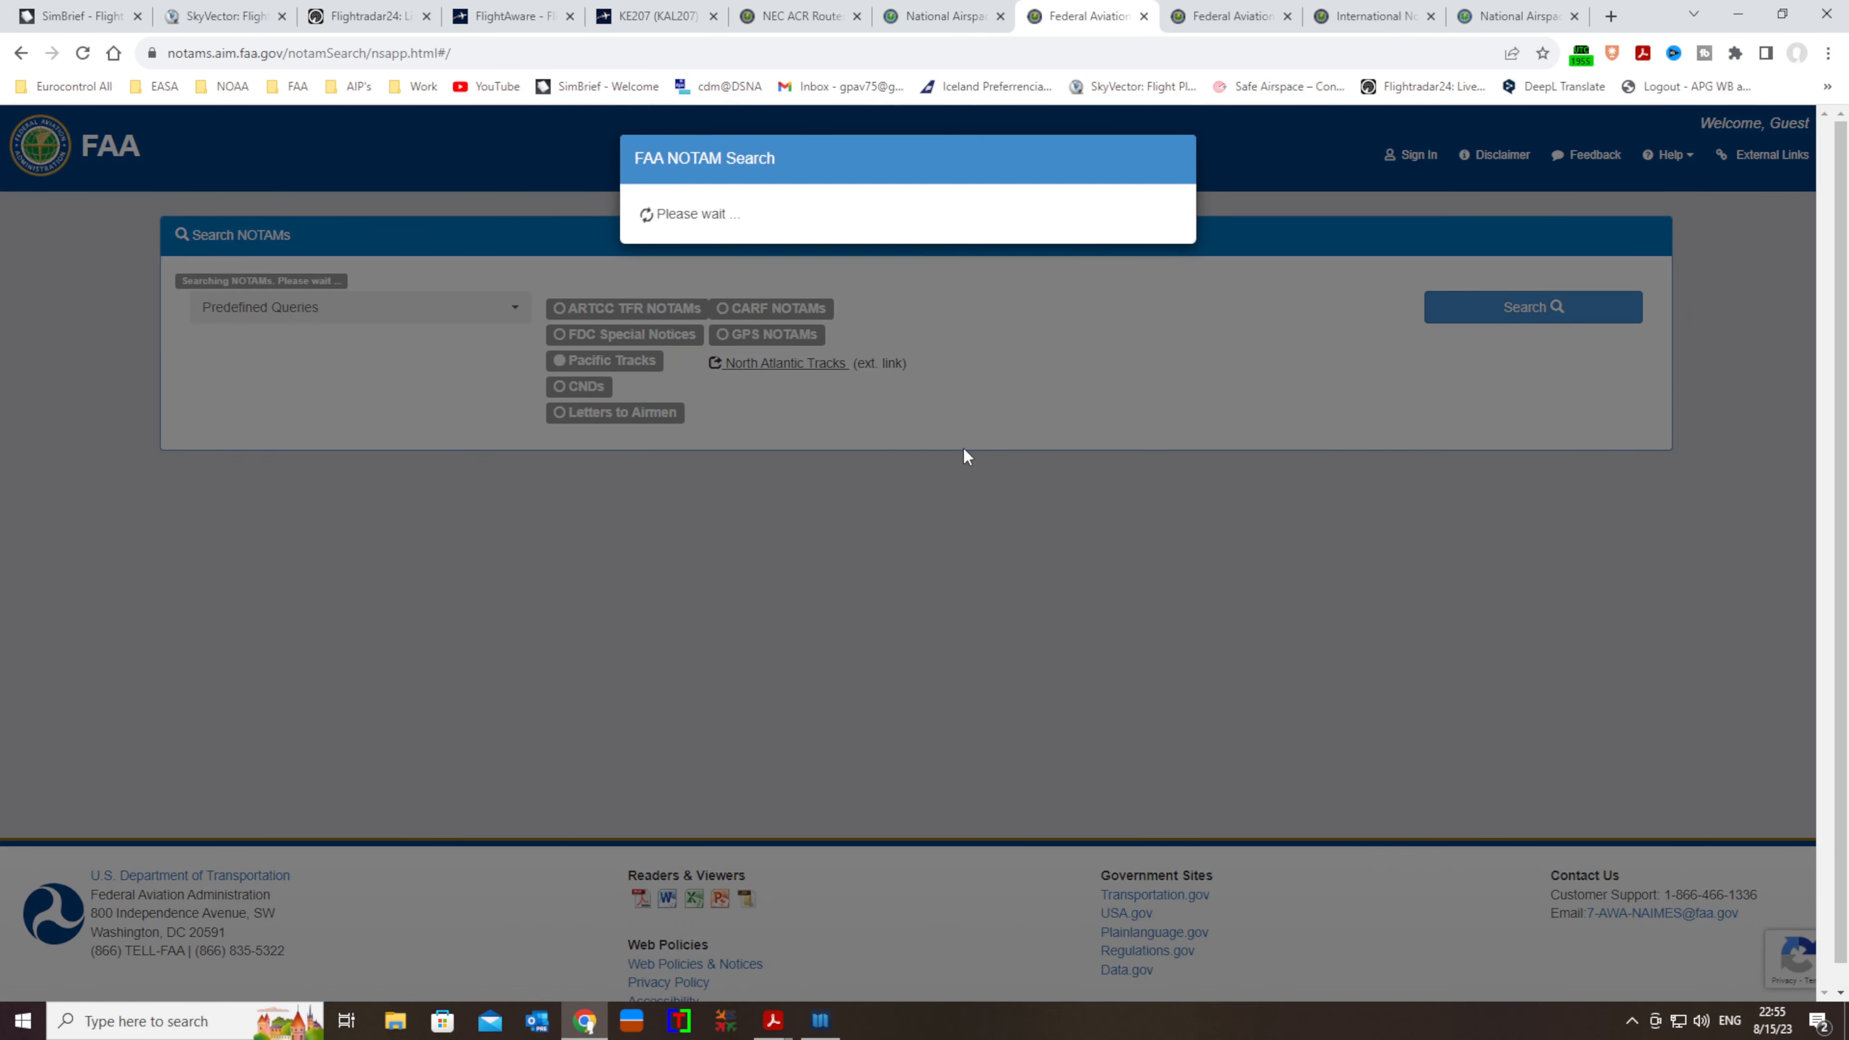
Read the Japan–North America eastbound PACOTS NOTAM Q2039/23, return to the results and open the Southeast Asia Track 14 NOTAM Q2041/23
{"action": "scroll", "coordinate": [957, 468], "scroll_direction": "down", "scroll_amount": 4}
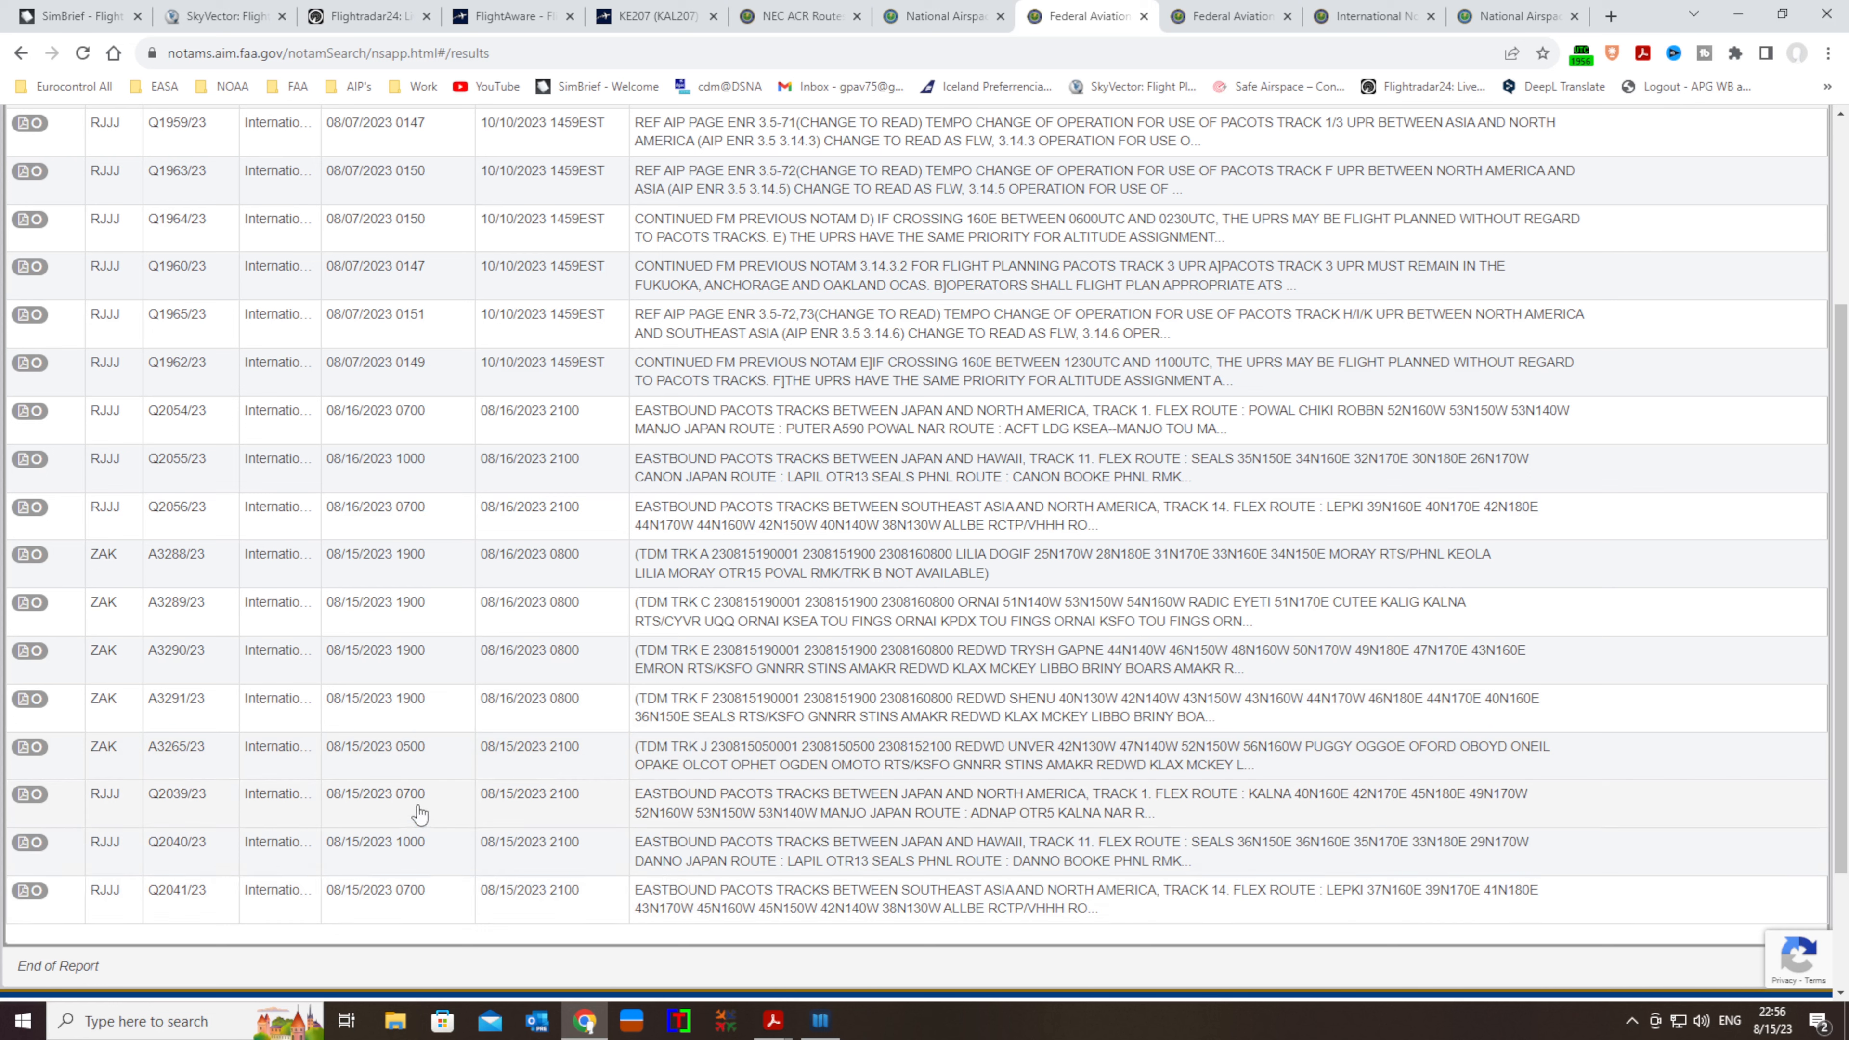
{"action": "left_click", "coordinate": [703, 807]}
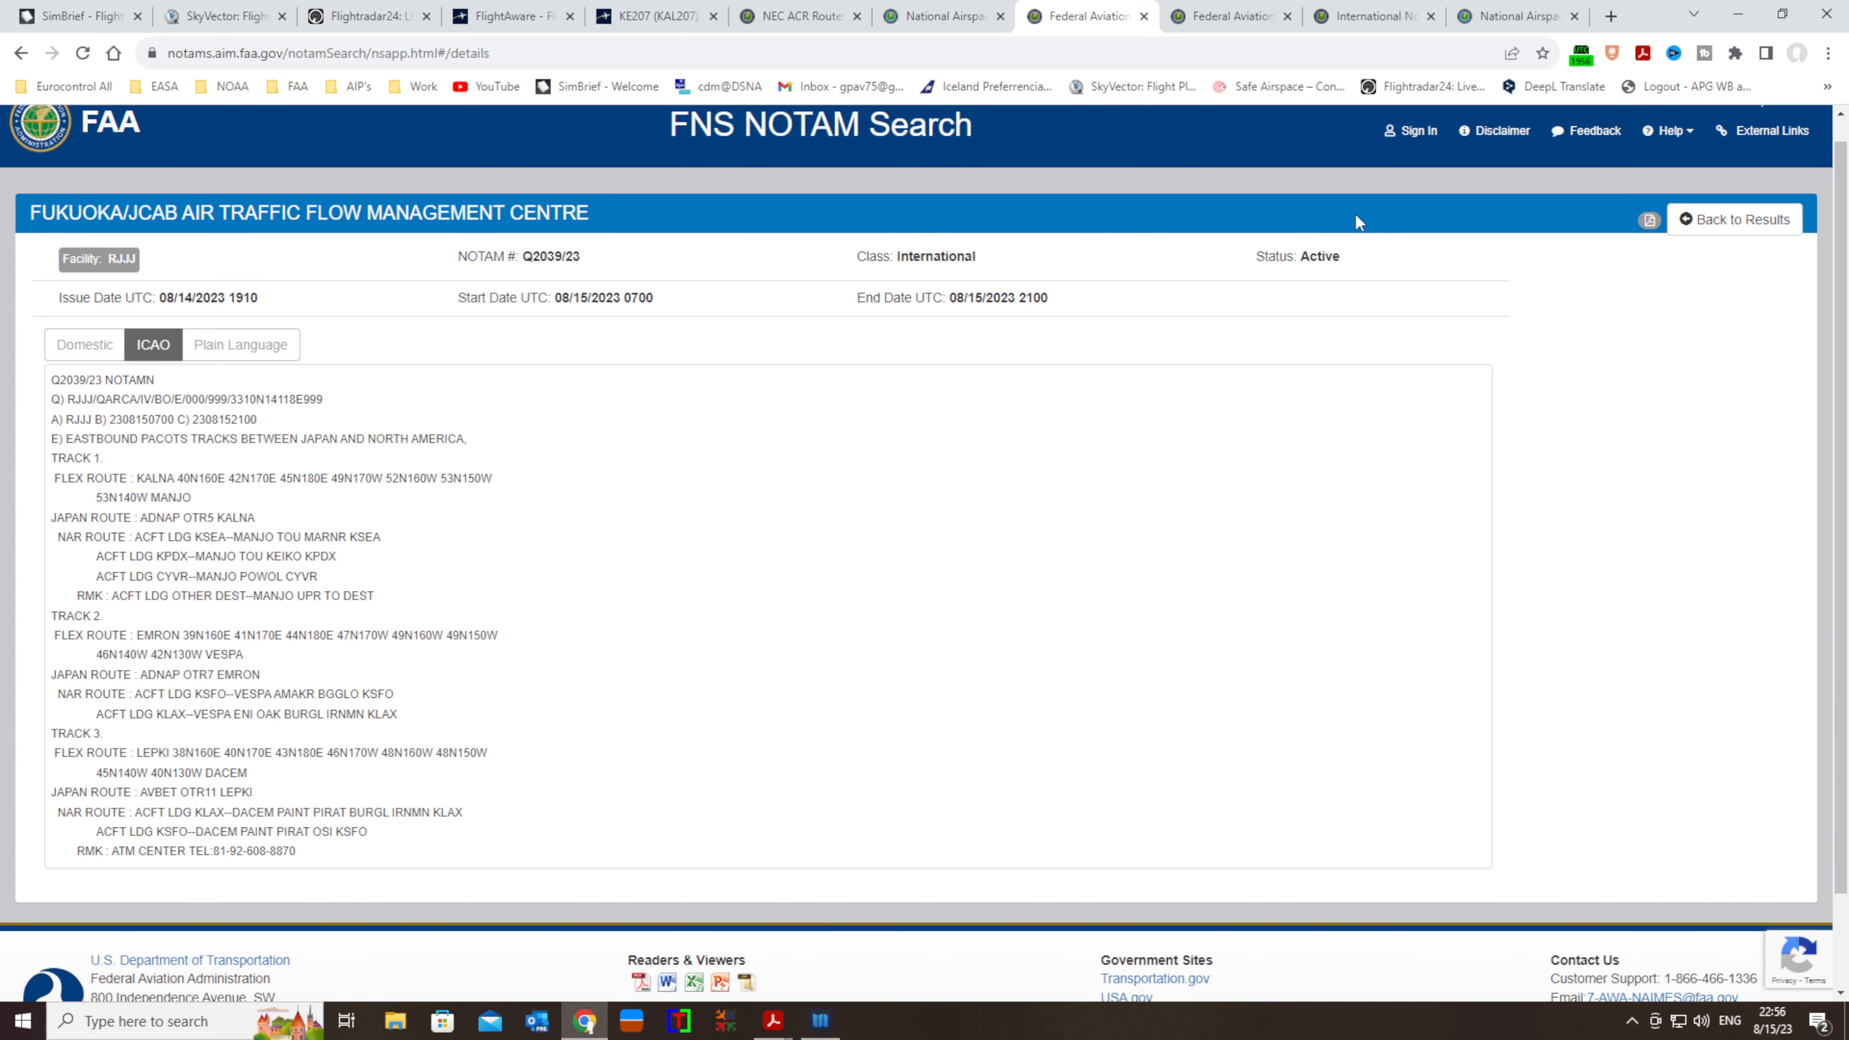
{"action": "left_click", "coordinate": [1722, 220]}
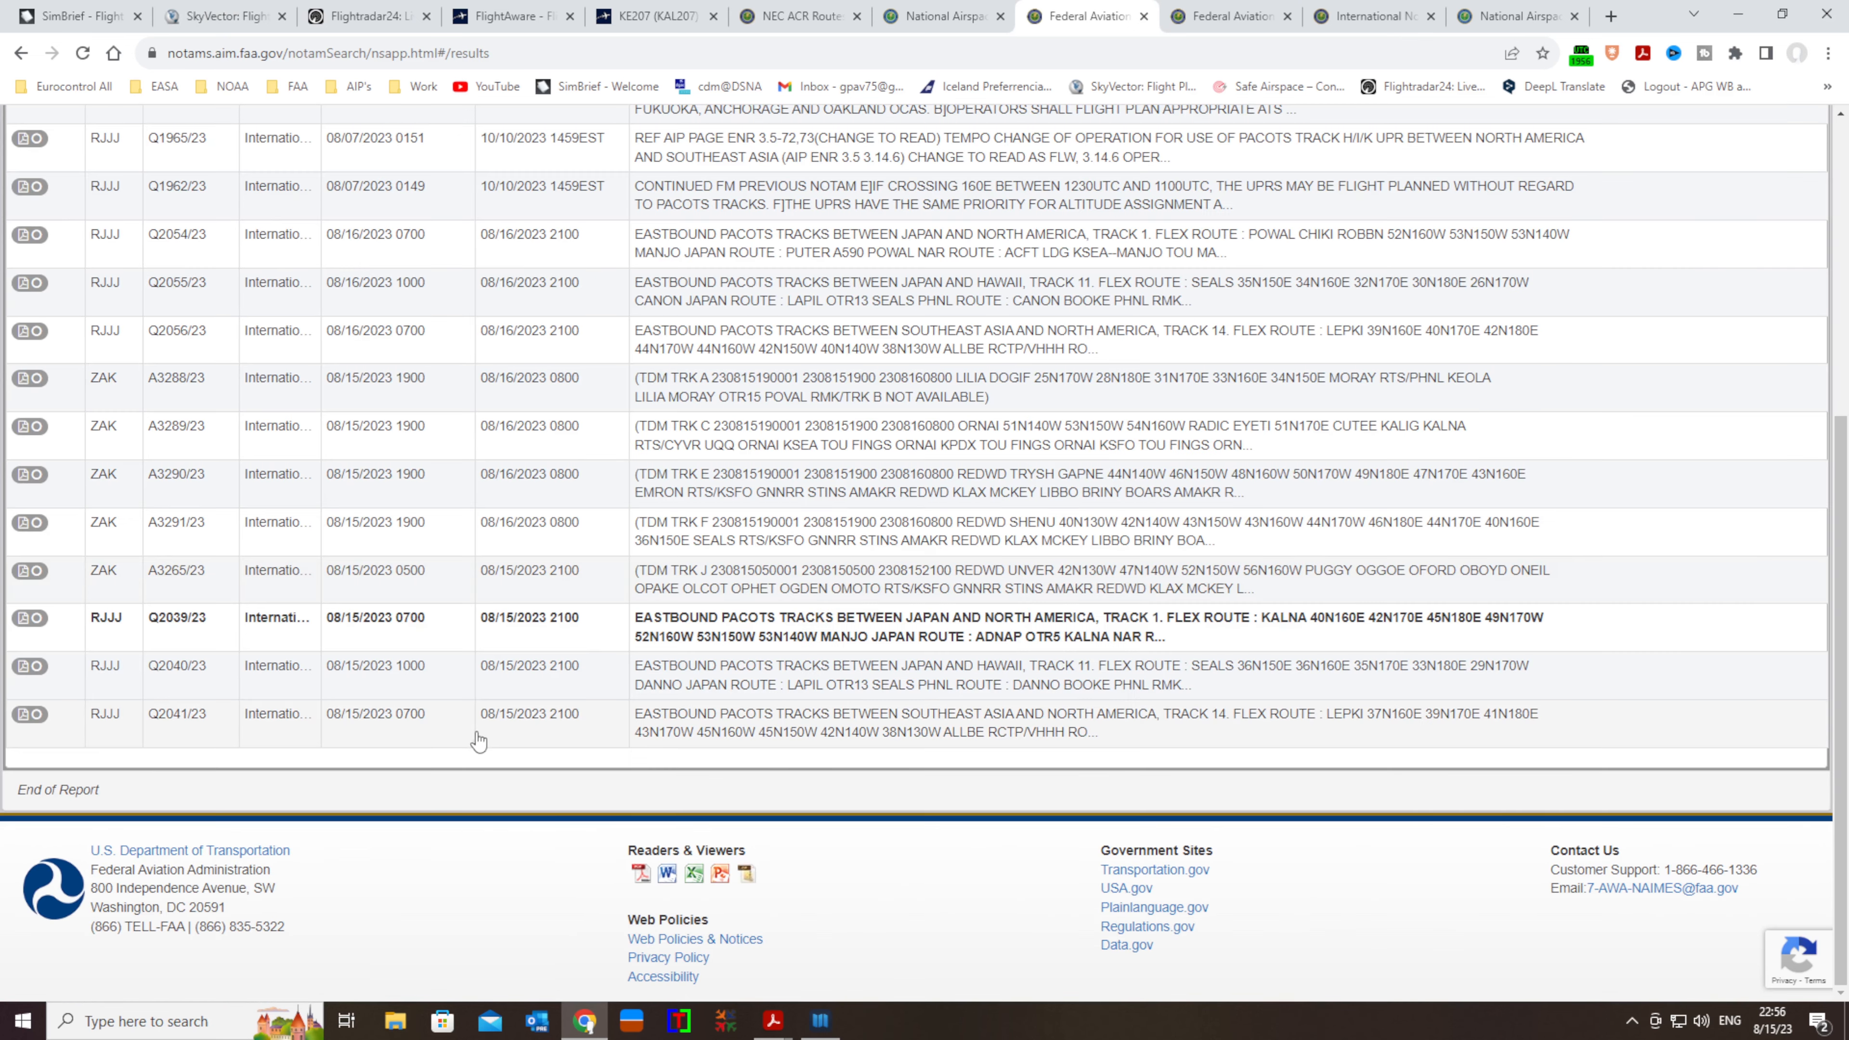
{"action": "left_click", "coordinate": [587, 721]}
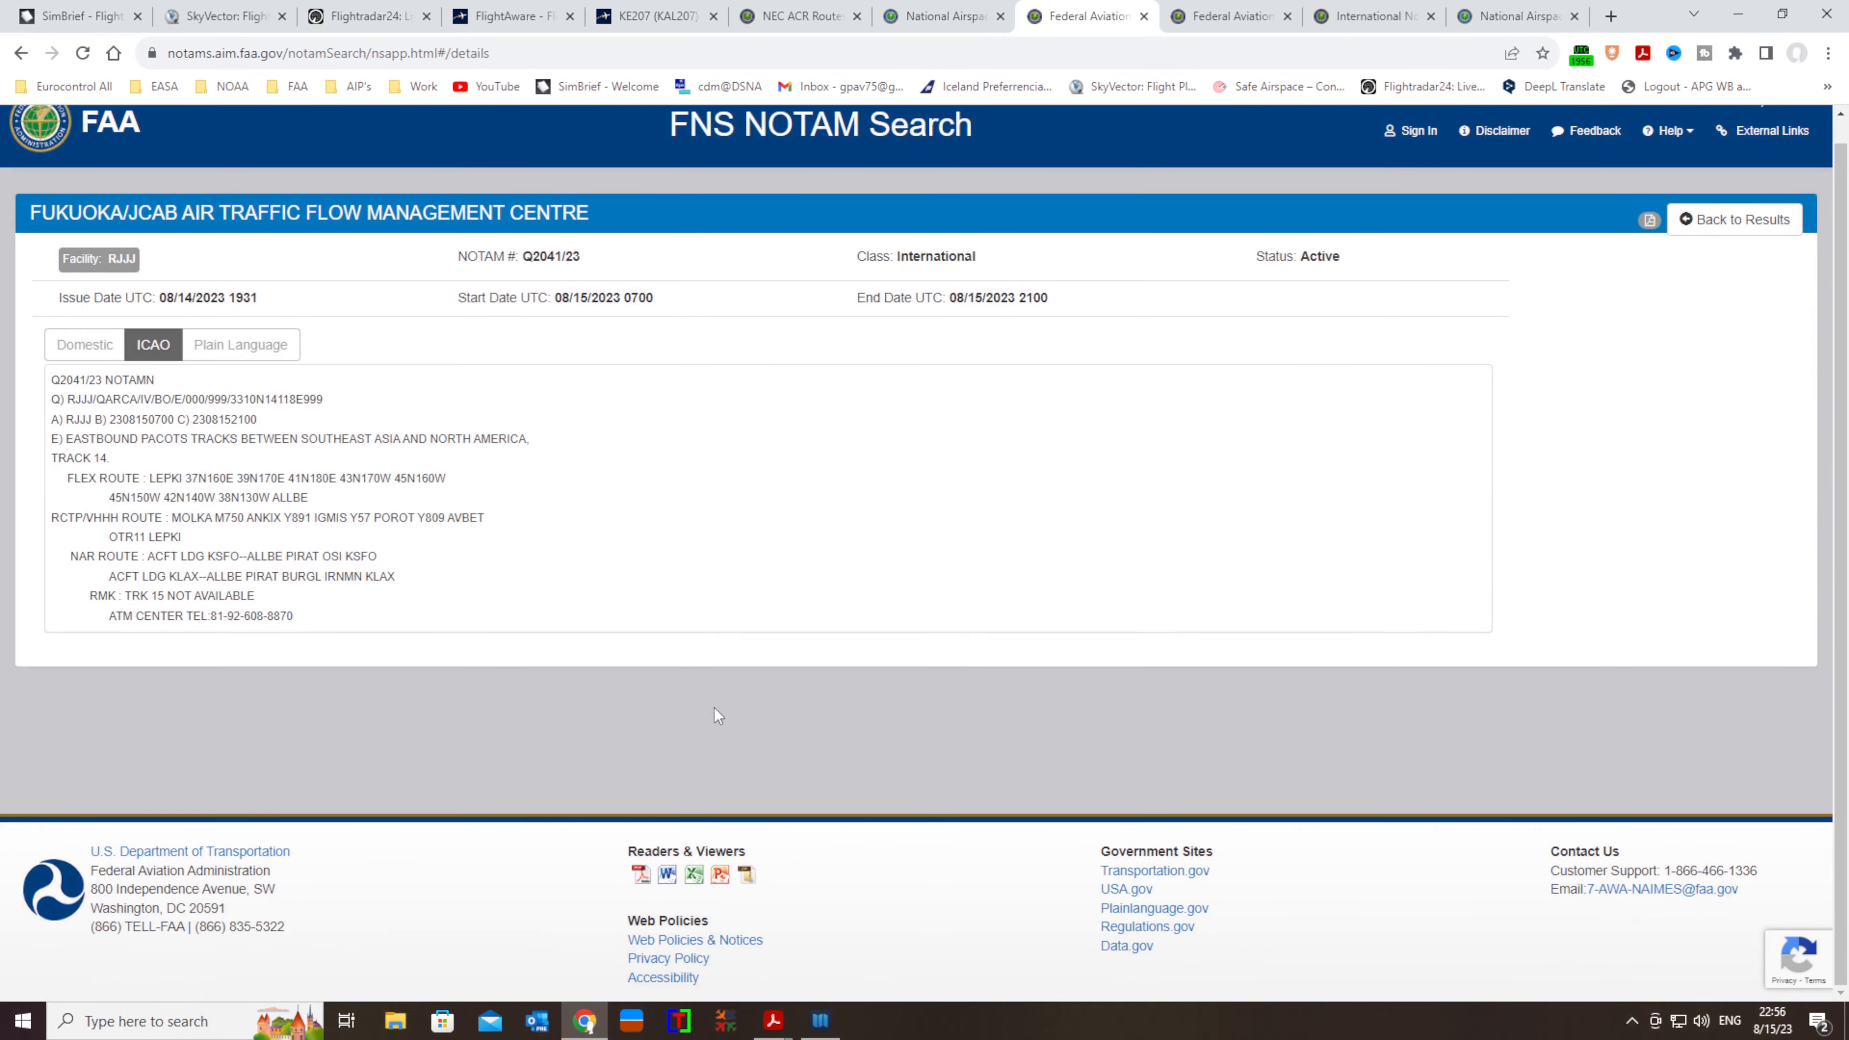
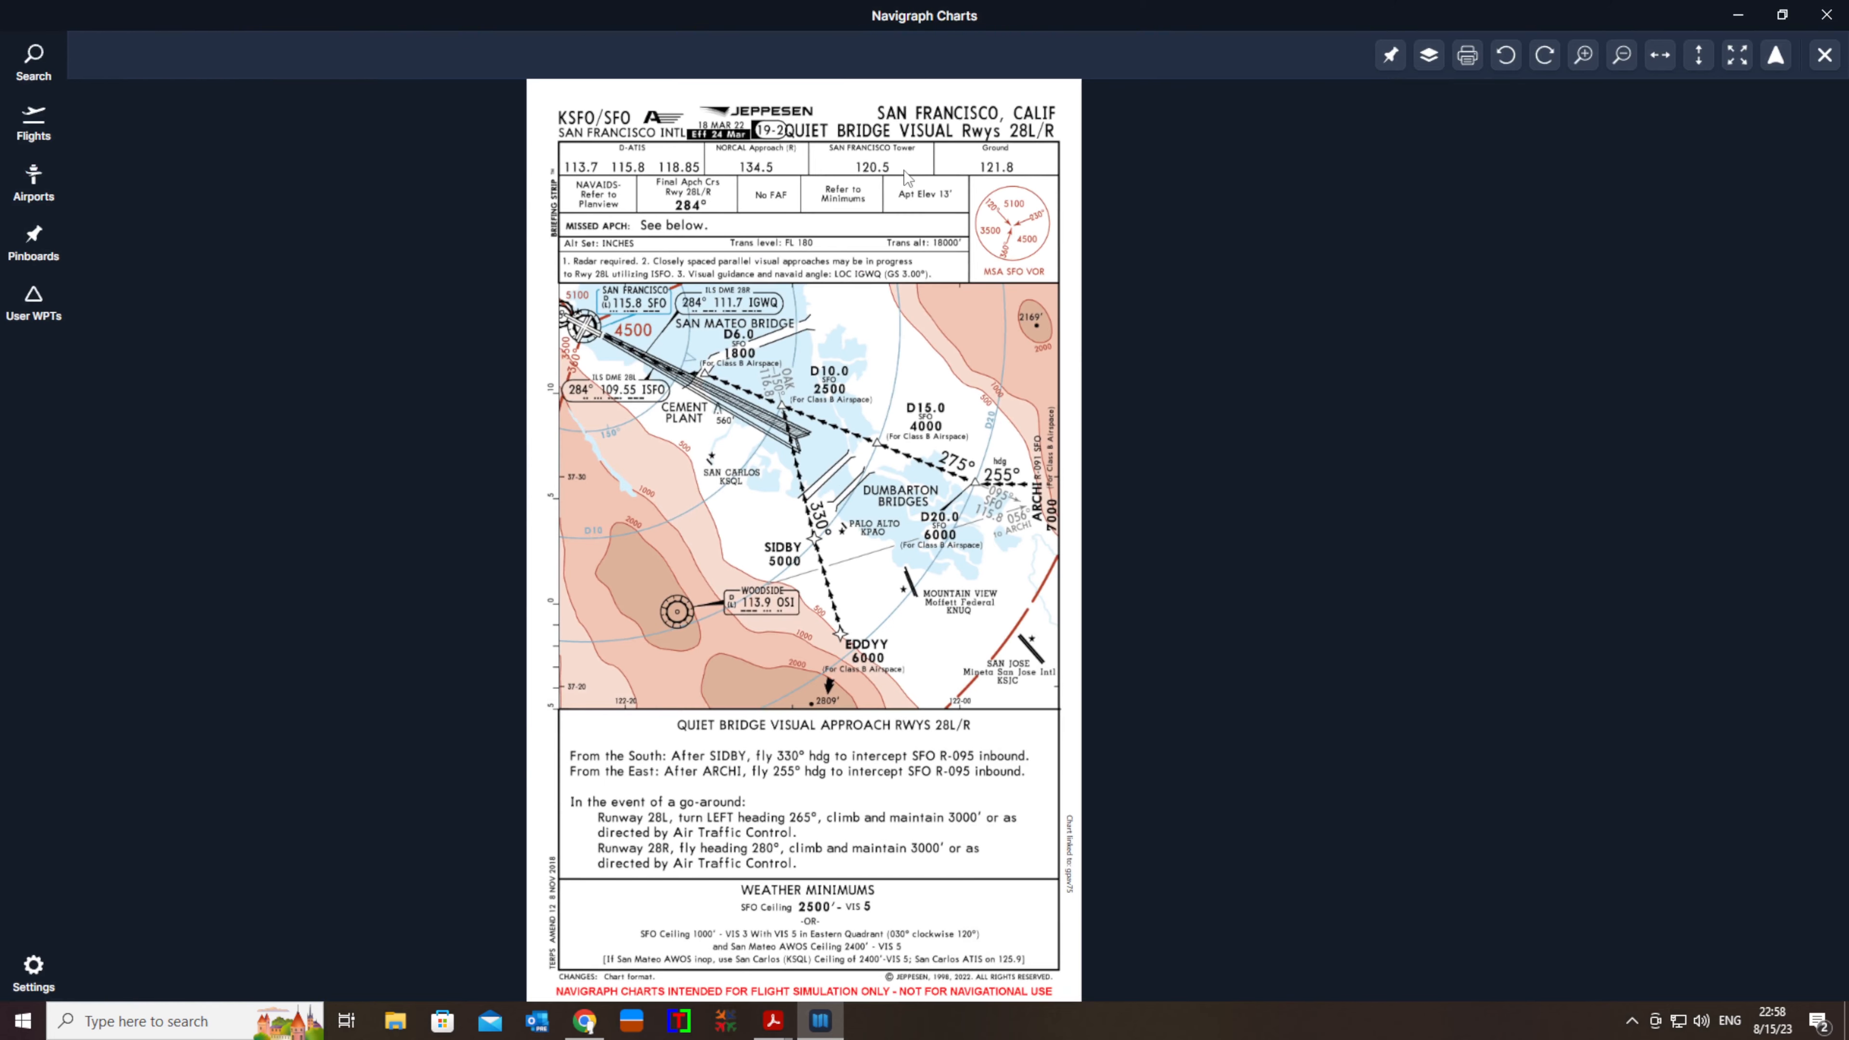
Close the KSFO Quiet Bridge Visual chart in Navigraph Charts and examine the oceanic transition routes off Japan's east coast around AVBET and ADNAP
{"action": "left_click", "coordinate": [1829, 59]}
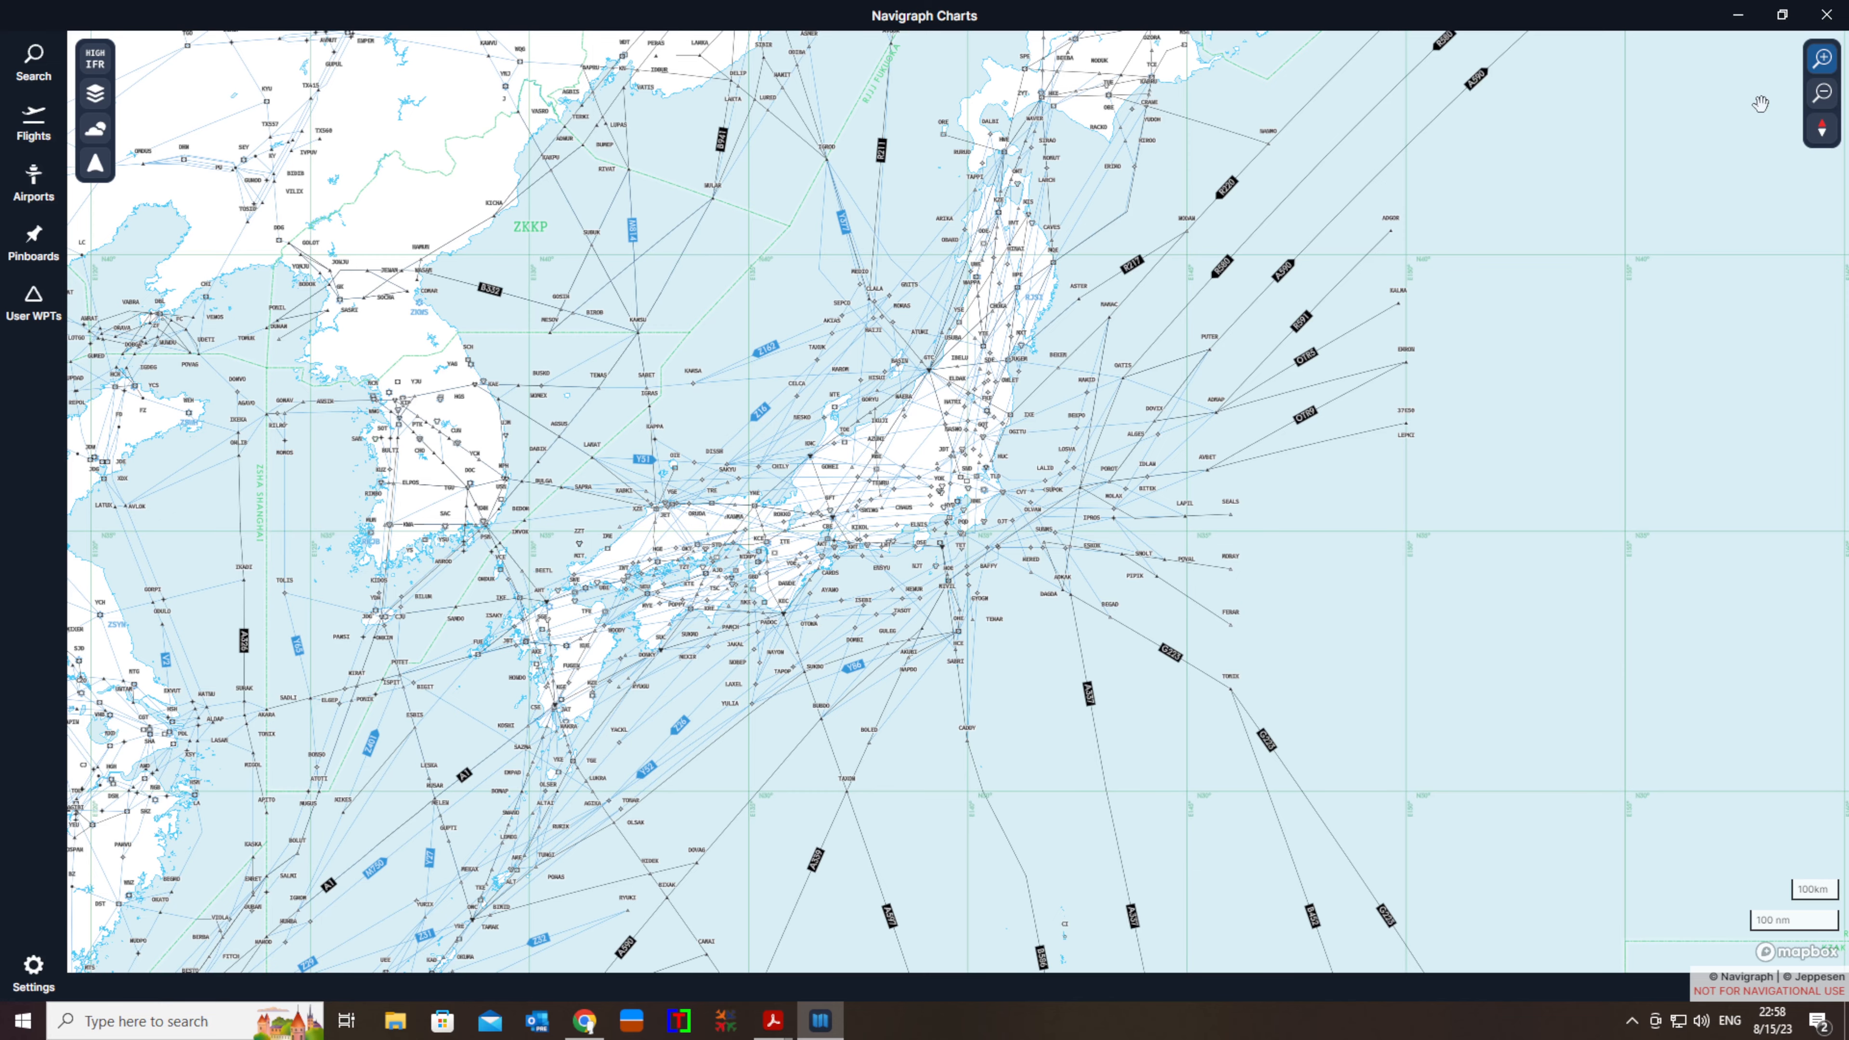
{"action": "left_click_drag", "start_coordinate": [923, 498], "coordinate": [456, 570]}
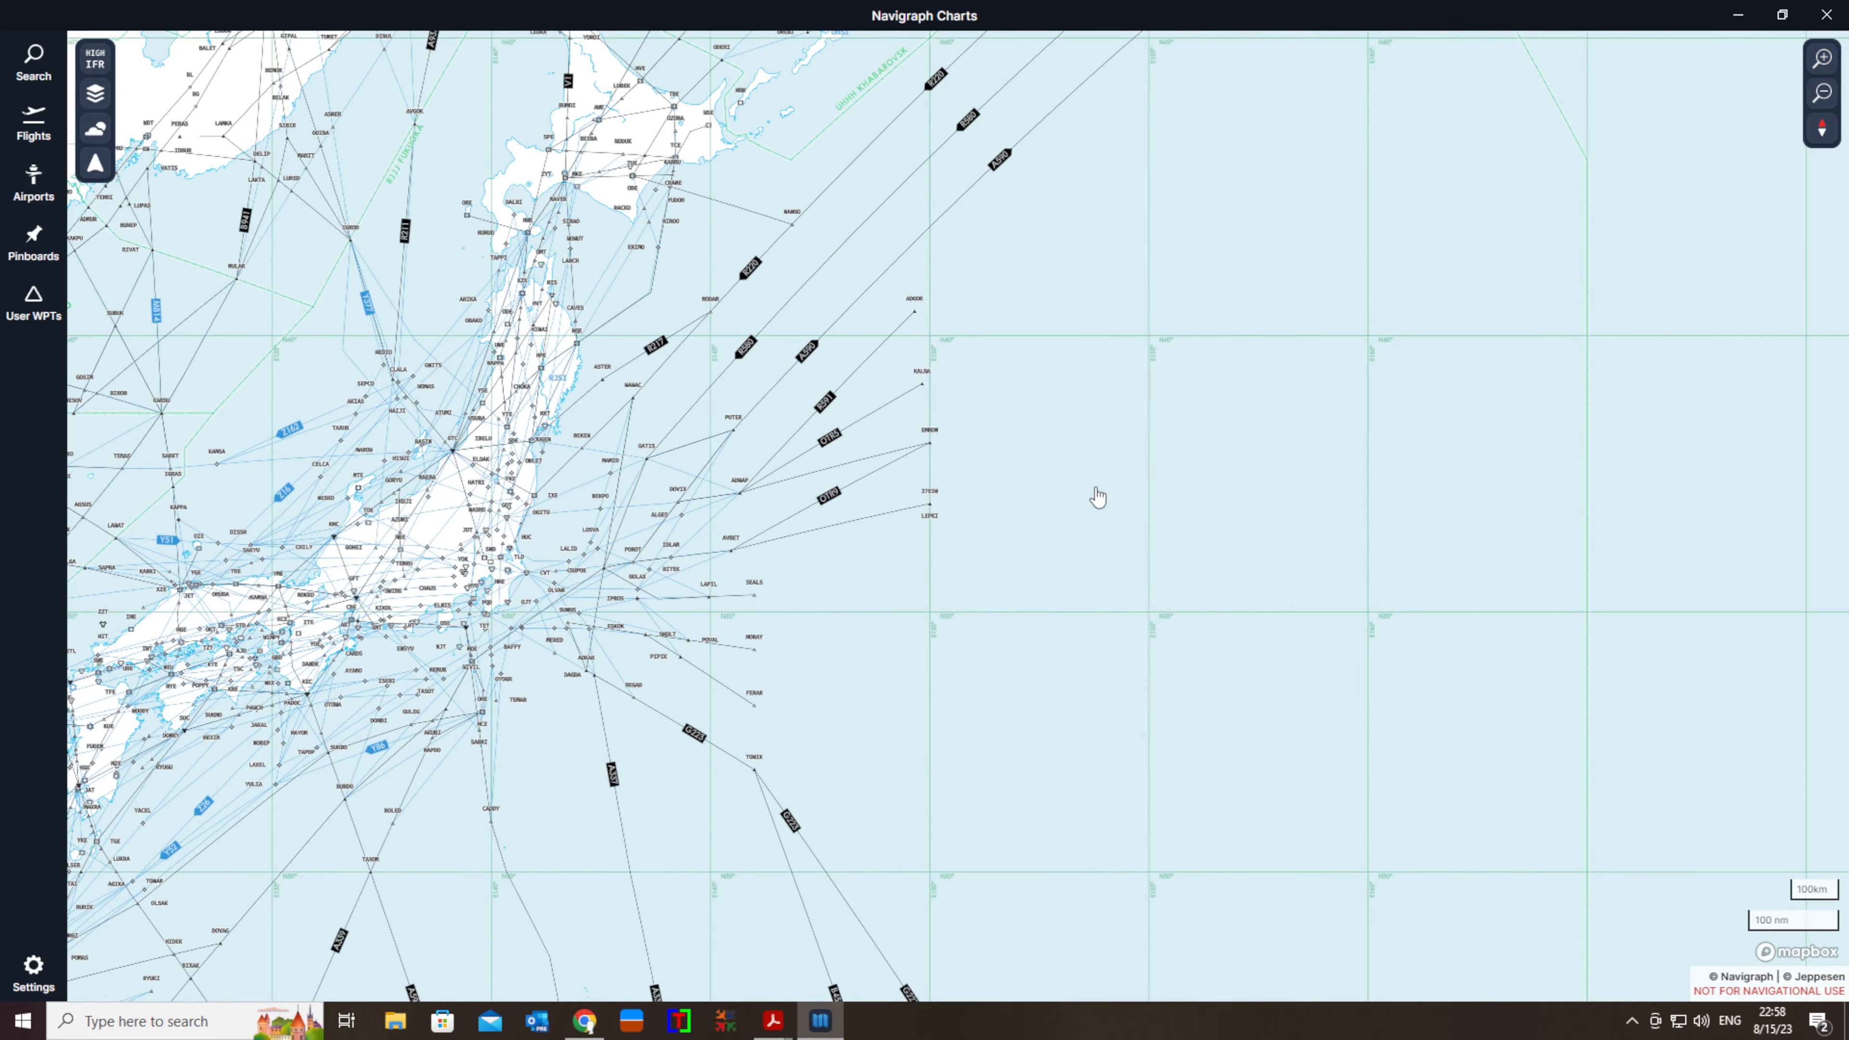
{"action": "left_click_drag", "start_coordinate": [1098, 500], "coordinate": [1069, 694]}
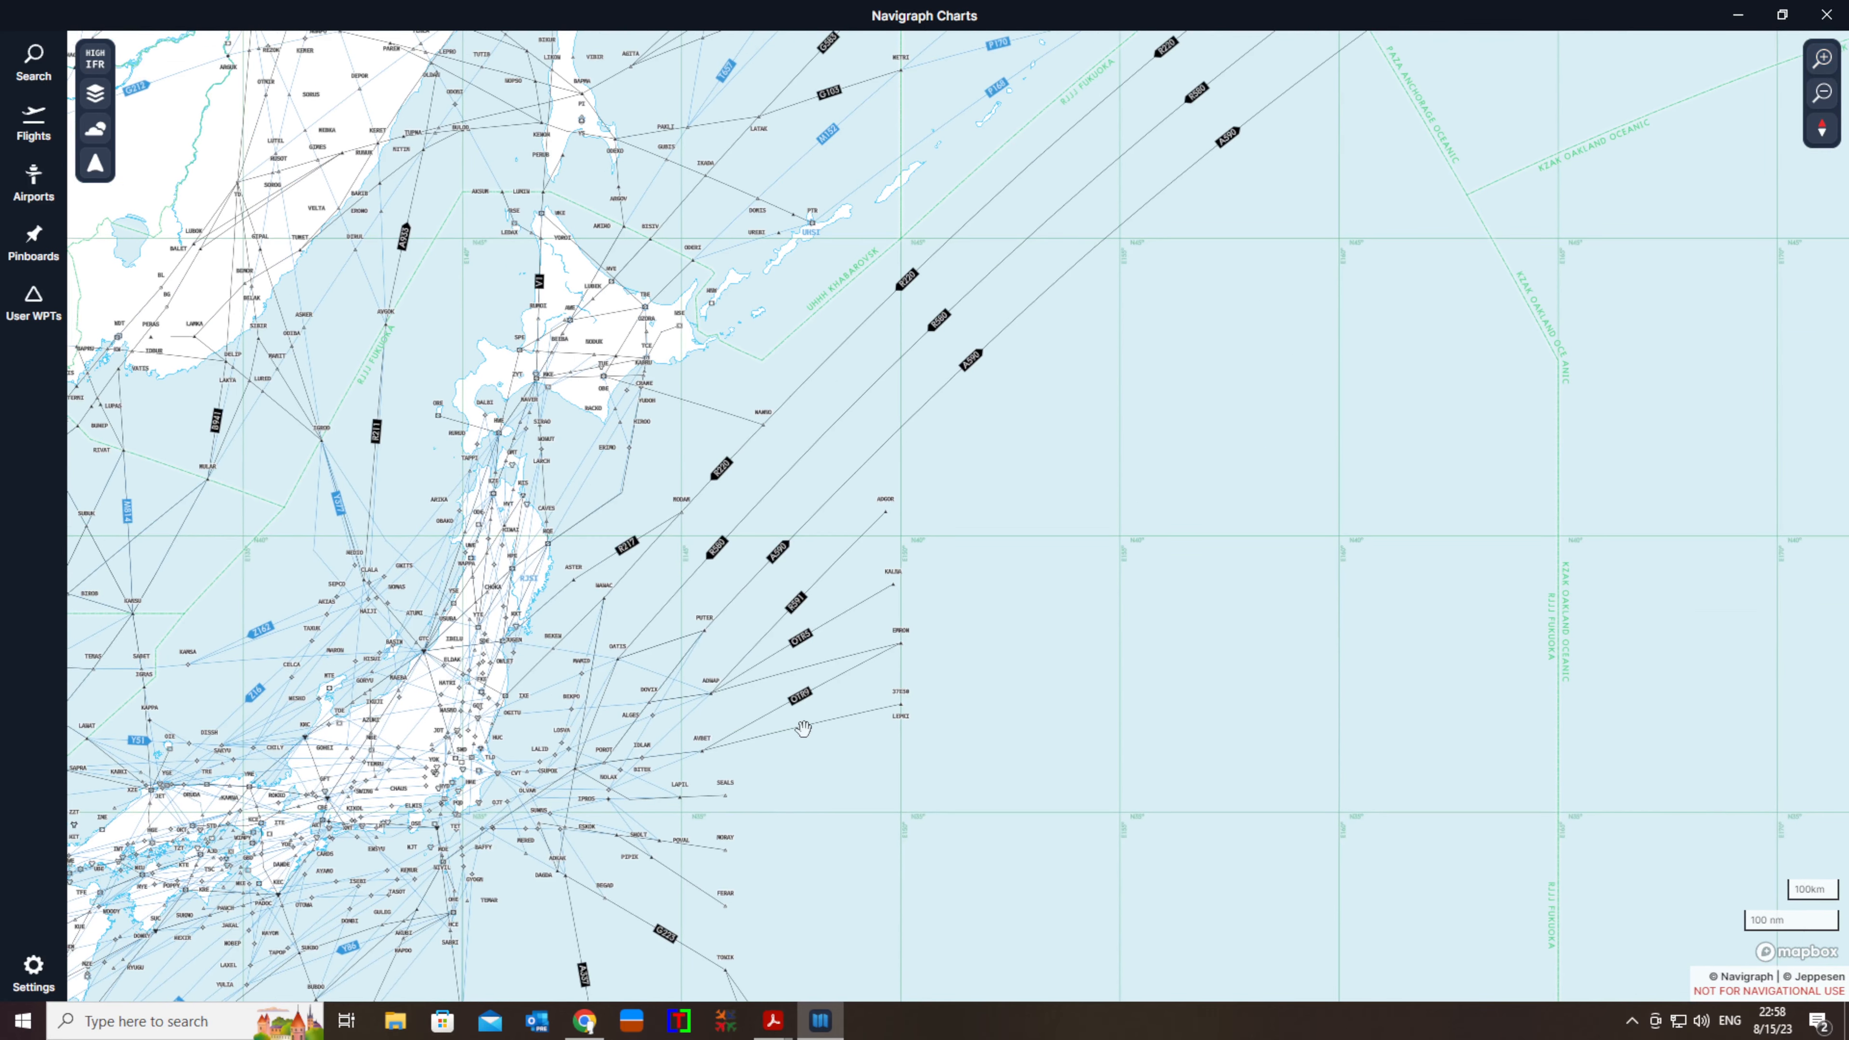
{"action": "left_click_drag", "start_coordinate": [830, 744], "coordinate": [787, 742]}
{"action": "scroll", "coordinate": [764, 640], "scroll_direction": "up", "scroll_amount": 3}
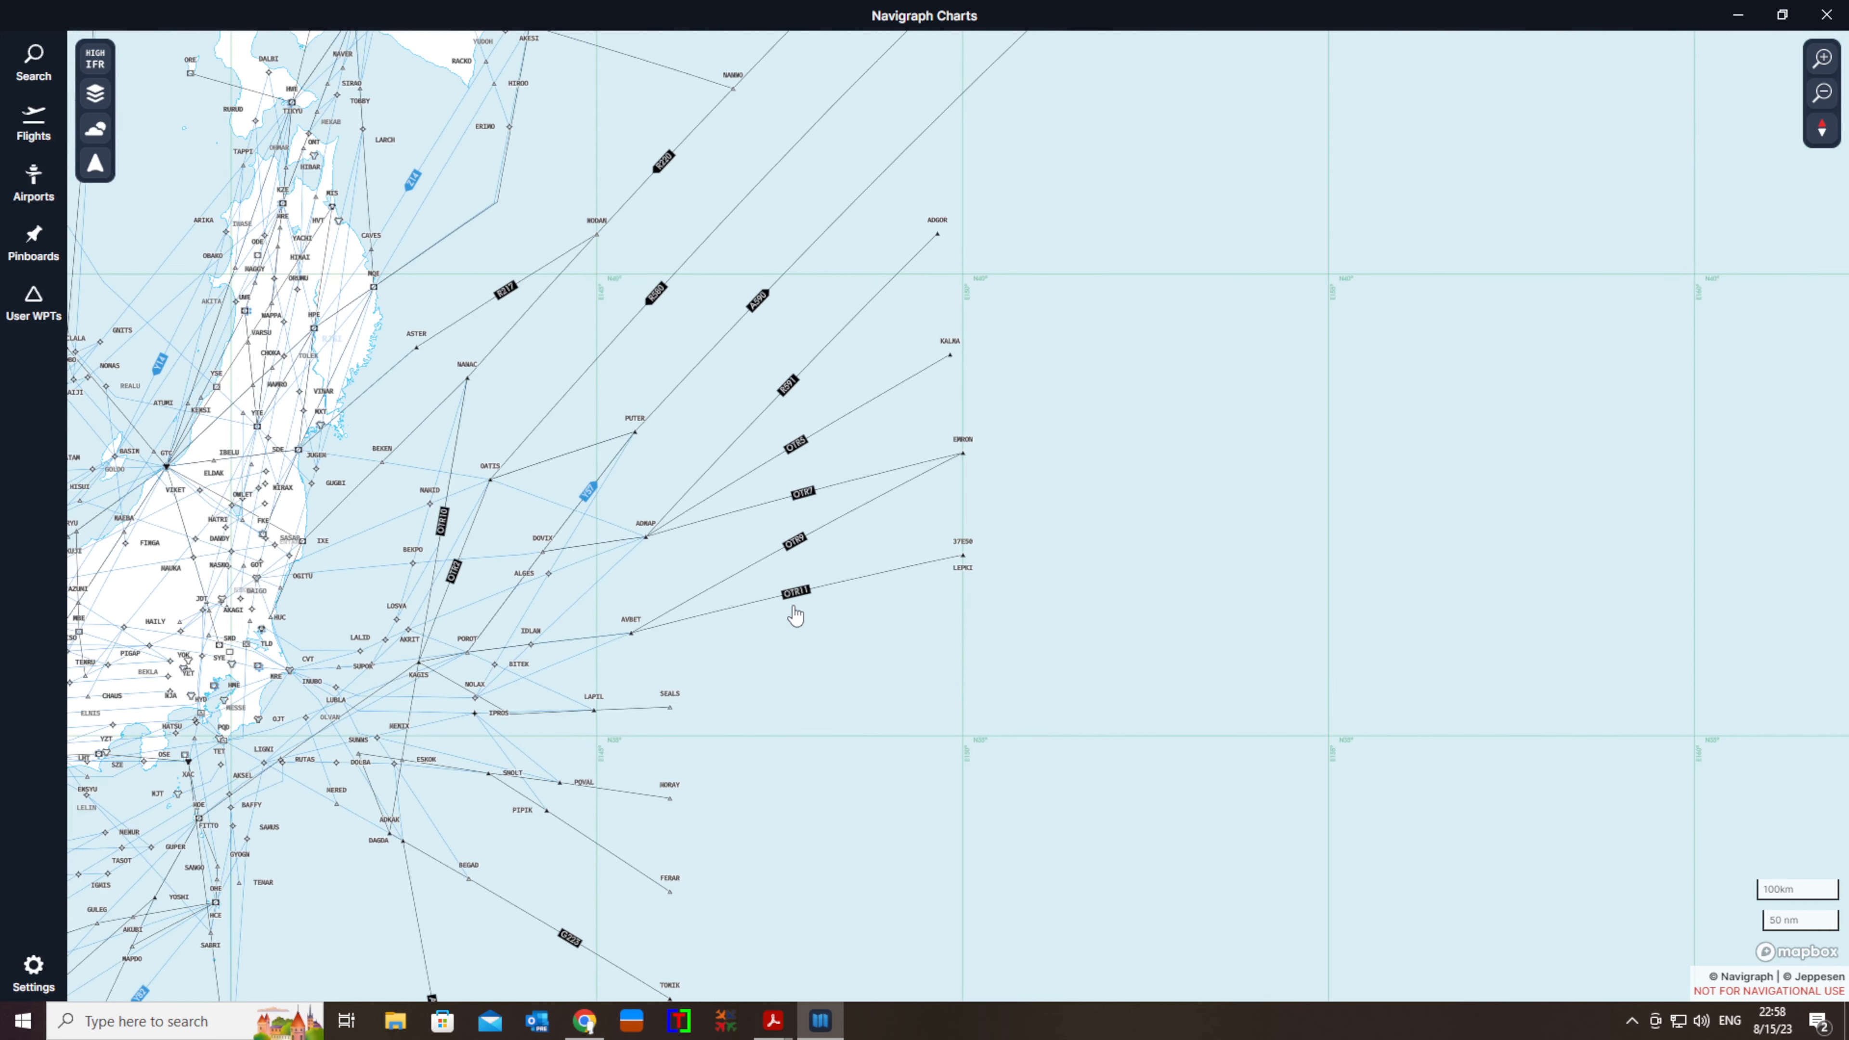
{"action": "scroll", "coordinate": [792, 612], "scroll_direction": "up", "scroll_amount": 2}
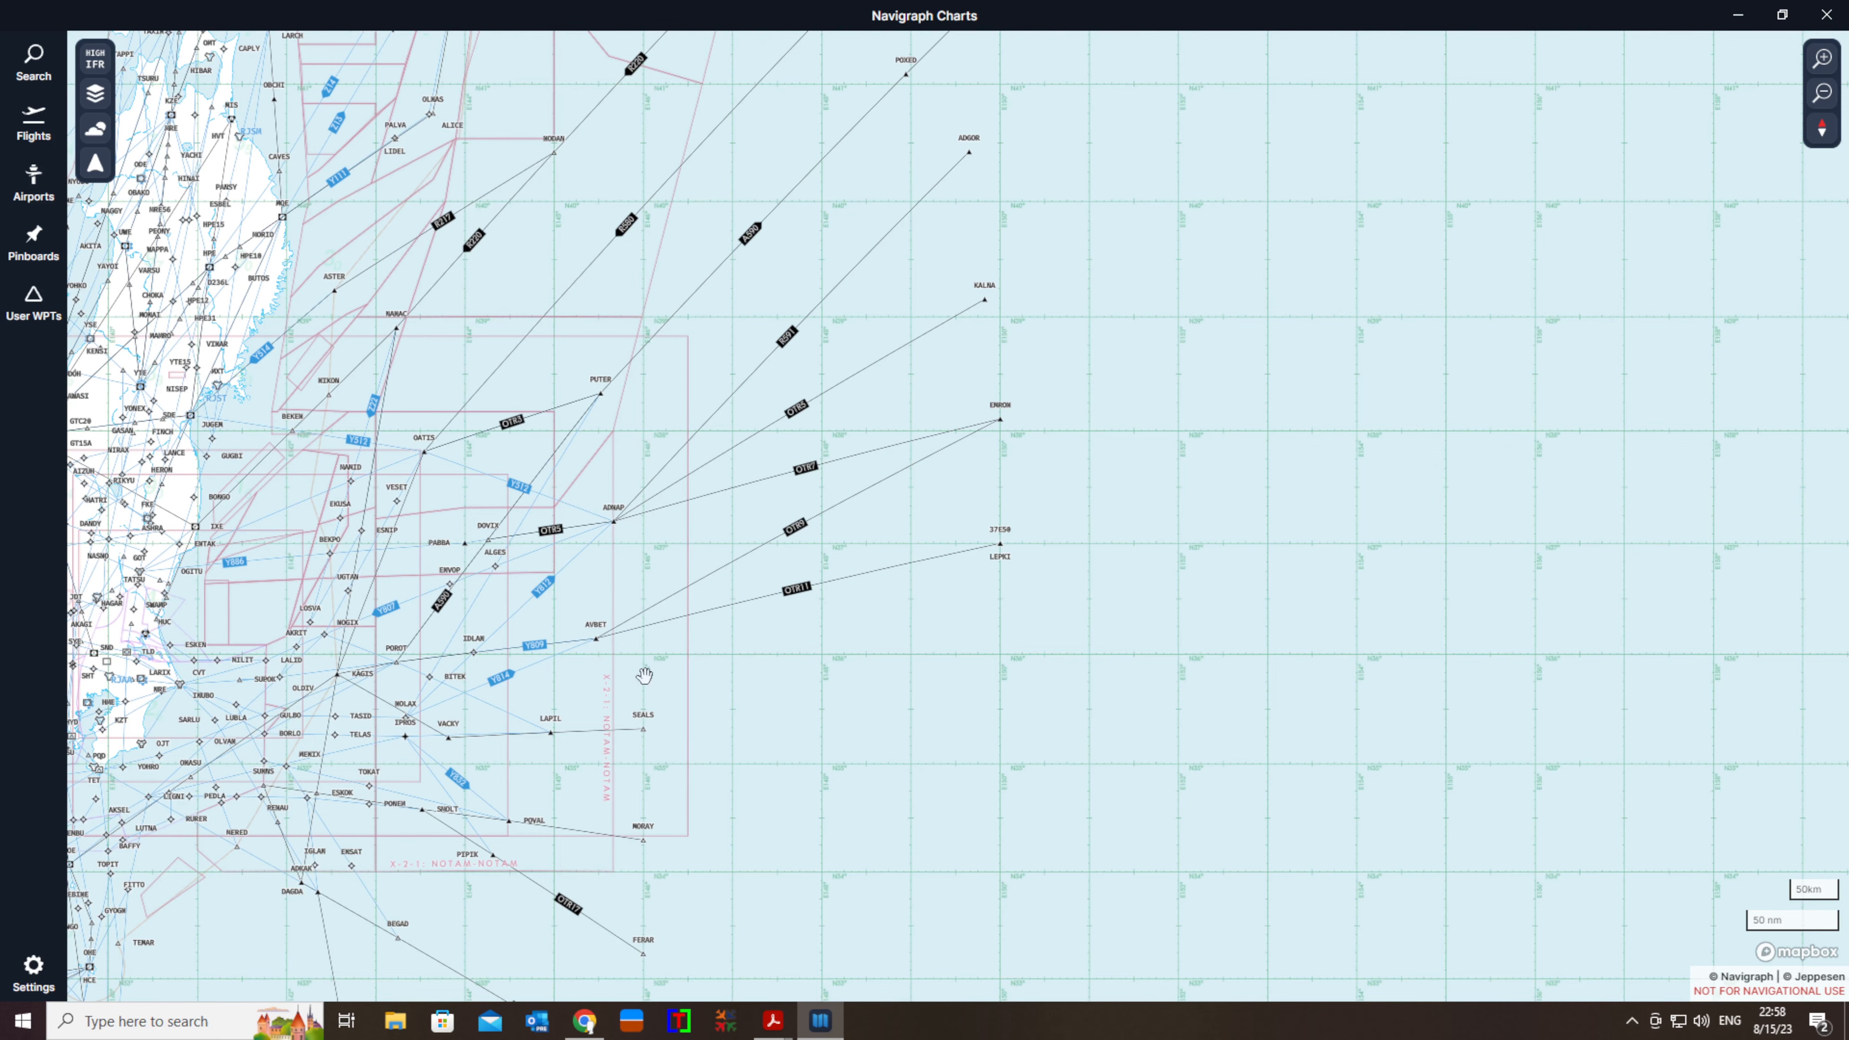
{"action": "left_click_drag", "start_coordinate": [644, 677], "coordinate": [899, 659]}
{"action": "scroll", "coordinate": [831, 655], "scroll_direction": "up", "scroll_amount": 3}
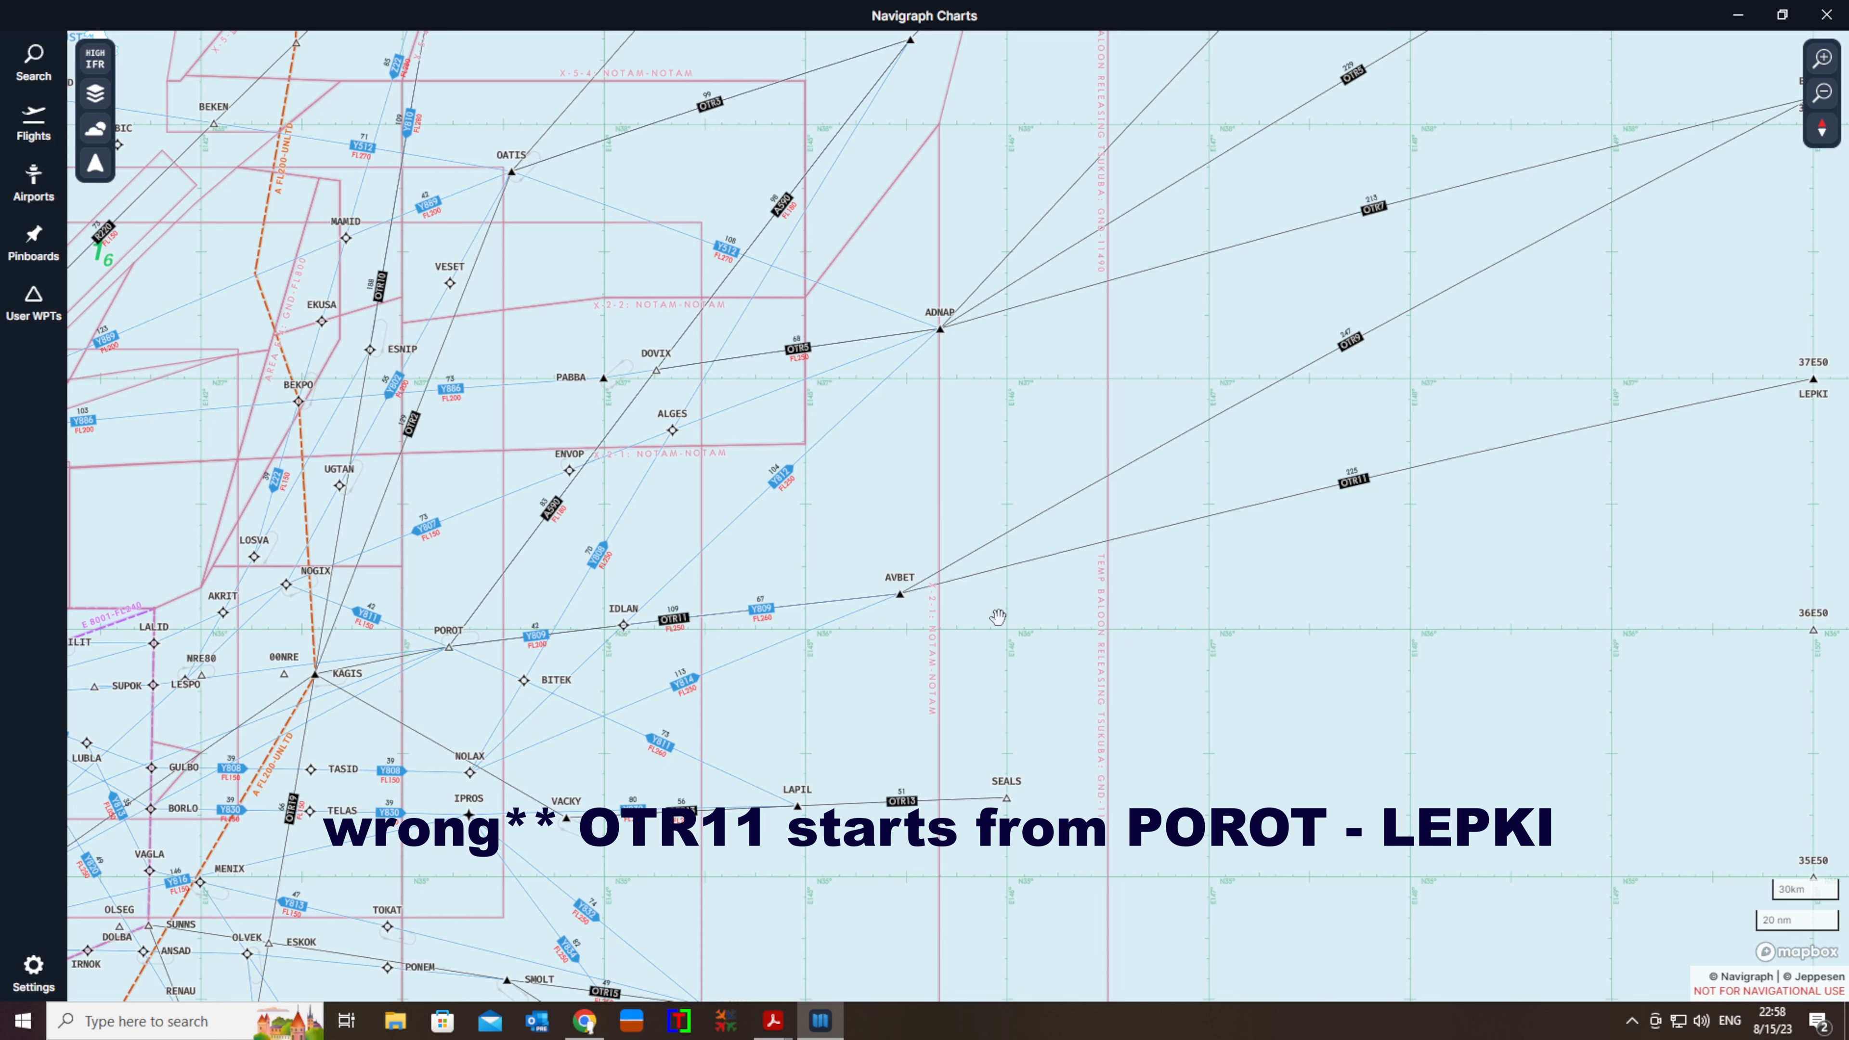
Trace the oceanic transition routes, including OTR11, eastward to their end fixes EMRON and LEPKI on the enroute chart
{"action": "left_click_drag", "start_coordinate": [1124, 684], "coordinate": [1044, 692]}
{"action": "scroll", "coordinate": [1185, 685], "scroll_direction": "down", "scroll_amount": 1}
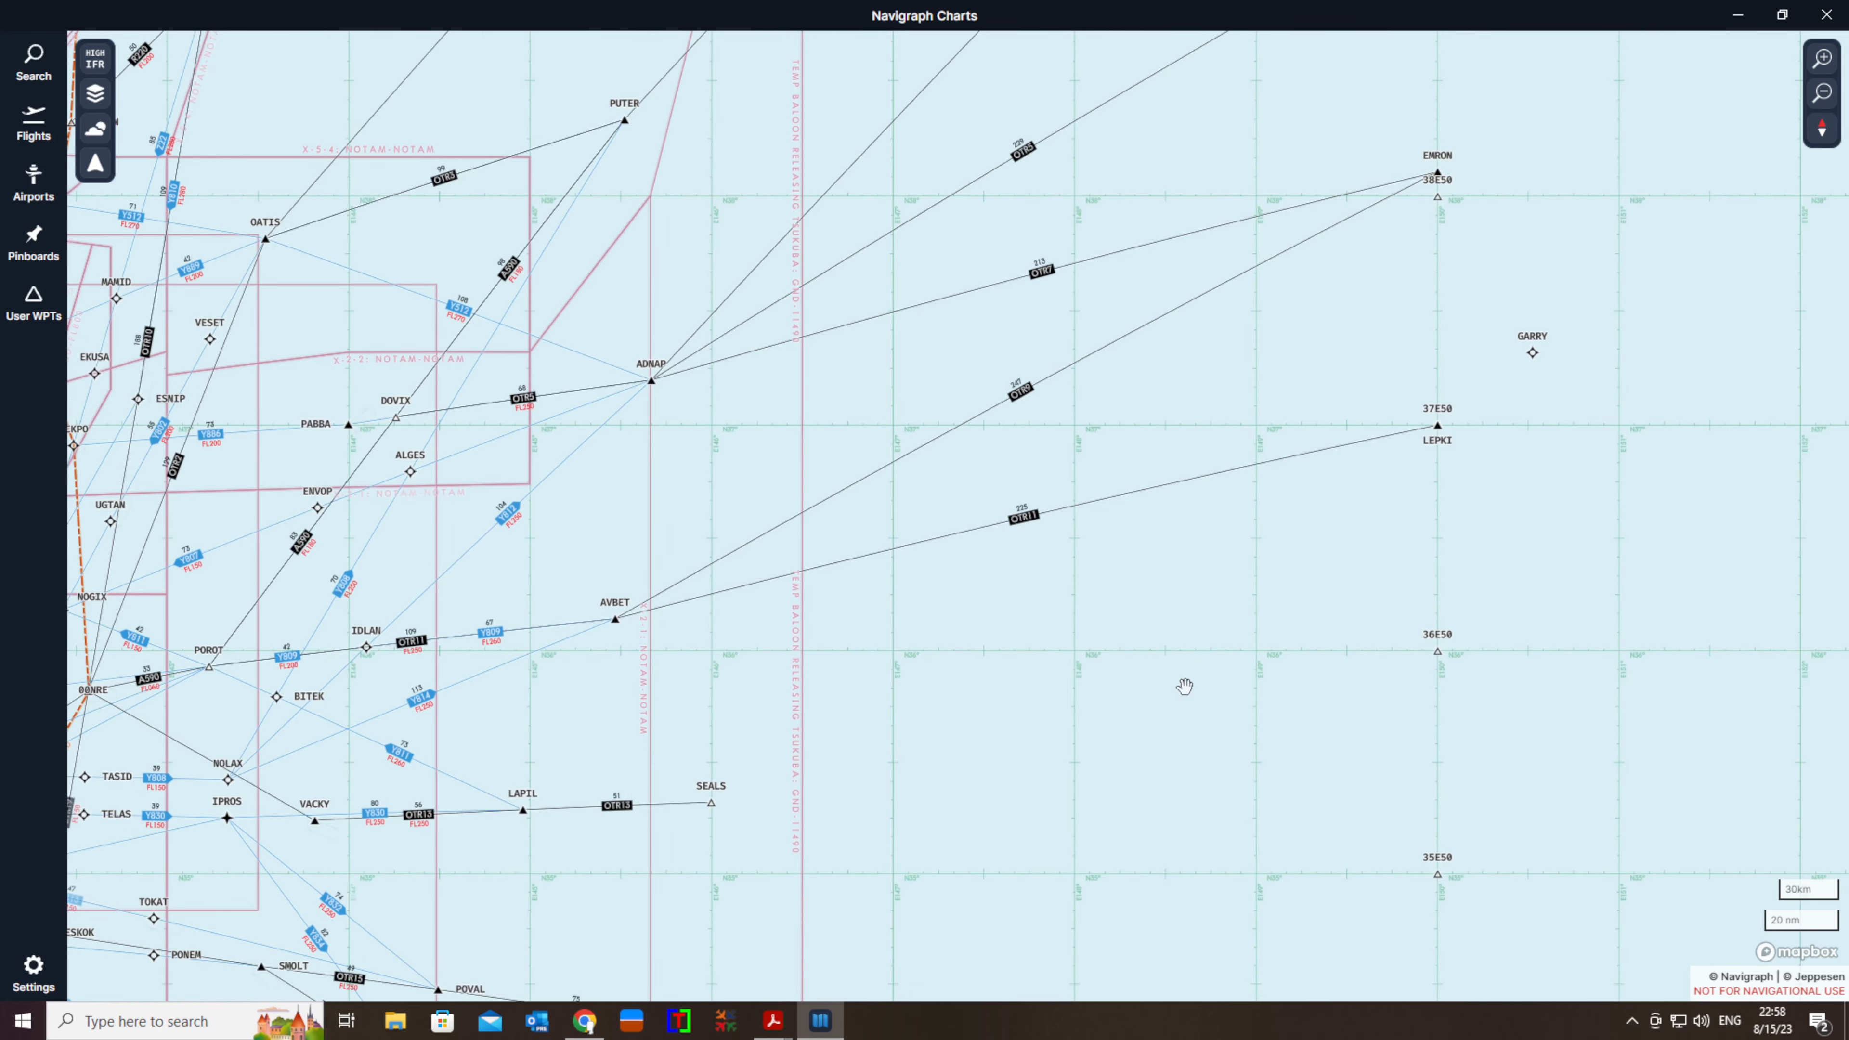
{"action": "left_click_drag", "start_coordinate": [1292, 673], "coordinate": [707, 727]}
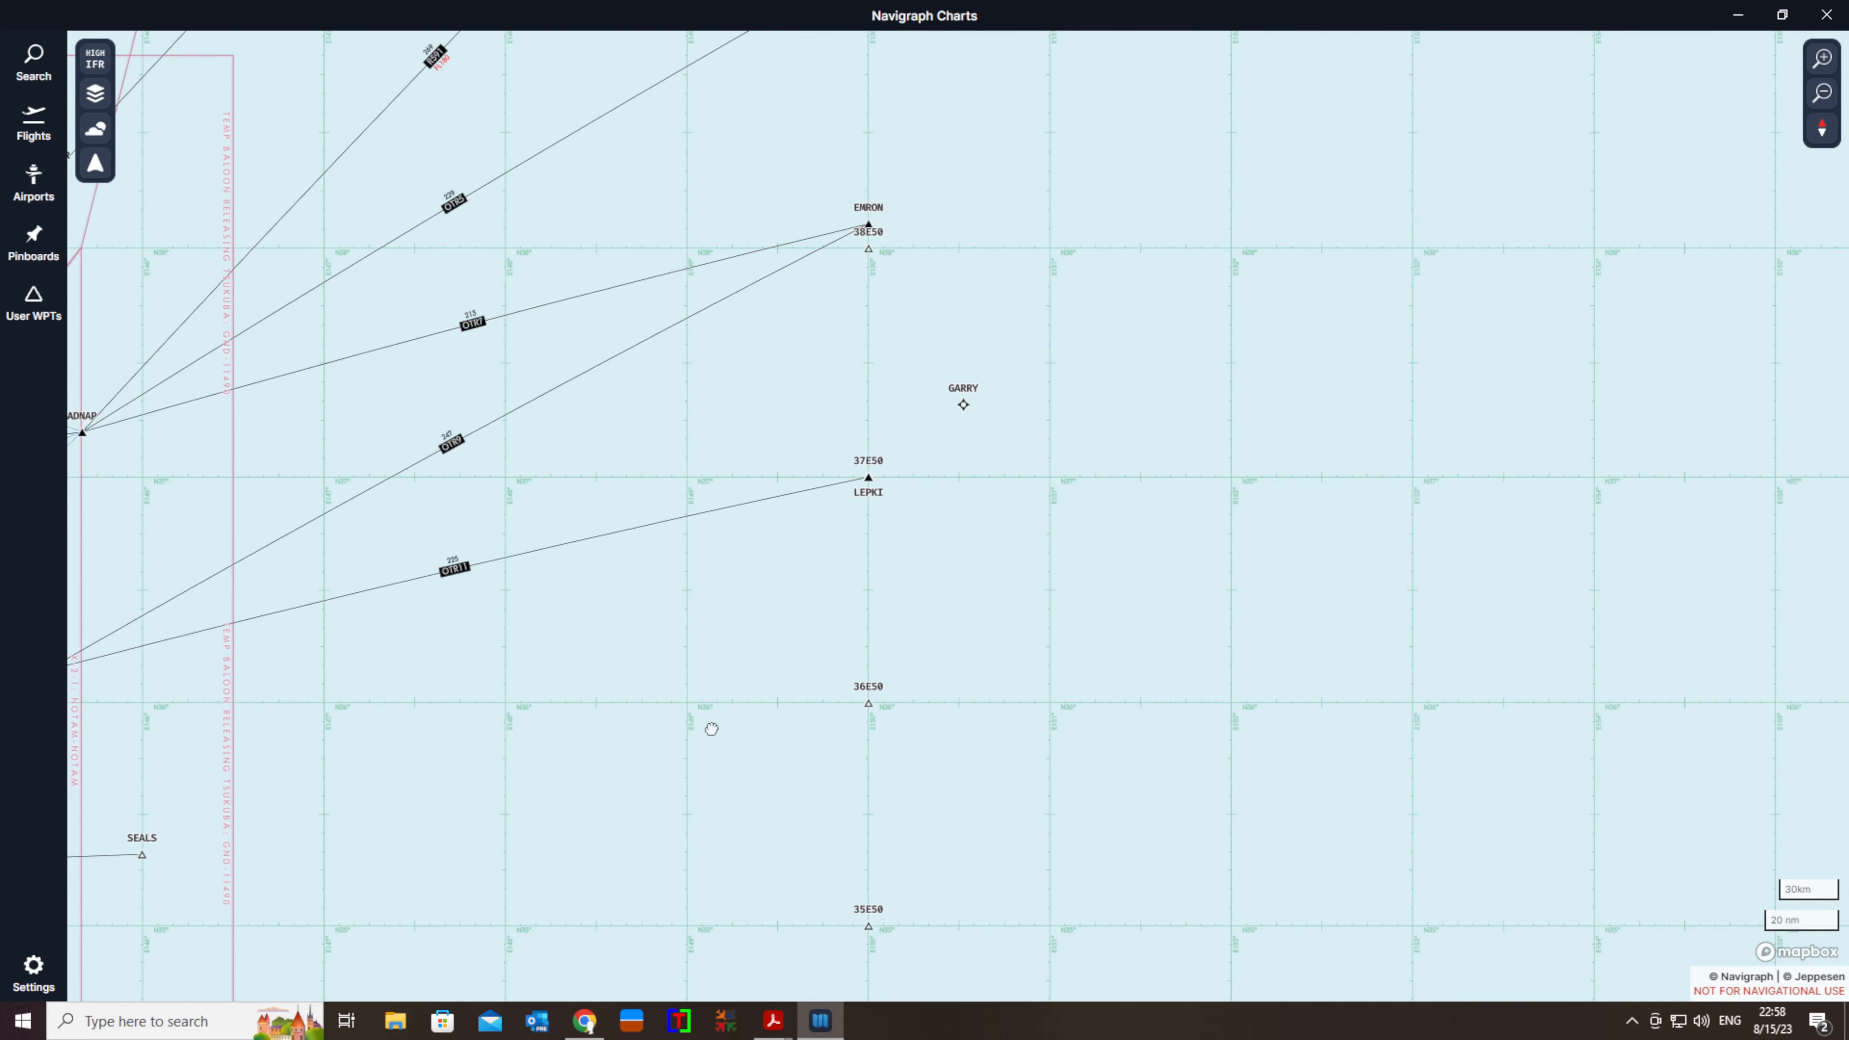
{"action": "scroll", "coordinate": [711, 729], "scroll_direction": "down", "scroll_amount": 1}
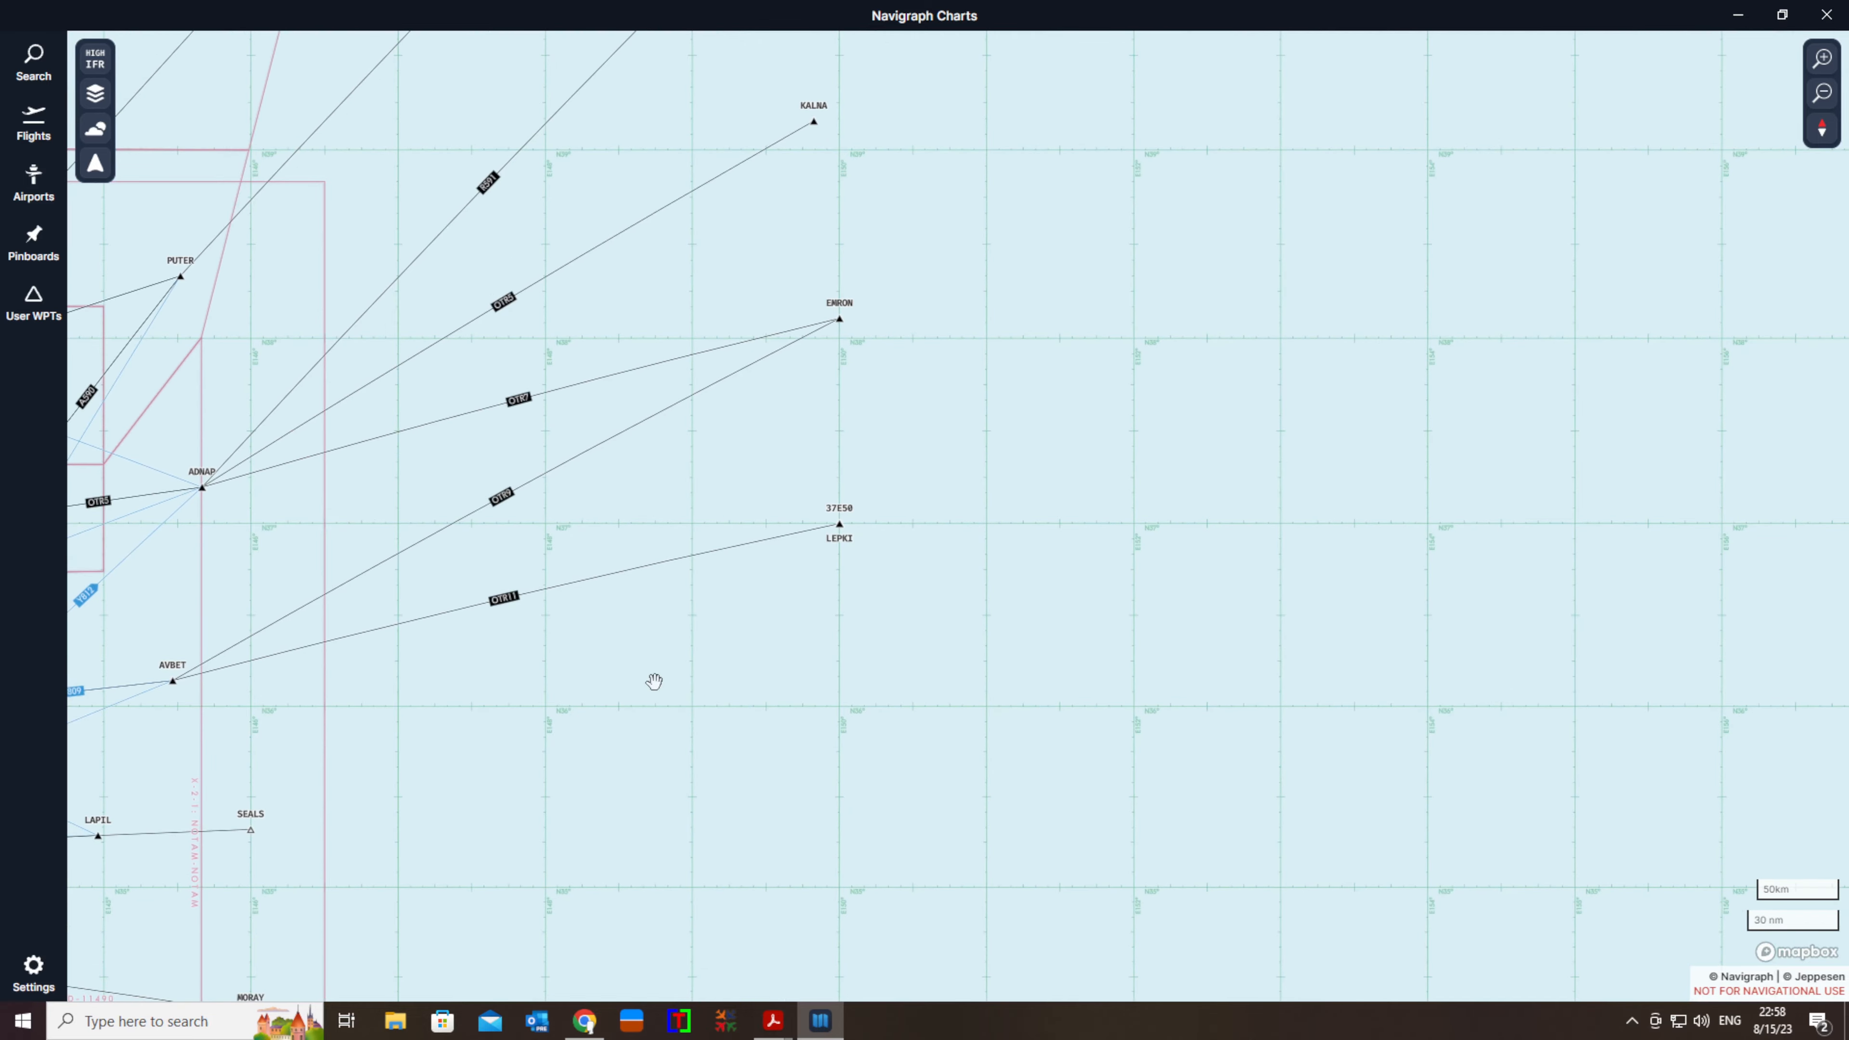
{"action": "left_click_drag", "start_coordinate": [653, 681], "coordinate": [880, 681]}
{"action": "scroll", "coordinate": [879, 690], "scroll_direction": "down", "scroll_amount": 1}
{"action": "scroll", "coordinate": [877, 695], "scroll_direction": "down", "scroll_amount": 1}
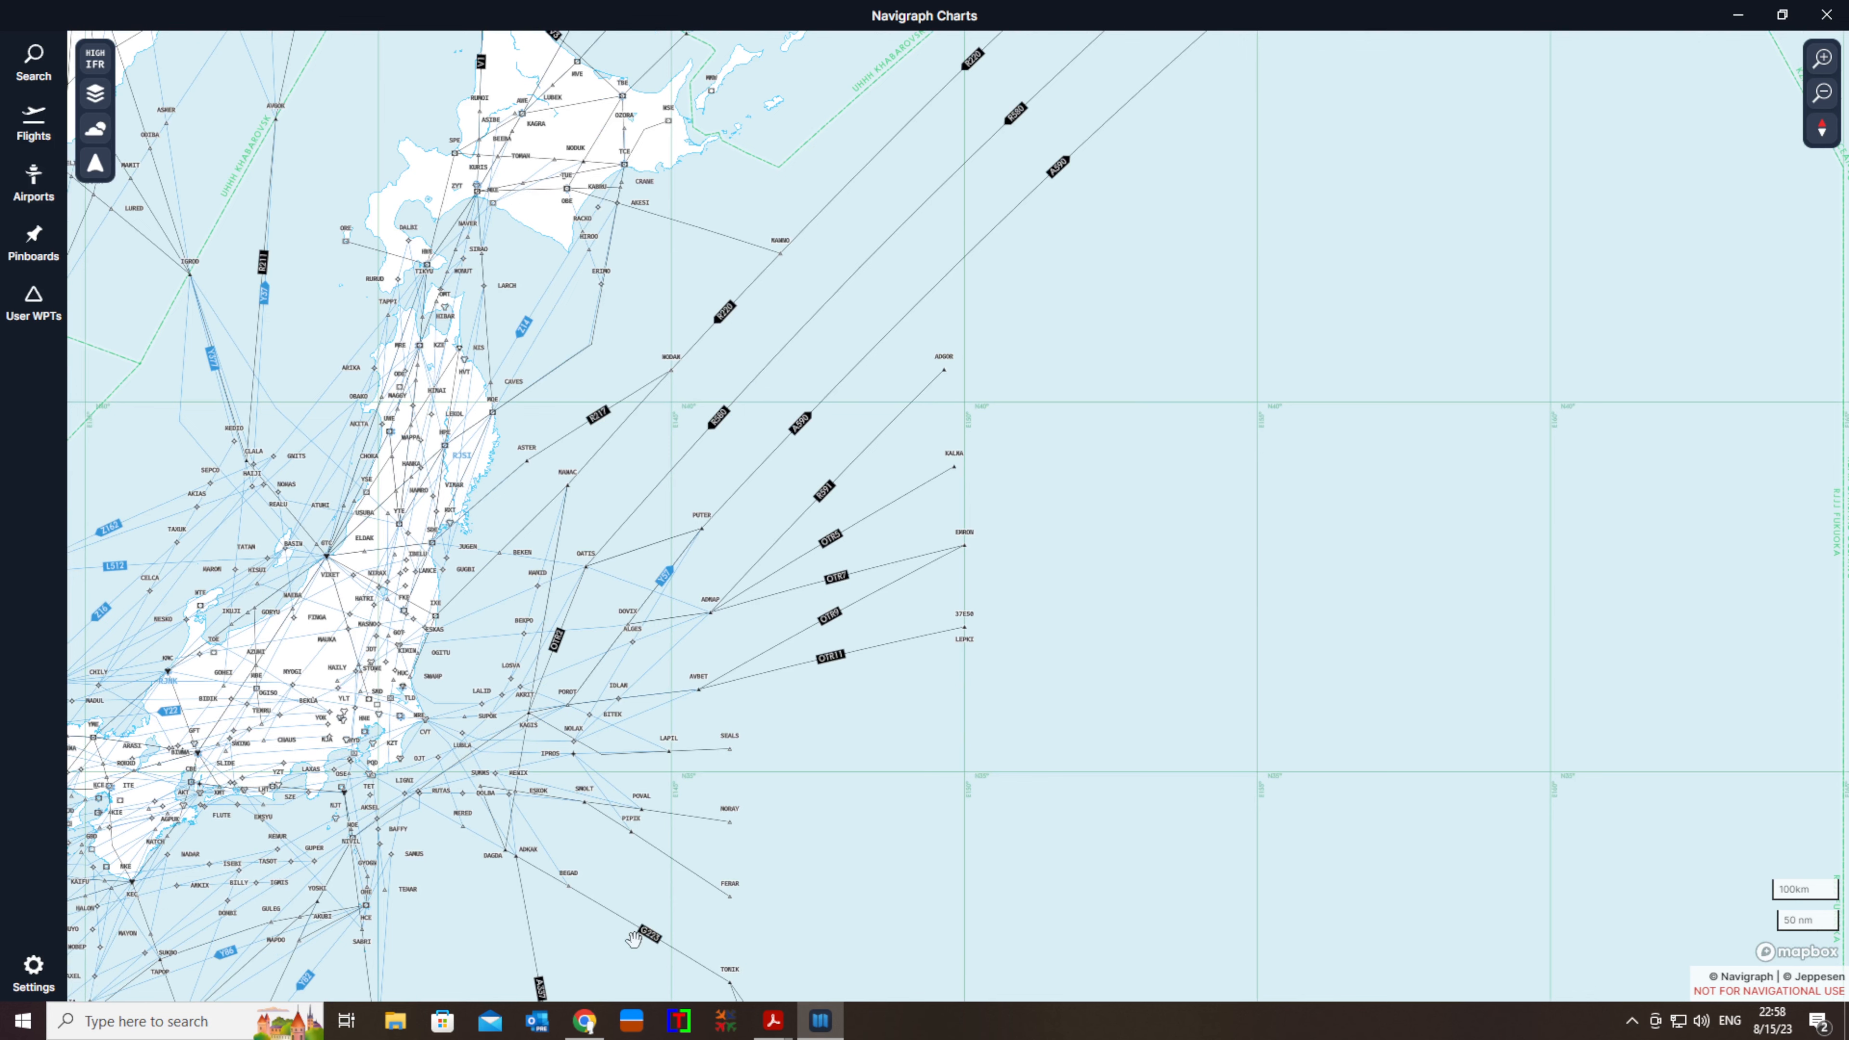
Switch to the browser and copy the Track 14 flex route, LEPKI to ALLBE, from NOTAM Q2041/23 into SimBrief's selected route
{"action": "left_click", "coordinate": [582, 1022]}
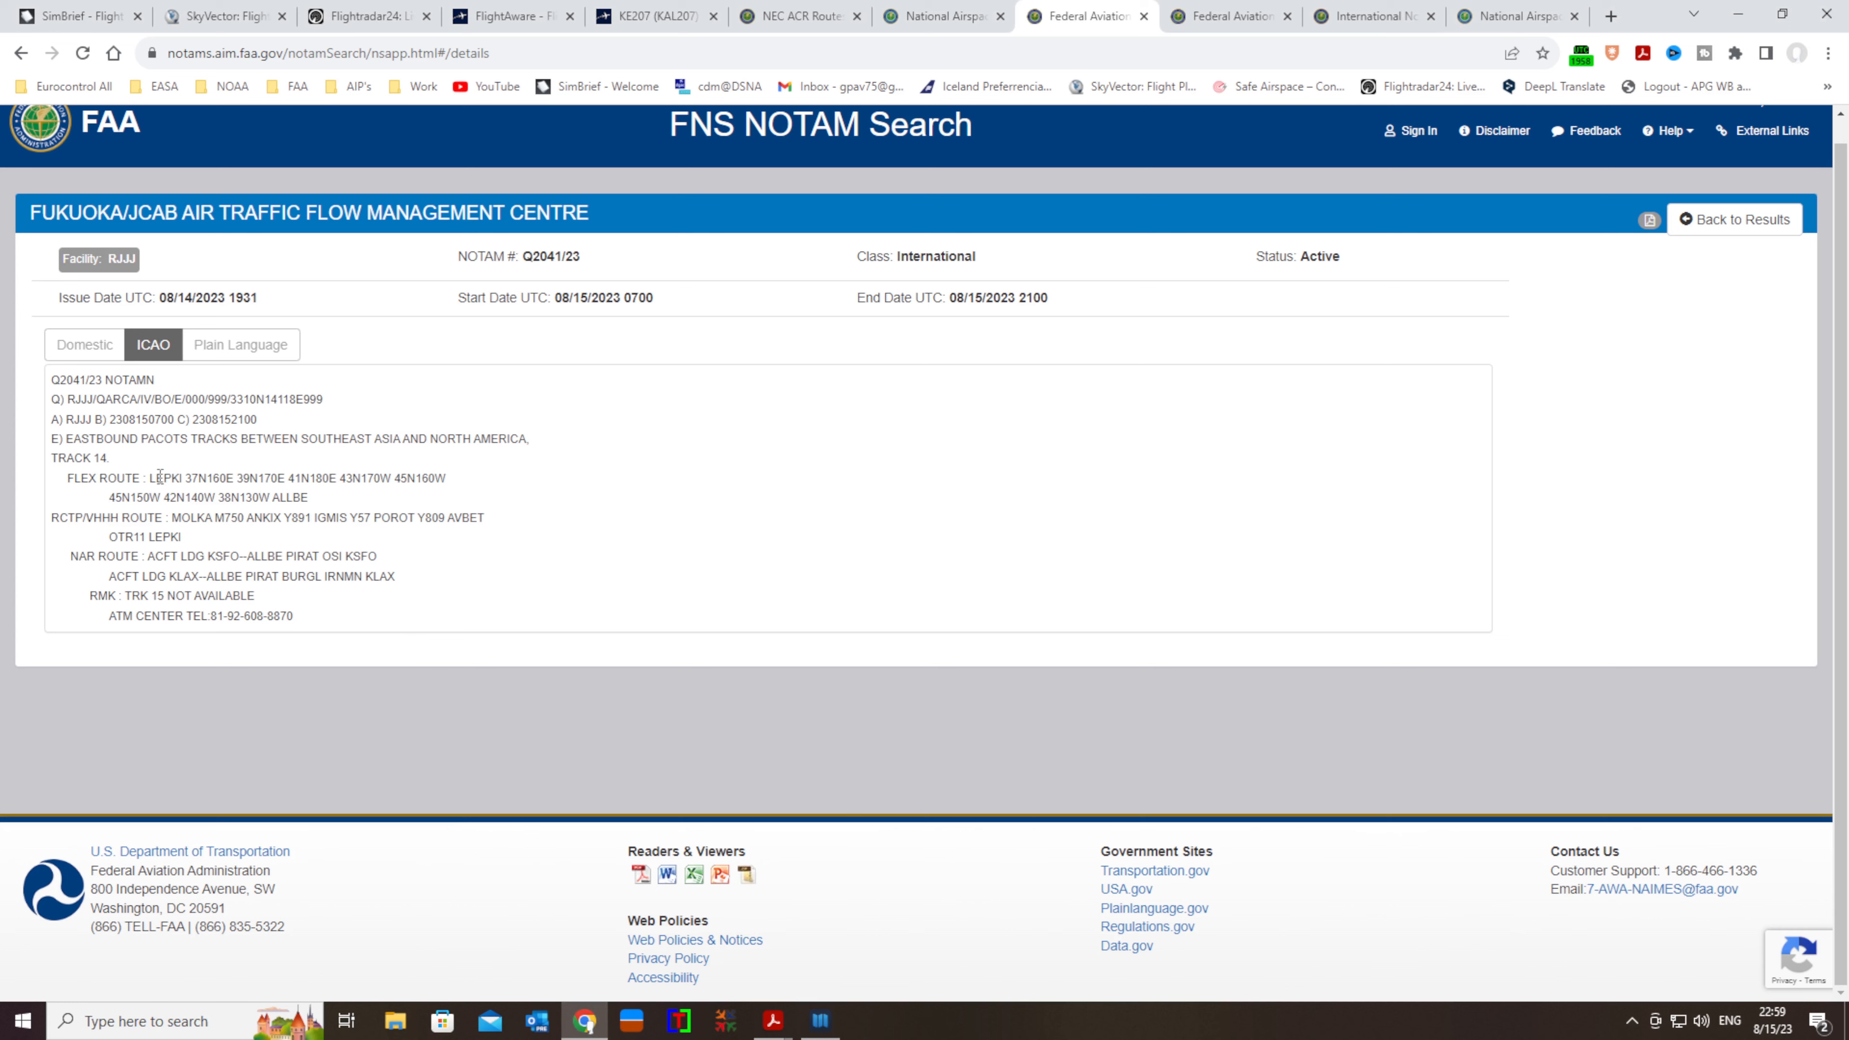
{"action": "left_click_drag", "start_coordinate": [149, 478], "coordinate": [309, 494]}
{"action": "right_click", "coordinate": [288, 496]}
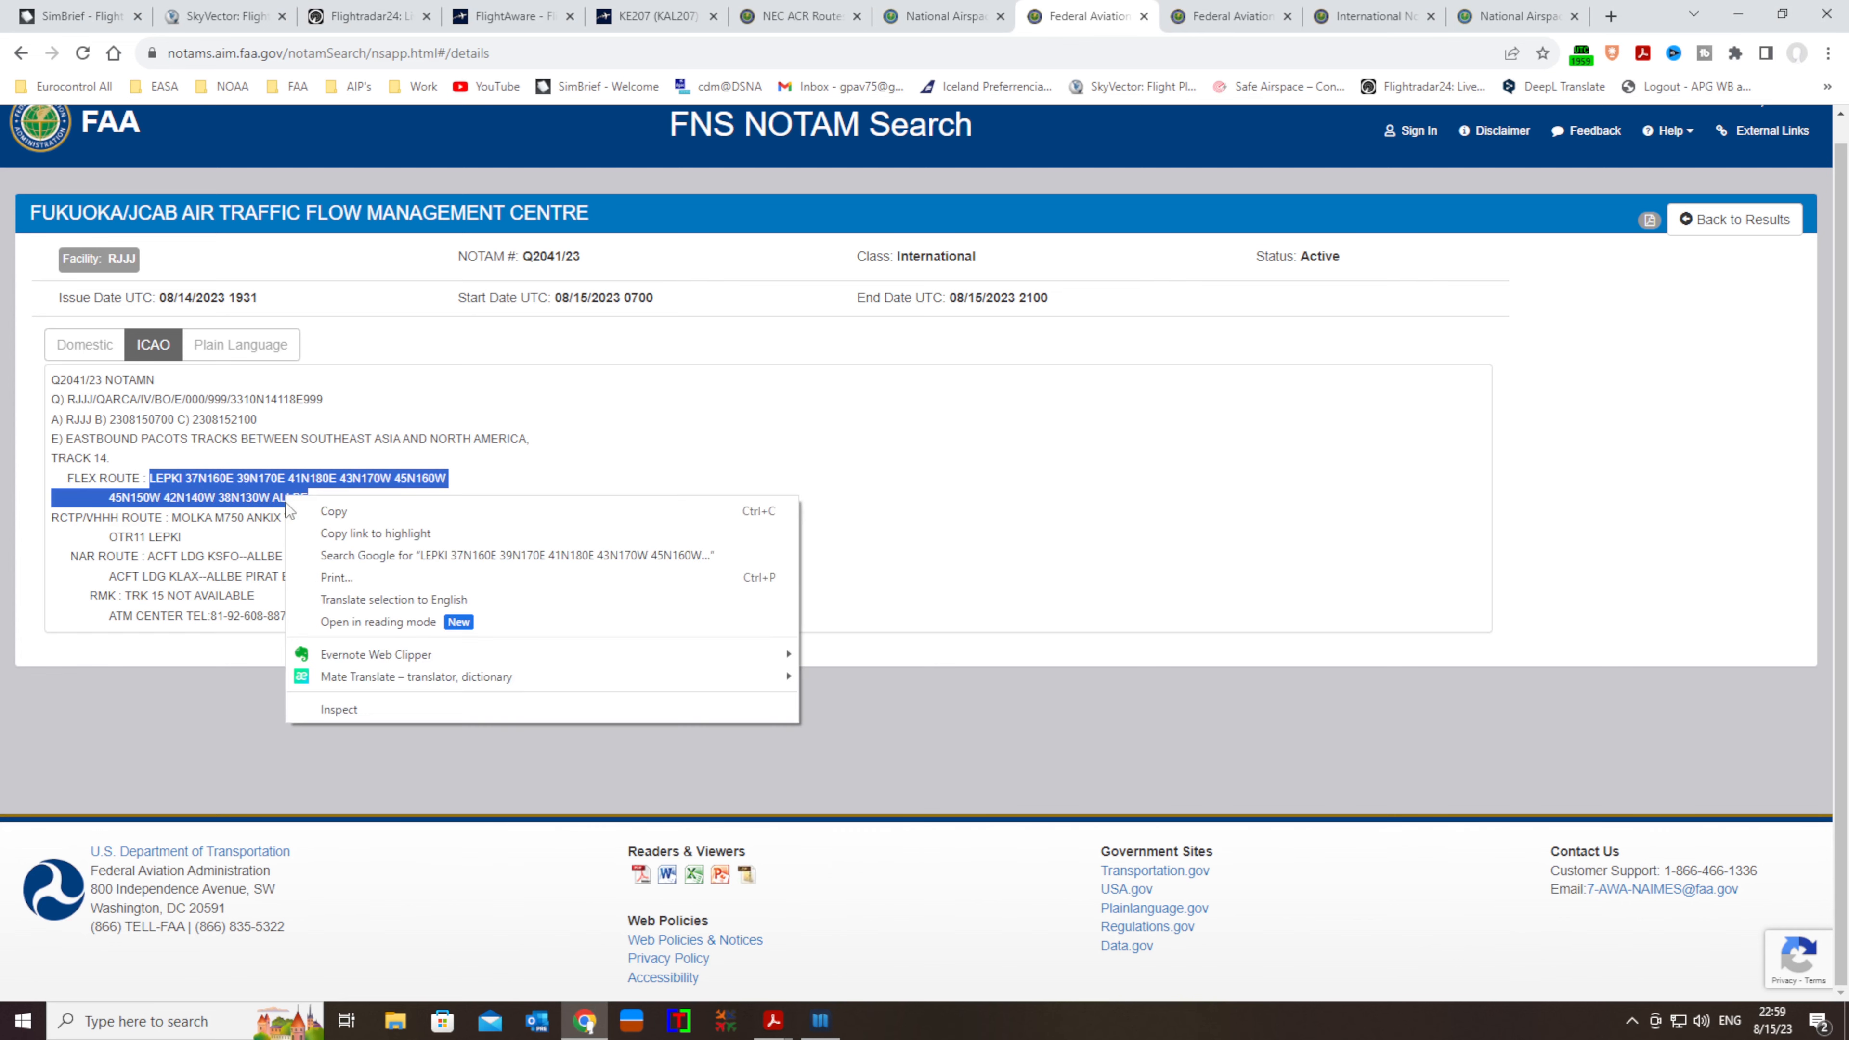
{"action": "left_click", "coordinate": [327, 509]}
{"action": "left_click", "coordinate": [81, 16]}
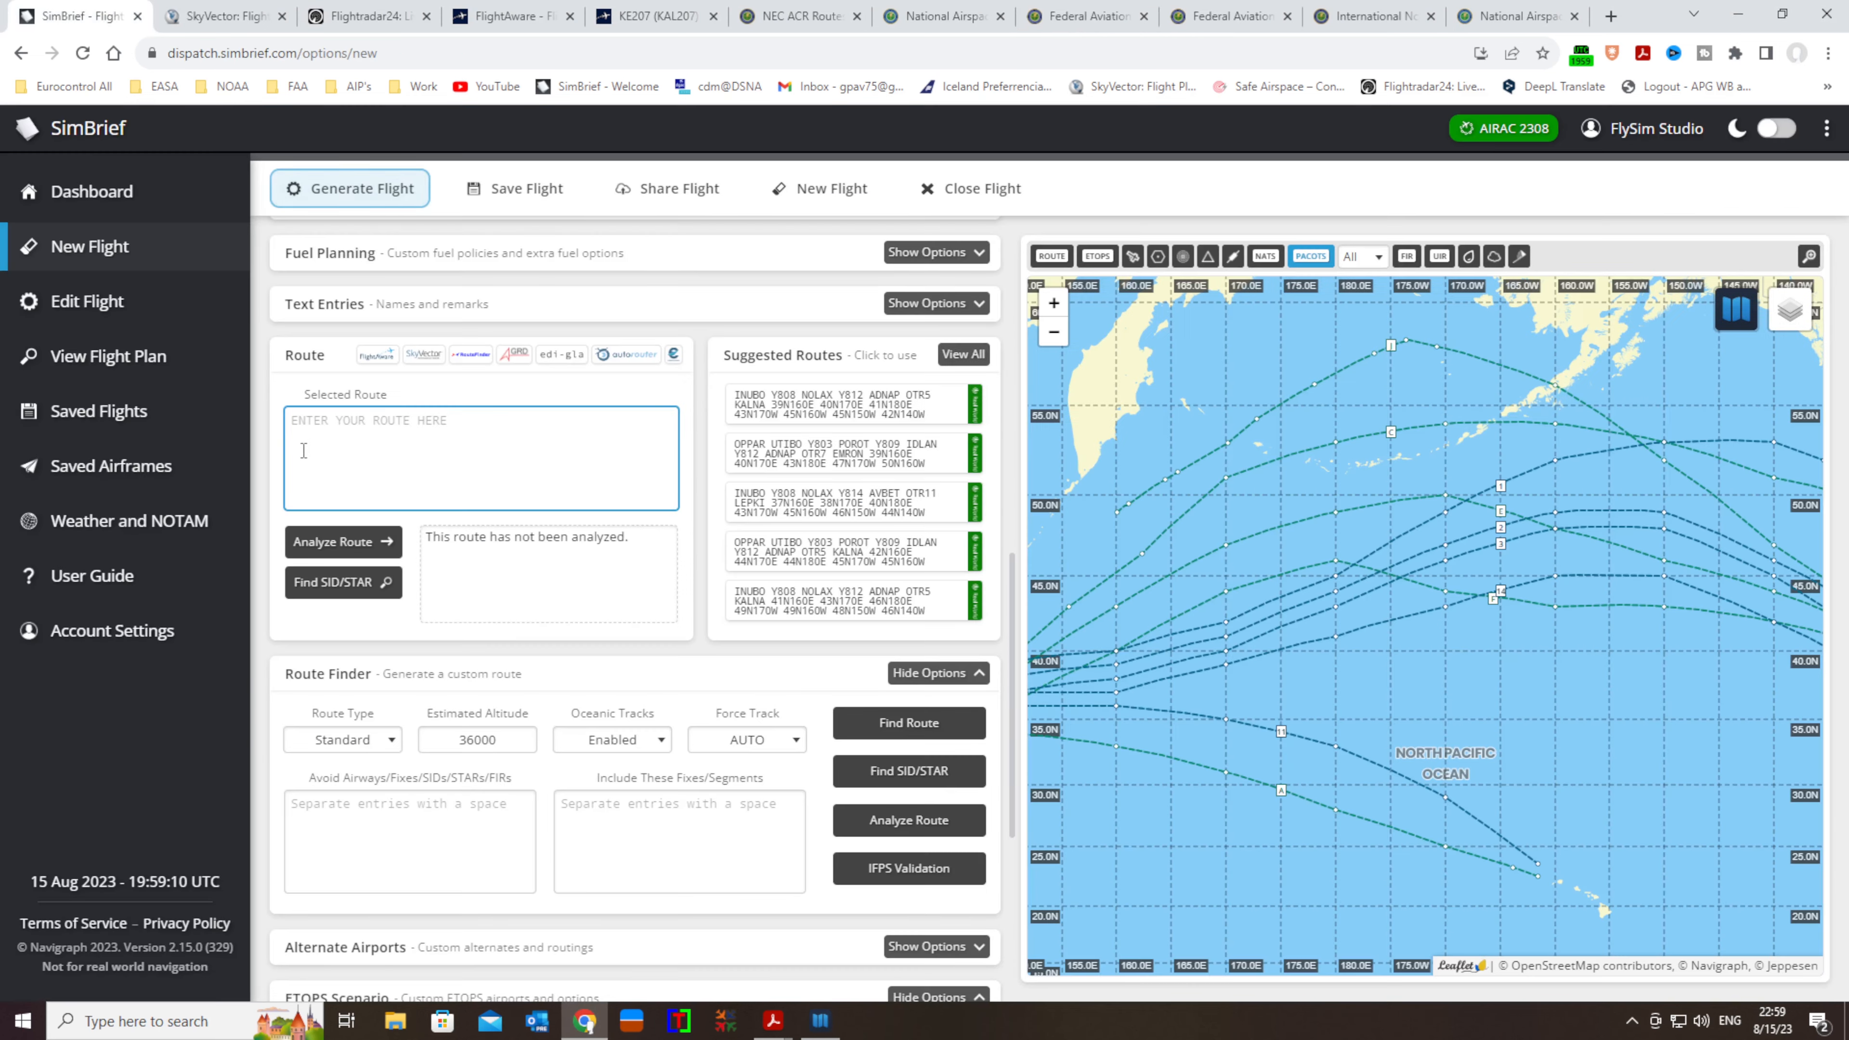
{"action": "right_click", "coordinate": [337, 431]}
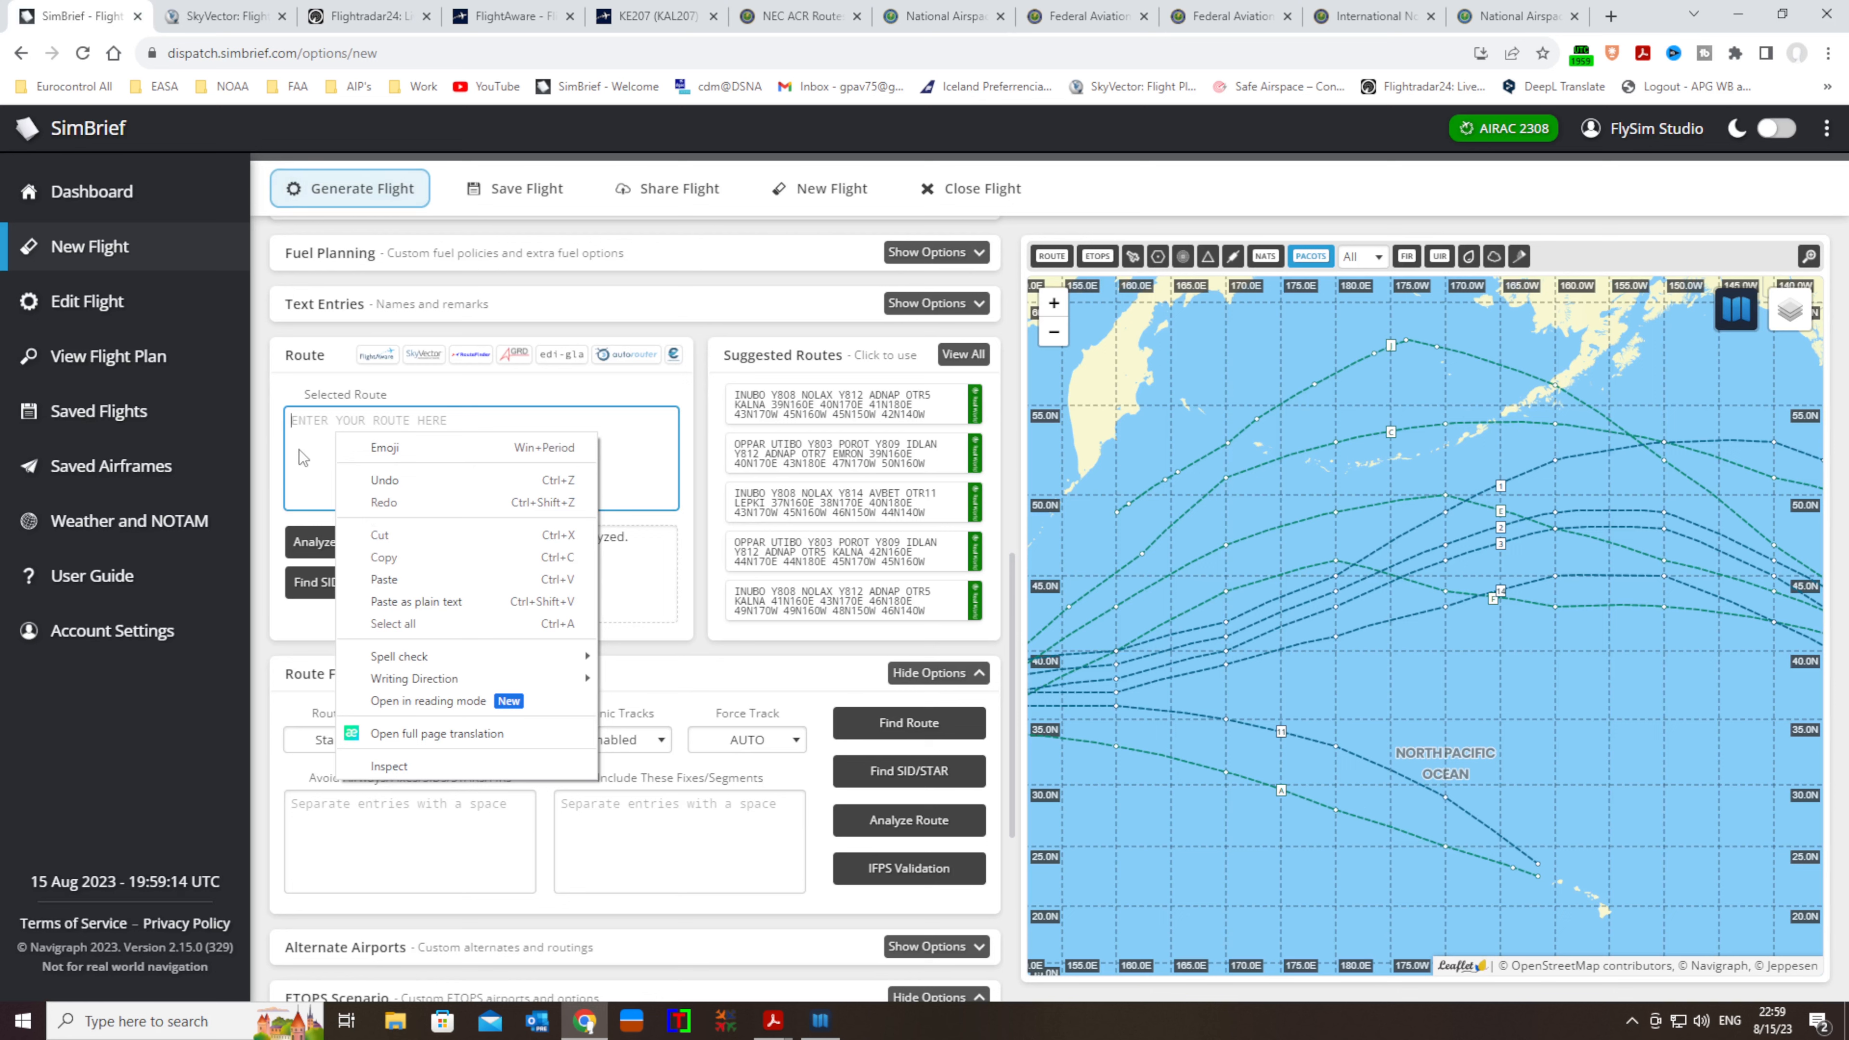
{"action": "left_click", "coordinate": [386, 580]}
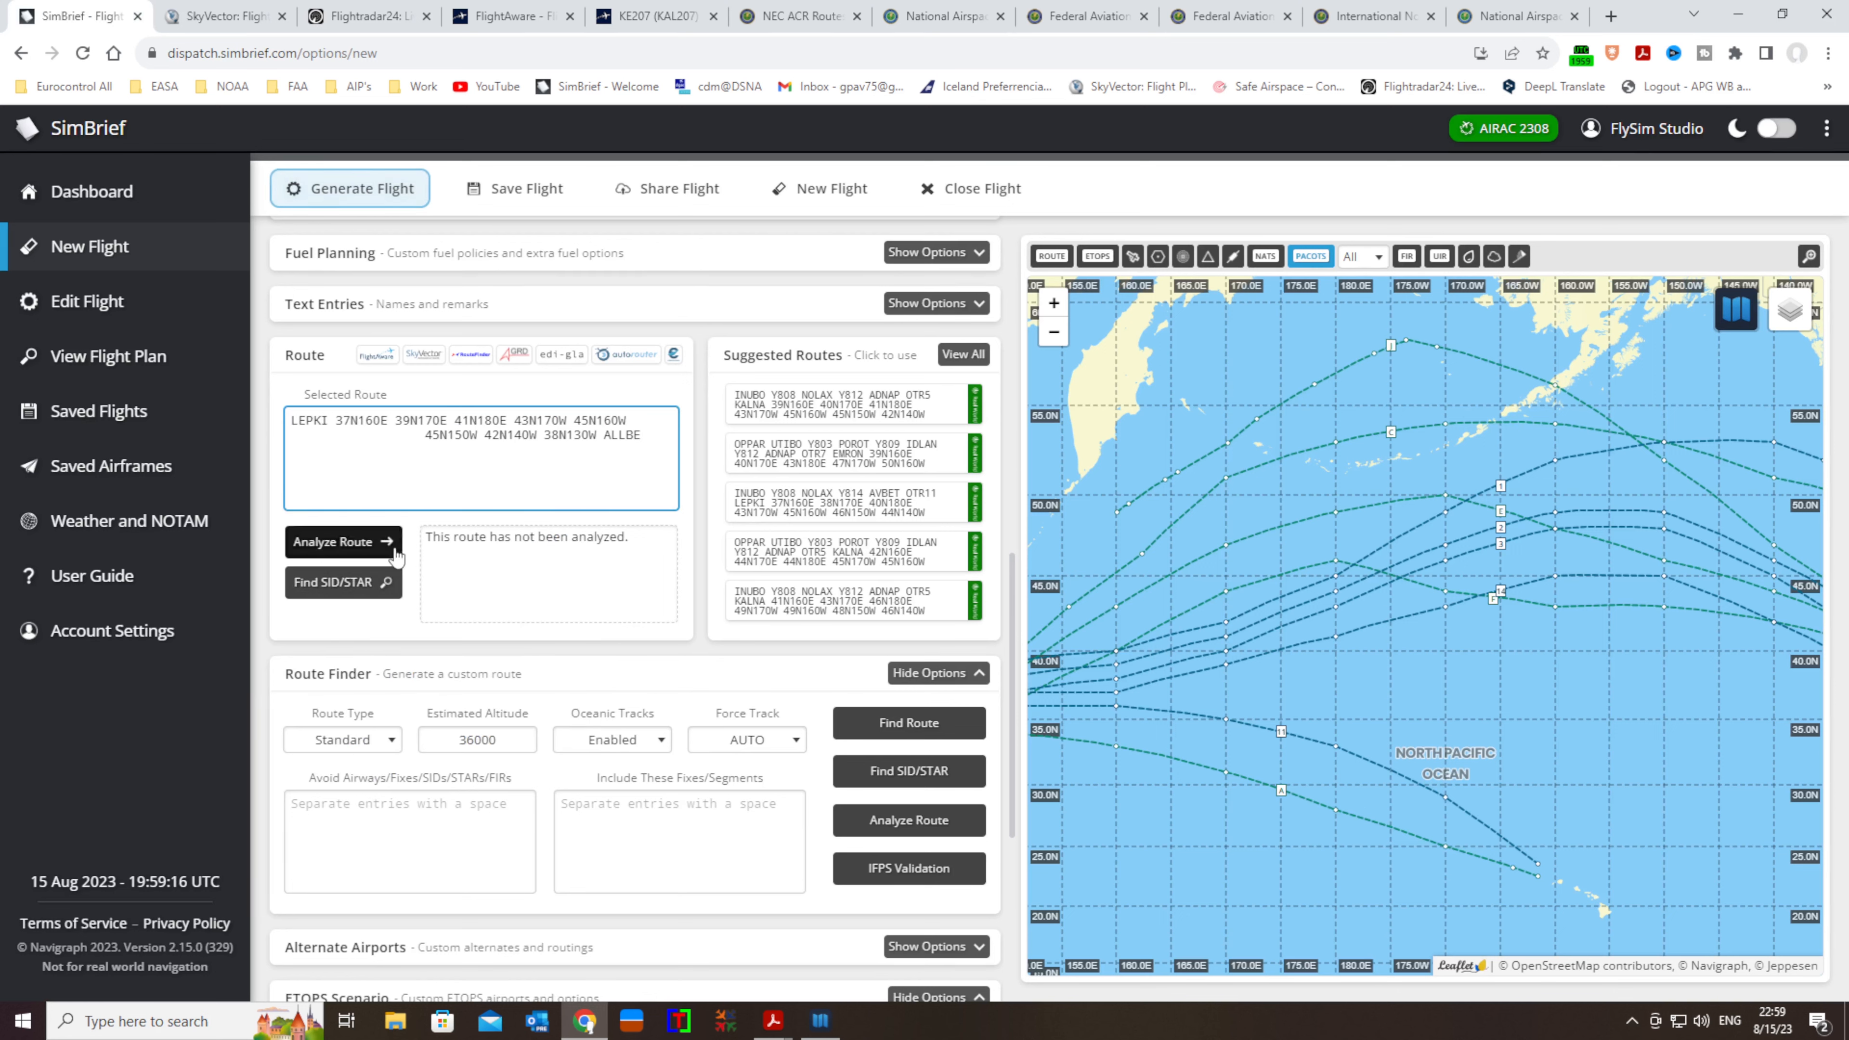
Remove the surplus spaces before 45N150W in the selected route
{"action": "key", "text": "BackSpace"}
{"action": "key", "text": "BackSpace"}
{"action": "key", "text": "BackSpace"}
{"action": "key", "text": "BackSpace"}
{"action": "key", "text": "BackSpace"}
{"action": "key", "text": "BackSpace"}
{"action": "key", "text": "BackSpace"}
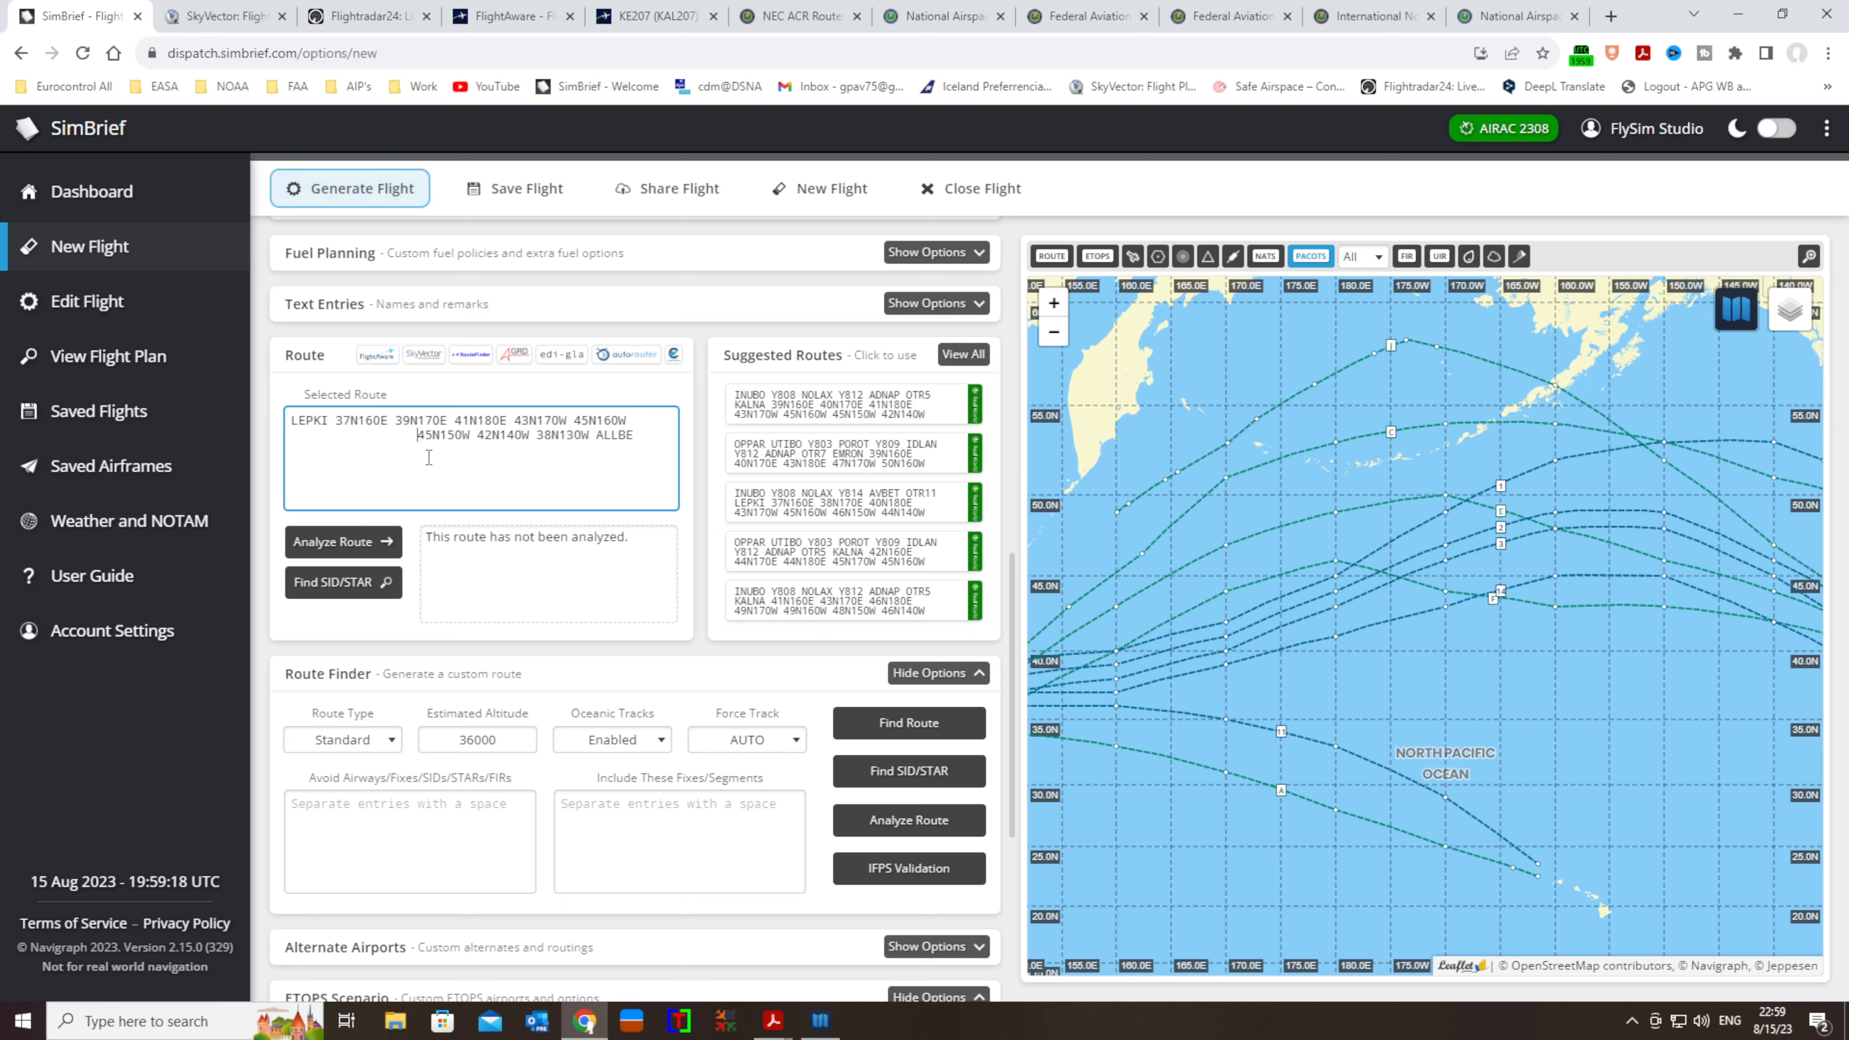
{"action": "key", "text": "BackSpace"}
{"action": "key", "text": "BackSpace"}
{"action": "key", "text": "BackSpace"}
{"action": "key", "text": "BackSpace"}
{"action": "key", "text": "BackSpace"}
{"action": "key", "text": "BackSpace"}
{"action": "key", "text": "BackSpace"}
{"action": "key", "text": "BackSpace"}
{"action": "key", "text": "BackSpace"}
{"action": "key", "text": "BackSpace"}
{"action": "key", "text": "BackSpace"}
{"action": "key", "text": "BackSpace"}
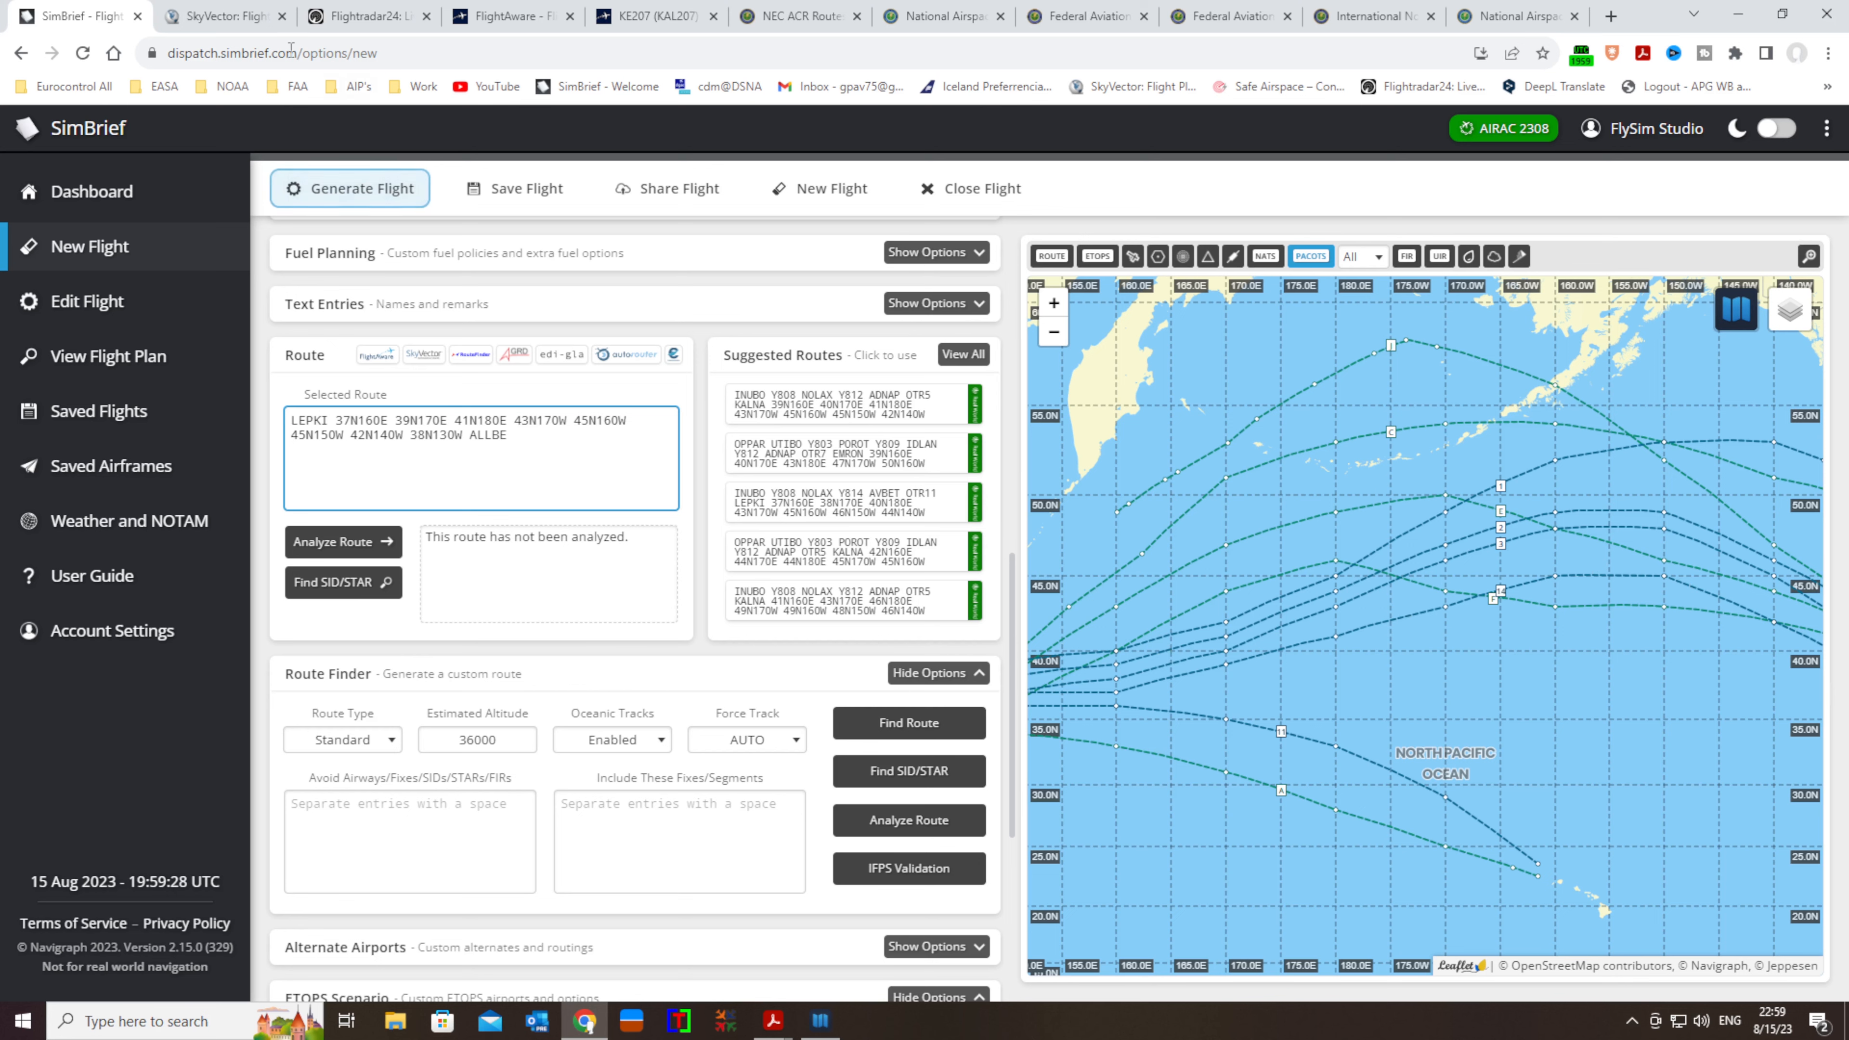
Copy the KSFO NAR segment PIRAT OSI from NOTAM Q2041/23 and append it after ALLBE in SimBrief's selected route
{"action": "left_click", "coordinate": [1499, 19]}
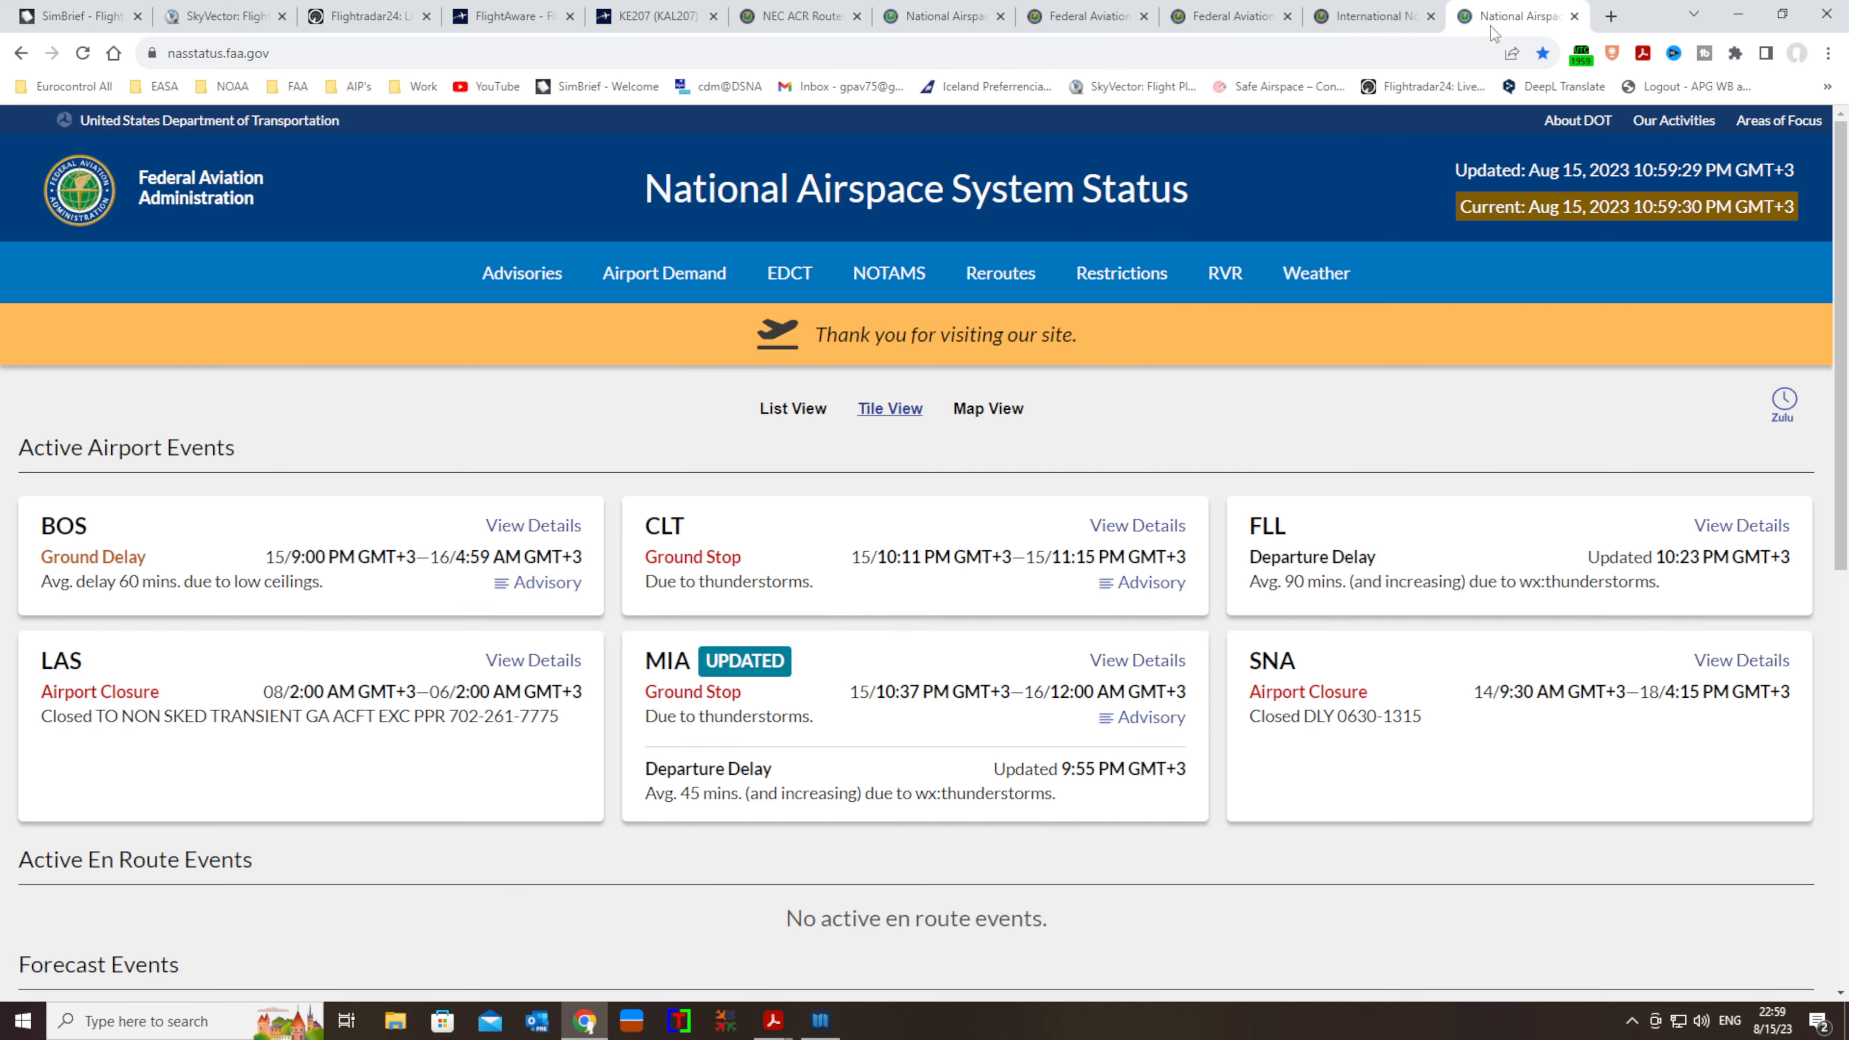
{"action": "left_click", "coordinate": [1382, 18]}
{"action": "left_click", "coordinate": [1082, 18]}
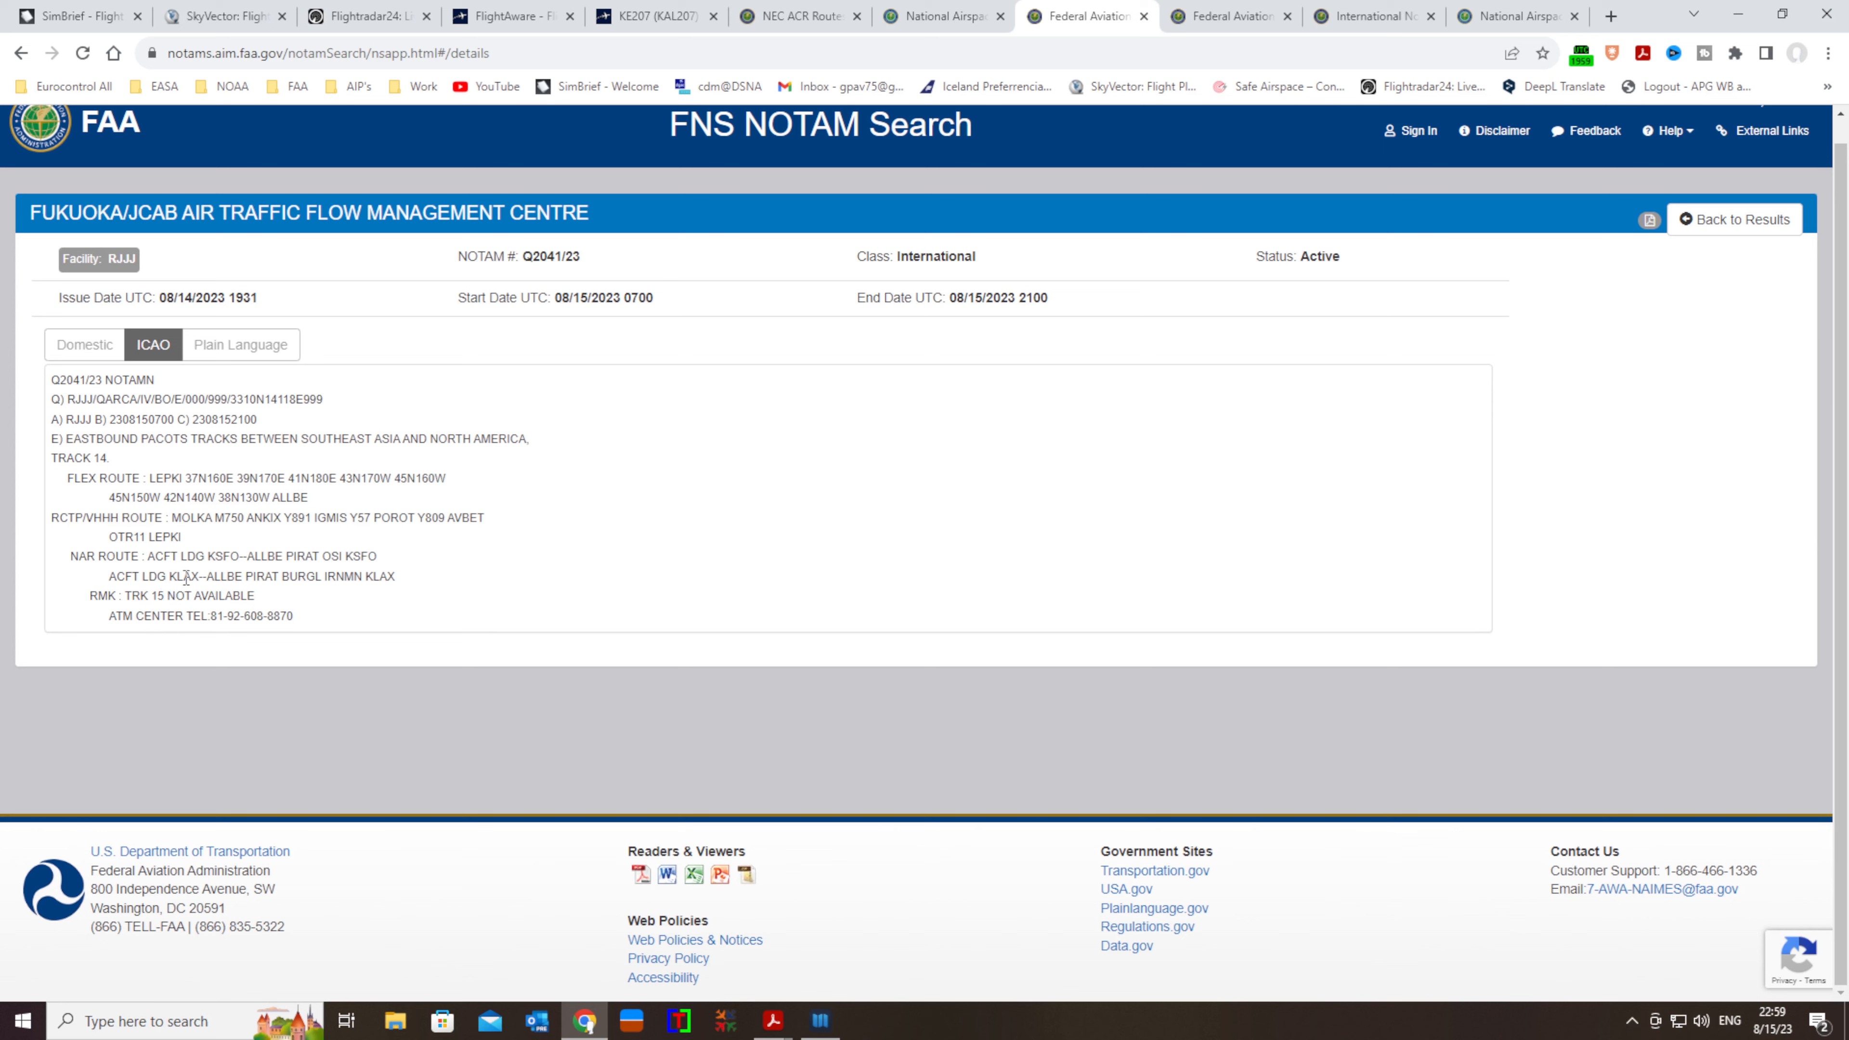
{"action": "left_click_drag", "start_coordinate": [186, 577], "coordinate": [406, 581]}
{"action": "left_click", "coordinate": [415, 582]}
{"action": "left_click_drag", "start_coordinate": [289, 556], "coordinate": [345, 558]}
{"action": "right_click", "coordinate": [334, 556]}
{"action": "left_click", "coordinate": [378, 571]}
{"action": "left_click", "coordinate": [107, 17]}
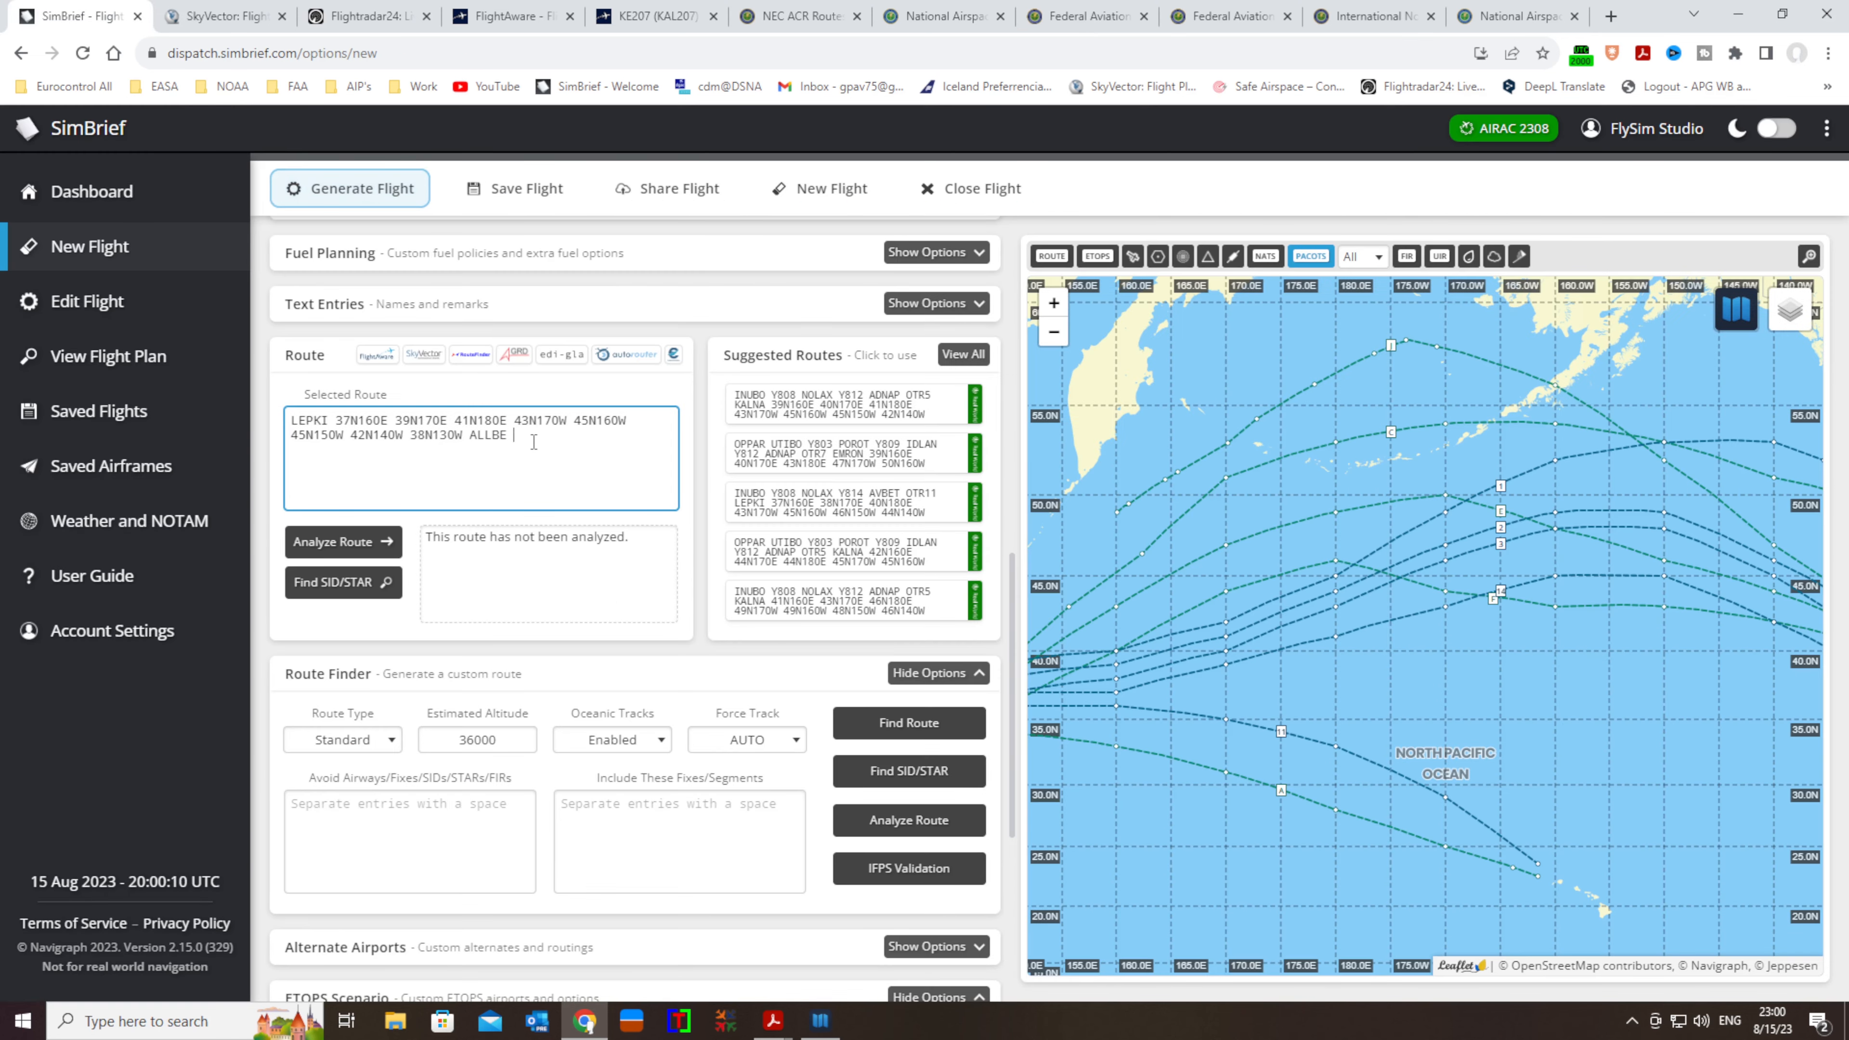
{"action": "key", "text": "ctrl+v"}
{"action": "left_click", "coordinate": [522, 435]}
{"action": "key", "text": "BackSpace"}
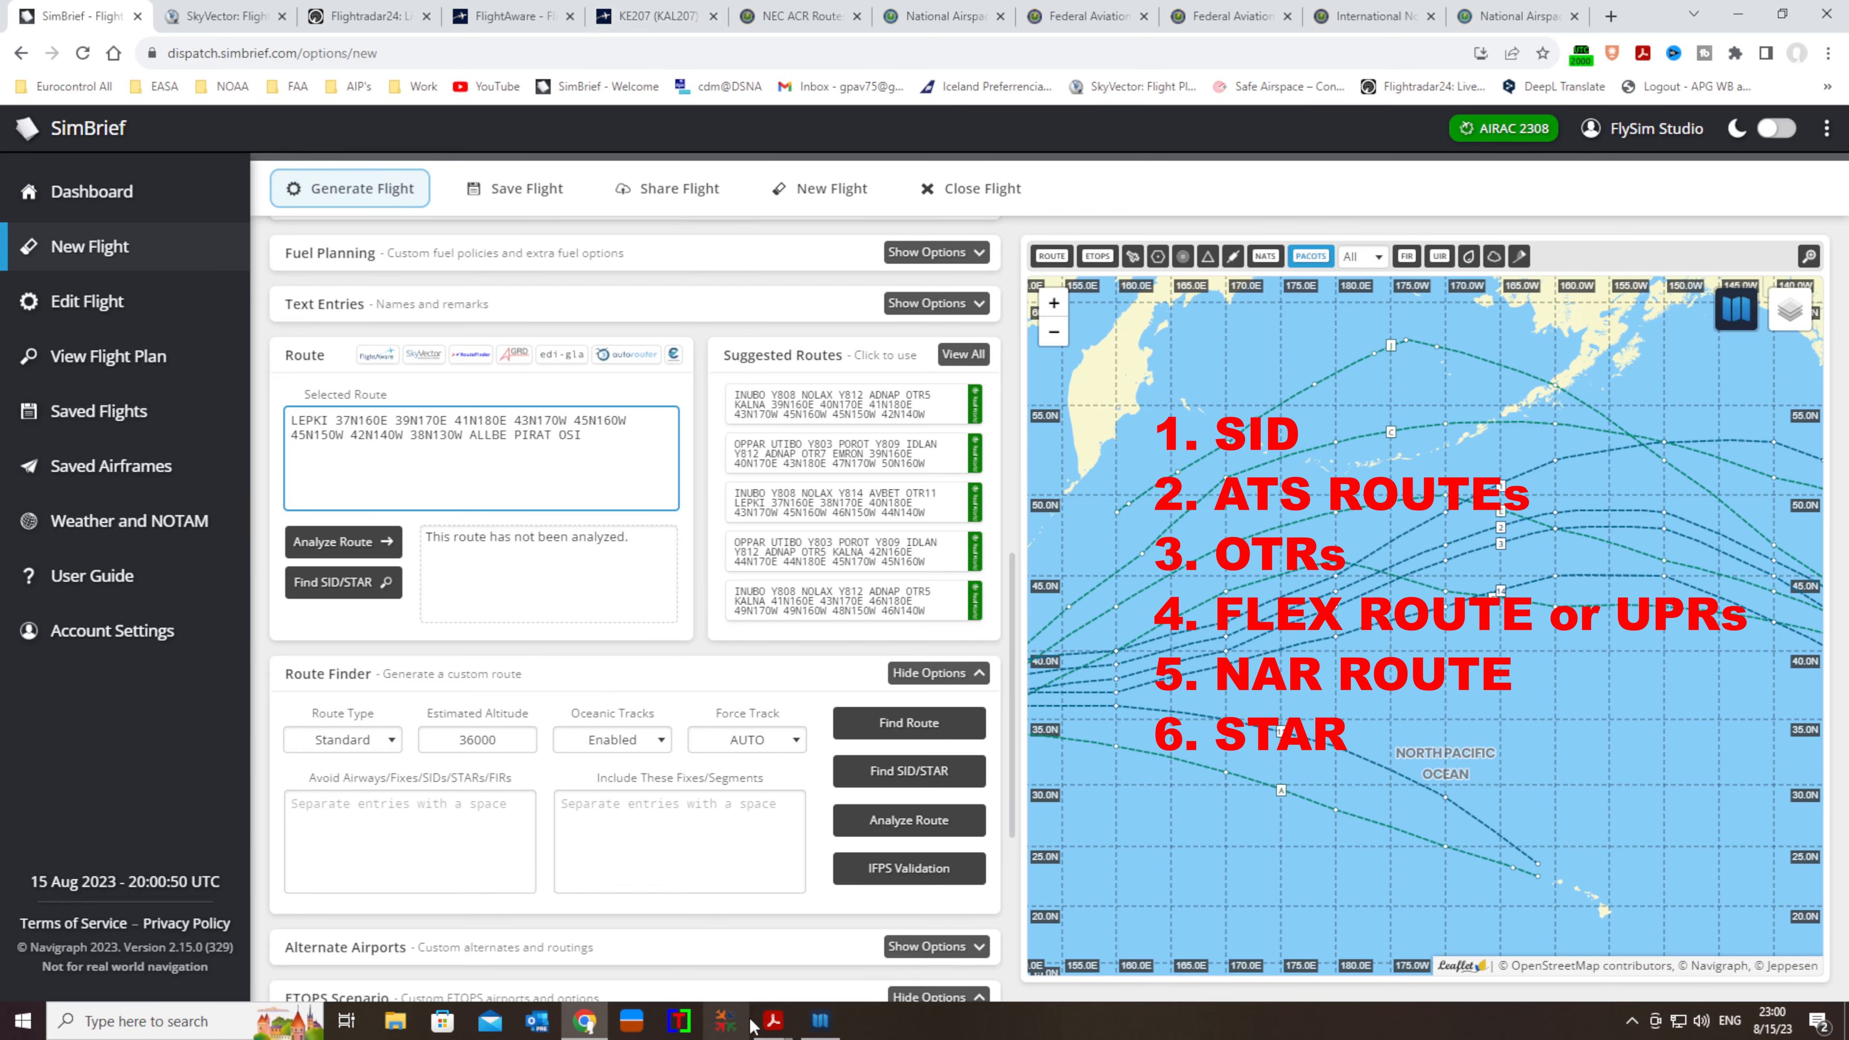
Switch to the UPR Flight Planning Guidance PDF in Acrobat and look through the UPR procedures for the PACOTS tracks
{"action": "mouse_move", "coordinate": [773, 1020]}
{"action": "mouse_move", "coordinate": [976, 945]}
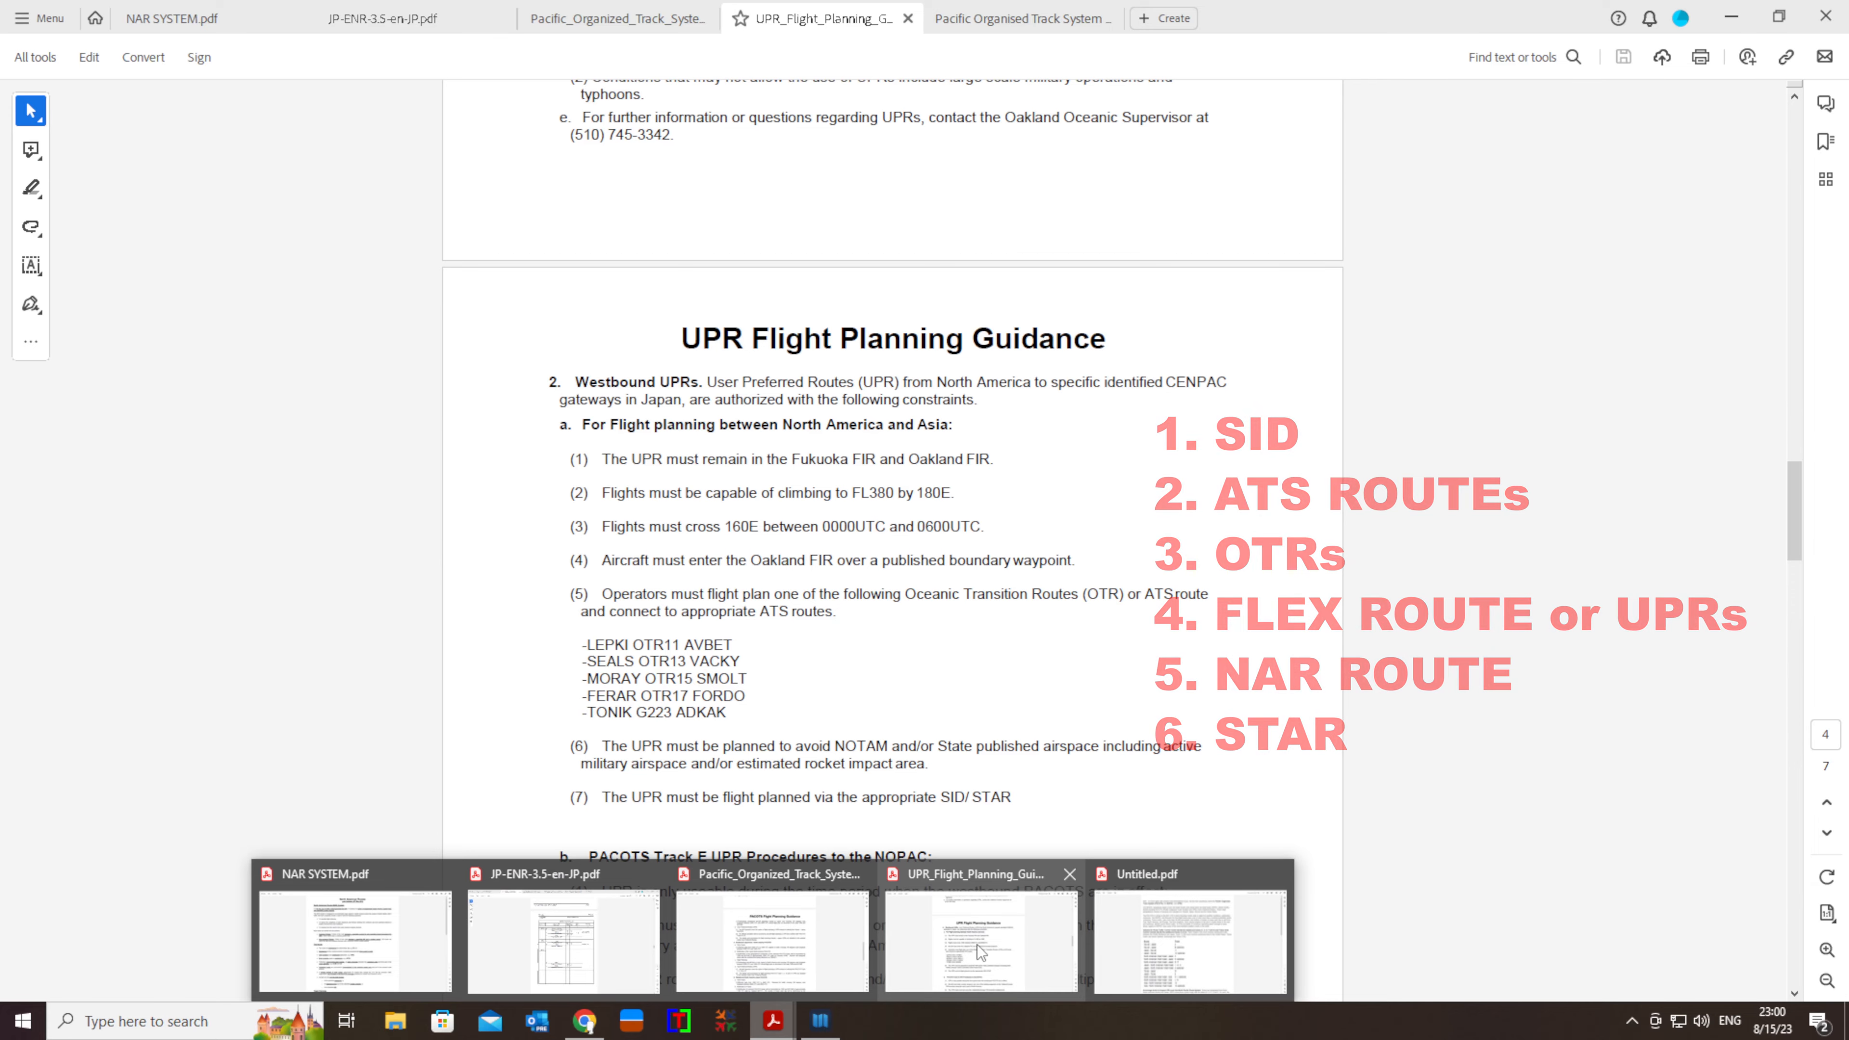
{"action": "mouse_move", "coordinate": [1126, 942]}
{"action": "left_click", "coordinate": [1020, 946]}
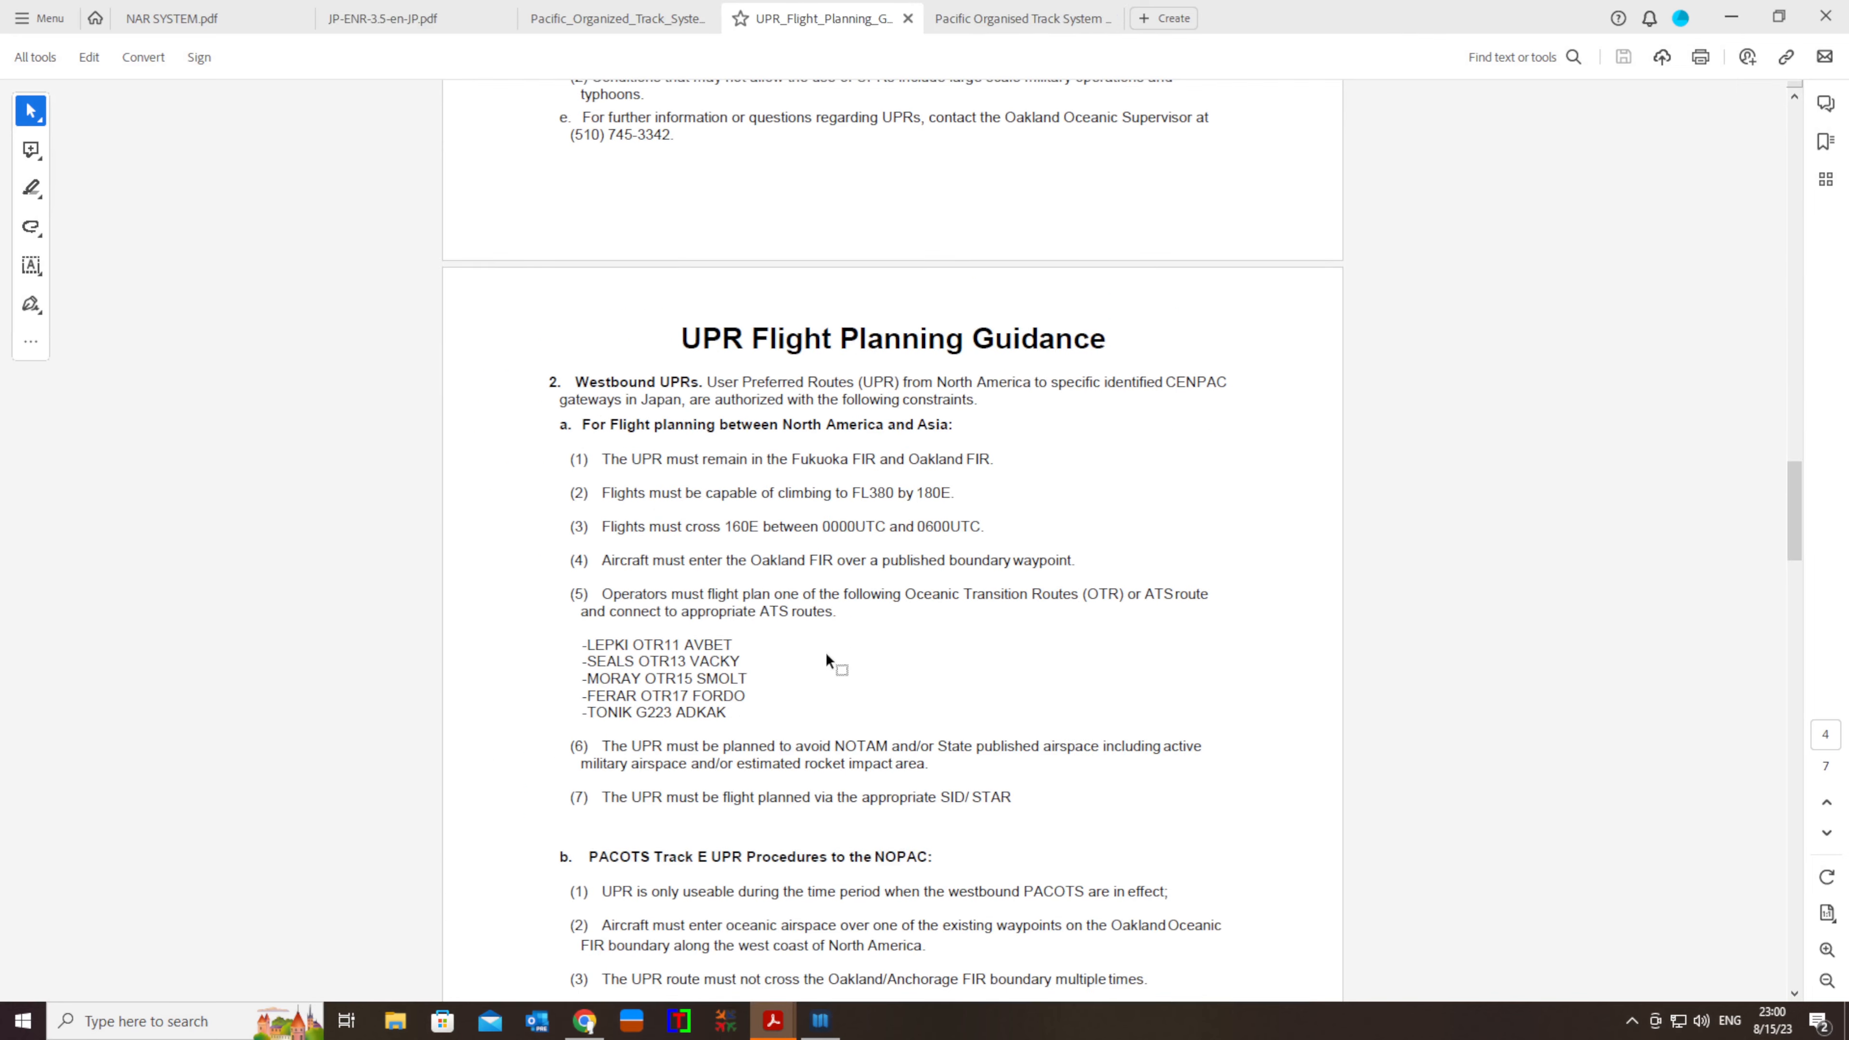
{"action": "scroll", "coordinate": [825, 652], "scroll_direction": "down", "scroll_amount": 1}
{"action": "scroll", "coordinate": [809, 567], "scroll_direction": "down", "scroll_amount": 15}
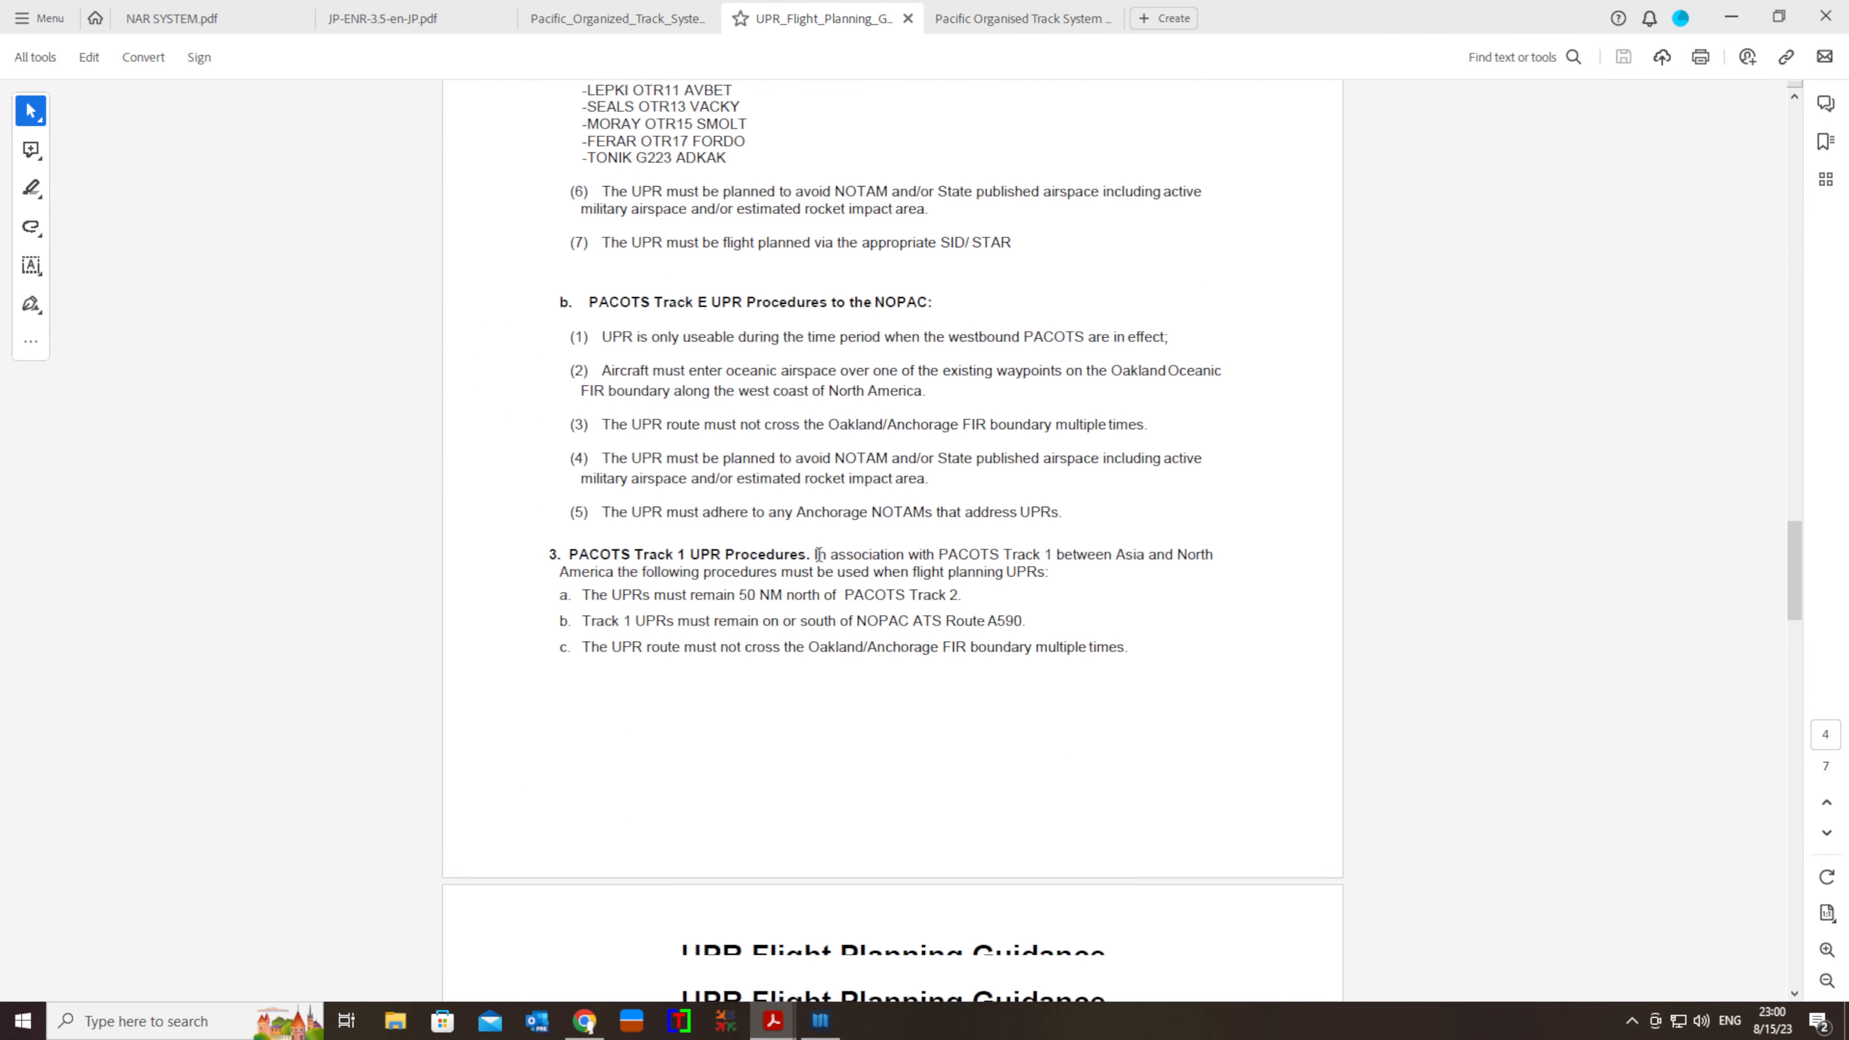
{"action": "scroll", "coordinate": [809, 567], "scroll_direction": "down", "scroll_amount": 10}
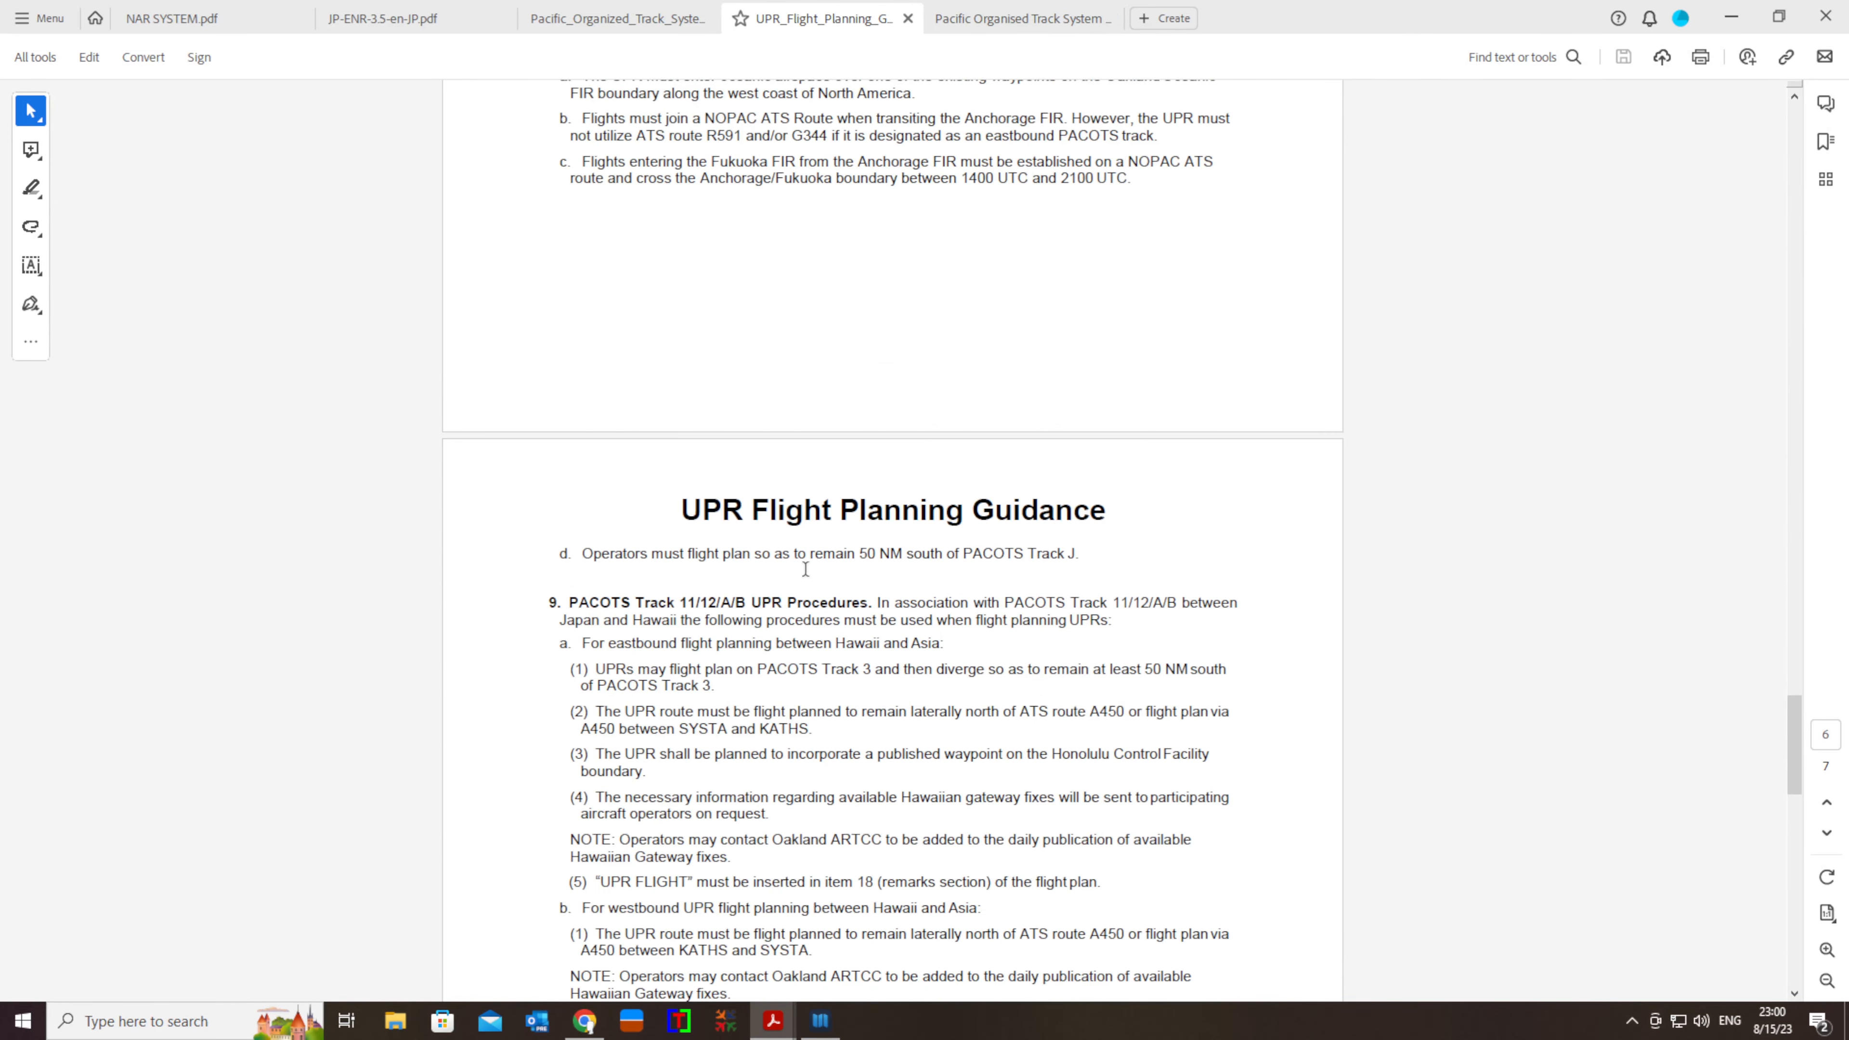
{"action": "scroll", "coordinate": [806, 568], "scroll_direction": "up", "scroll_amount": 20}
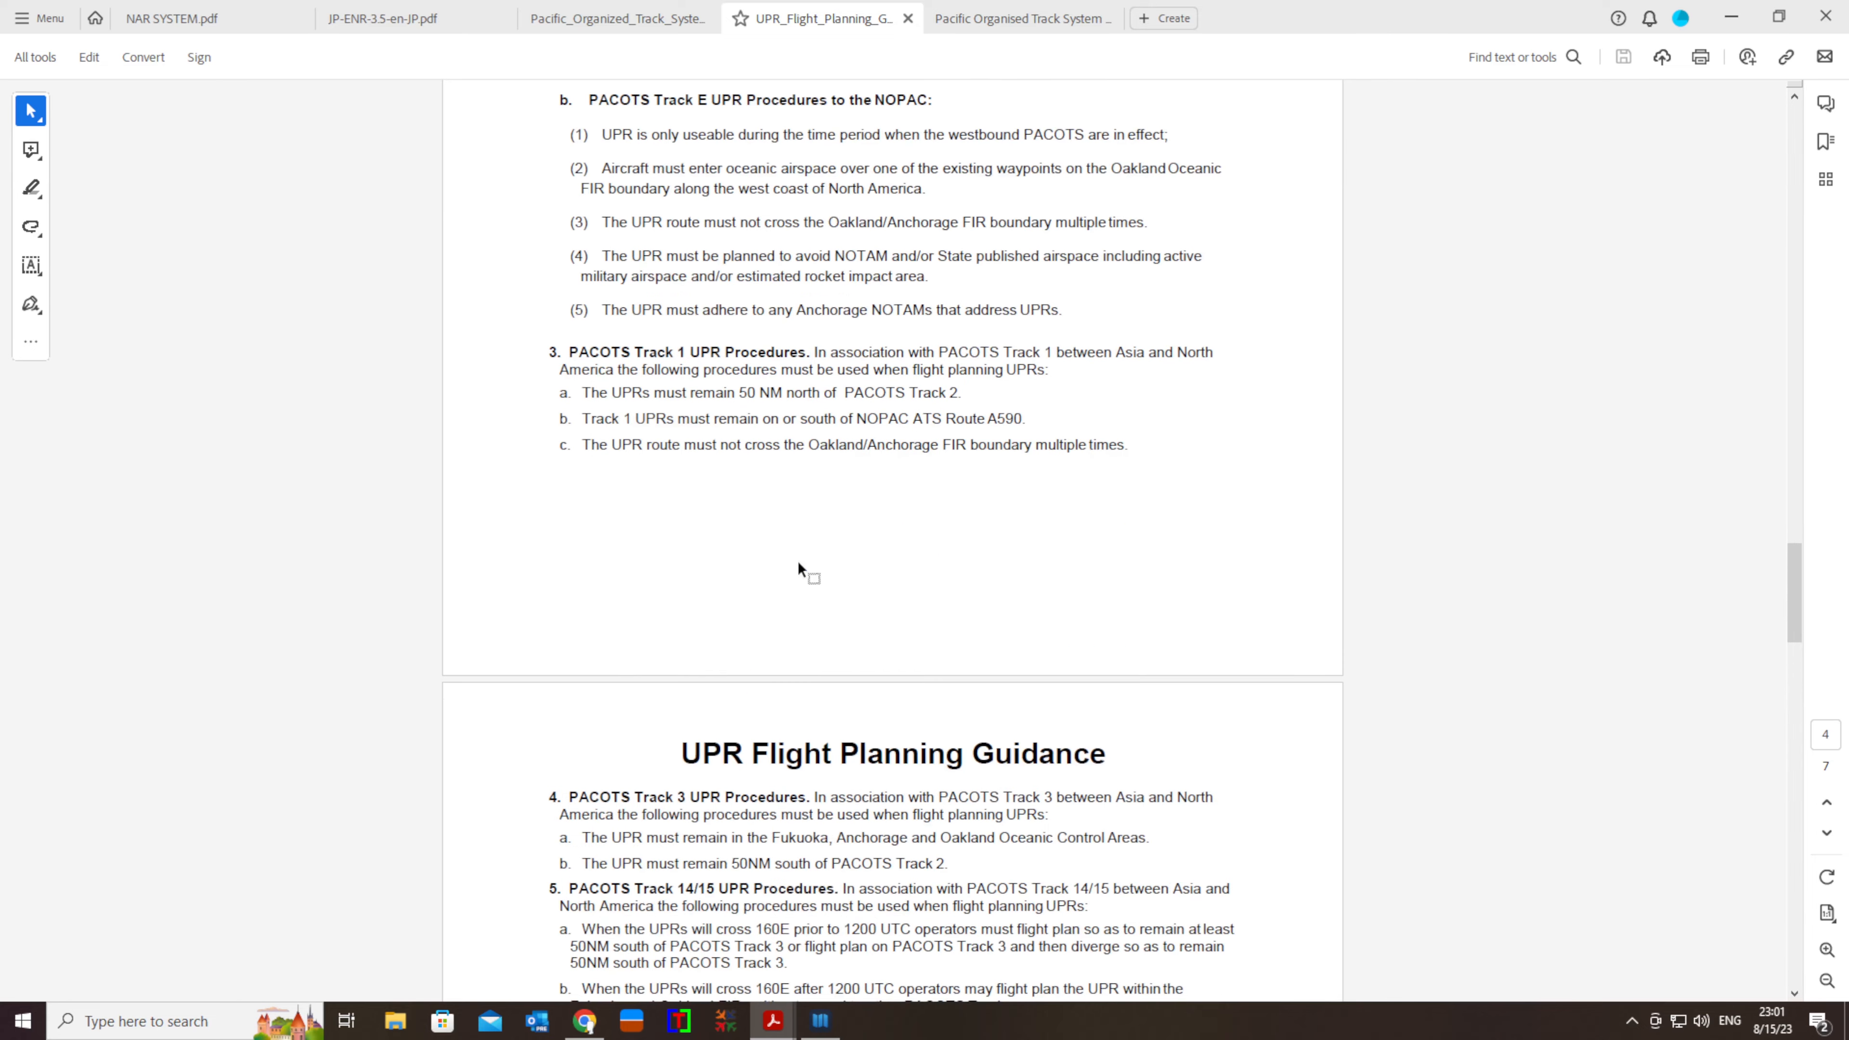
Examine the gateway routes to KSFO and the flight planning rules for UPRs in the UPR Flight Planning Guidance PDF
{"action": "scroll", "coordinate": [799, 563], "scroll_direction": "up", "scroll_amount": 17}
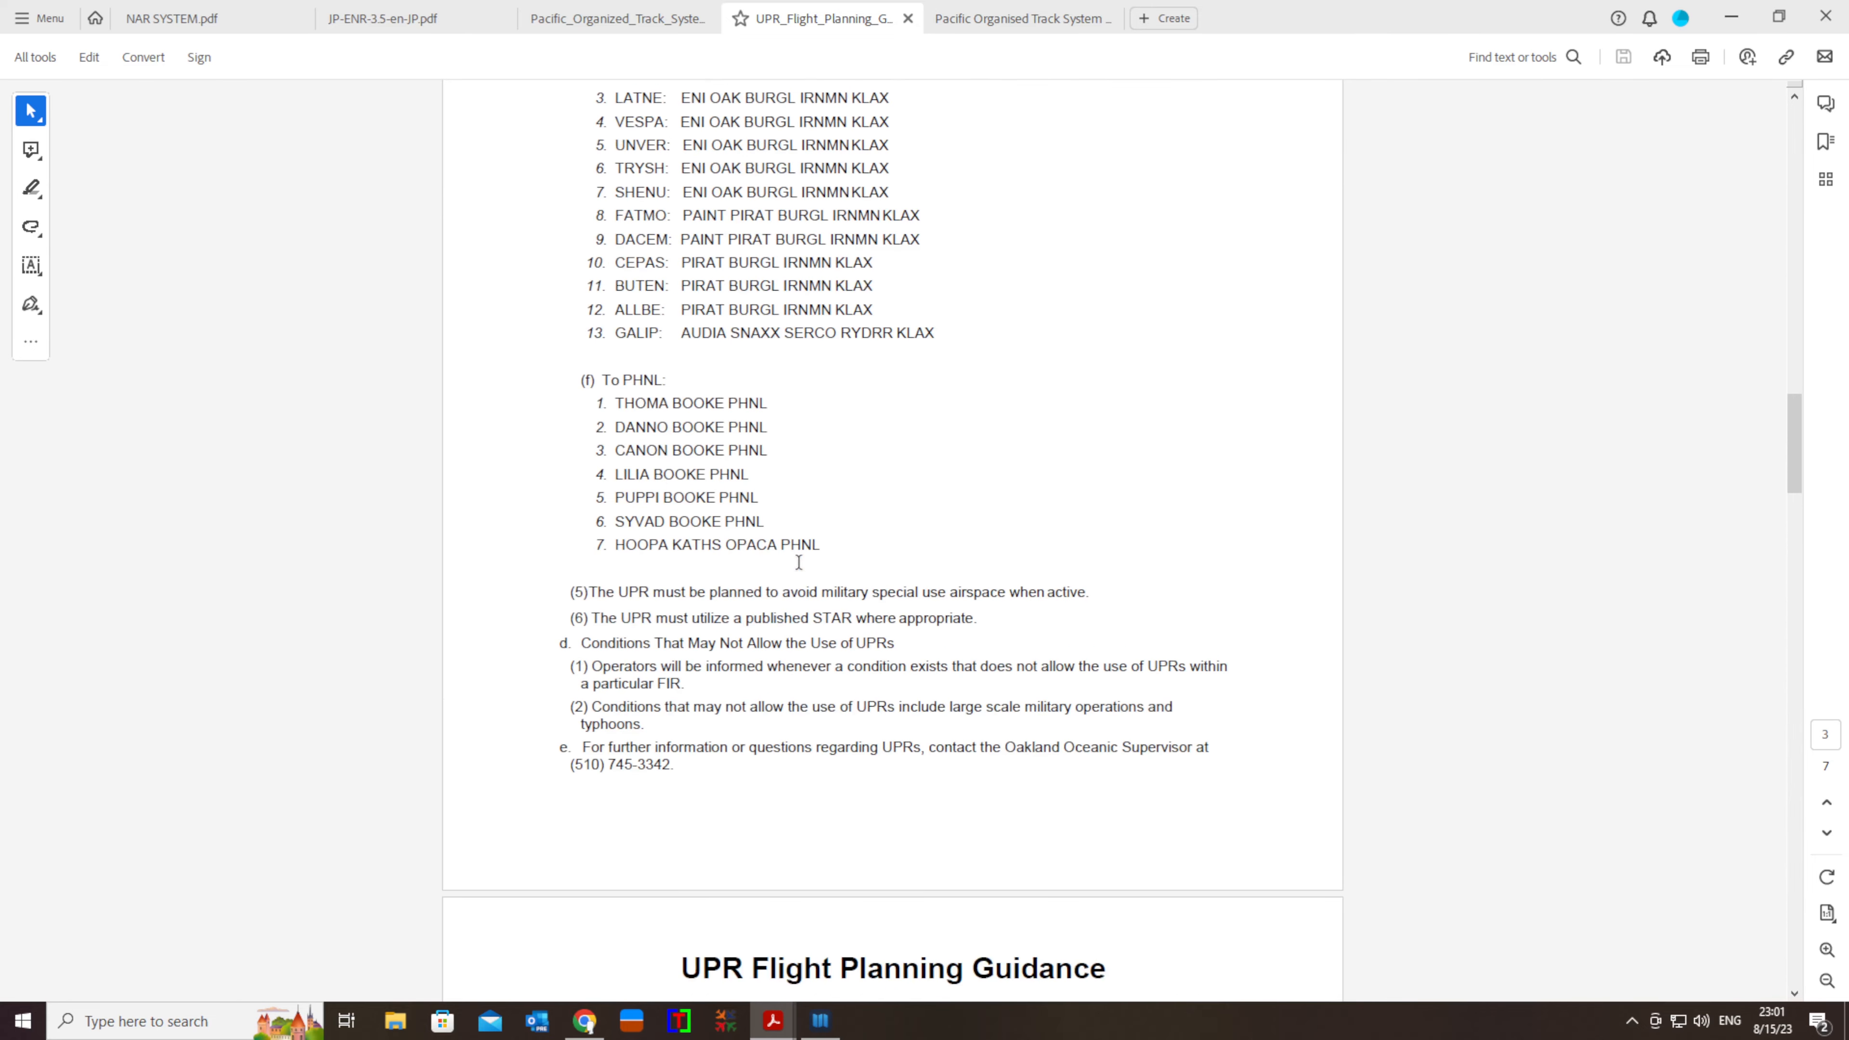
{"action": "scroll", "coordinate": [799, 561], "scroll_direction": "down", "scroll_amount": 3}
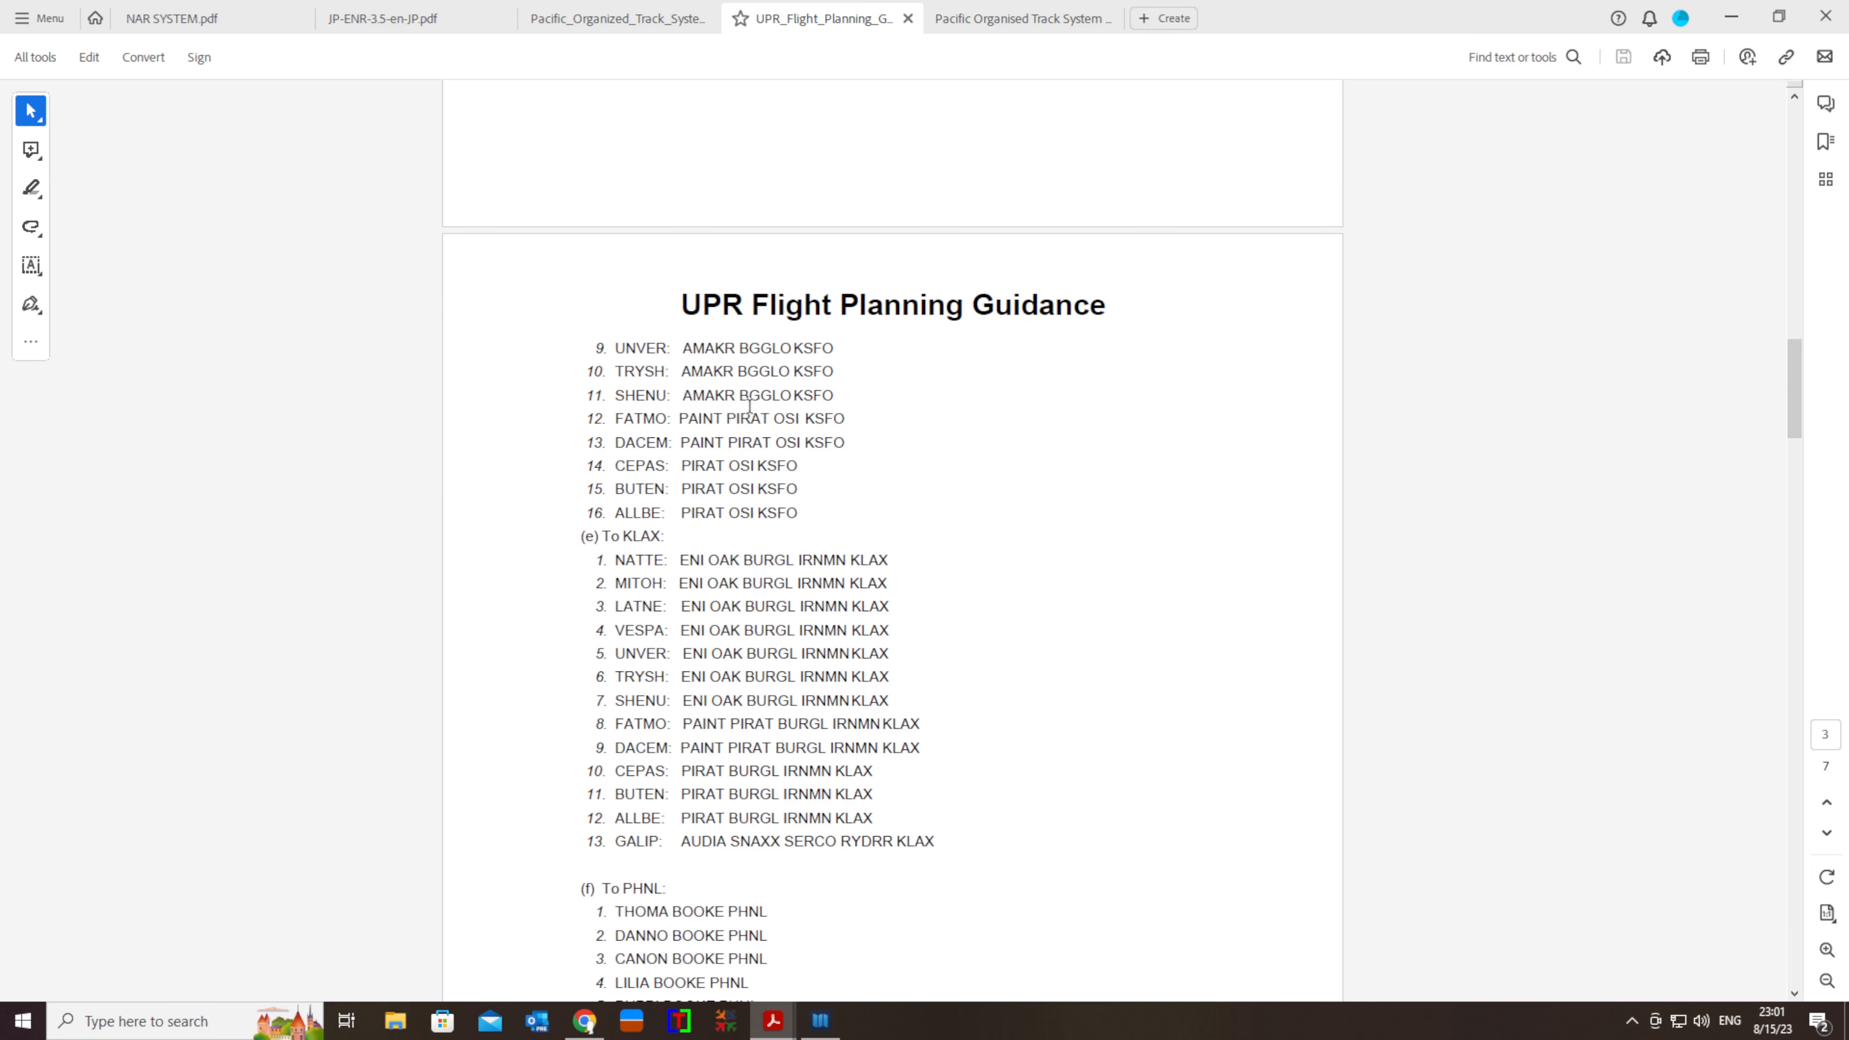
{"action": "scroll", "coordinate": [768, 436], "scroll_direction": "up", "scroll_amount": 10}
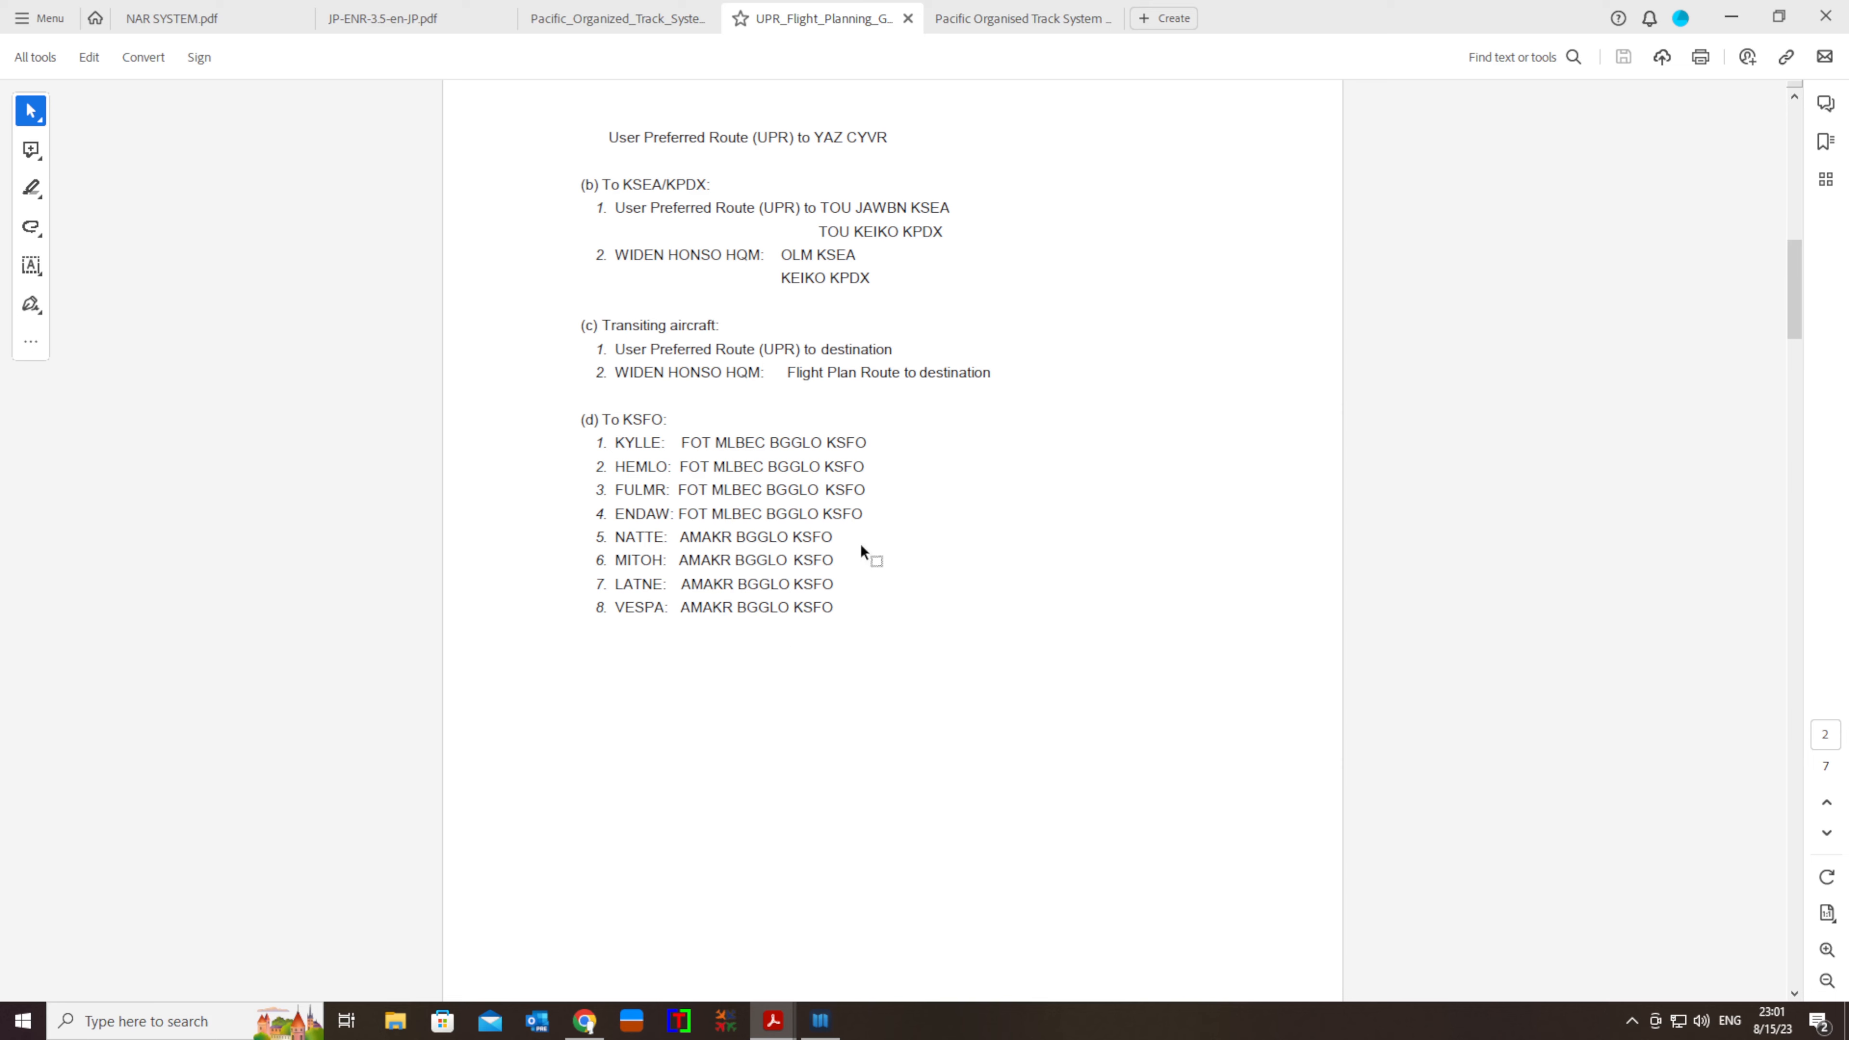
{"action": "scroll", "coordinate": [862, 552], "scroll_direction": "up", "scroll_amount": 15}
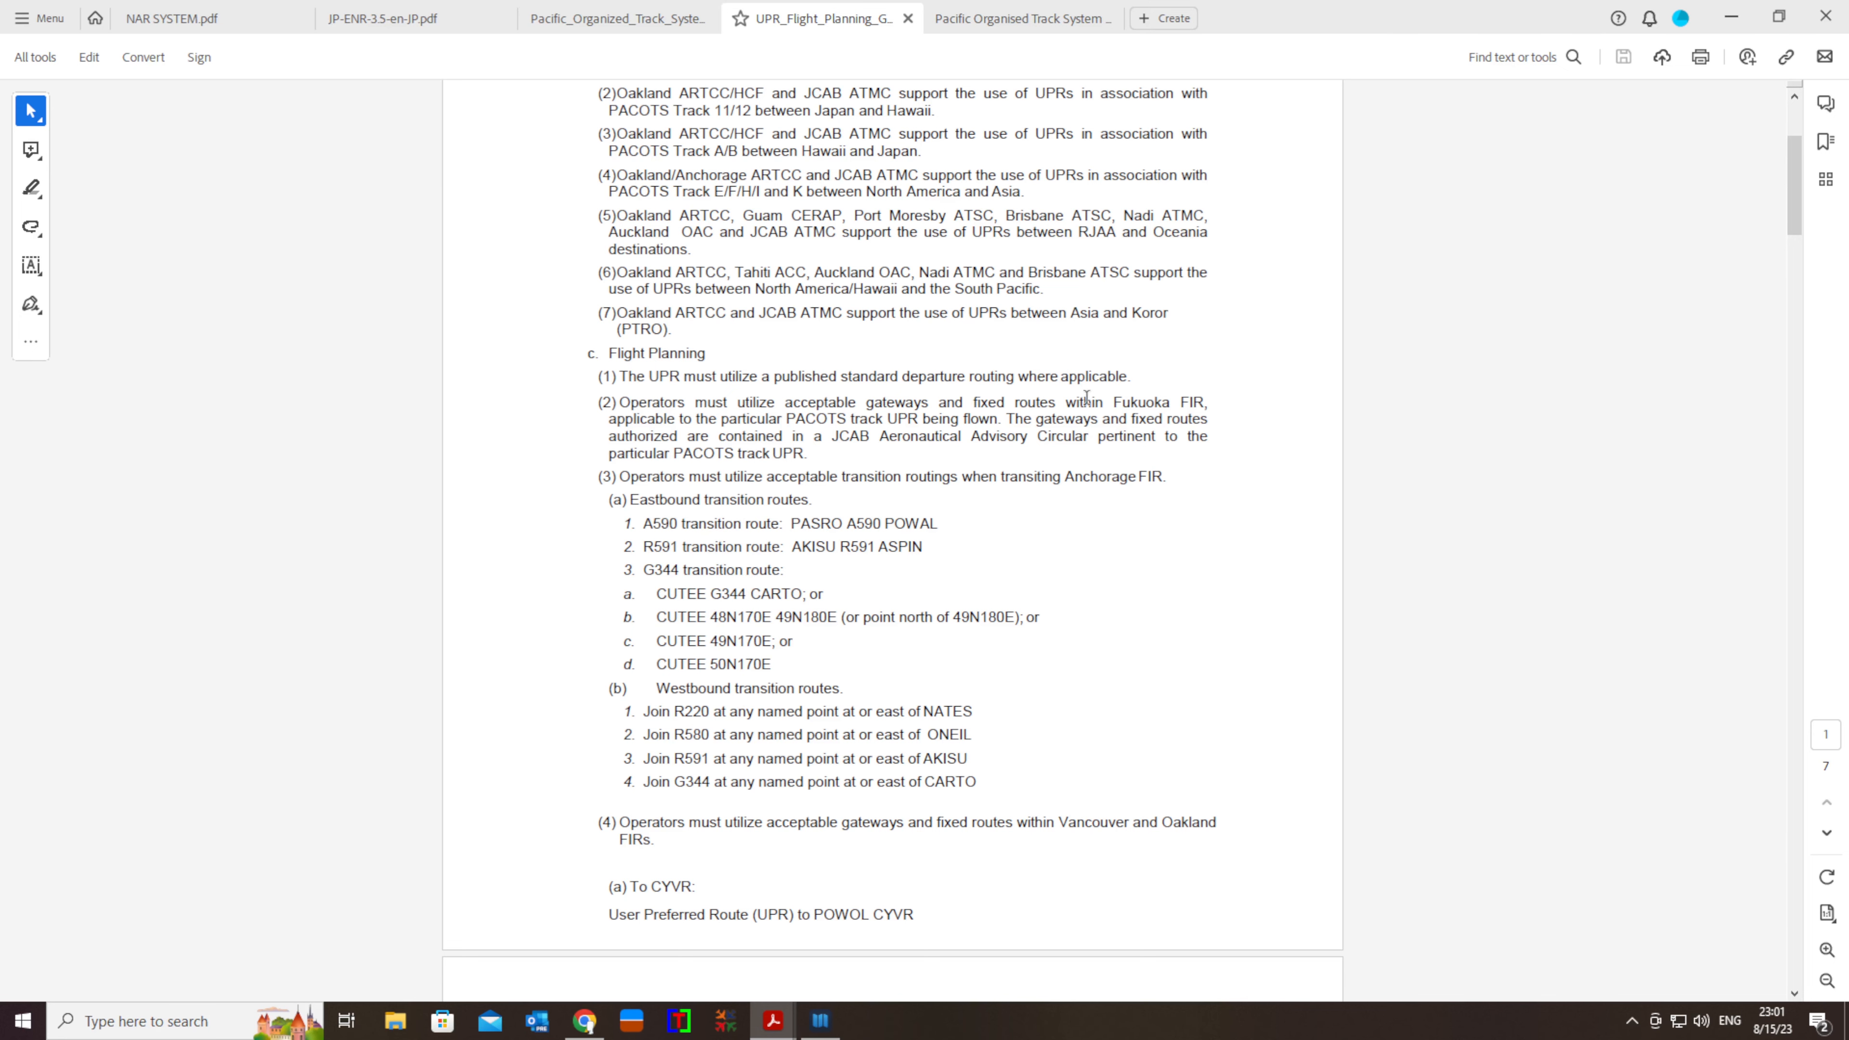
{"action": "scroll", "coordinate": [1063, 485], "scroll_direction": "down", "scroll_amount": 10}
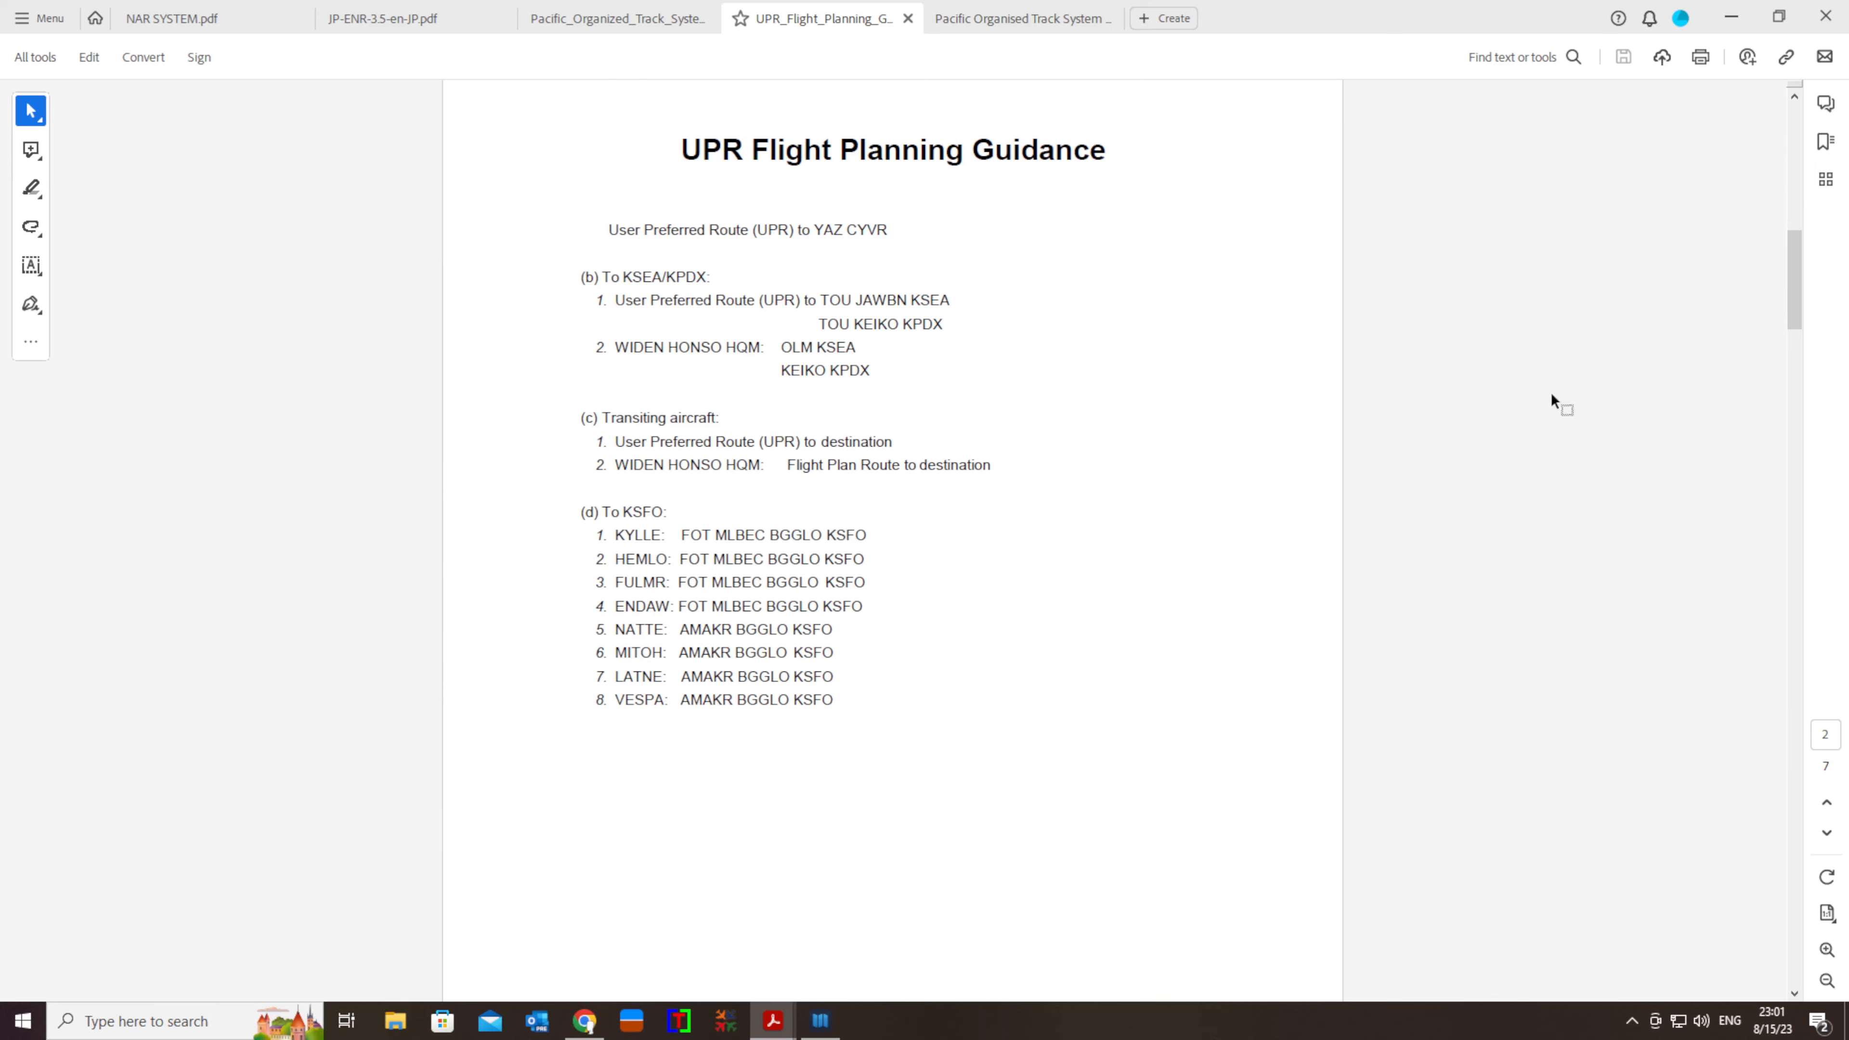
Return to SimBrief in the browser and review the flight info, aircraft settings, runways and selected route
{"action": "left_click", "coordinate": [1731, 16]}
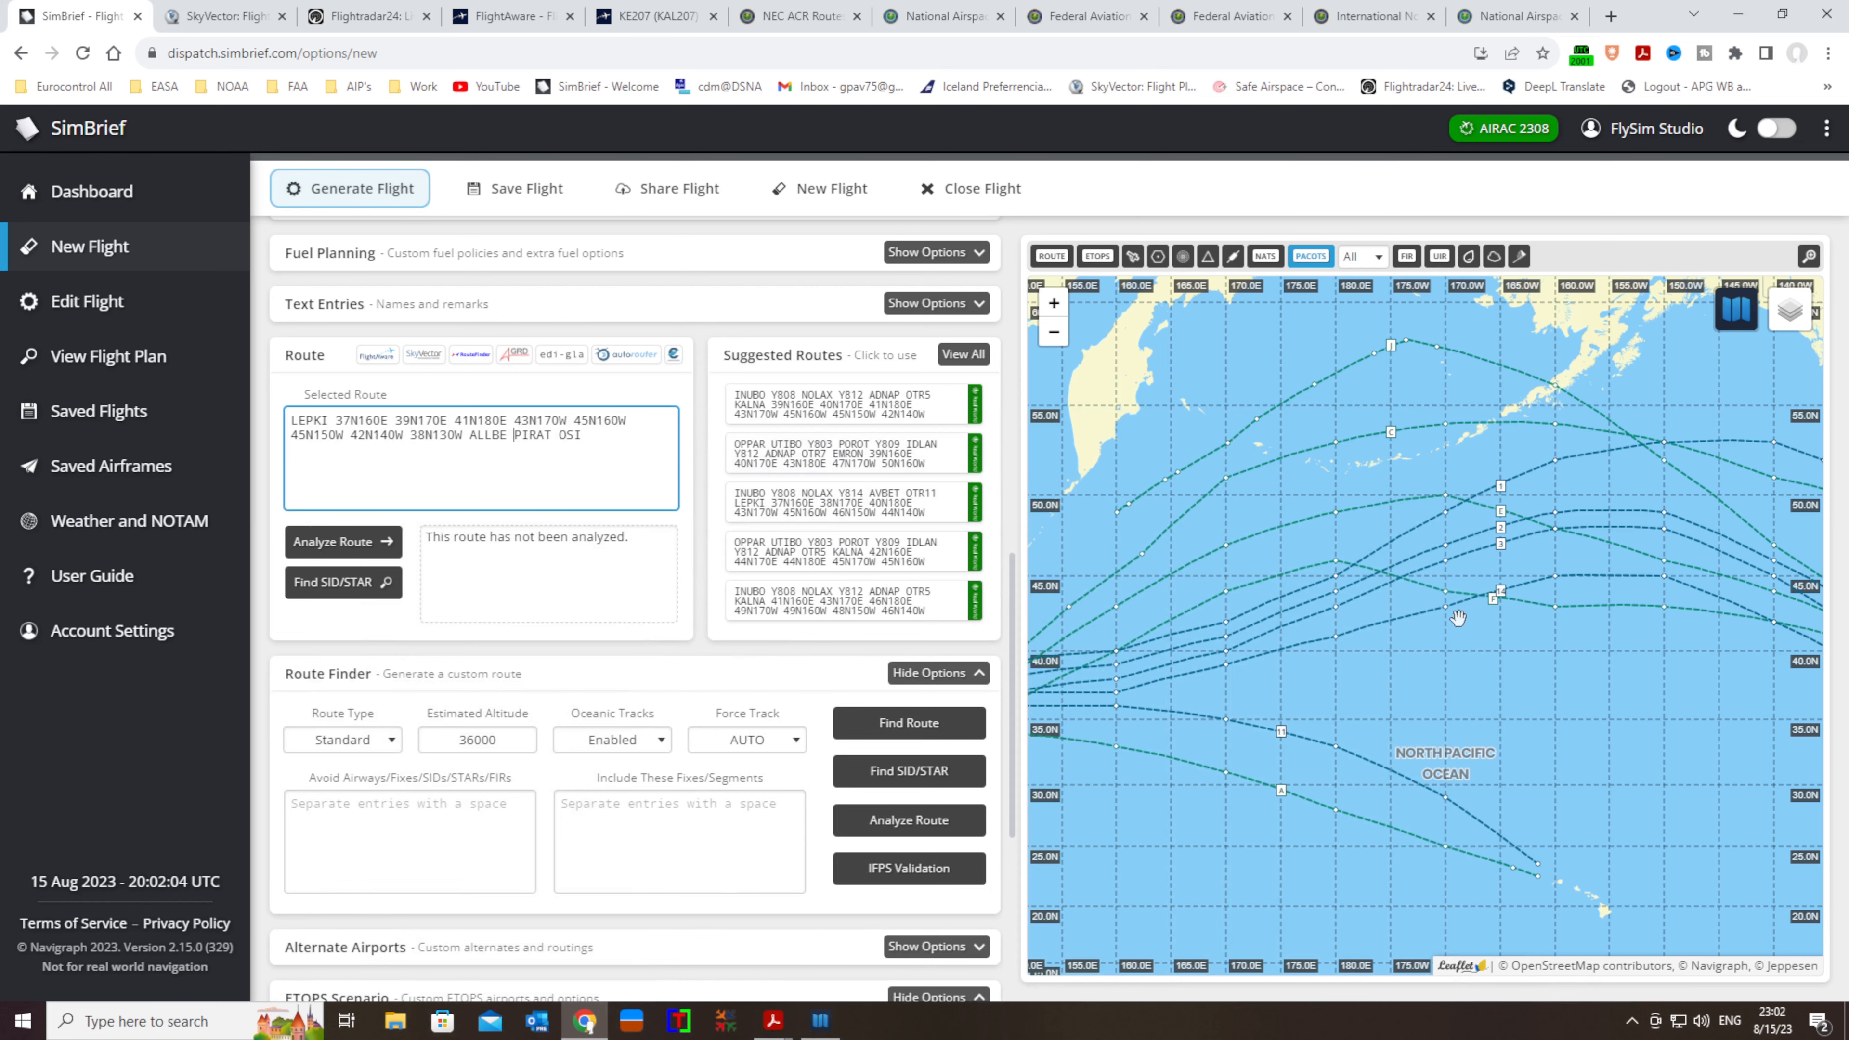
{"action": "scroll", "coordinate": [401, 572], "scroll_direction": "up", "scroll_amount": 10}
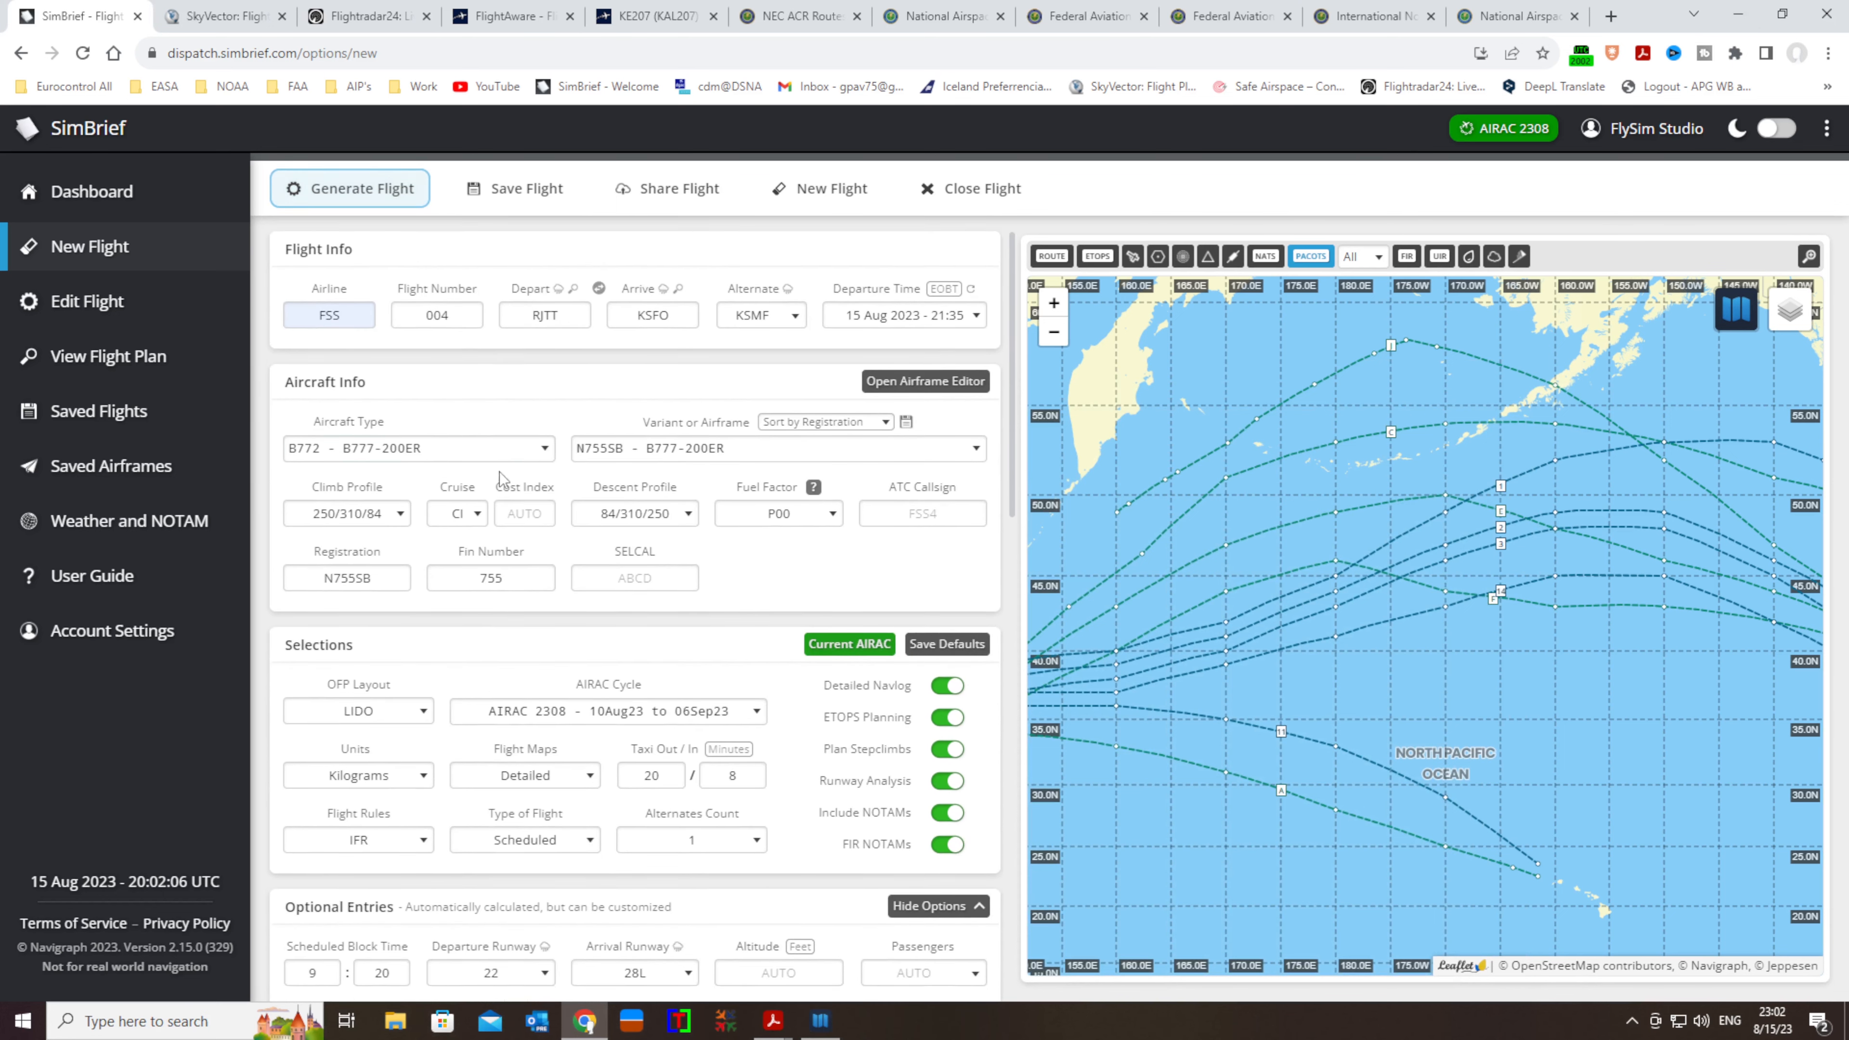
{"action": "left_click", "coordinate": [650, 321]}
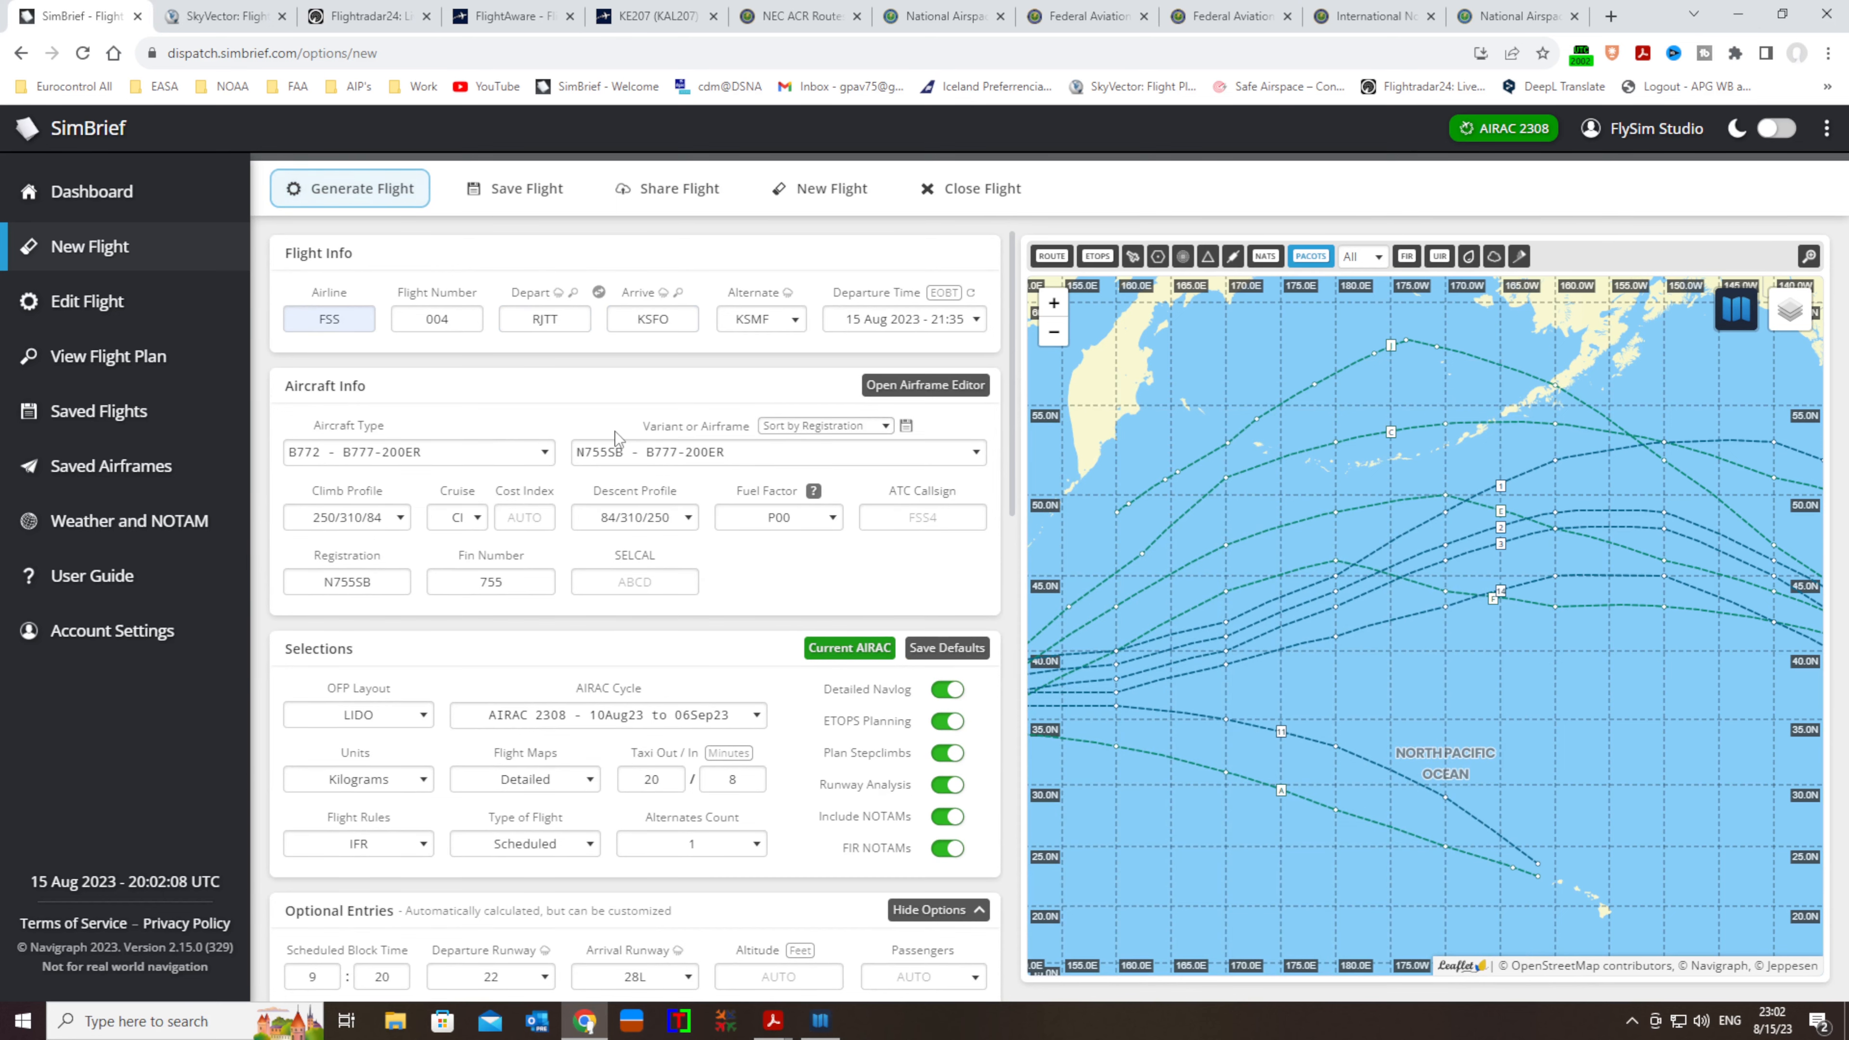
{"action": "scroll", "coordinate": [624, 474], "scroll_direction": "down", "scroll_amount": 4}
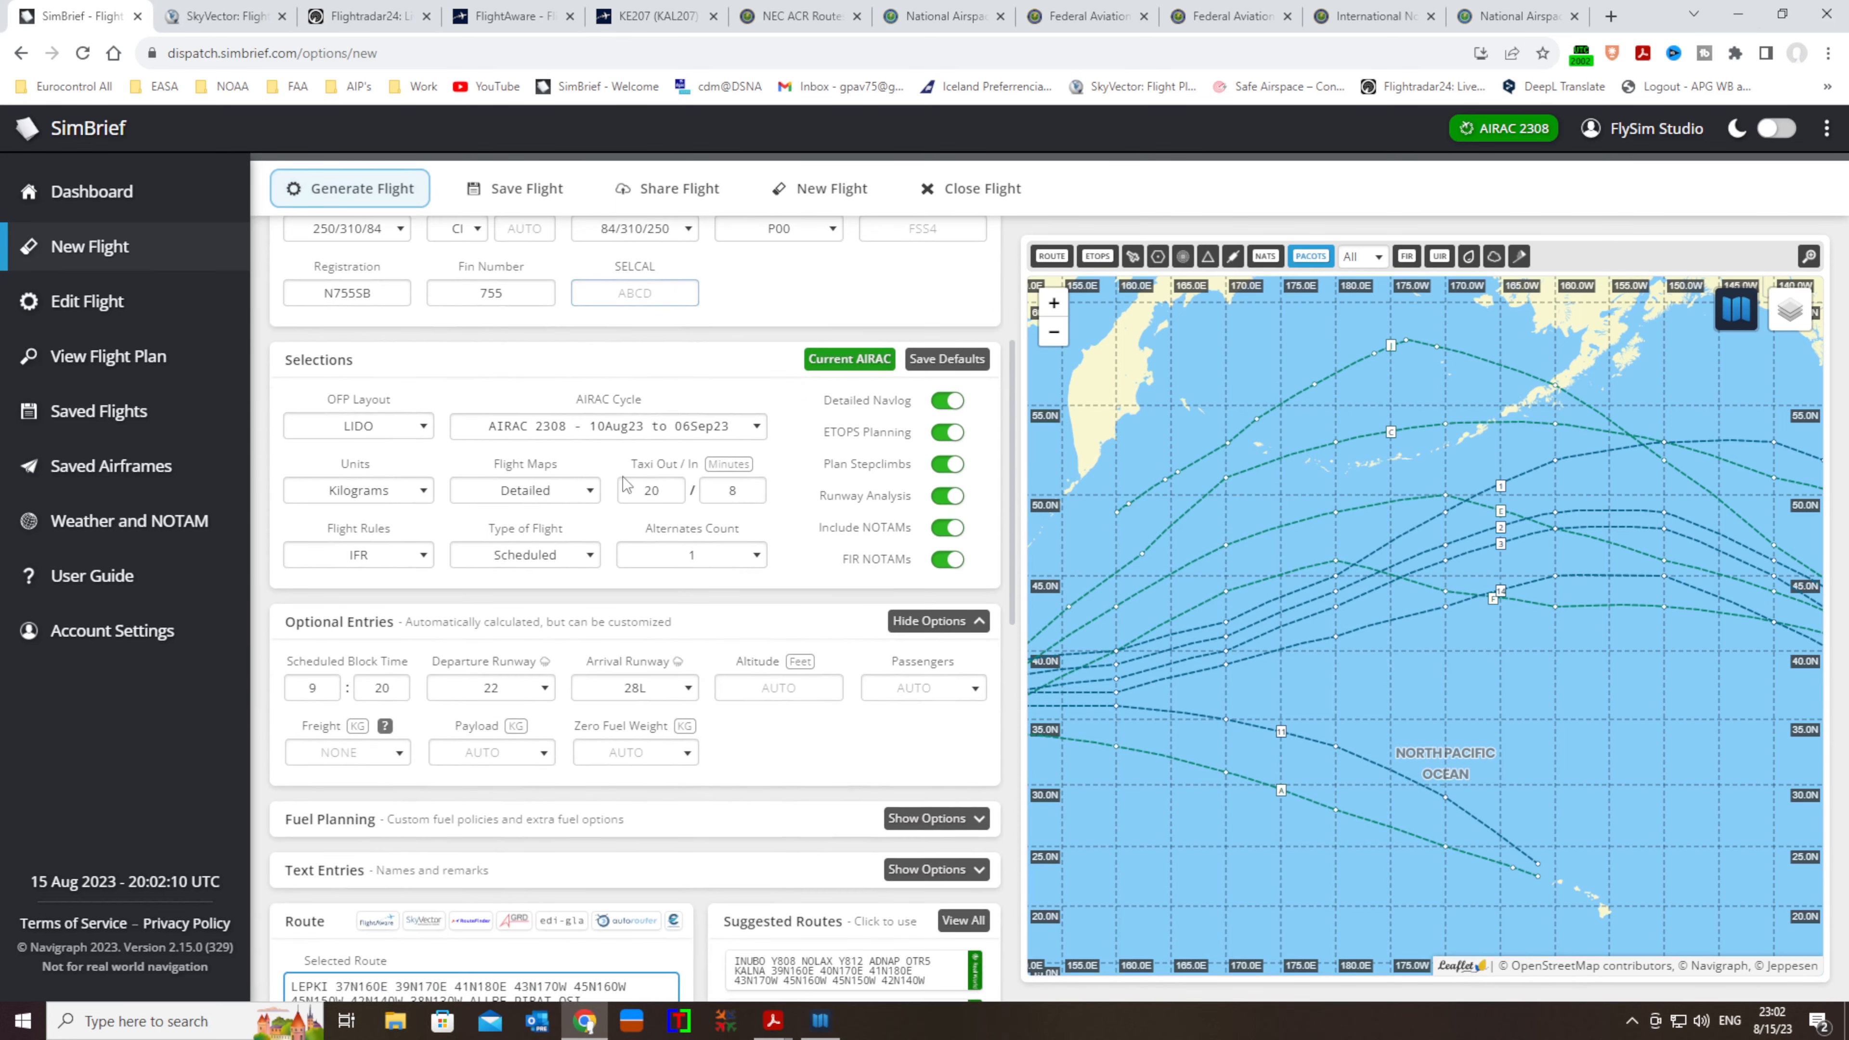
{"action": "scroll", "coordinate": [409, 501], "scroll_direction": "down", "scroll_amount": 5}
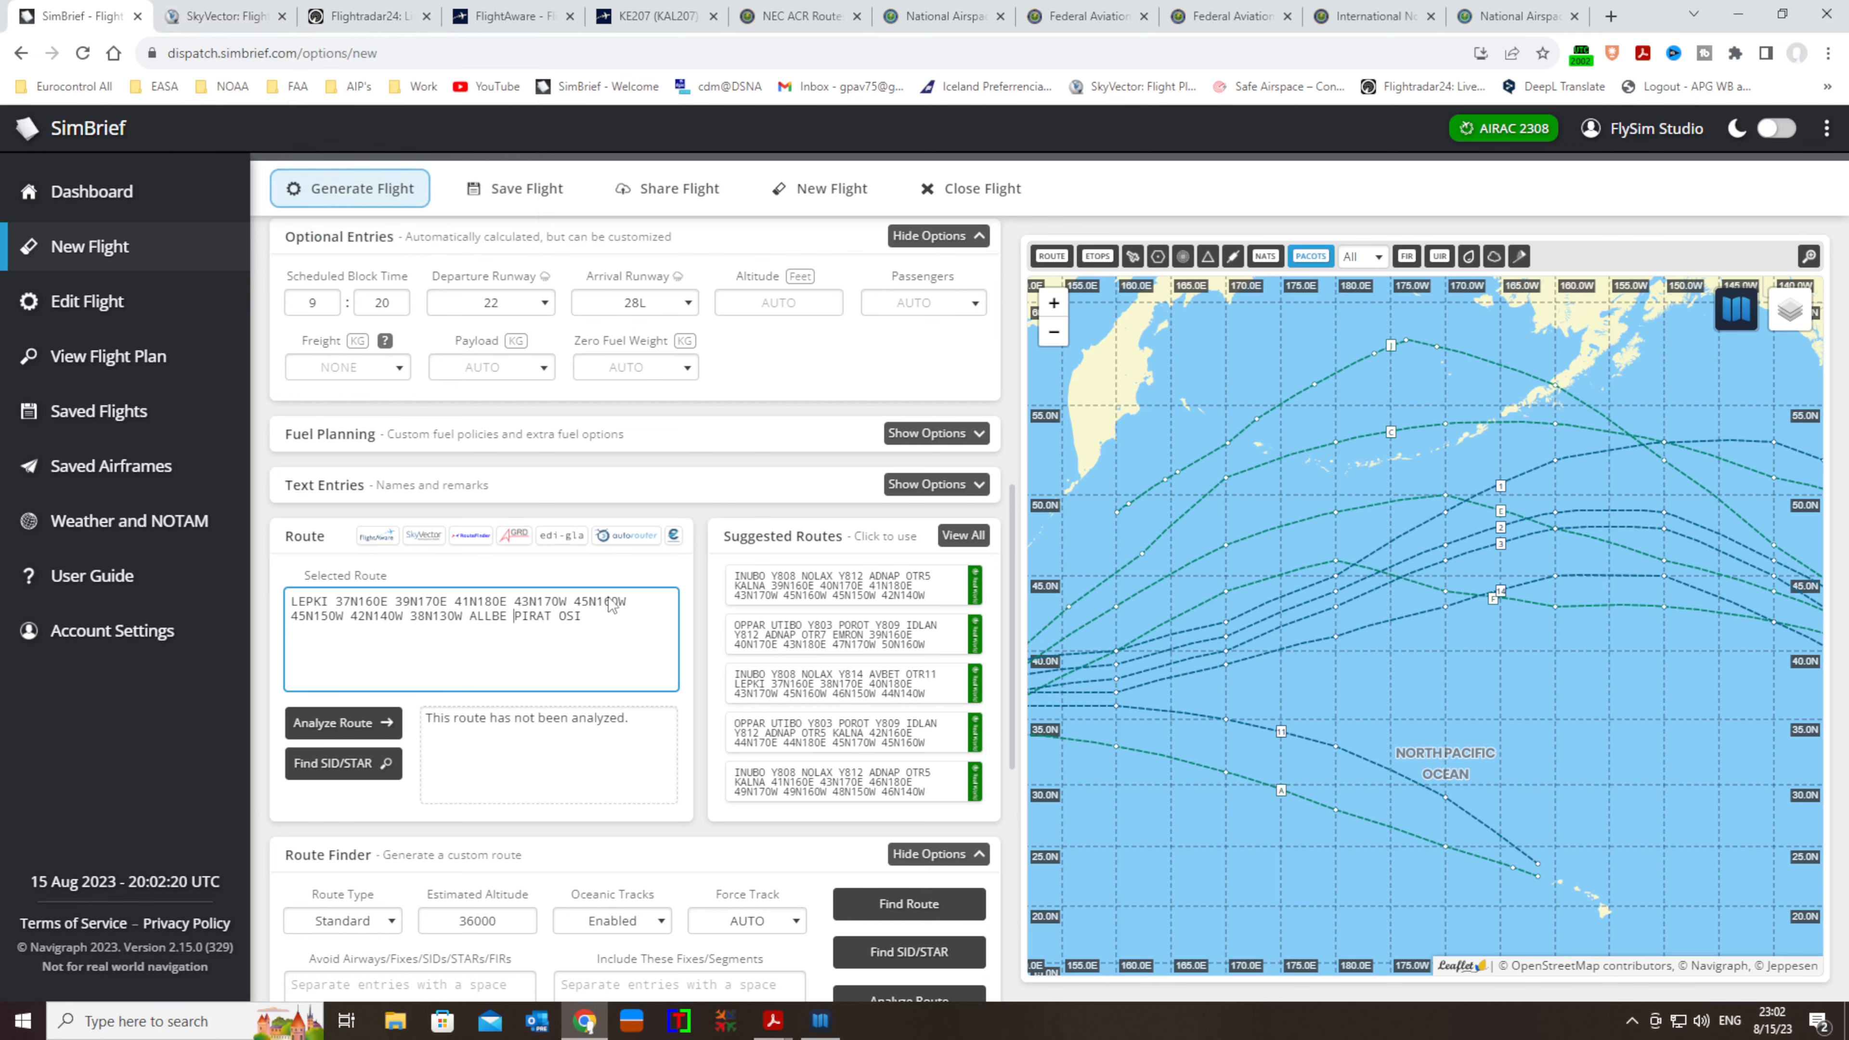
Switch to Navigraph Charts, search for airport RJTT and list its SID charts
{"action": "left_click", "coordinate": [819, 1020]}
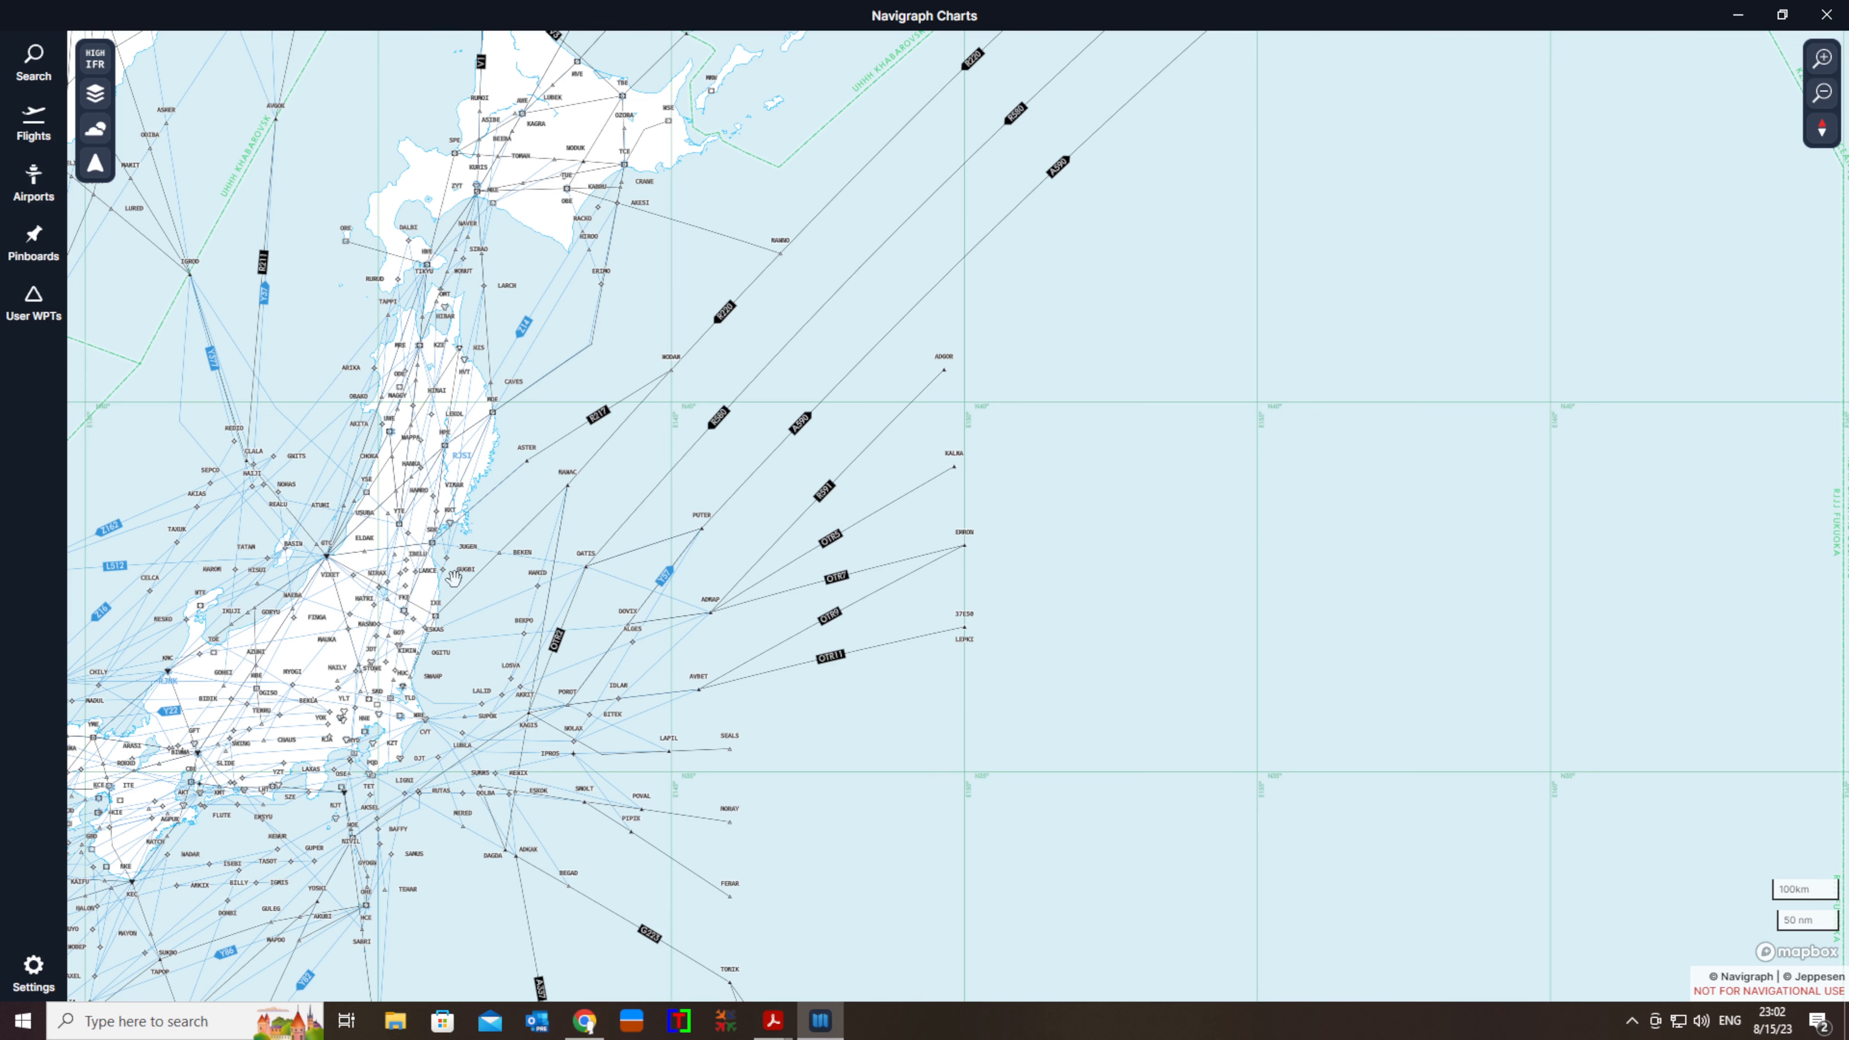
{"action": "left_click_drag", "start_coordinate": [400, 692], "coordinate": [753, 593]}
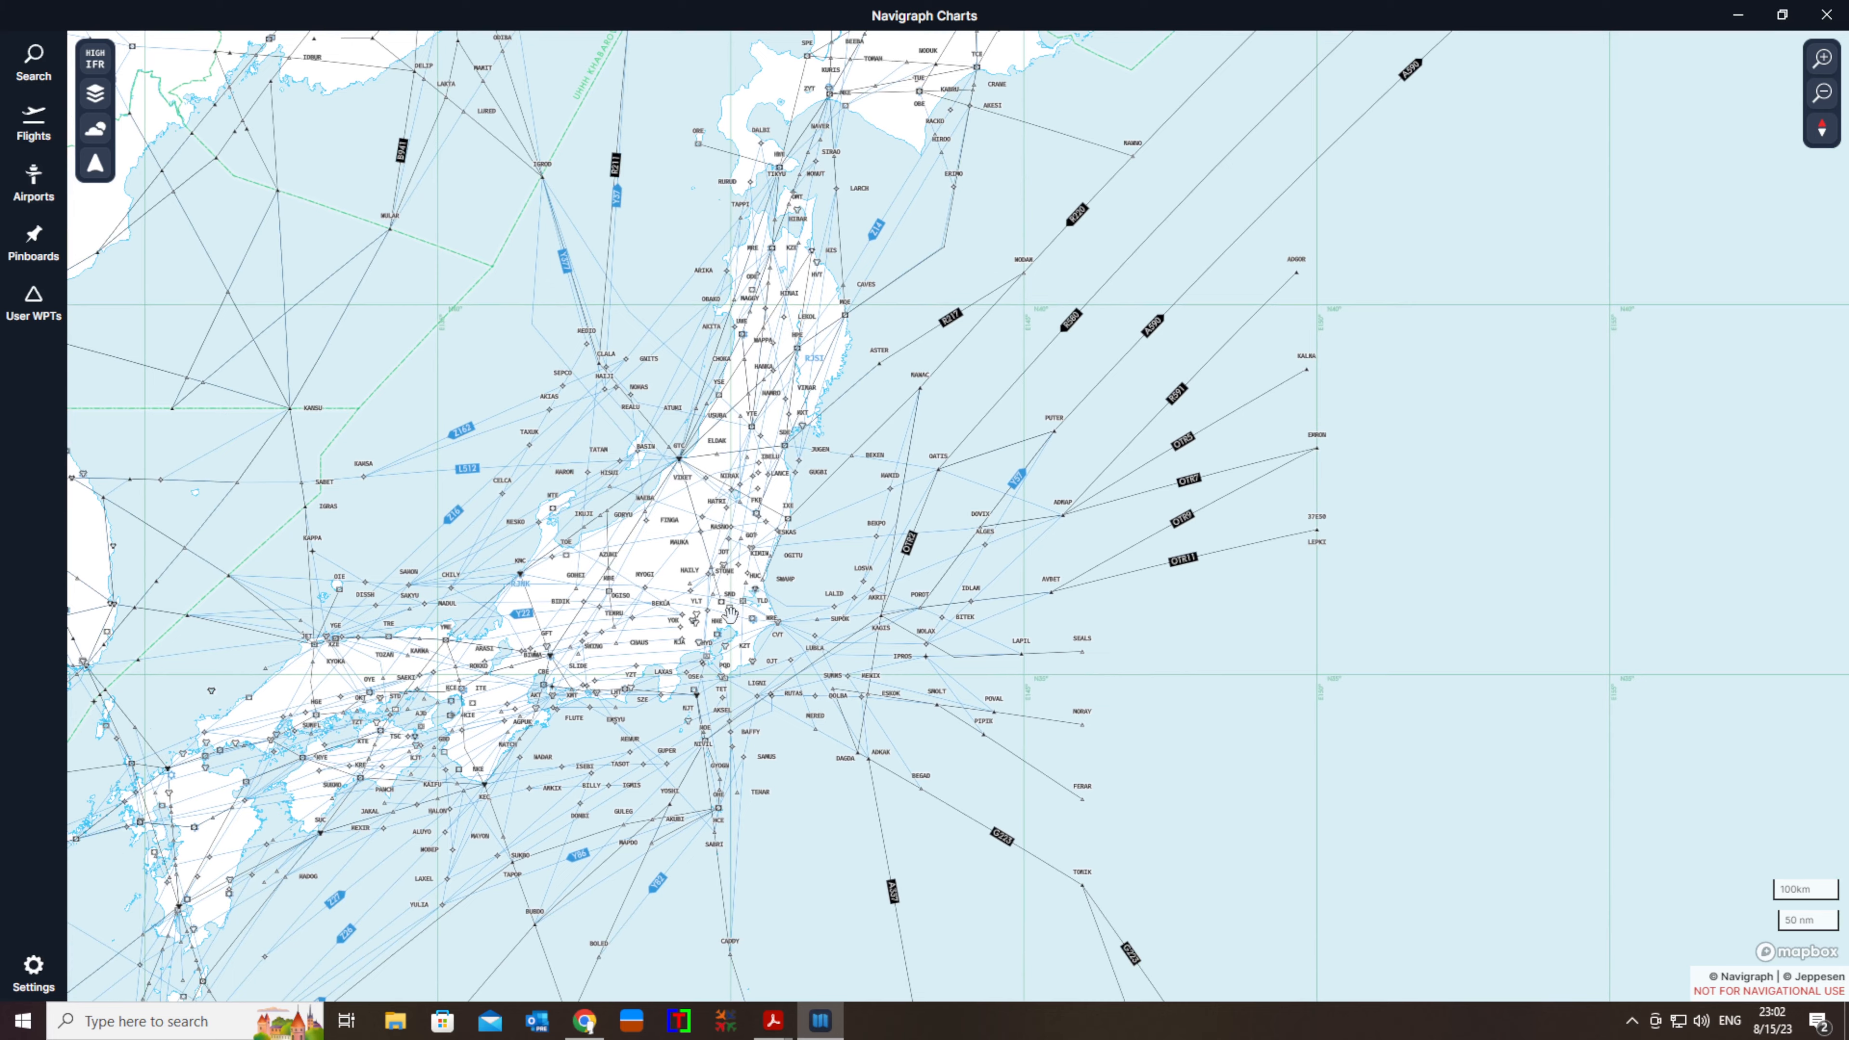
{"action": "scroll", "coordinate": [730, 614], "scroll_direction": "up", "scroll_amount": 2}
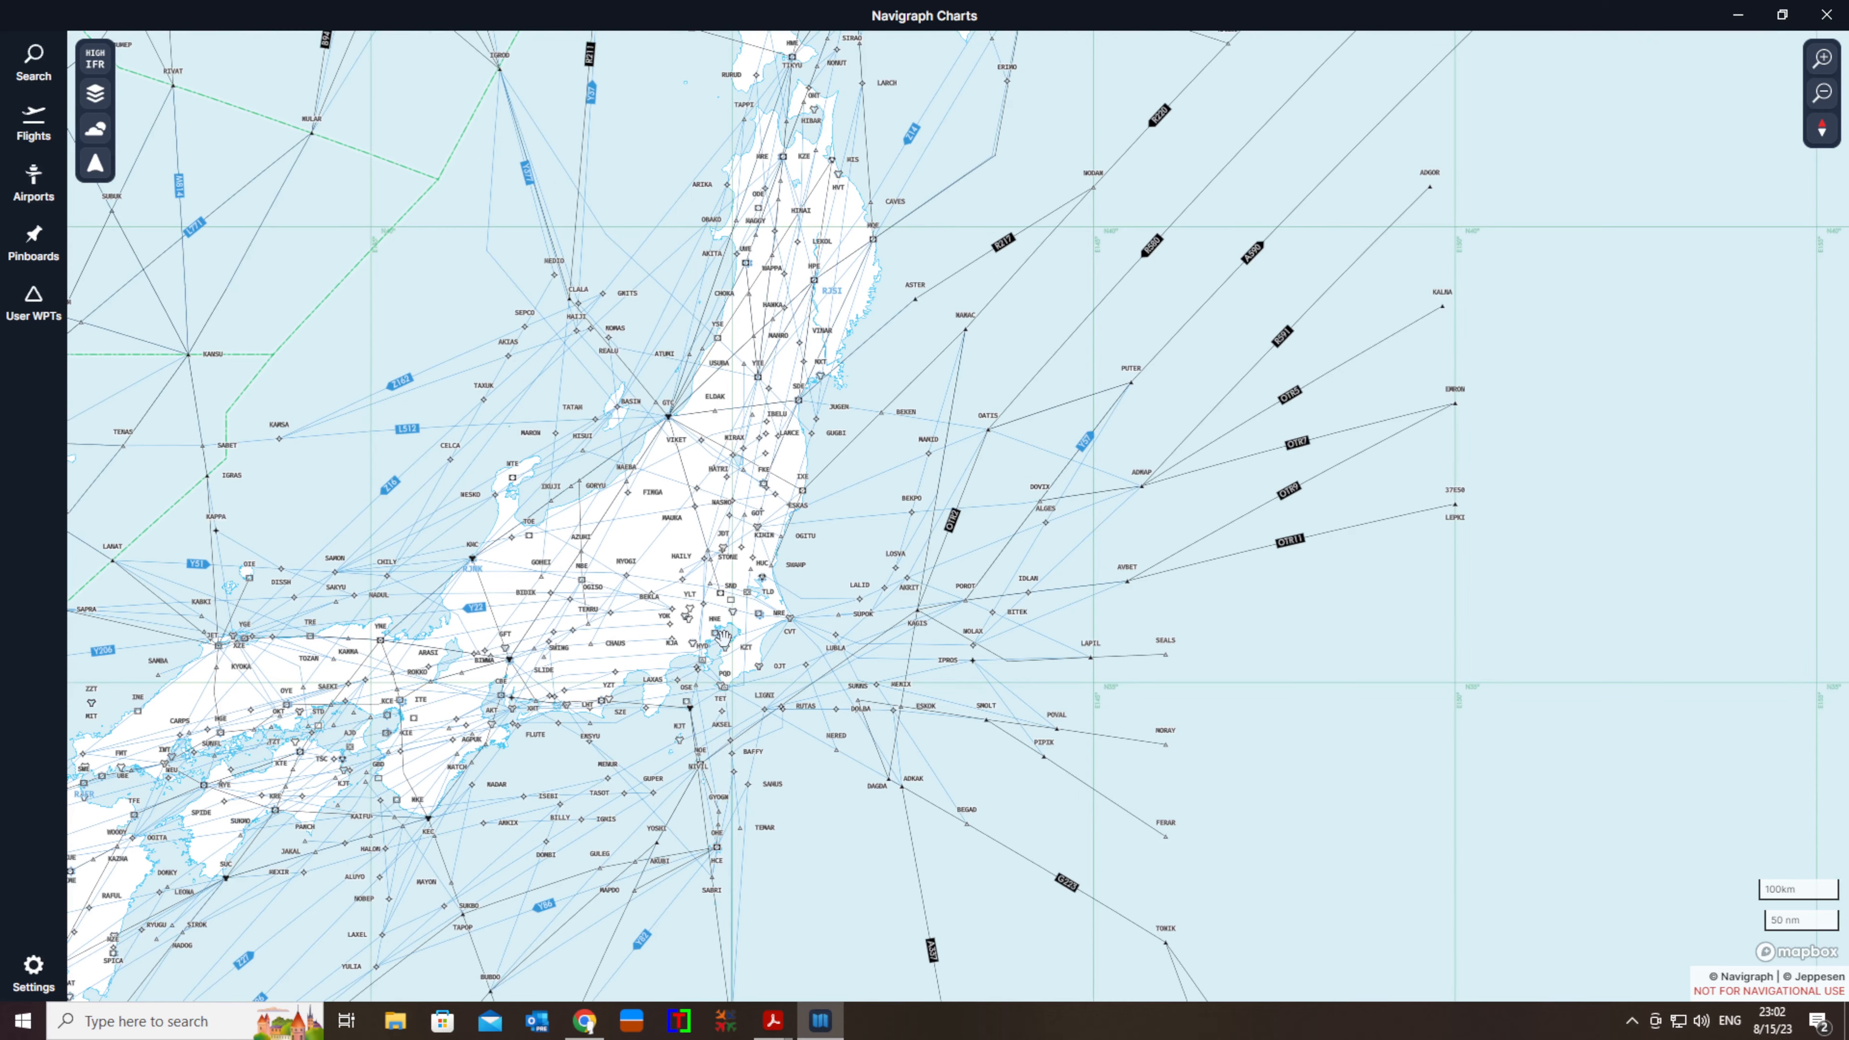
{"action": "left_click", "coordinate": [58, 69]}
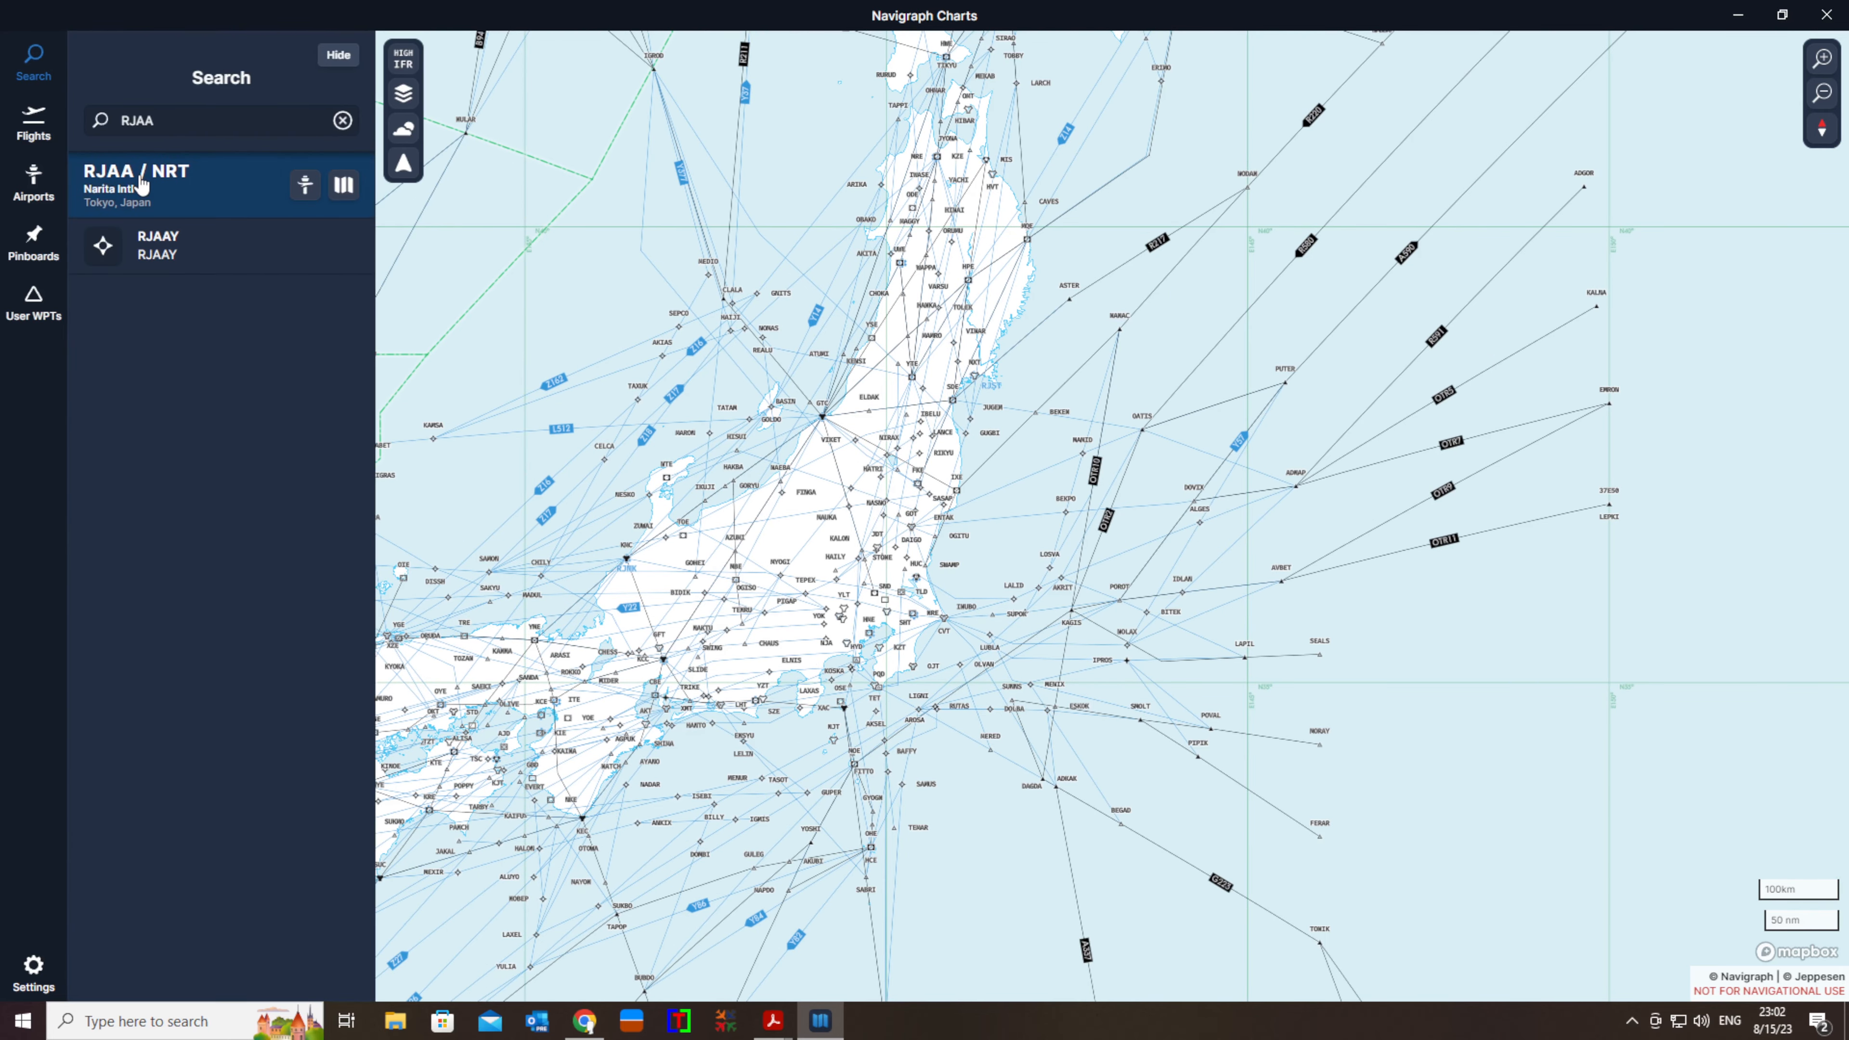
{"action": "left_click", "coordinate": [160, 122]}
{"action": "key", "text": "BackSpace"}
{"action": "key", "text": "BackSpace"}
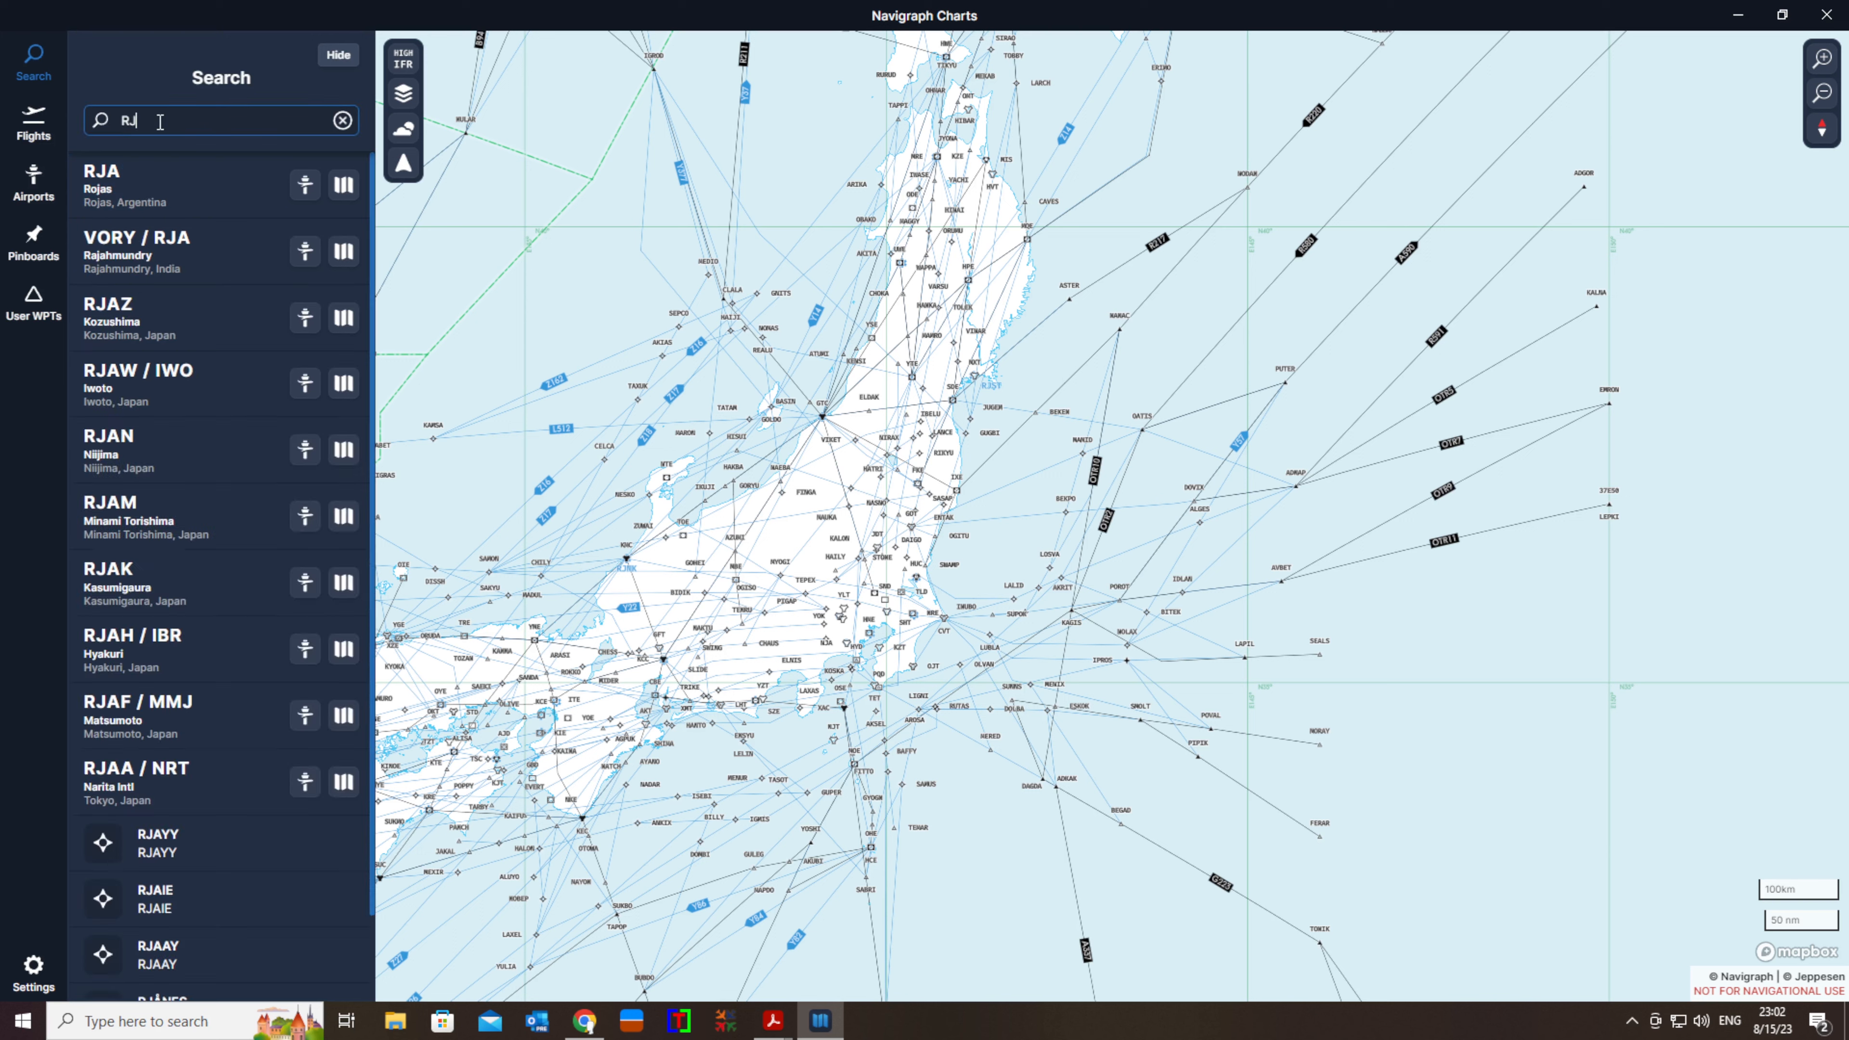
{"action": "type", "text": "TT"}
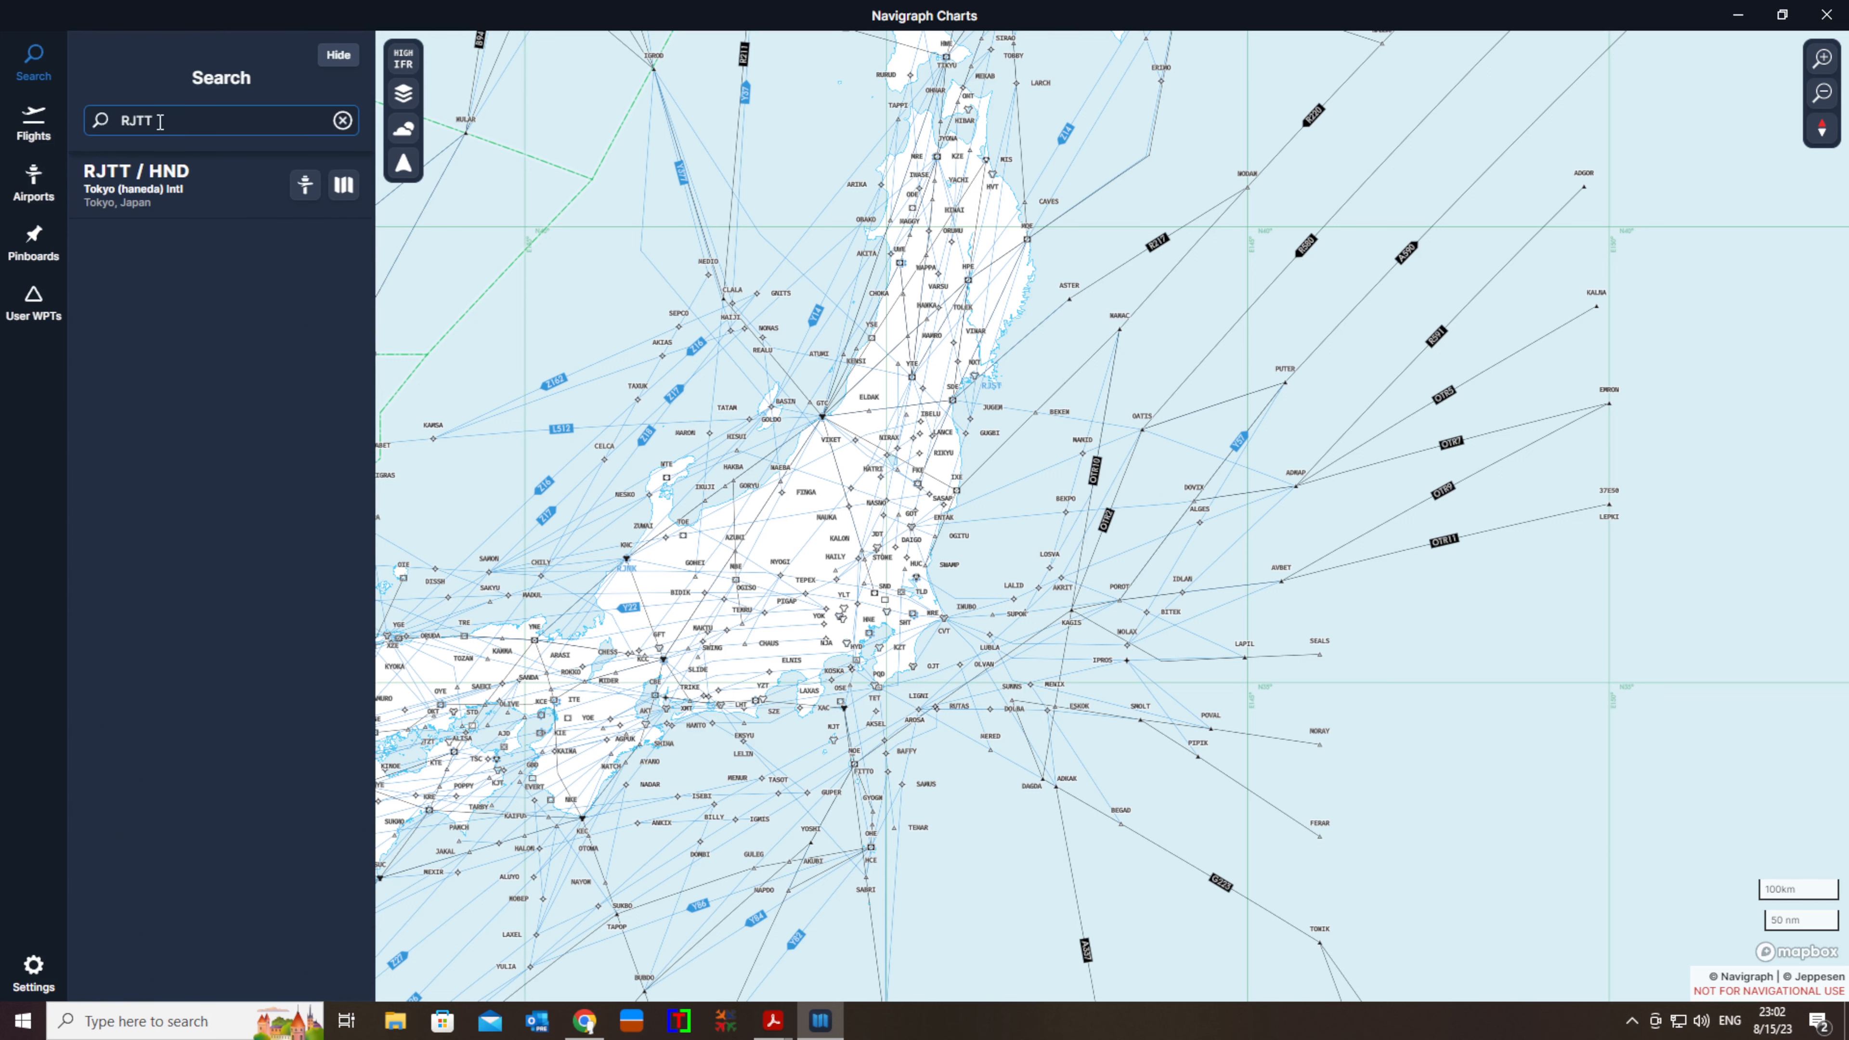
{"action": "left_click", "coordinate": [305, 179]}
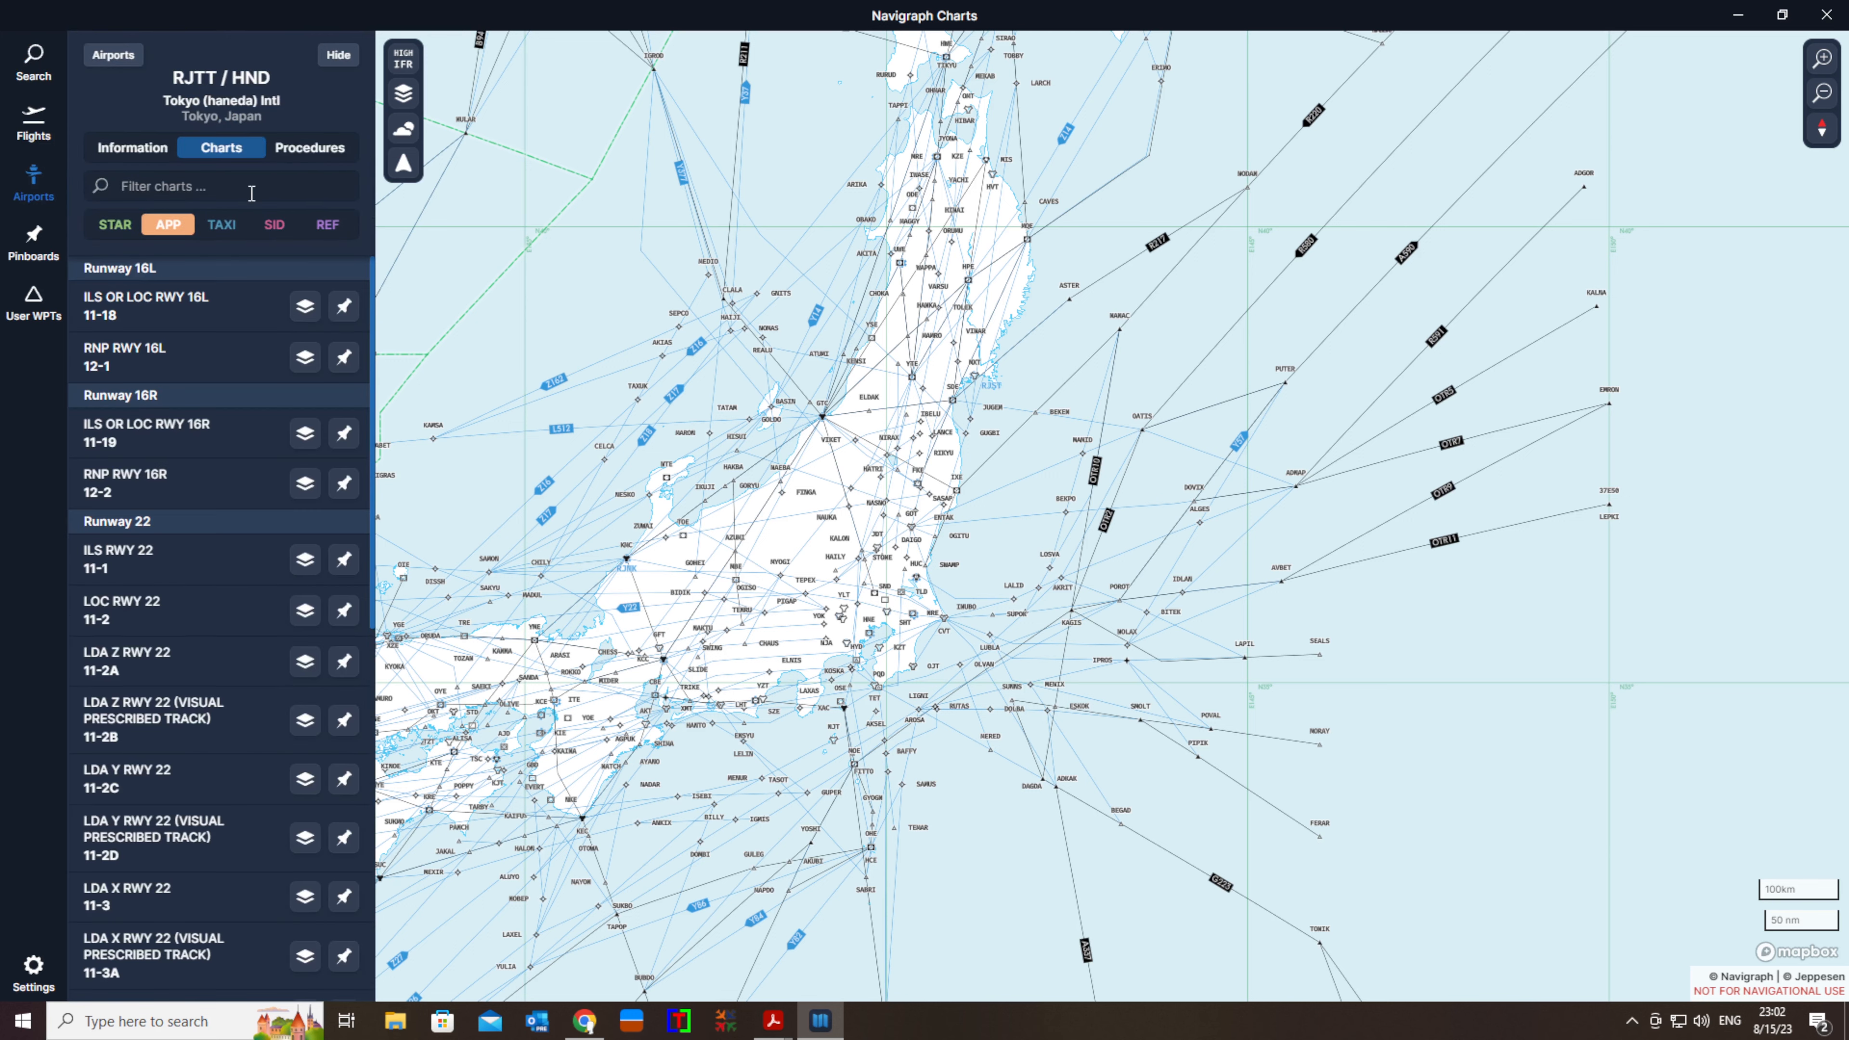
{"action": "left_click", "coordinate": [280, 226]}
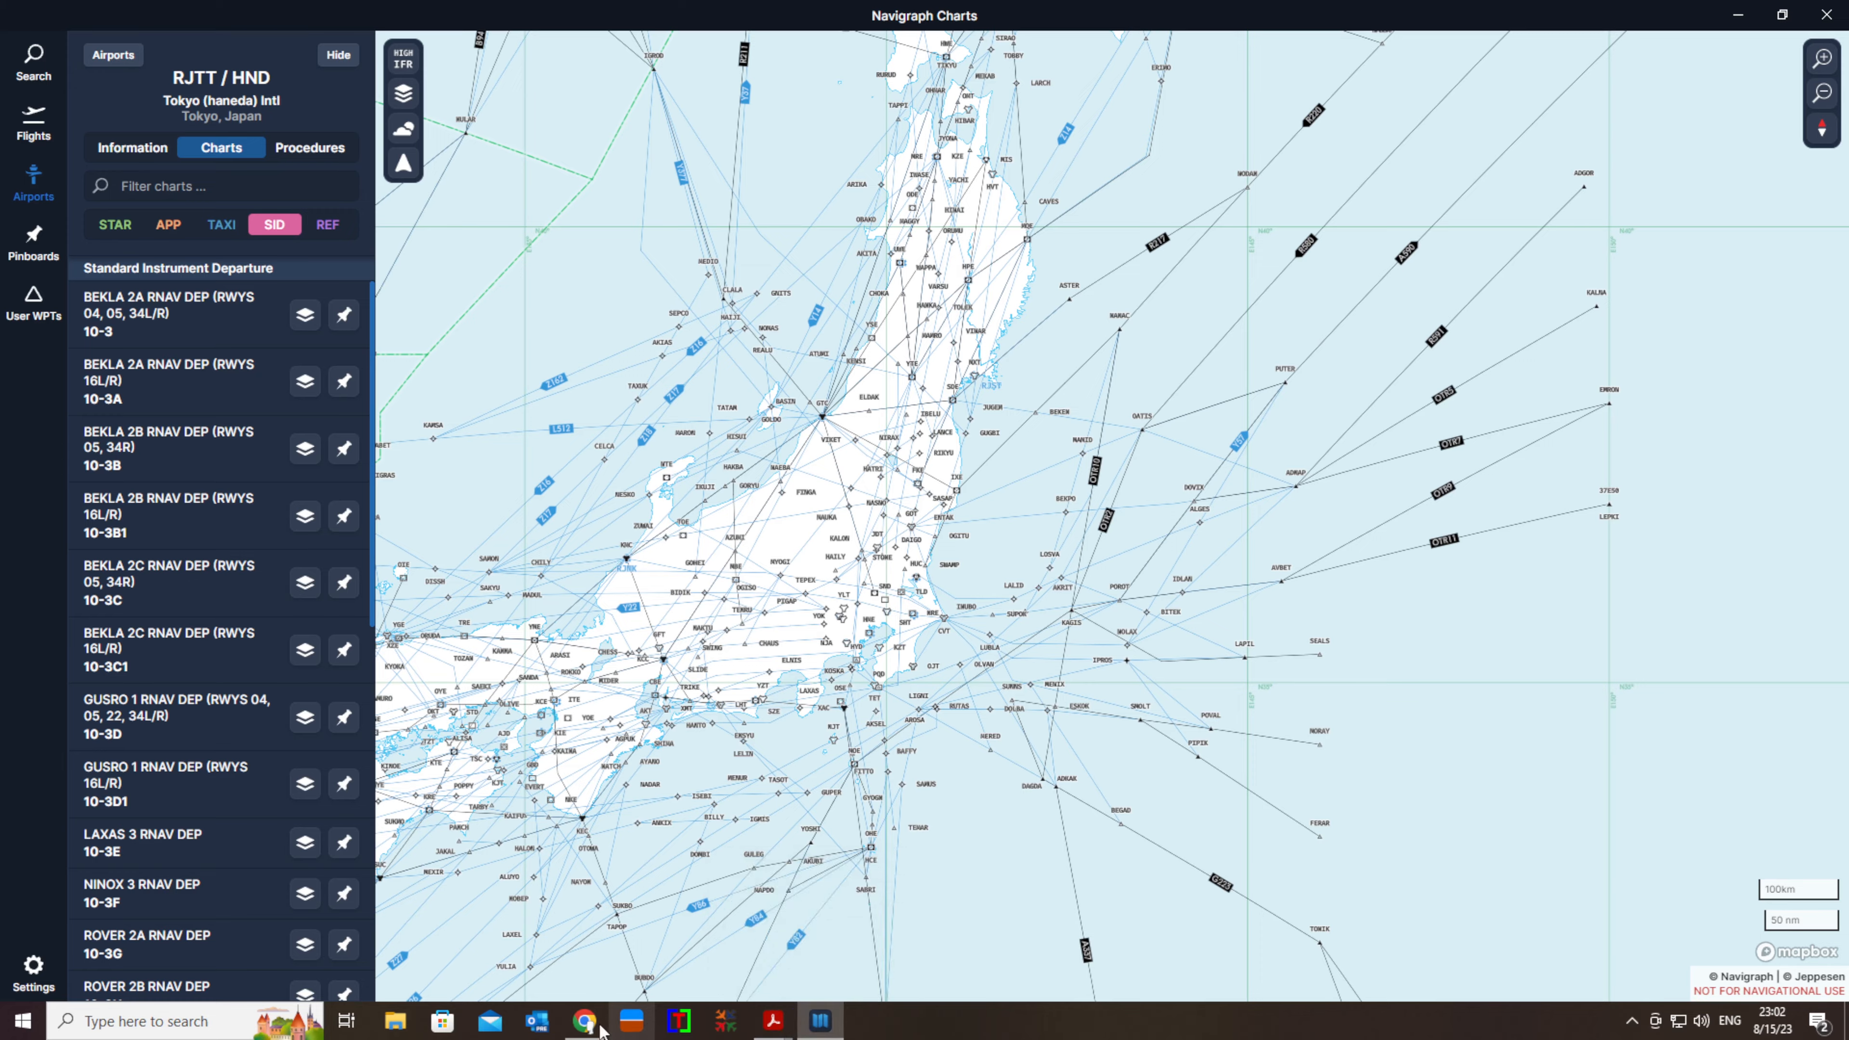
Check the start of SimBrief's selected route, and trace airway OTR11 east of Tokyo on Navigraph's high IFR map
{"action": "left_click", "coordinate": [583, 1027]}
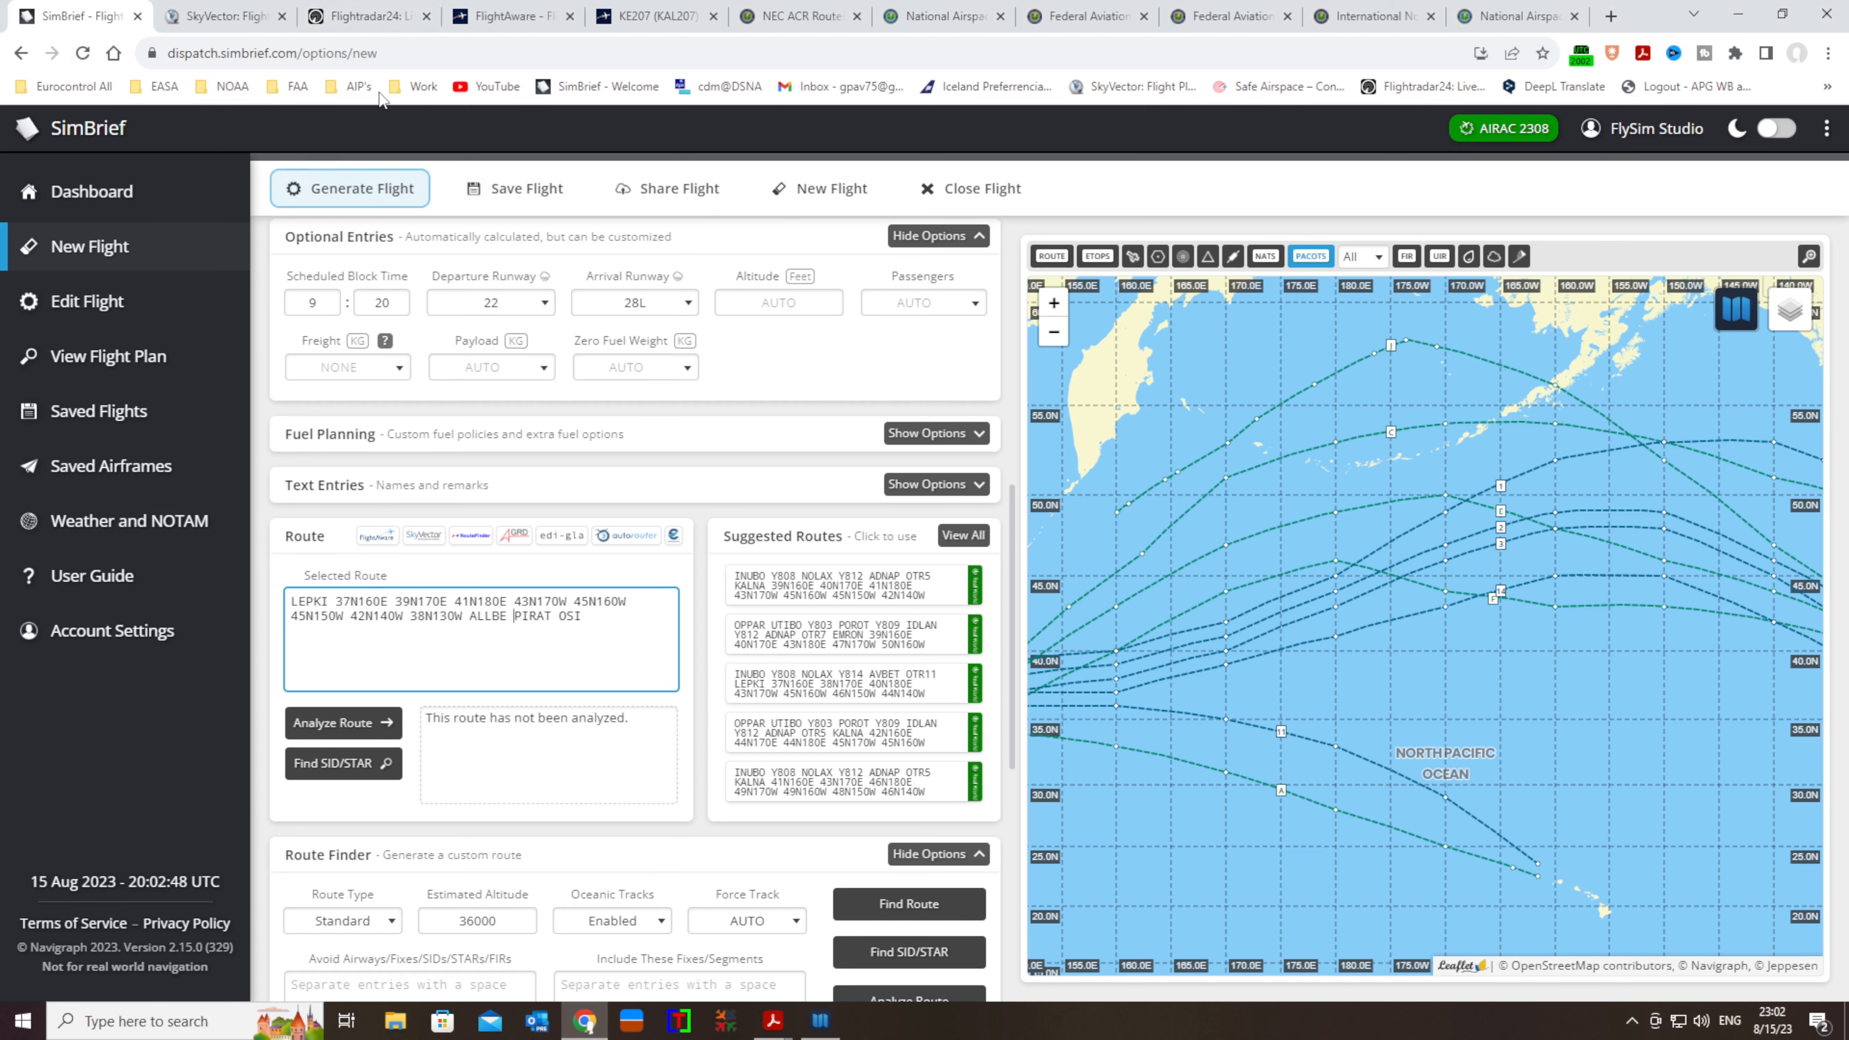
{"action": "left_click", "coordinate": [821, 1020]}
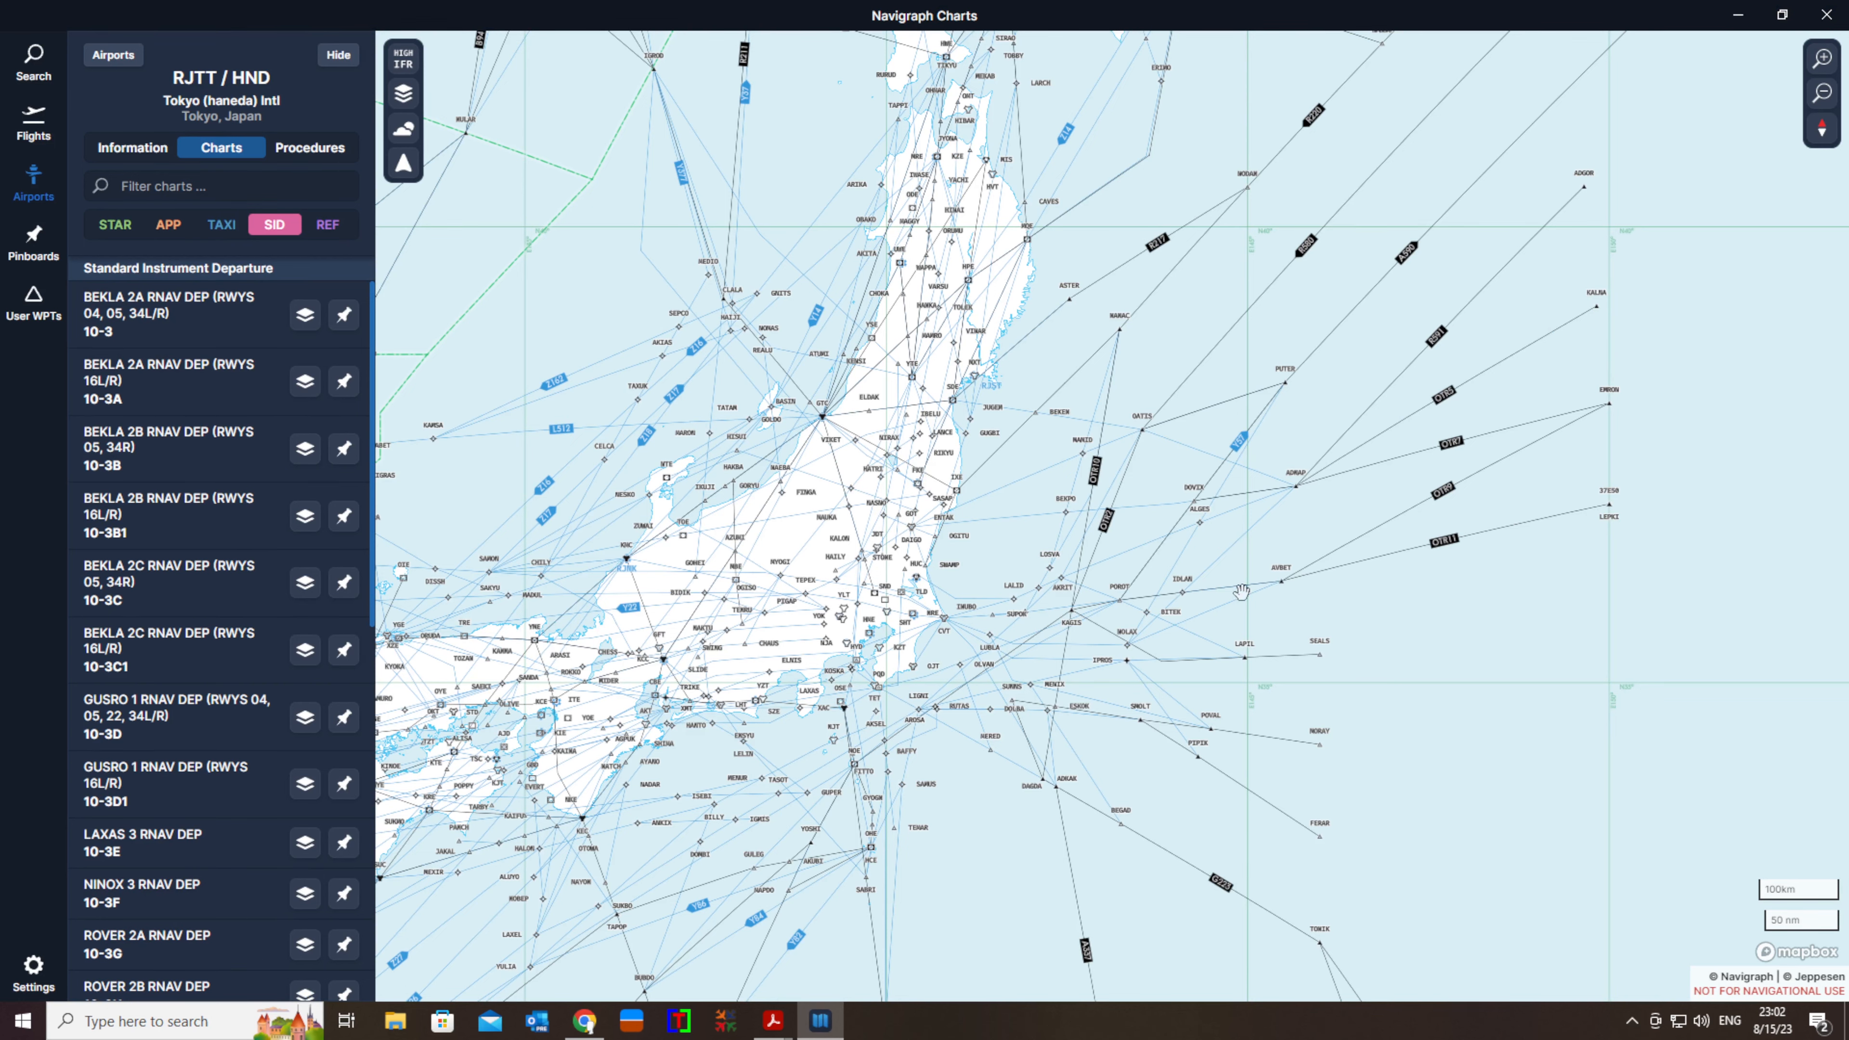
{"action": "scroll", "coordinate": [1185, 595], "scroll_direction": "up", "scroll_amount": 3}
{"action": "scroll", "coordinate": [1185, 595], "scroll_direction": "up", "scroll_amount": 1}
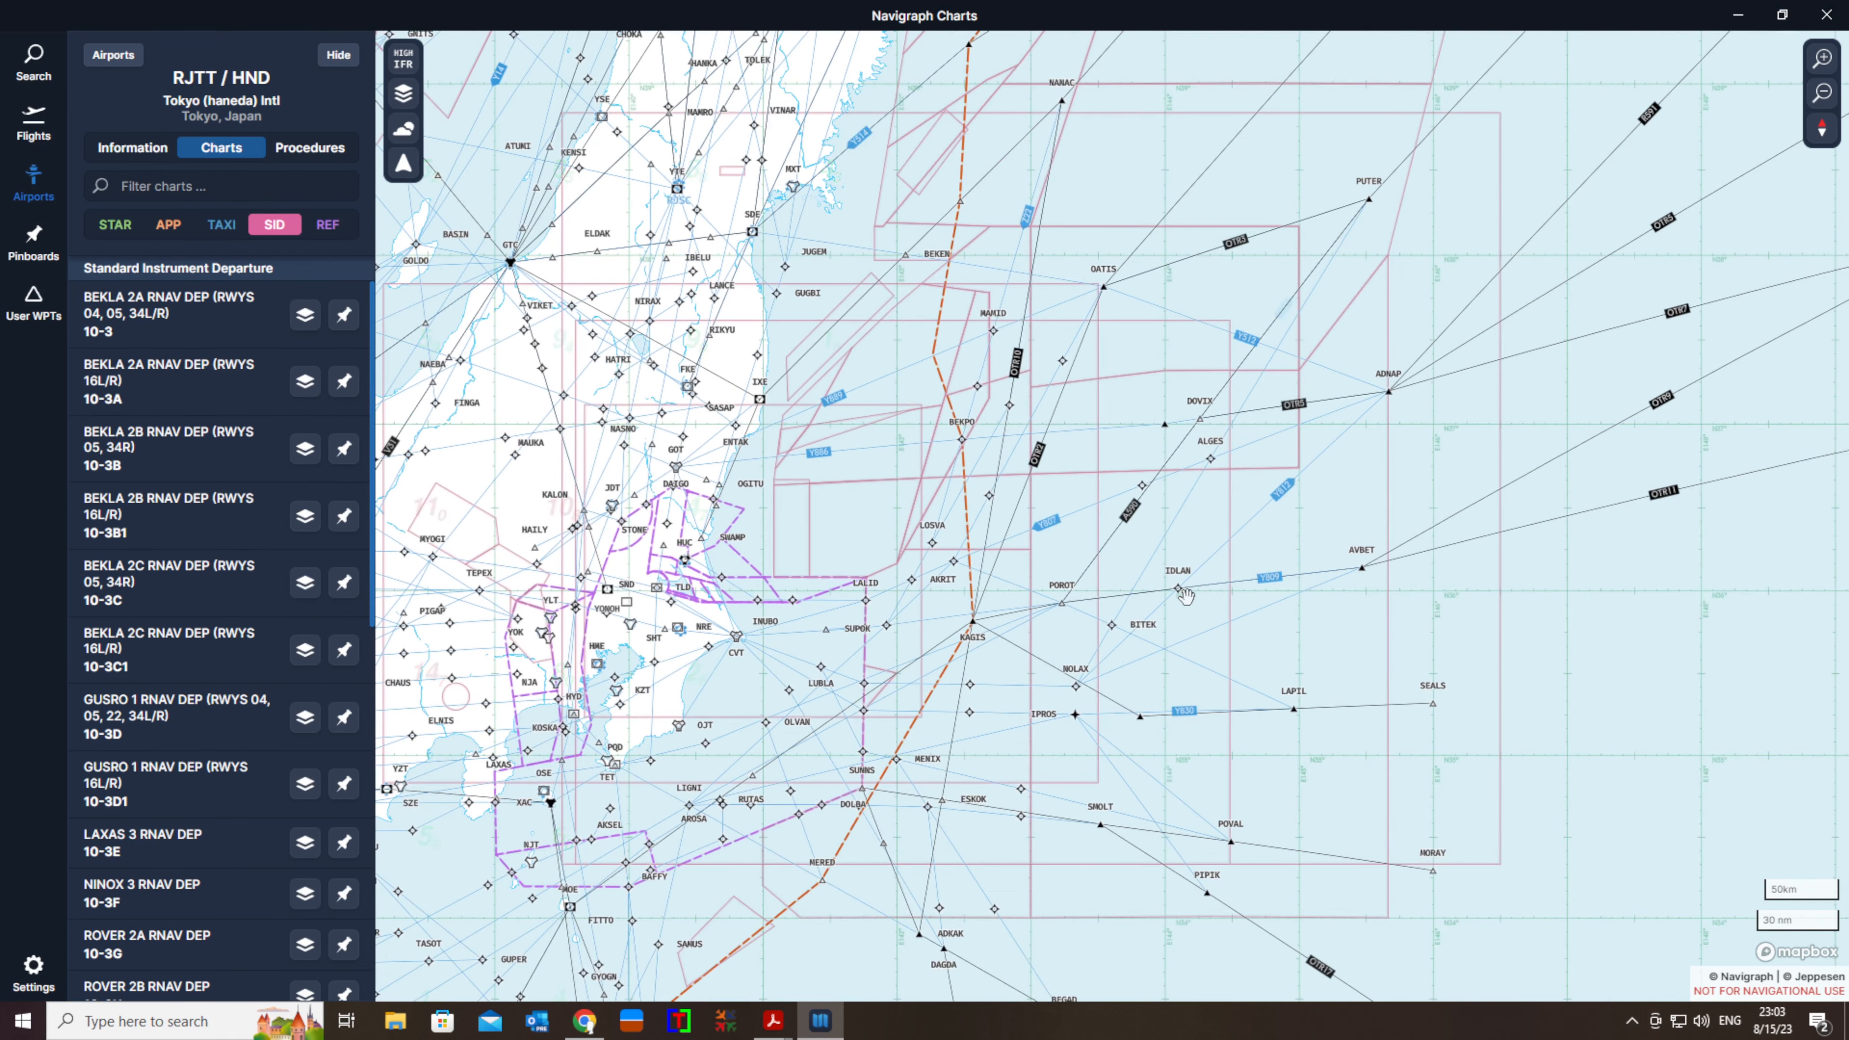
{"action": "scroll", "coordinate": [1185, 596], "scroll_direction": "up", "scroll_amount": 1}
{"action": "scroll", "coordinate": [1186, 596], "scroll_direction": "up", "scroll_amount": 2}
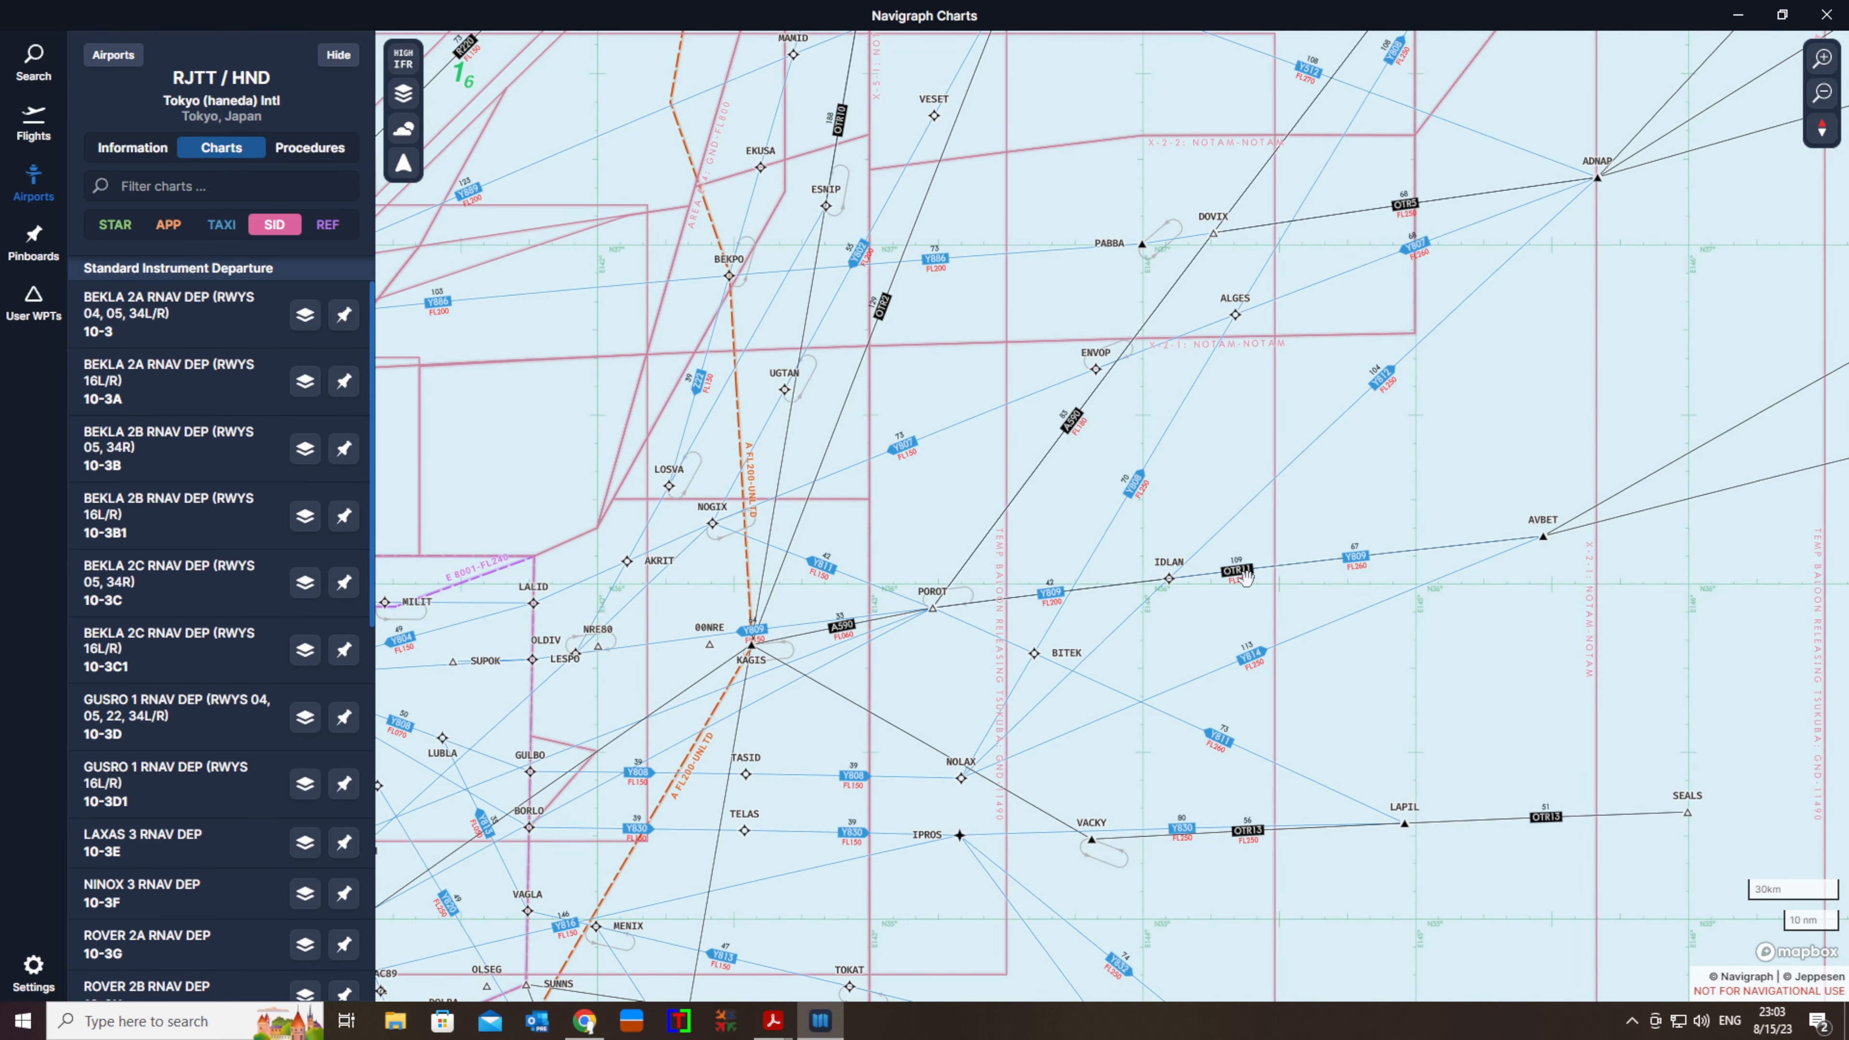
{"action": "left_click_drag", "start_coordinate": [1503, 636], "coordinate": [1011, 747]}
{"action": "scroll", "coordinate": [1322, 724], "scroll_direction": "down", "scroll_amount": 2}
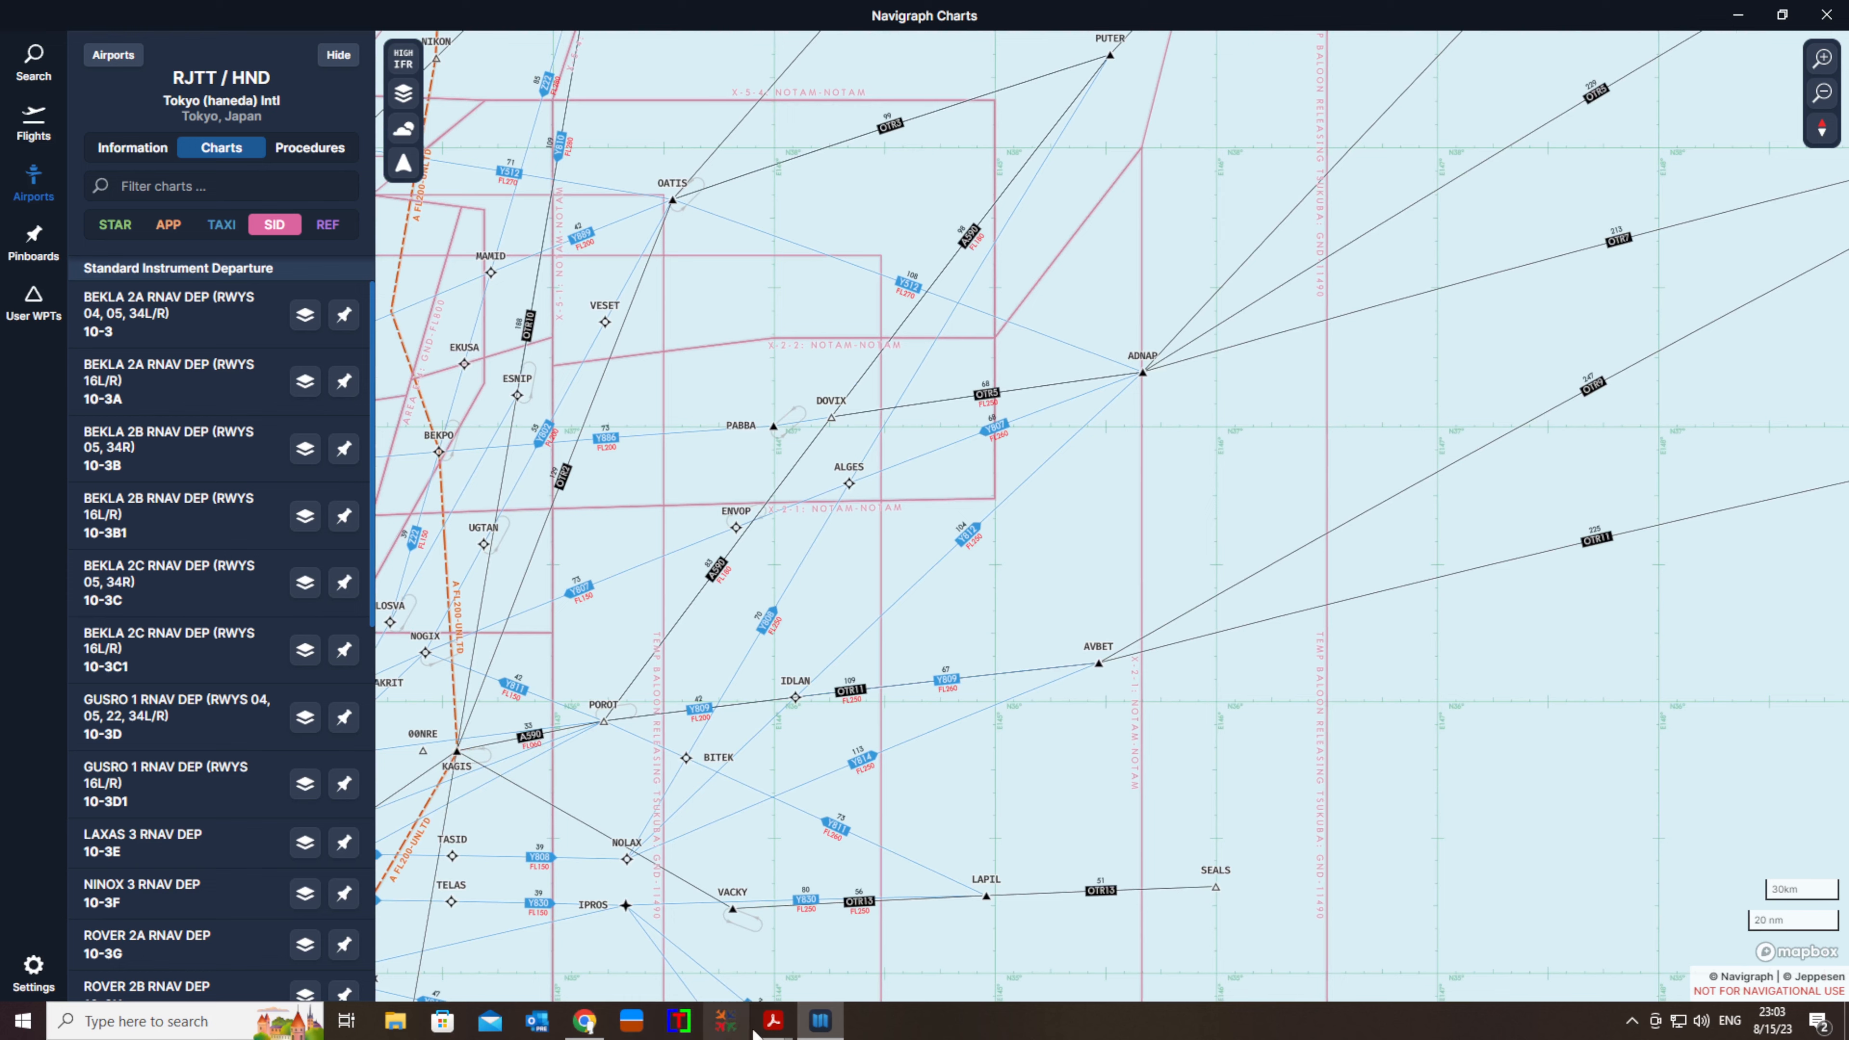
Insert IDLAN OTR11 before LEPKI in SimBrief's selected route, checking the waypoint name against the Navigraph map
{"action": "left_click", "coordinate": [584, 1021]}
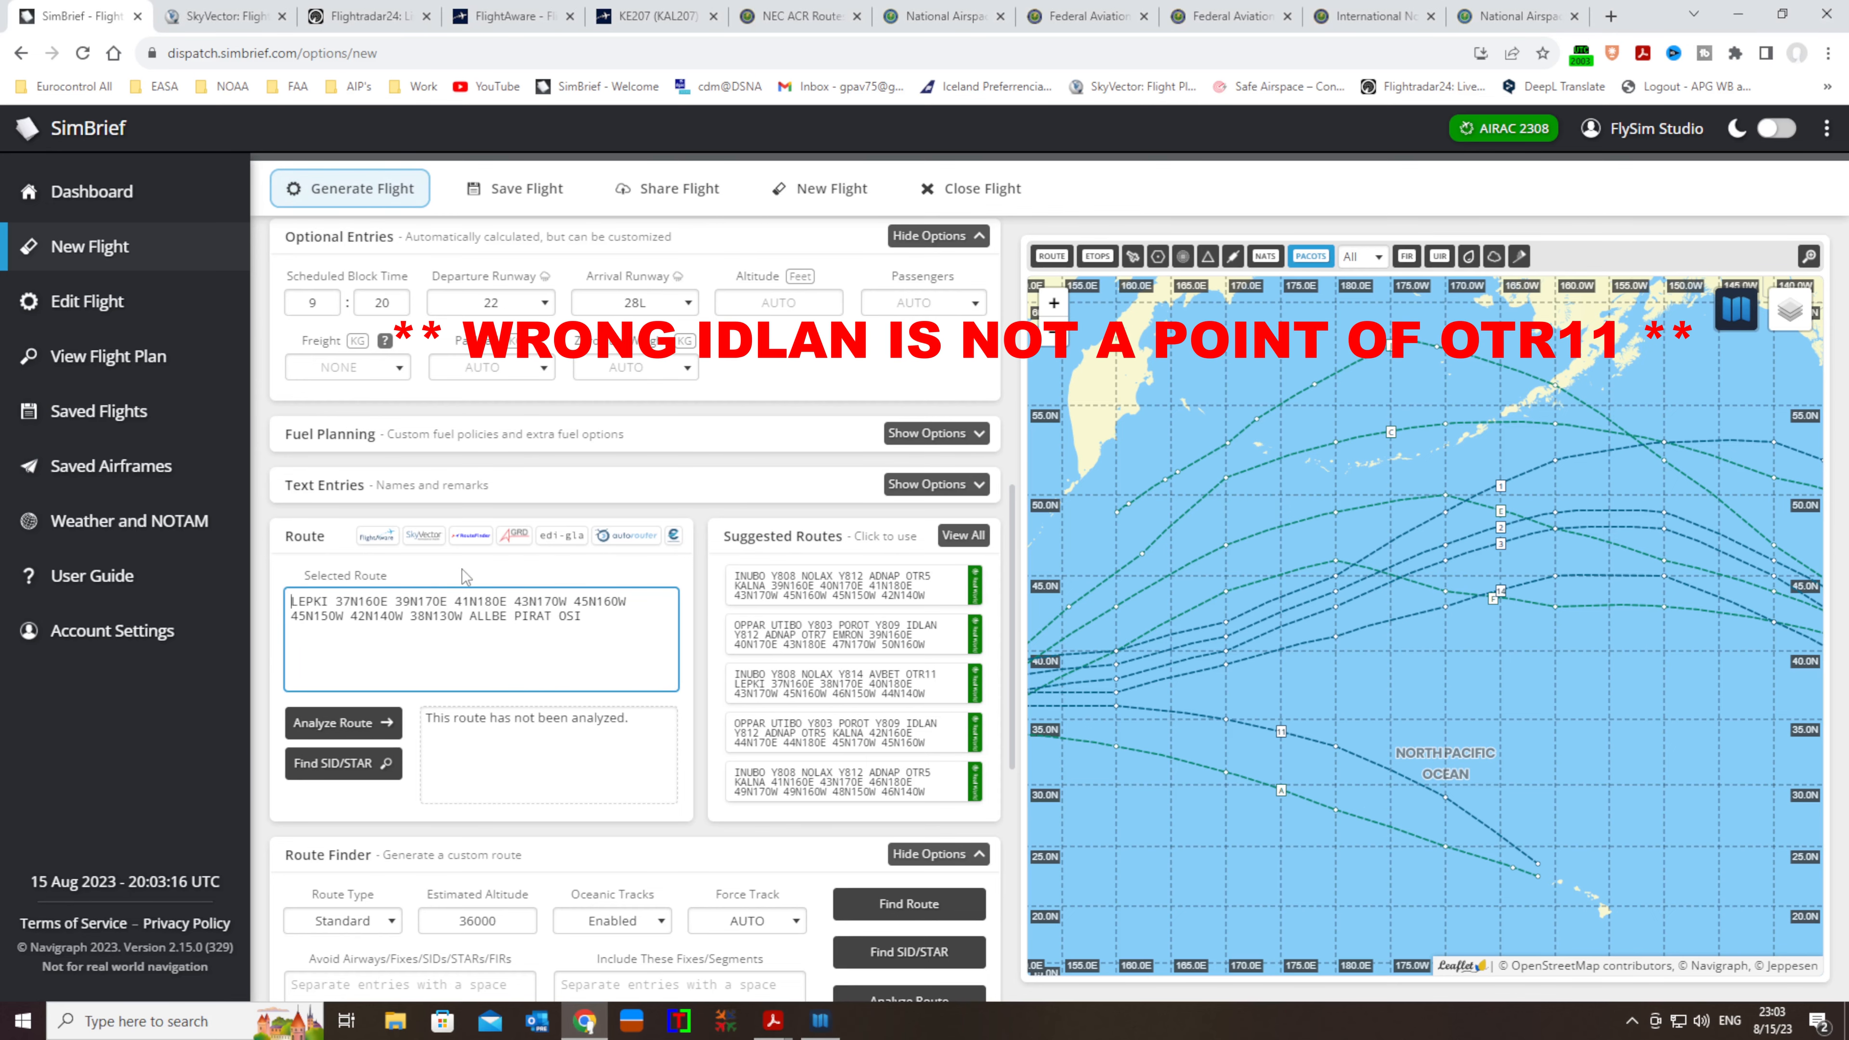
{"action": "type", "text": "IN"}
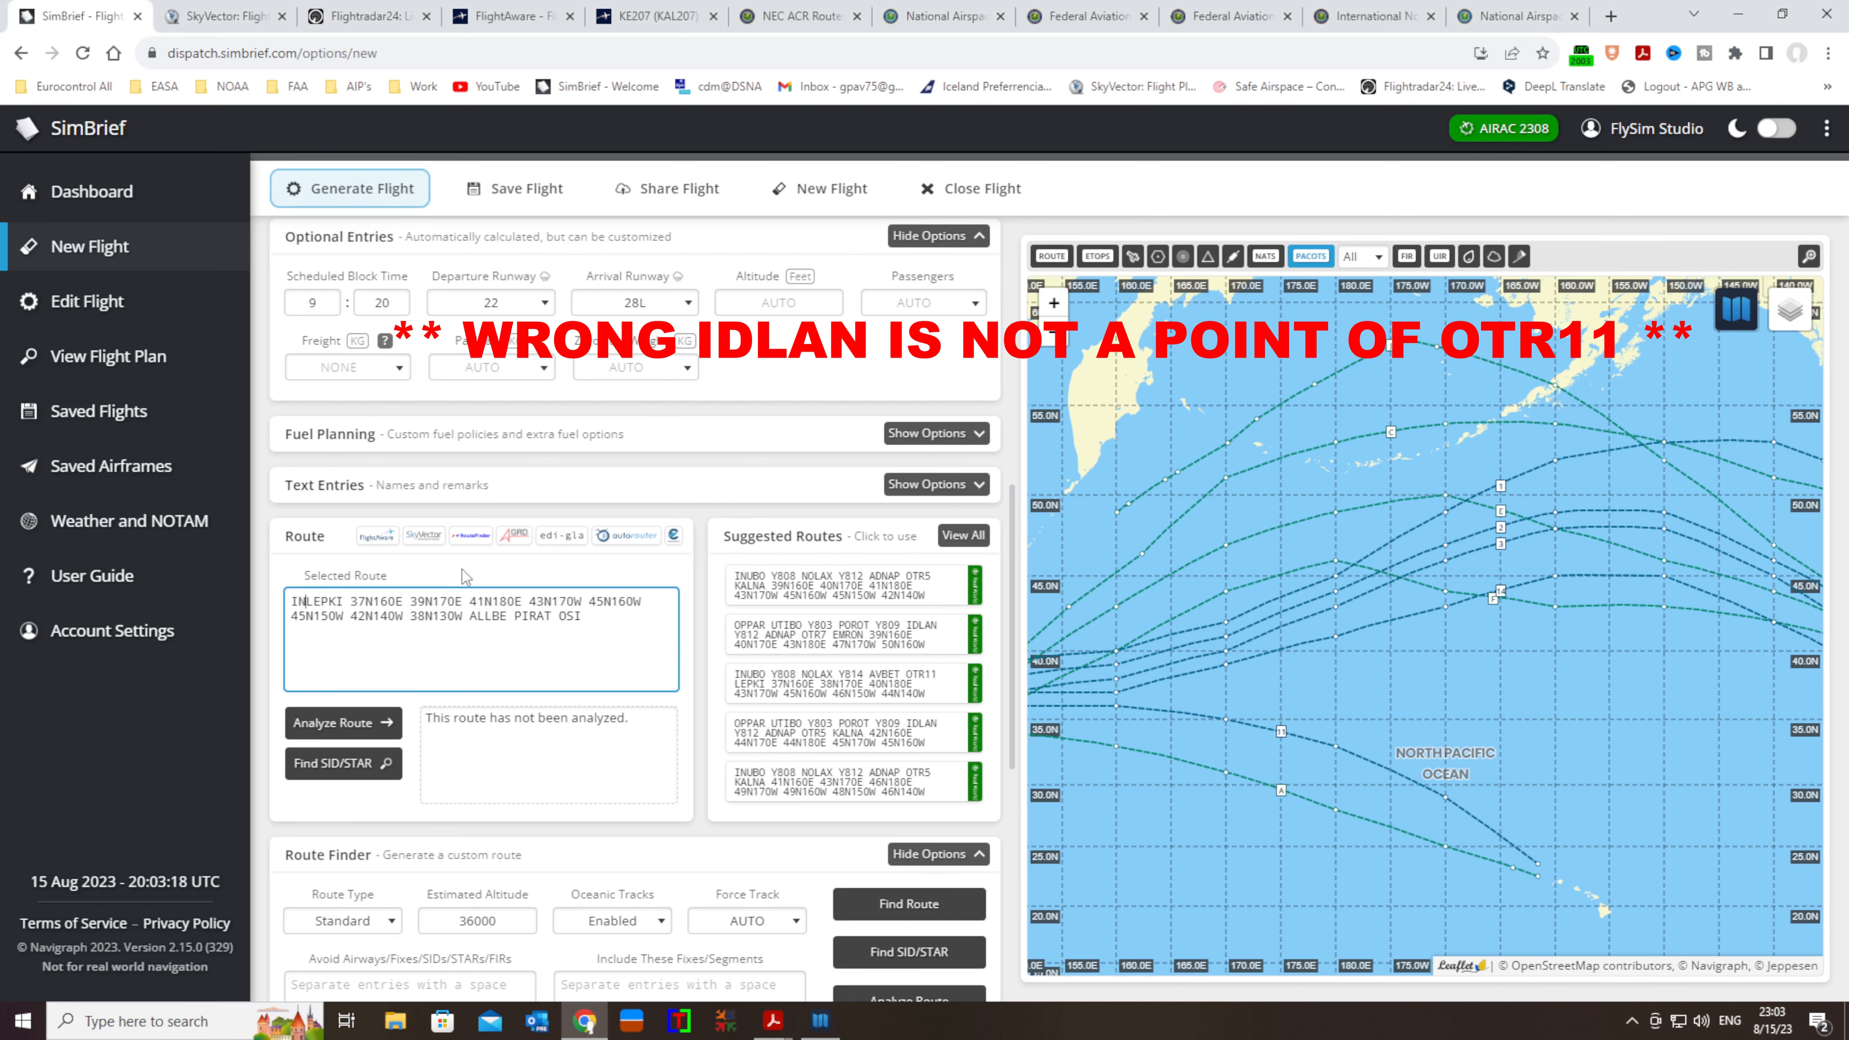
{"action": "left_click", "coordinate": [819, 1020]}
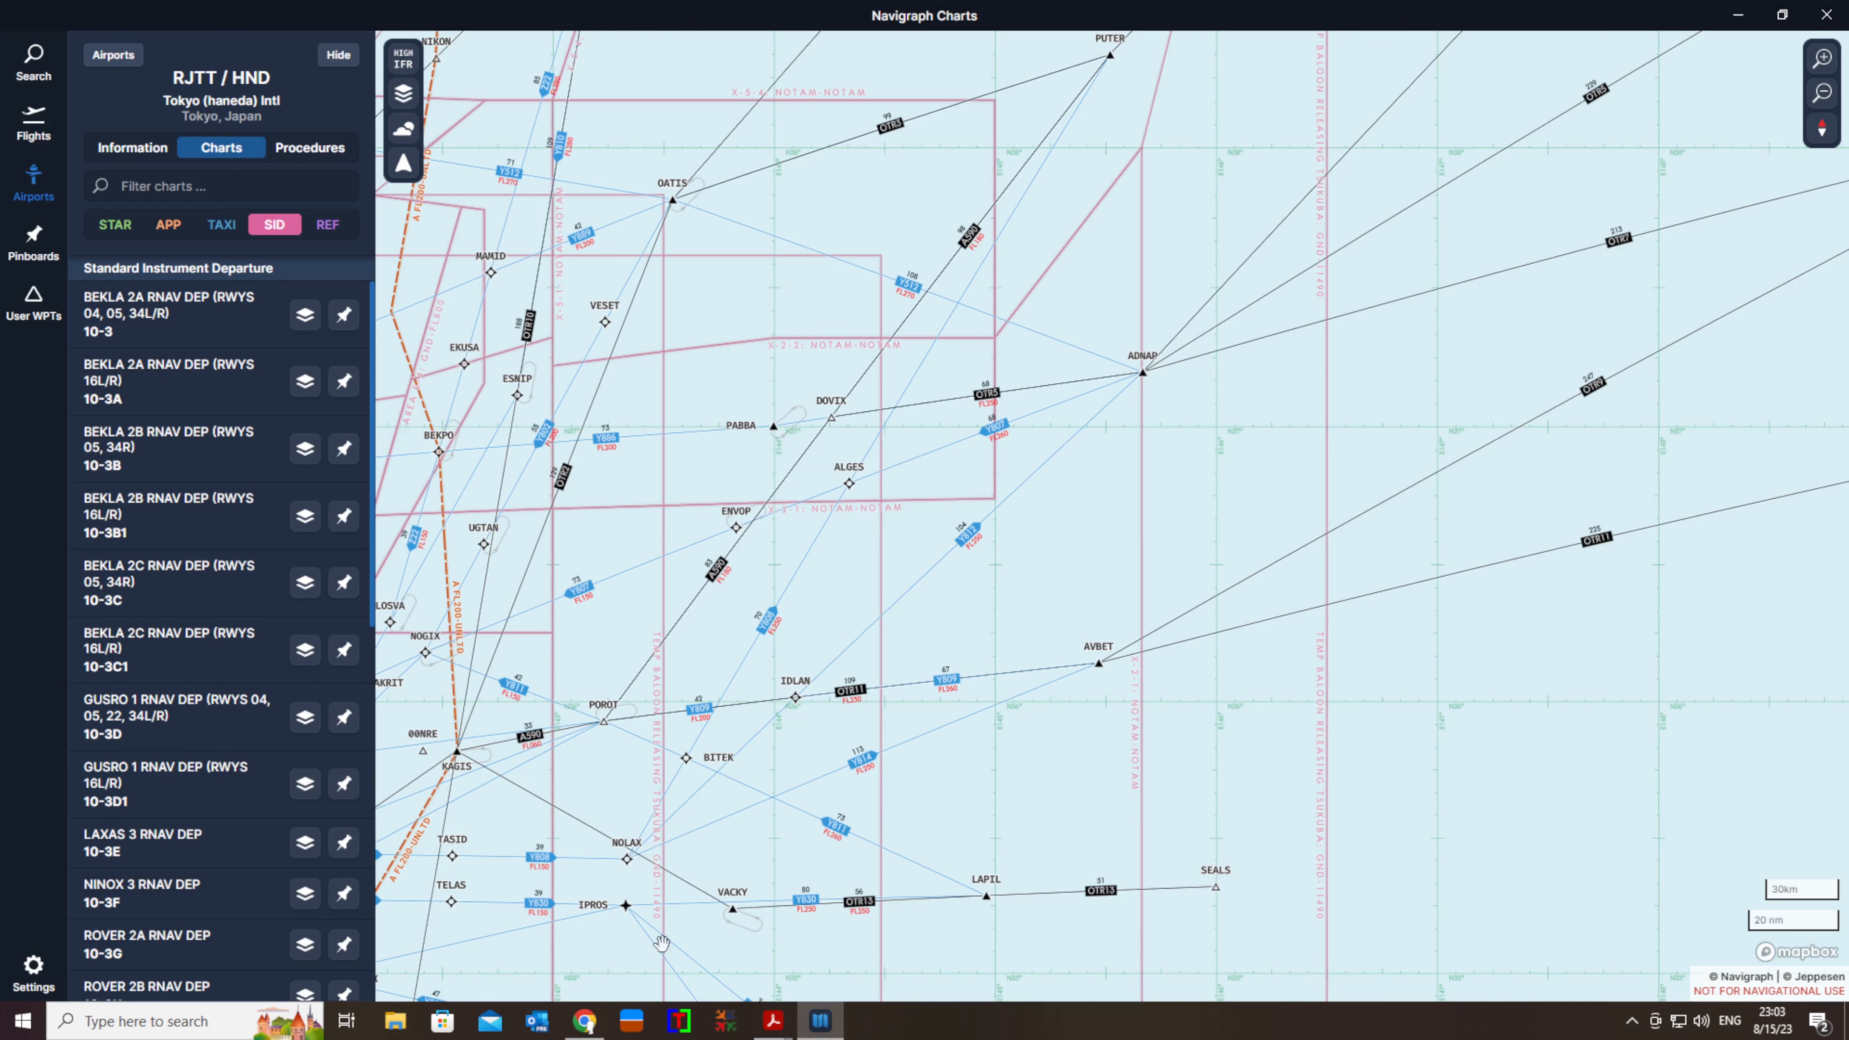
{"action": "mouse_move", "coordinate": [818, 1030]}
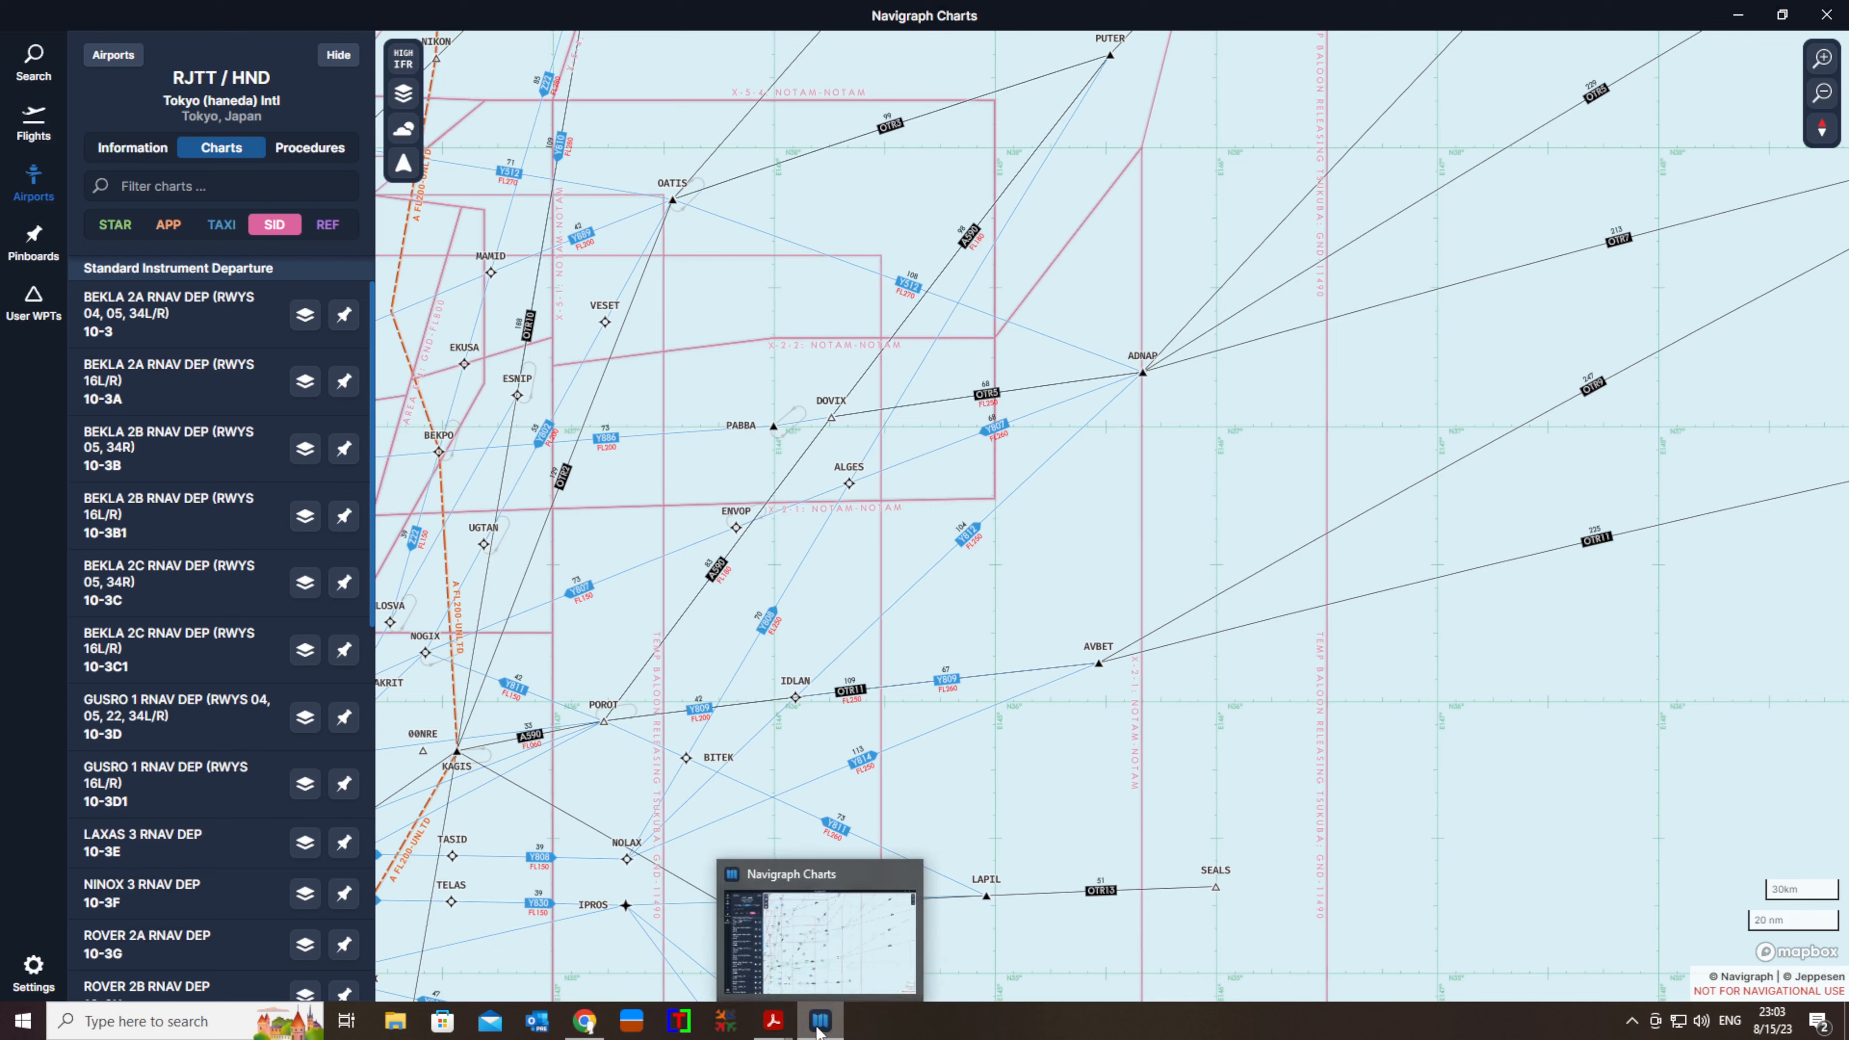
{"action": "left_click", "coordinate": [587, 1028]}
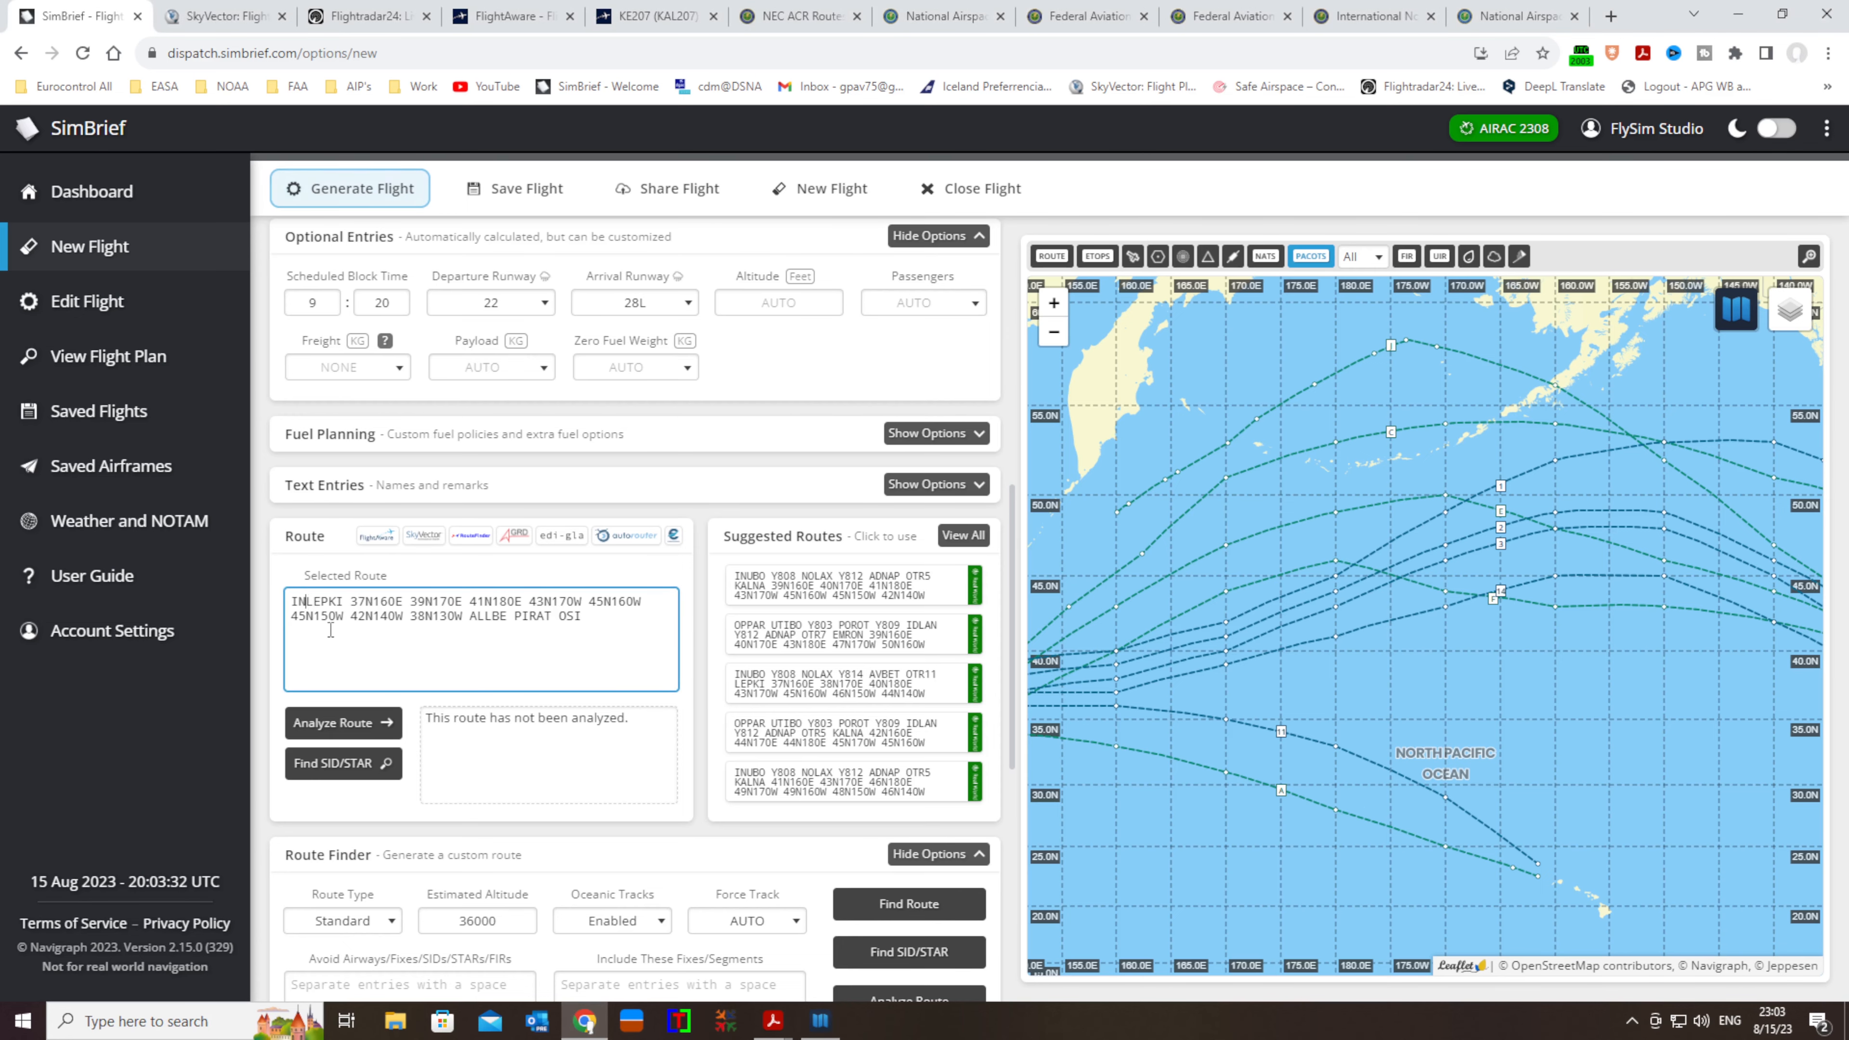
{"action": "key", "text": "BackSpace"}
{"action": "type", "text": "DL"}
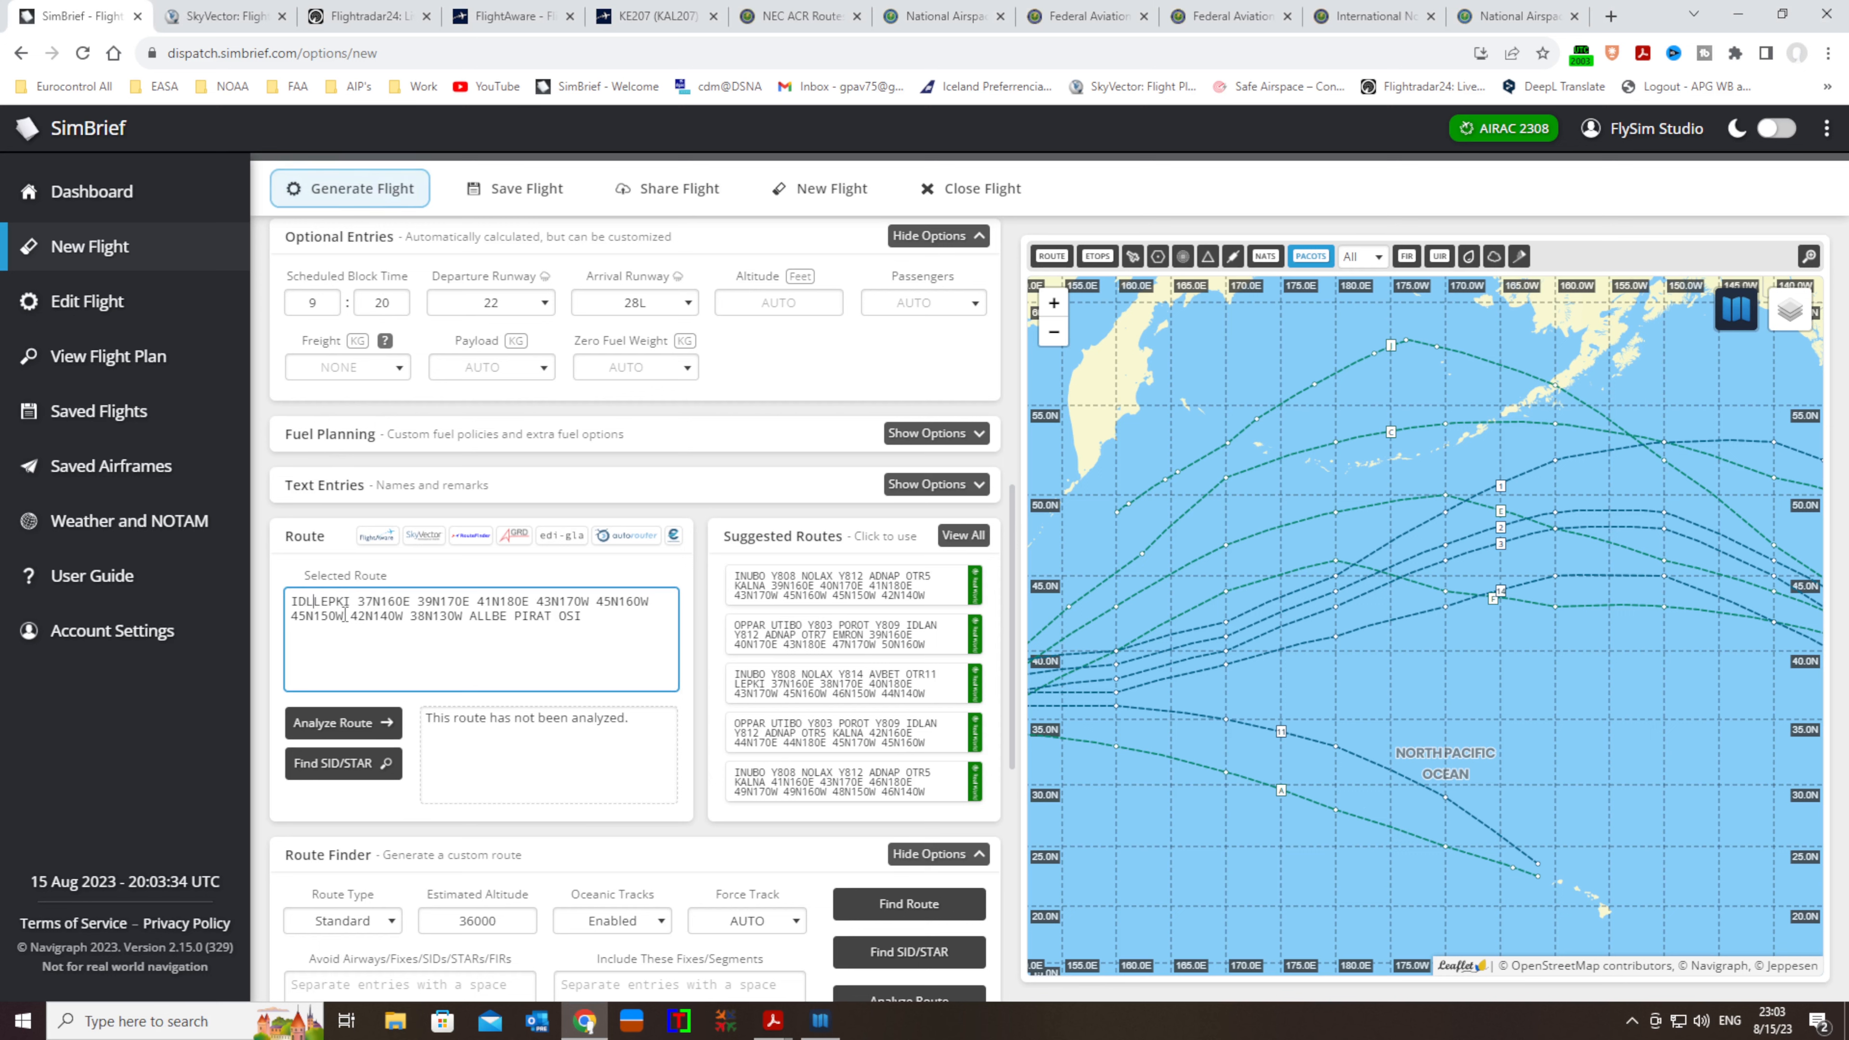
{"action": "type", "text": "AN O"}
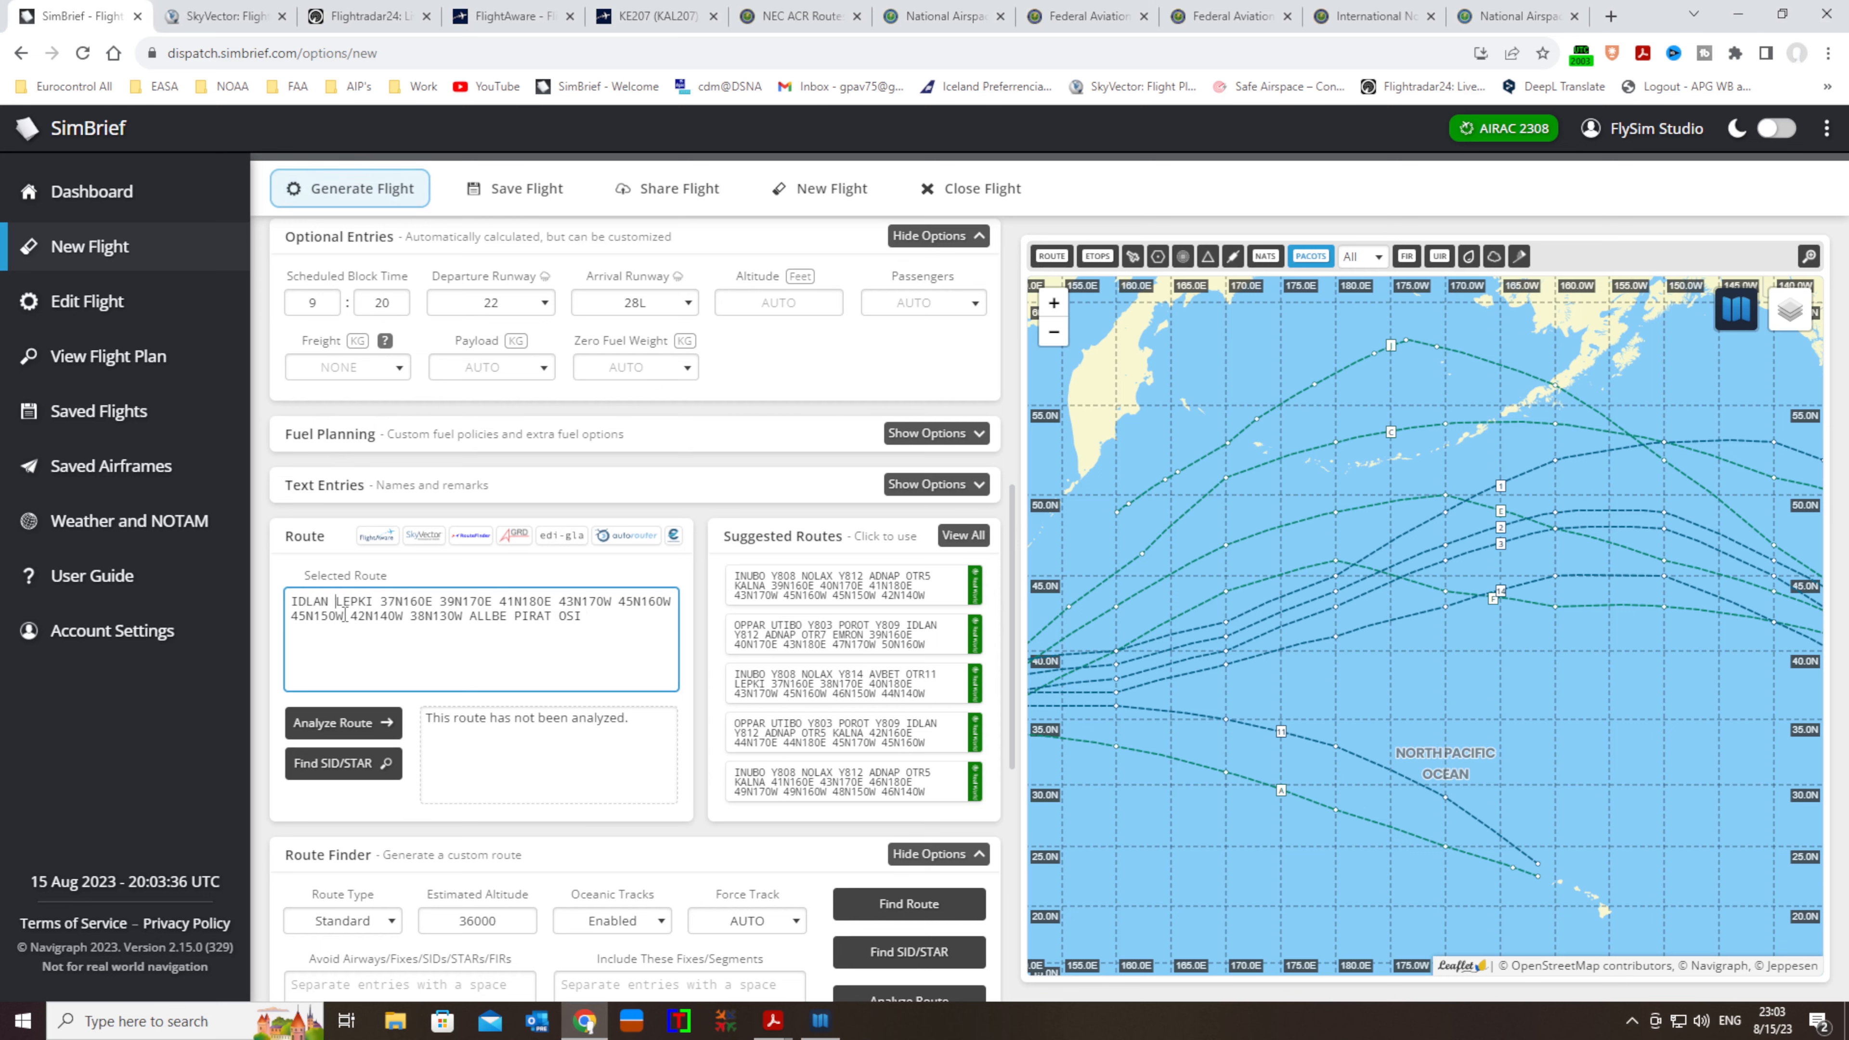
{"action": "type", "text": "TR11"}
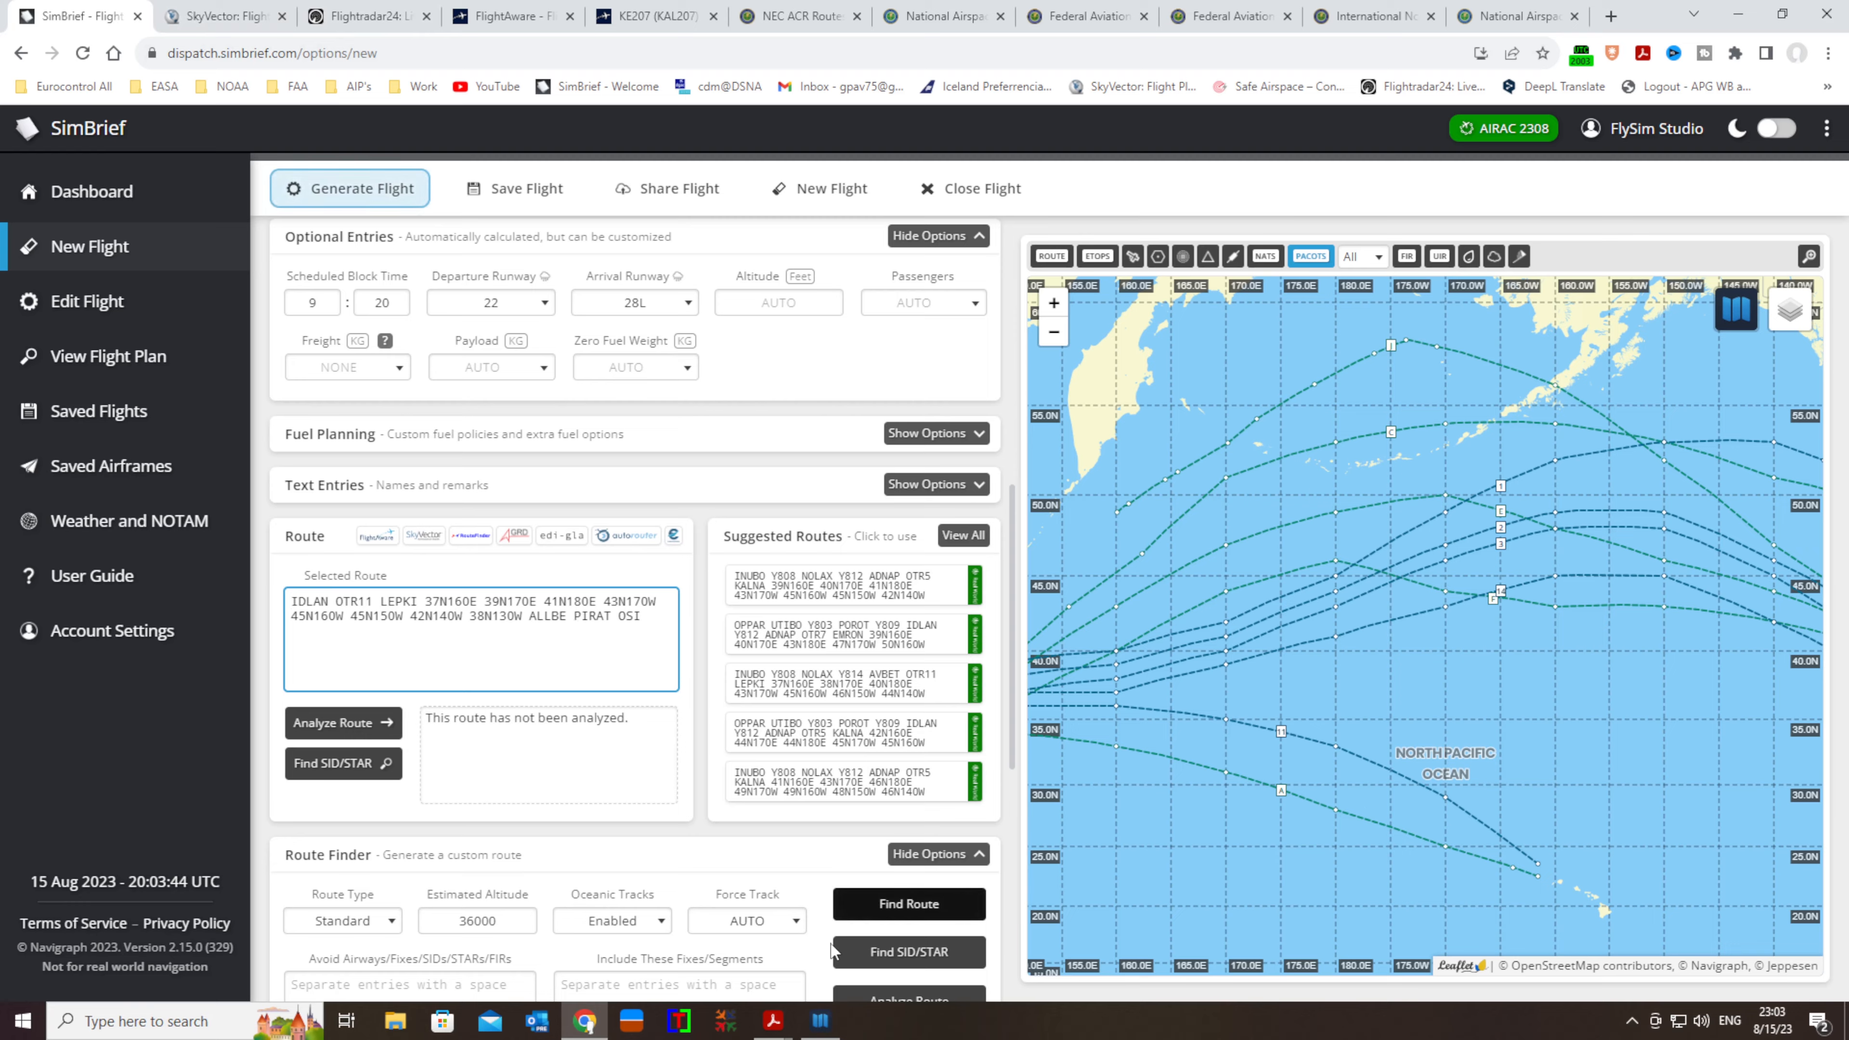
Switch to Navigraph Charts and trace the airways from IDLAN back west to the Tokyo area on the high IFR map
{"action": "left_click", "coordinate": [822, 1023]}
{"action": "left_click_drag", "start_coordinate": [643, 675], "coordinate": [1316, 451]}
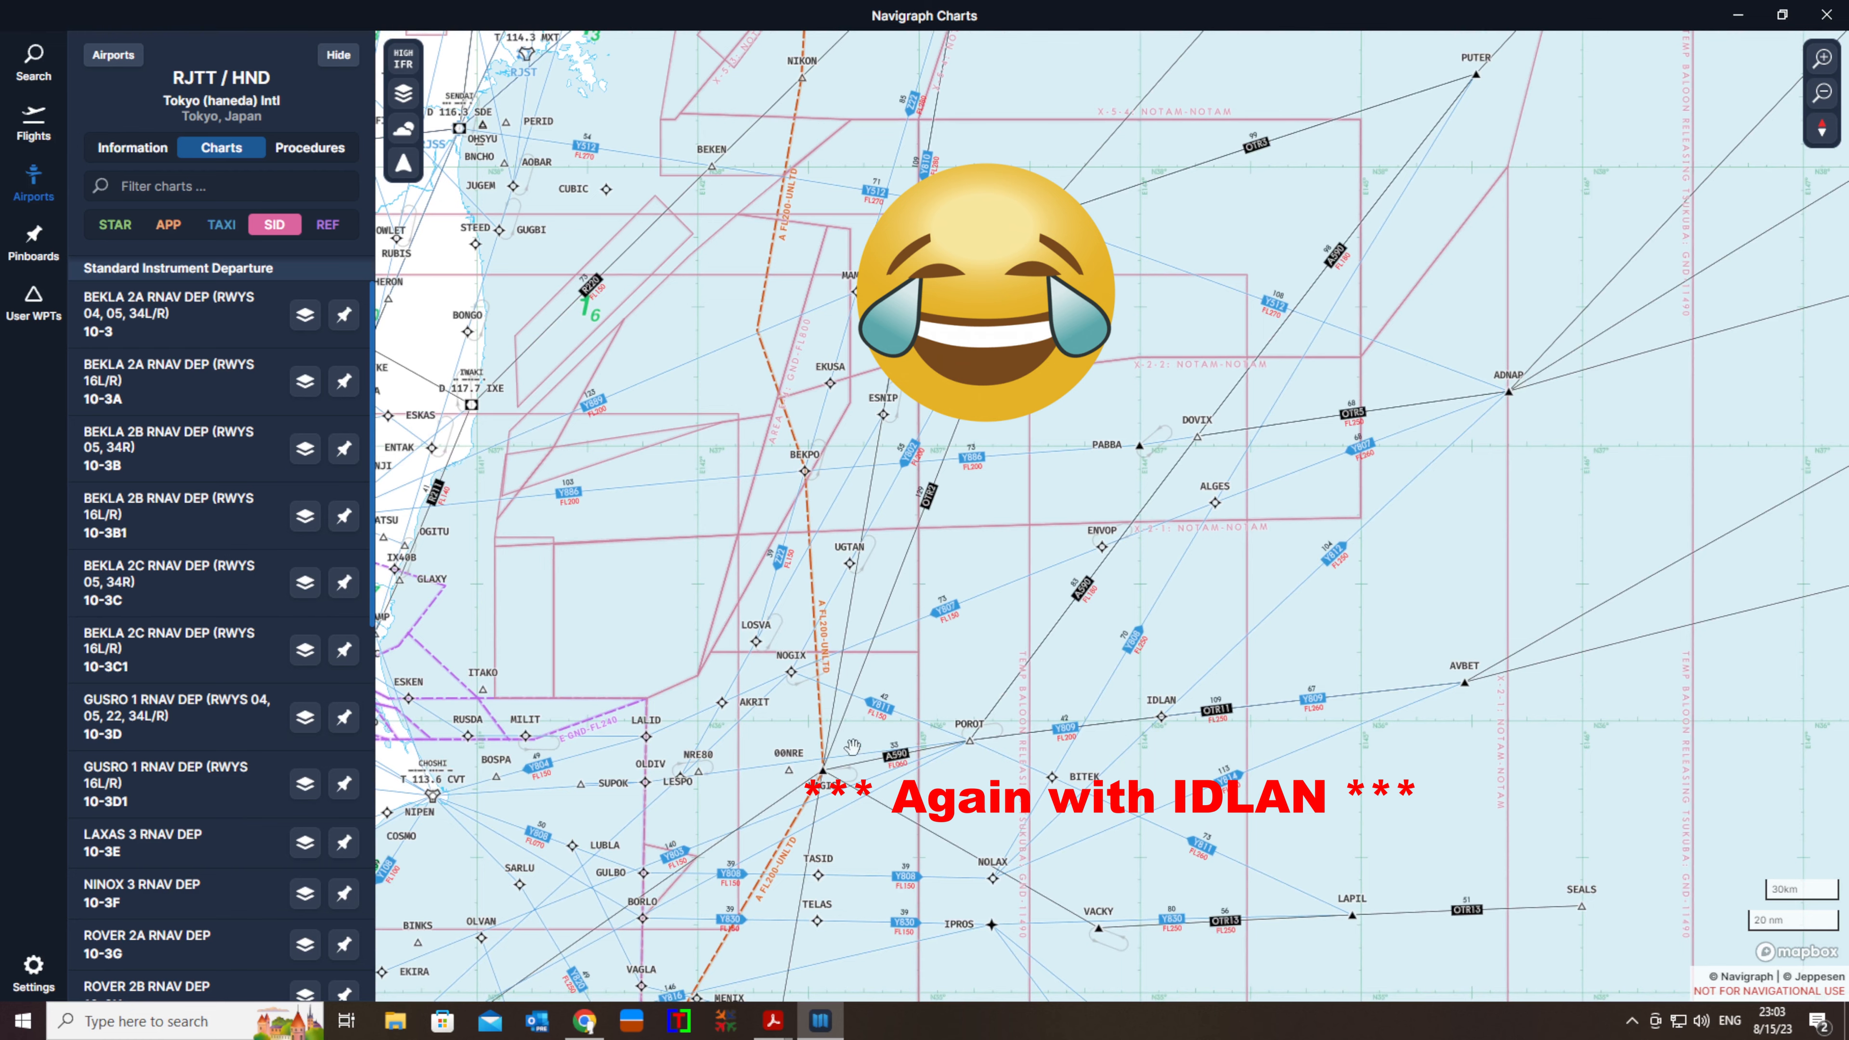
{"action": "left_click_drag", "start_coordinate": [835, 697], "coordinate": [1278, 613]}
{"action": "left_click_drag", "start_coordinate": [655, 745], "coordinate": [665, 670]}
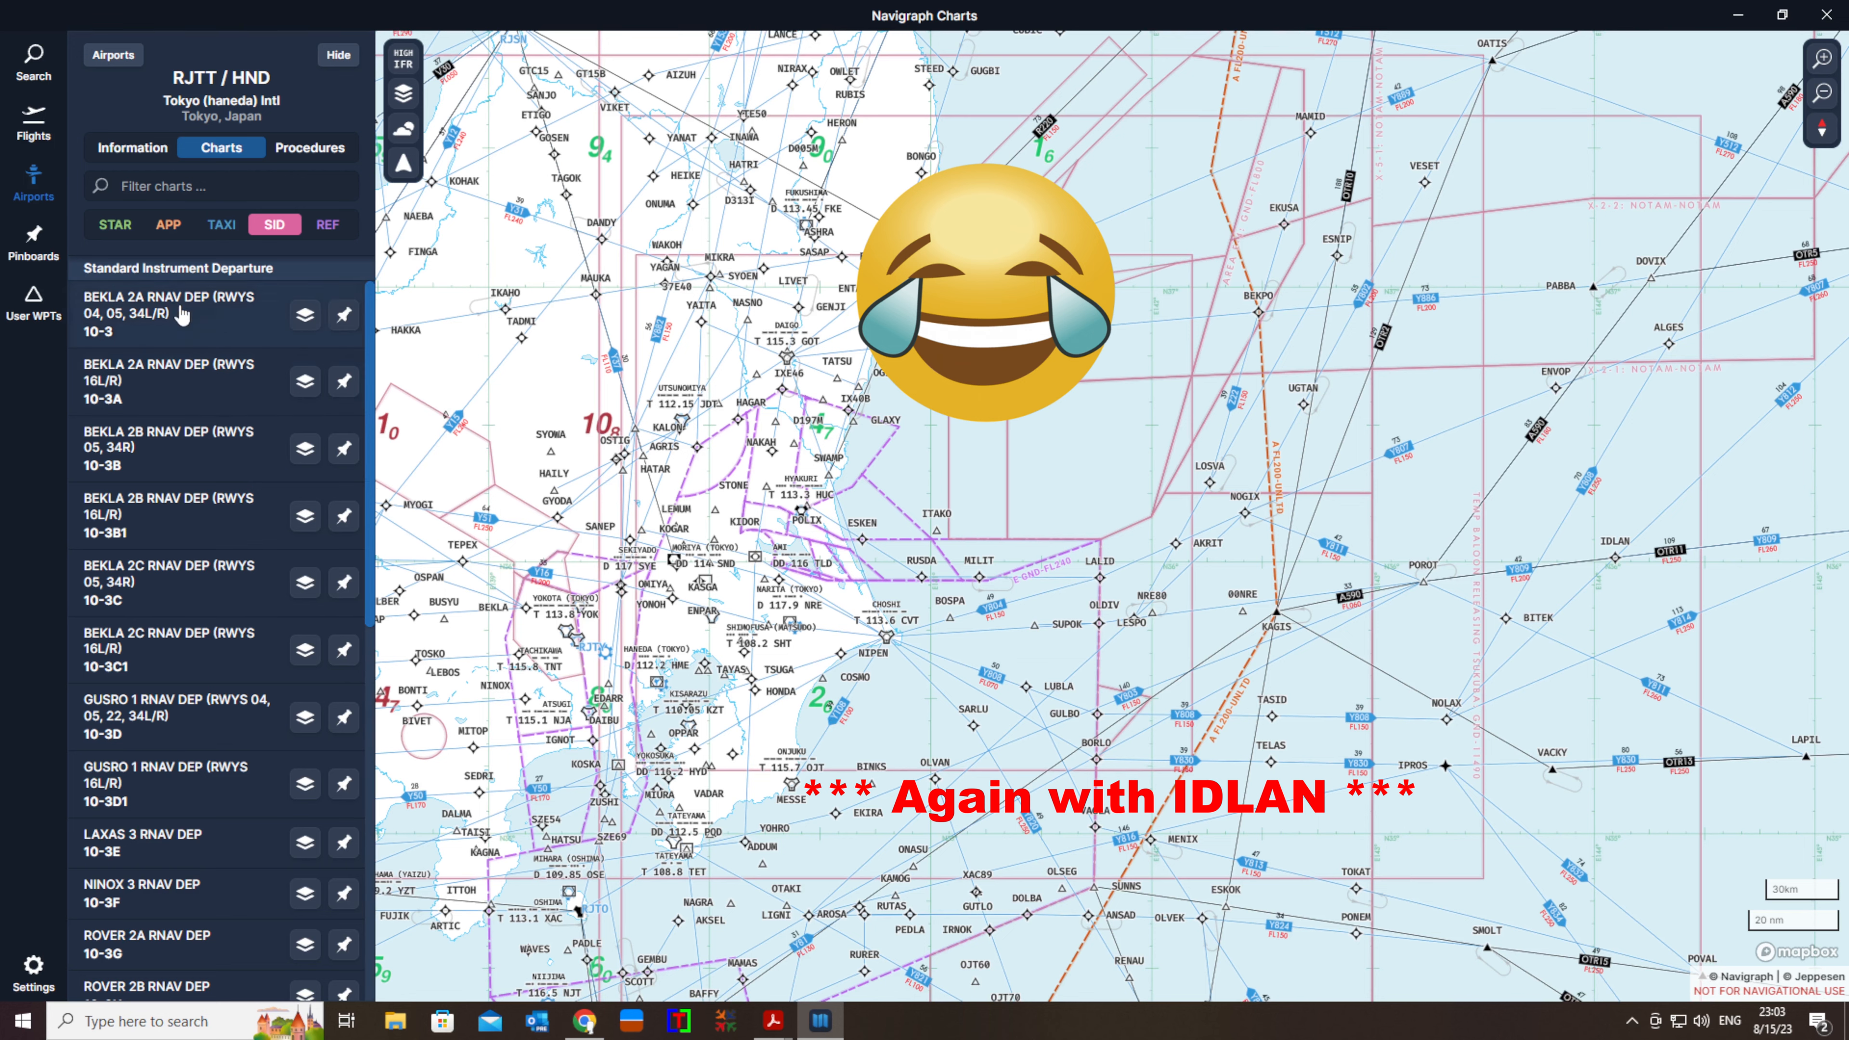
Review the BEKLA 2A, 2B and 2C and GUSRO 1 departure charts for RJTT
{"action": "left_click", "coordinate": [163, 385]}
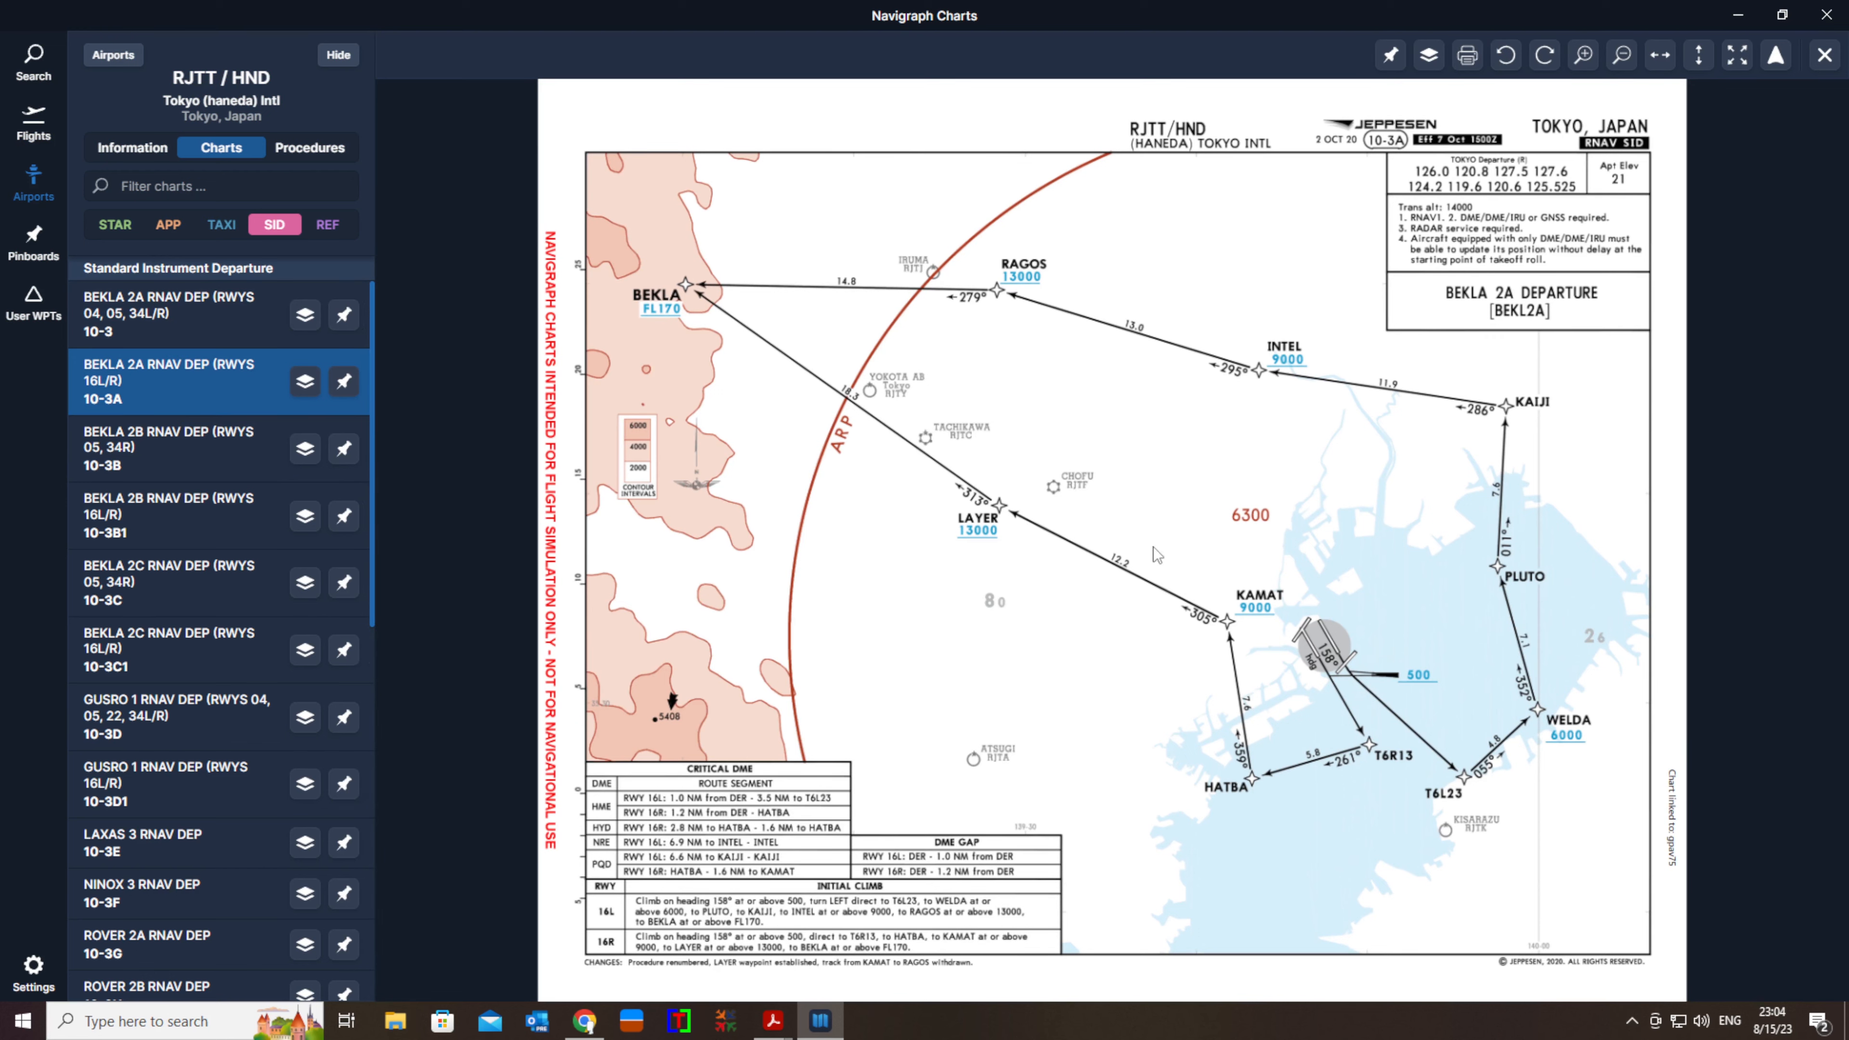
{"action": "left_click", "coordinate": [136, 466]}
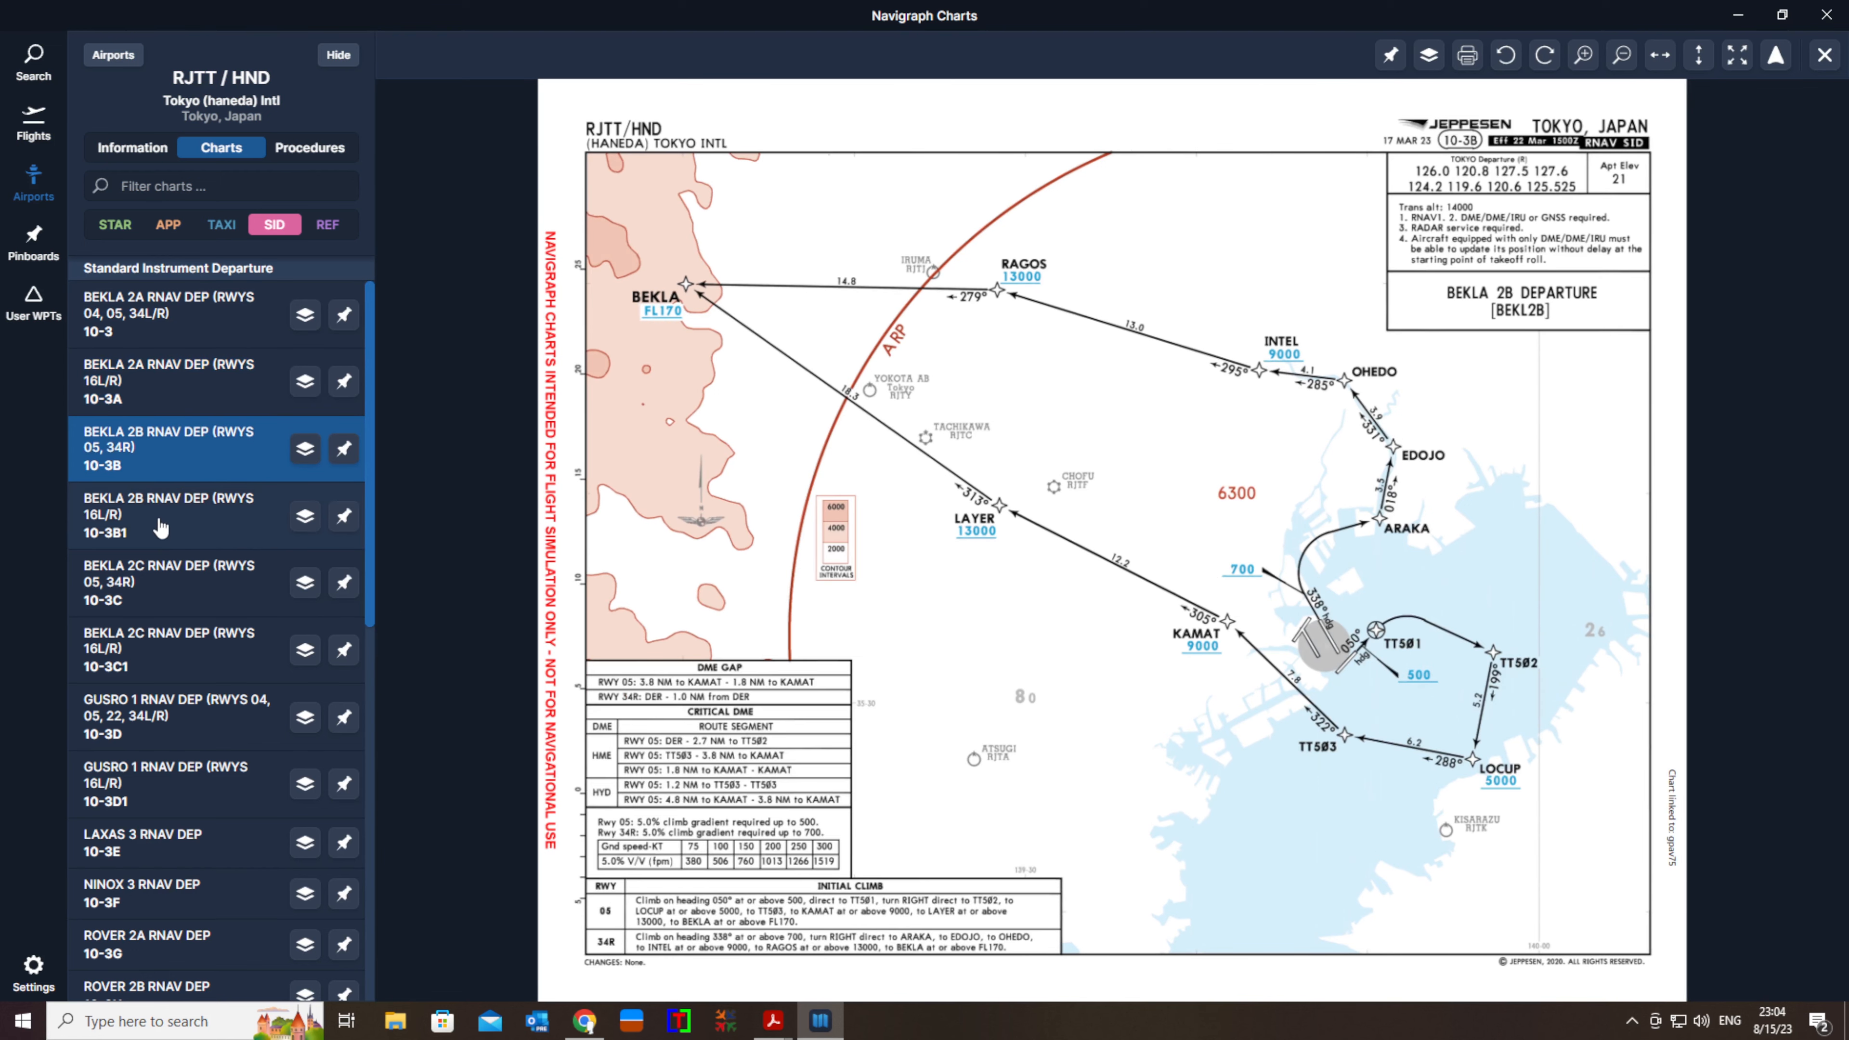
{"action": "left_click", "coordinate": [160, 527]}
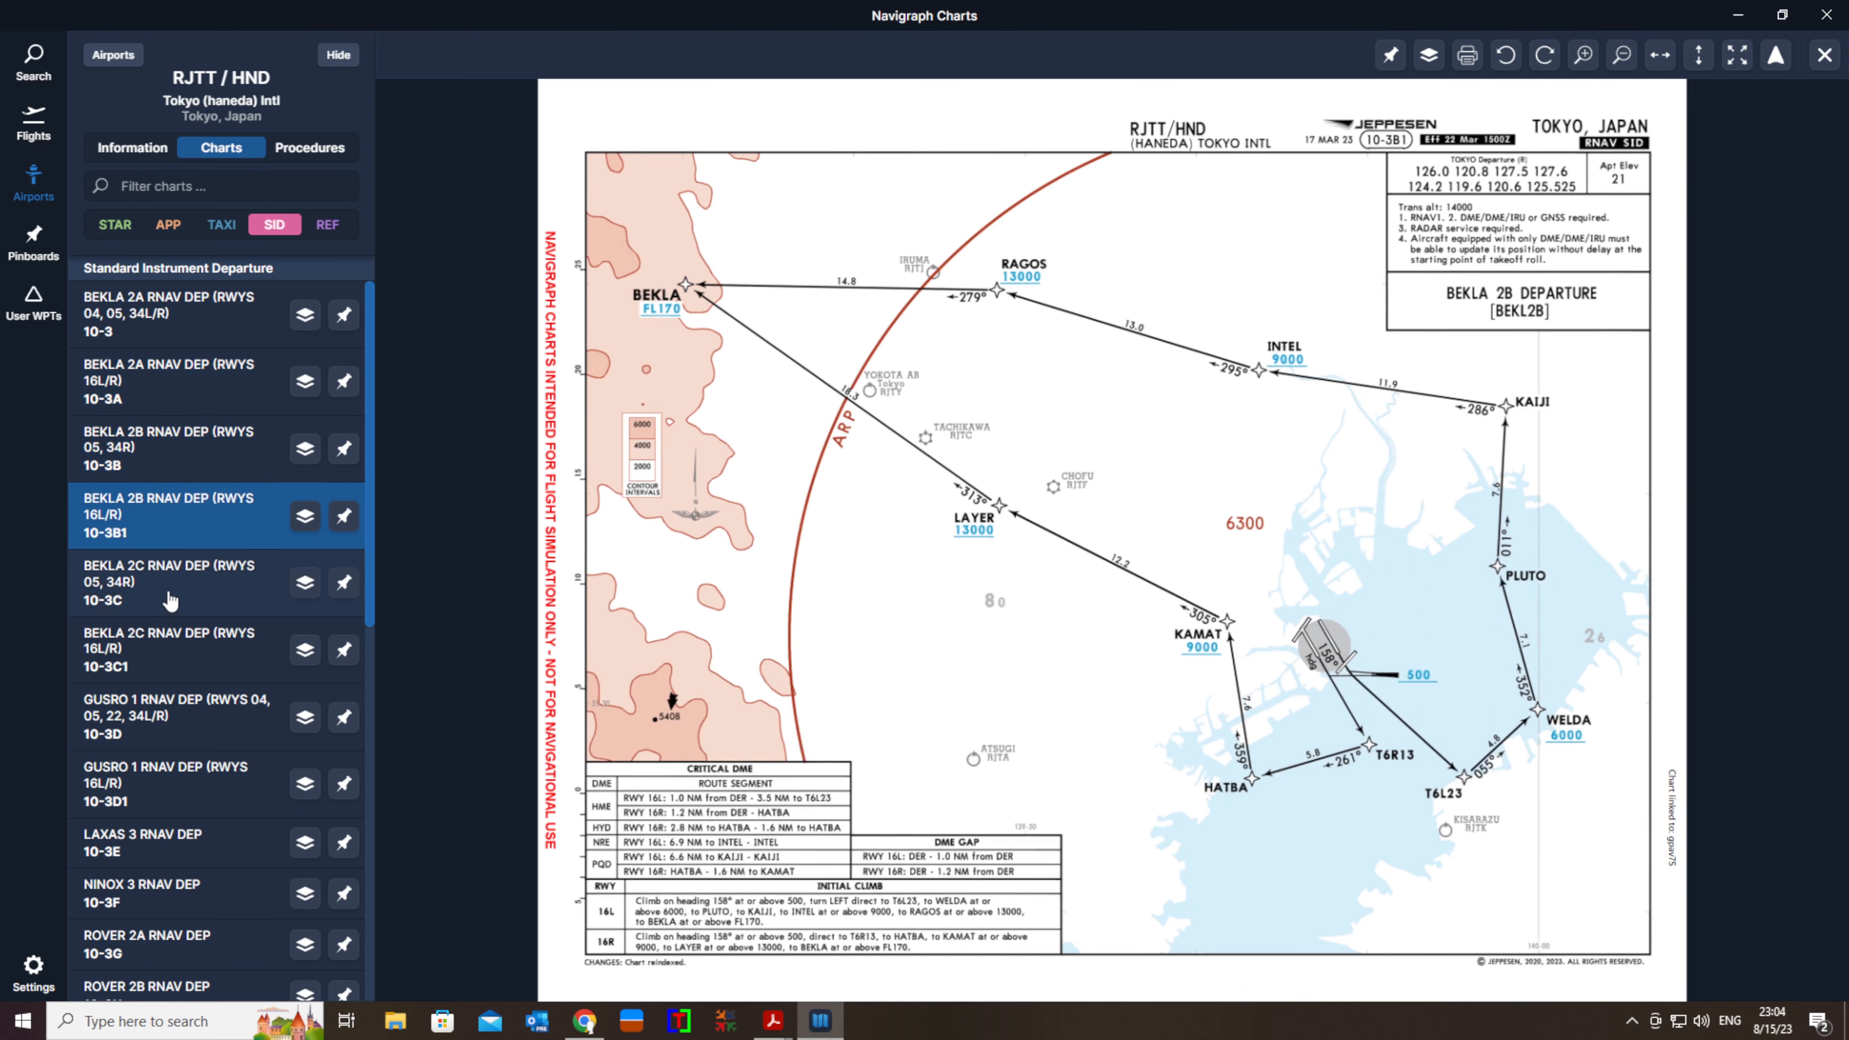
{"action": "left_click", "coordinate": [169, 600]}
{"action": "left_click", "coordinate": [148, 739]}
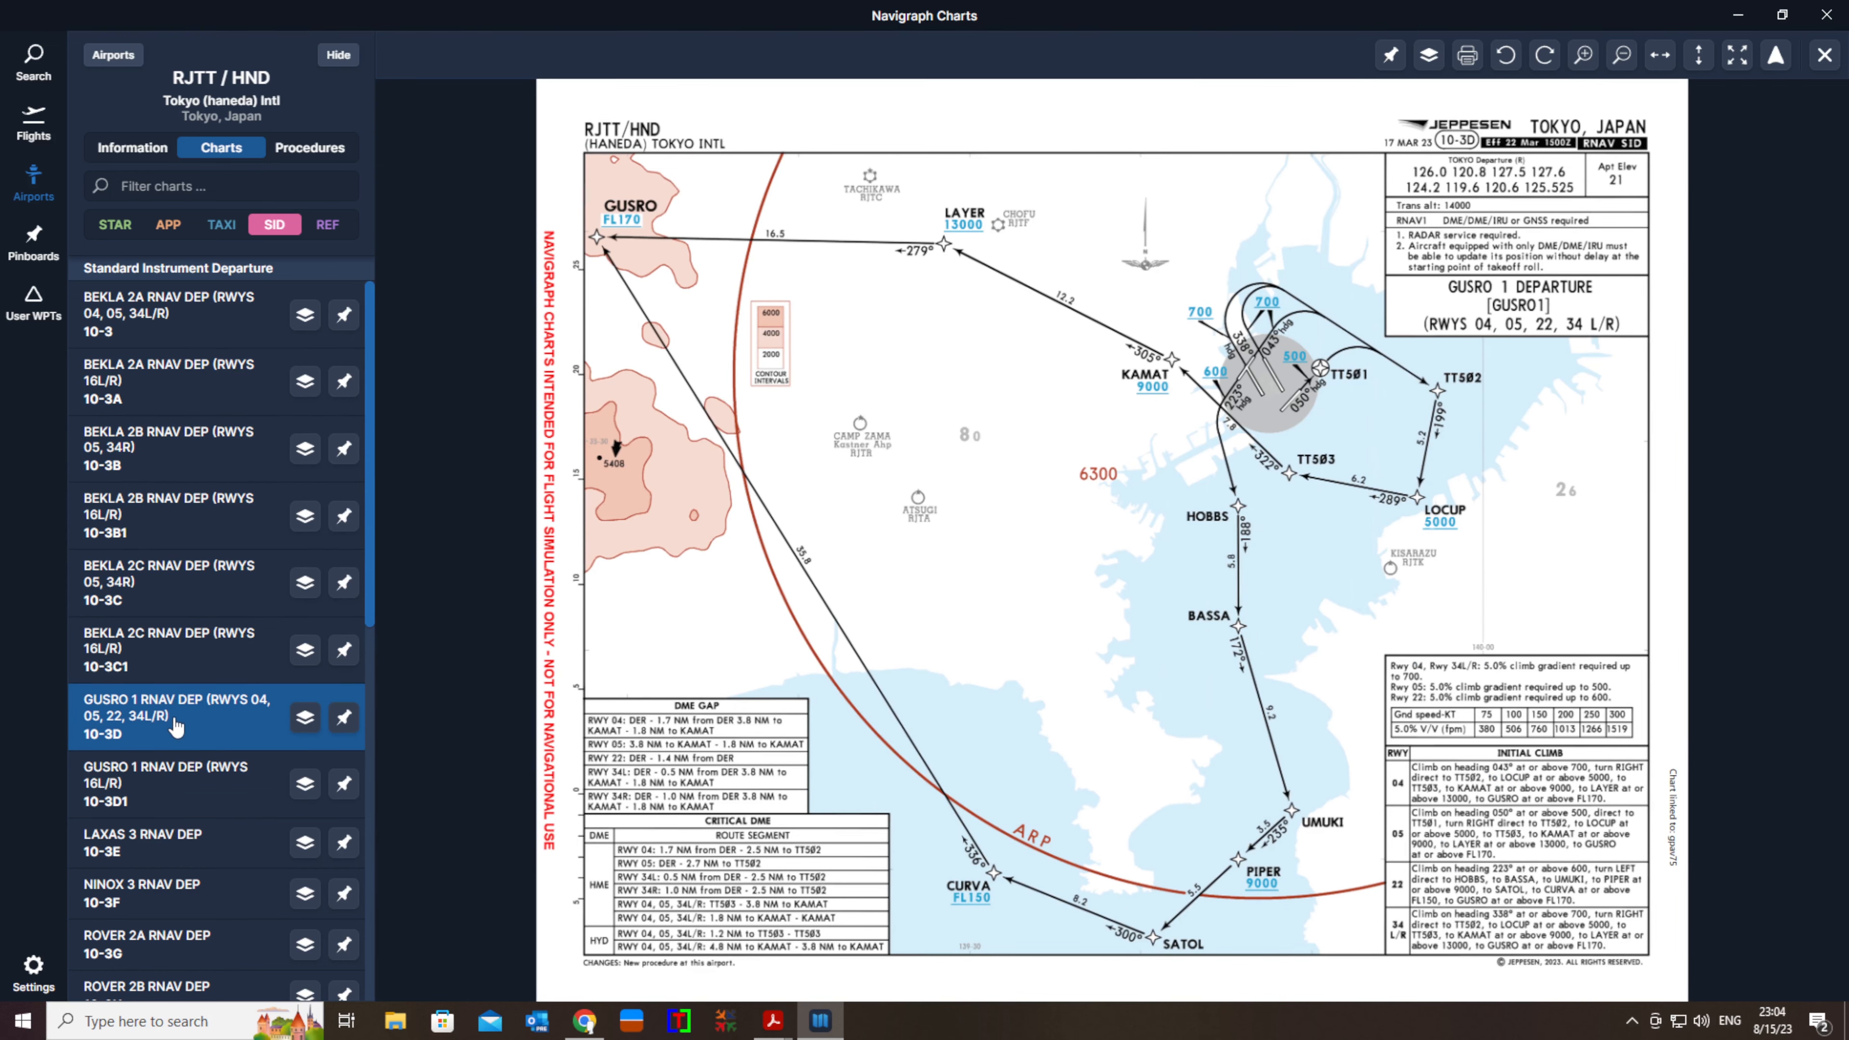
Review RJTT's LAXAS 3, NINOX 3 and ROVER 2A, 2B and 2C departure charts
{"action": "scroll", "coordinate": [175, 726], "scroll_direction": "down", "scroll_amount": 3}
{"action": "left_click", "coordinate": [144, 660]}
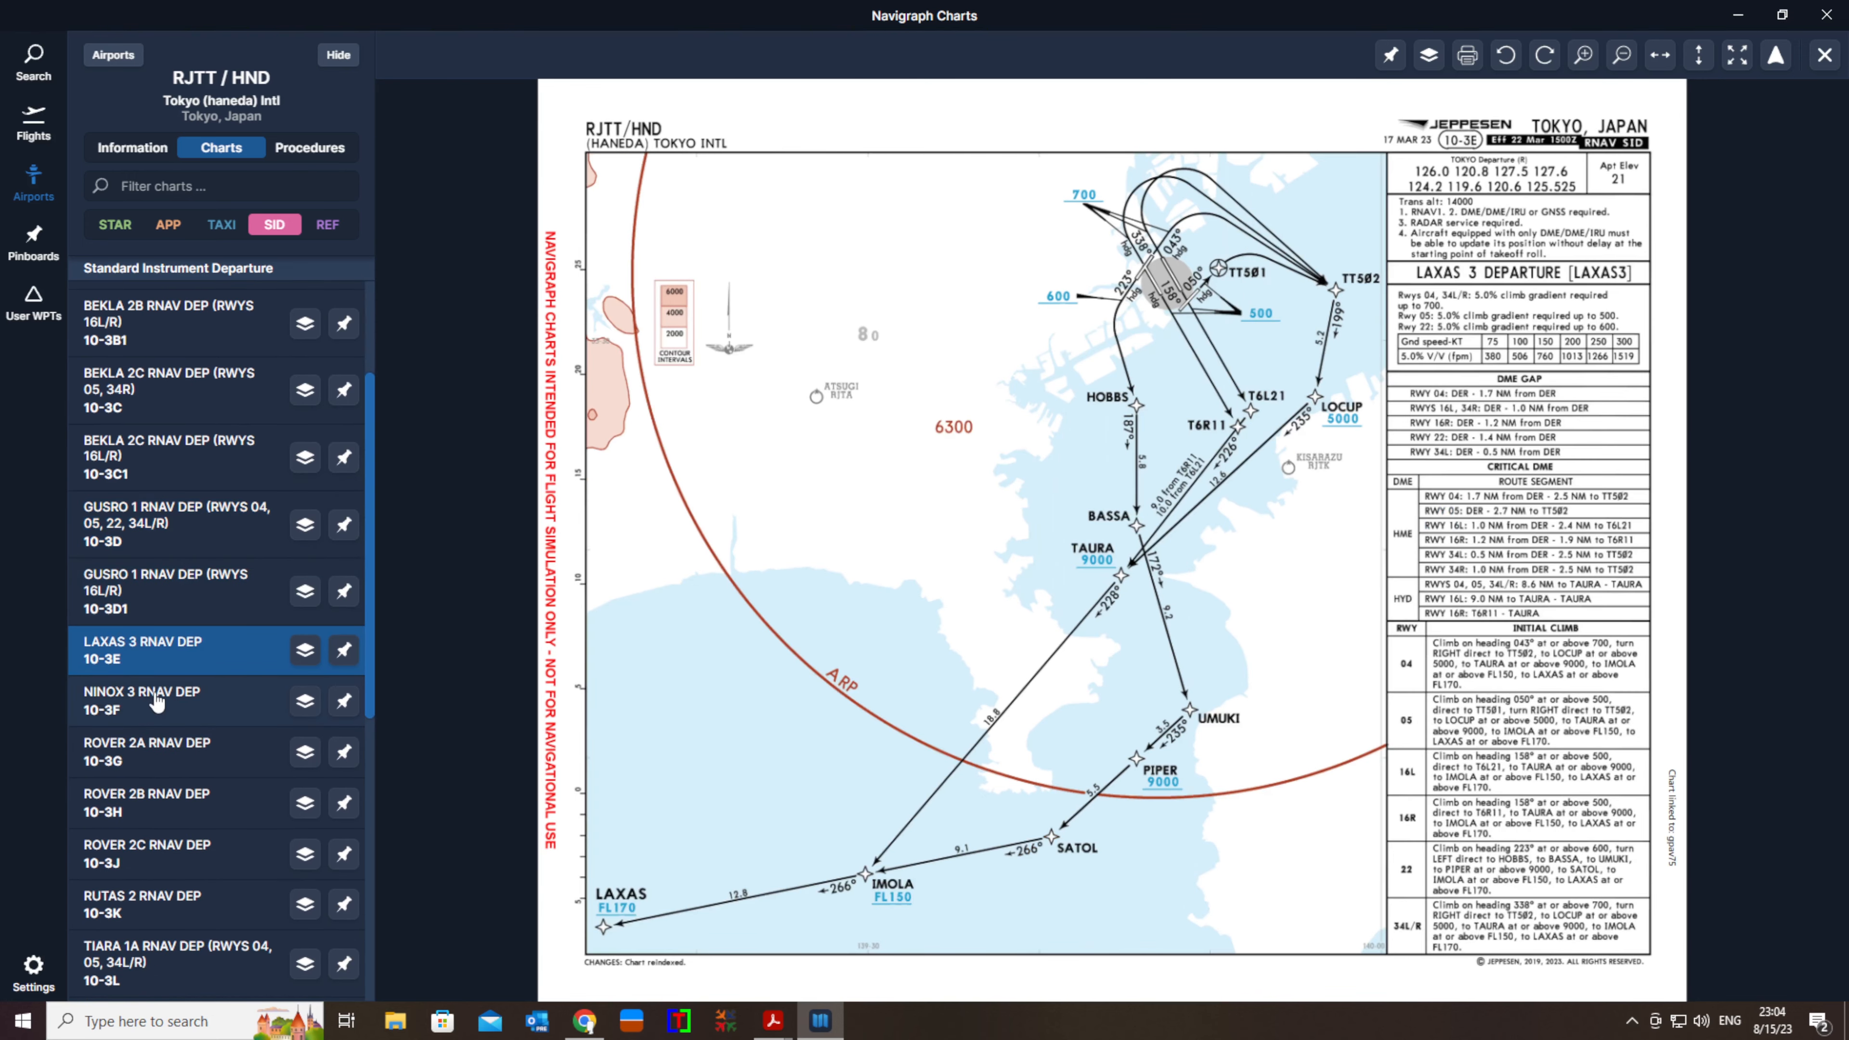
{"action": "left_click", "coordinate": [155, 716]}
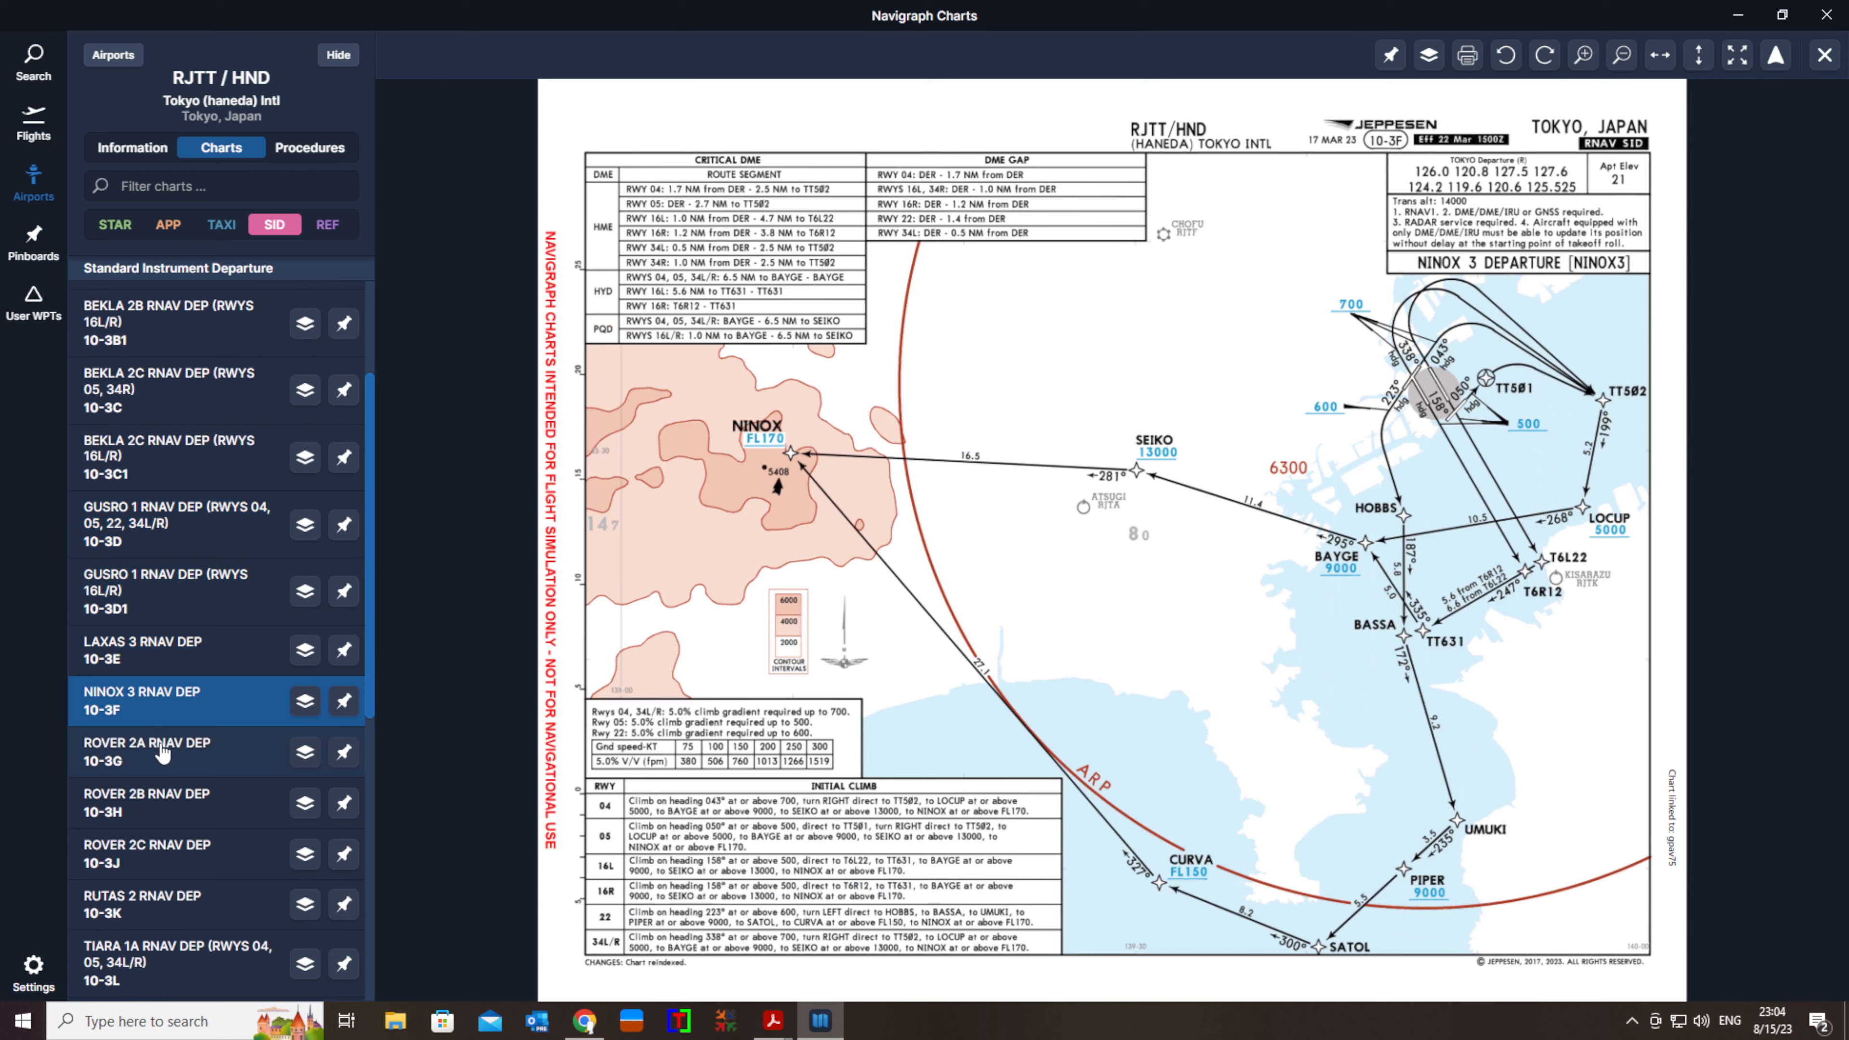
{"action": "left_click", "coordinate": [161, 762]}
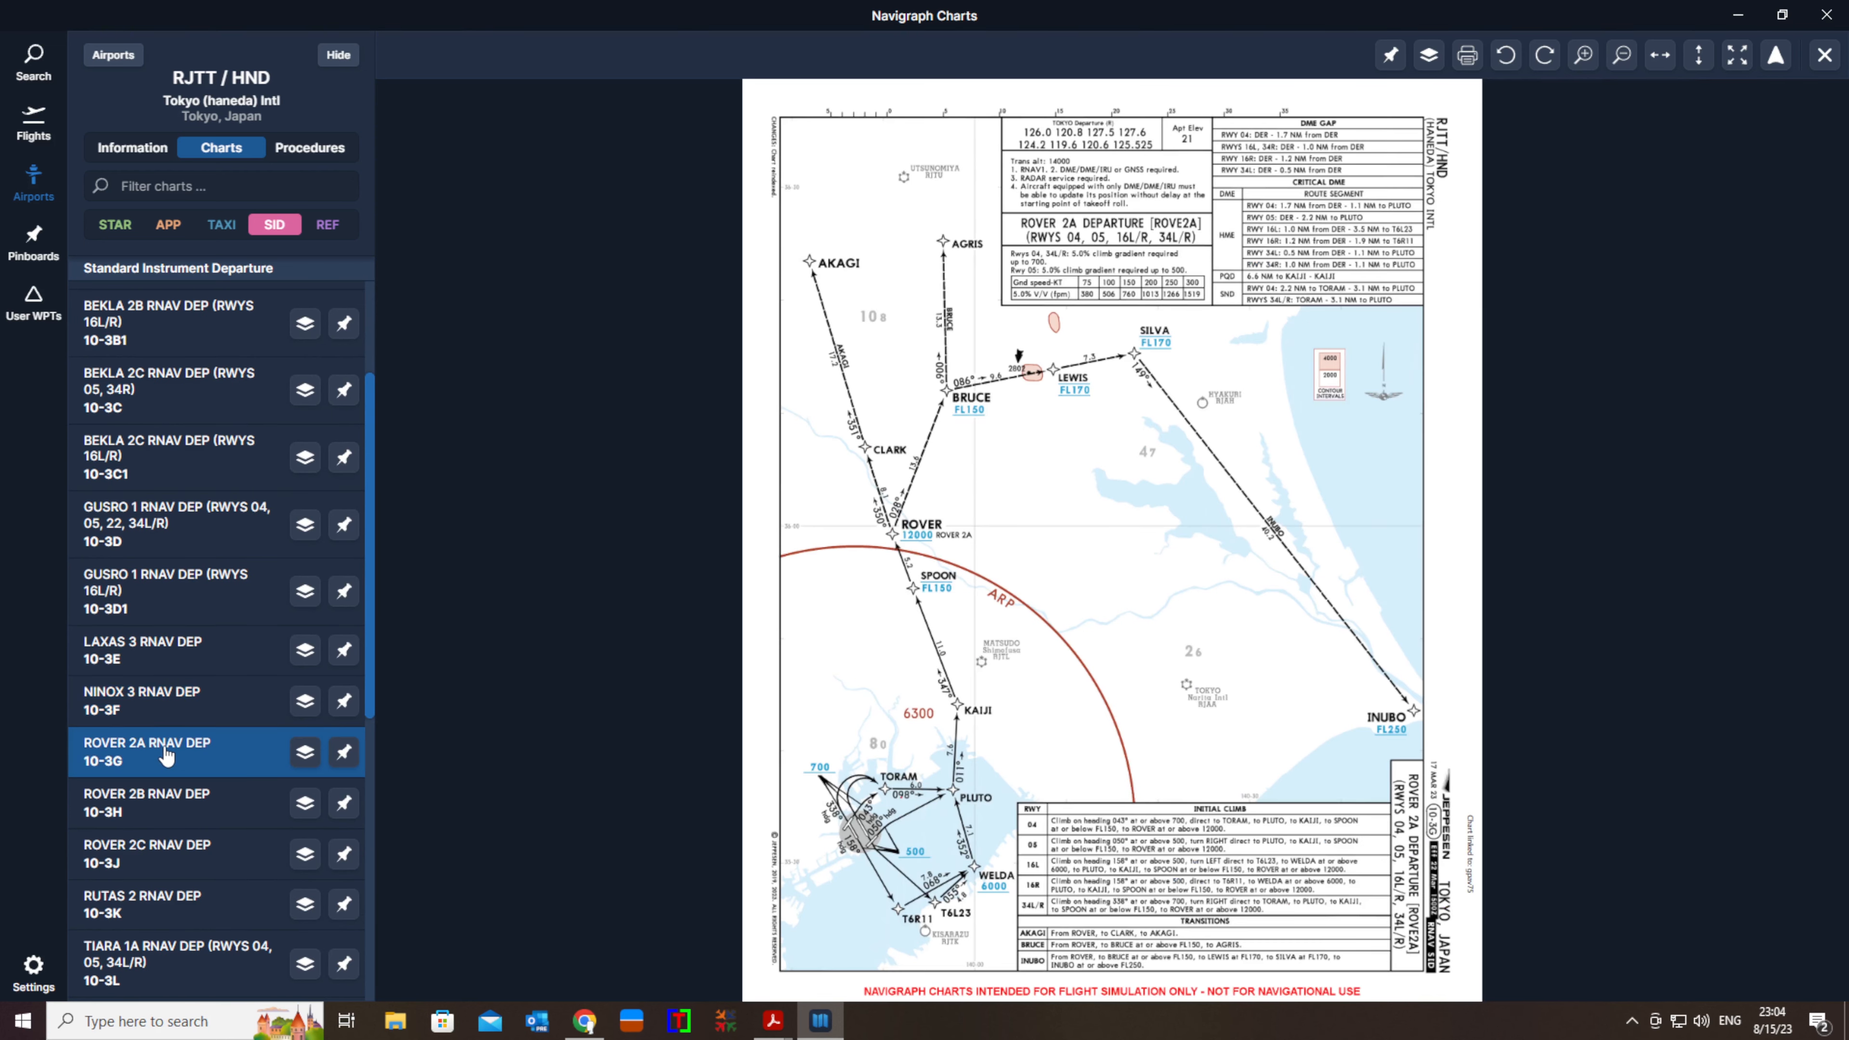
{"action": "scroll", "coordinate": [166, 756], "scroll_direction": "down", "scroll_amount": 3}
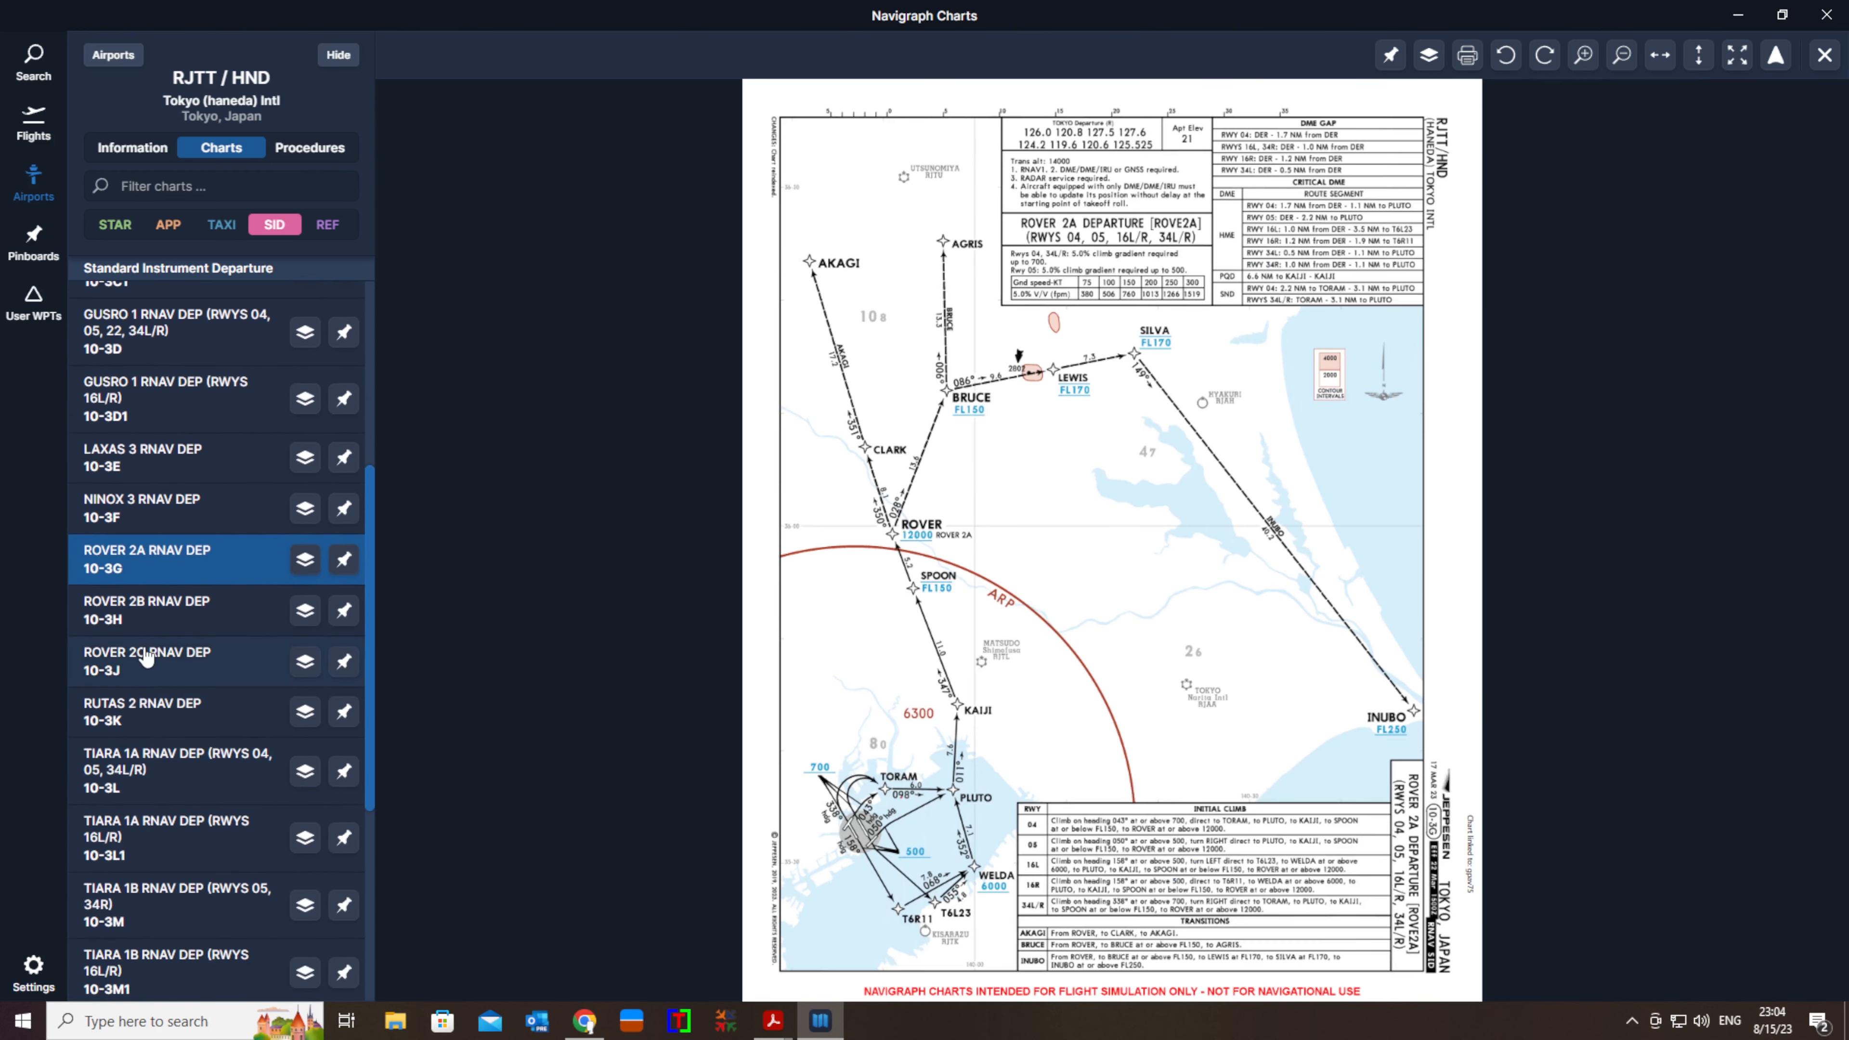
{"action": "left_click", "coordinate": [129, 652]}
{"action": "left_click", "coordinate": [145, 627]}
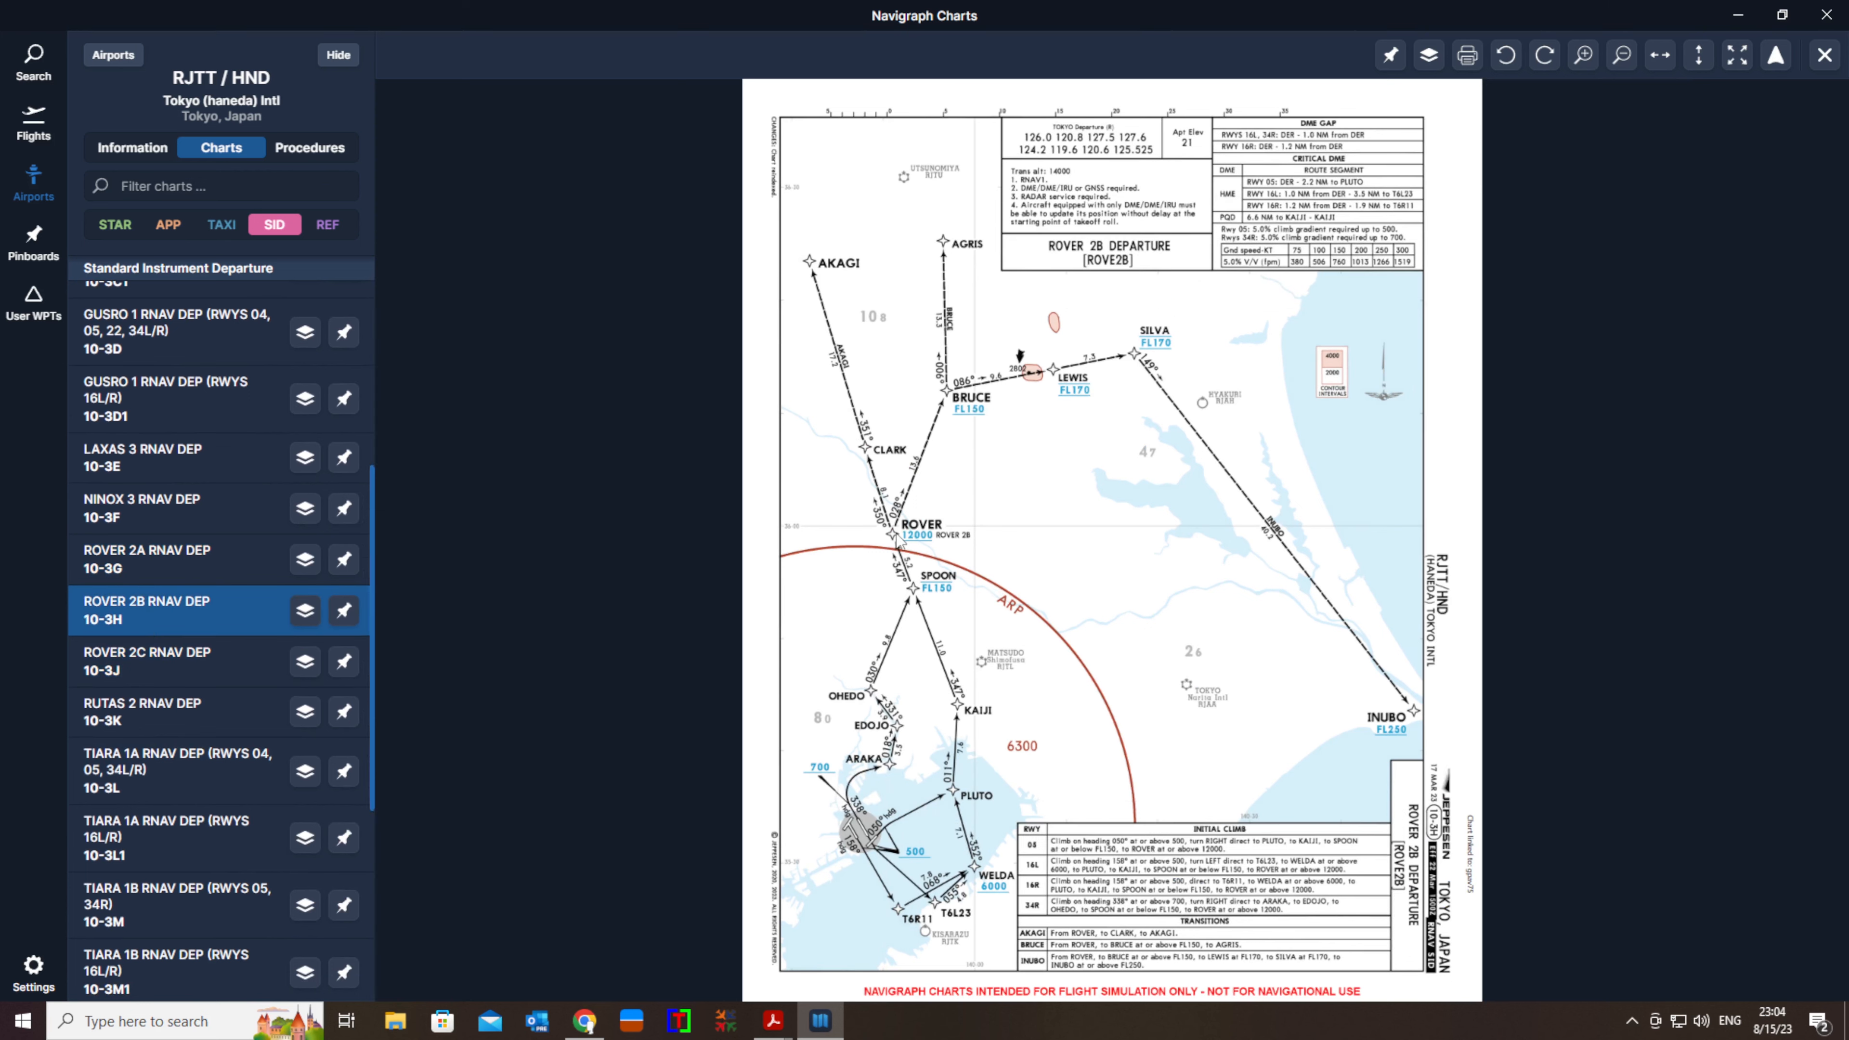
{"action": "left_click", "coordinate": [173, 673]}
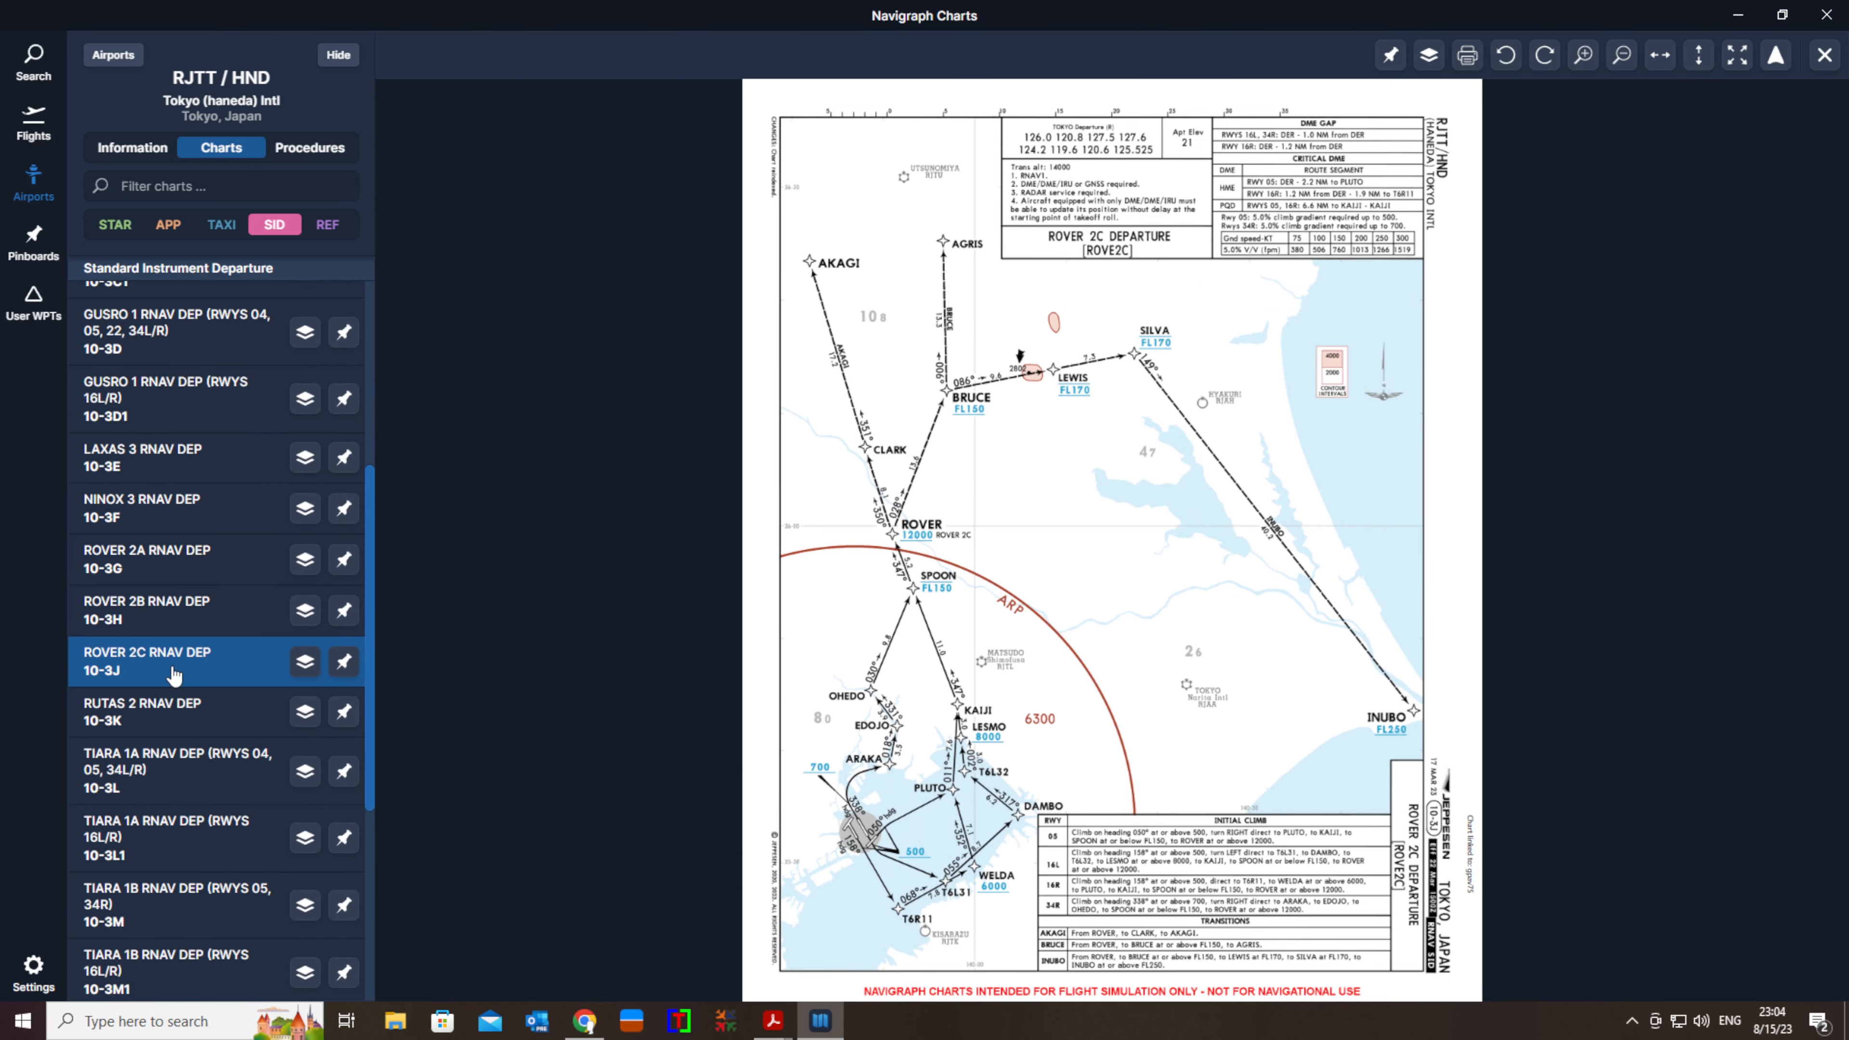
Check the RUTAS 2 departure chart and the TIARA 1A, 1B and 1C charts for where they lead
{"action": "left_click", "coordinate": [161, 728]}
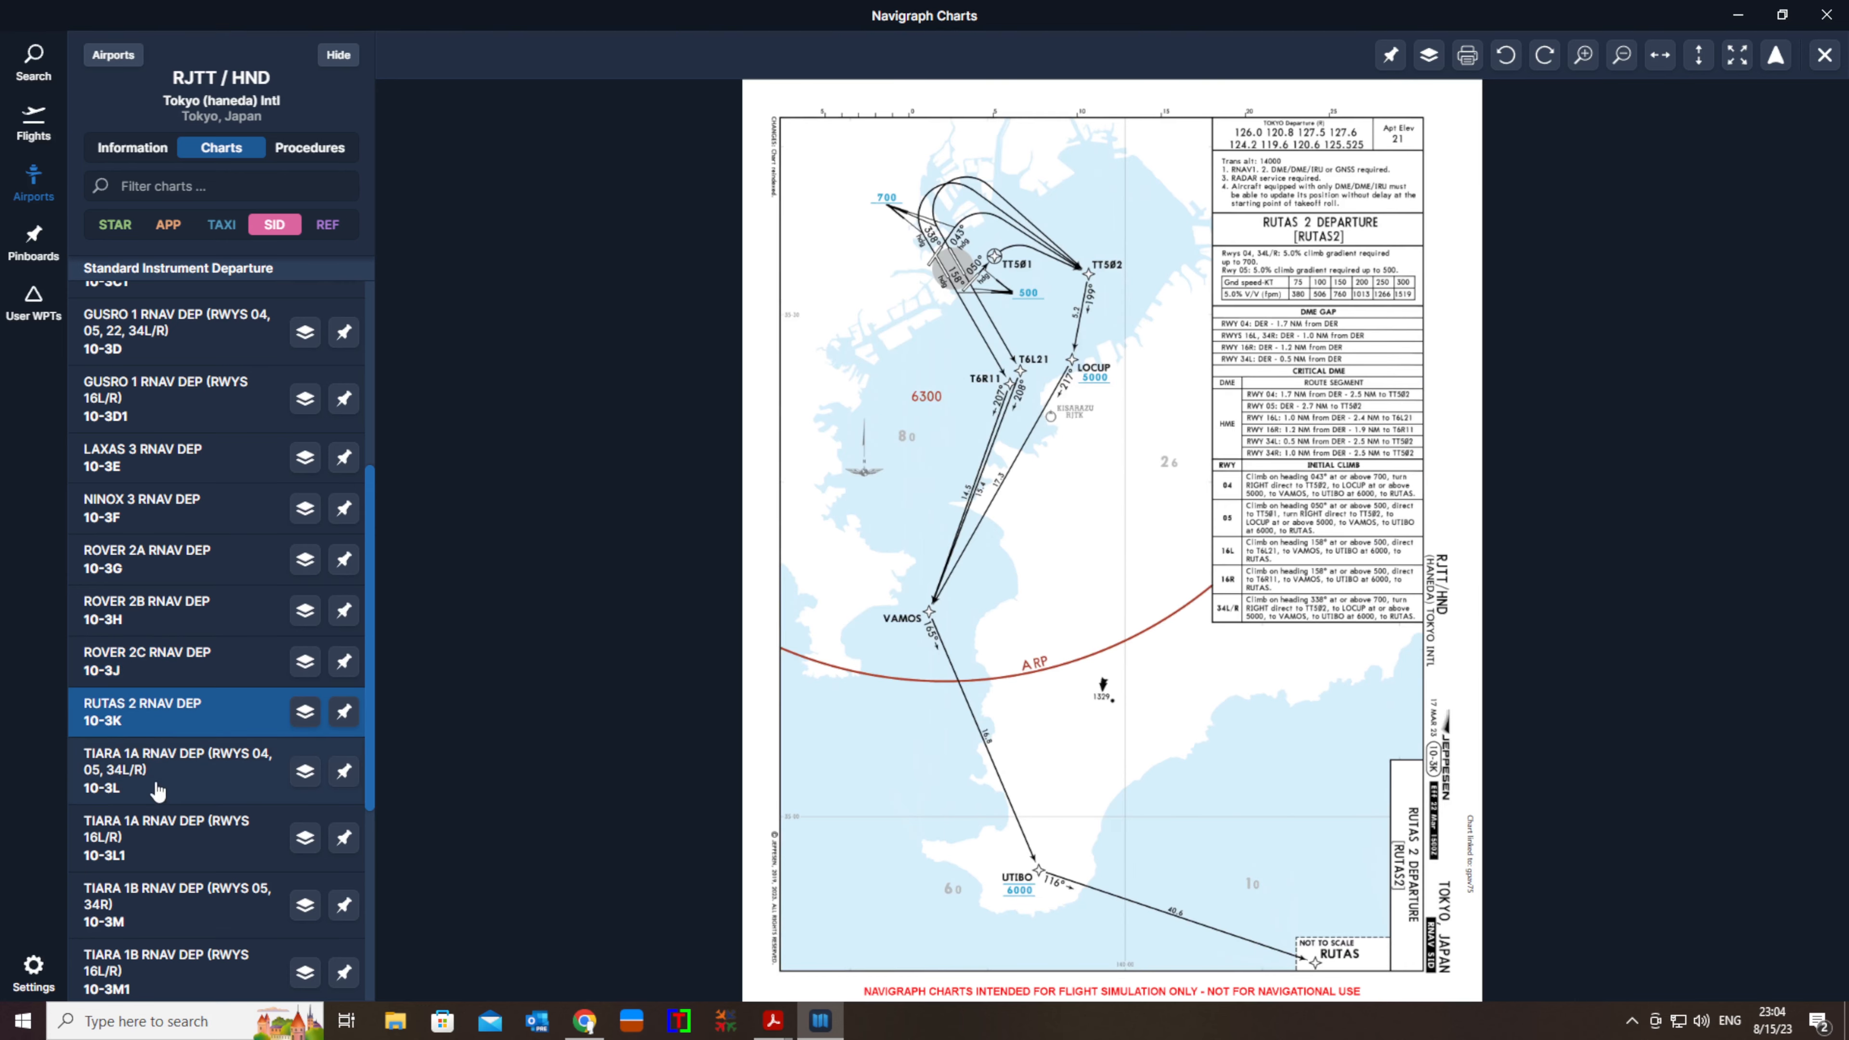
{"action": "left_click", "coordinate": [157, 790]}
{"action": "scroll", "coordinate": [240, 783], "scroll_direction": "down", "scroll_amount": 4}
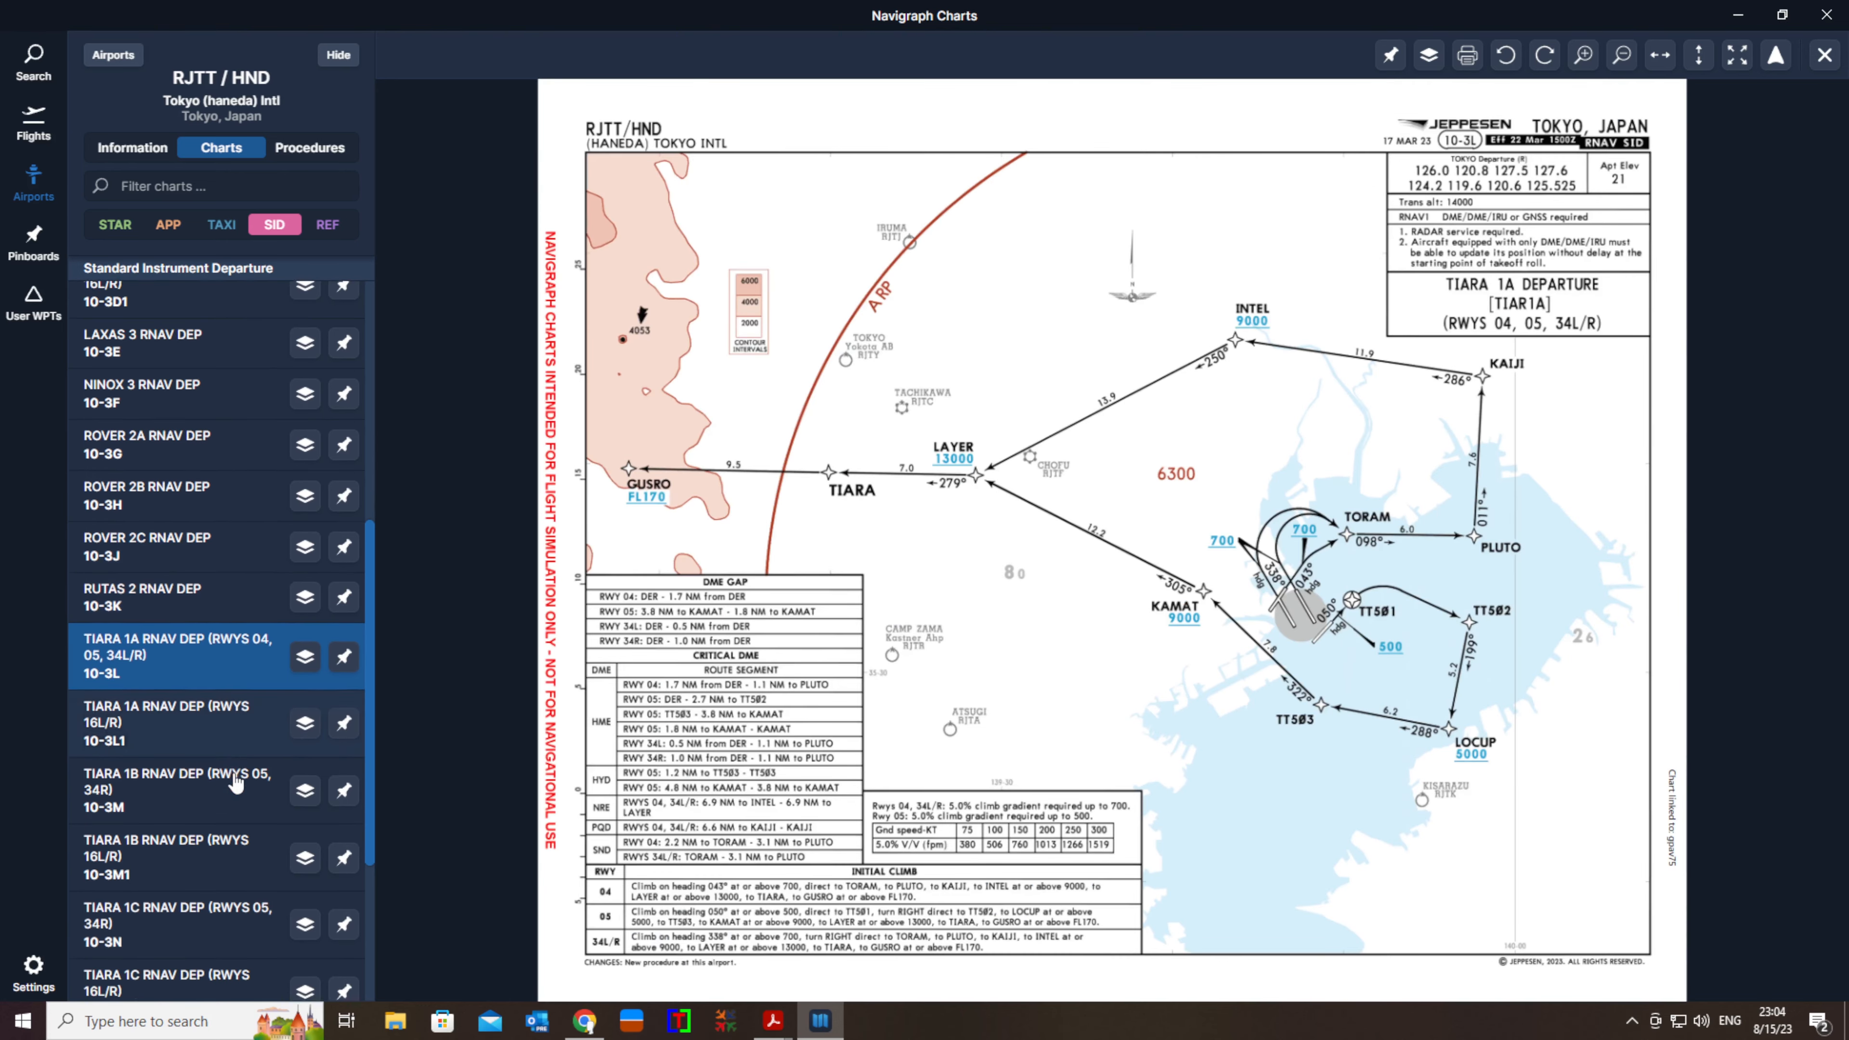
{"action": "left_click", "coordinate": [177, 566]}
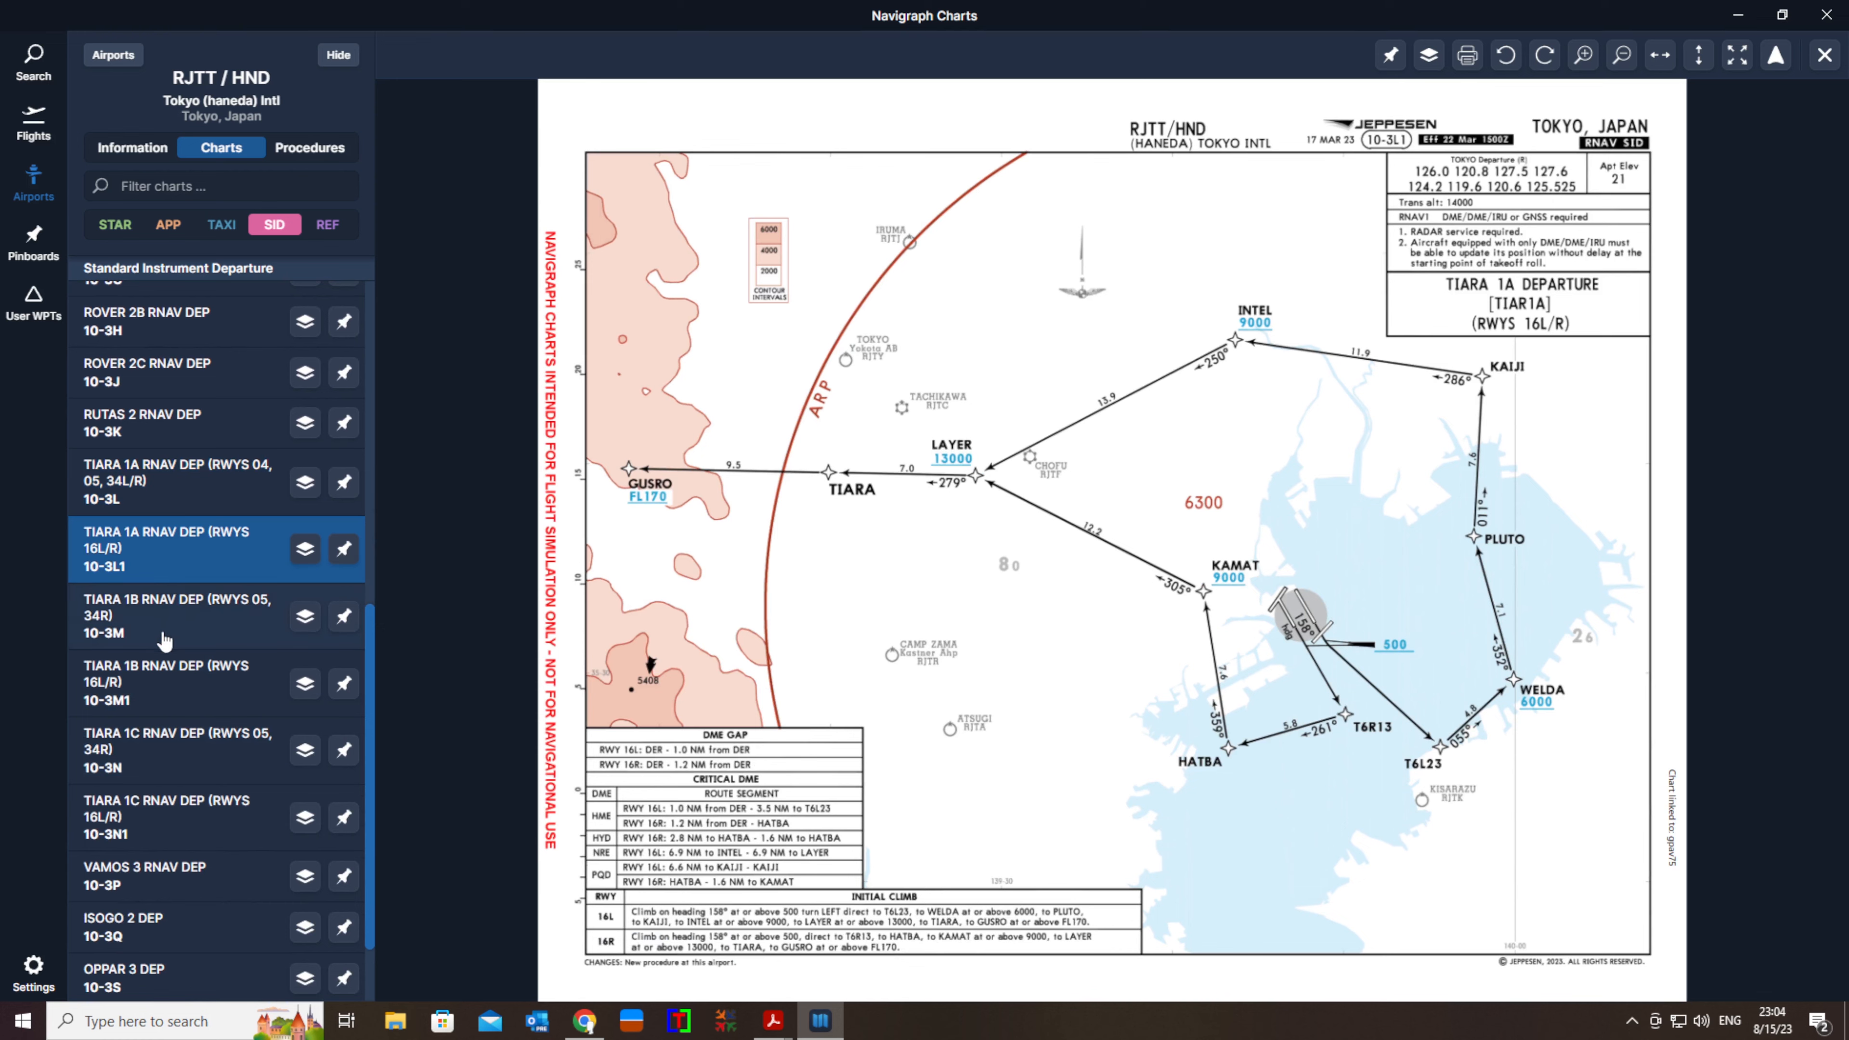
{"action": "left_click", "coordinate": [167, 682]}
{"action": "left_click", "coordinate": [151, 824]}
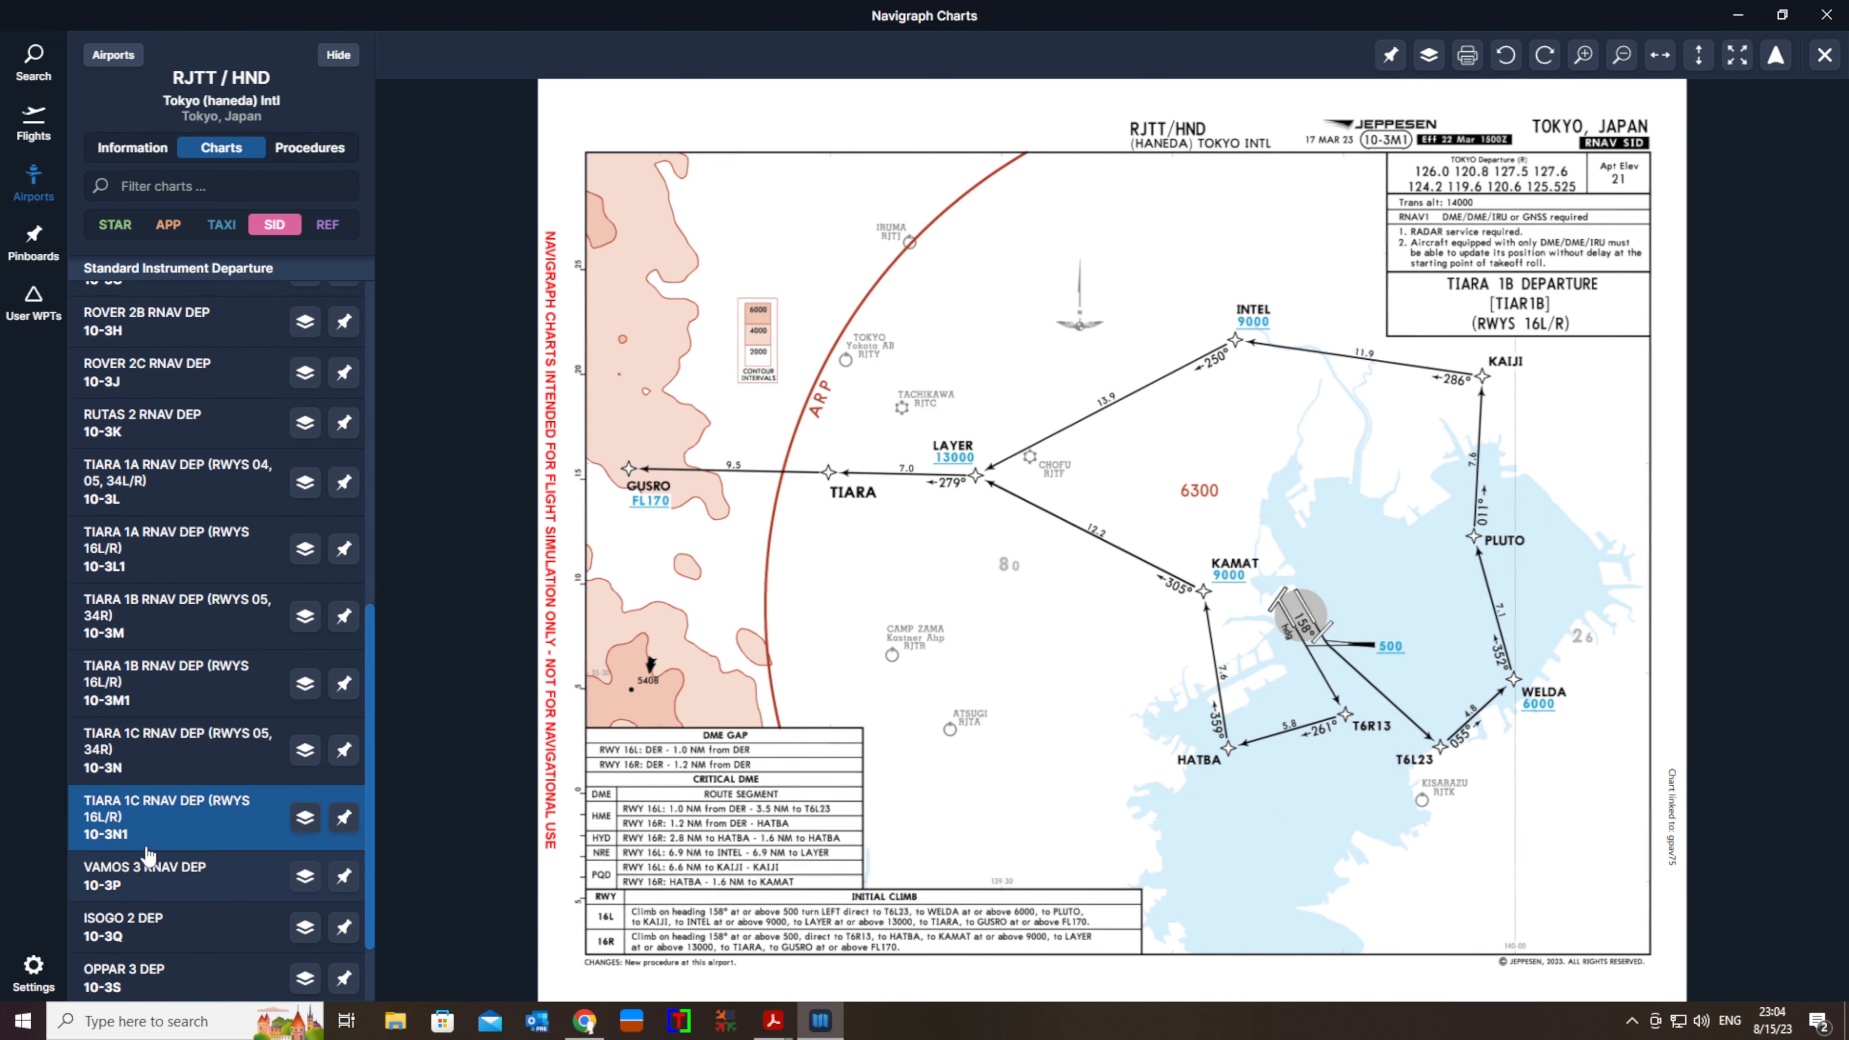
Review the remaining RJTT departure charts: ISOGO 2, VAMOS 3, VADAR 1, SEKIYADO 3 and OPPAR 3
{"action": "scroll", "coordinate": [151, 827], "scroll_direction": "down", "scroll_amount": 1}
{"action": "left_click", "coordinate": [151, 825]}
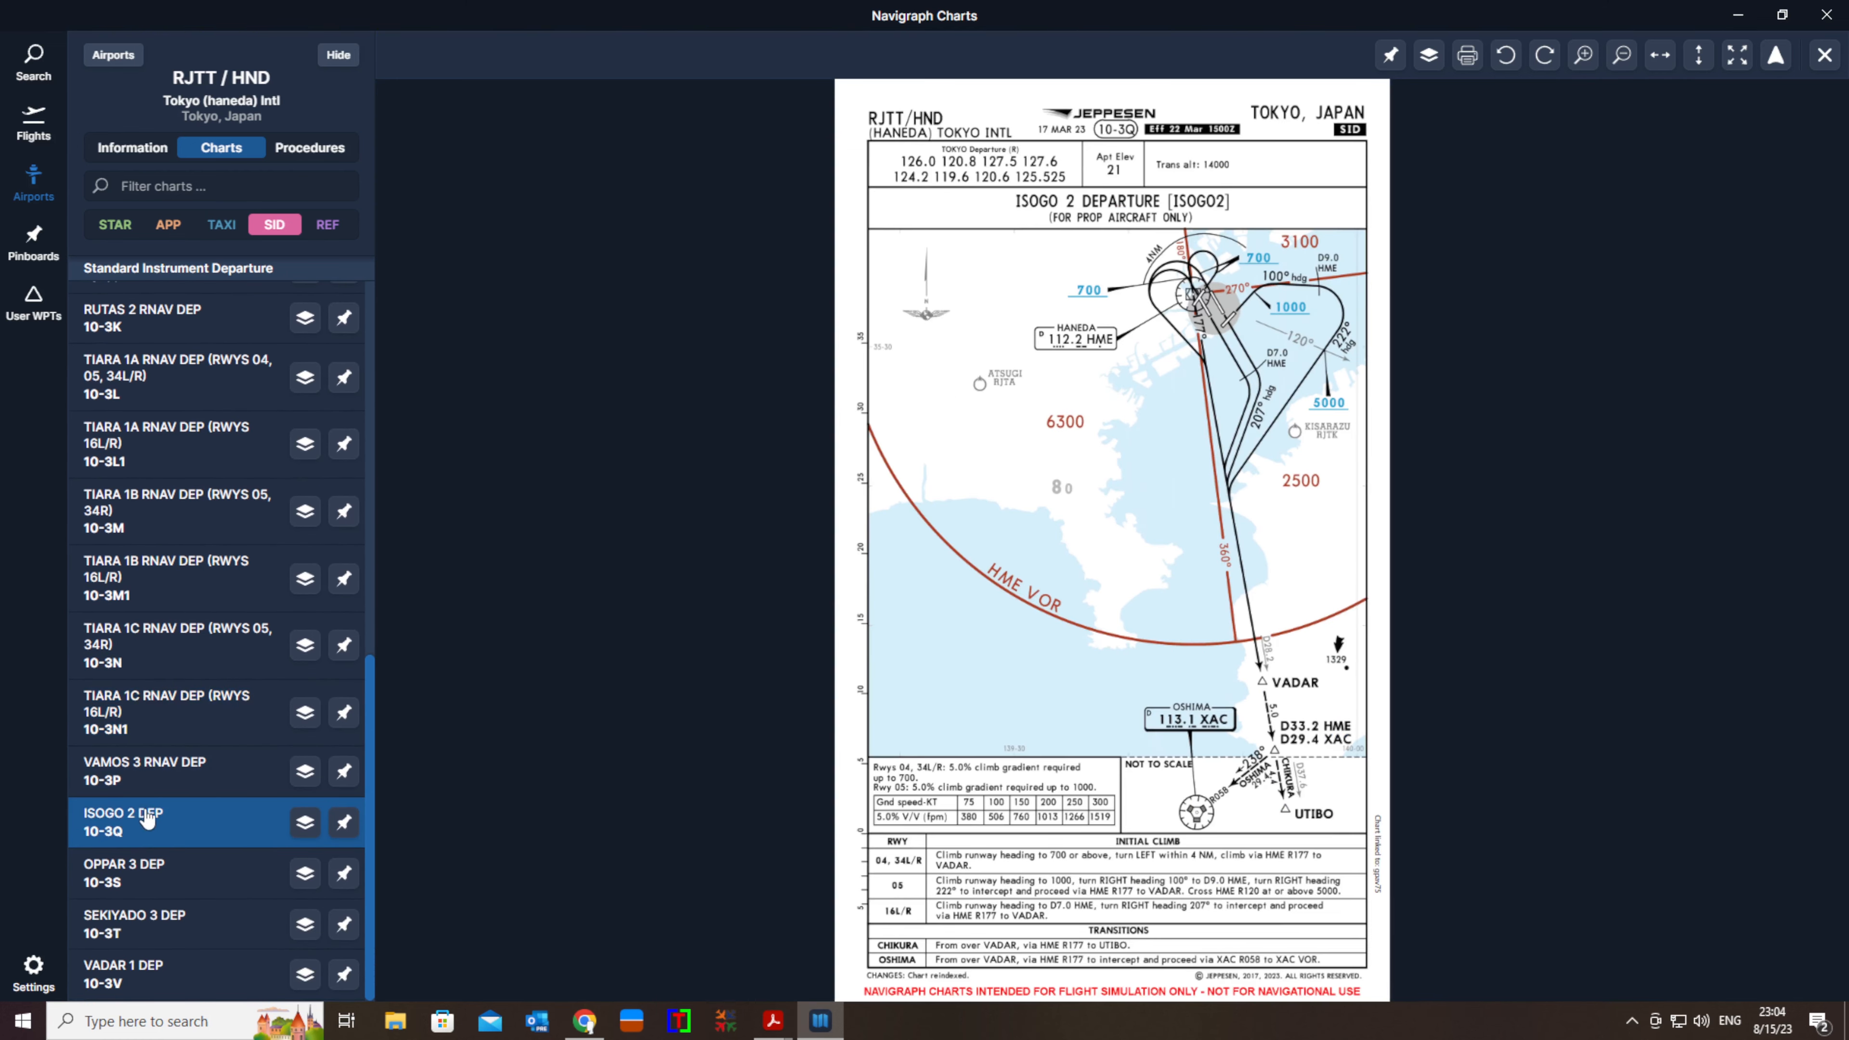
{"action": "left_click", "coordinate": [161, 785]}
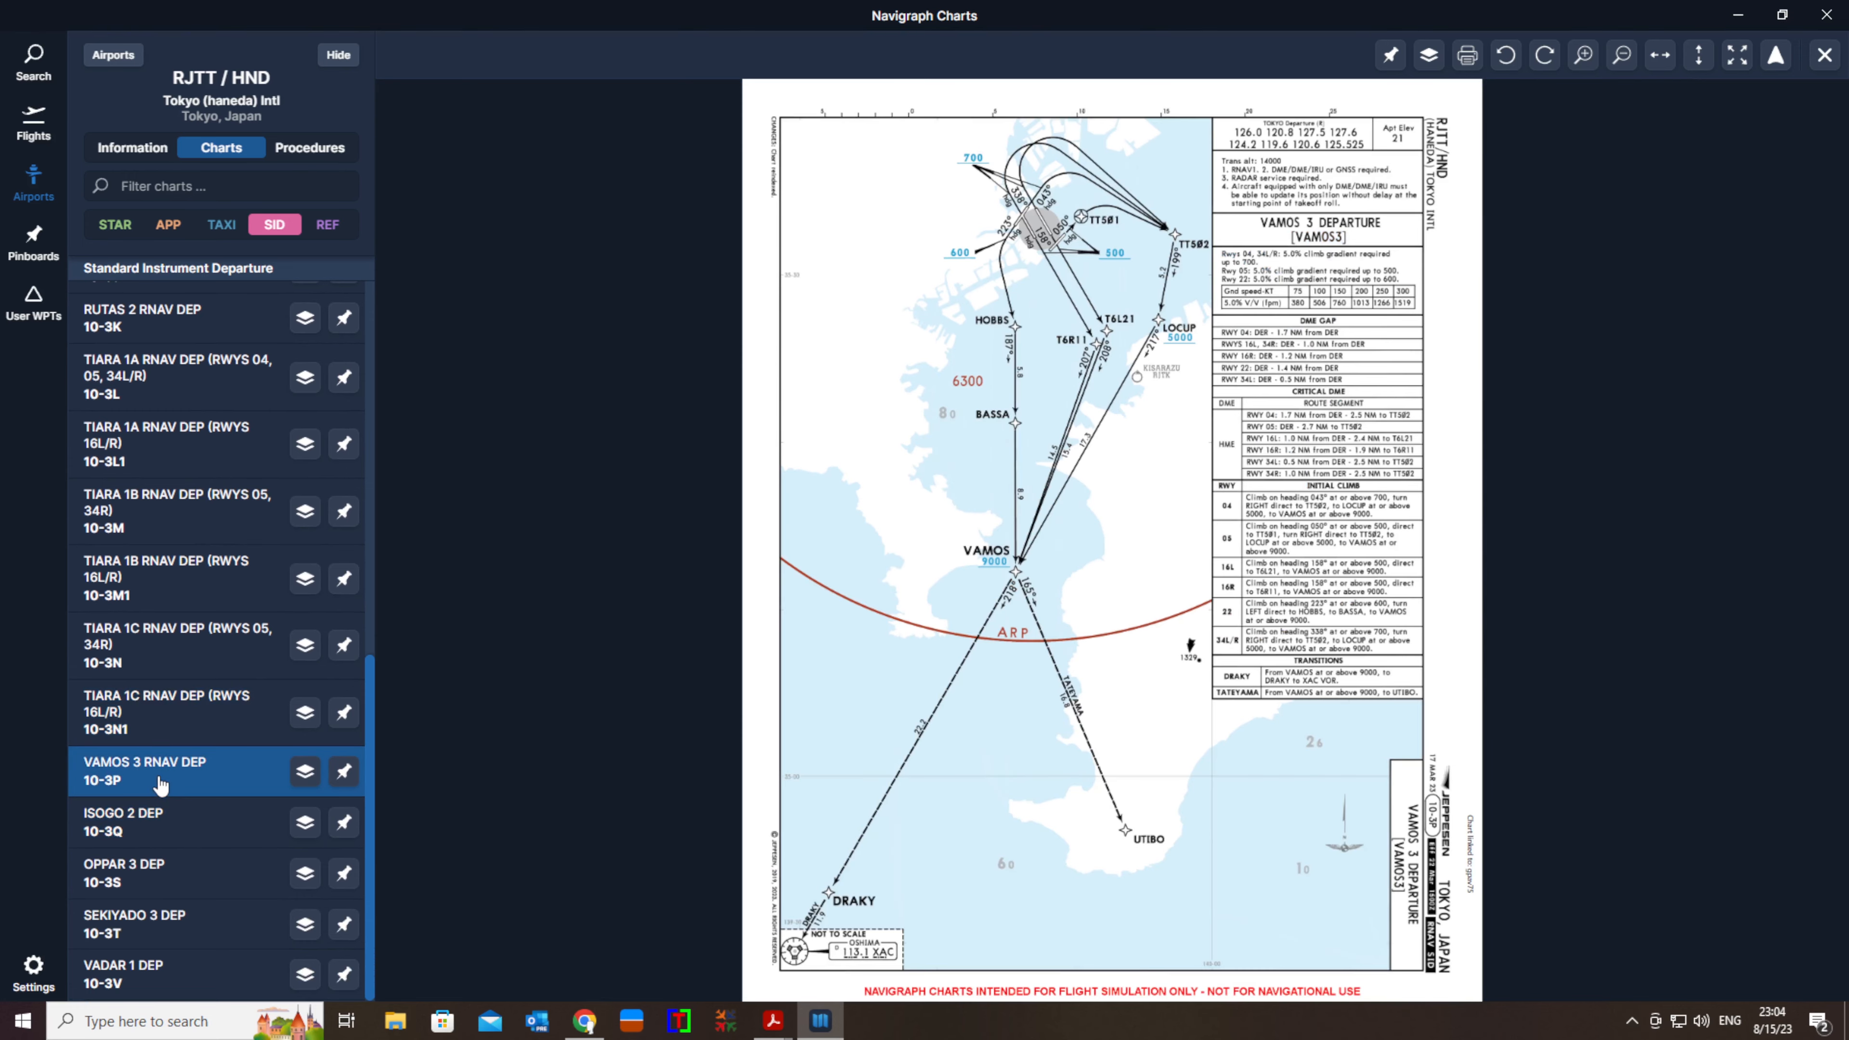
{"action": "left_click", "coordinate": [139, 975]}
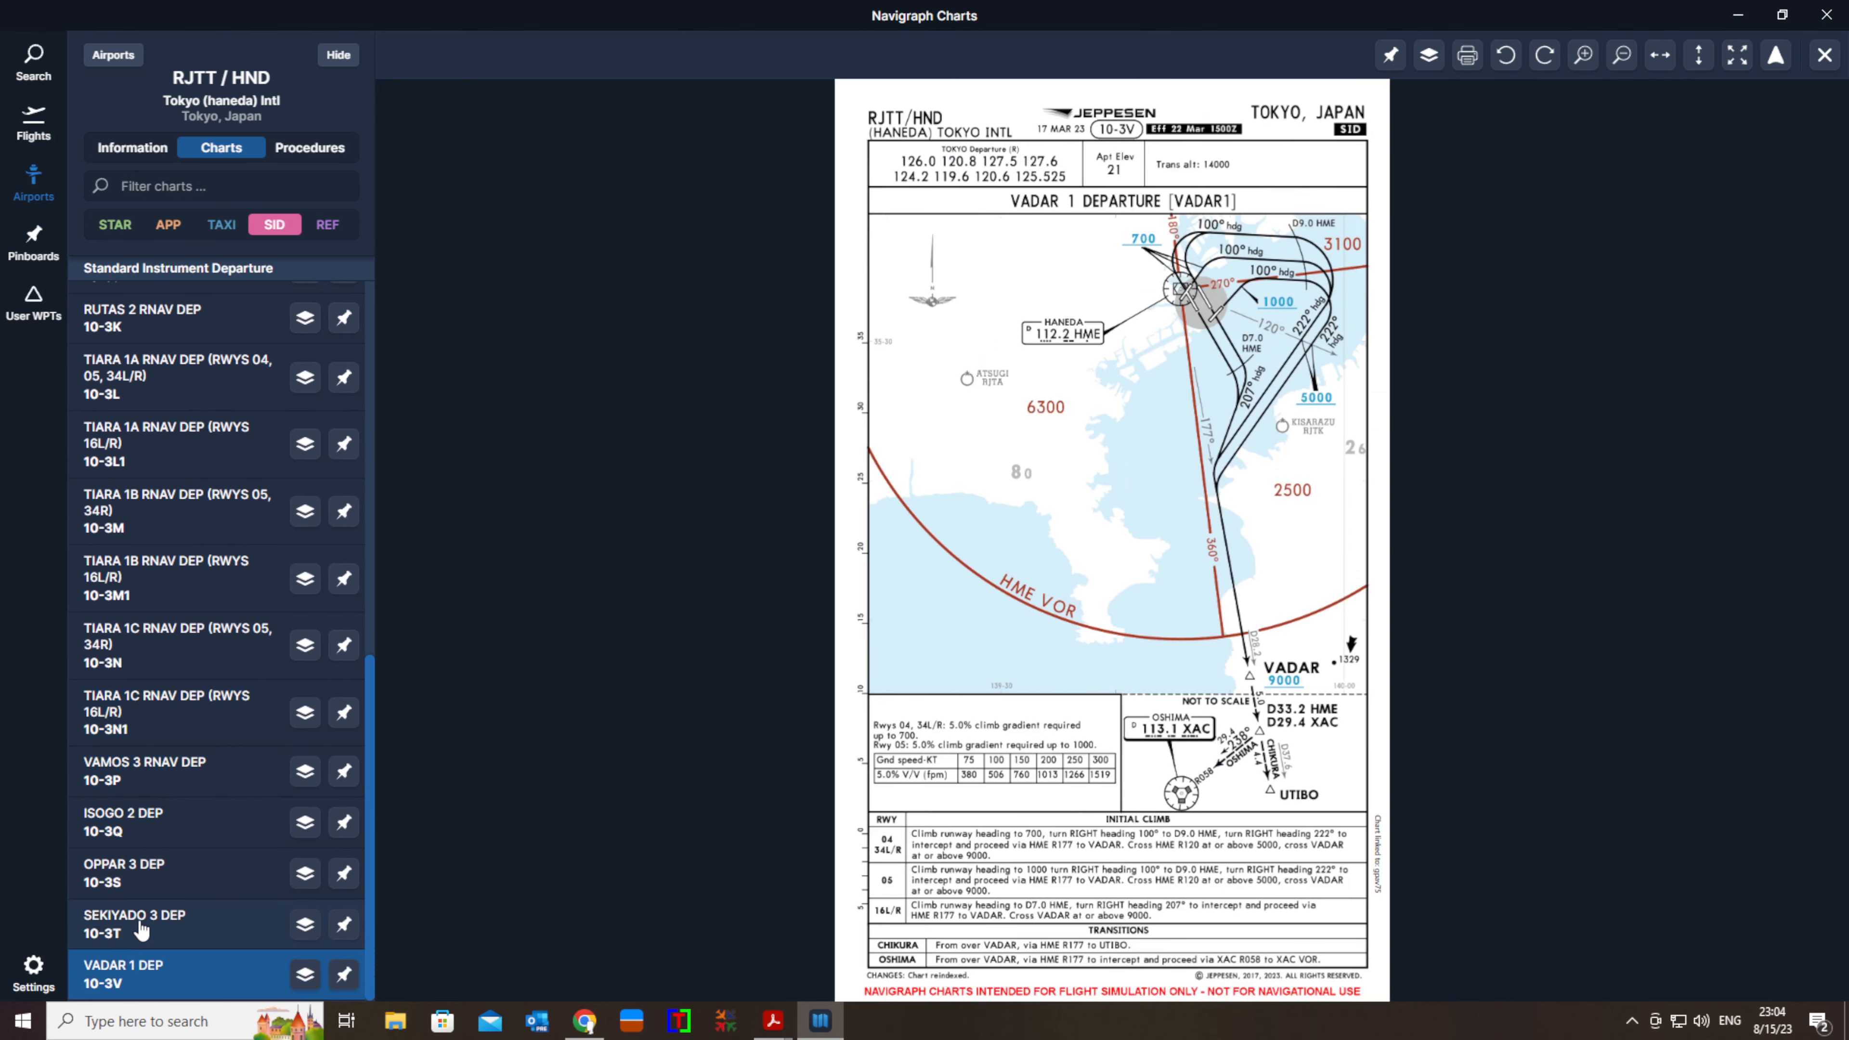
{"action": "left_click", "coordinate": [141, 930]}
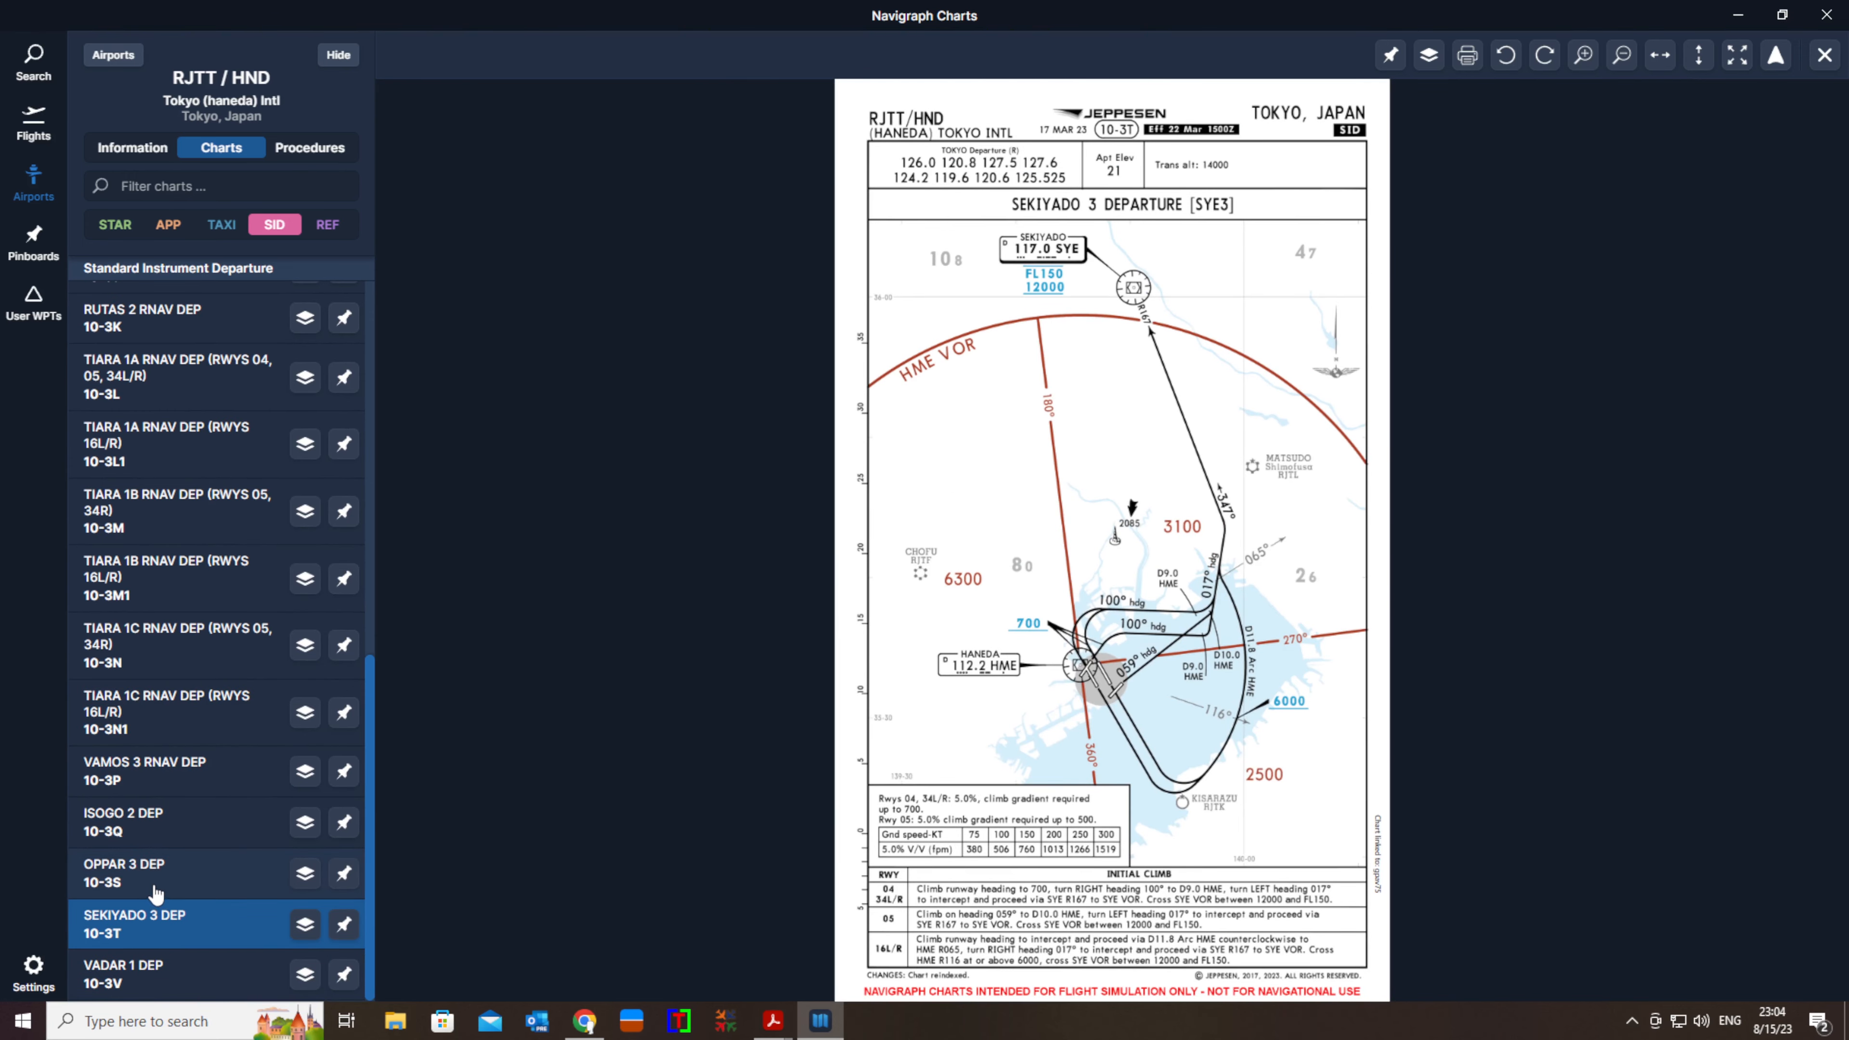
{"action": "left_click", "coordinate": [161, 885]}
Reopen the ROVER 2B and ROVER 2A departure charts and examine their runways, waypoints and INUBO transition
{"action": "scroll", "coordinate": [204, 659], "scroll_direction": "up", "scroll_amount": 4}
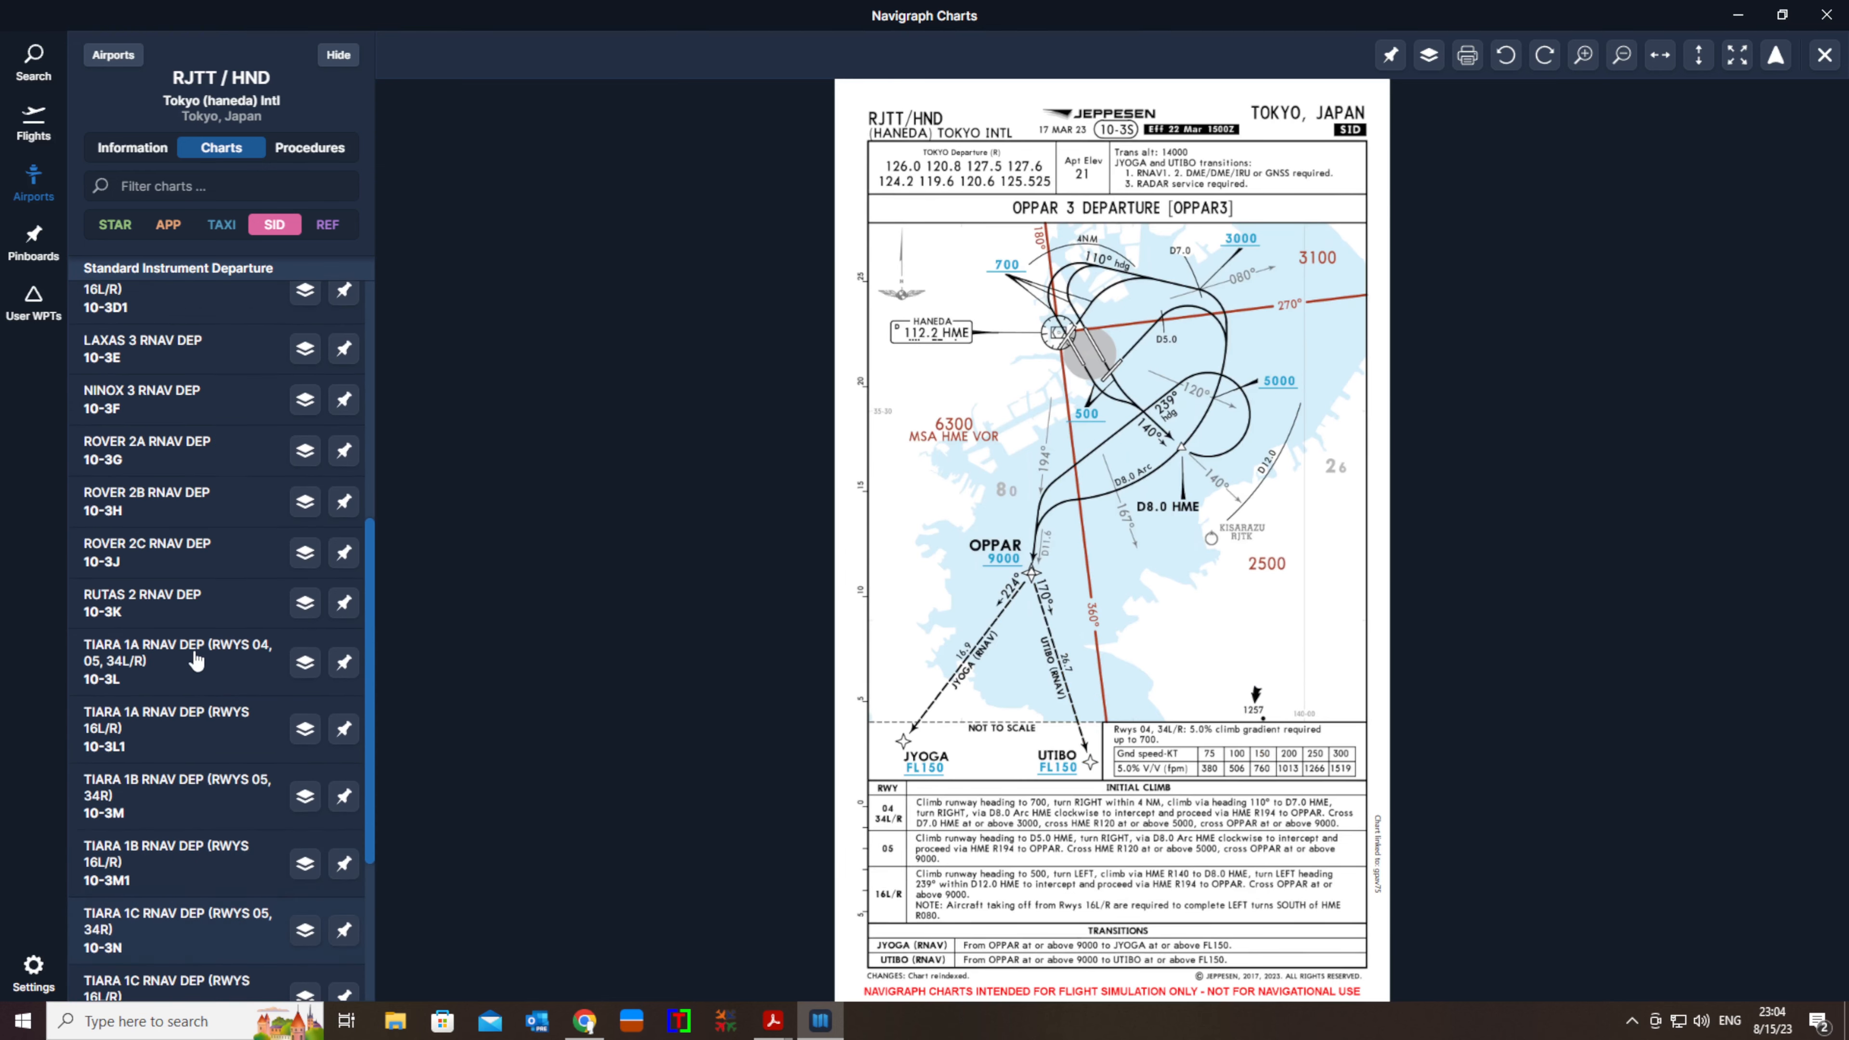
{"action": "left_click", "coordinate": [141, 522]}
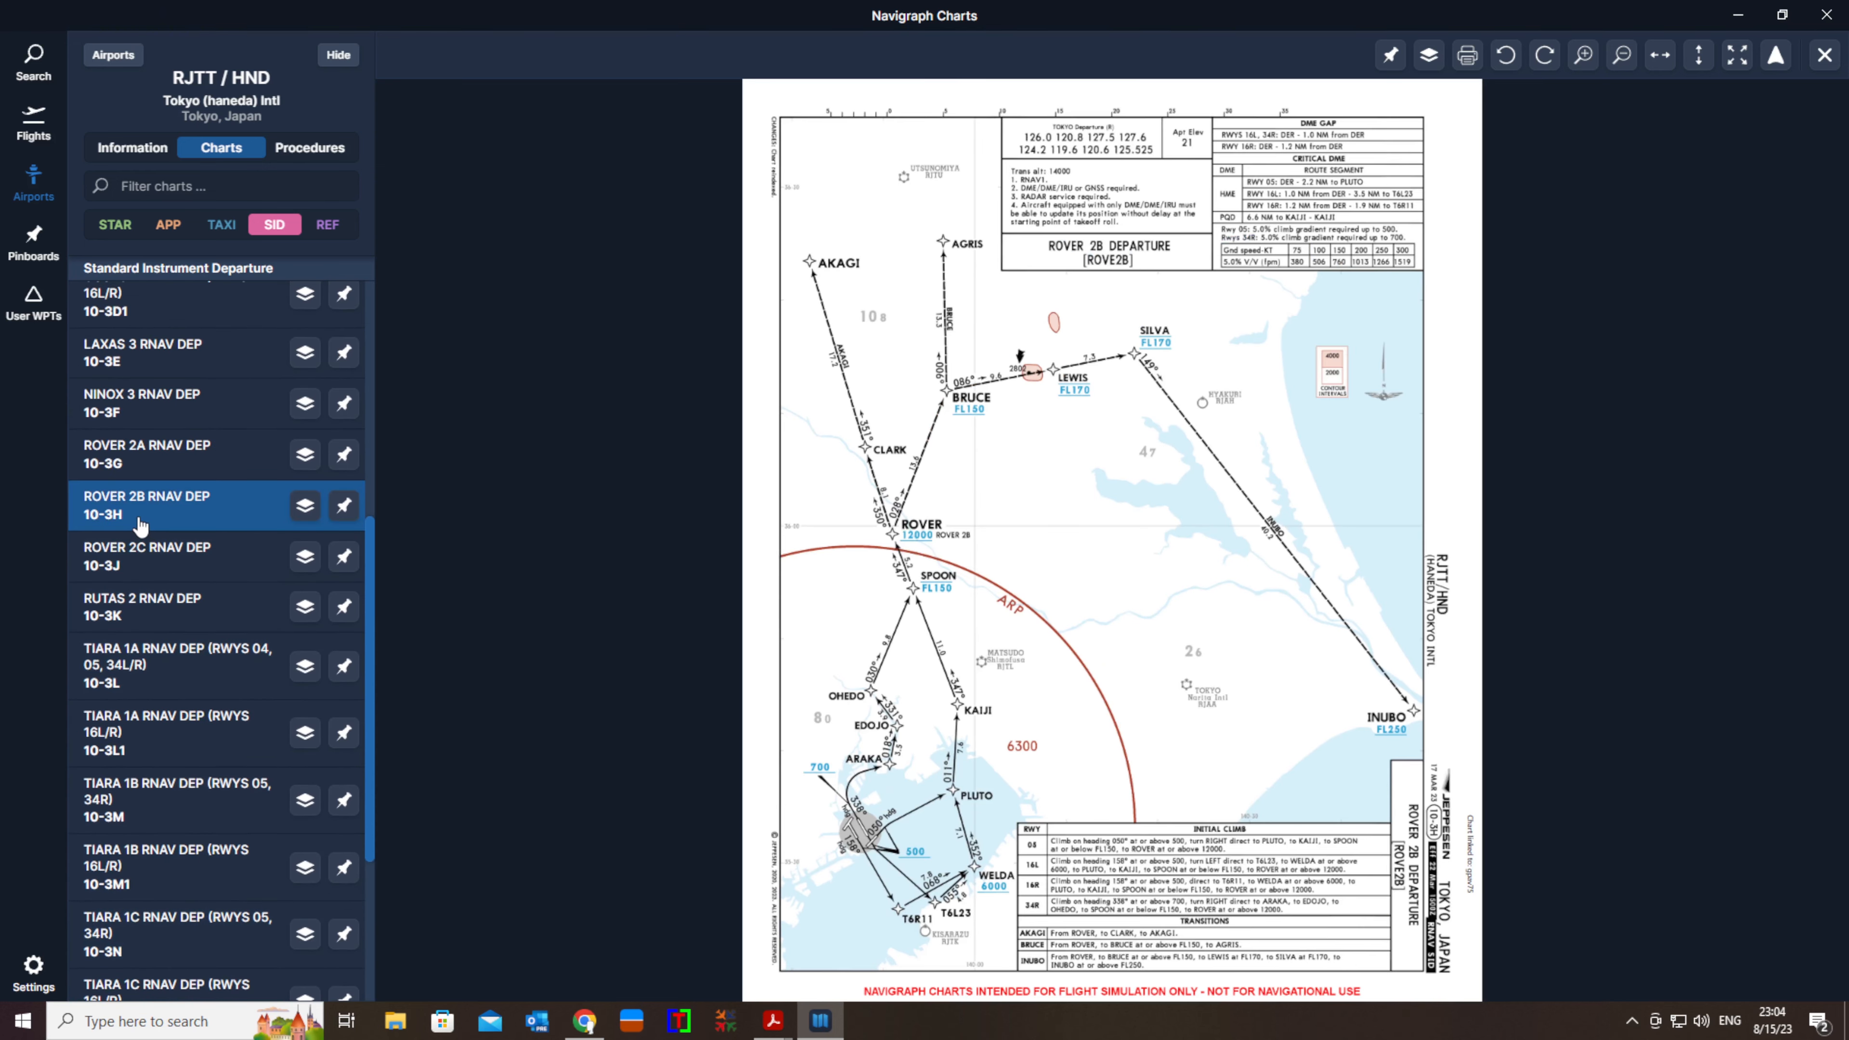
{"action": "left_click", "coordinate": [140, 471]}
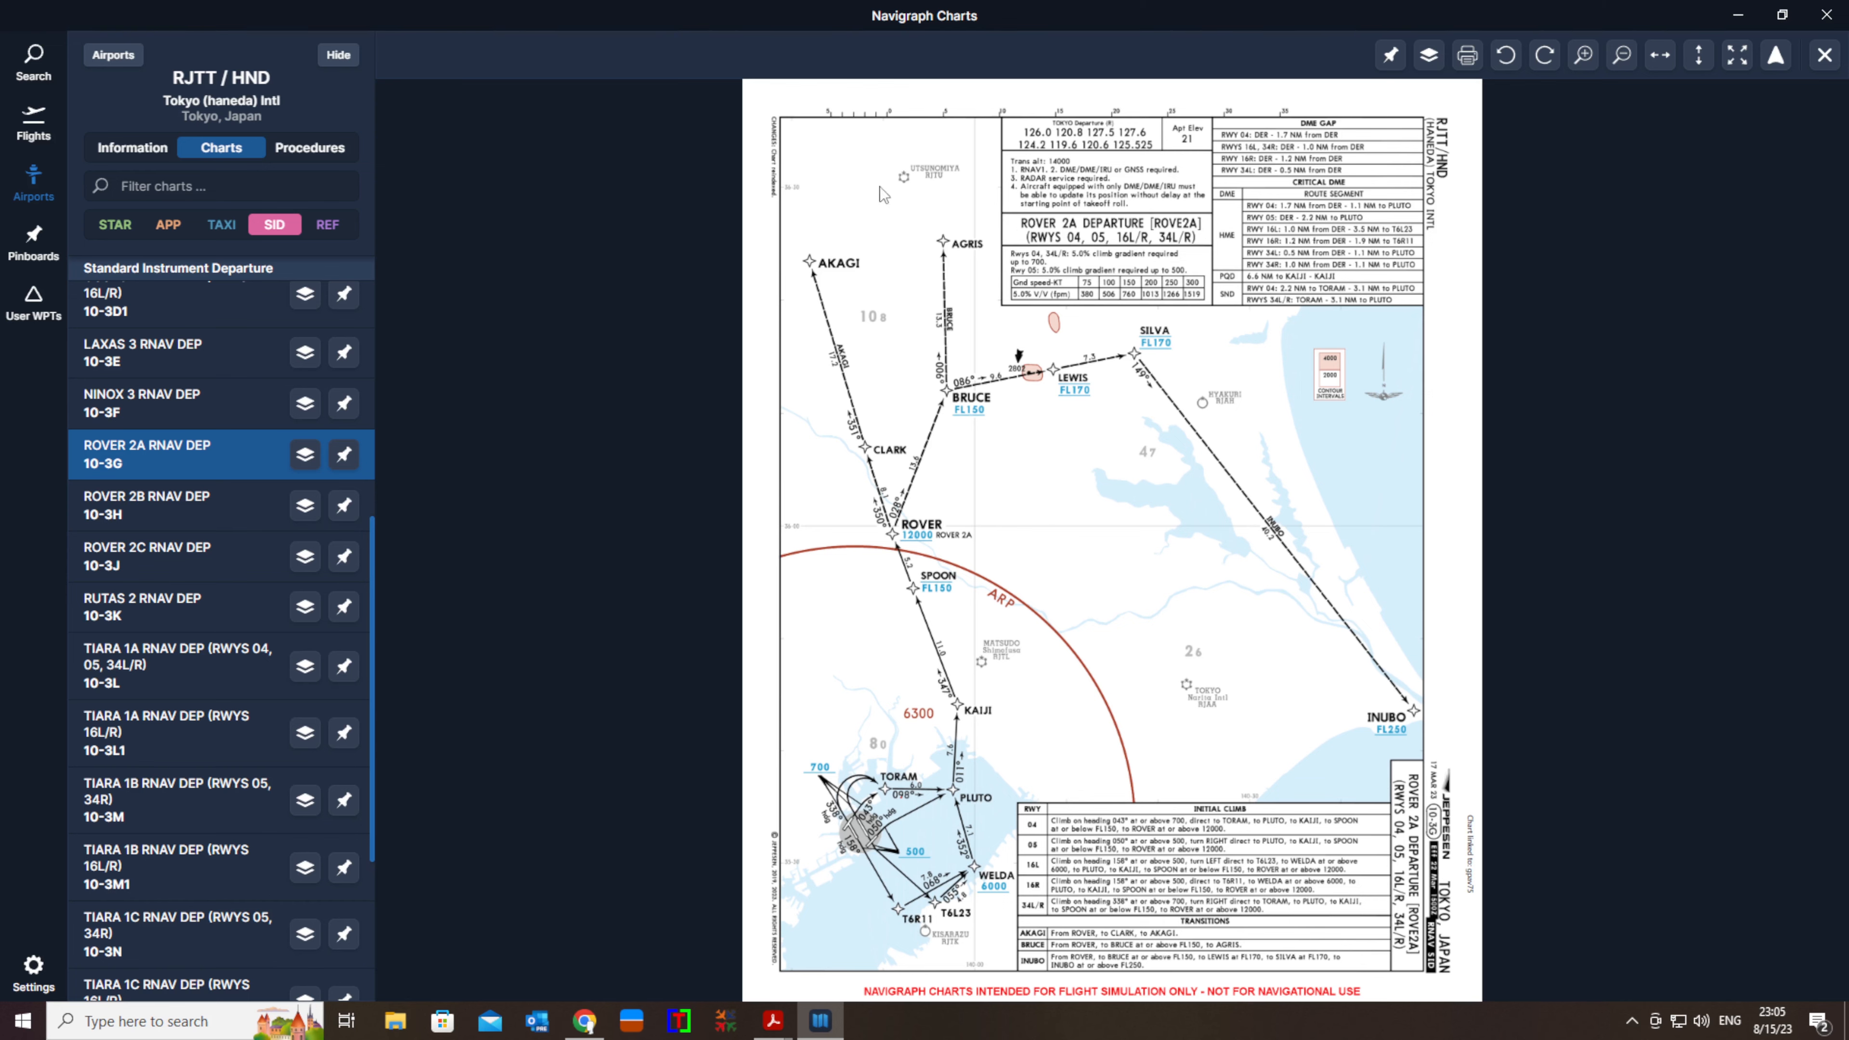
Return to SimBrief and insert ROVER BRUCE LEWIS SOLVA INUBO before IDLAN in the selected route
{"action": "left_click", "coordinate": [1739, 16]}
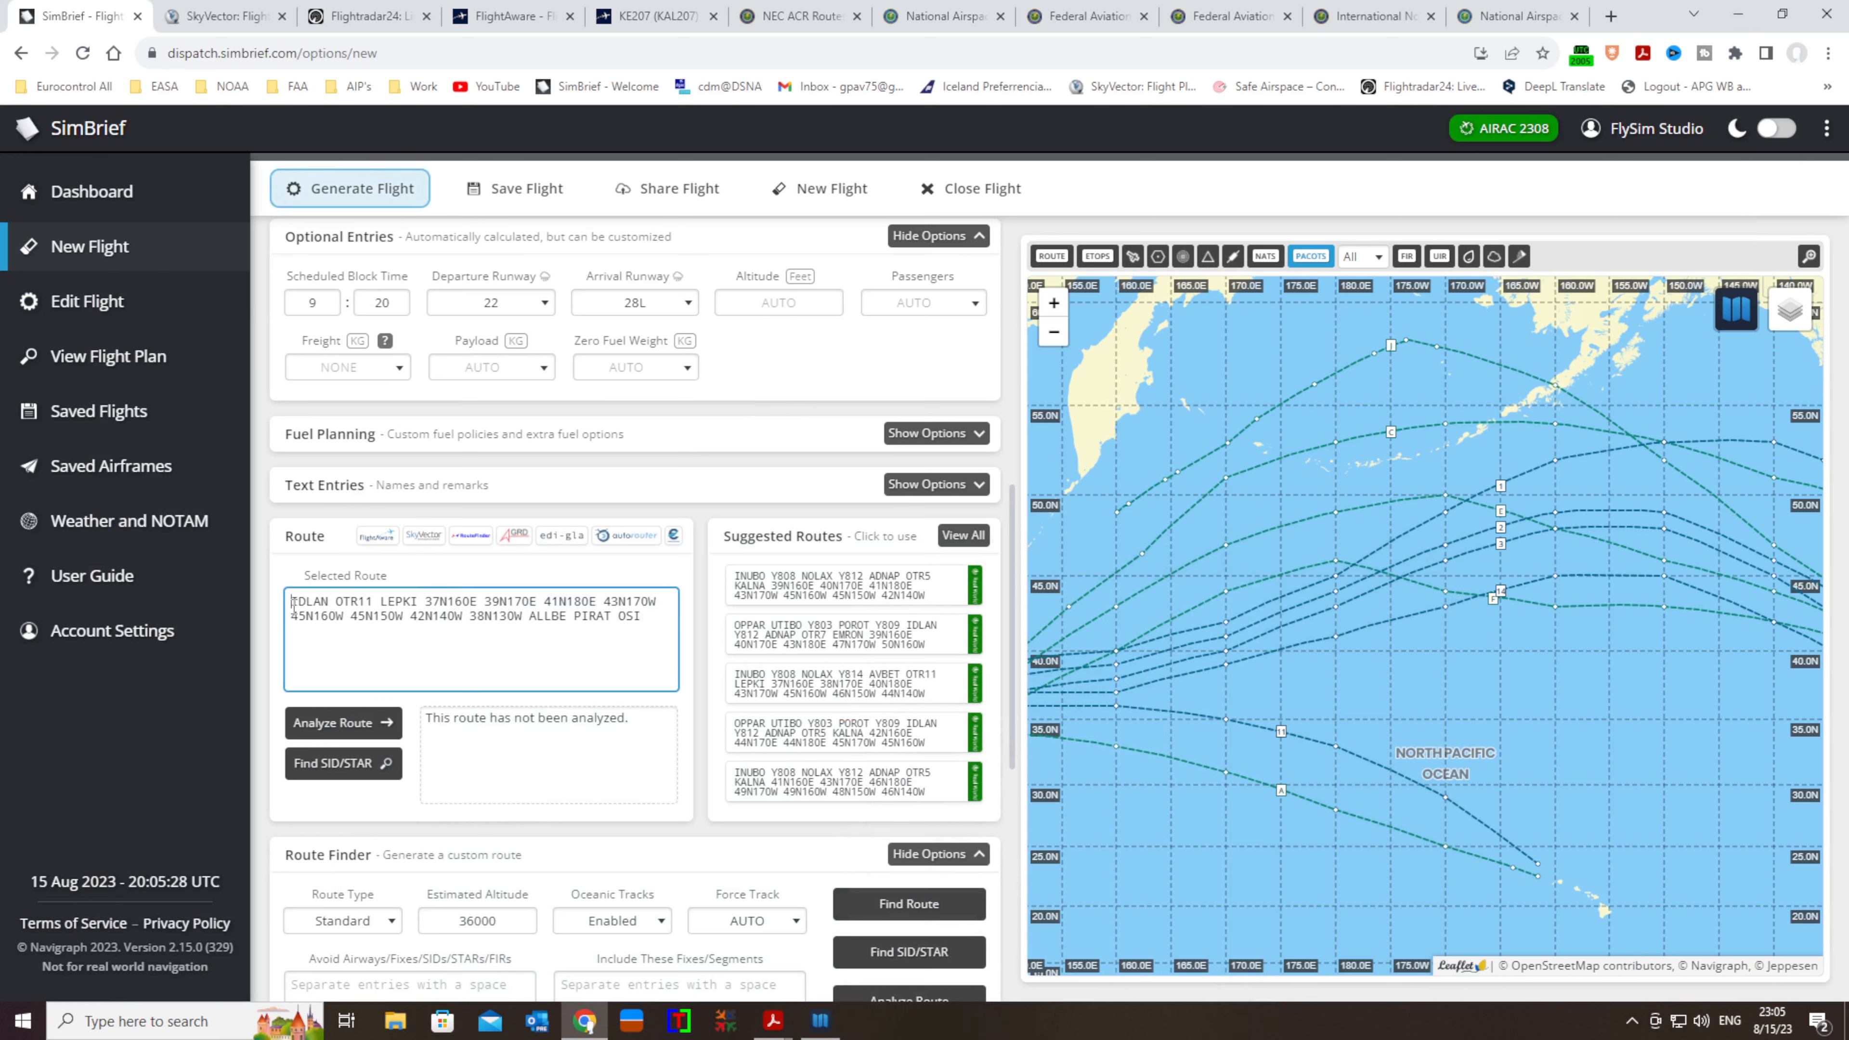
{"action": "type", "text": "ROVER "}
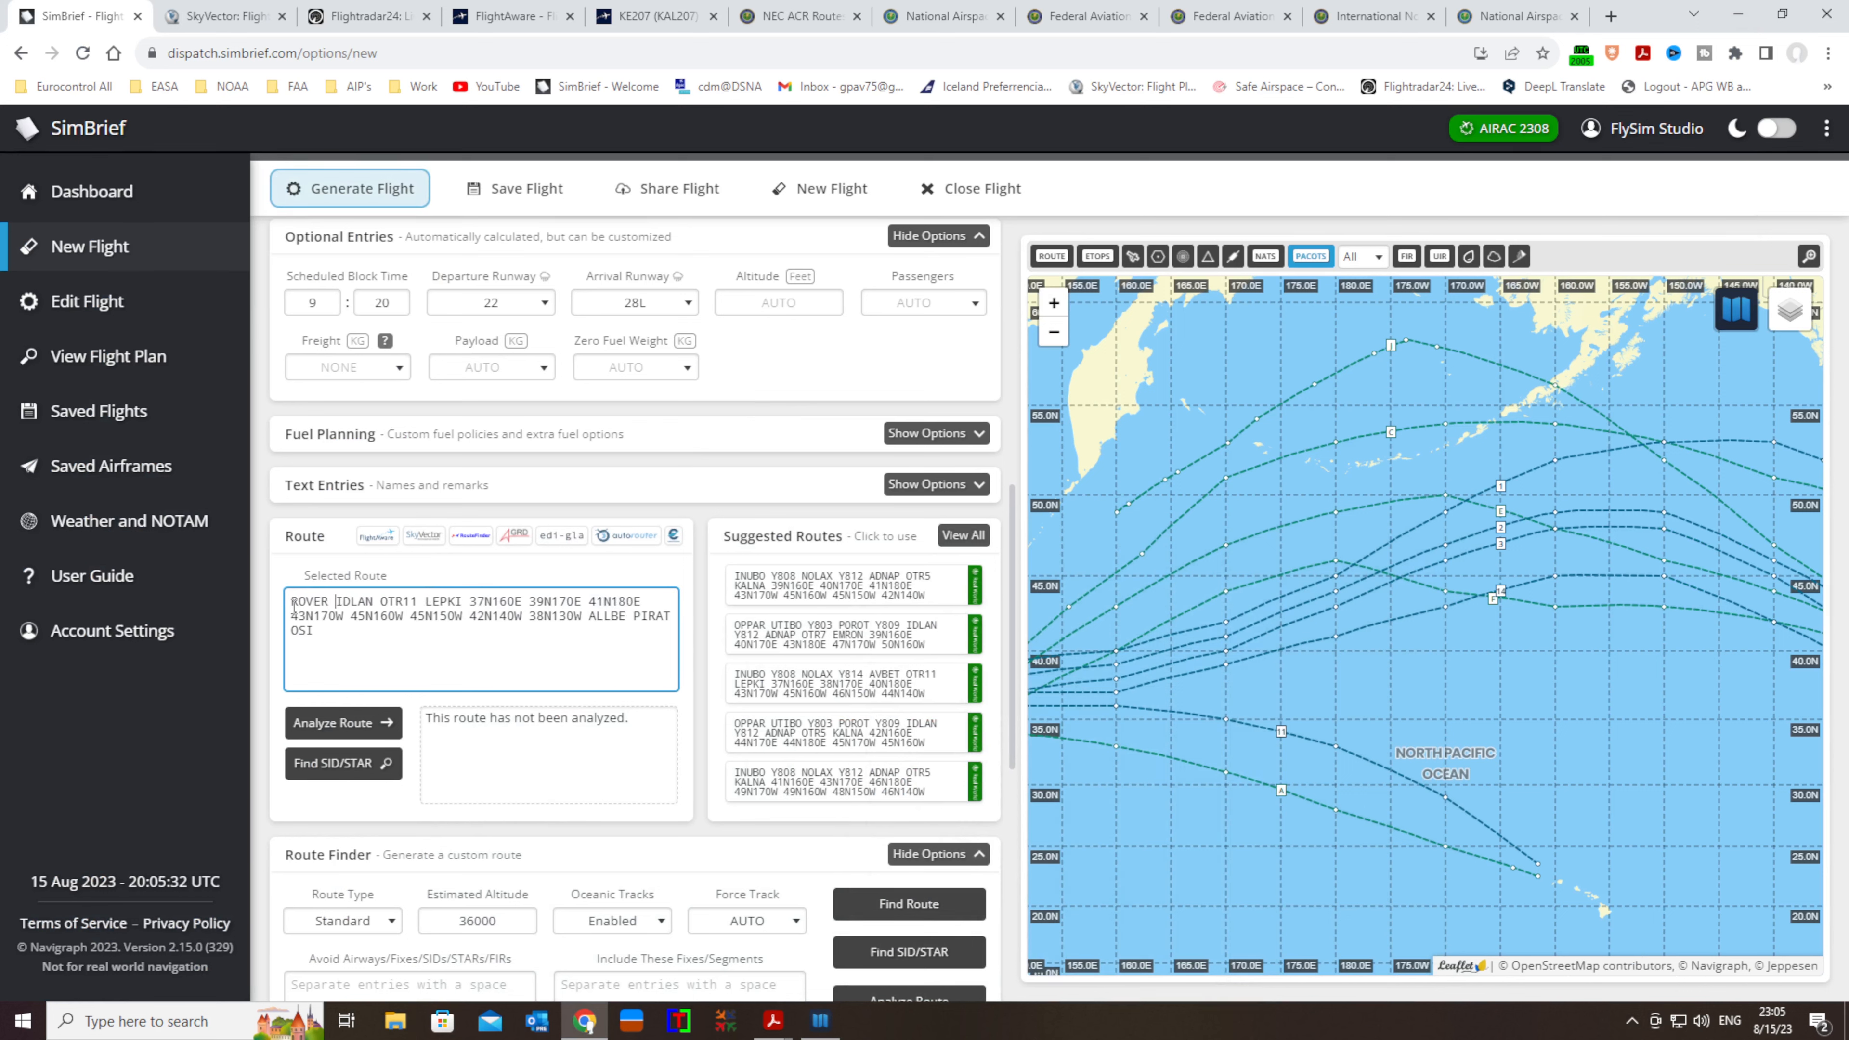
{"action": "type", "text": "BREU"}
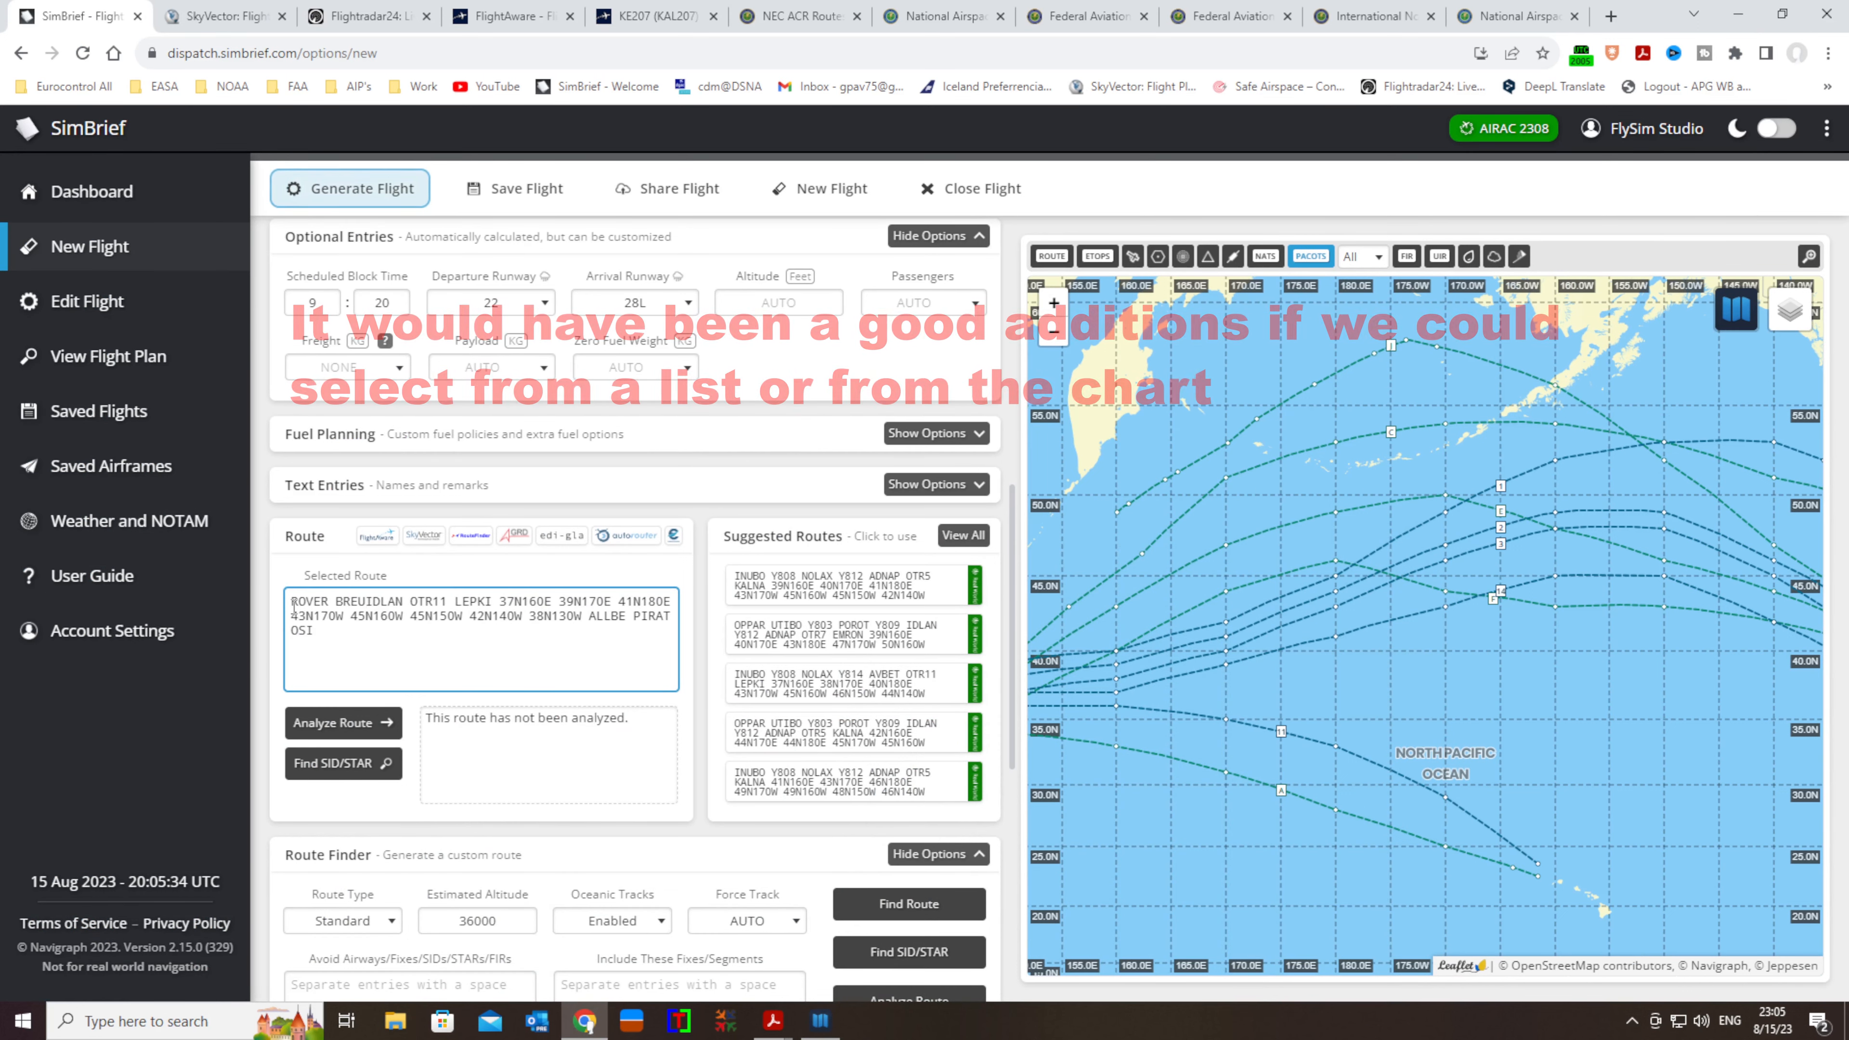
{"action": "type", "text": "CE"}
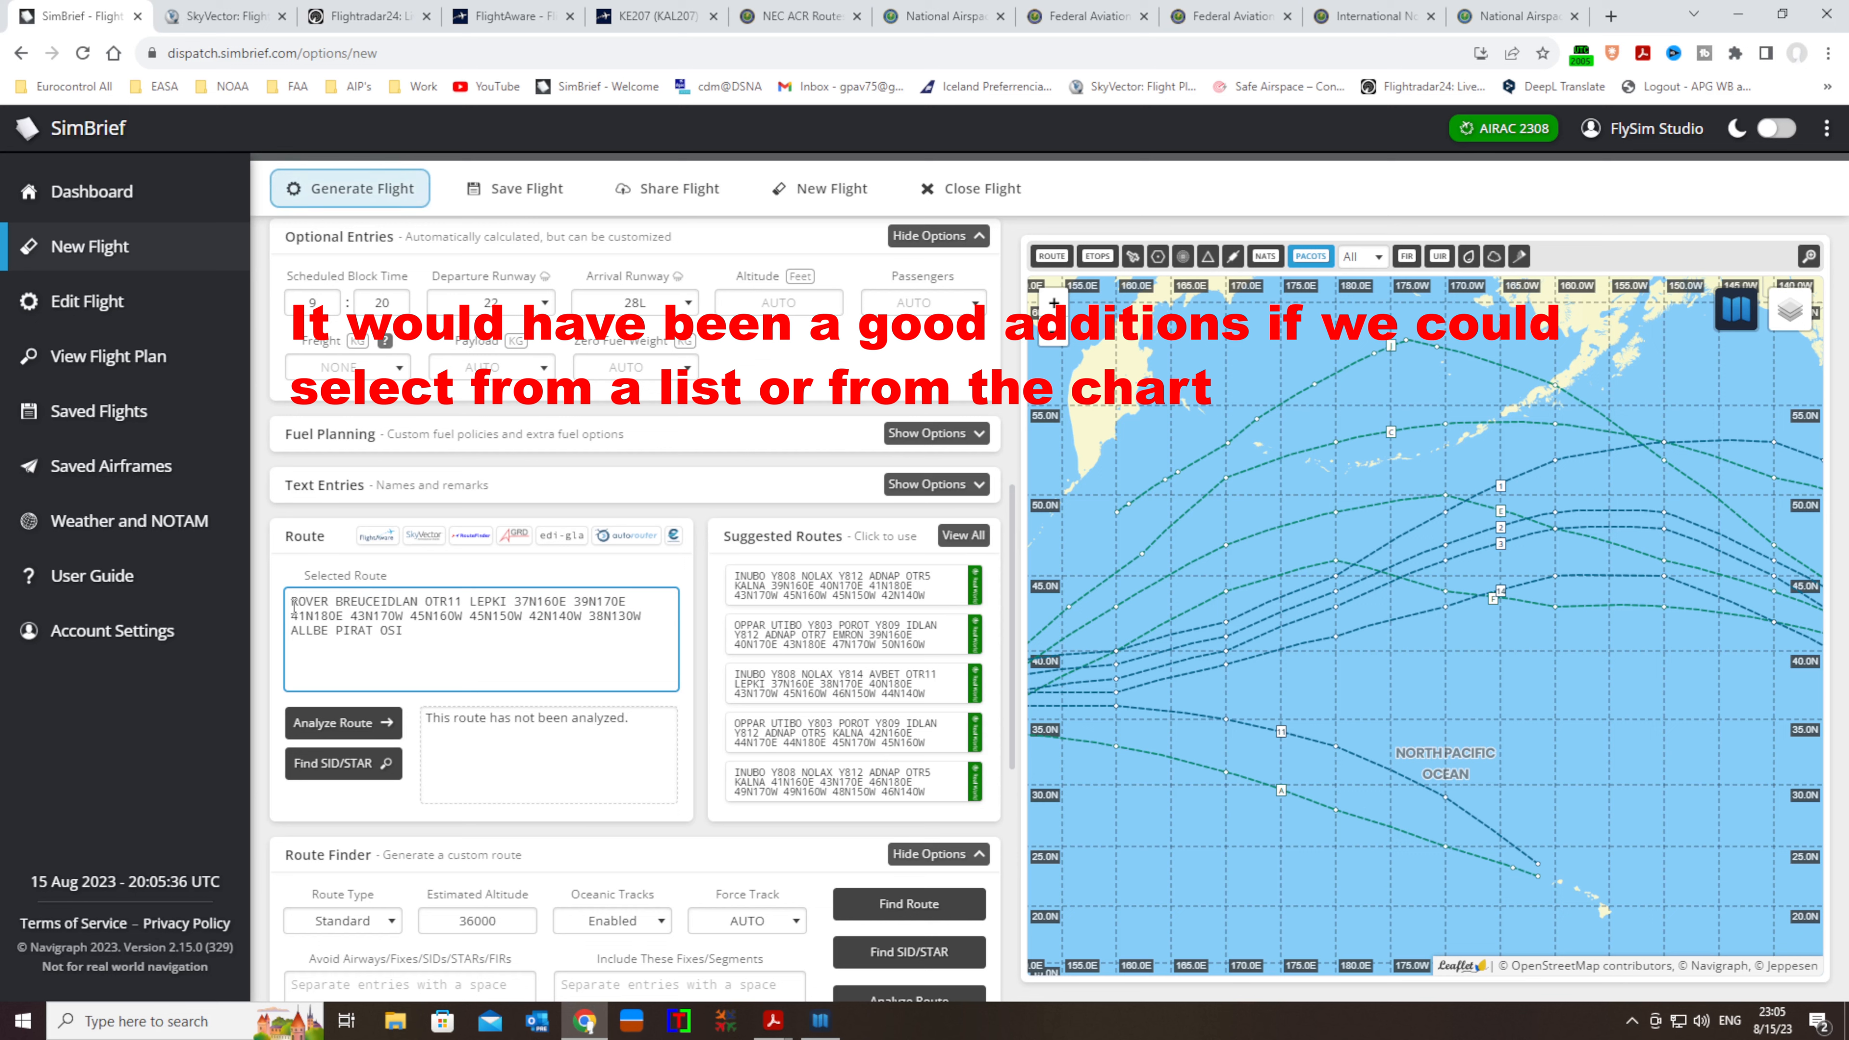
{"action": "key", "text": "BackSpace"}
{"action": "key", "text": "BackSpace"}
{"action": "key", "text": "BackSpace"}
{"action": "key", "text": "BackSpace"}
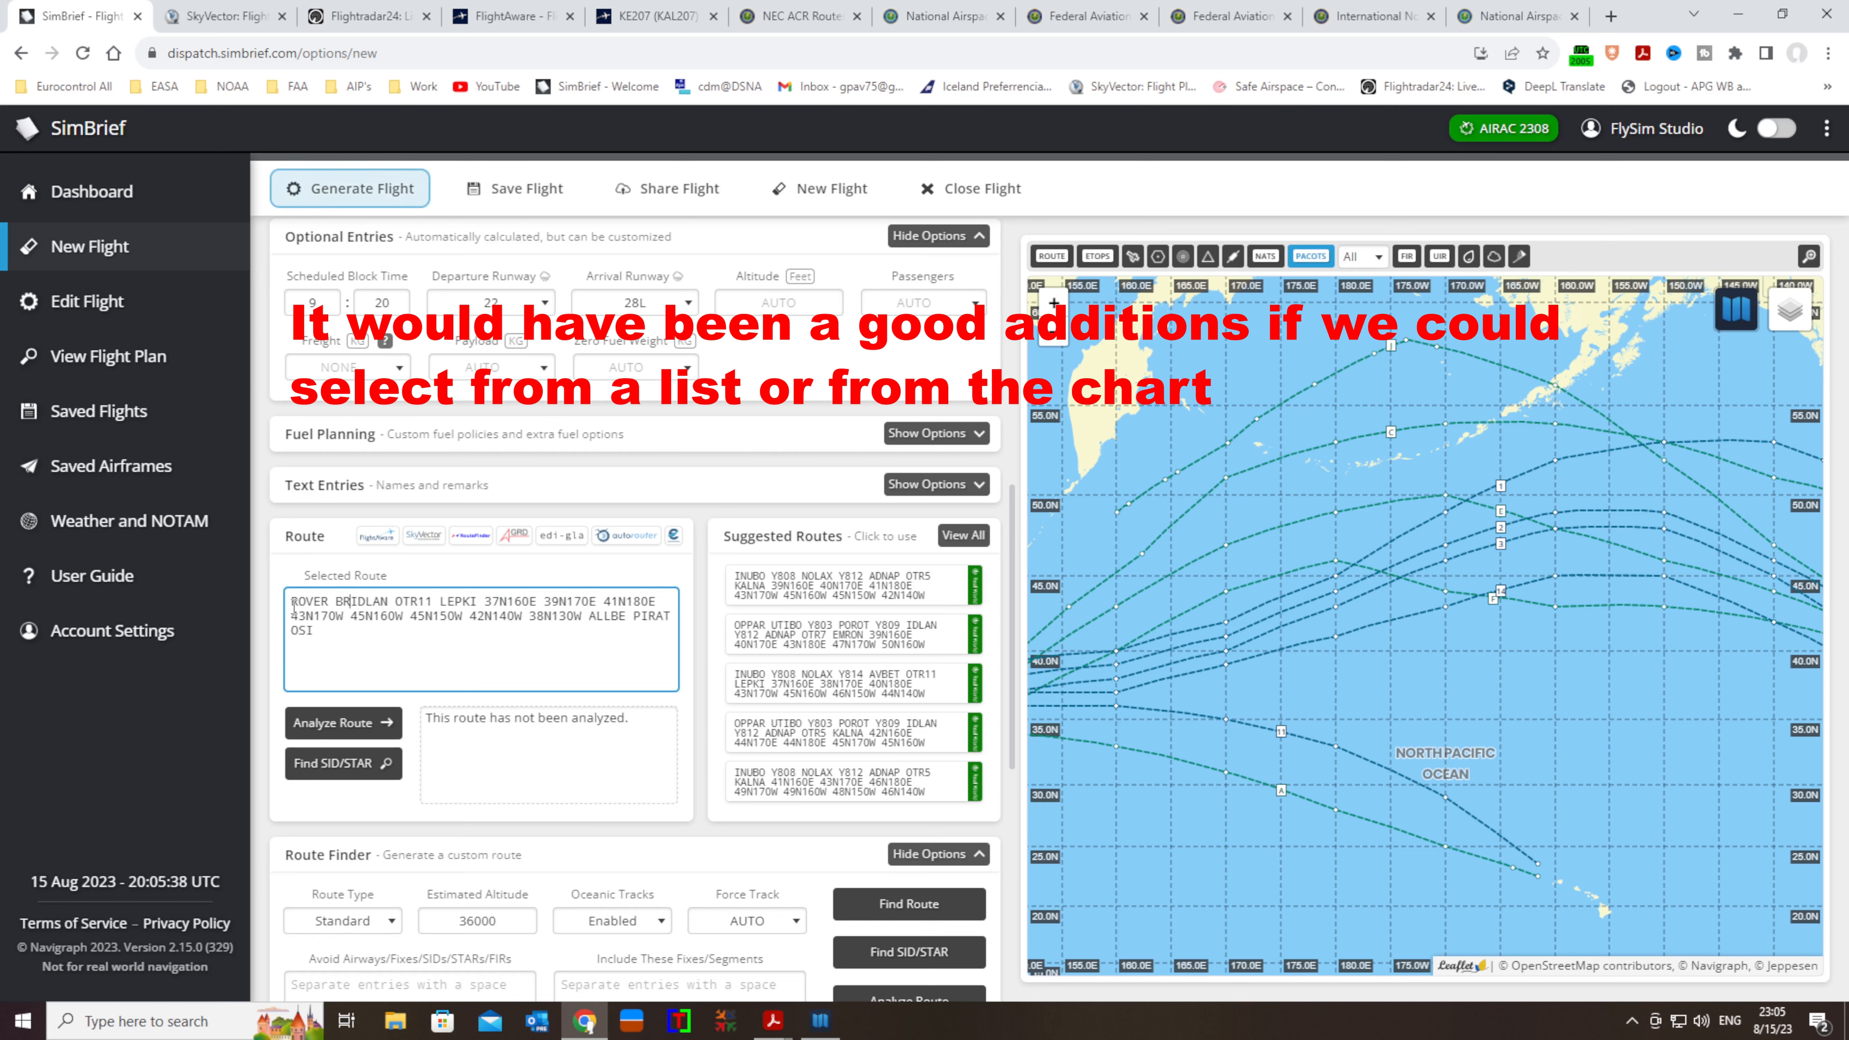
{"action": "type", "text": "UCE "}
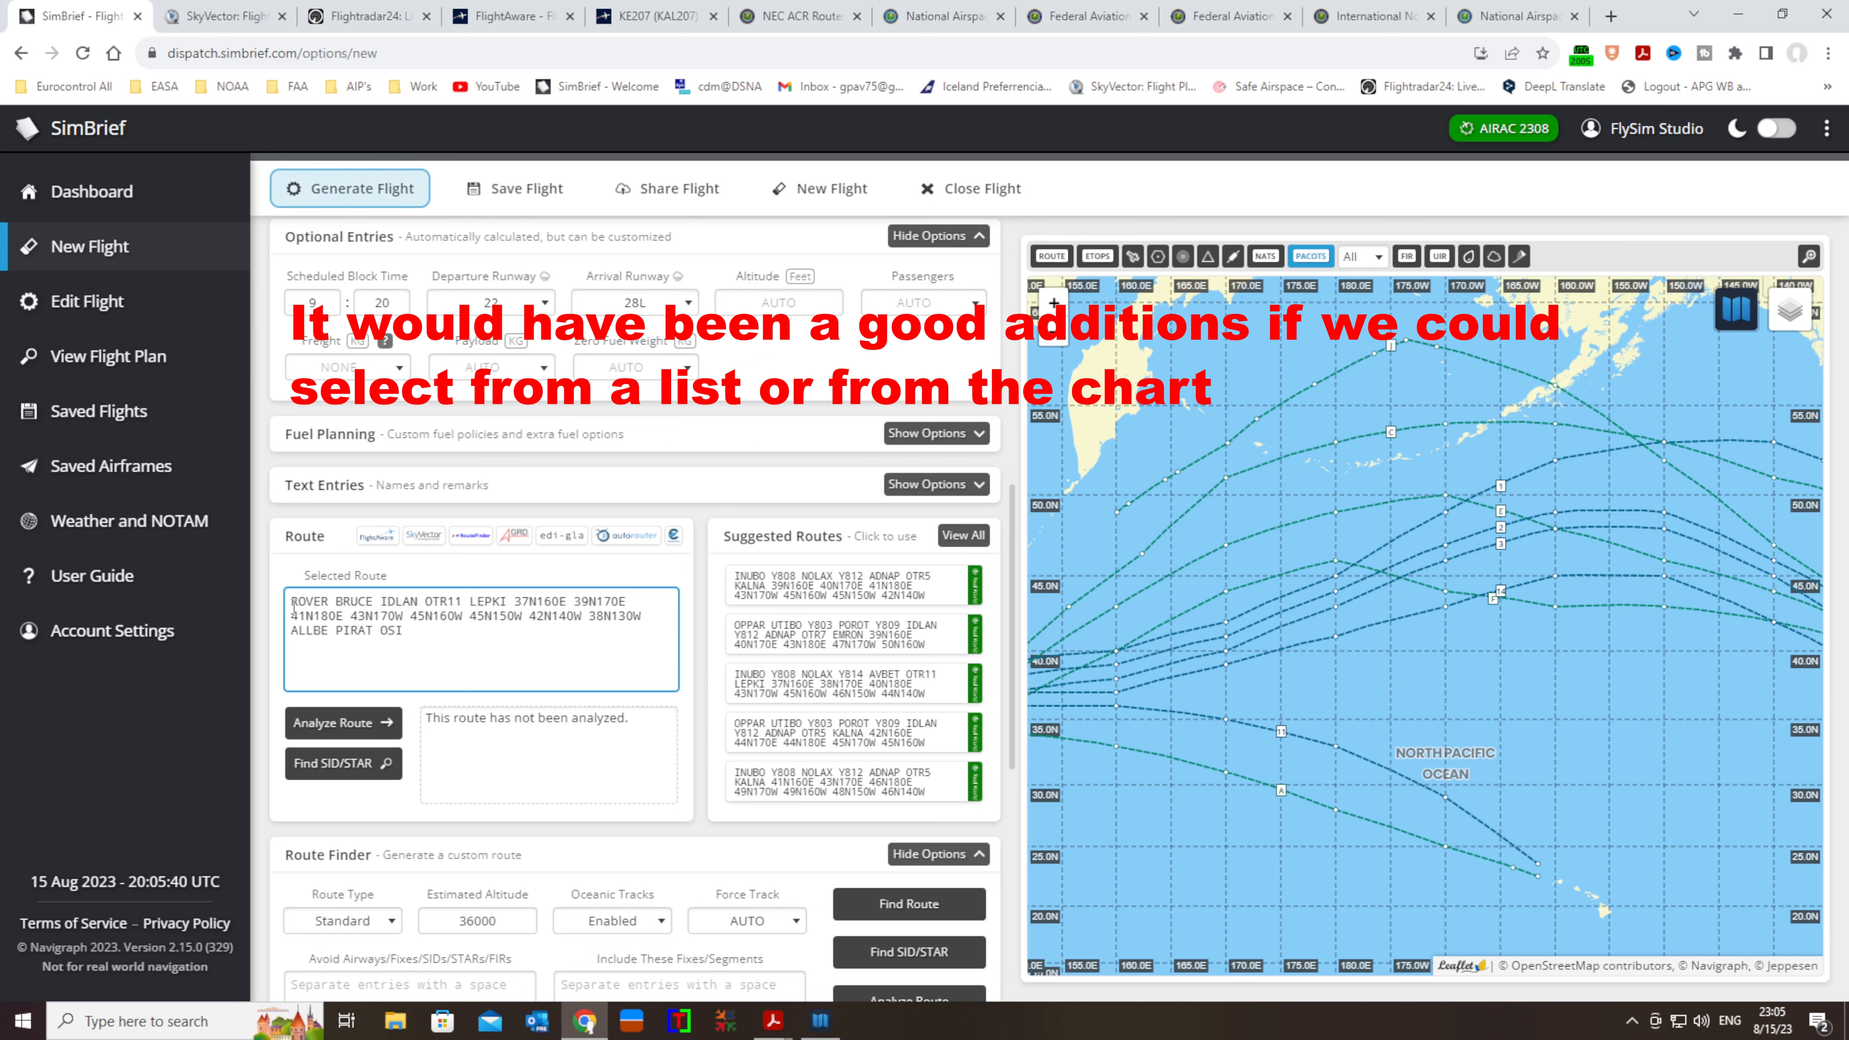
{"action": "type", "text": "LEWIS"}
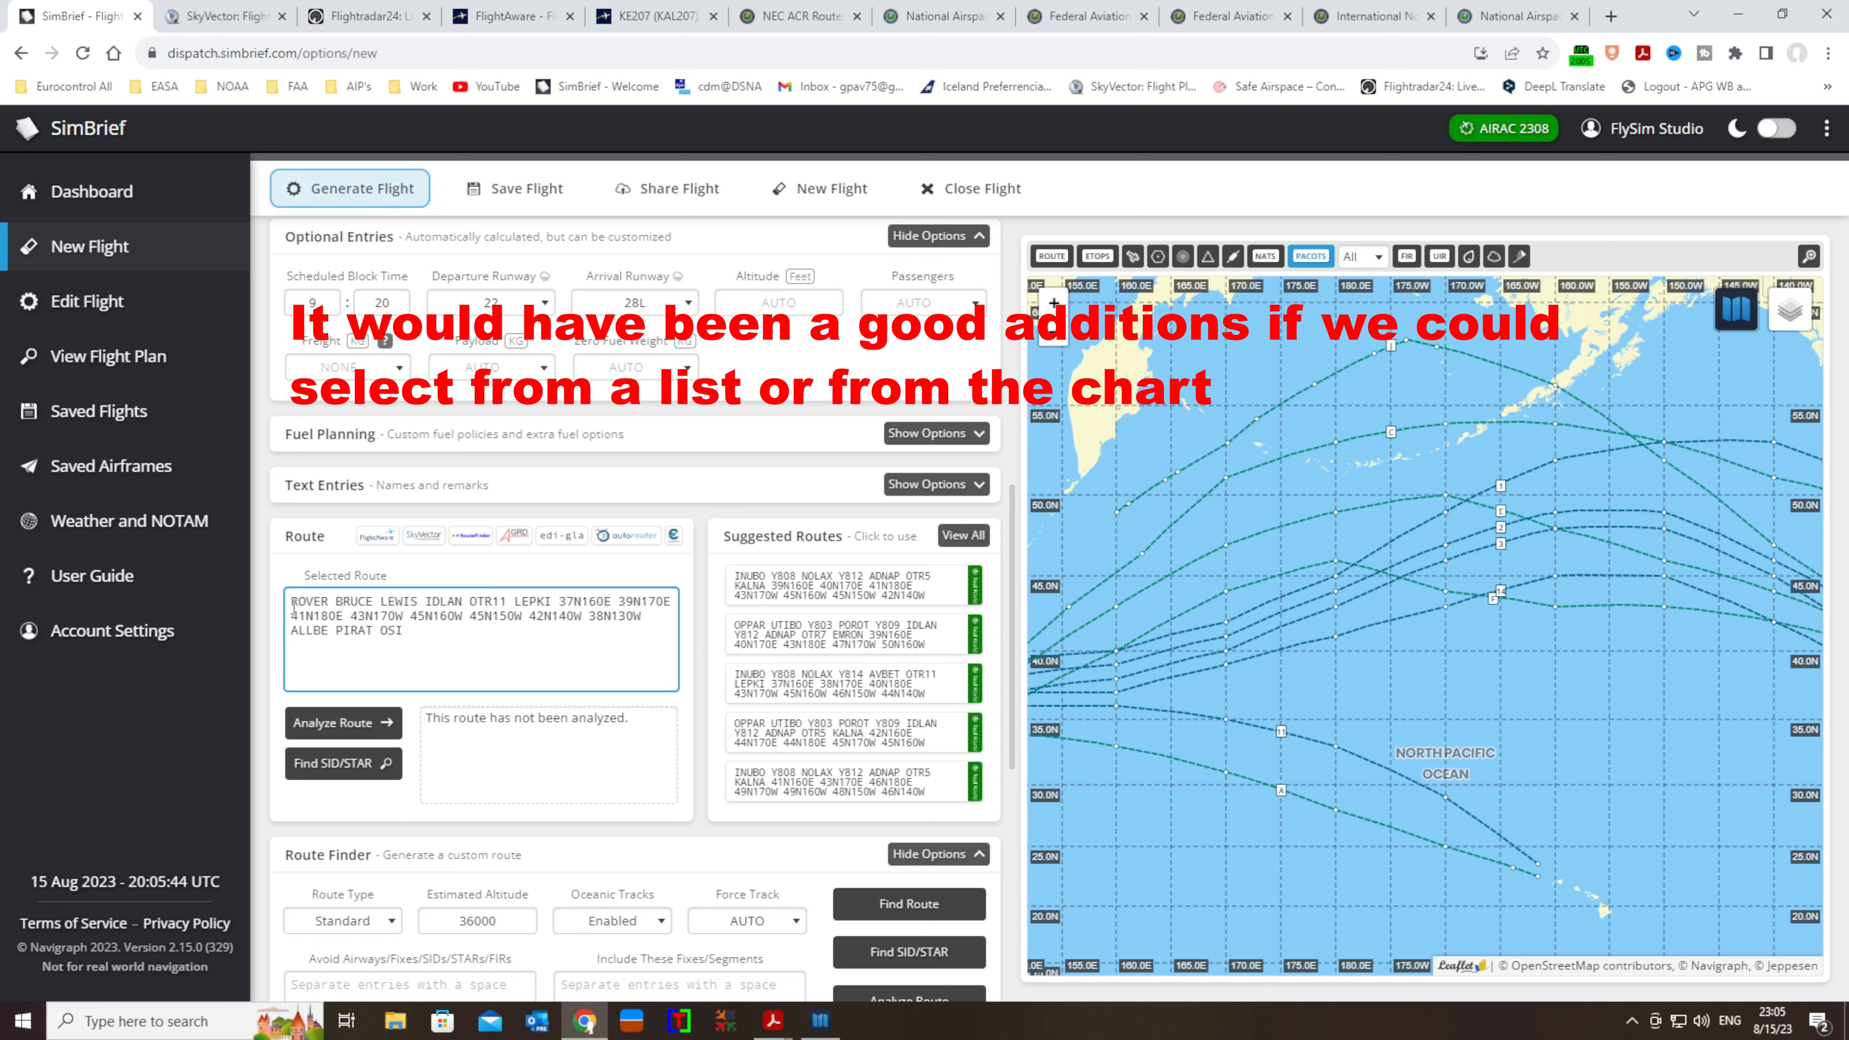
{"action": "type", "text": " SOLVA "}
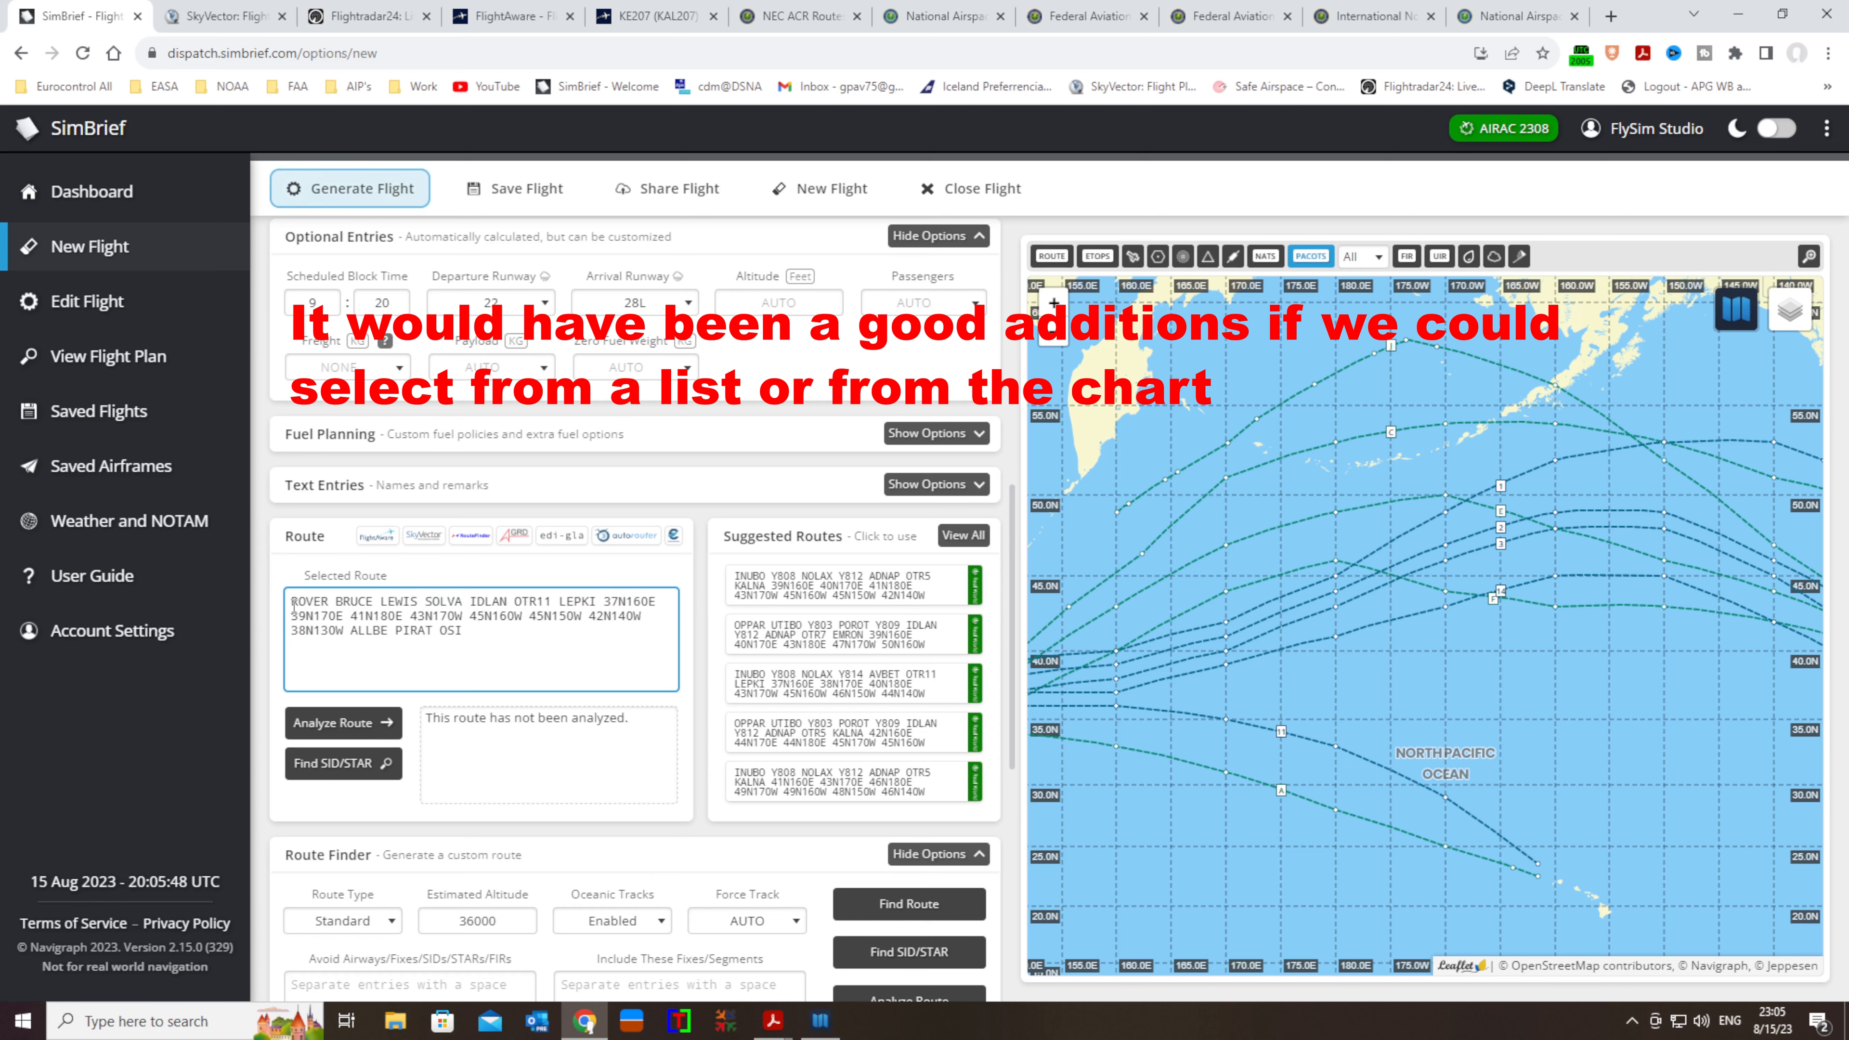
{"action": "type", "text": "INUBO I"}
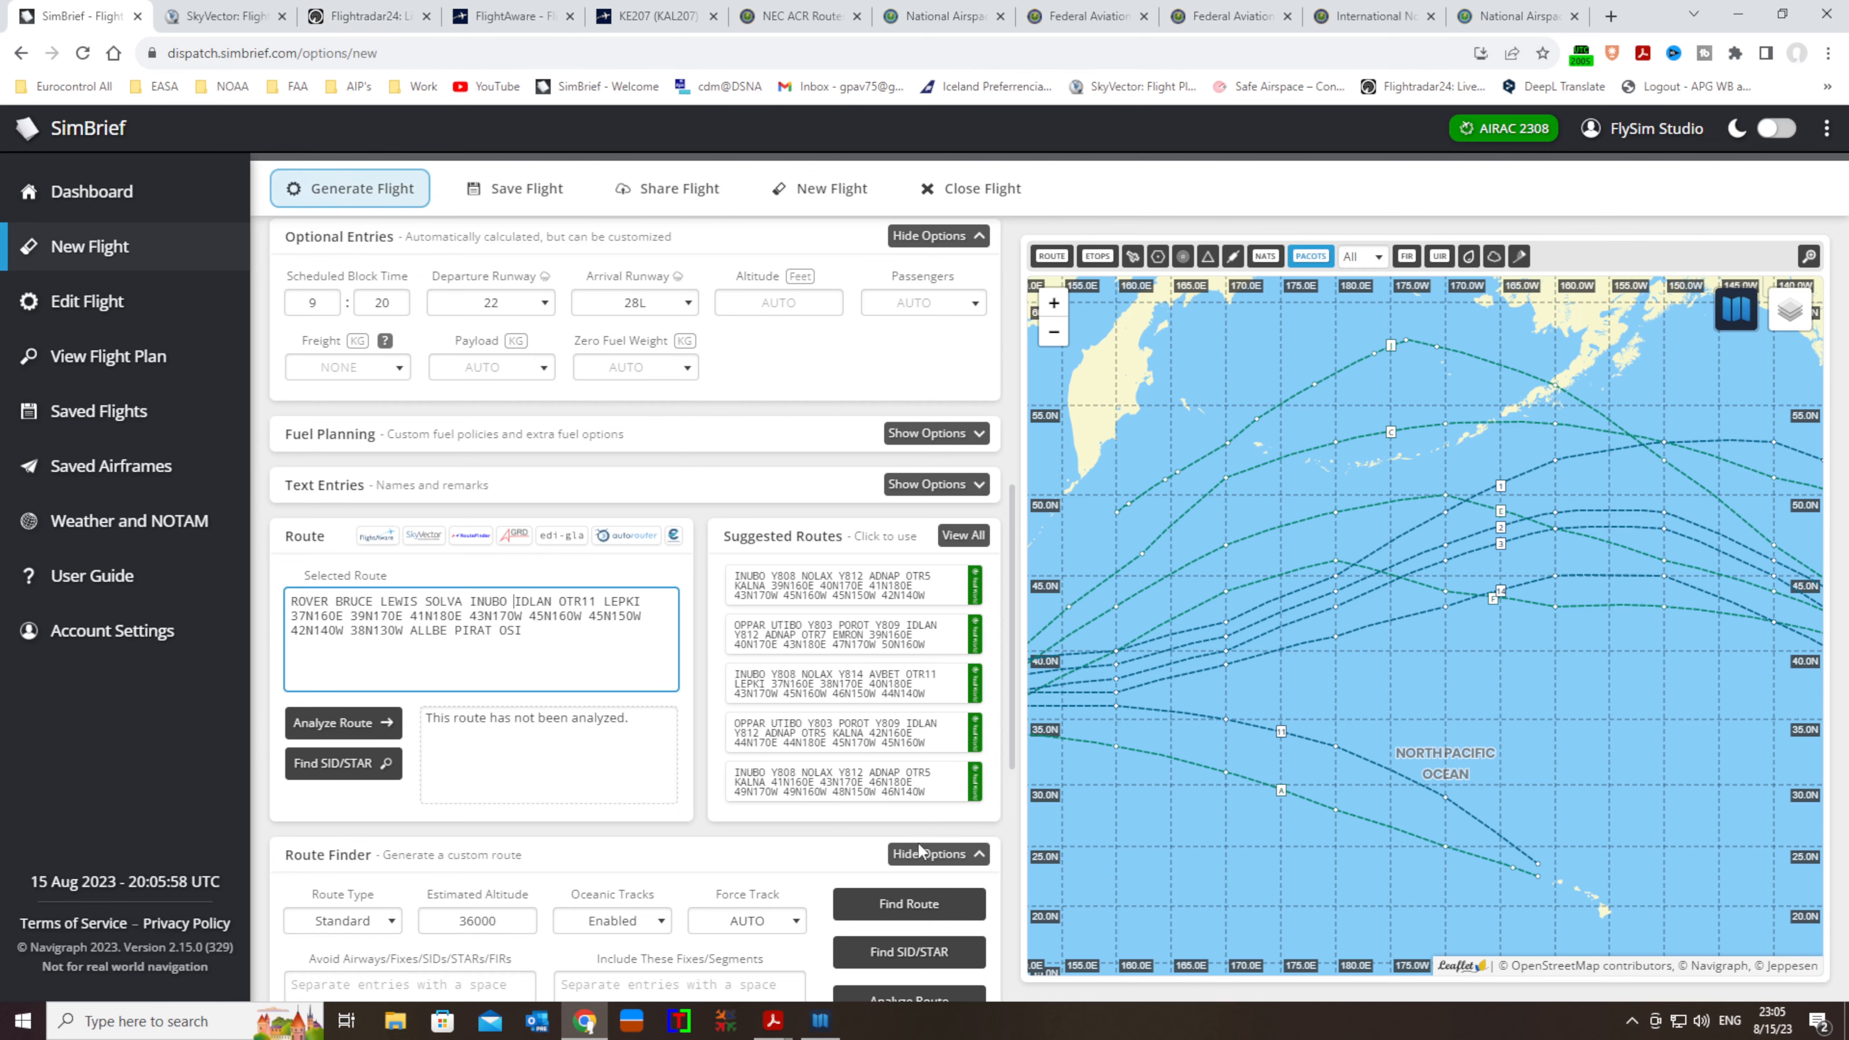
Switch to Navigraph Charts, close the ROVER 2A chart and overlay the RJTT ROVER 2B RNAV departure chart on the enroute map
{"action": "left_click", "coordinate": [820, 1021]}
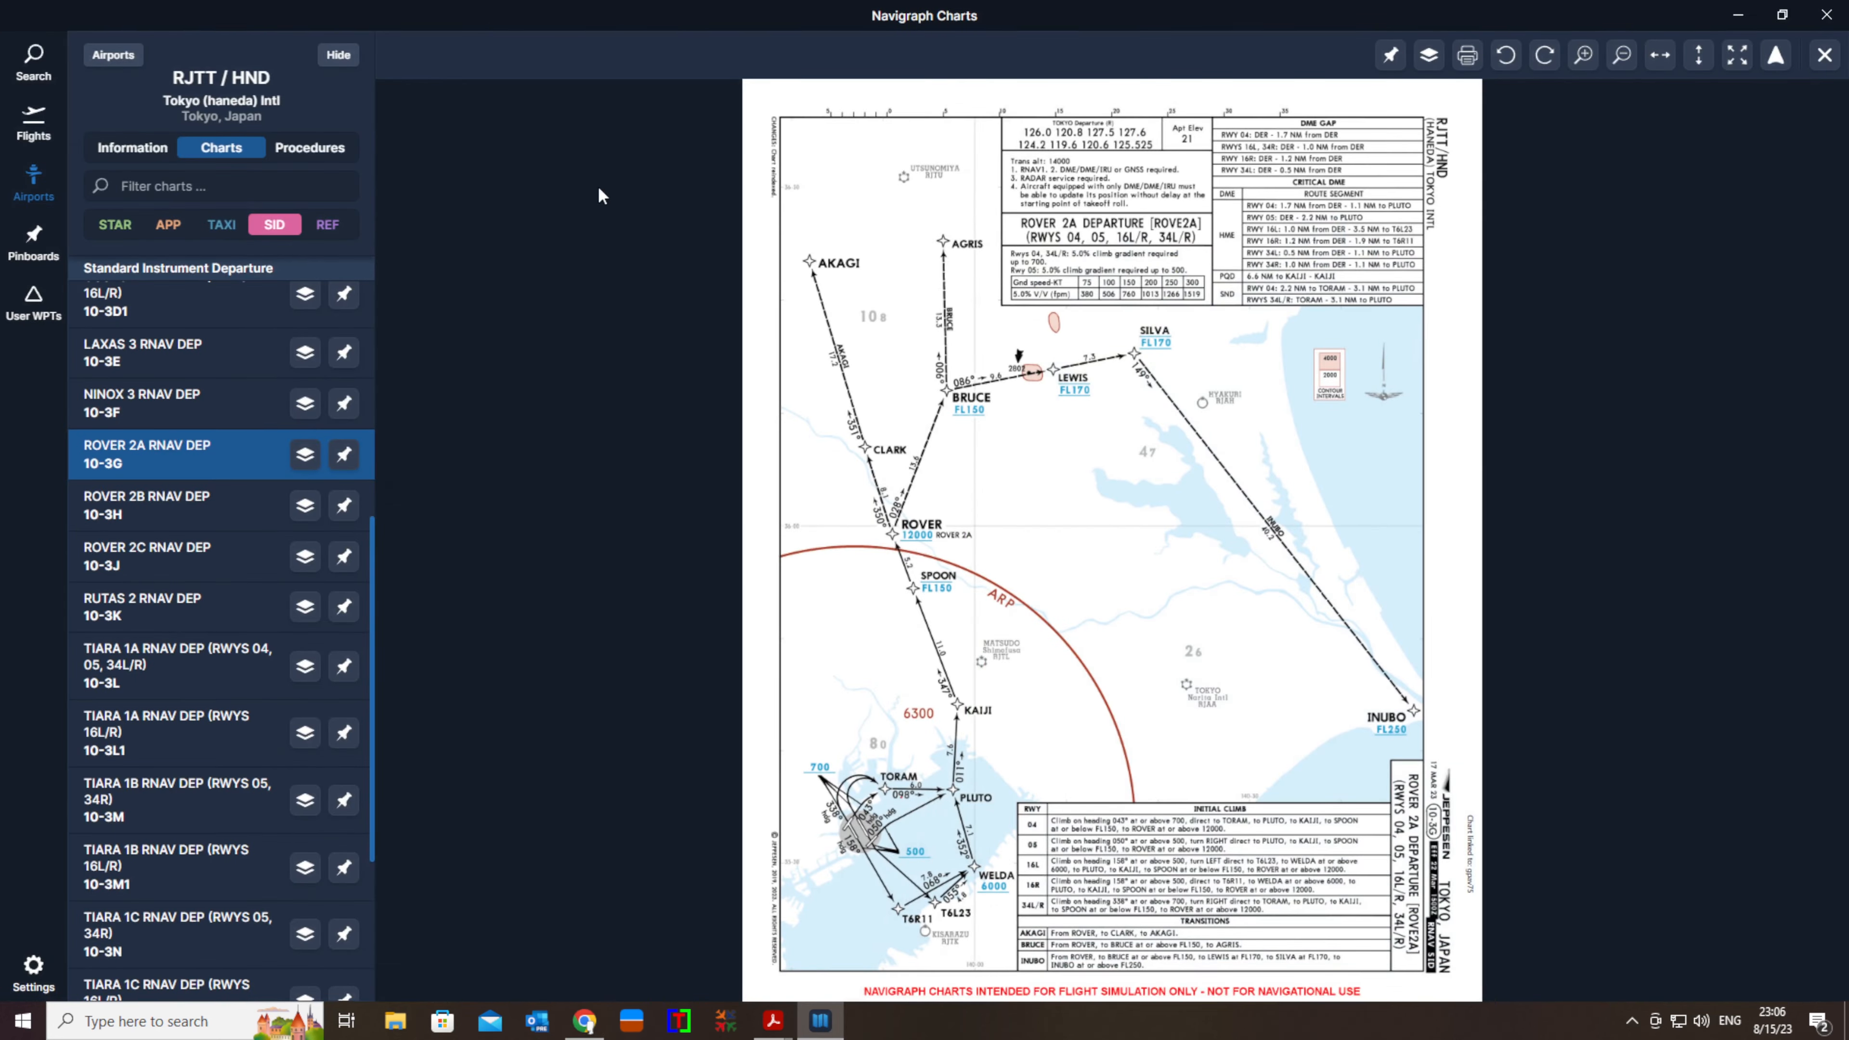
{"action": "left_click", "coordinate": [1824, 54]}
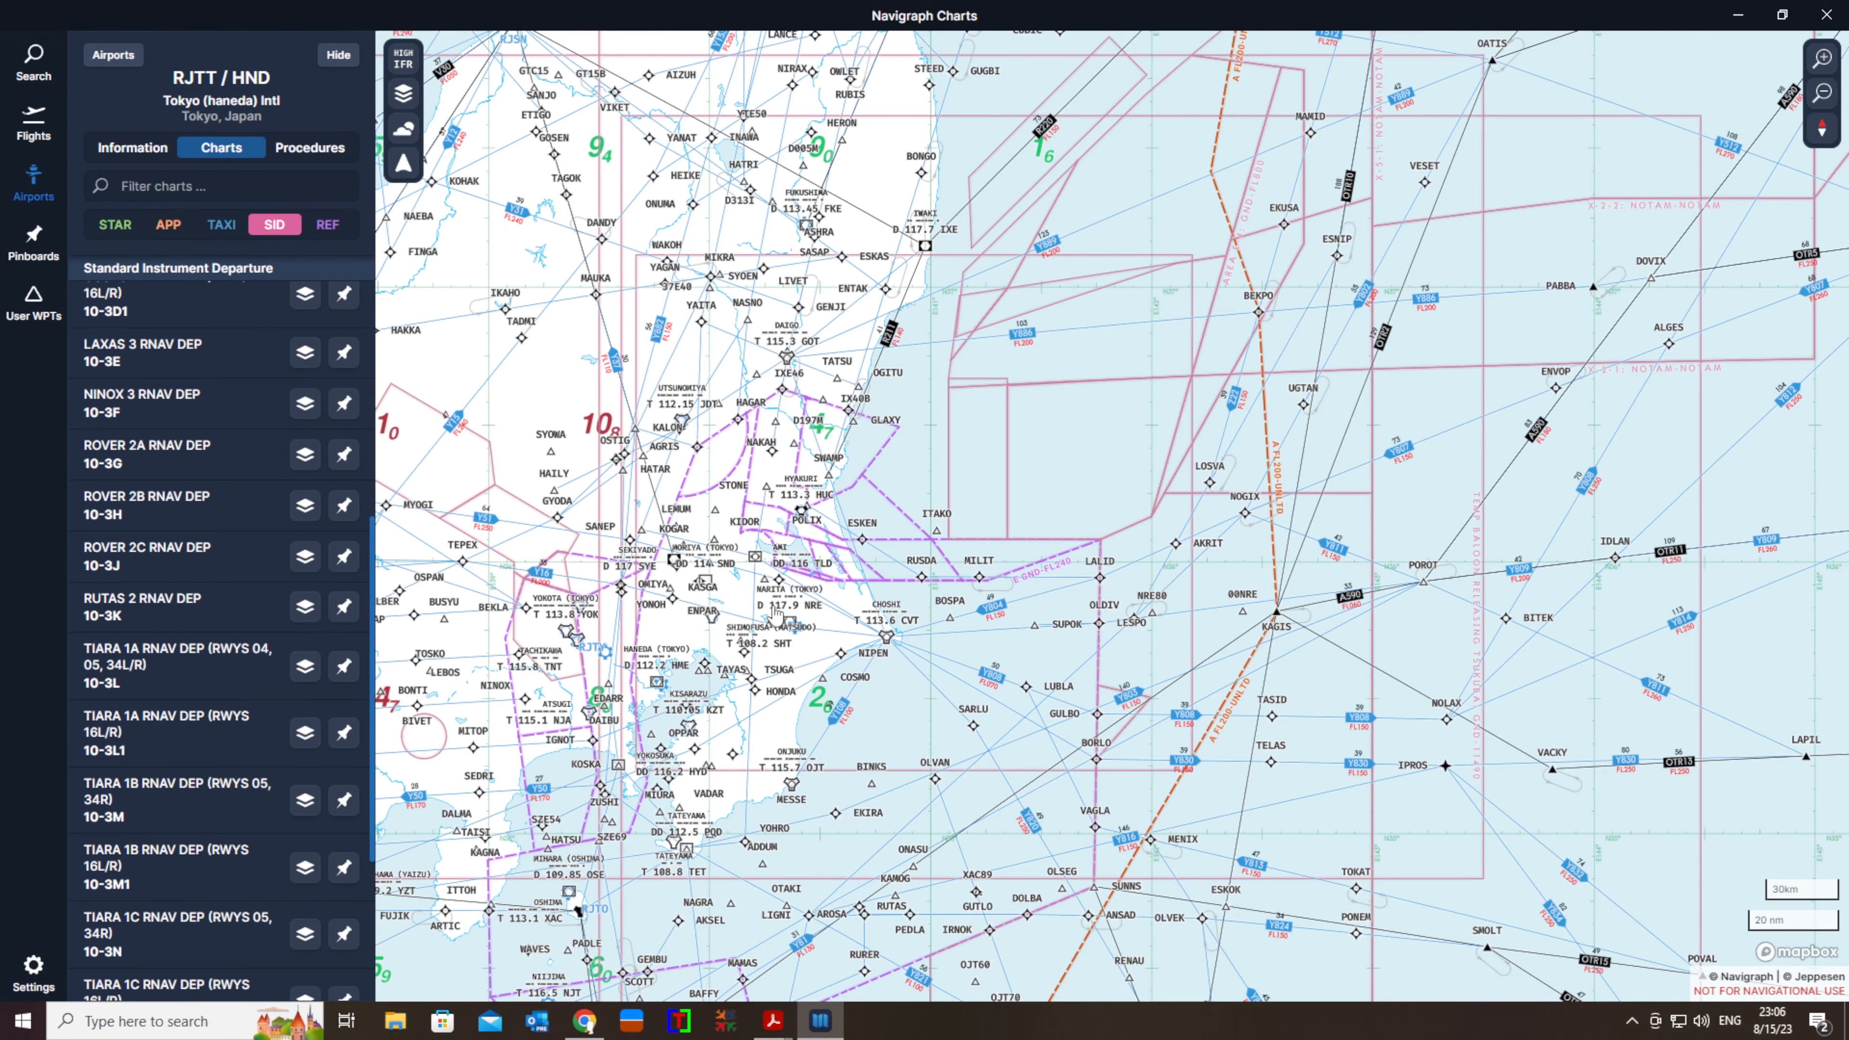
{"action": "scroll", "coordinate": [750, 651], "scroll_direction": "up", "scroll_amount": 3}
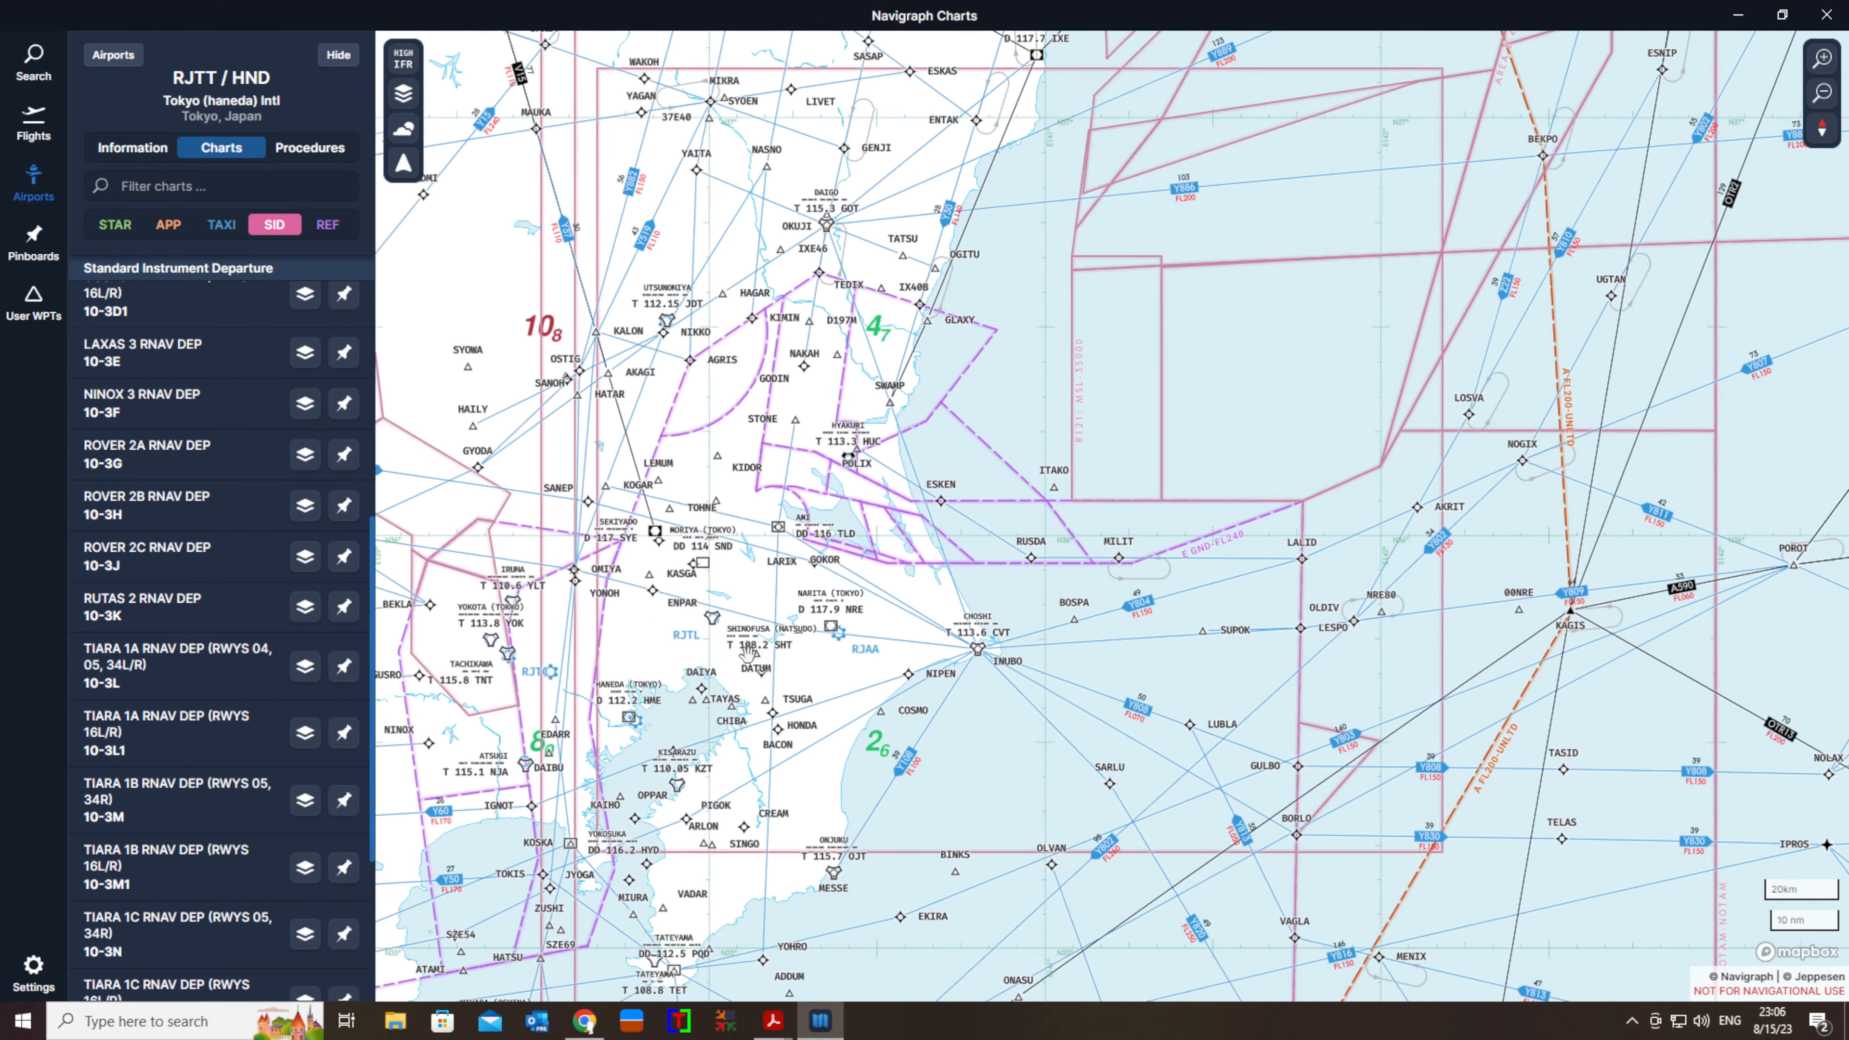
{"action": "scroll", "coordinate": [750, 650], "scroll_direction": "up", "scroll_amount": 1}
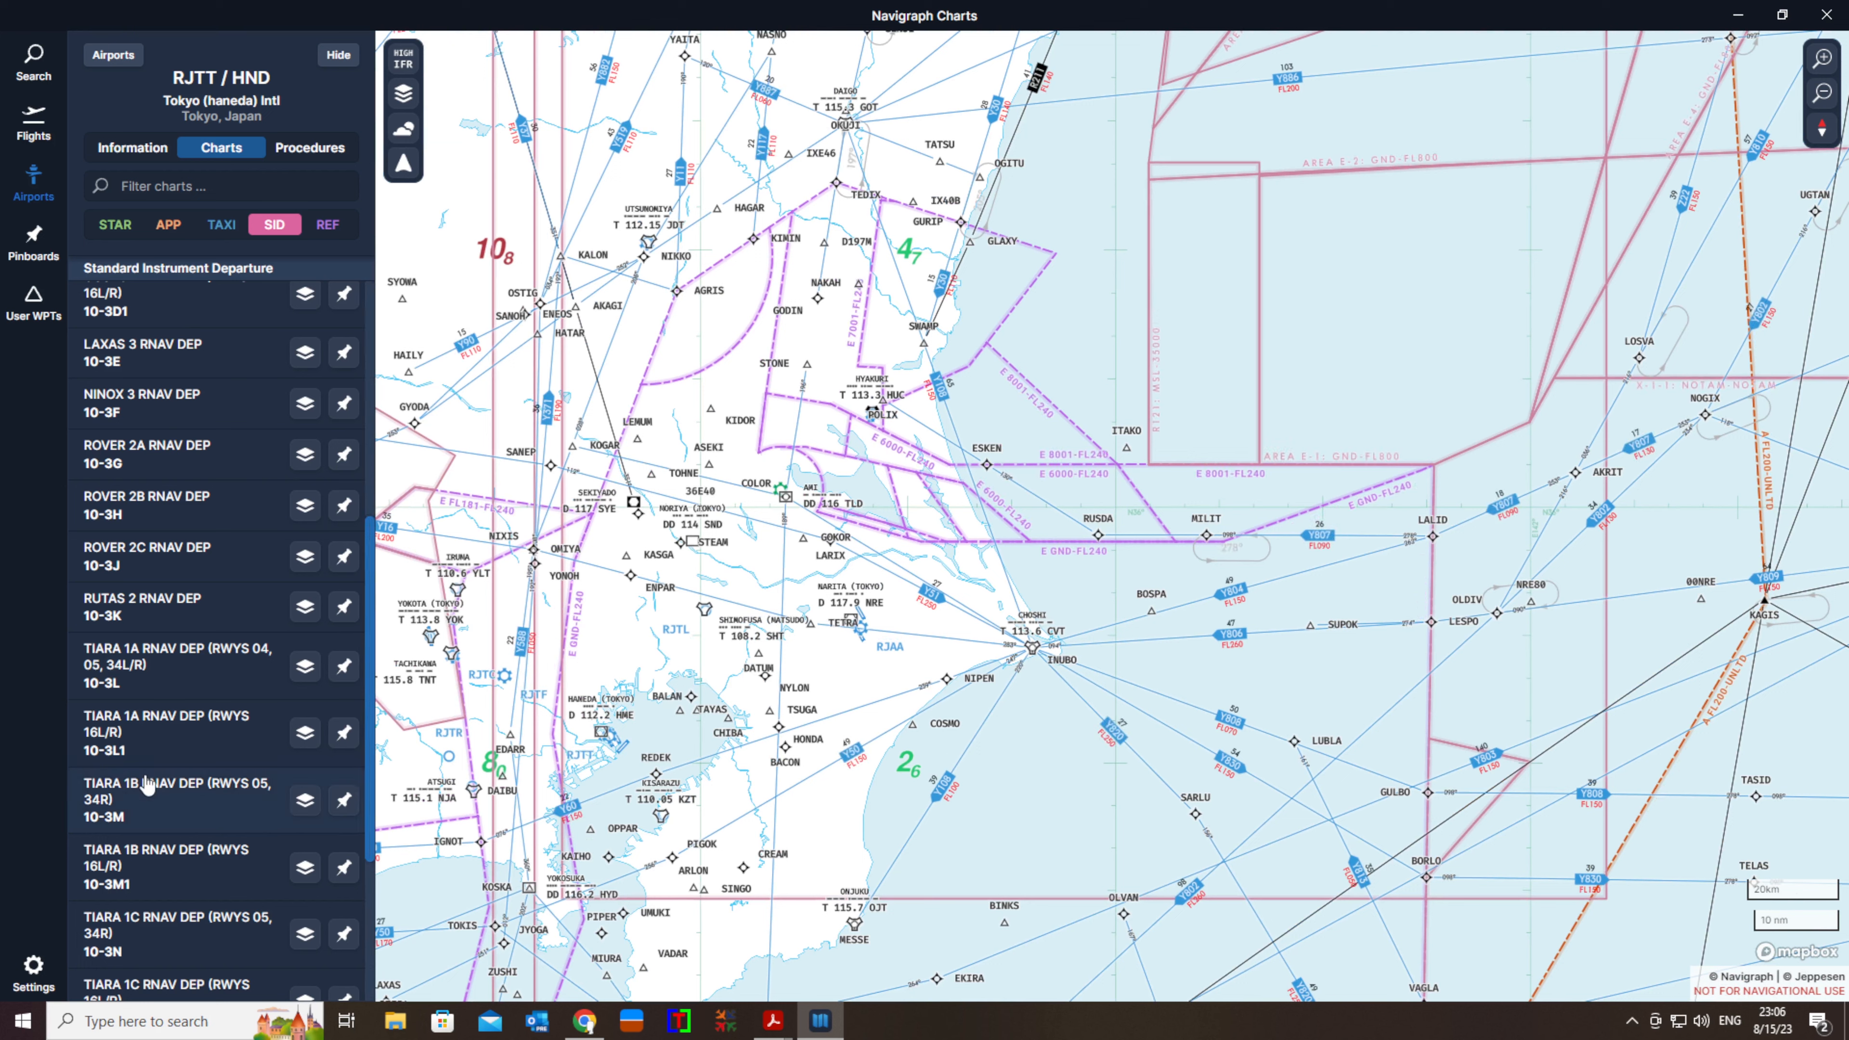
{"action": "scroll", "coordinate": [145, 860], "scroll_direction": "down", "scroll_amount": 3}
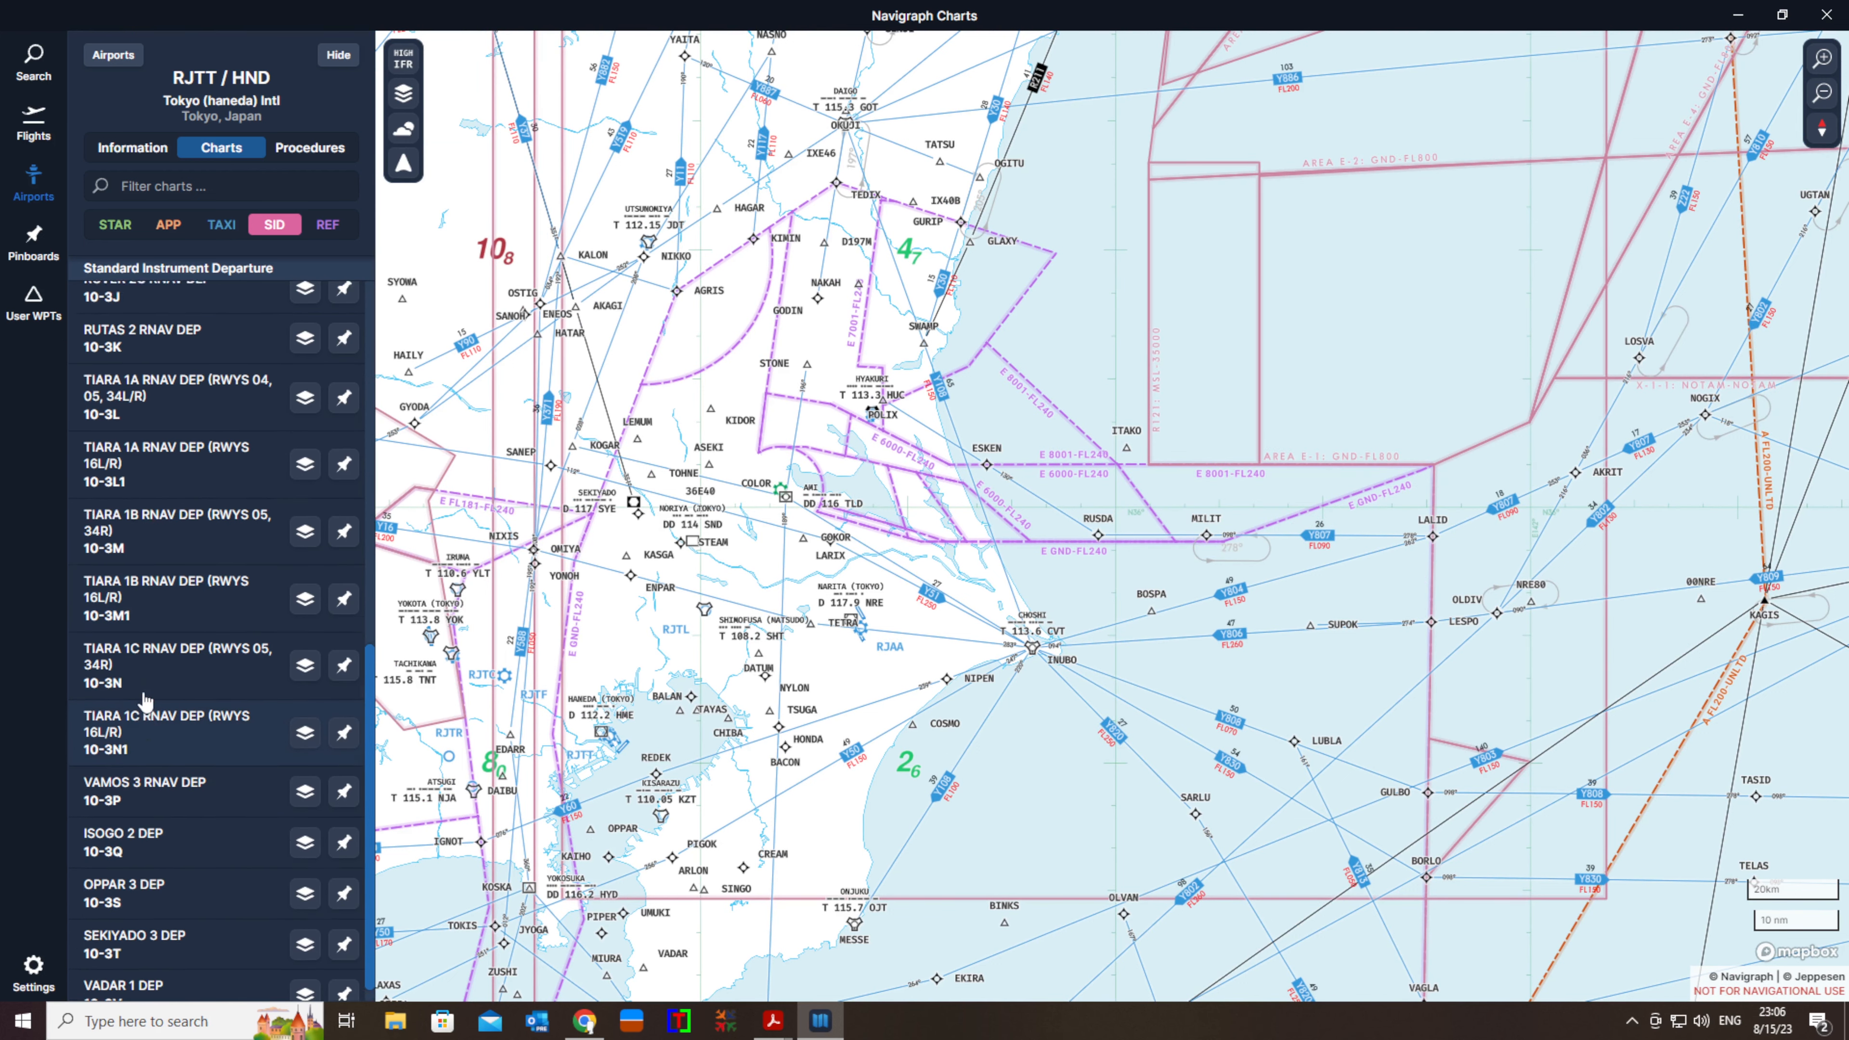
{"action": "scroll", "coordinate": [145, 699], "scroll_direction": "up", "scroll_amount": 3}
{"action": "left_click", "coordinate": [163, 503]}
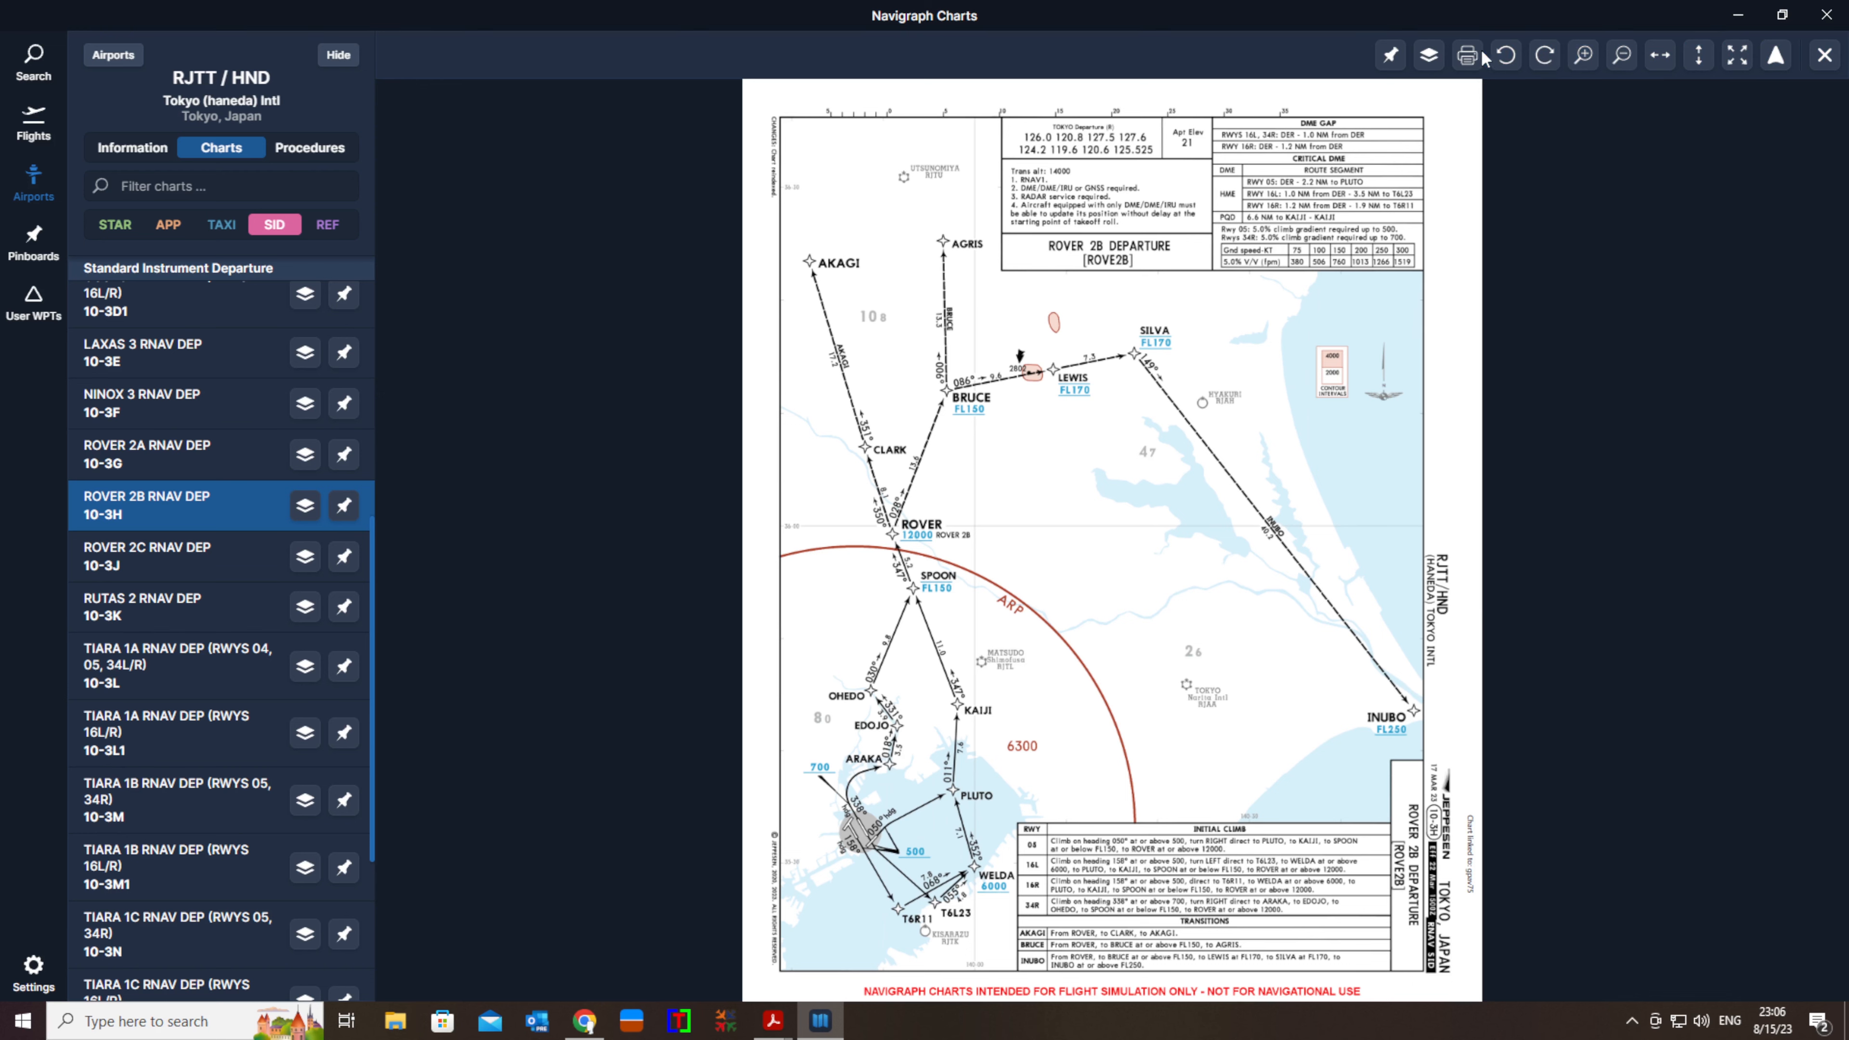
{"action": "left_click", "coordinate": [1430, 55]}
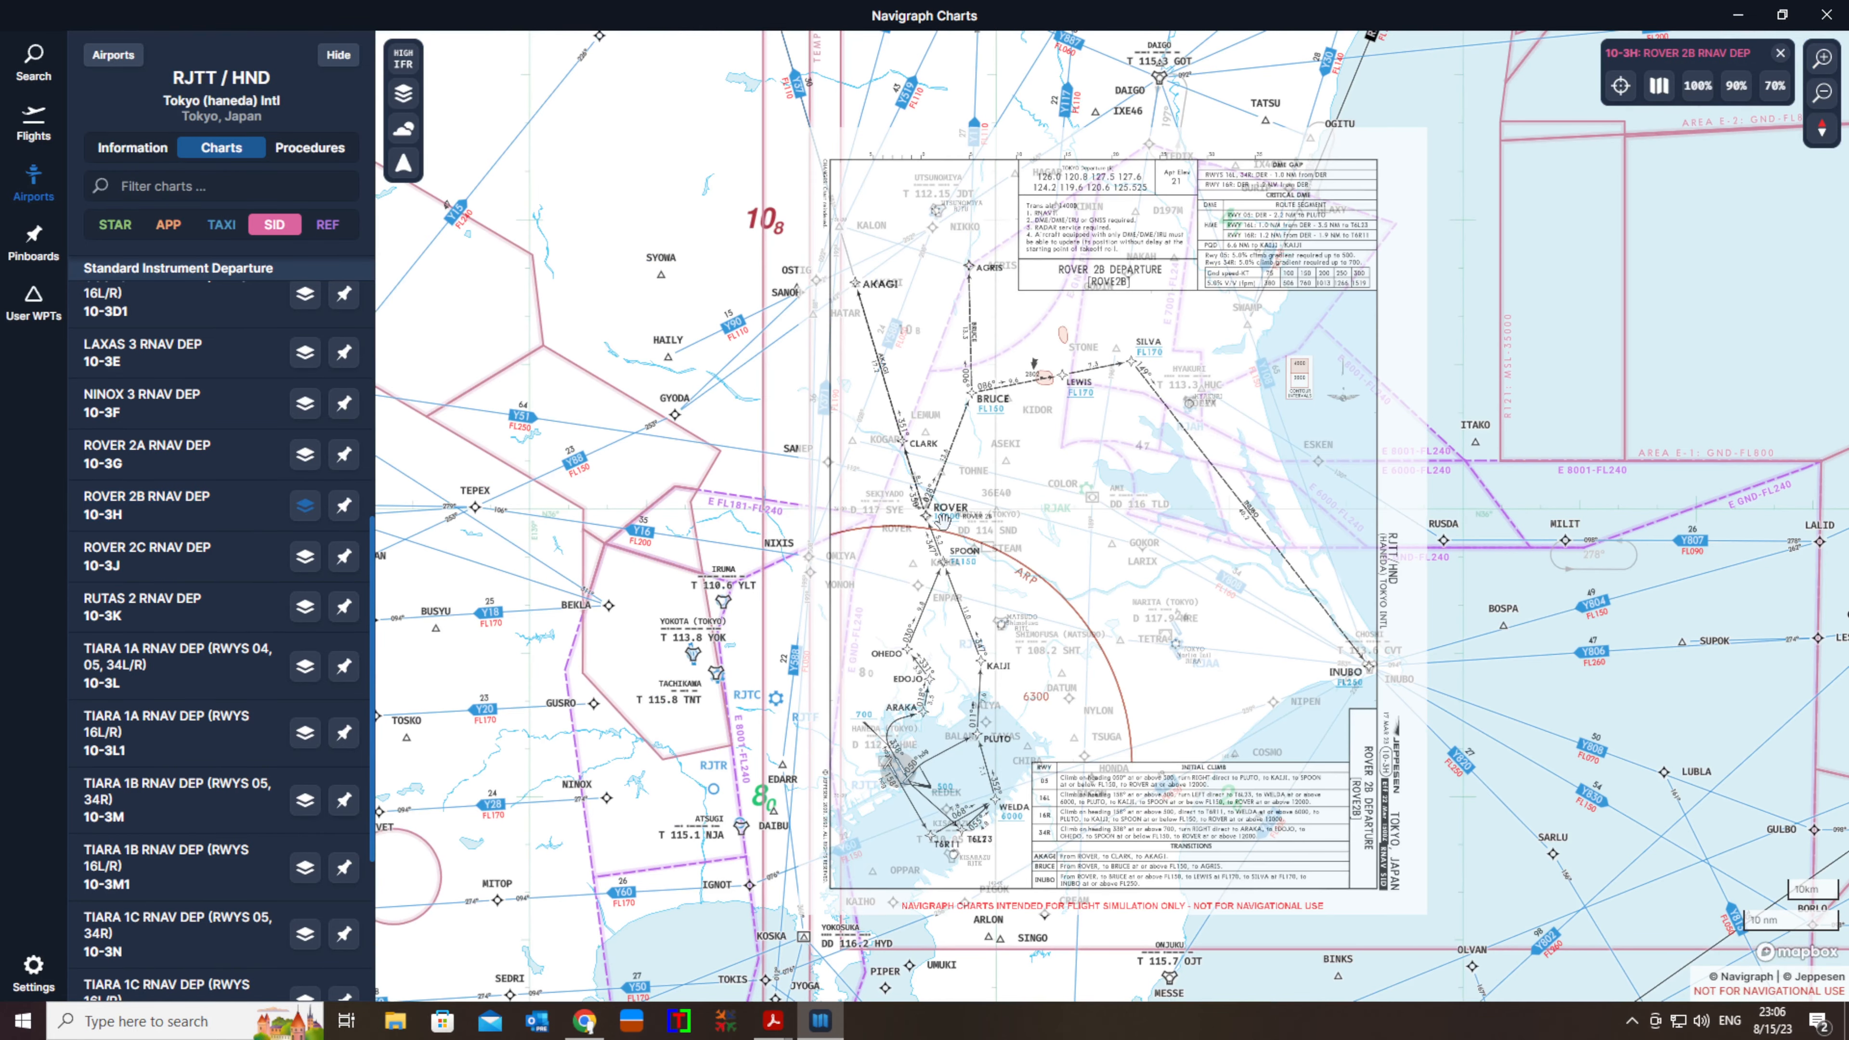
Follow the airways on the enroute map from INUBO eastward, examining the connections through NOLAX and POROT towards IDLAN
{"action": "left_click_drag", "start_coordinate": [1575, 705], "coordinate": [737, 557]}
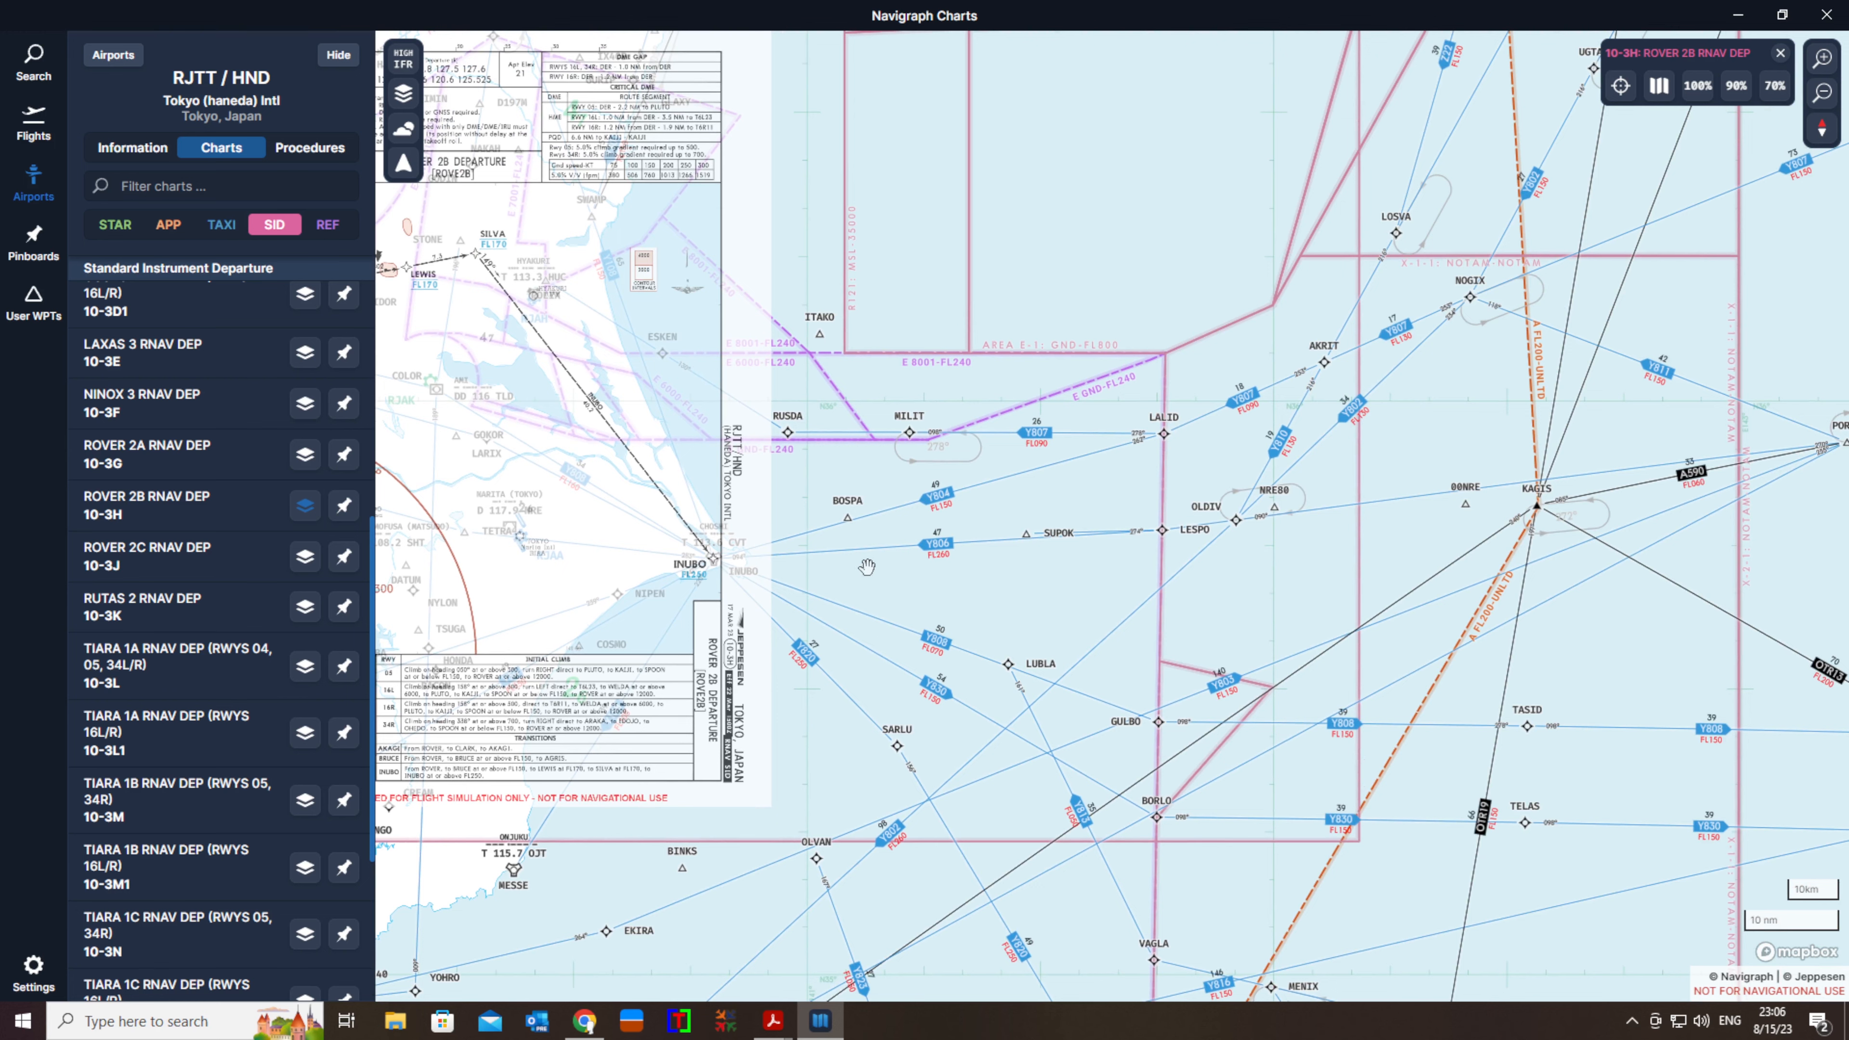
{"action": "left_click_drag", "start_coordinate": [1289, 546], "coordinate": [849, 630]}
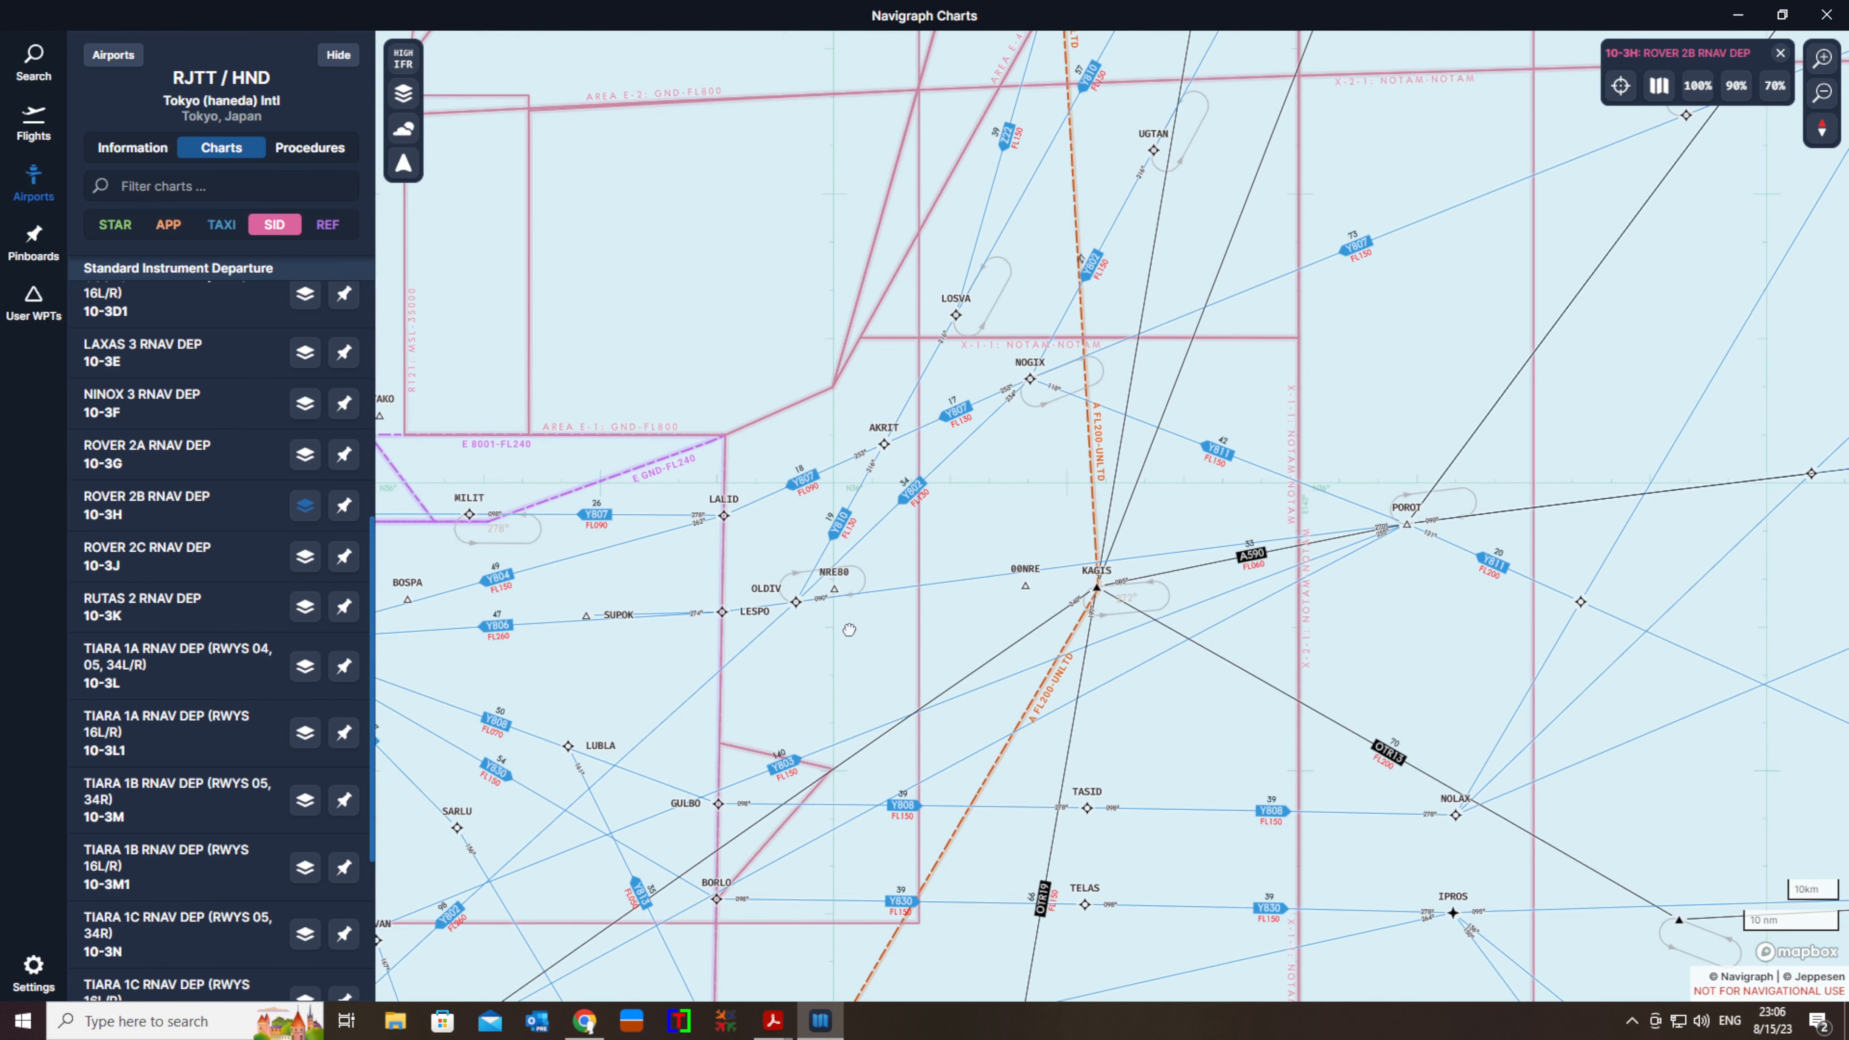
{"action": "scroll", "coordinate": [1041, 588], "scroll_direction": "down", "scroll_amount": 1}
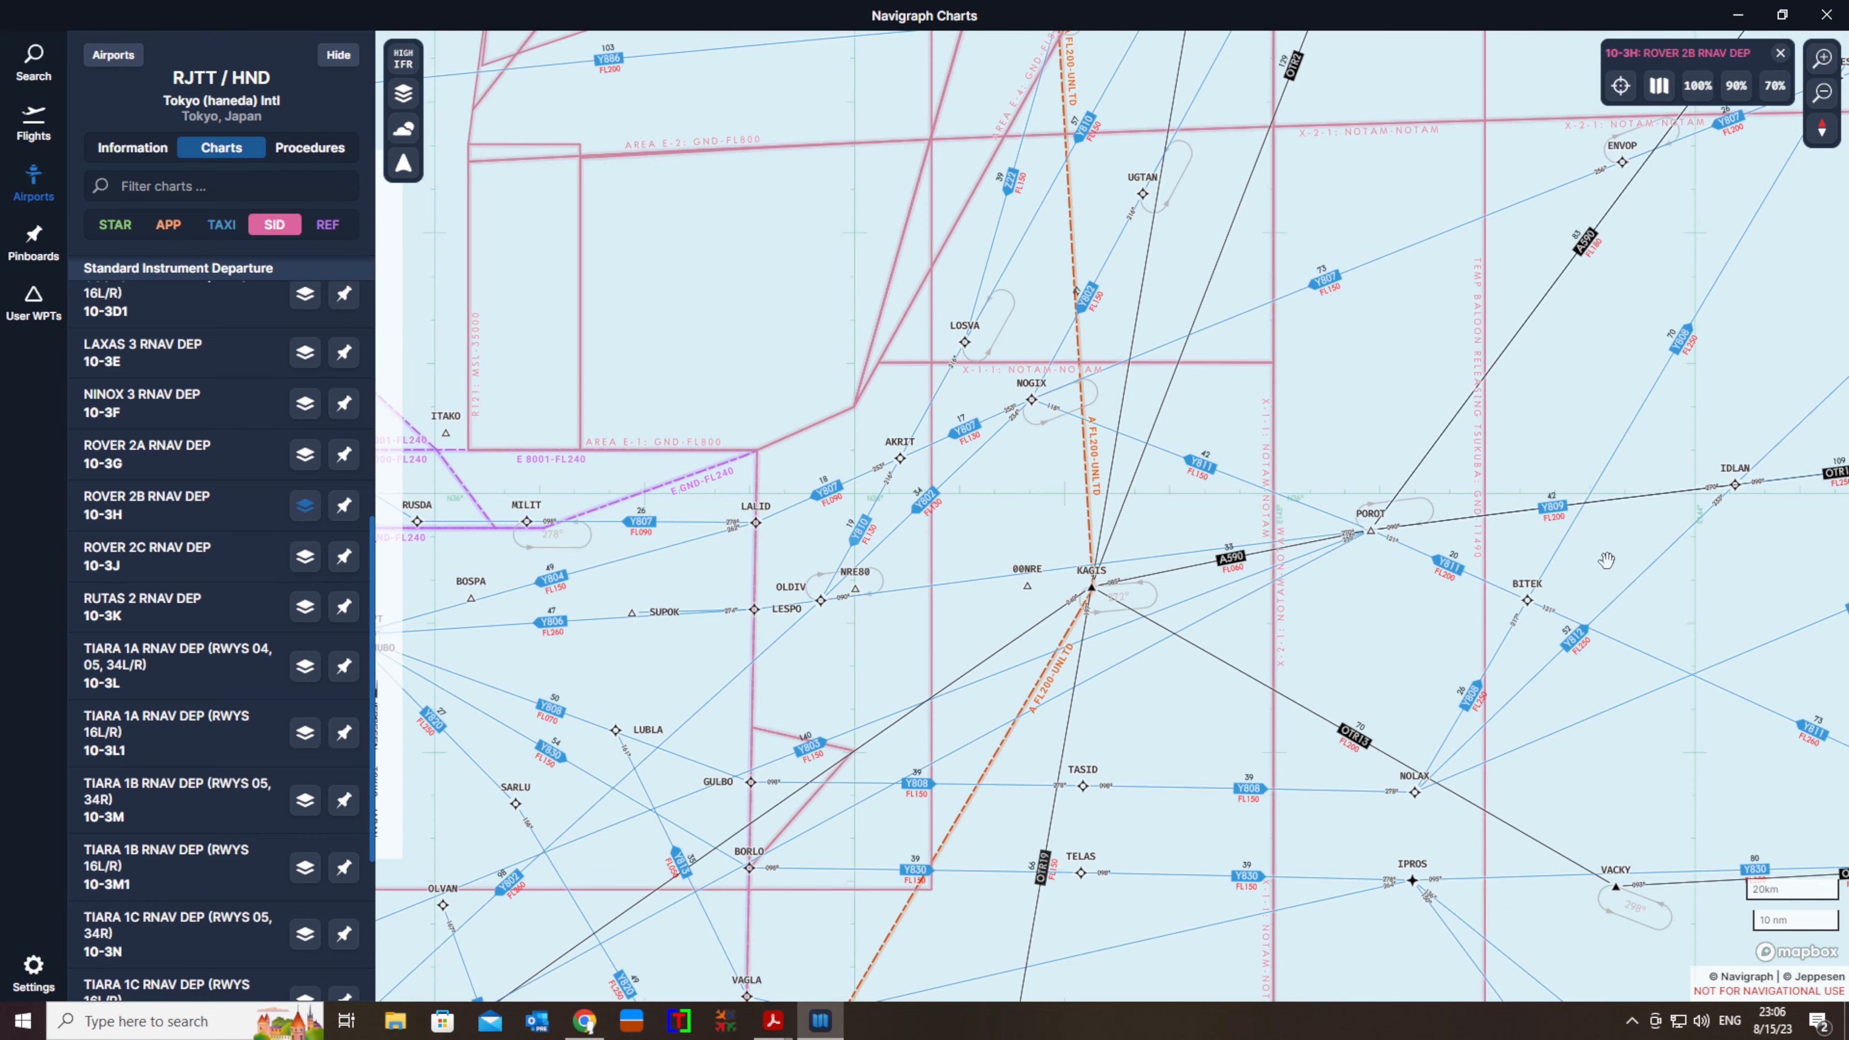
{"action": "left_click_drag", "start_coordinate": [1137, 617], "coordinate": [1430, 568]}
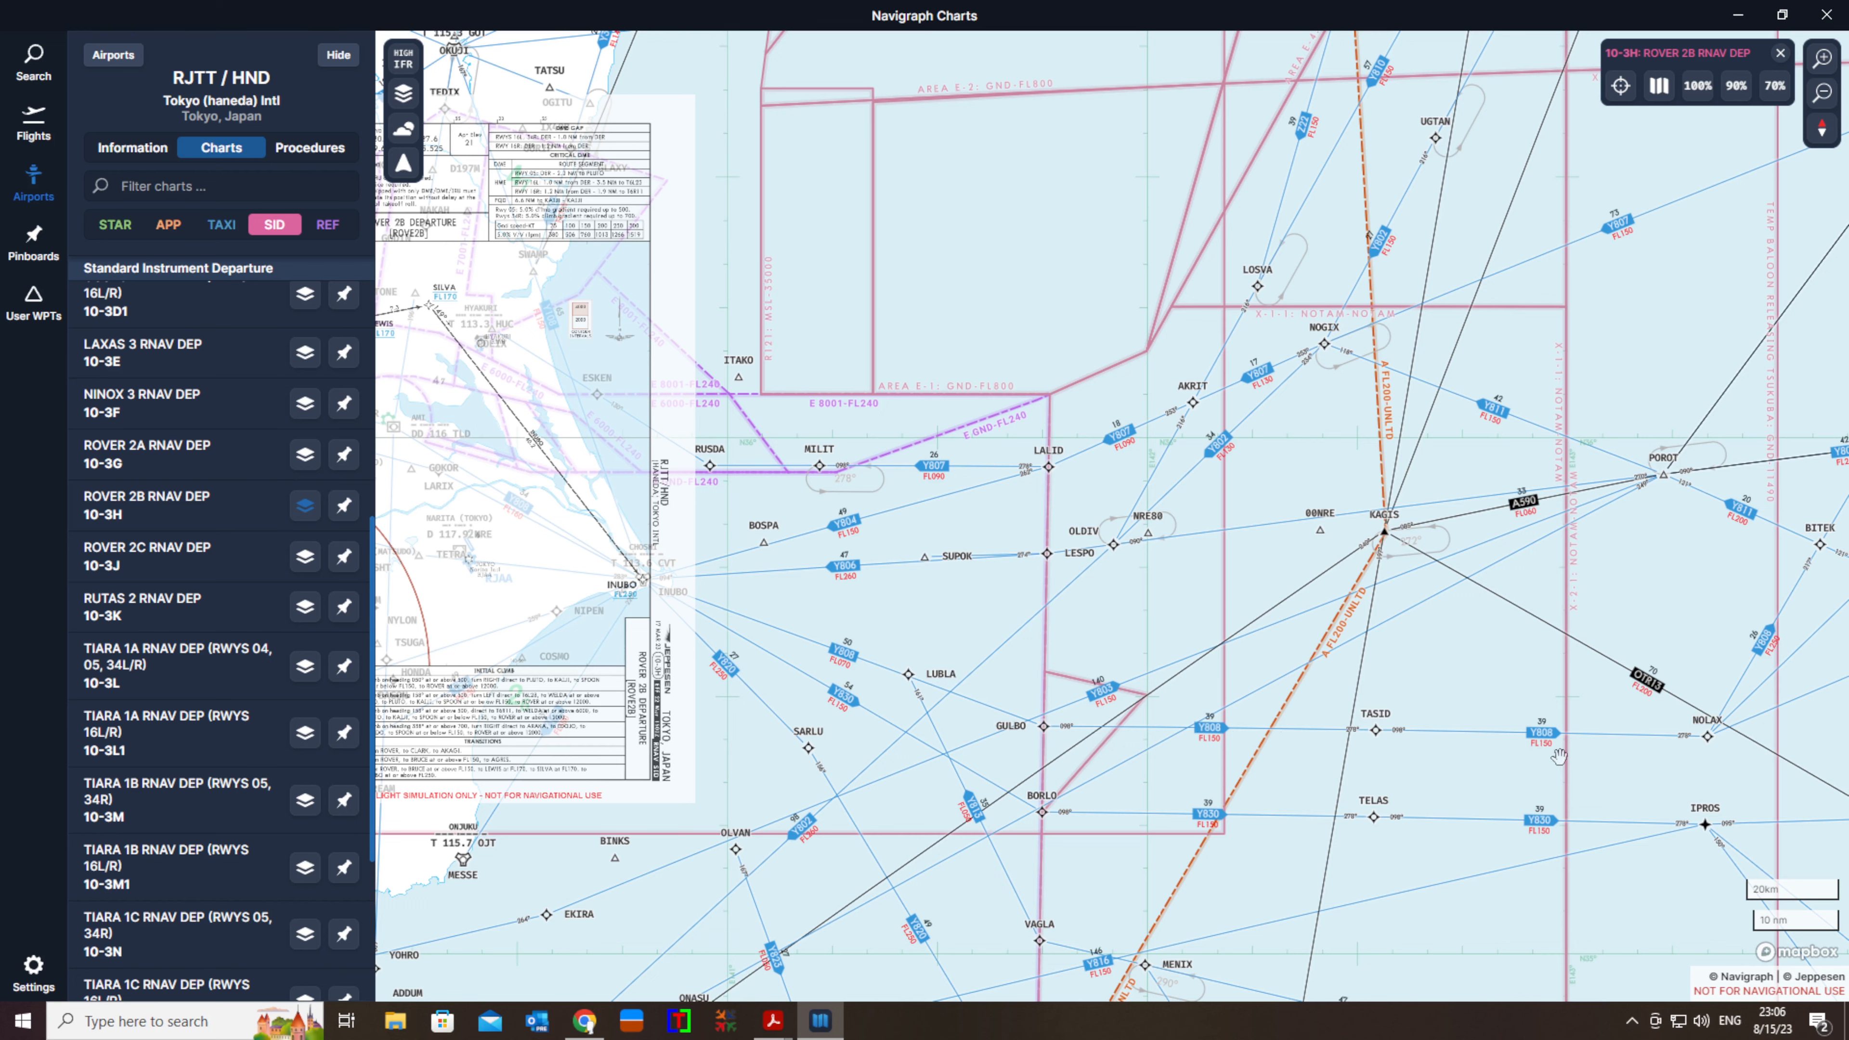
{"action": "left_click_drag", "start_coordinate": [1558, 757], "coordinate": [1124, 764]}
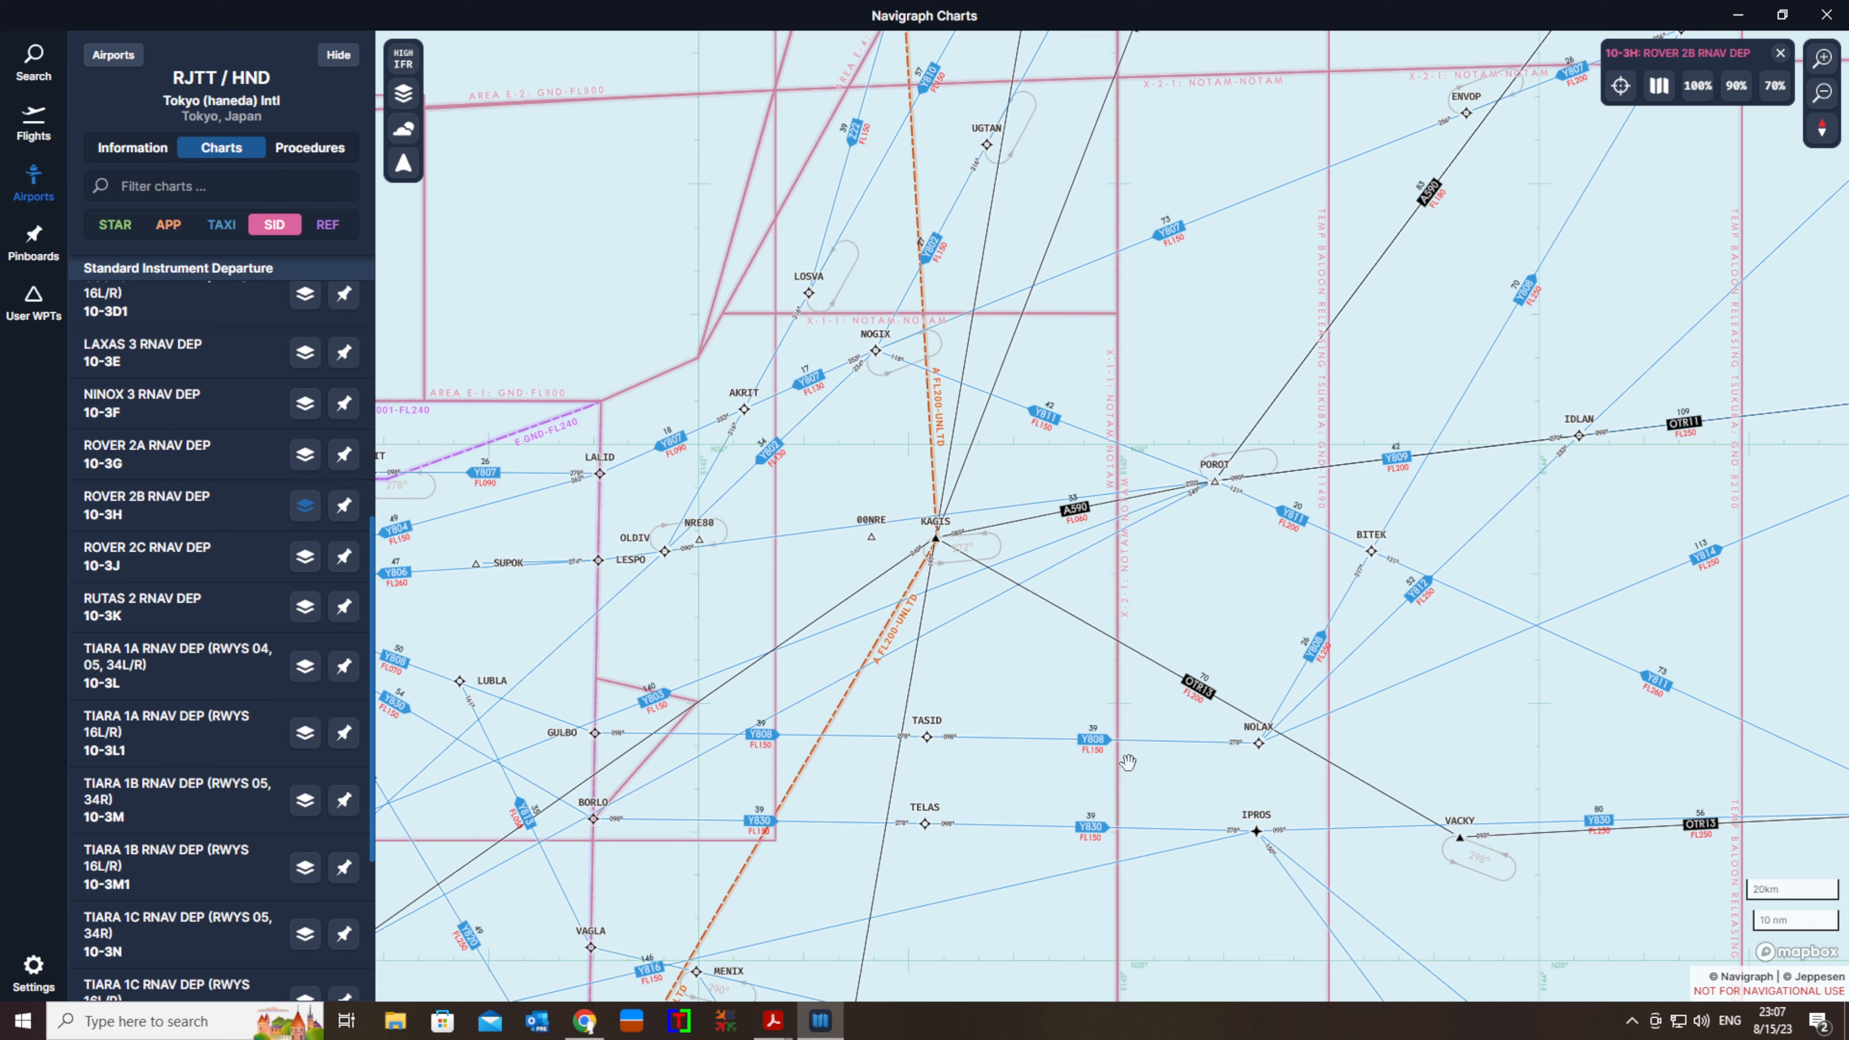
{"action": "left_click_drag", "start_coordinate": [1550, 753], "coordinate": [1308, 831]}
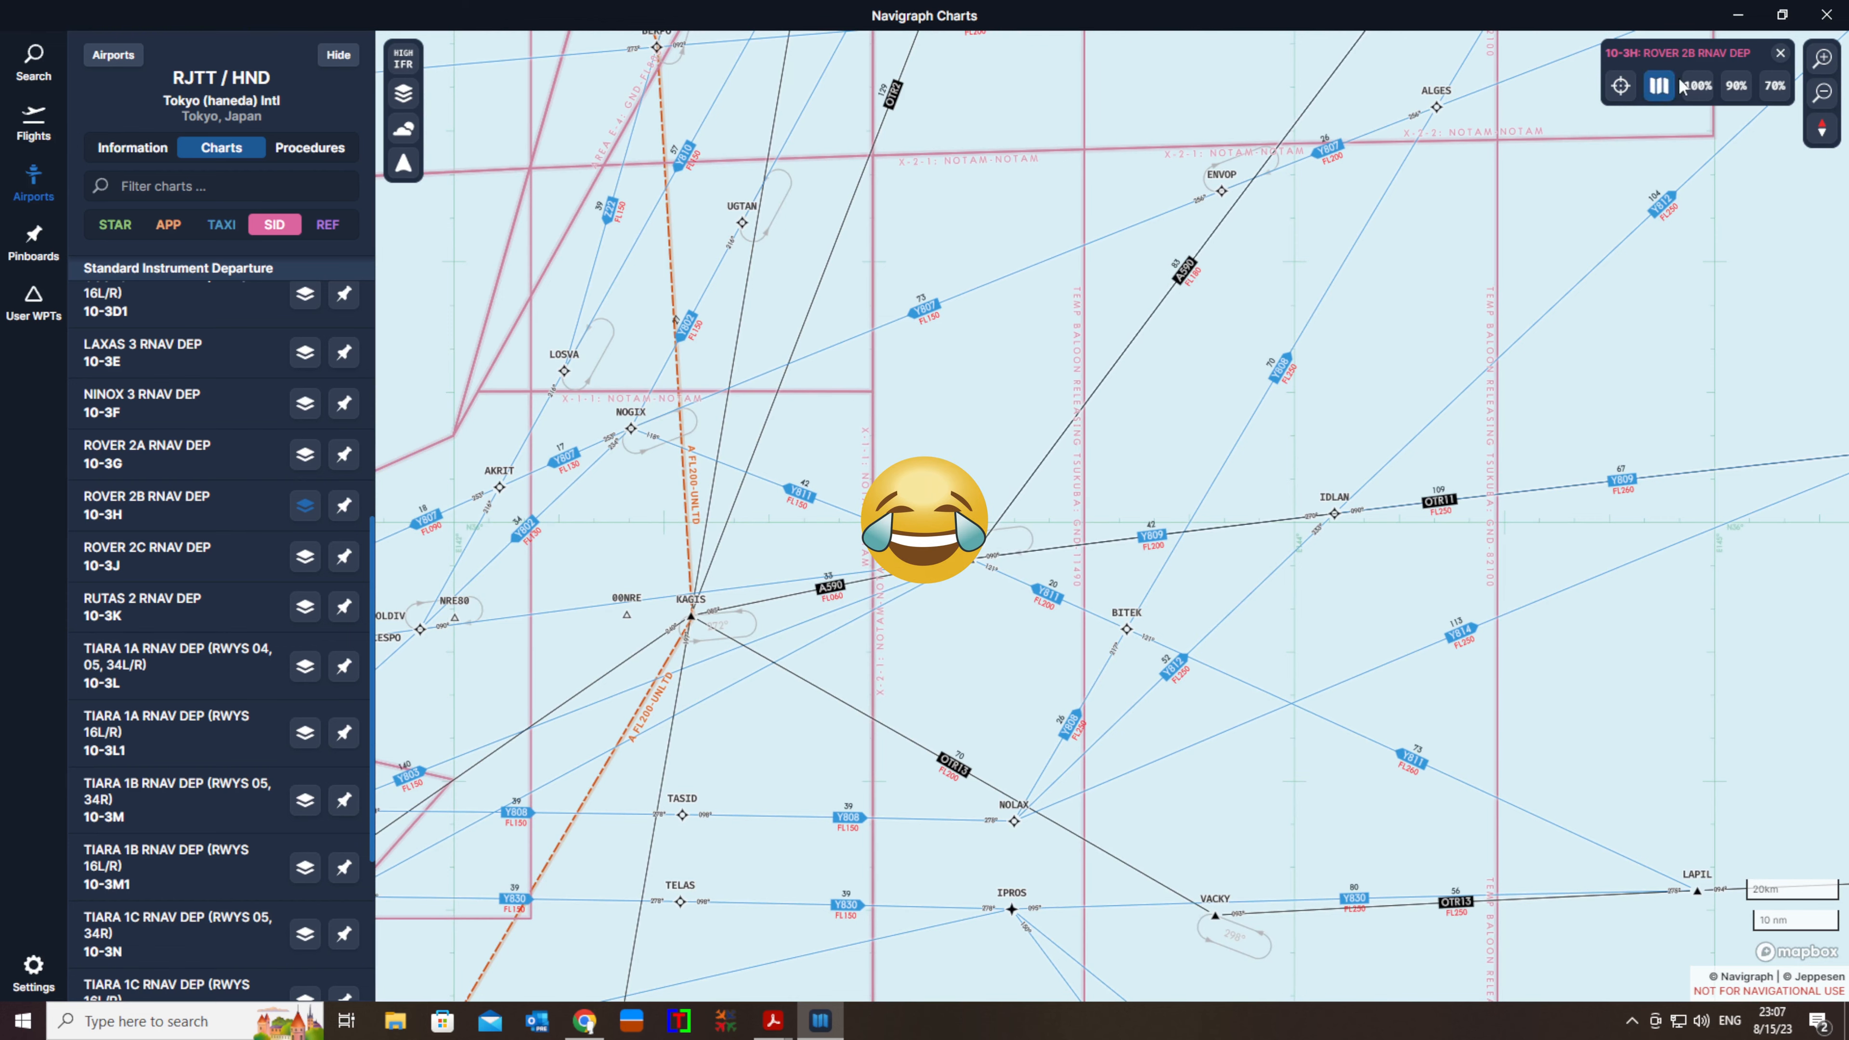
Return to SimBrief, insert Y808 NOLAX 7812 between INUBO and IDLAN in the selected route, and analyze the route
{"action": "left_click", "coordinate": [1738, 16]}
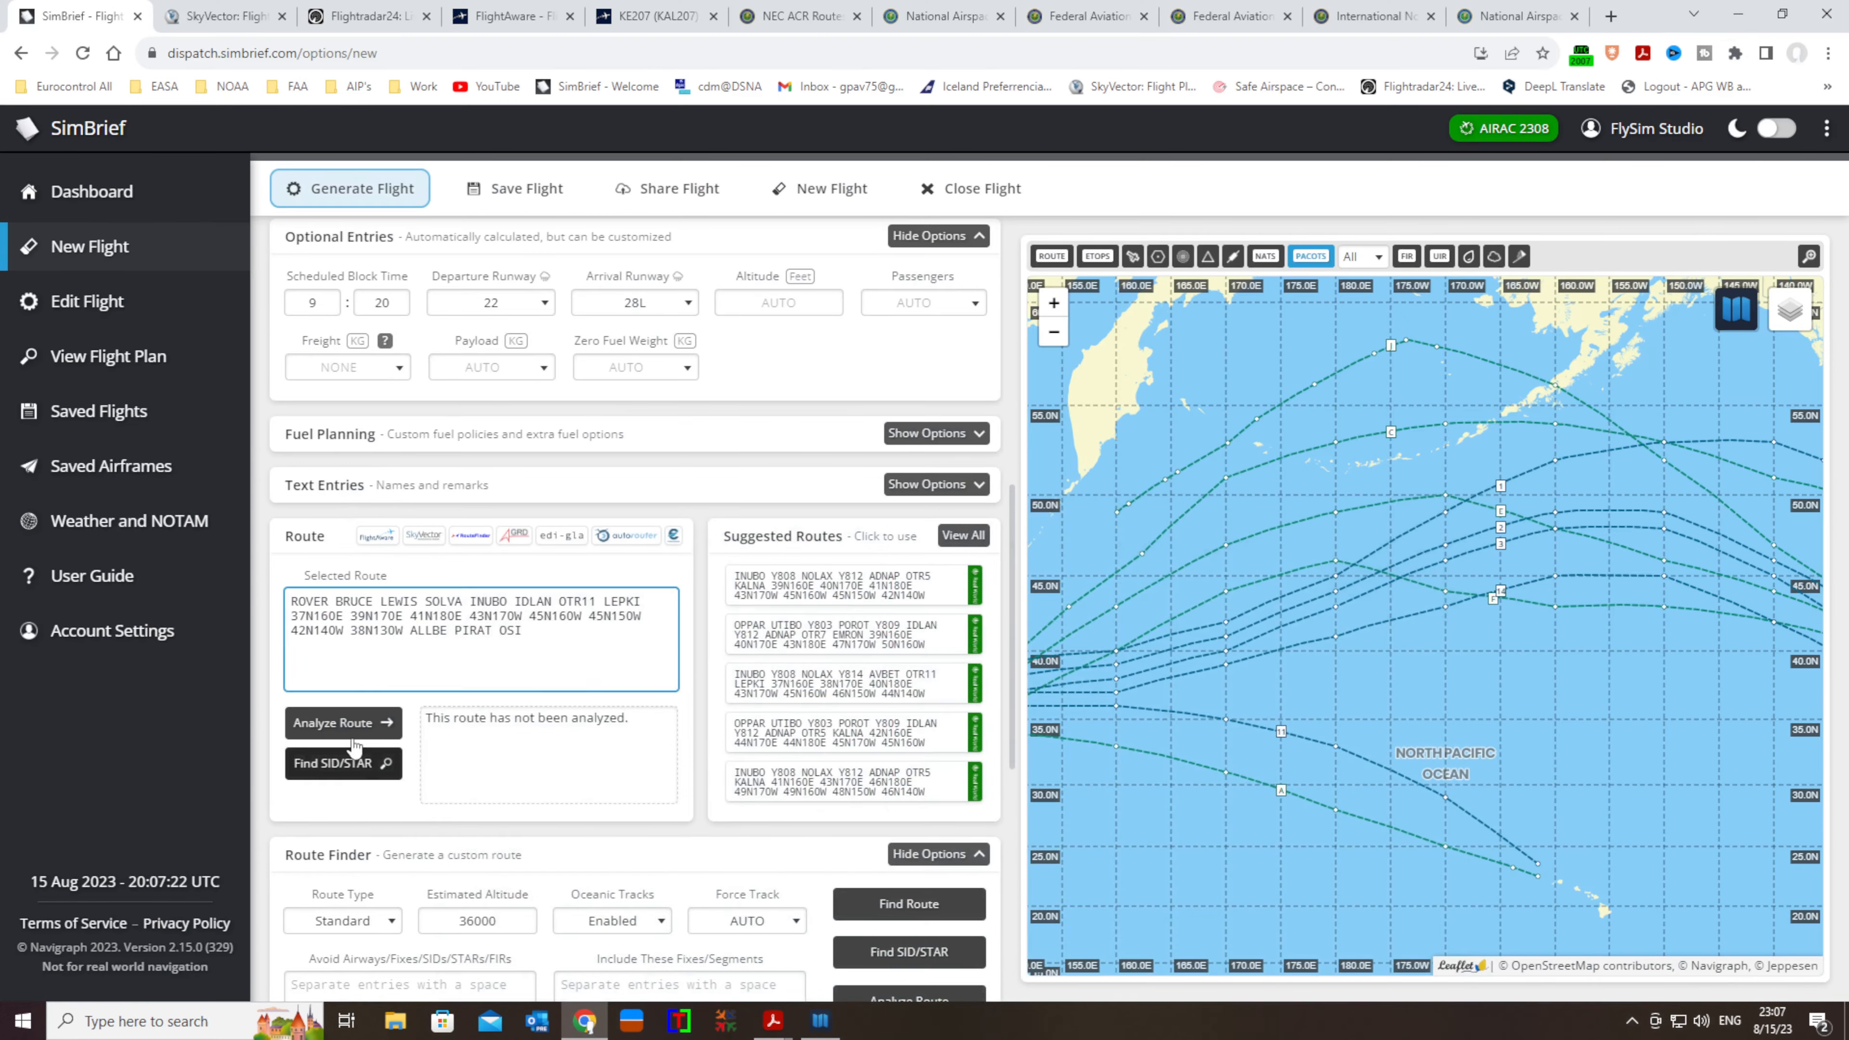
{"action": "left_click", "coordinate": [508, 599]}
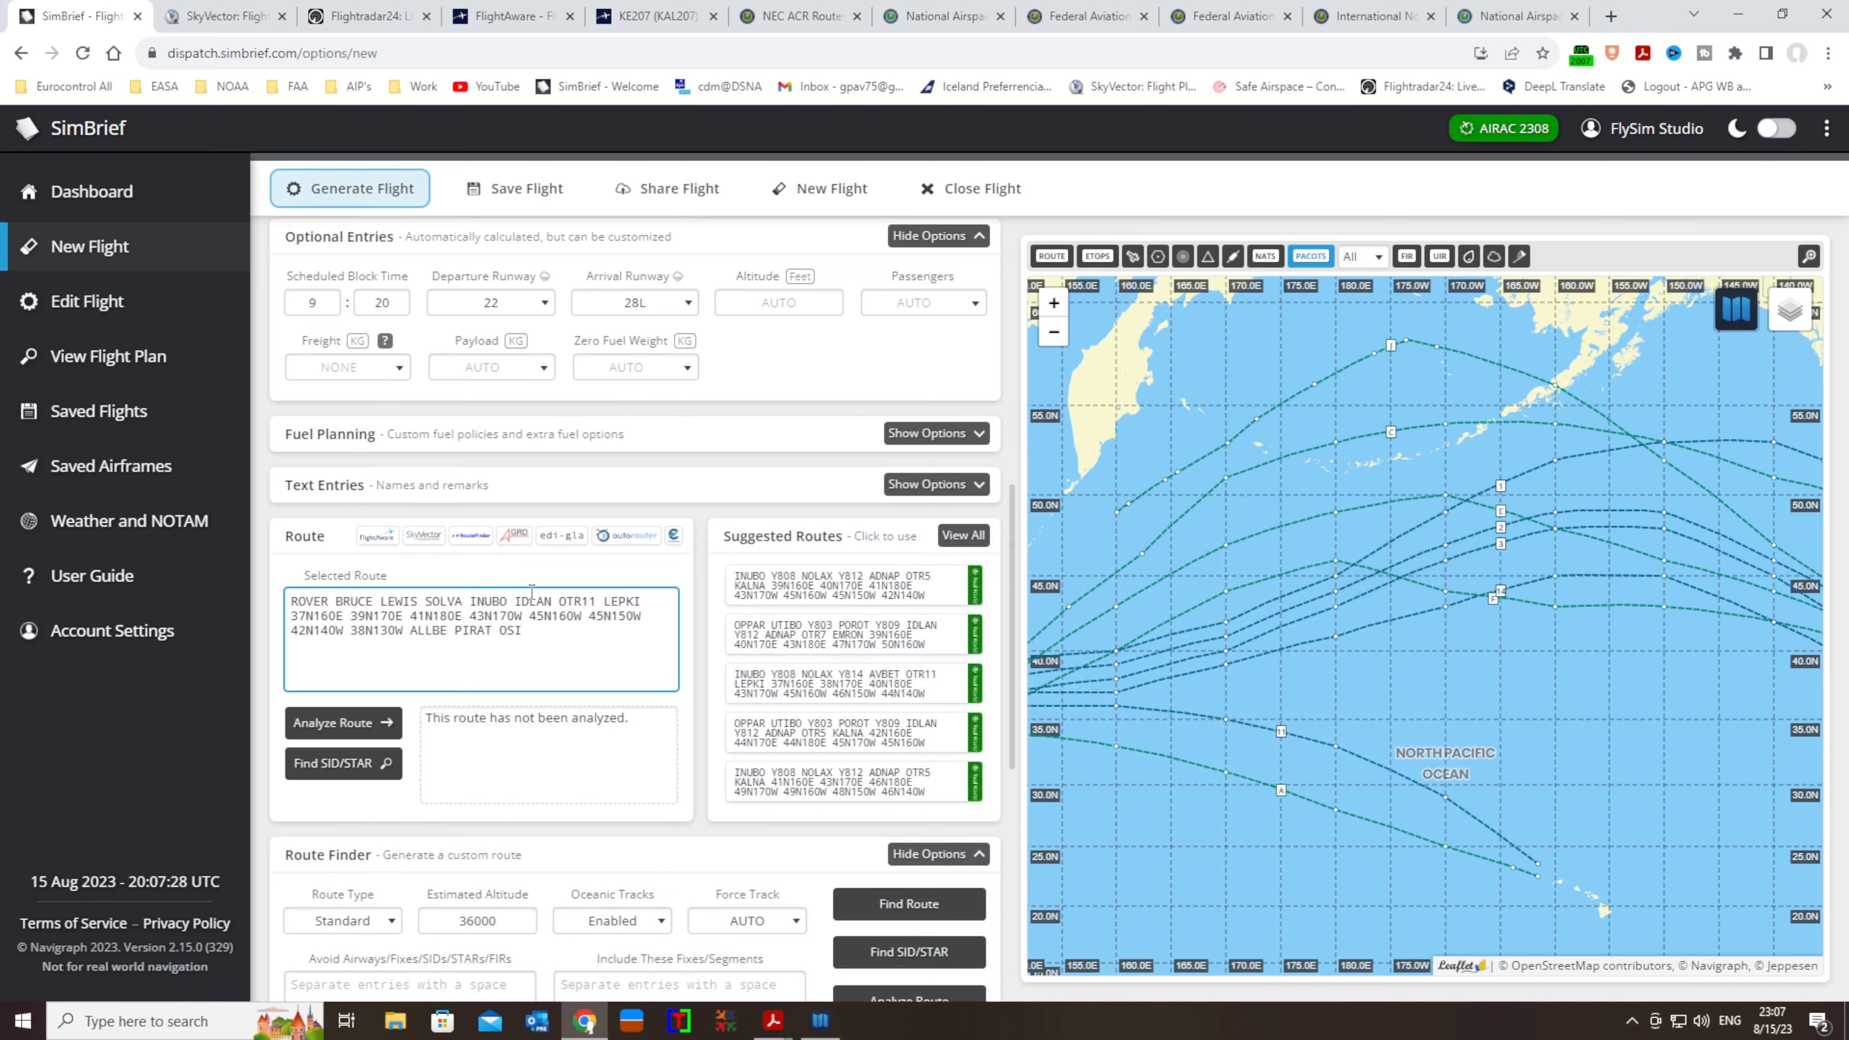
{"action": "type", "text": "Y808 "}
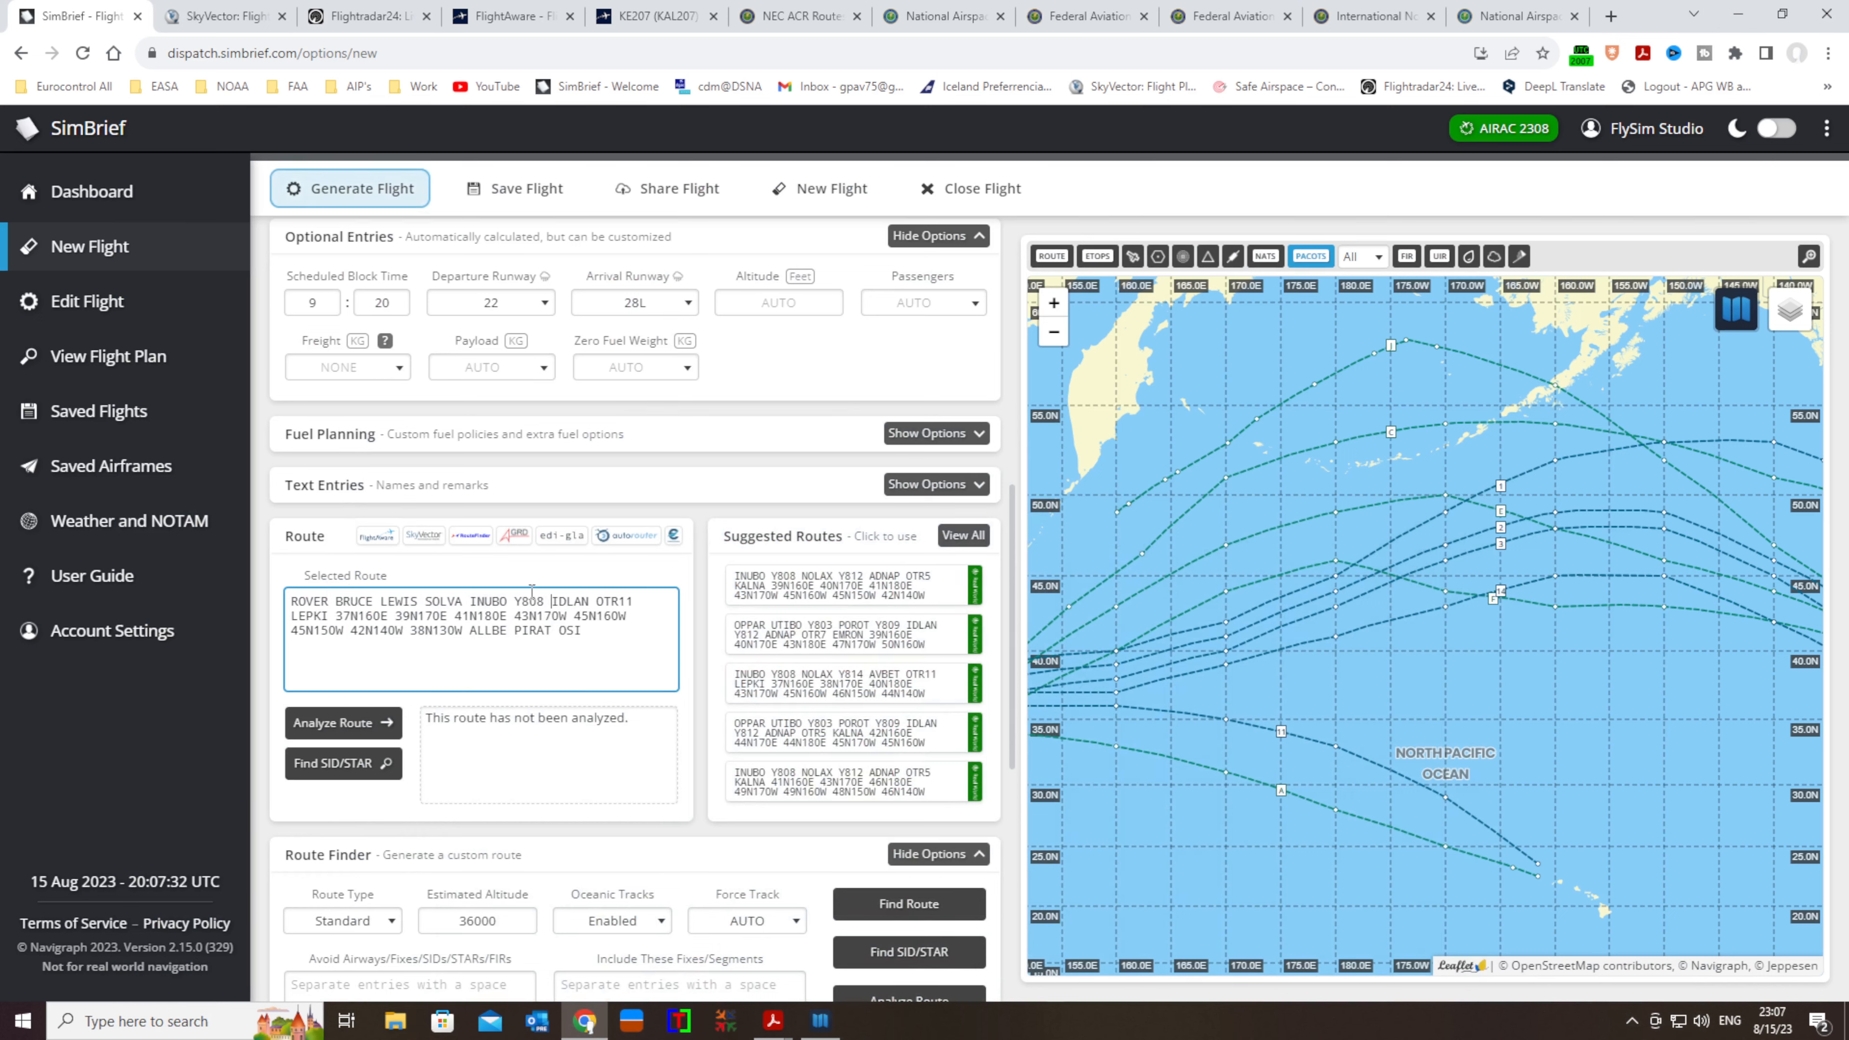
{"action": "type", "text": "NOLAX 7812"}
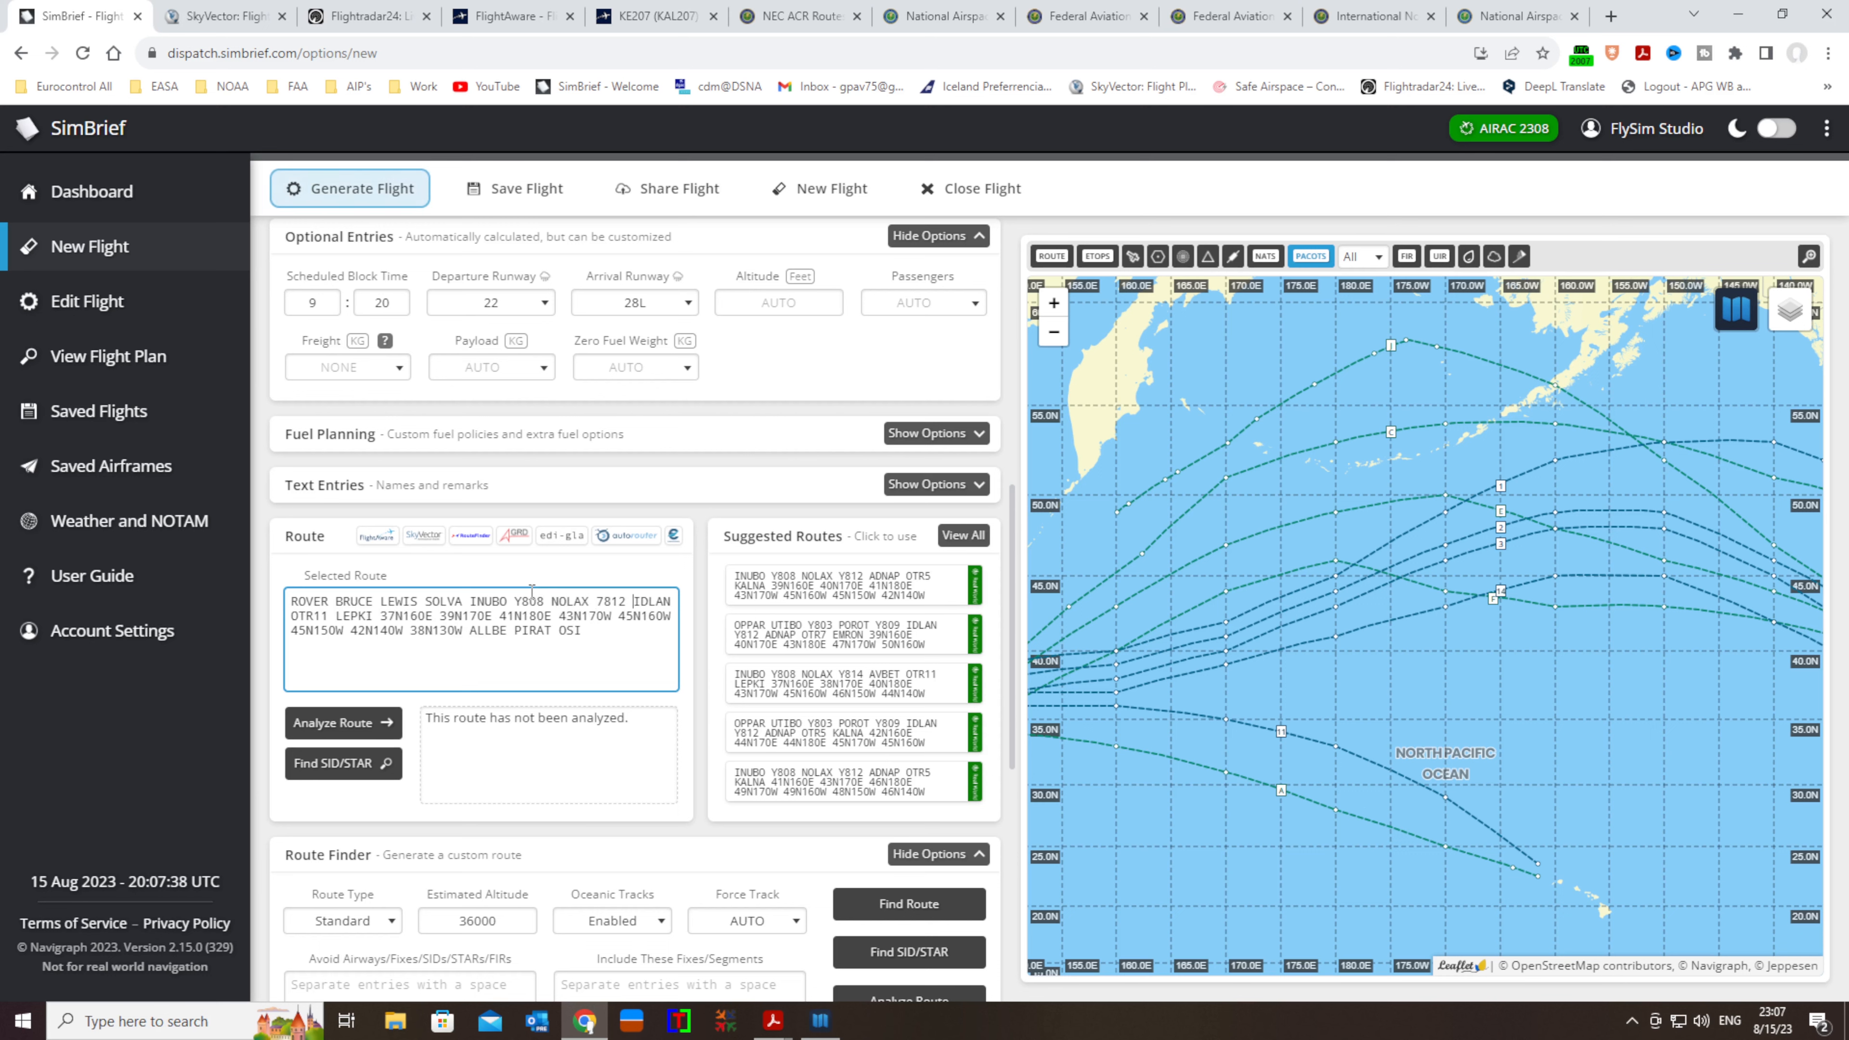
{"action": "left_click", "coordinate": [360, 721]}
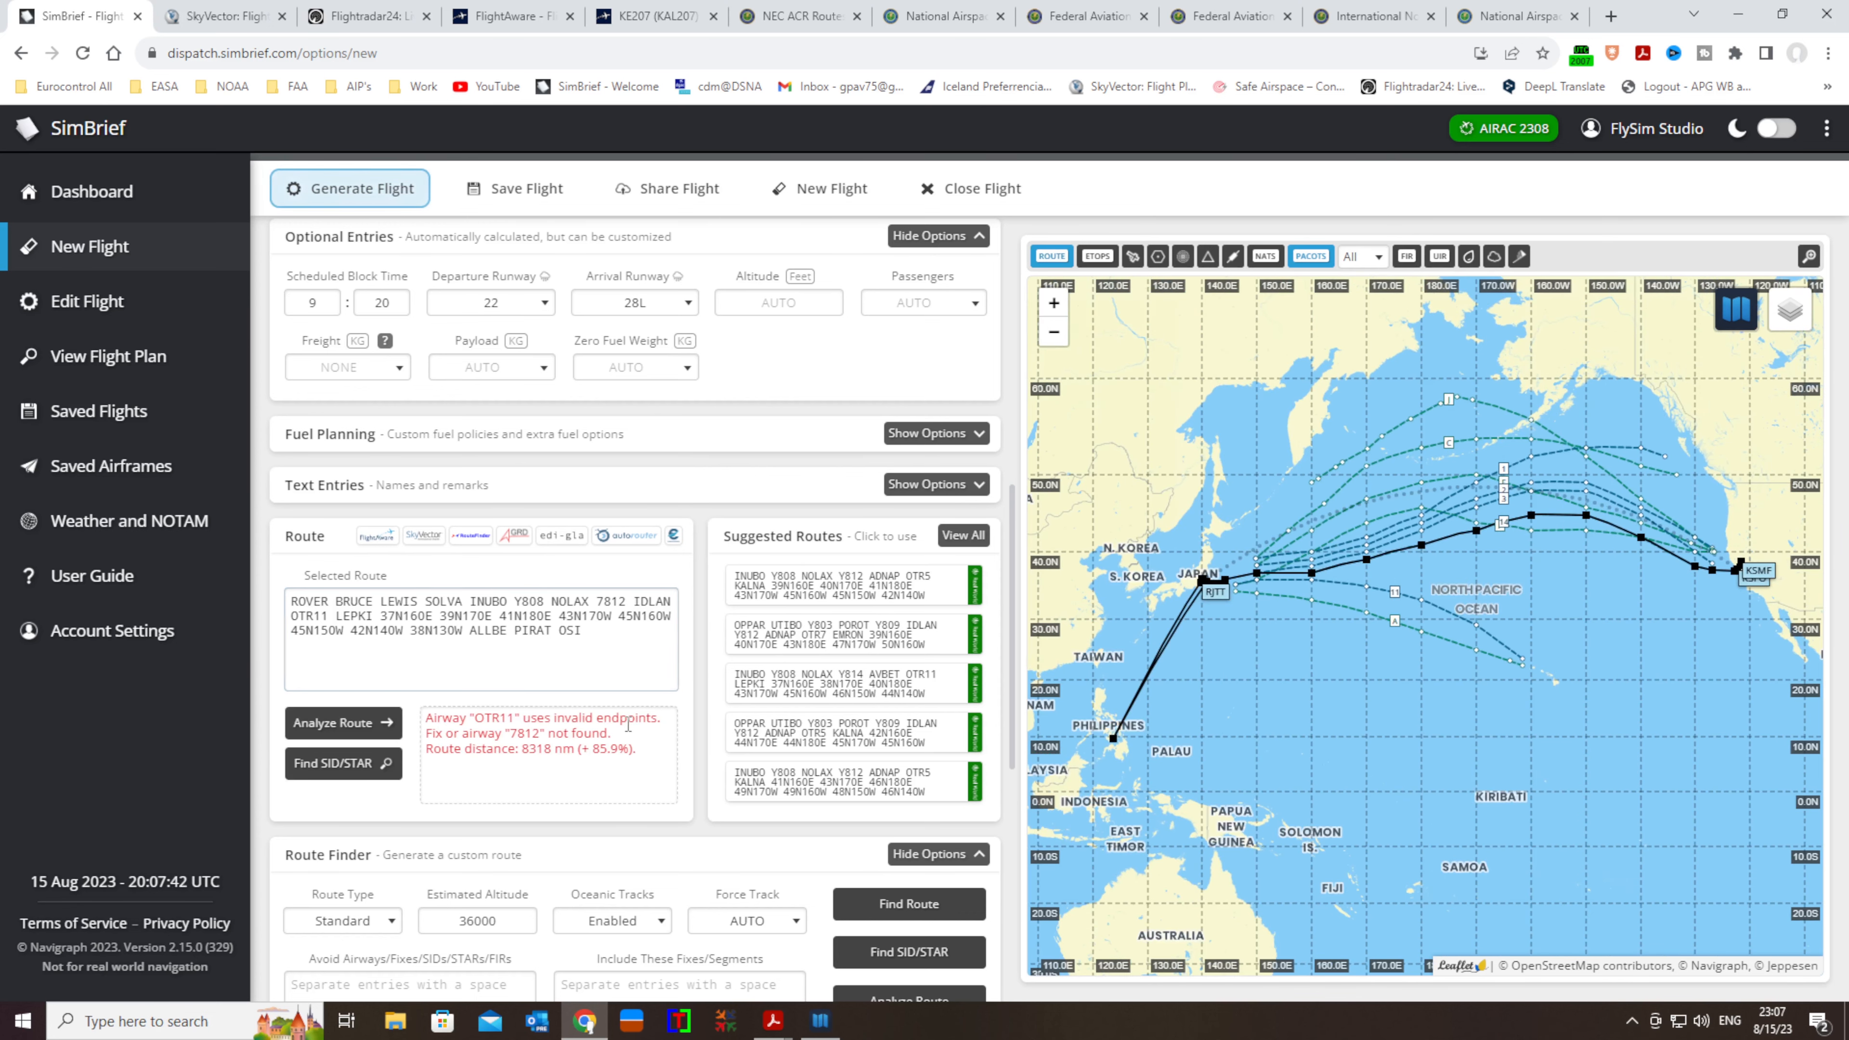
Identify the stray waypoint on the route map, correct SOLVA to SILVA in the selected route, and analyze it again
{"action": "left_click", "coordinate": [649, 685]}
{"action": "mouse_move", "coordinate": [1118, 745]}
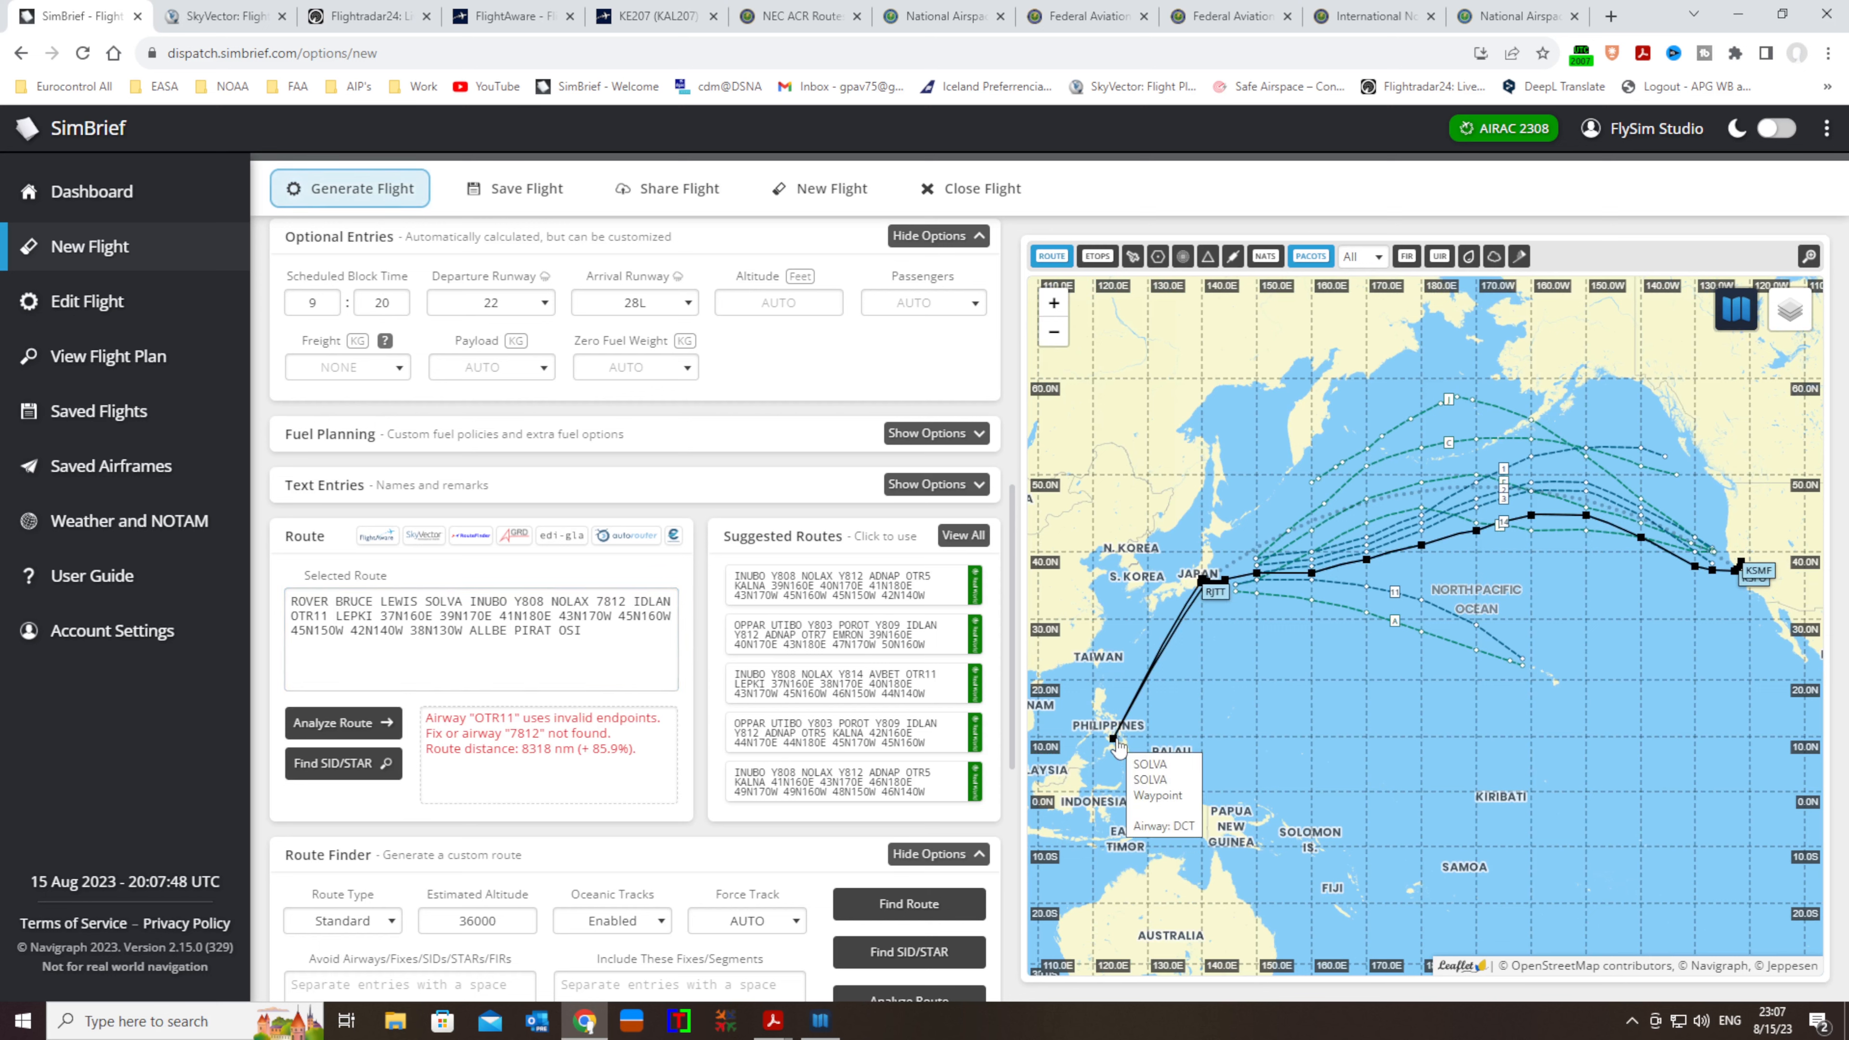
{"action": "left_click", "coordinate": [440, 601]}
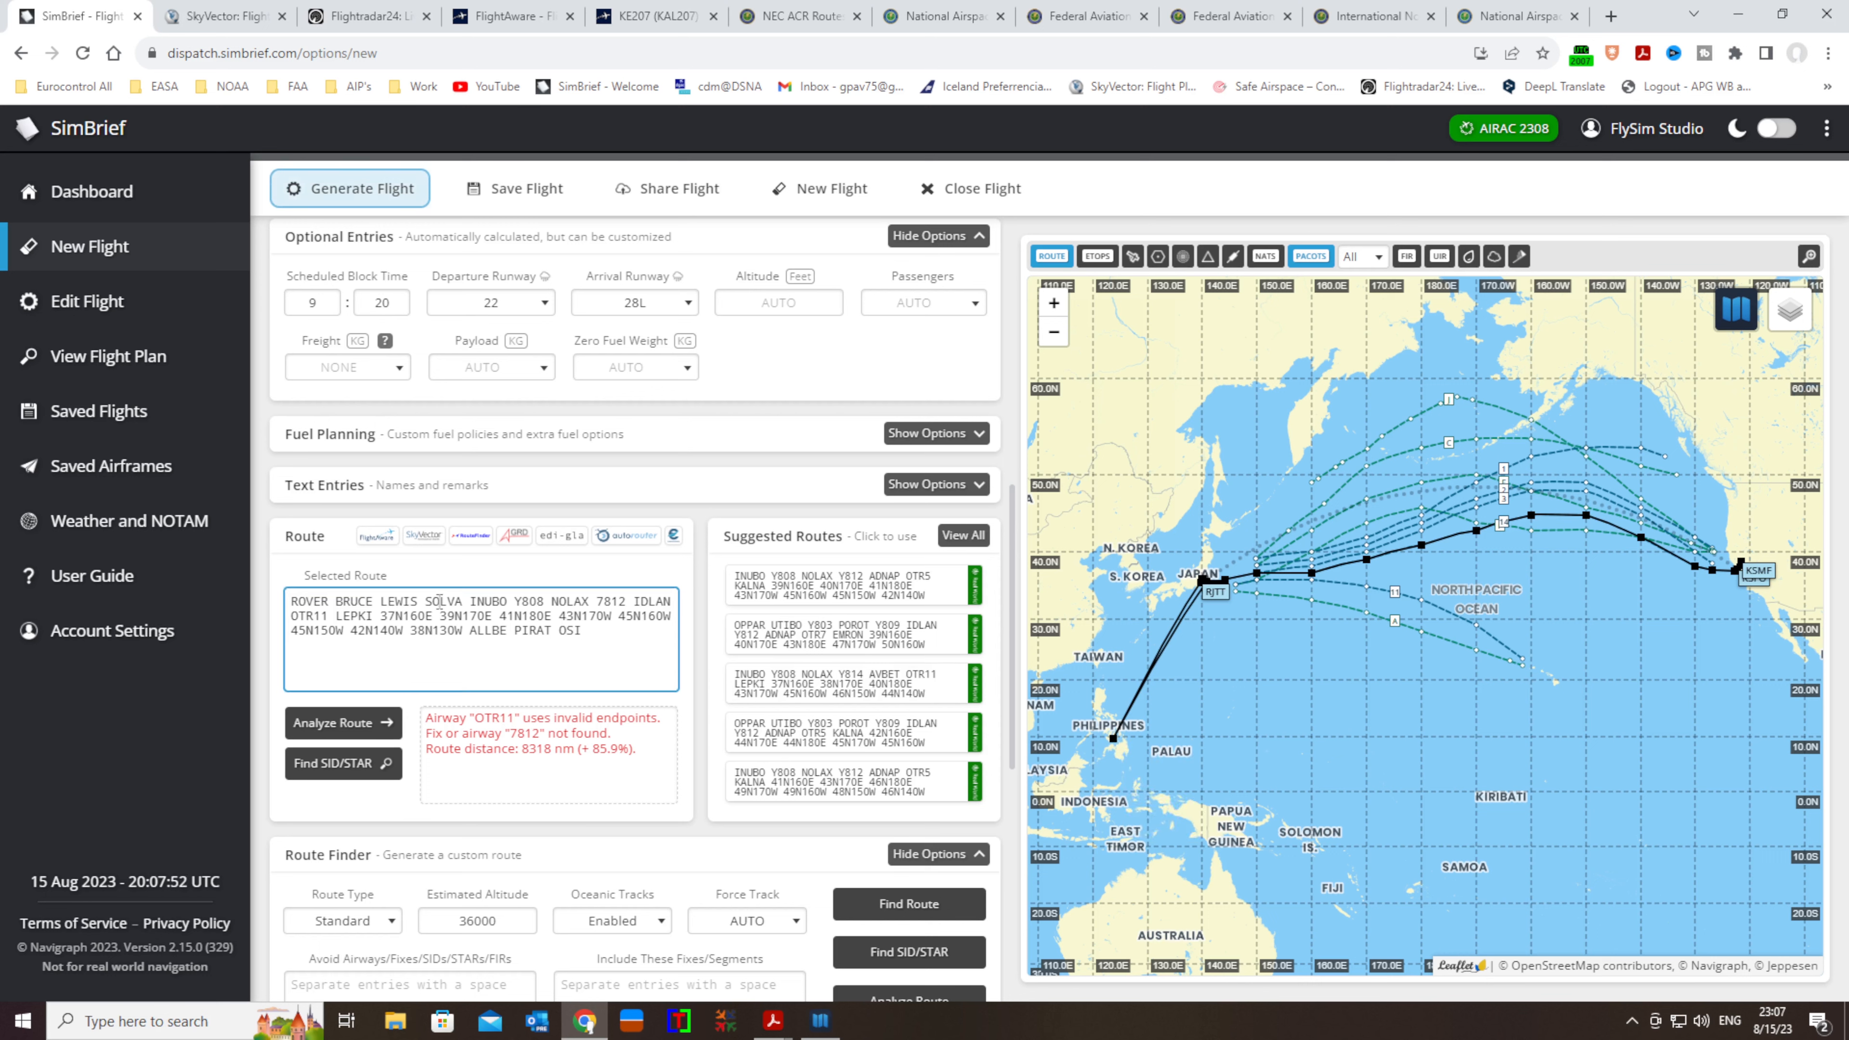
{"action": "key", "text": "BackSpace"}
{"action": "type", "text": "I"}
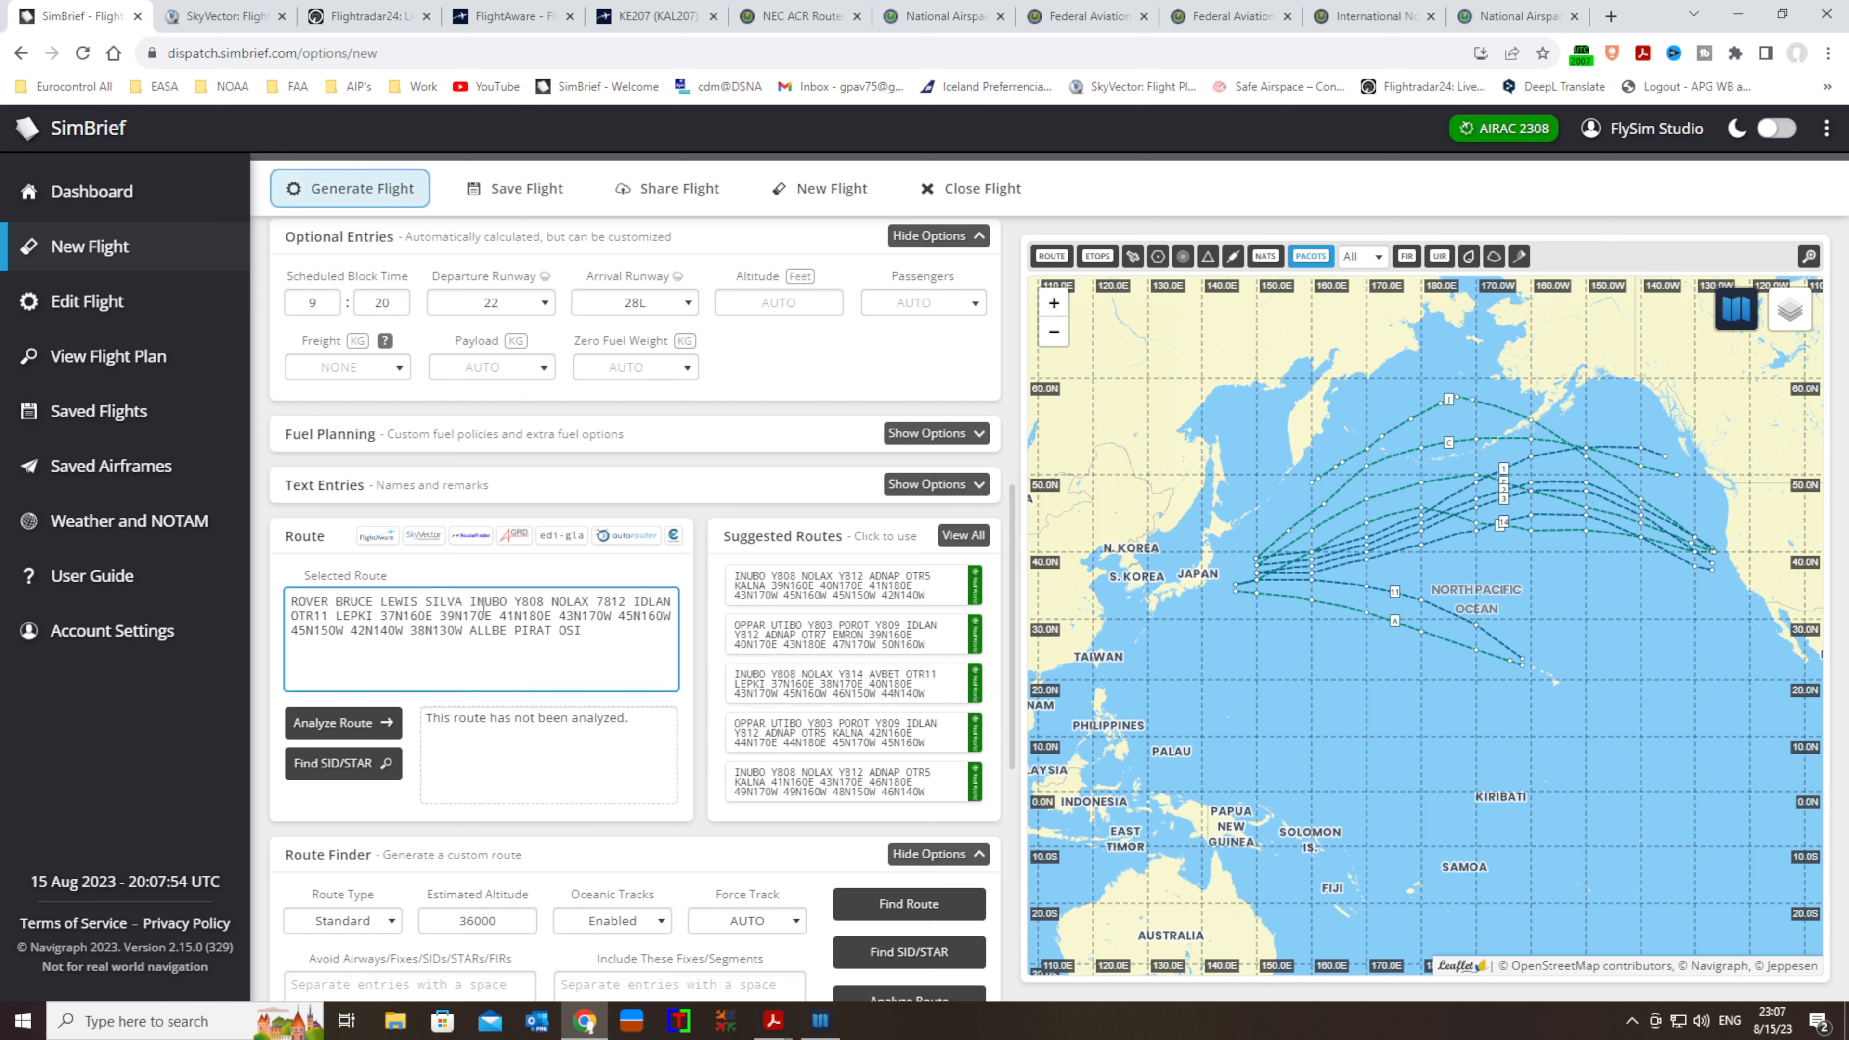
{"action": "left_click", "coordinate": [370, 724]}
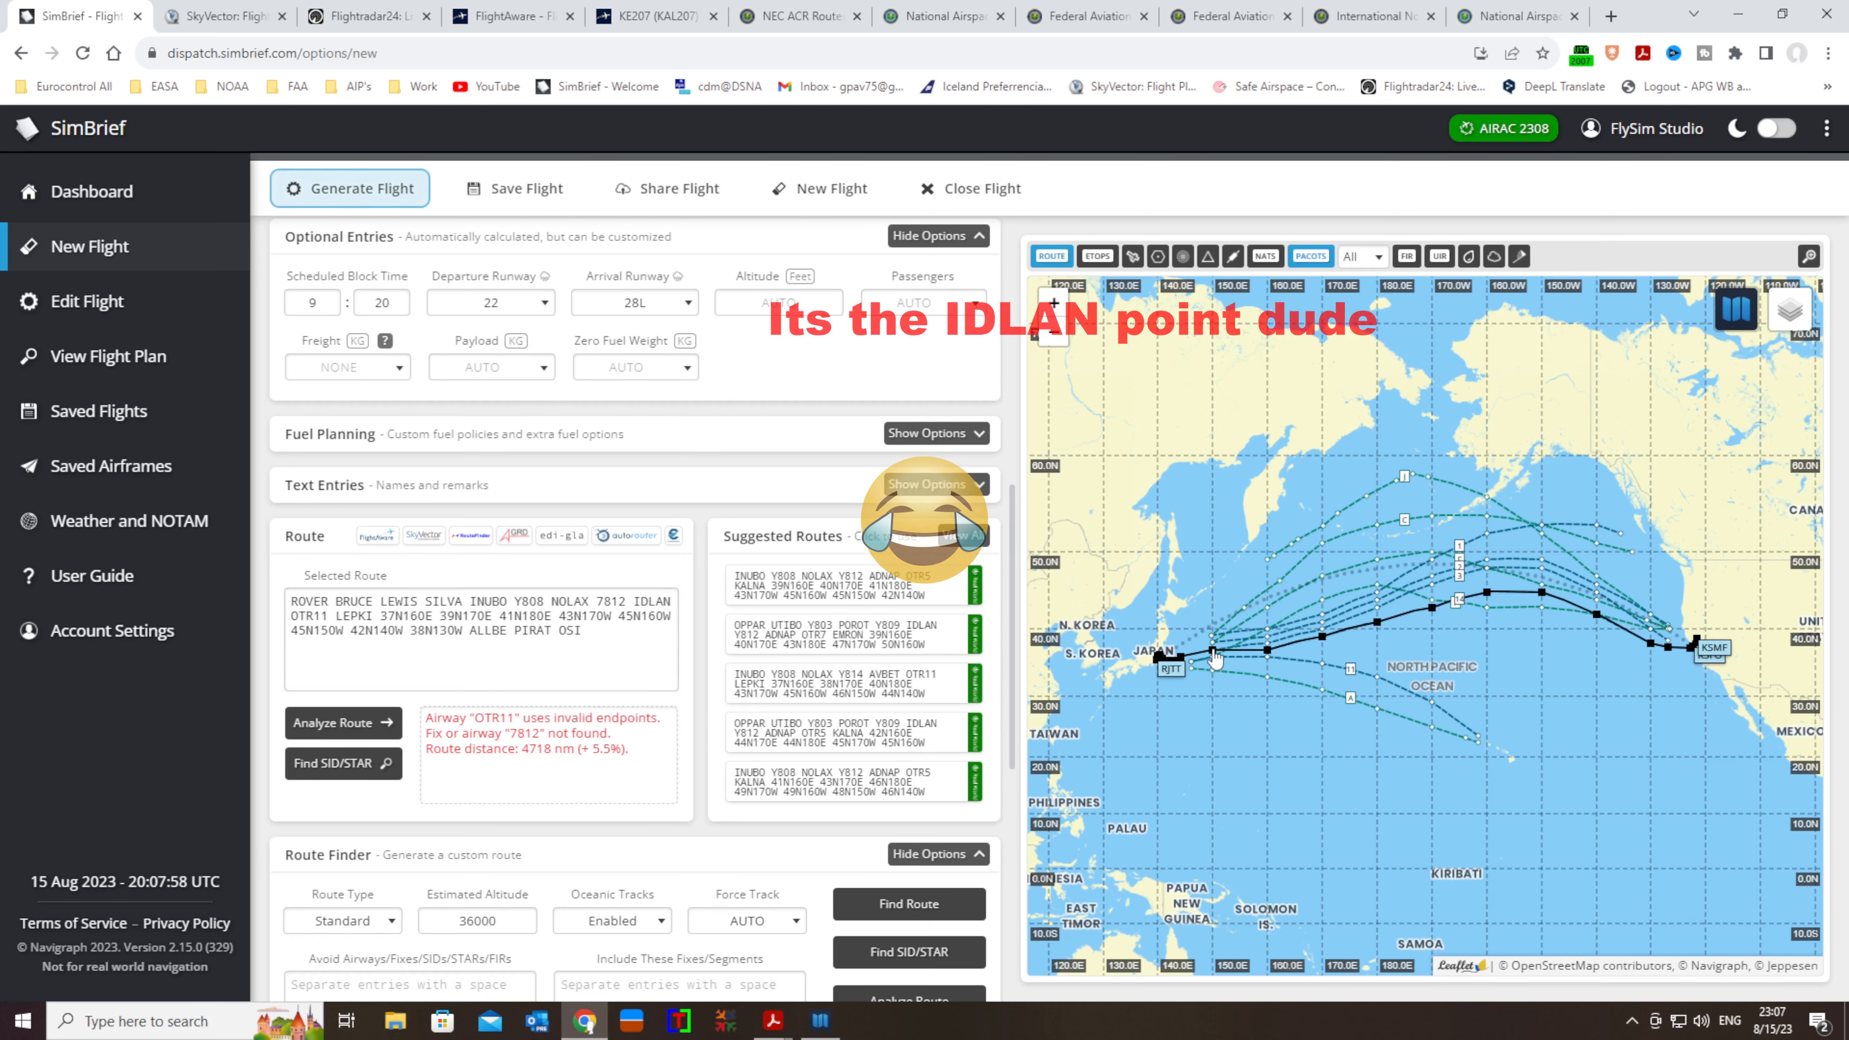
Trace the analyzed route on the map from Haneda across the Pacific to KSFO, and look over the flight settings
{"action": "scroll", "coordinate": [1201, 671], "scroll_direction": "up", "scroll_amount": 1}
{"action": "scroll", "coordinate": [1201, 672], "scroll_direction": "up", "scroll_amount": 3}
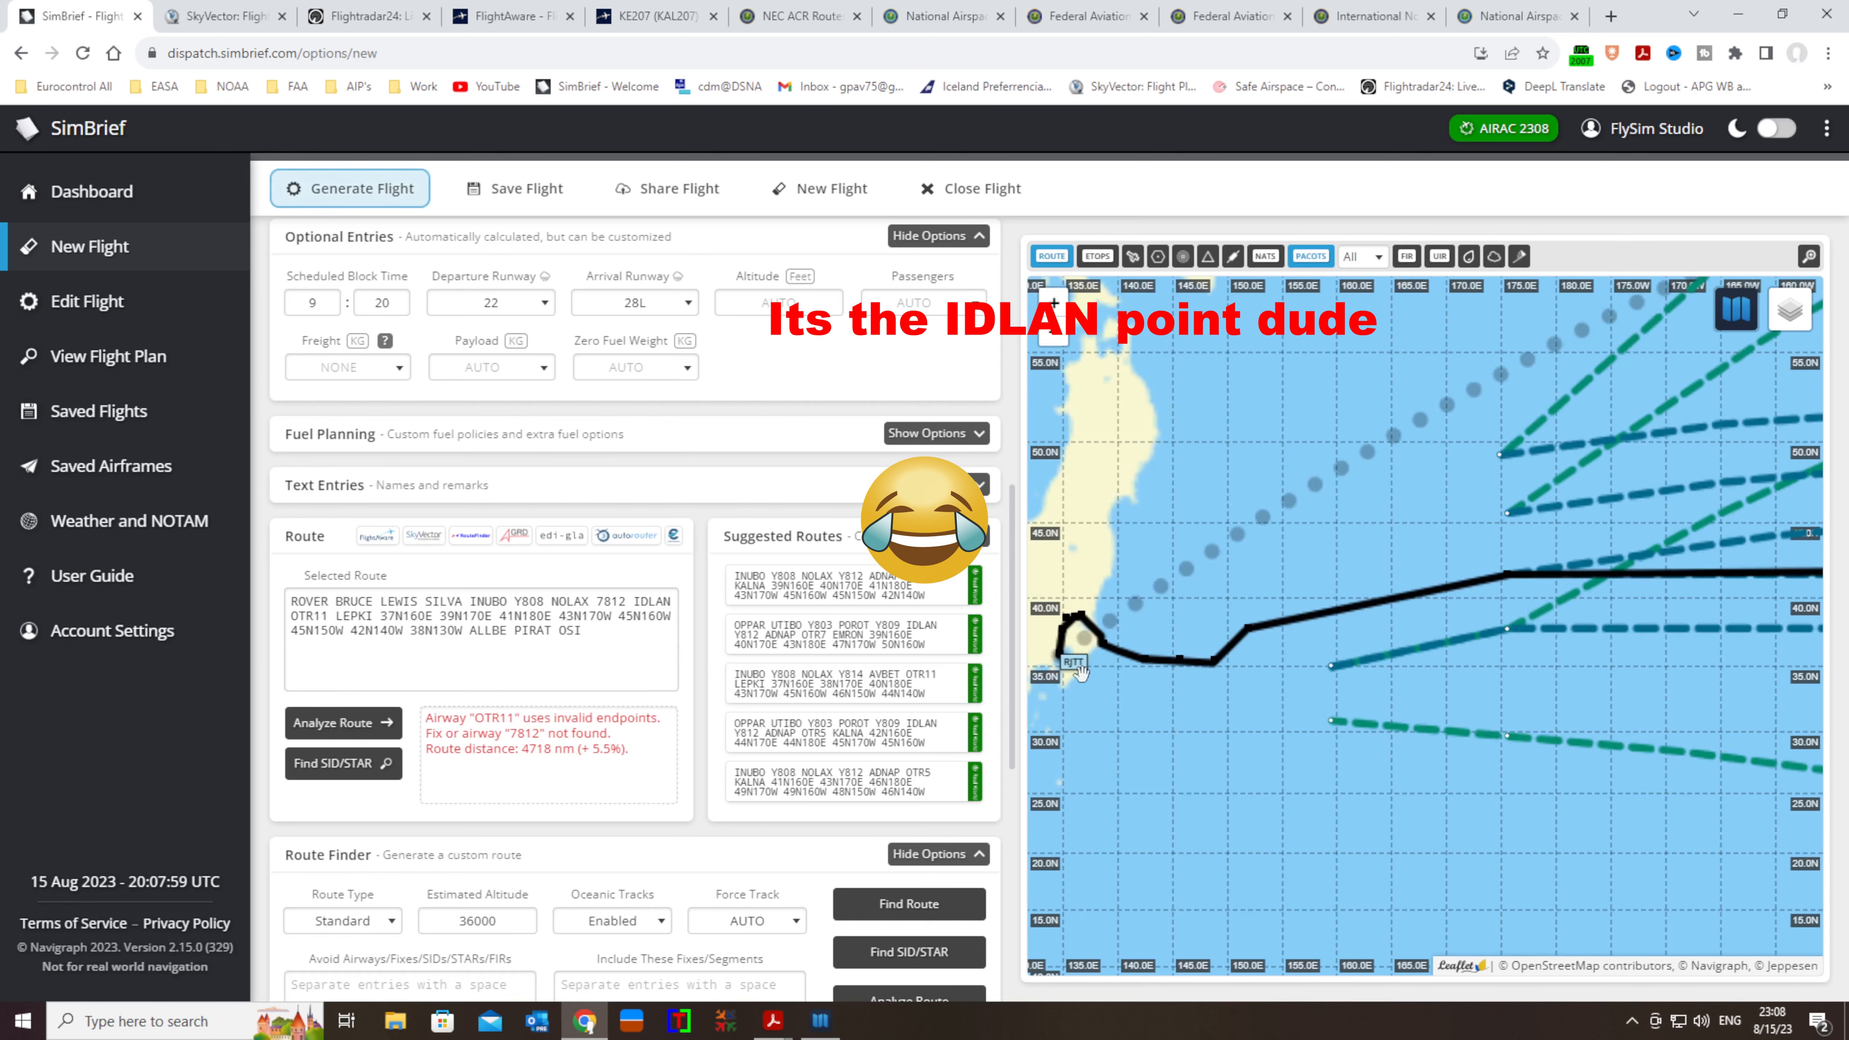
{"action": "left_click_drag", "start_coordinate": [1347, 706], "coordinate": [1292, 797]}
{"action": "scroll", "coordinate": [1522, 757], "scroll_direction": "down", "scroll_amount": 1}
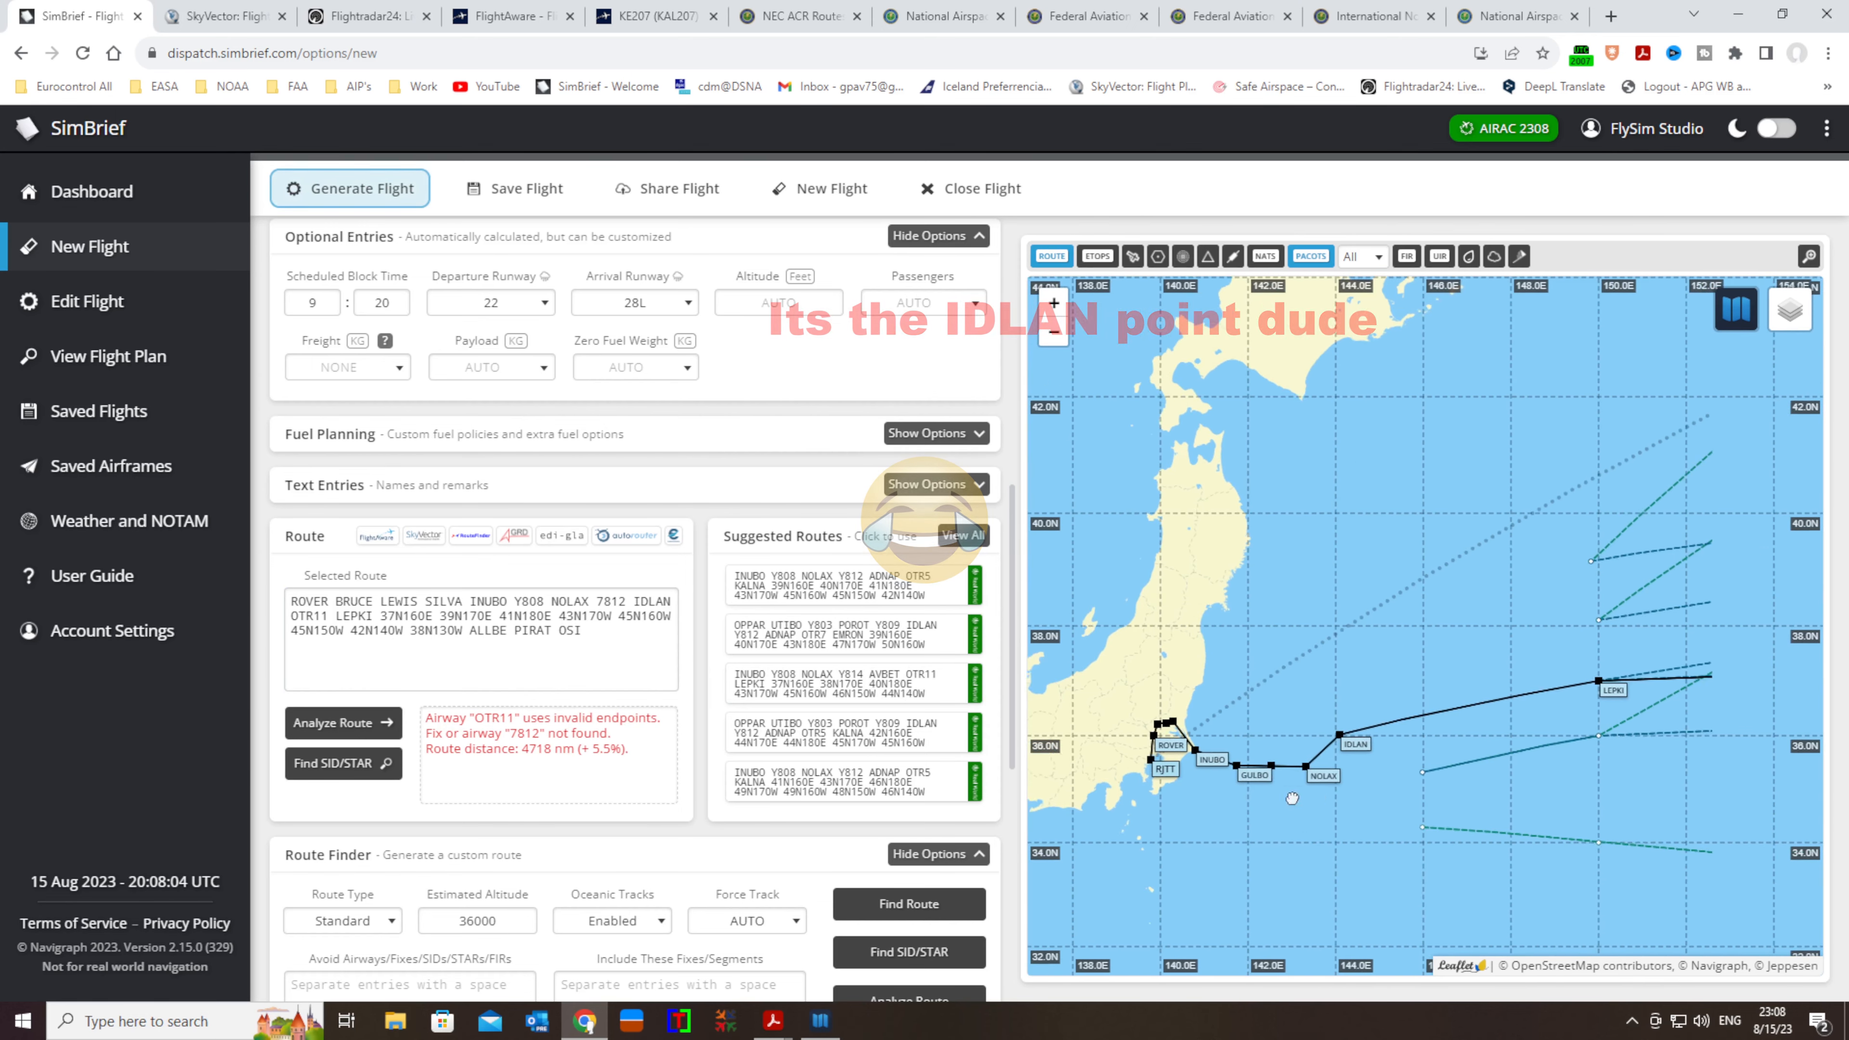
{"action": "left_click_drag", "start_coordinate": [1533, 732], "coordinate": [1208, 715]}
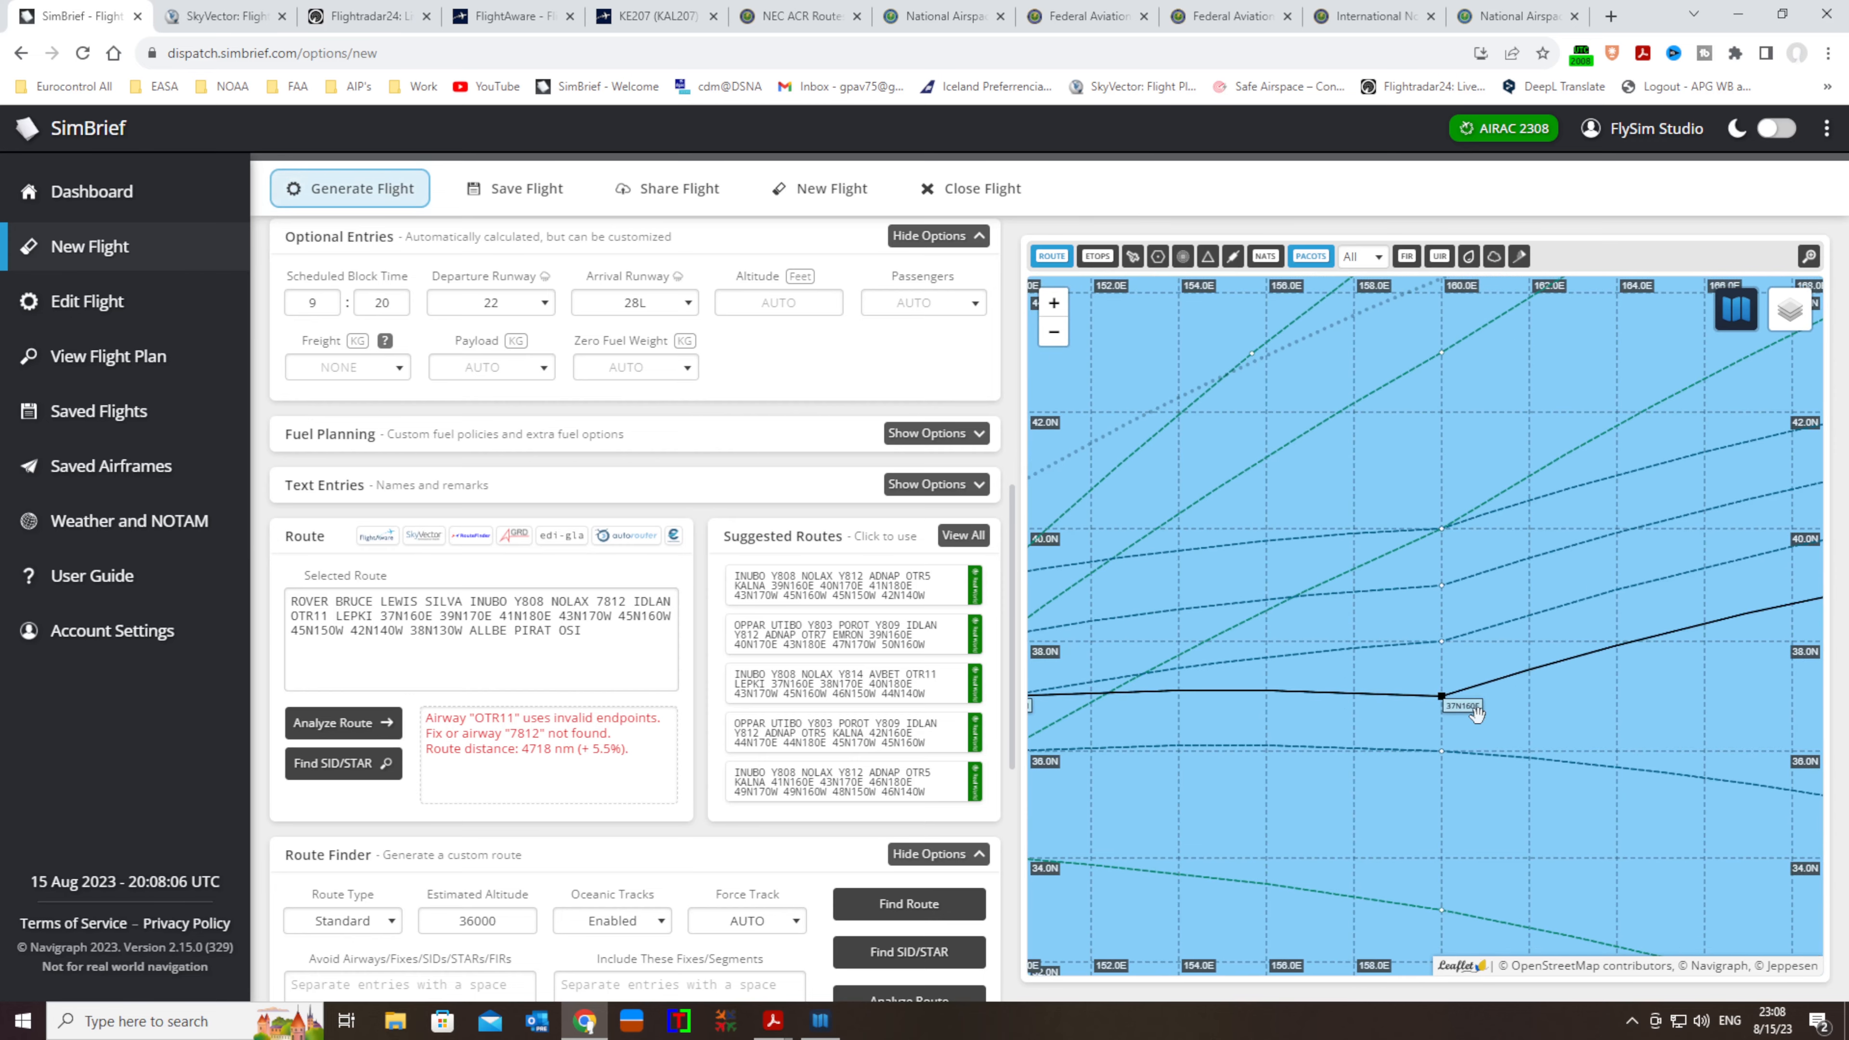
{"action": "left_click_drag", "start_coordinate": [1478, 715], "coordinate": [1209, 722]}
{"action": "scroll", "coordinate": [1300, 725], "scroll_direction": "down", "scroll_amount": 3}
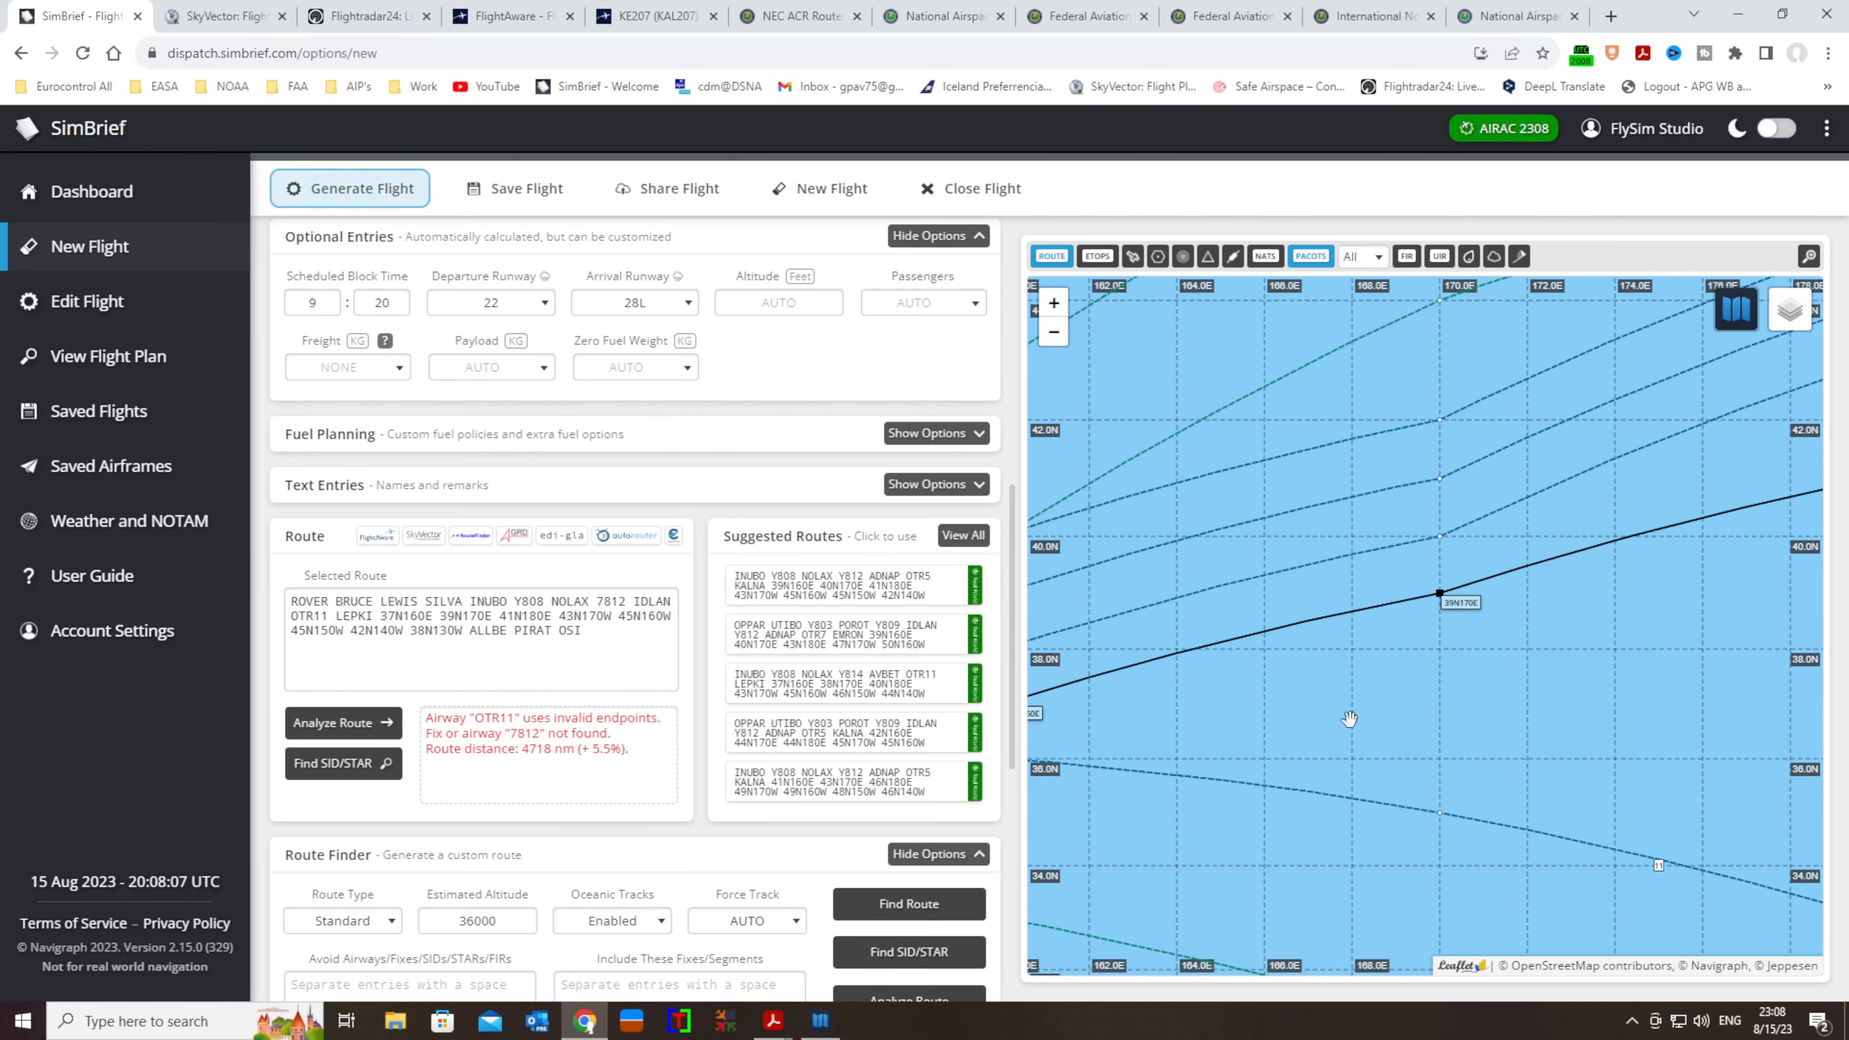
{"action": "left_click_drag", "start_coordinate": [1599, 700], "coordinate": [1322, 641]}
{"action": "scroll", "coordinate": [1482, 604], "scroll_direction": "up", "scroll_amount": 3}
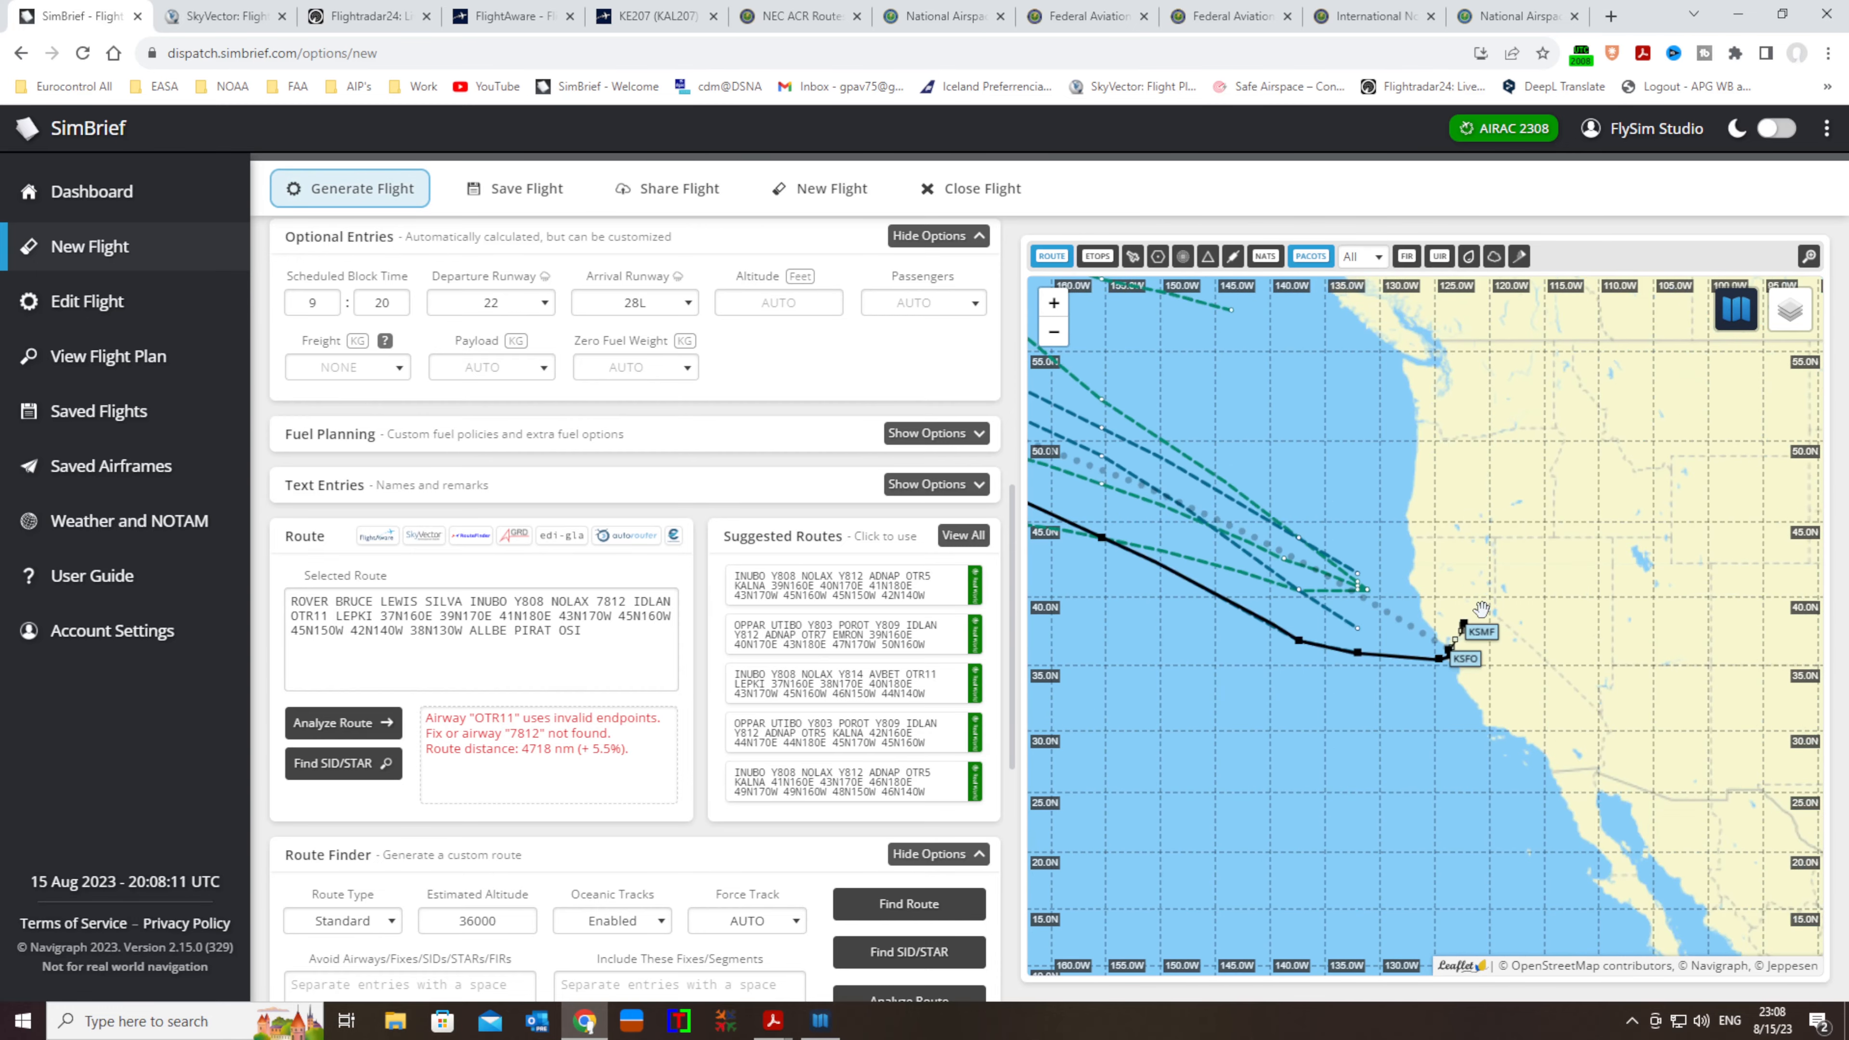
{"action": "scroll", "coordinate": [1463, 648], "scroll_direction": "up", "scroll_amount": 2}
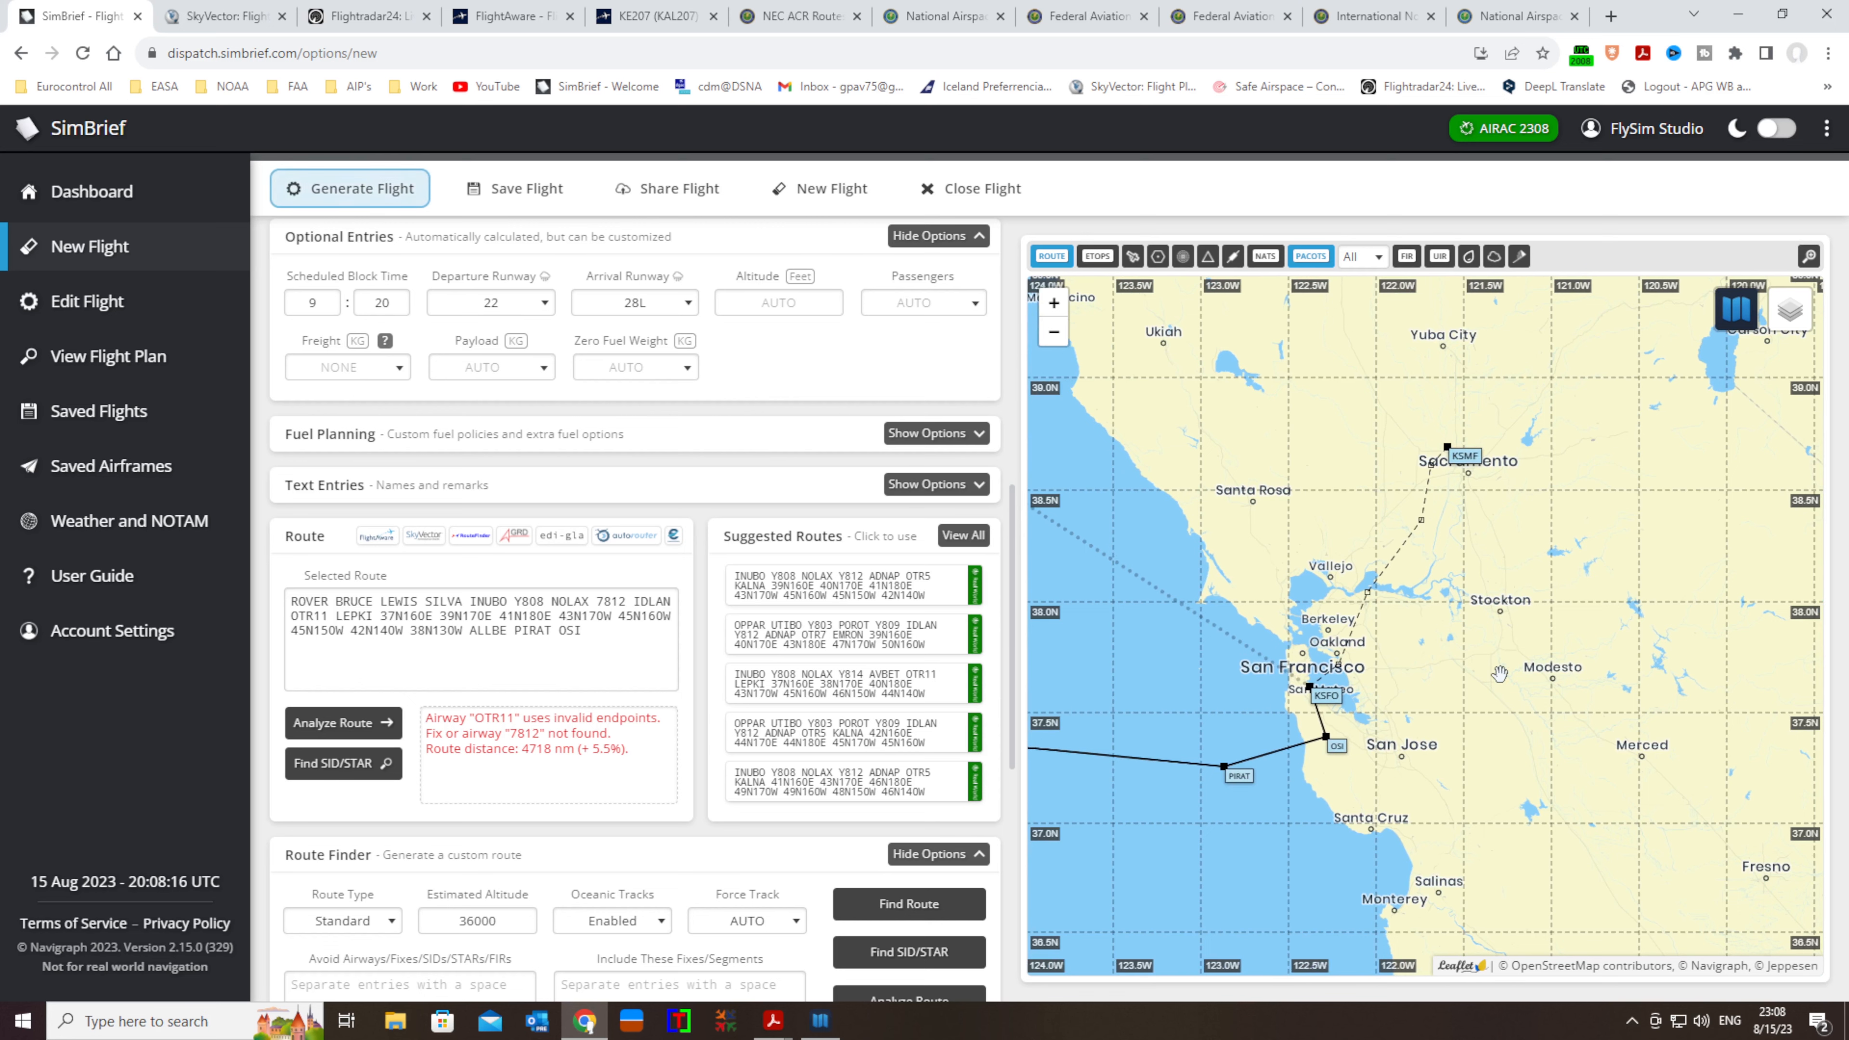
{"action": "scroll", "coordinate": [558, 605], "scroll_direction": "up", "scroll_amount": 8}
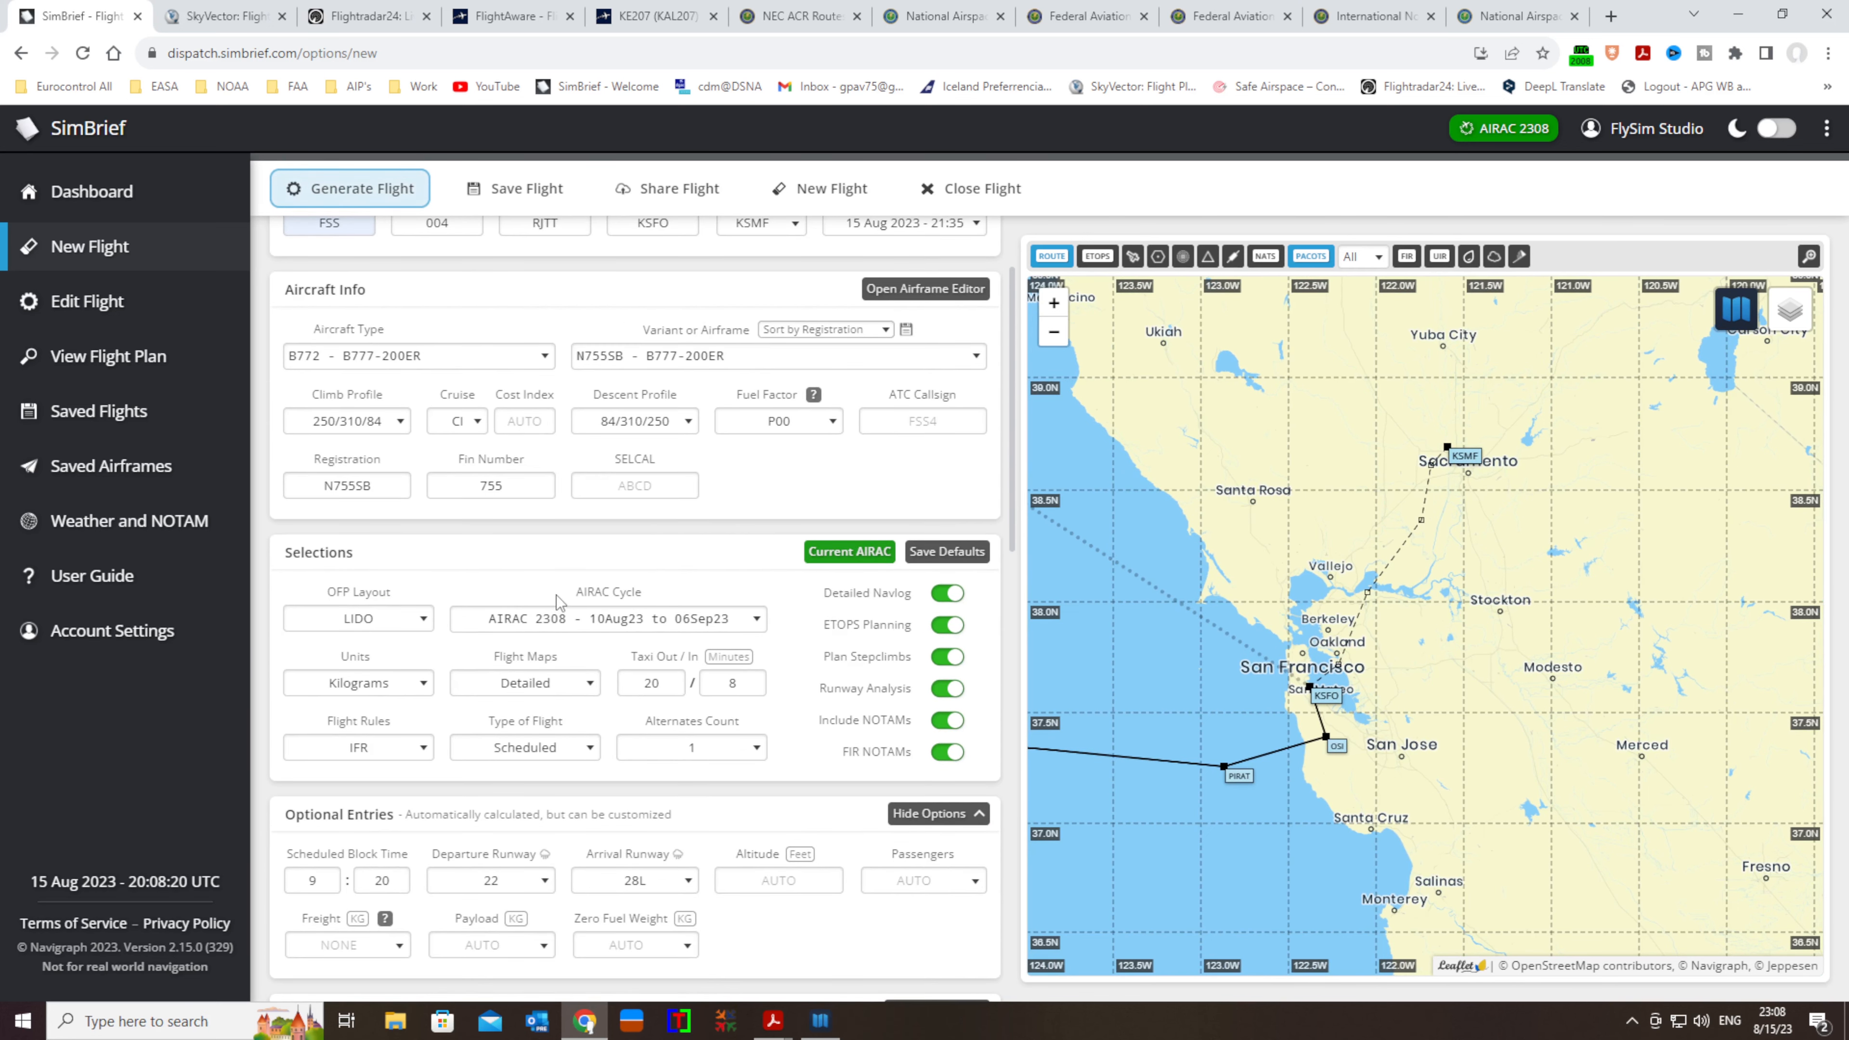
{"action": "scroll", "coordinate": [558, 601], "scroll_direction": "down", "scroll_amount": 7}
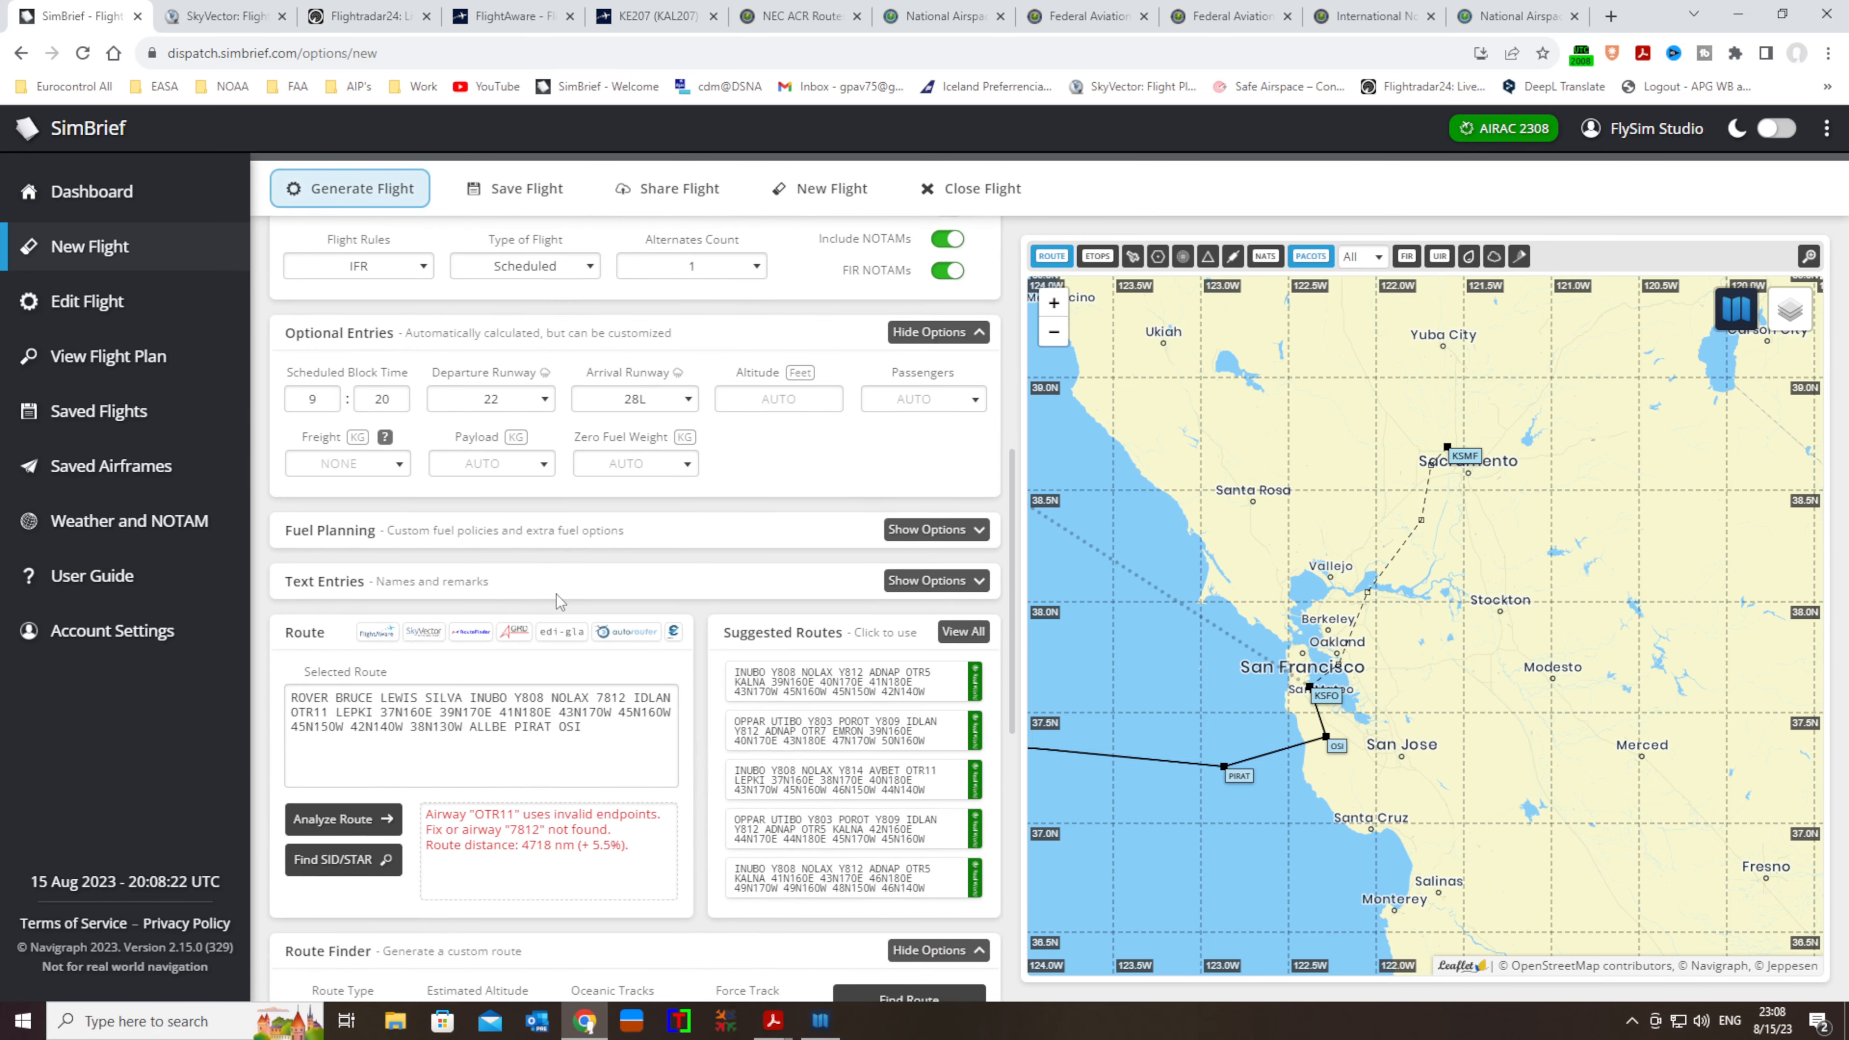
{"action": "scroll", "coordinate": [560, 597], "scroll_direction": "up", "scroll_amount": 5}
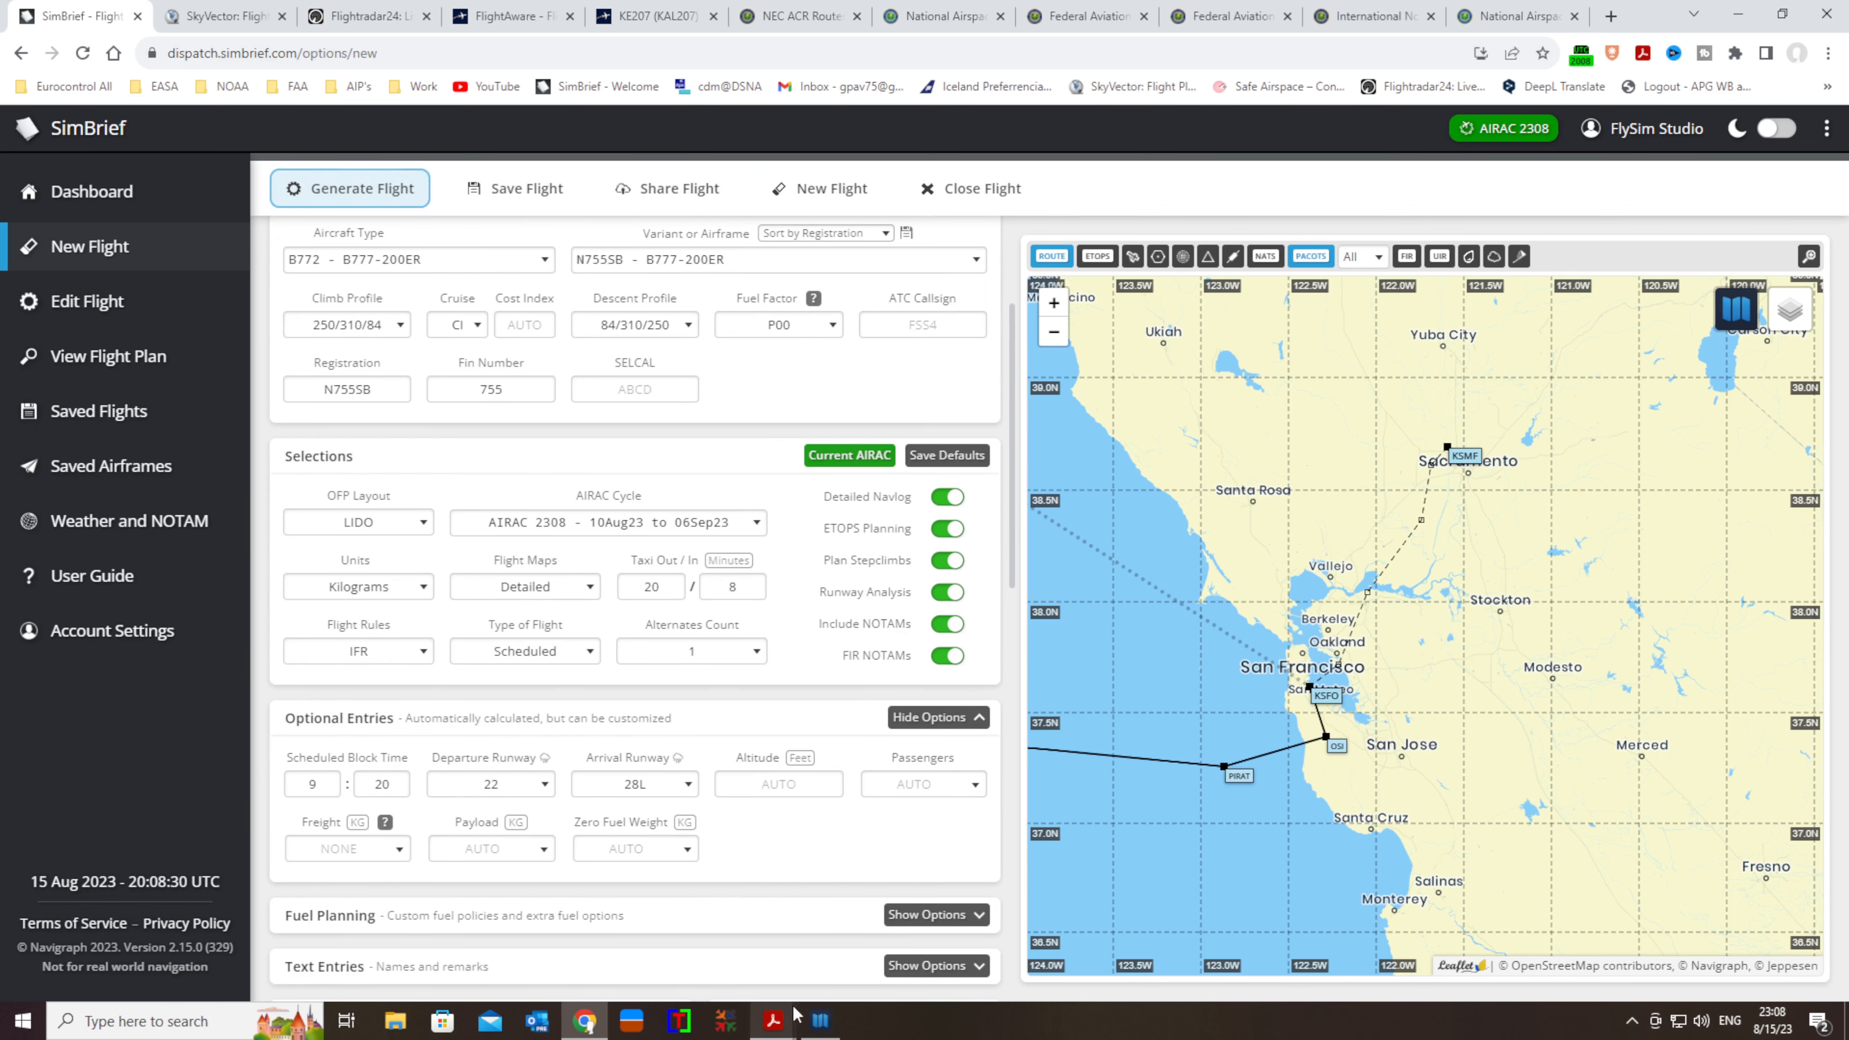
Switch to Navigraph Charts and open the PIRAT 2 RNAV arrival chart for KSFO
{"action": "left_click", "coordinate": [814, 1022]}
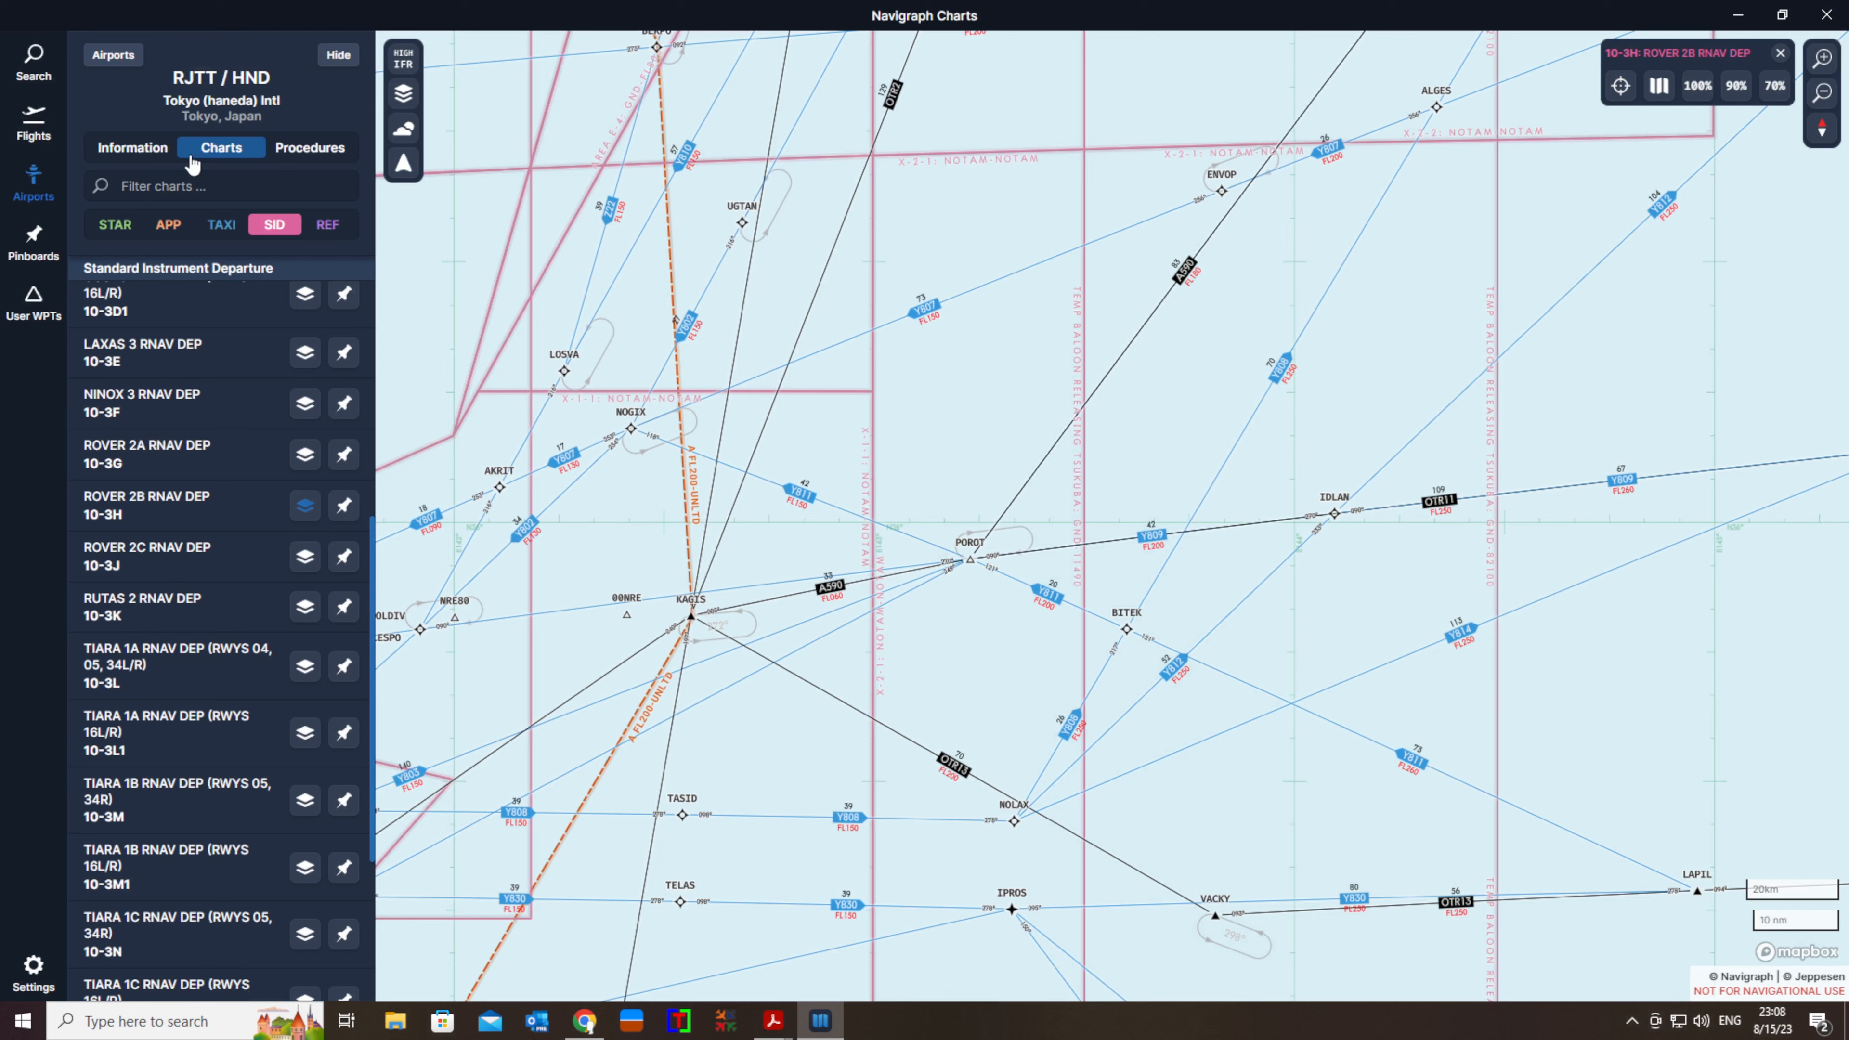
{"action": "left_click", "coordinate": [113, 55]}
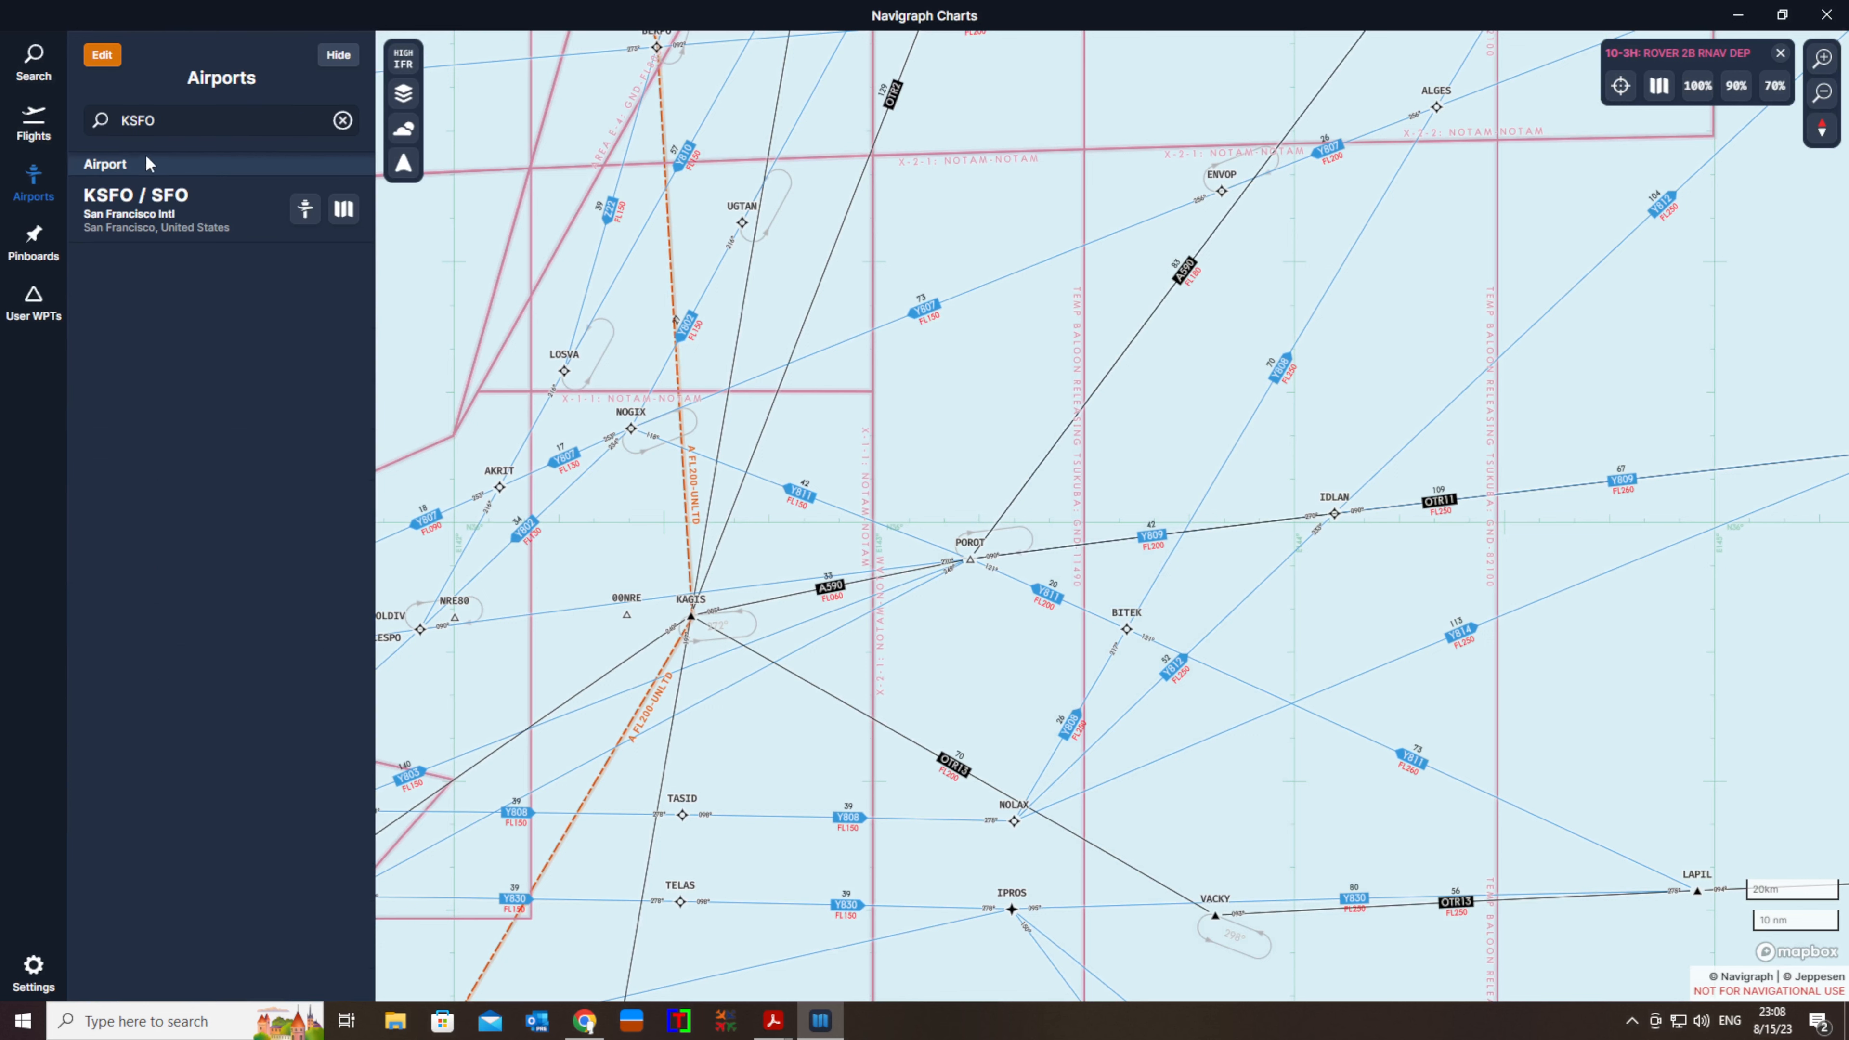
{"action": "left_click", "coordinate": [341, 210]}
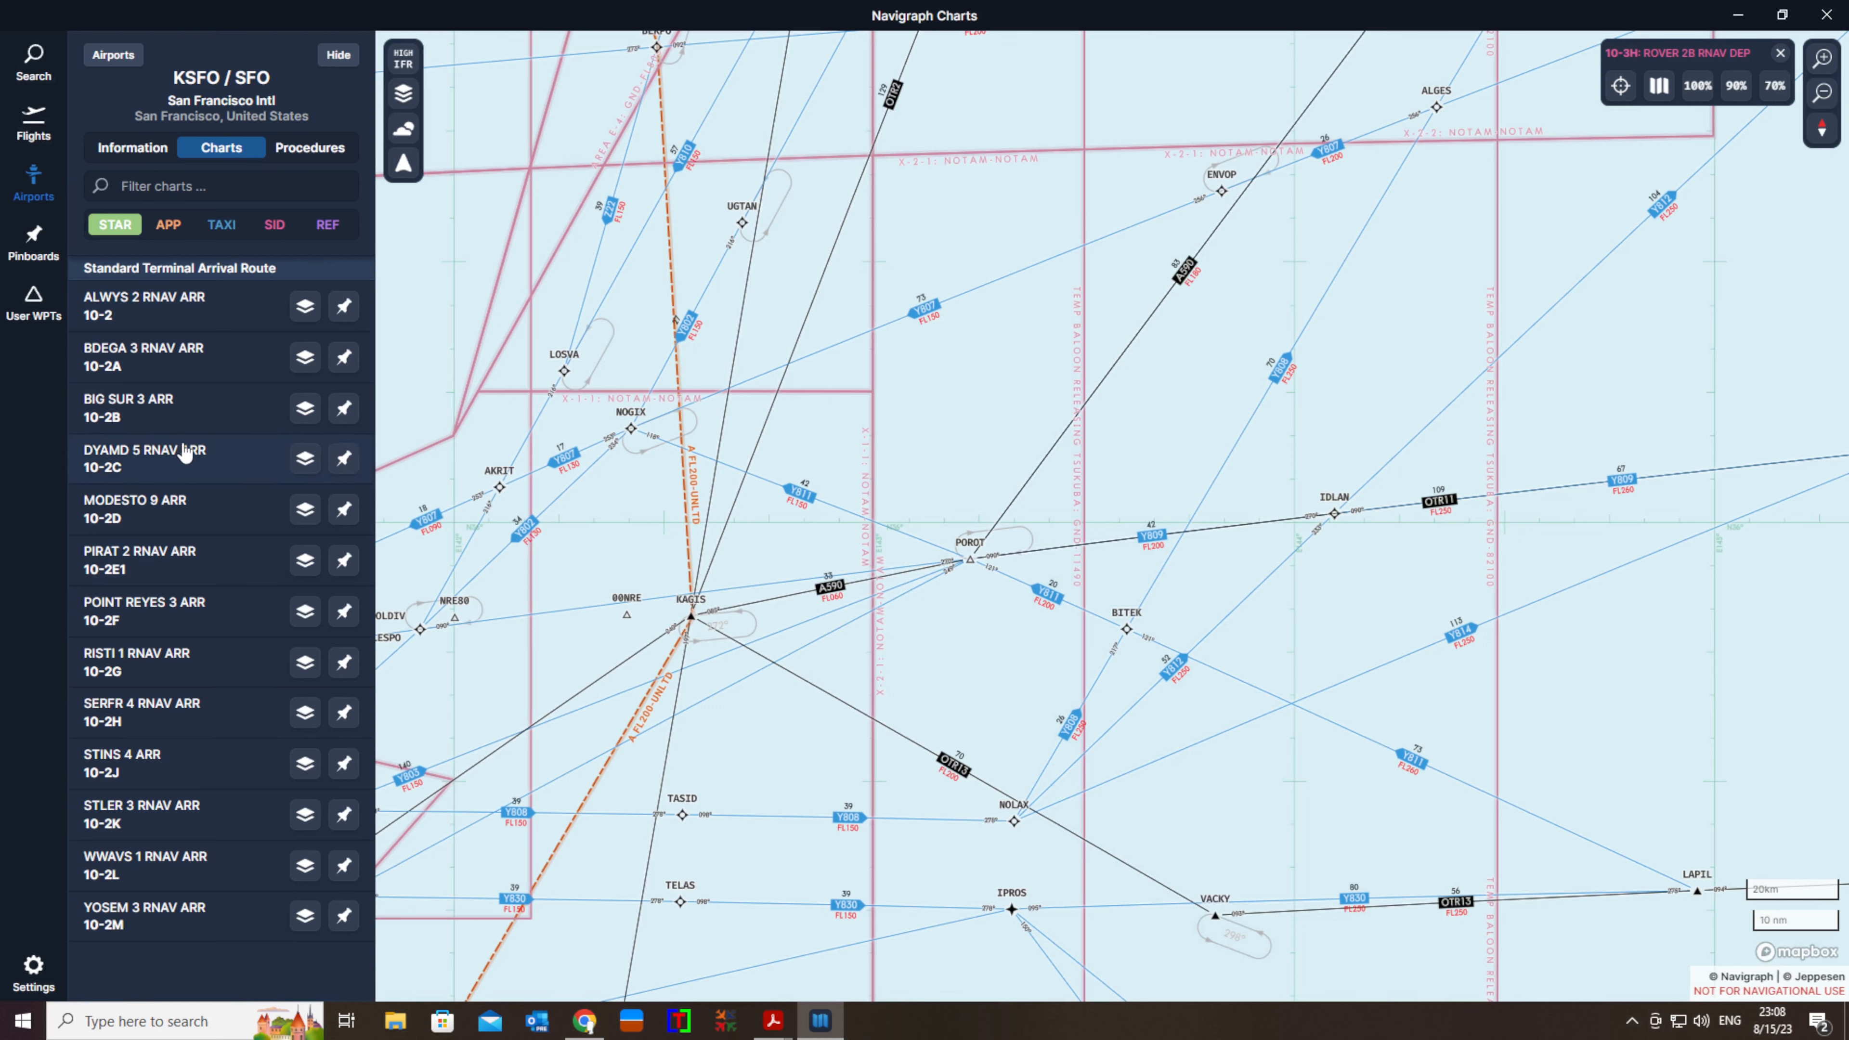
{"action": "left_click", "coordinate": [138, 575]}
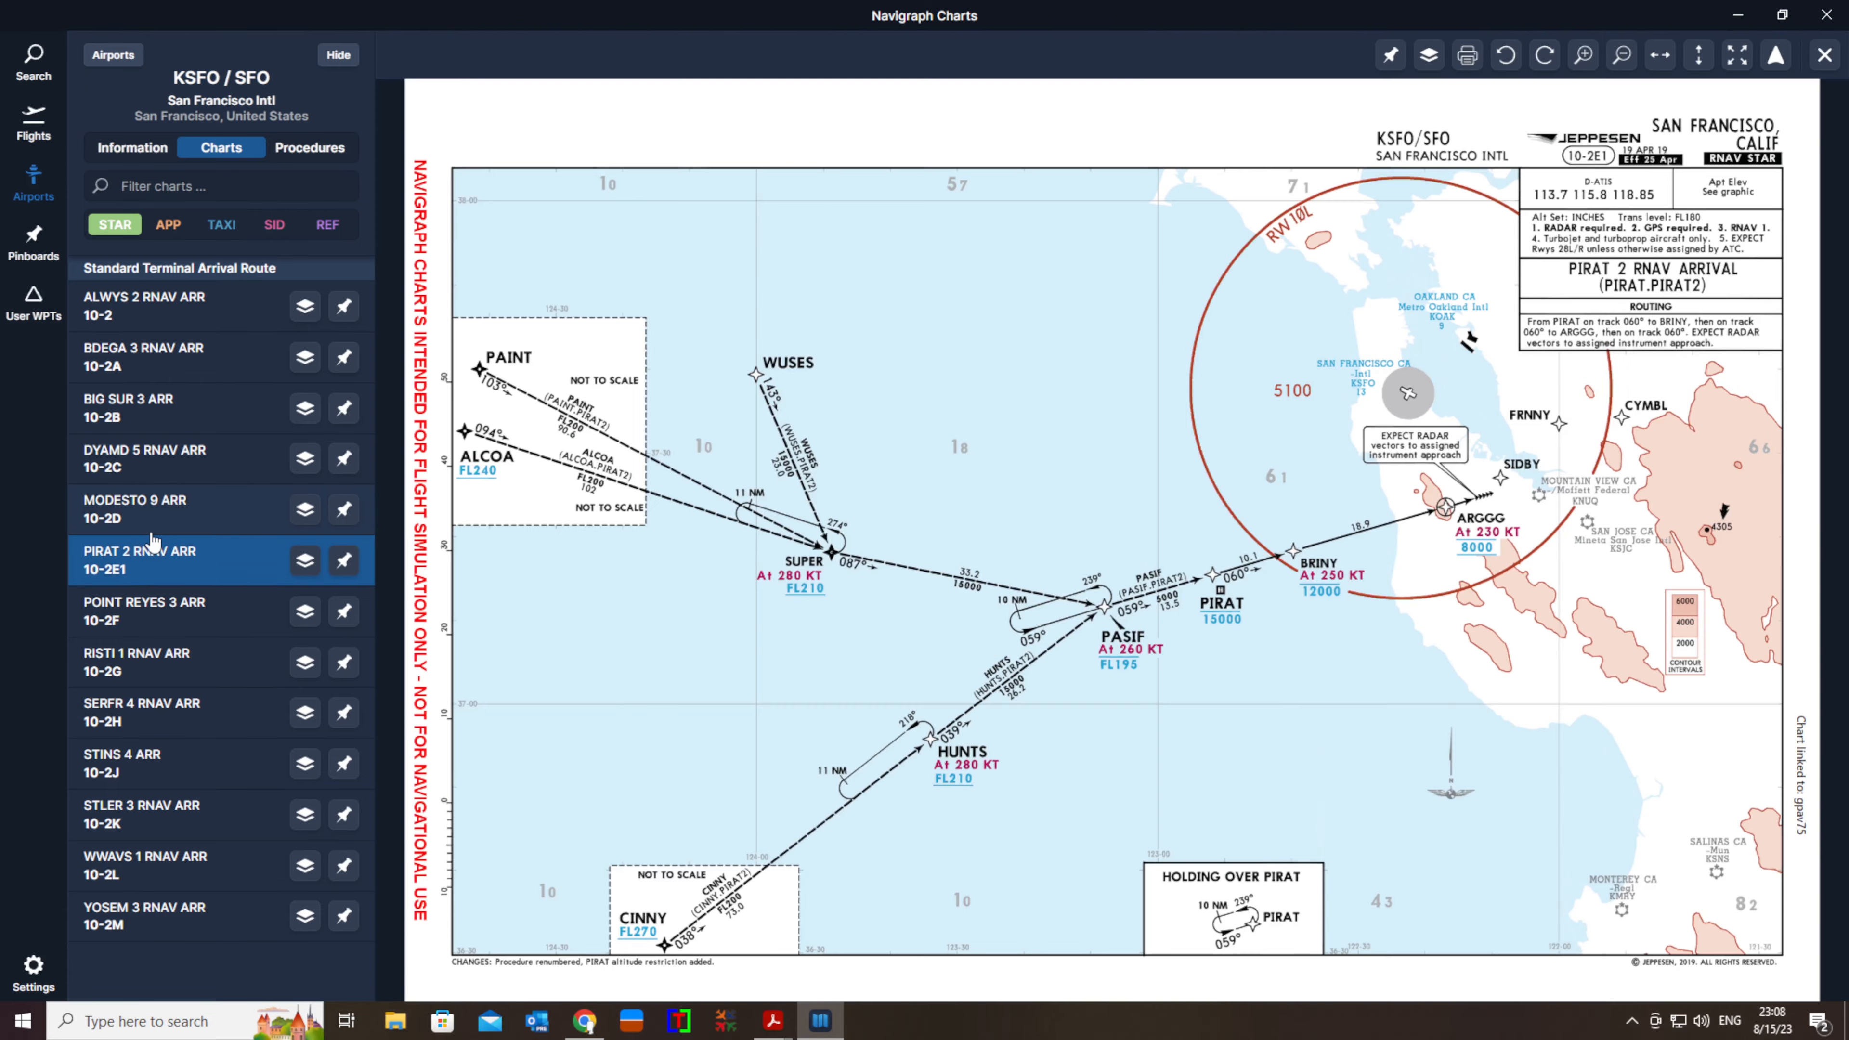
Overlay the PIRAT 2 RNAV arrival on the enroute map and examine the waypoints from ALCOA and BEBOP in to PIRAT
{"action": "left_click", "coordinate": [1430, 58]}
{"action": "scroll", "coordinate": [1435, 592], "scroll_direction": "down", "scroll_amount": 5}
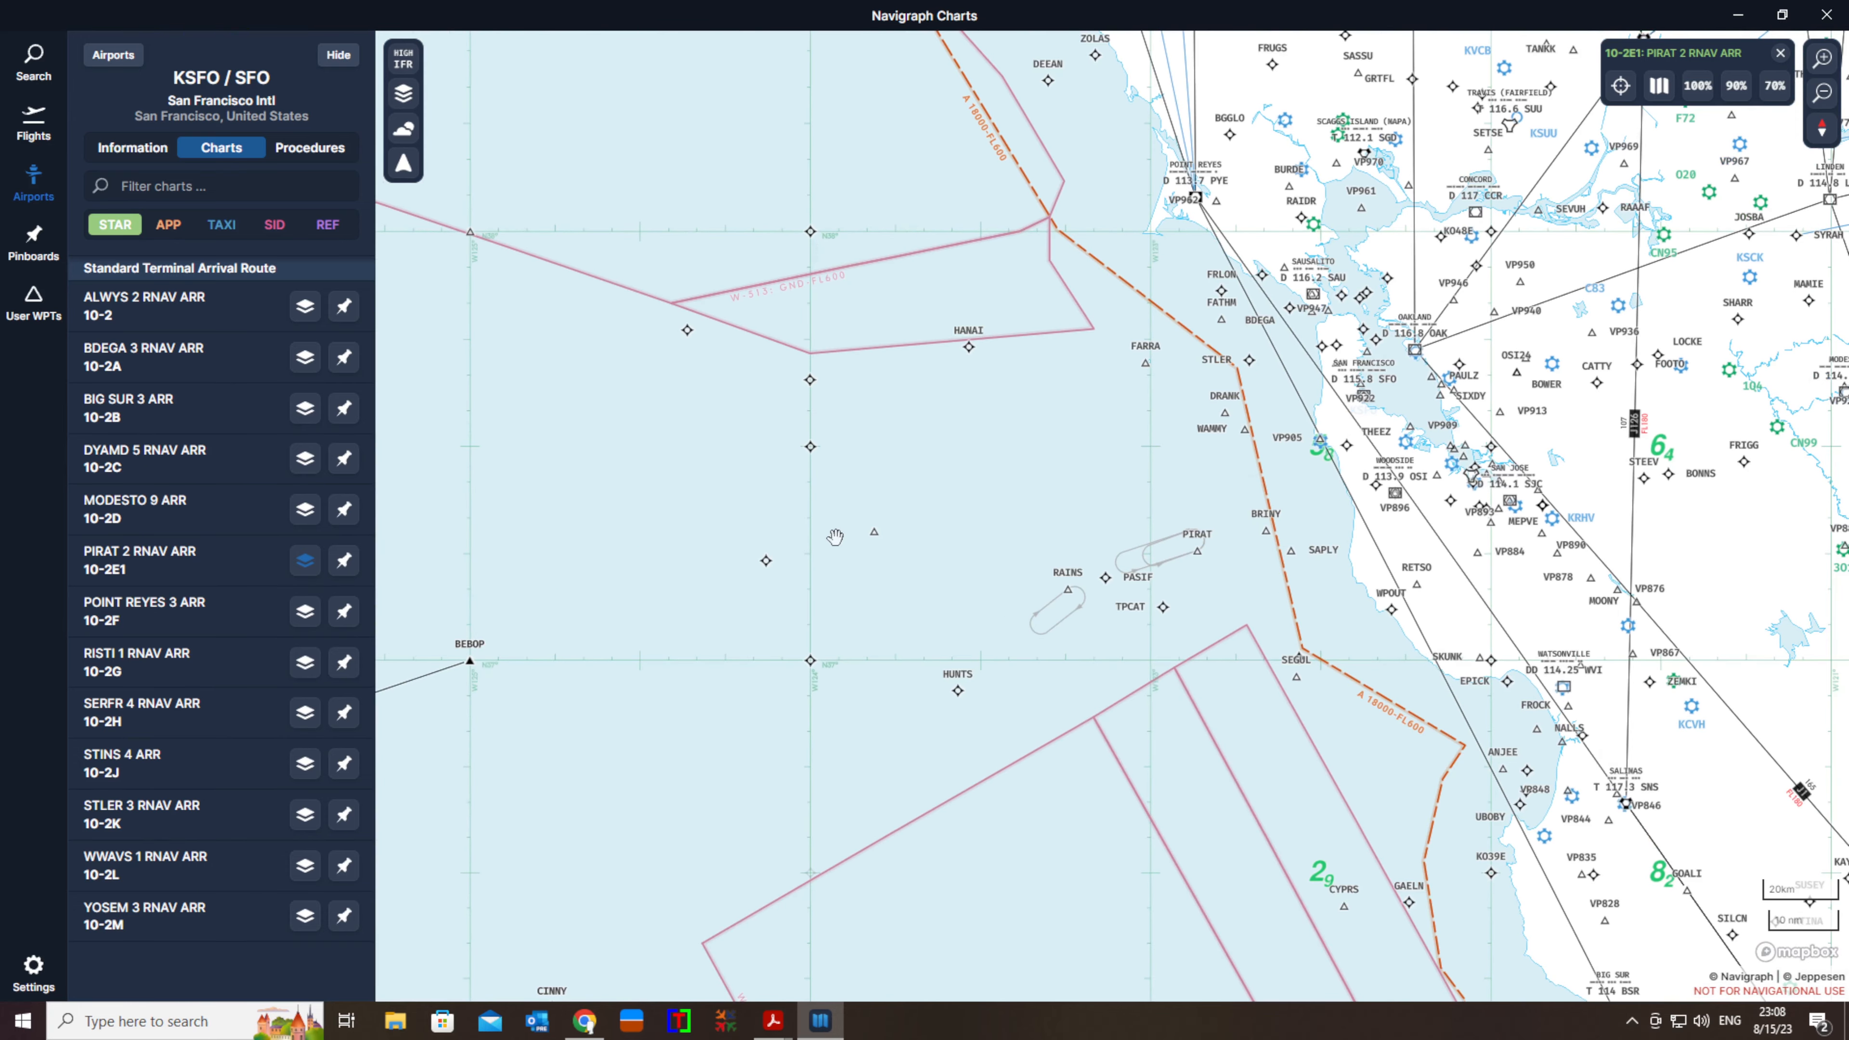
{"action": "scroll", "coordinate": [733, 506], "scroll_direction": "down", "scroll_amount": 2}
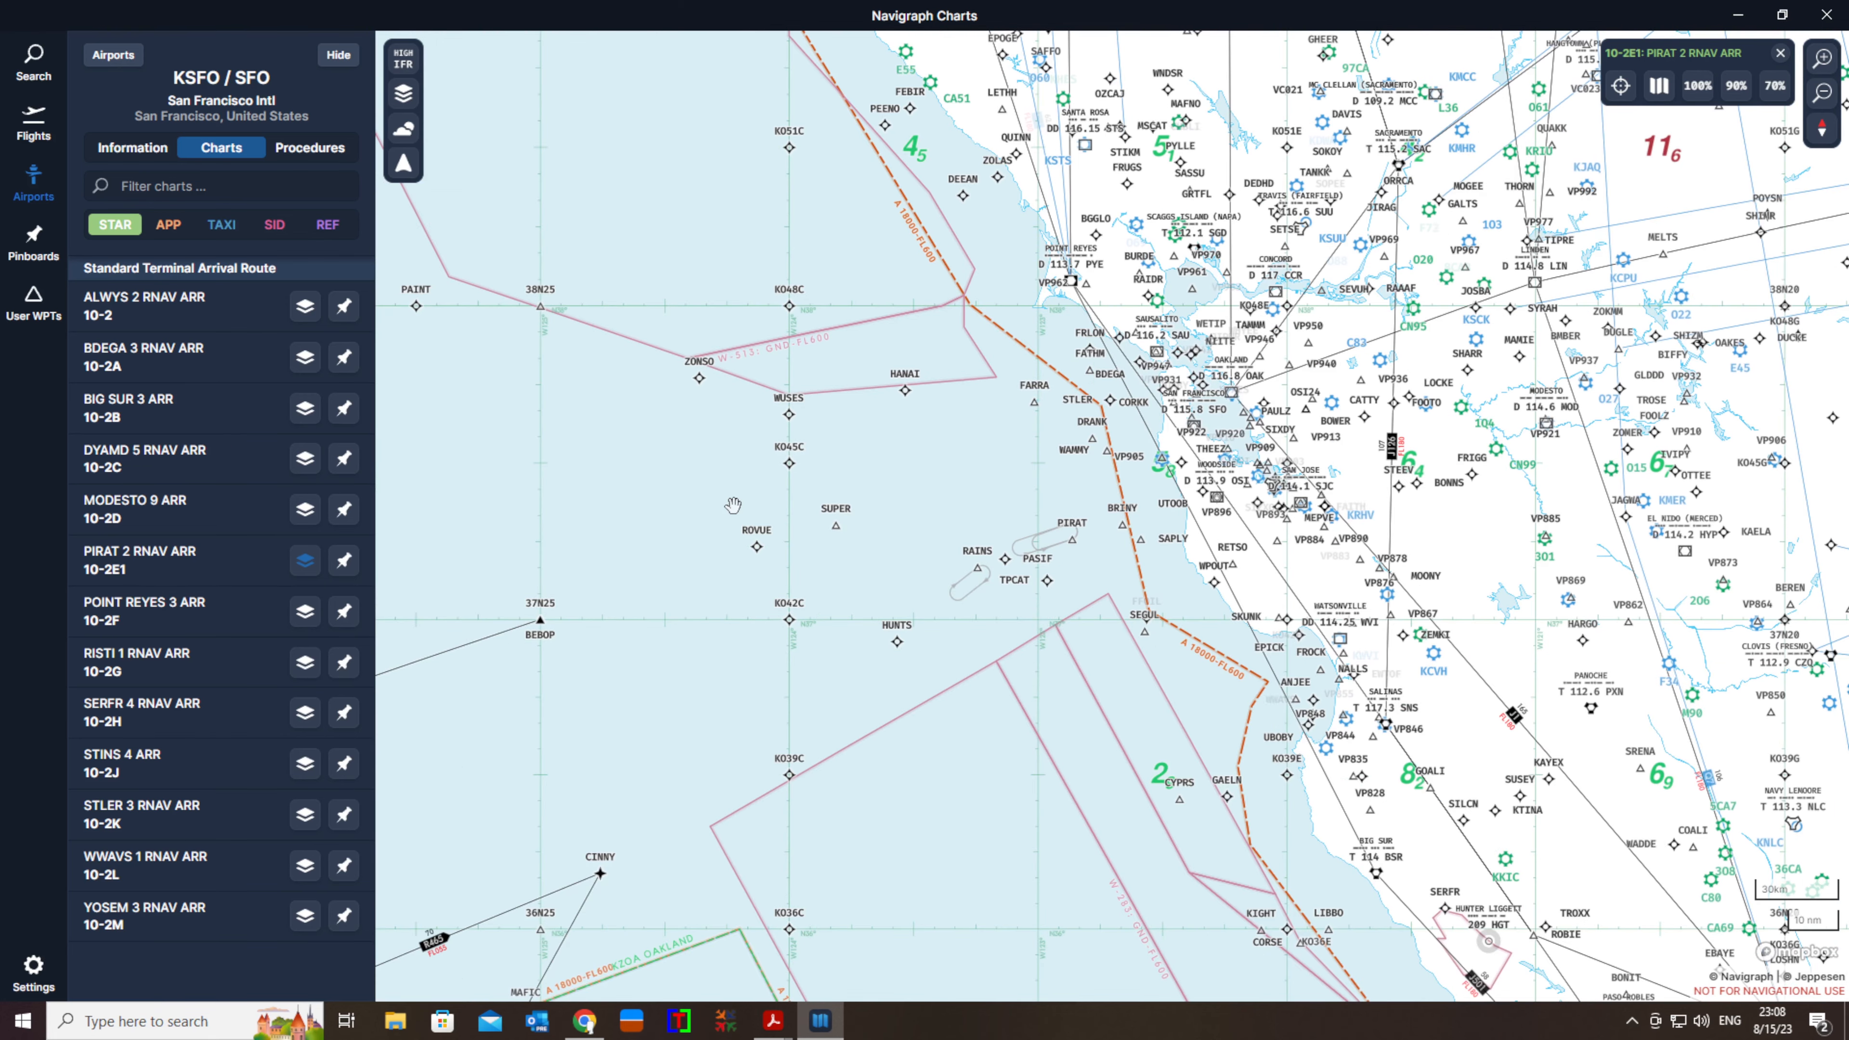
{"action": "scroll", "coordinate": [733, 504], "scroll_direction": "down", "scroll_amount": 2}
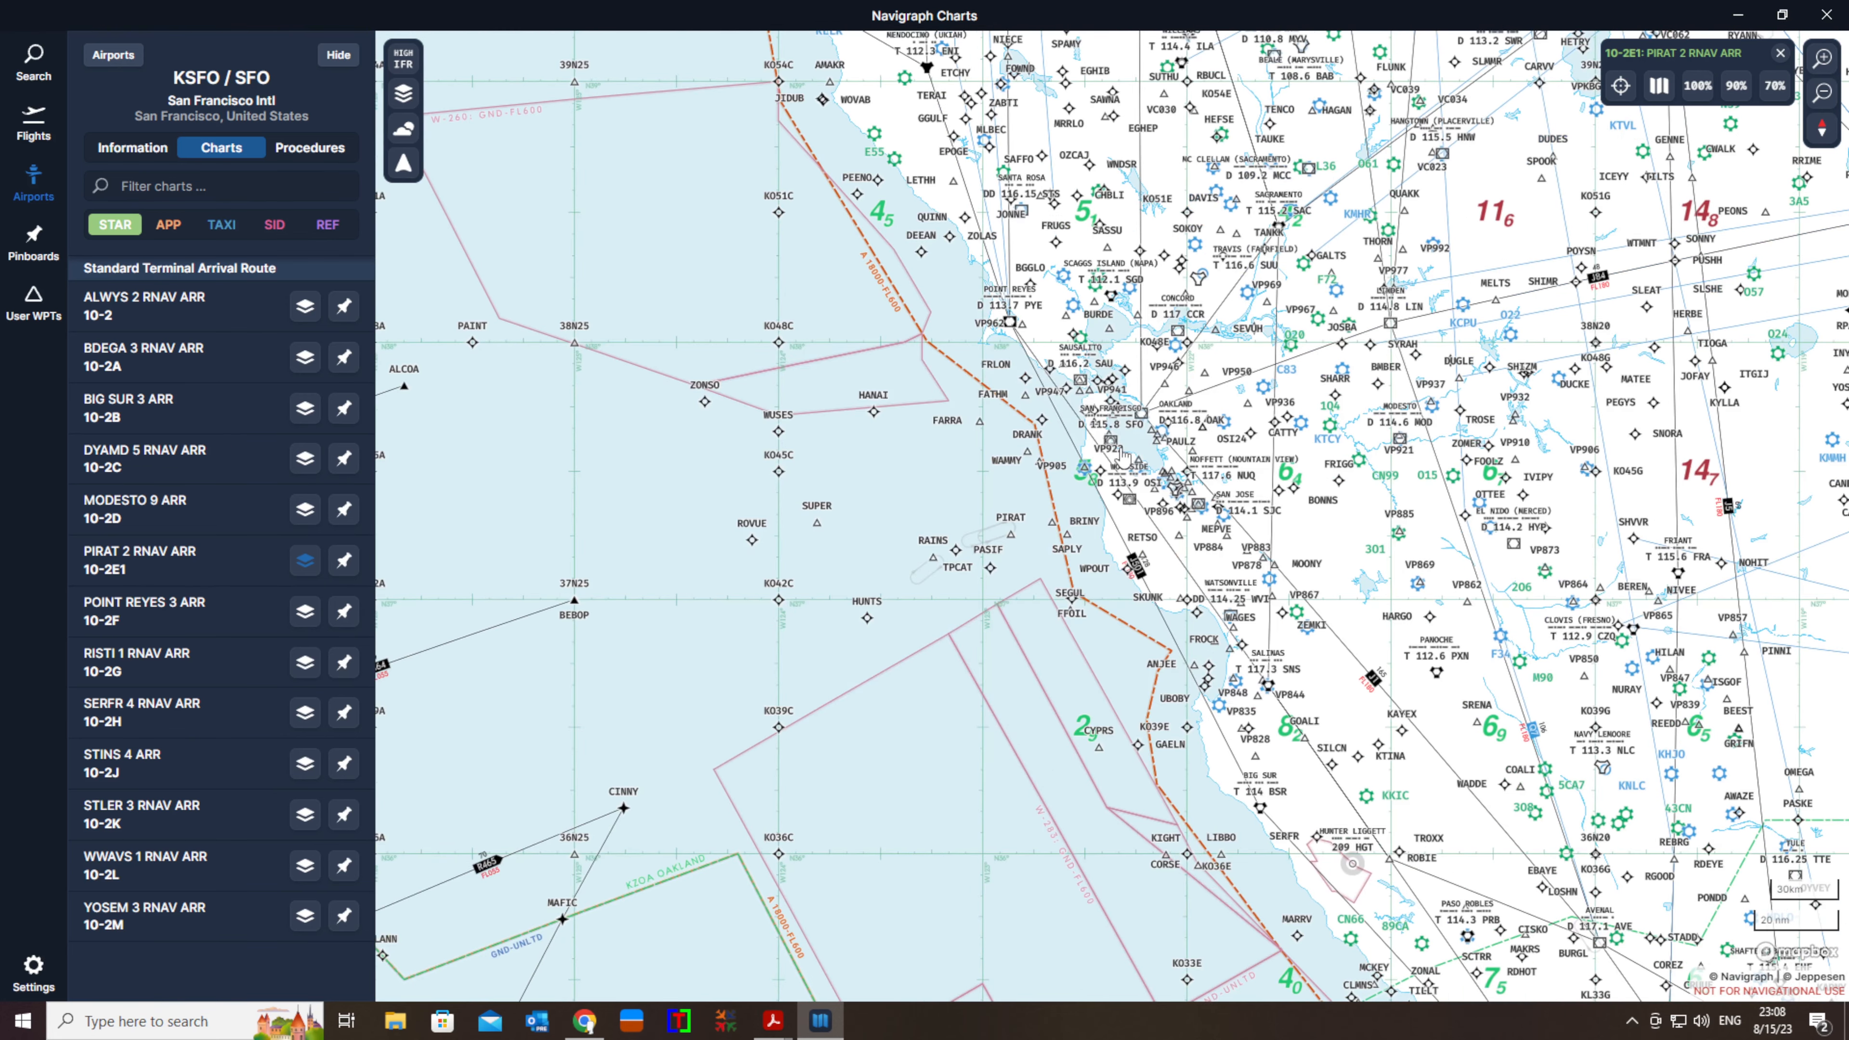
{"action": "scroll", "coordinate": [1053, 470], "scroll_direction": "up", "scroll_amount": 1}
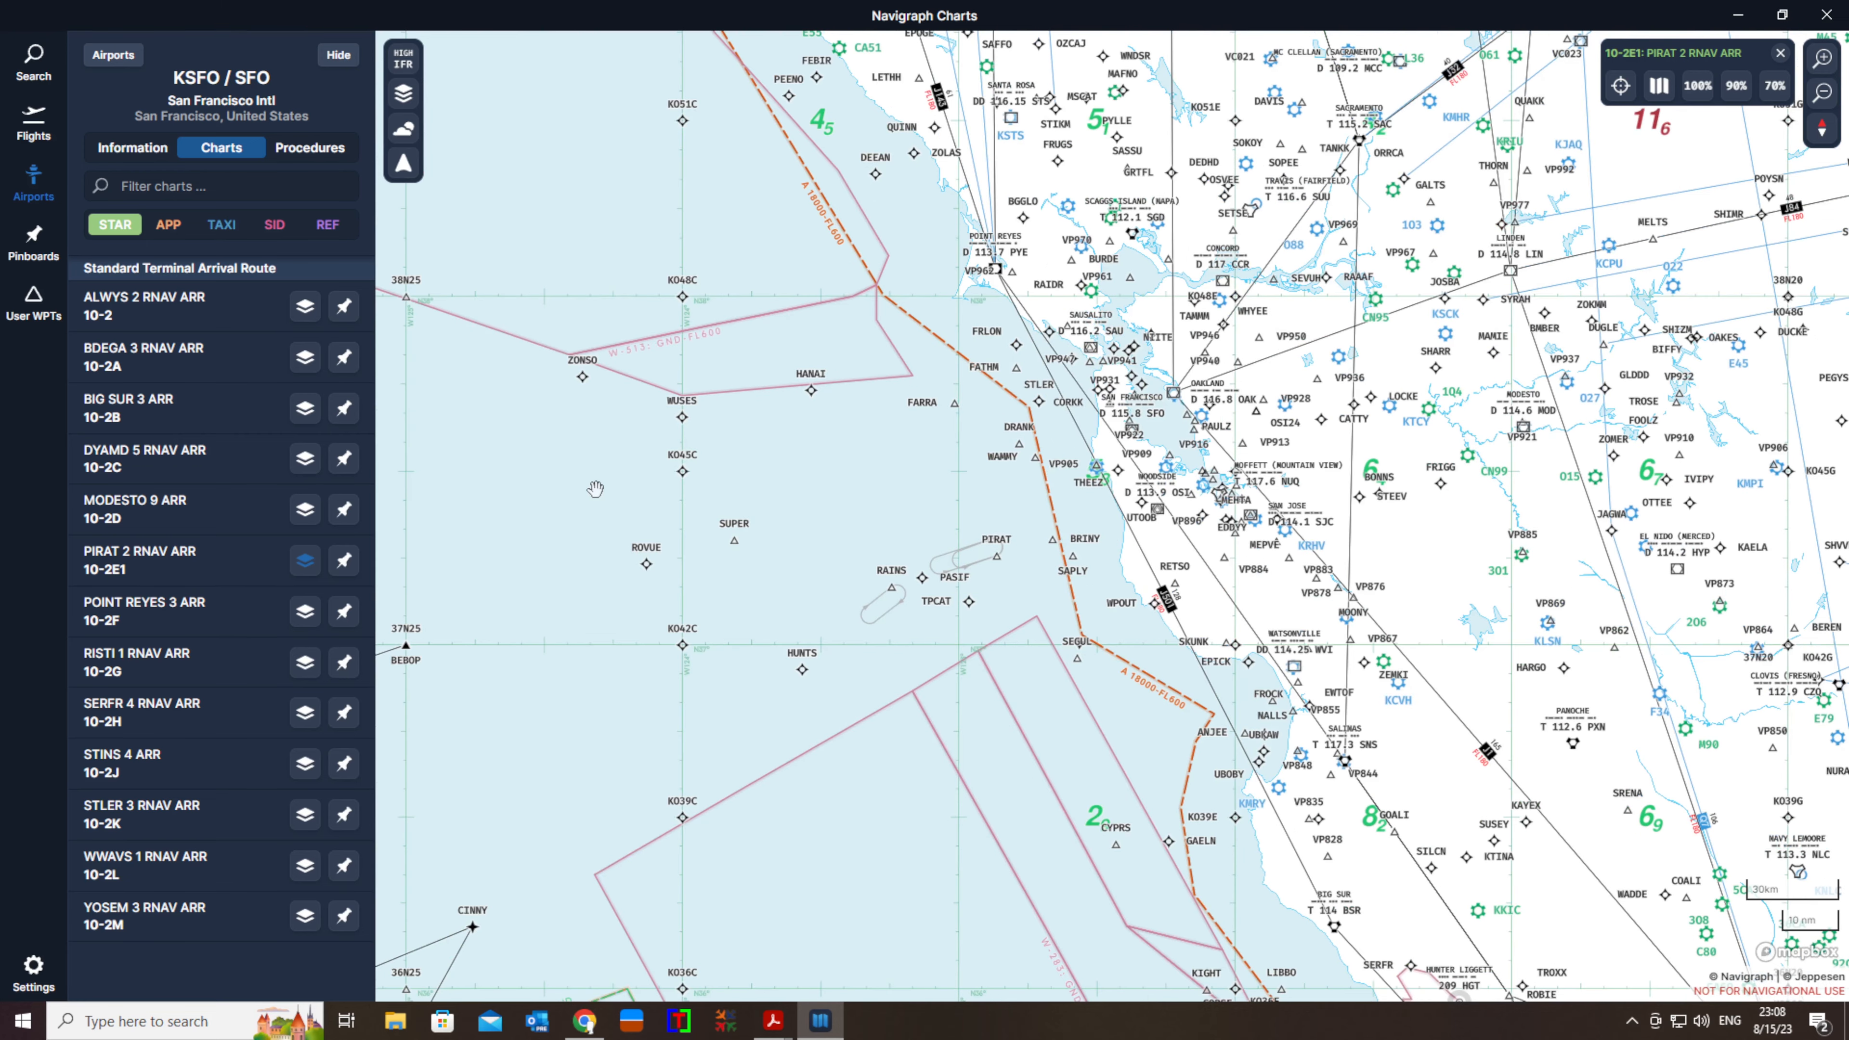
{"action": "left_click_drag", "start_coordinate": [596, 488], "coordinate": [1158, 563]}
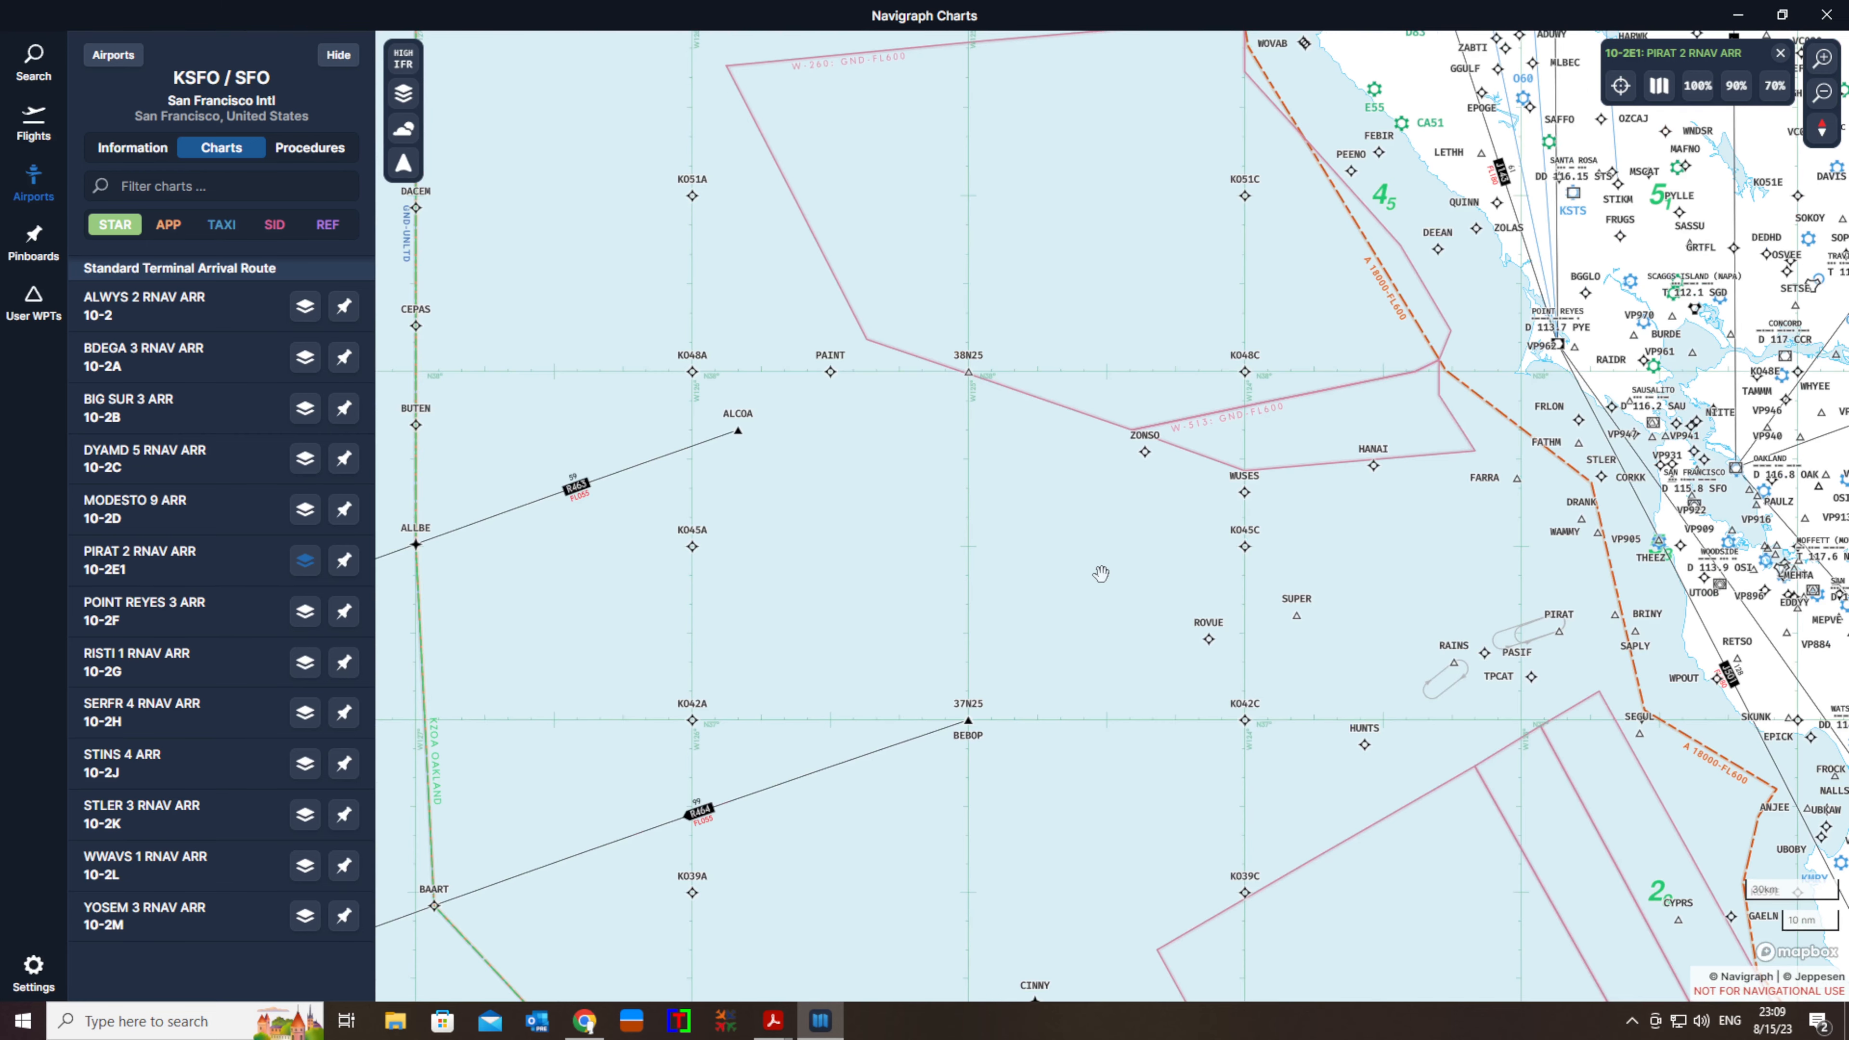
{"action": "scroll", "coordinate": [1216, 569], "scroll_direction": "up", "scroll_amount": 1}
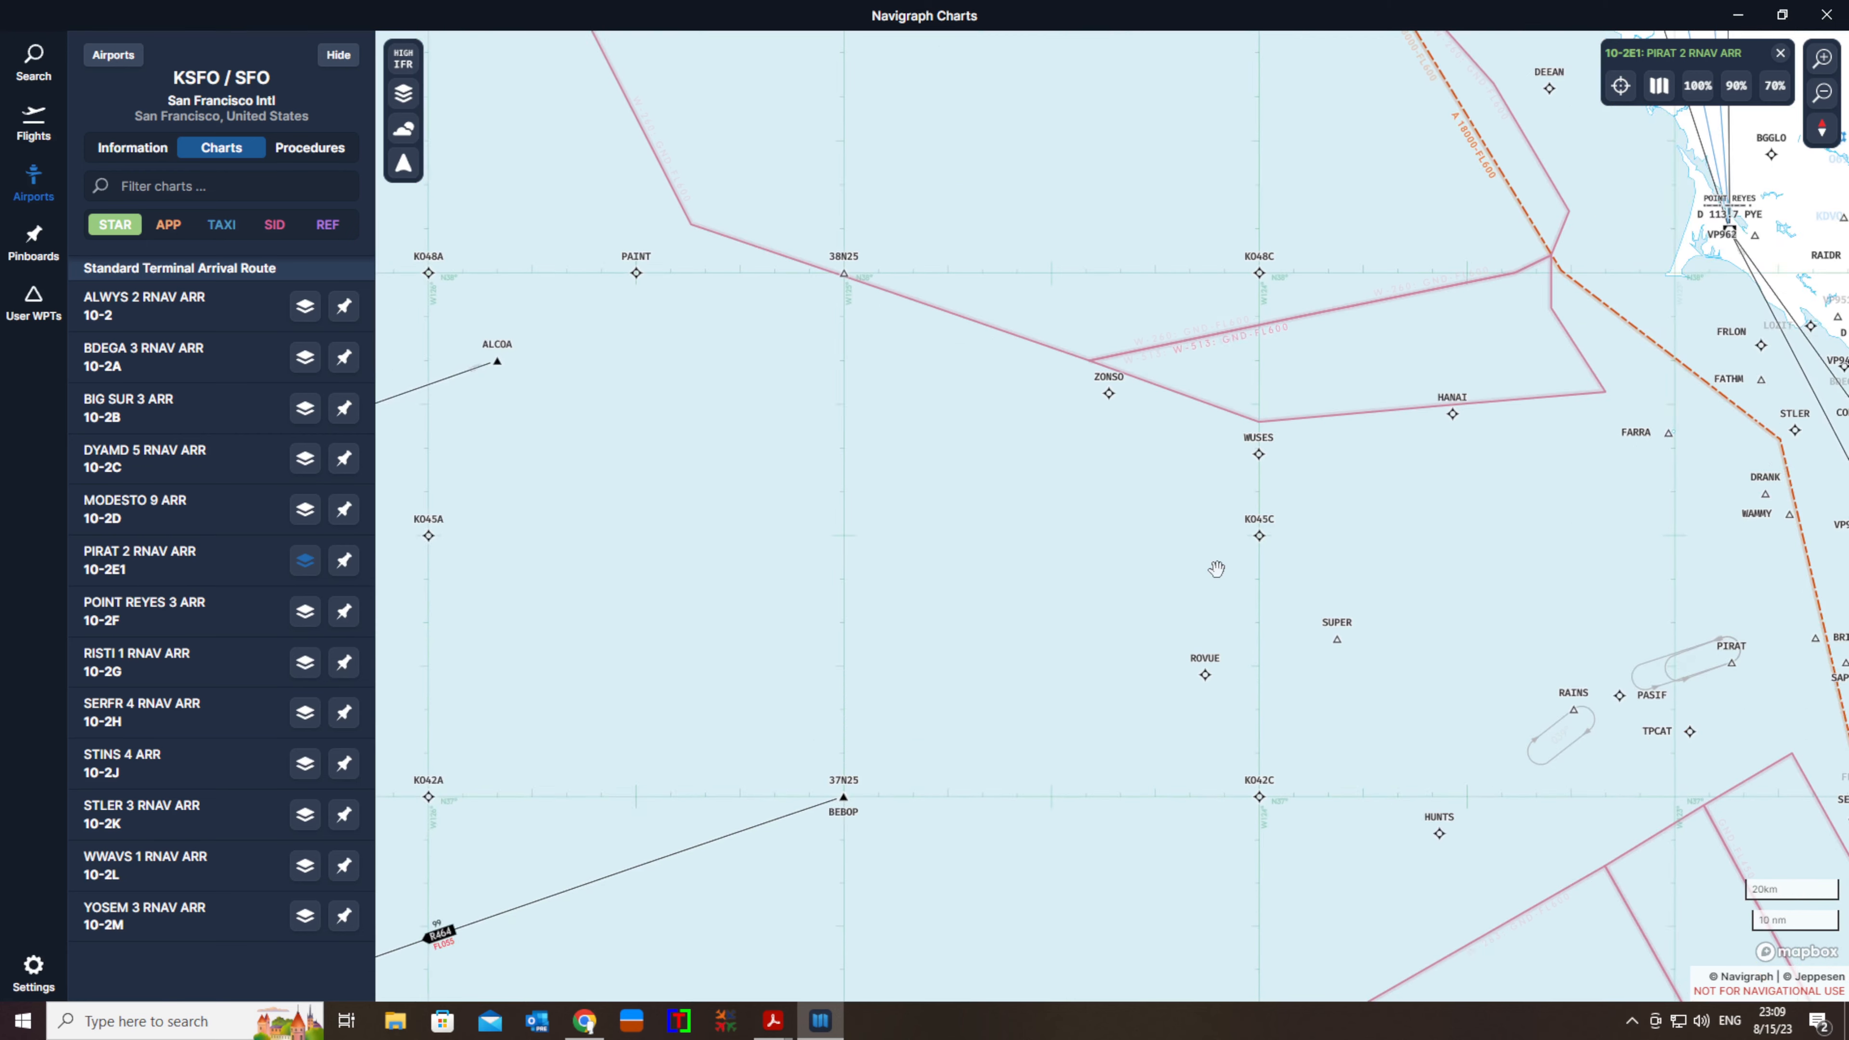
{"action": "left_click_drag", "start_coordinate": [1217, 568], "coordinate": [866, 490]}
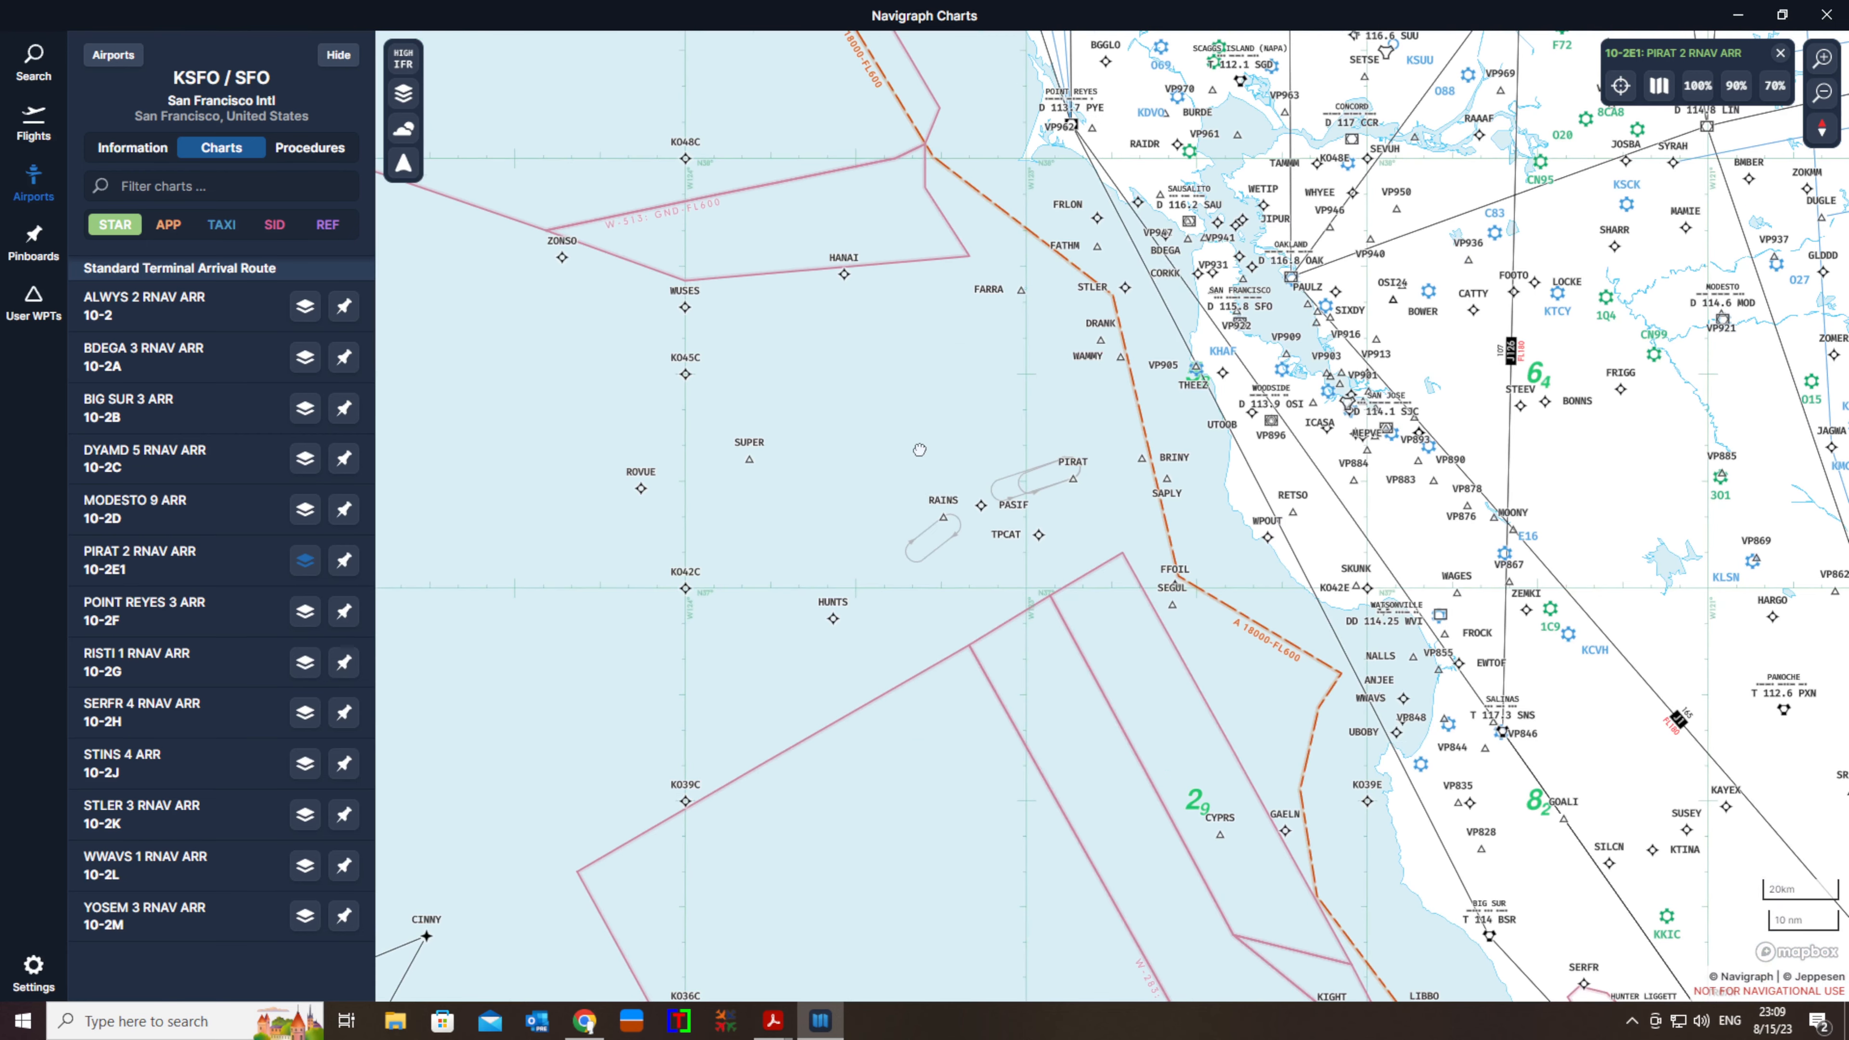
{"action": "left_click_drag", "start_coordinate": [919, 450], "coordinate": [988, 466]}
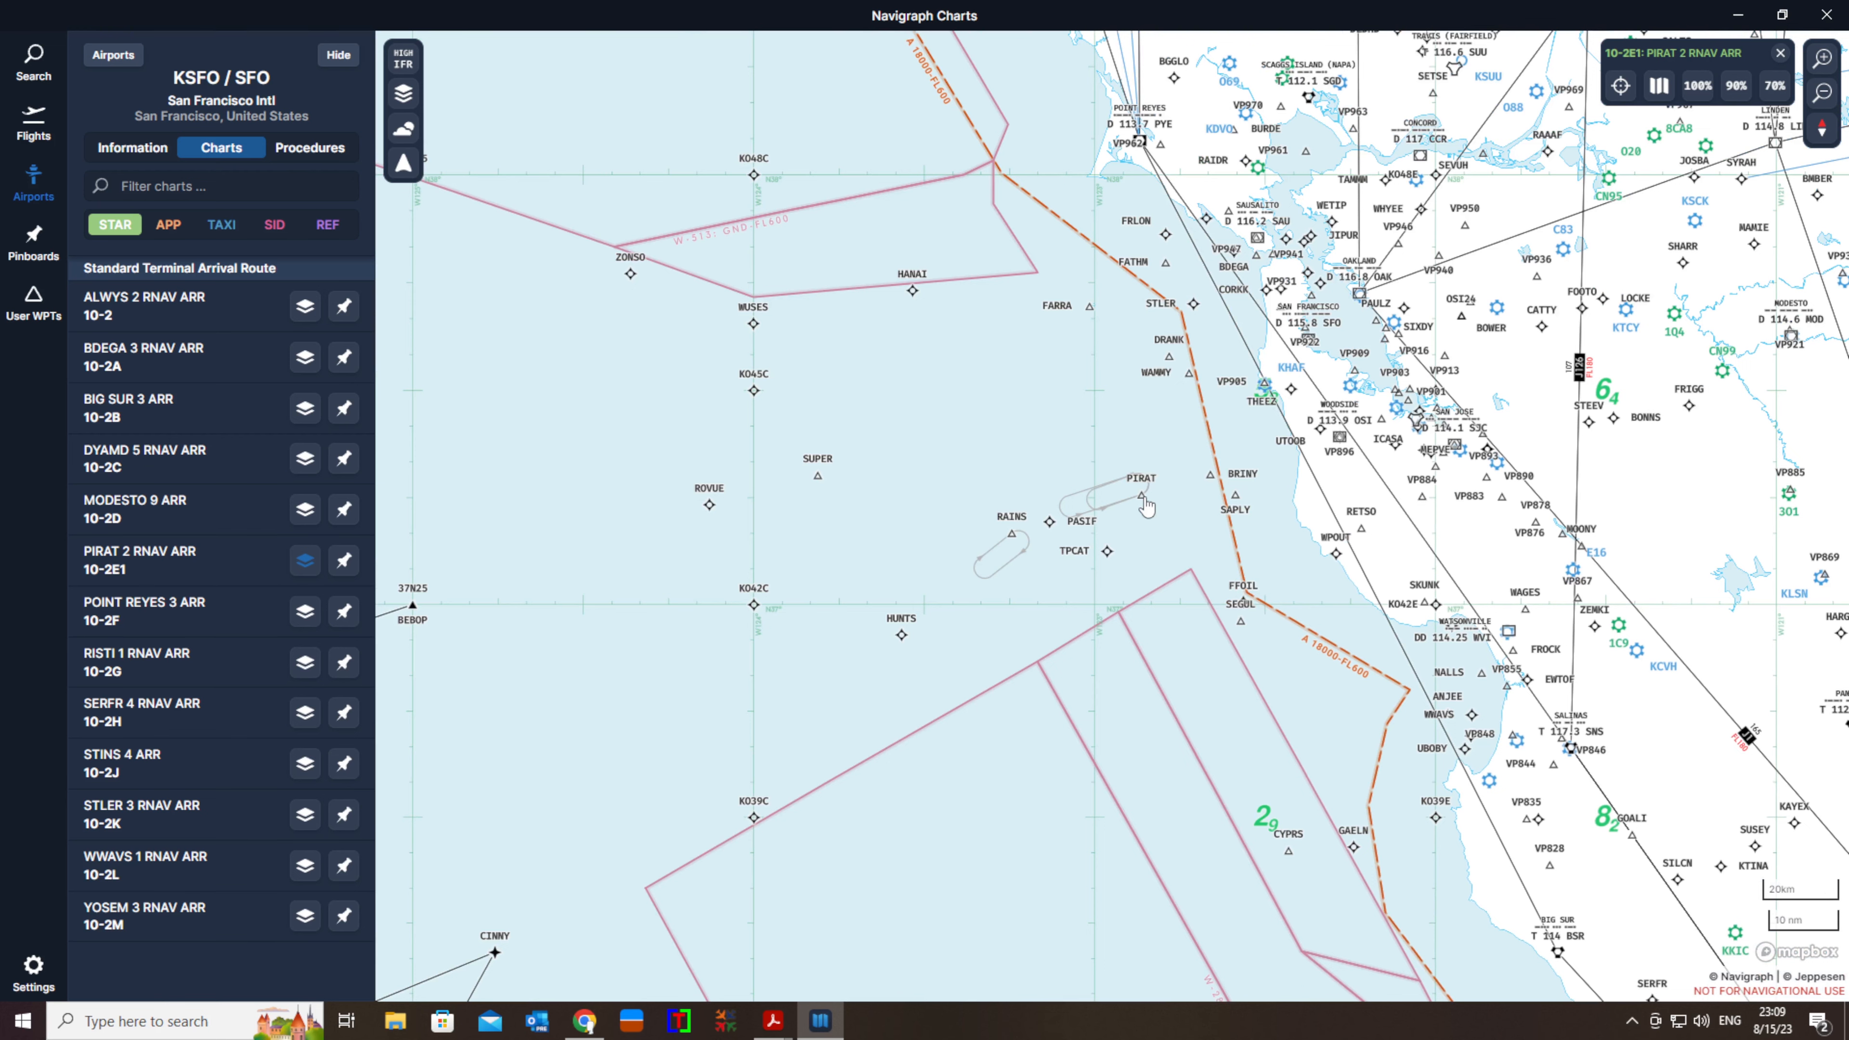
View the PIRAT waypoint's details on the map and reopen the PIRAT 2 RNAV arrival chart
{"action": "left_click", "coordinate": [1142, 498]}
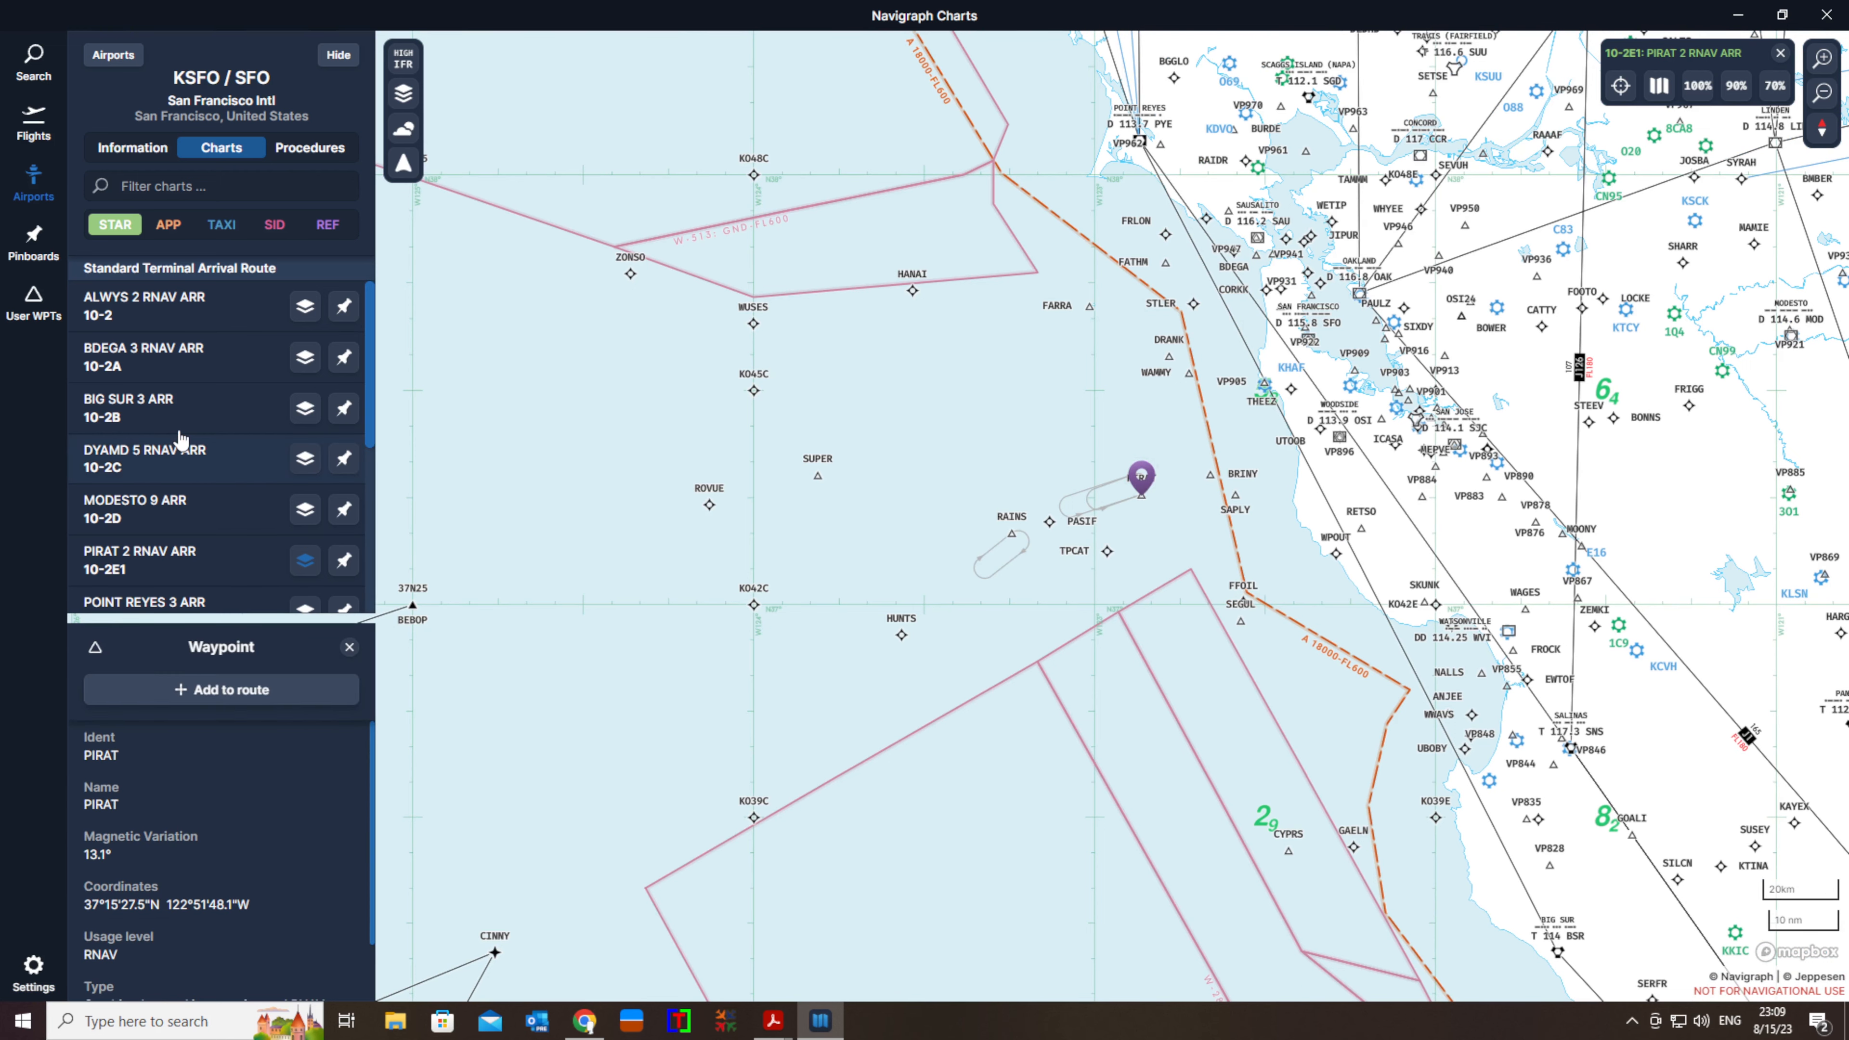
{"action": "scroll", "coordinate": [182, 434], "scroll_direction": "down", "scroll_amount": 3}
{"action": "left_click", "coordinate": [158, 368]}
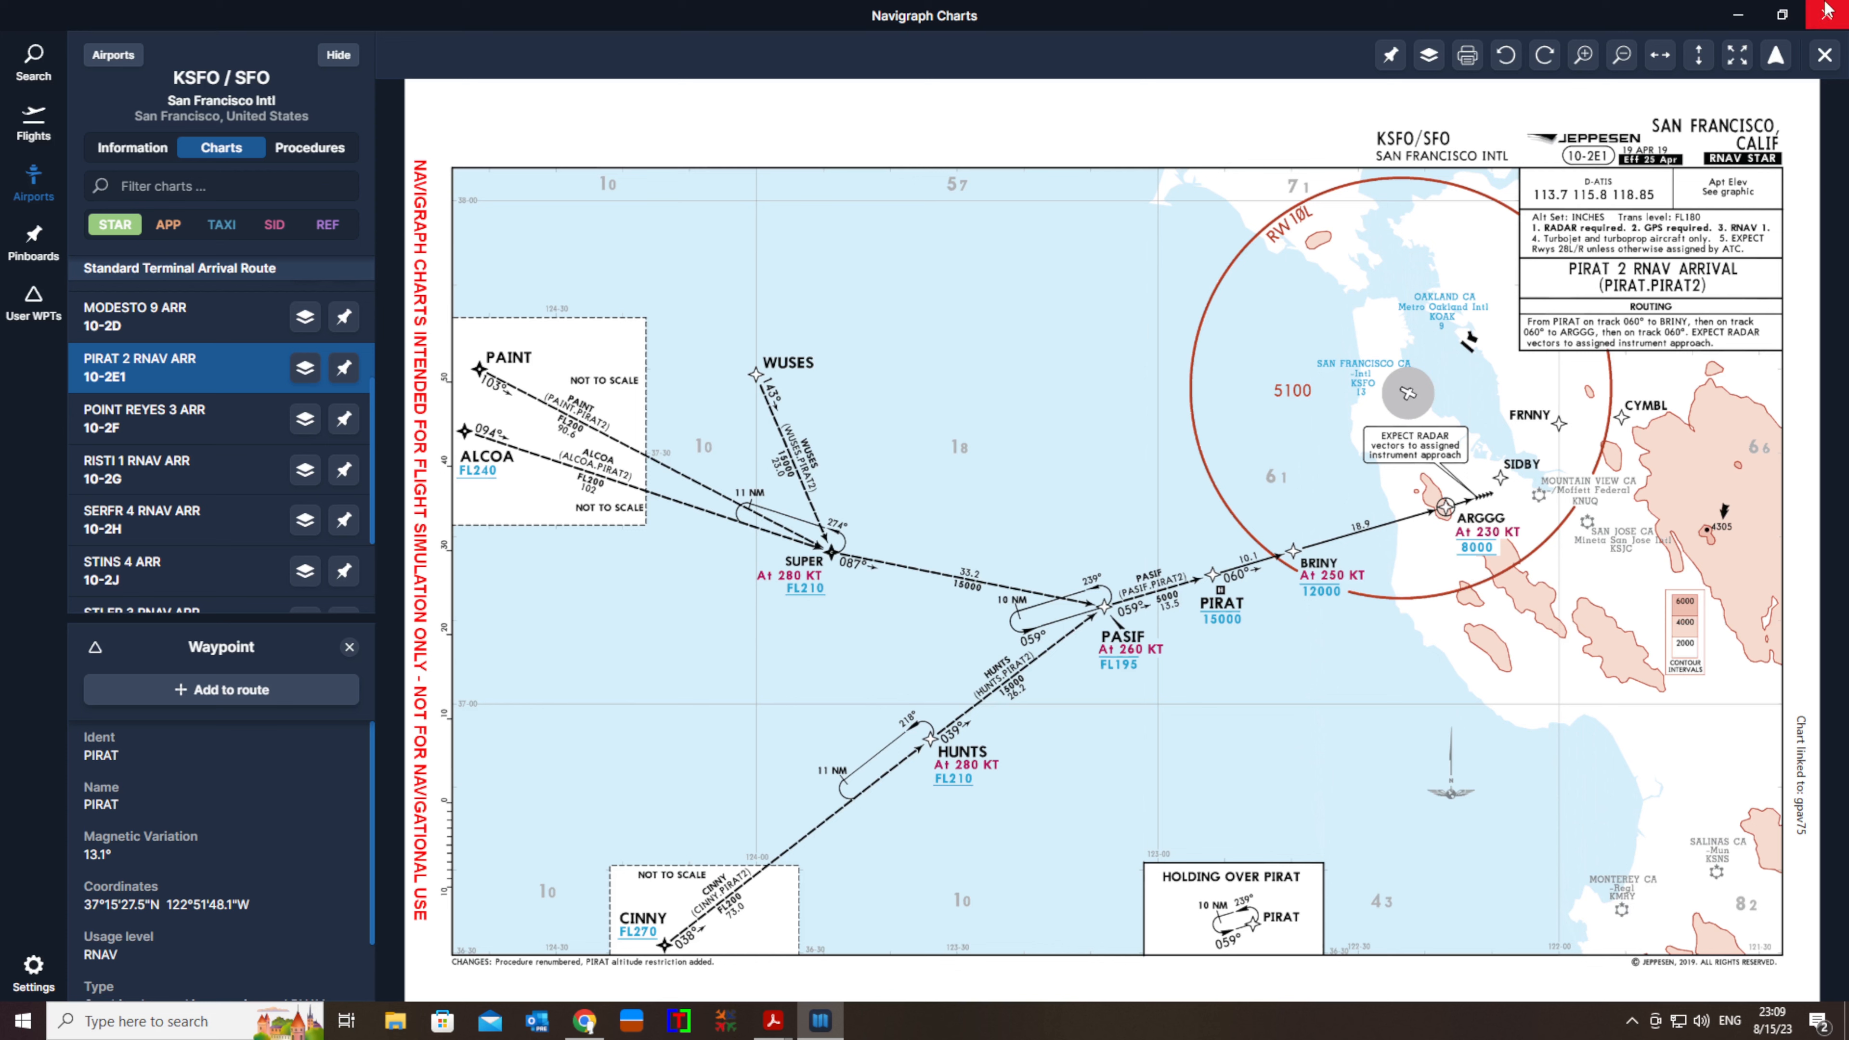
Return to SimBrief, correct airway 7812 to Y812 between NOLAX and IDLAN in the selected route, and analyze the route
{"action": "left_click", "coordinate": [1739, 14]}
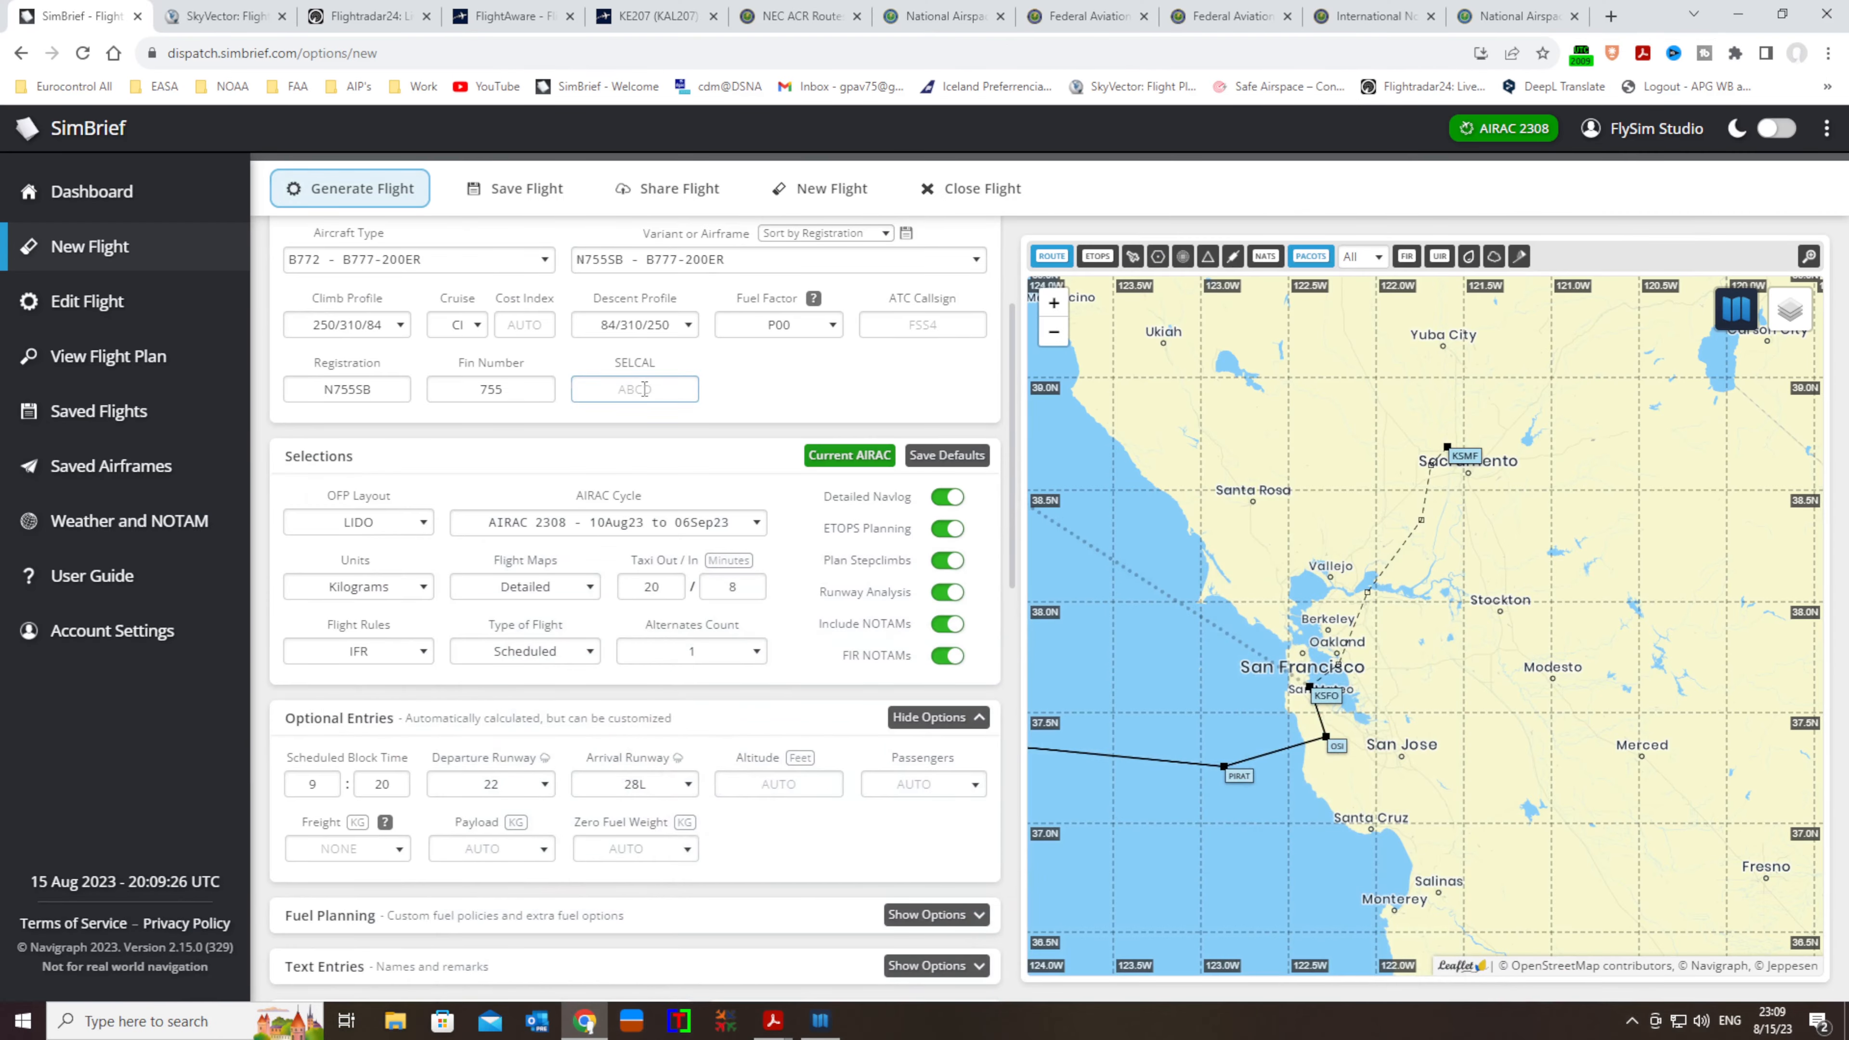
{"action": "scroll", "coordinate": [640, 579], "scroll_direction": "down", "scroll_amount": 4}
{"action": "scroll", "coordinate": [641, 579], "scroll_direction": "down", "scroll_amount": 2}
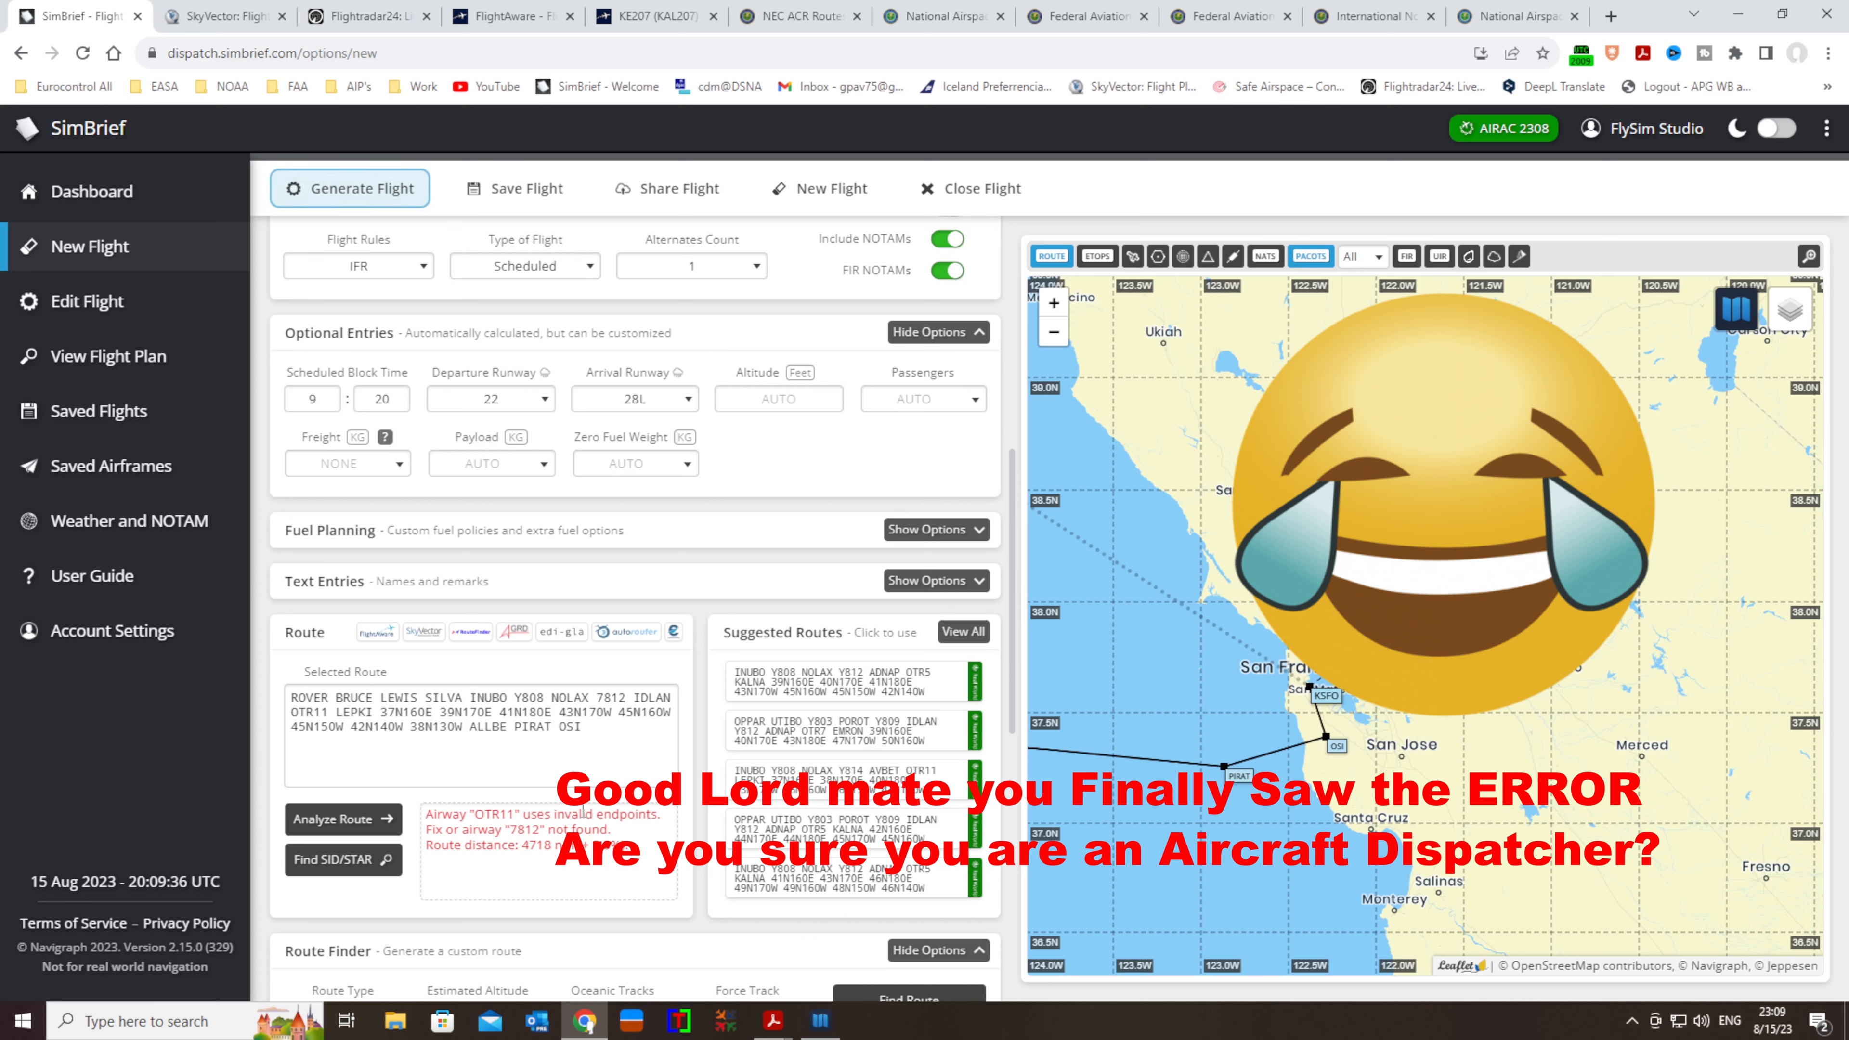
{"action": "left_click", "coordinate": [603, 703]}
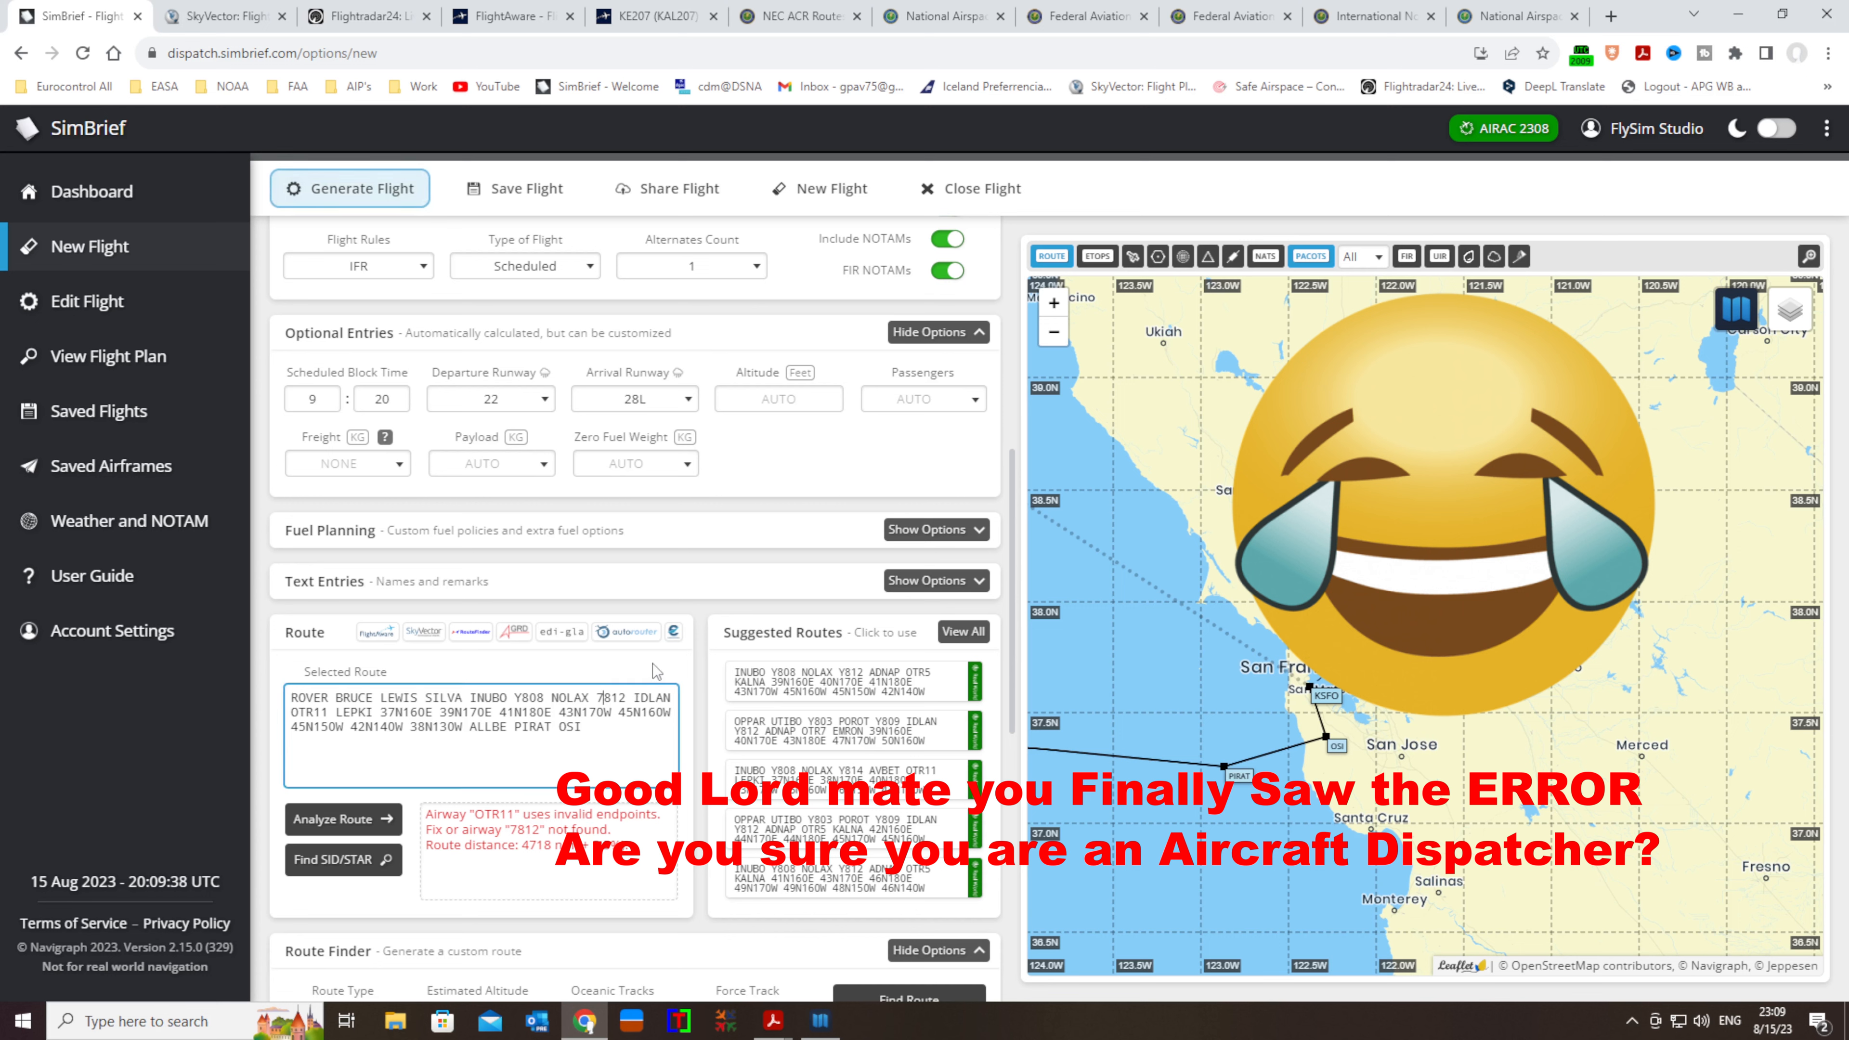
{"action": "key", "text": "BackSpace"}
{"action": "type", "text": "Y"}
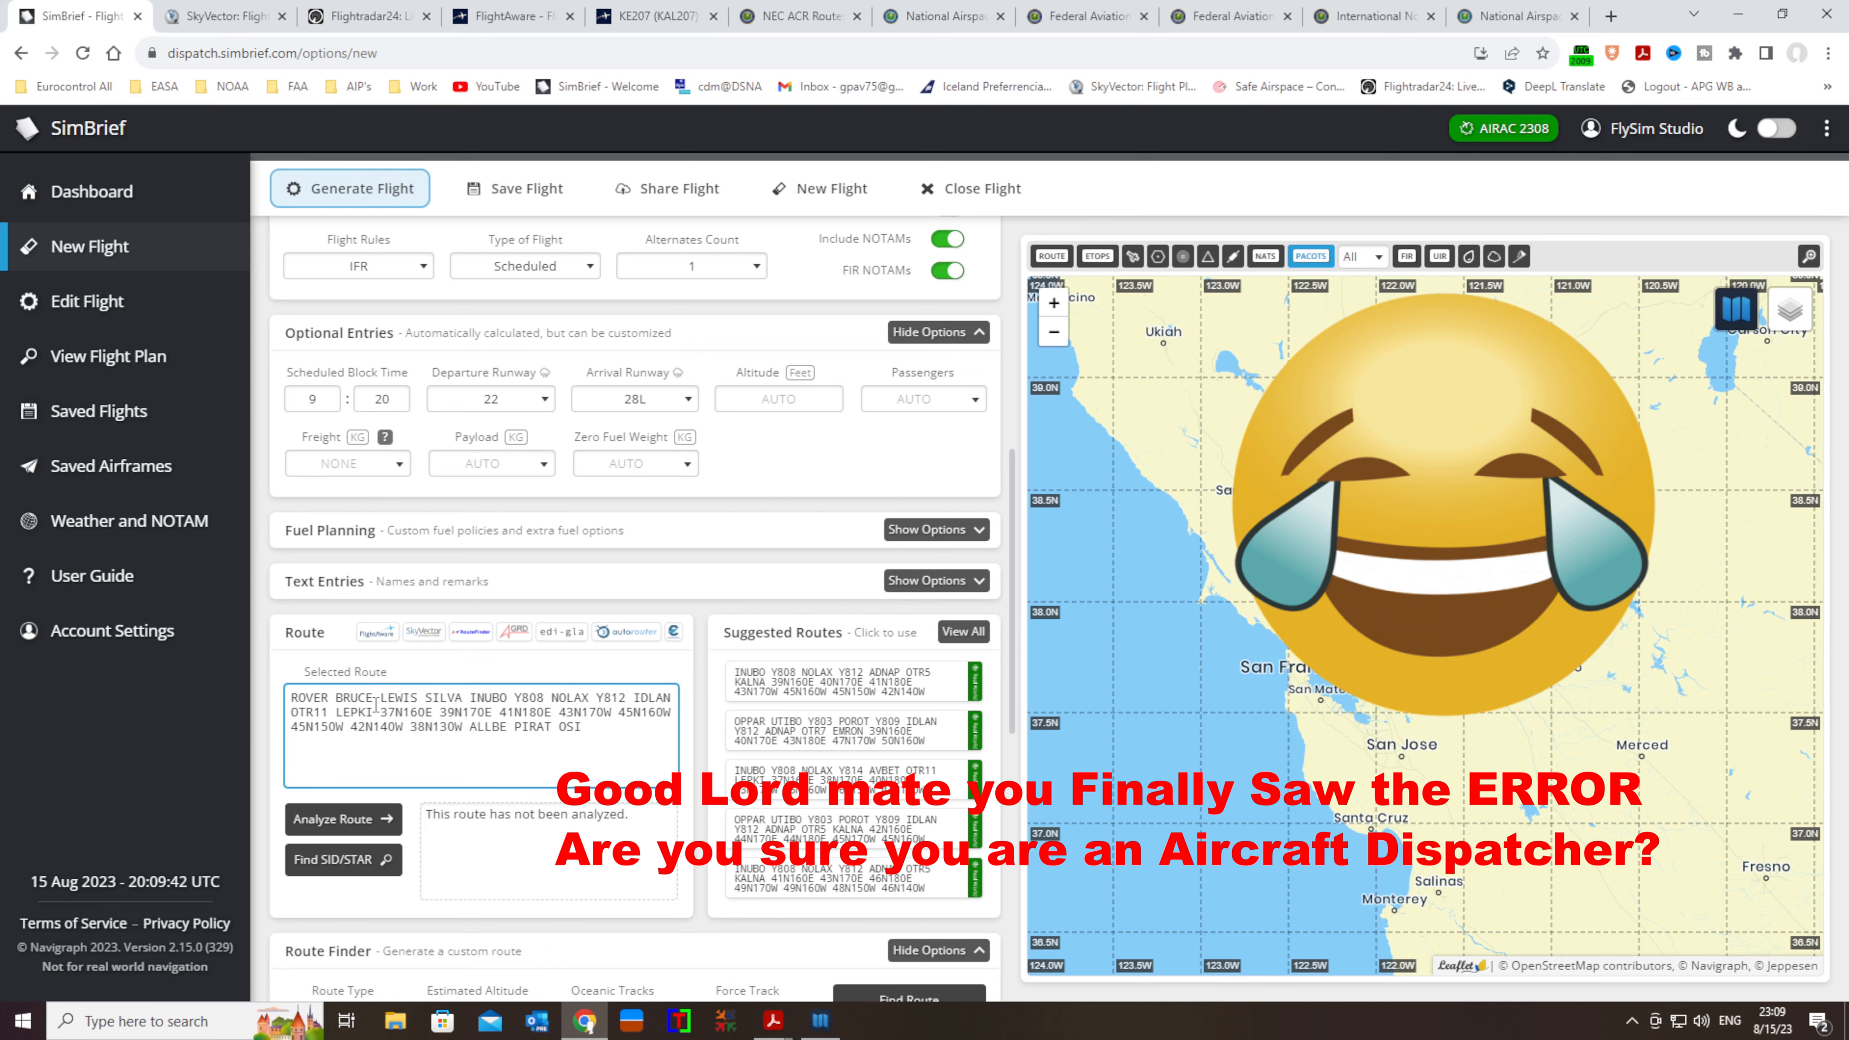
{"action": "left_click", "coordinate": [369, 818]}
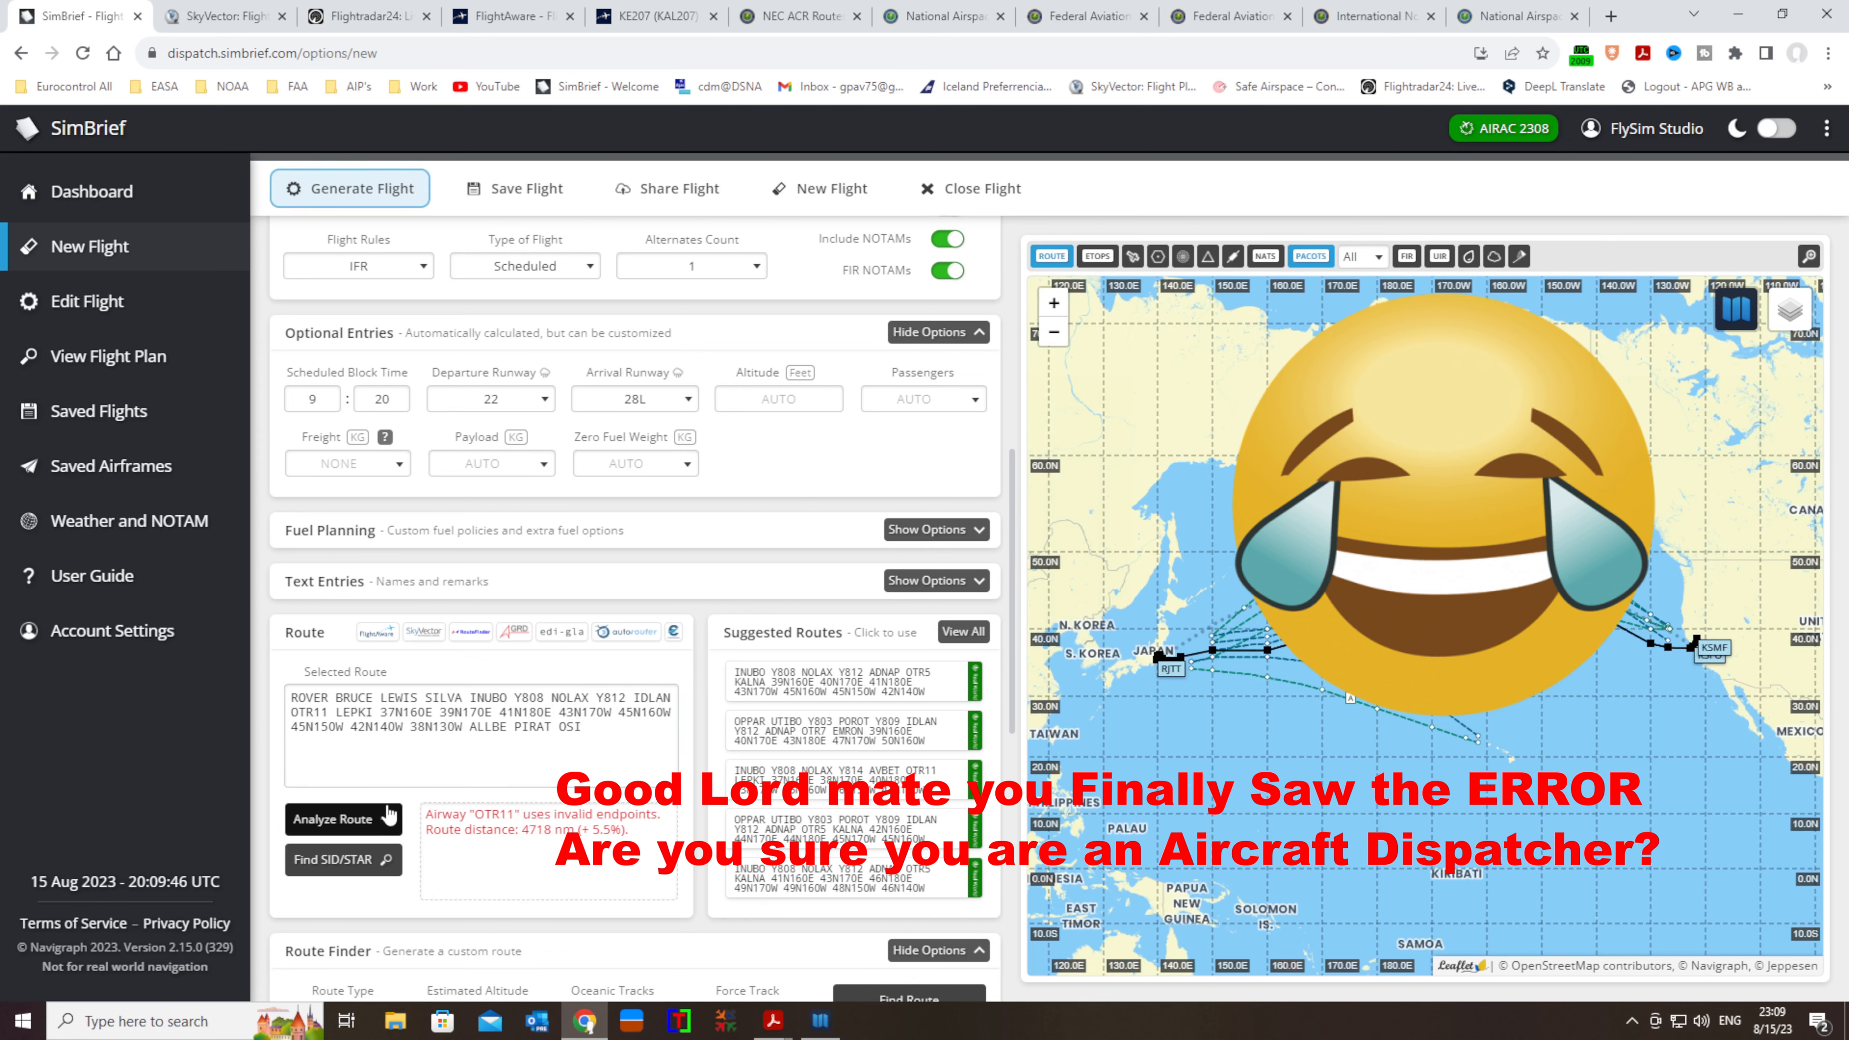
Inspect the analyzed route on the map from Haneda through NOLAX and IDLAN to LEPKI
{"action": "left_click", "coordinate": [355, 729]}
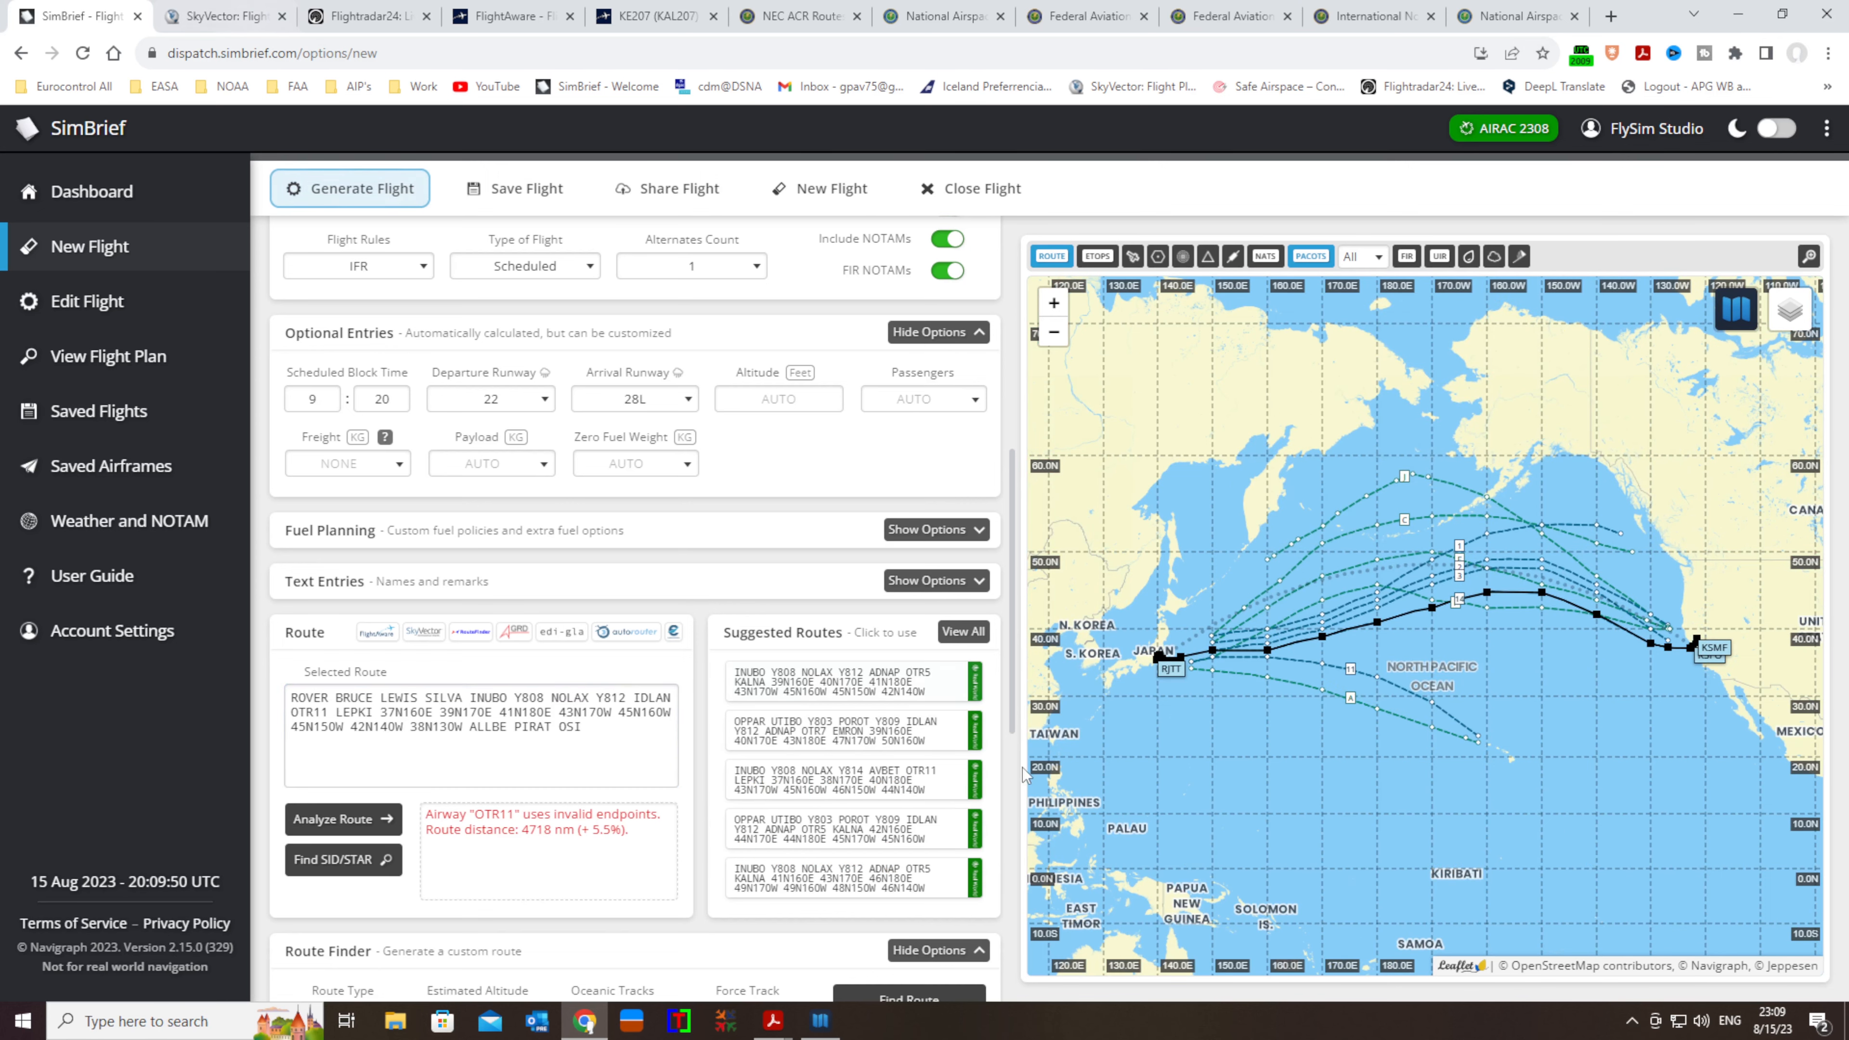
{"action": "scroll", "coordinate": [1247, 656], "scroll_direction": "up", "scroll_amount": 3}
{"action": "scroll", "coordinate": [1246, 655], "scroll_direction": "up", "scroll_amount": 2}
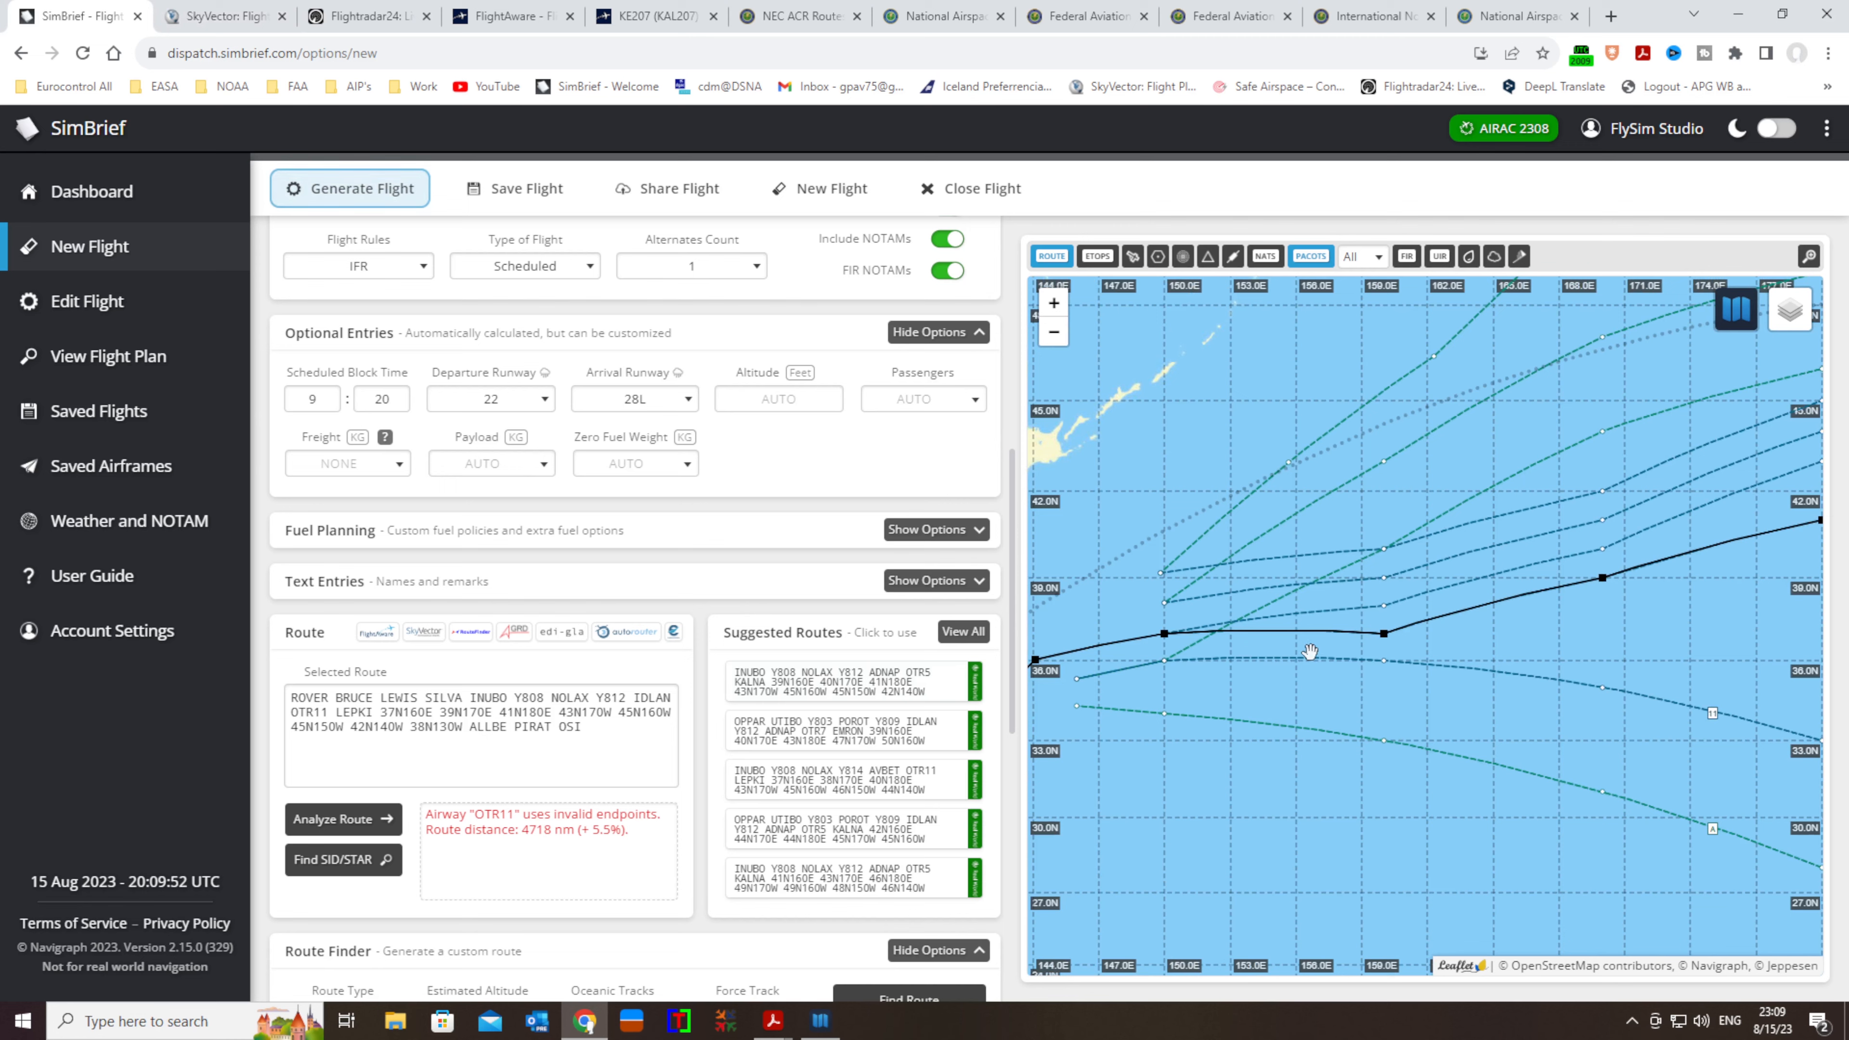
{"action": "scroll", "coordinate": [1300, 654], "scroll_direction": "up", "scroll_amount": 1}
{"action": "scroll", "coordinate": [1502, 681], "scroll_direction": "down", "scroll_amount": 2}
{"action": "scroll", "coordinate": [1392, 681], "scroll_direction": "up", "scroll_amount": 2}
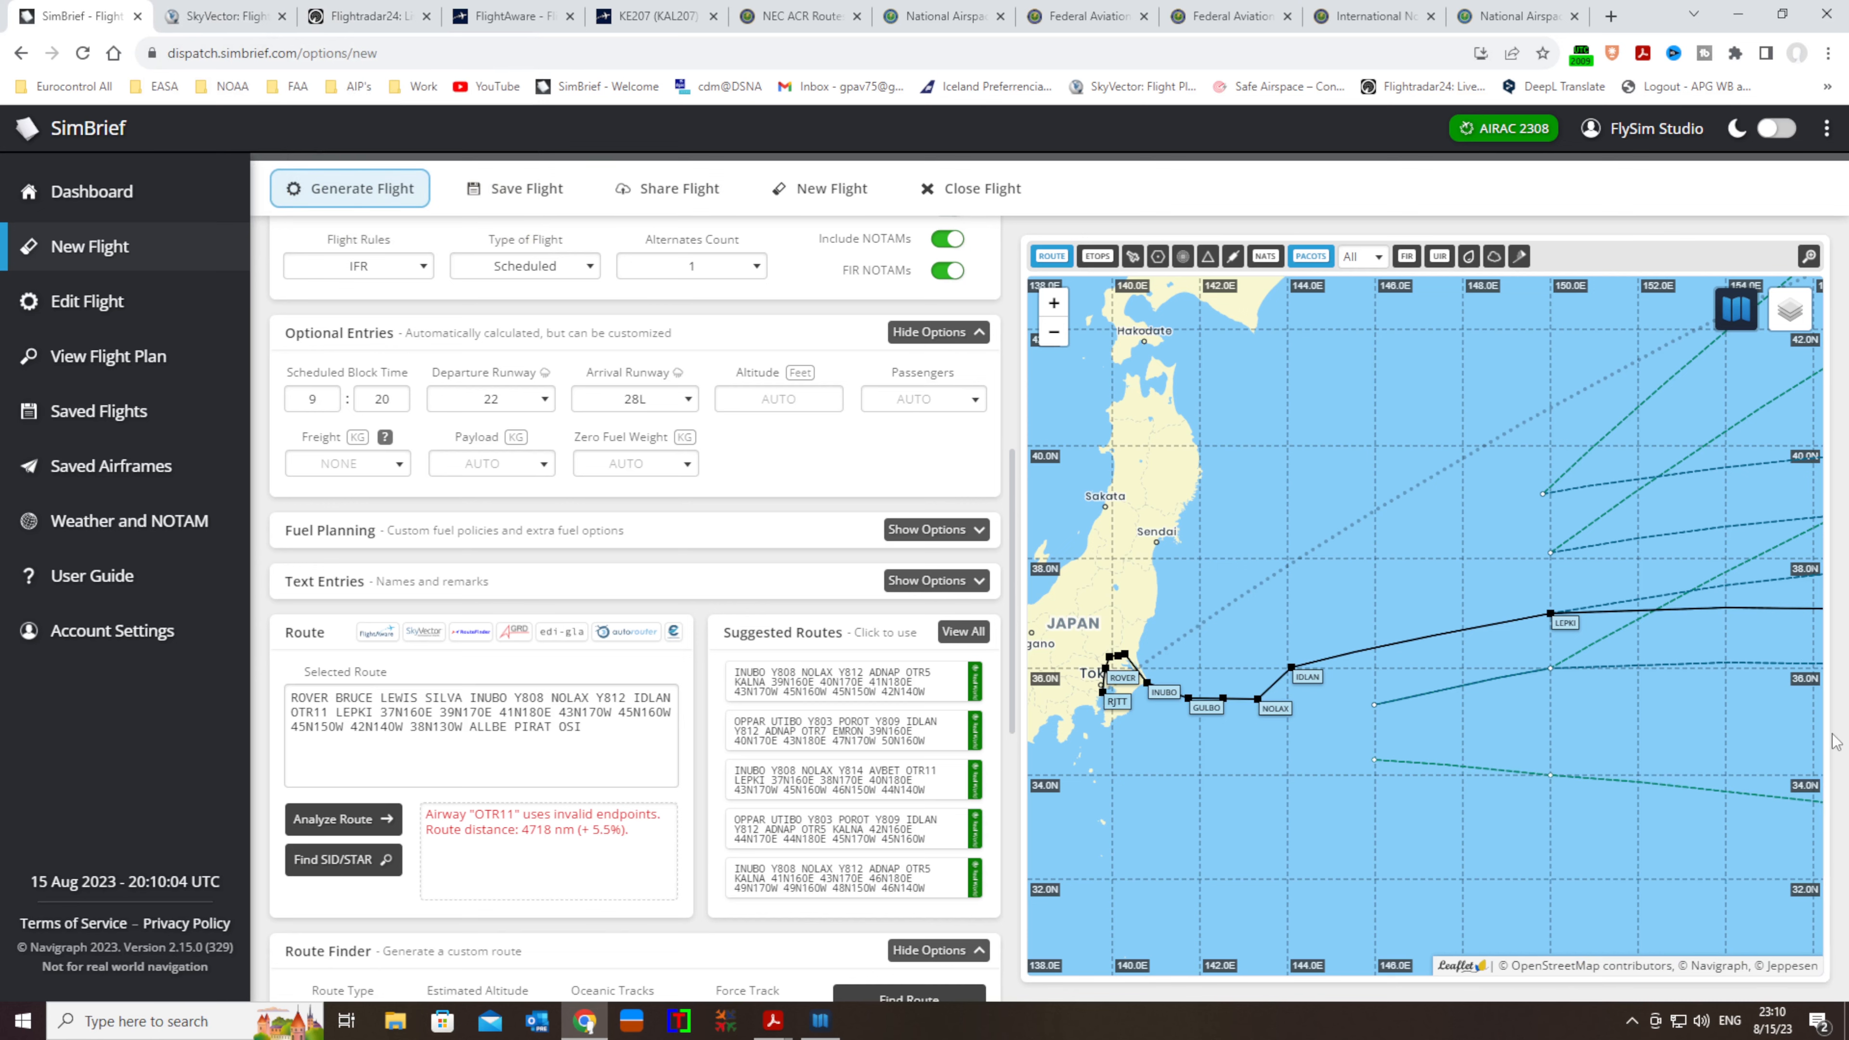
Switch to SkyVector and trace the plotted route back from LEPKI along OTR11, checking the airways connecting AVBET, IDLAN and NOLAX
{"action": "left_click", "coordinate": [237, 15]}
{"action": "scroll", "coordinate": [604, 567], "scroll_direction": "down", "scroll_amount": 3}
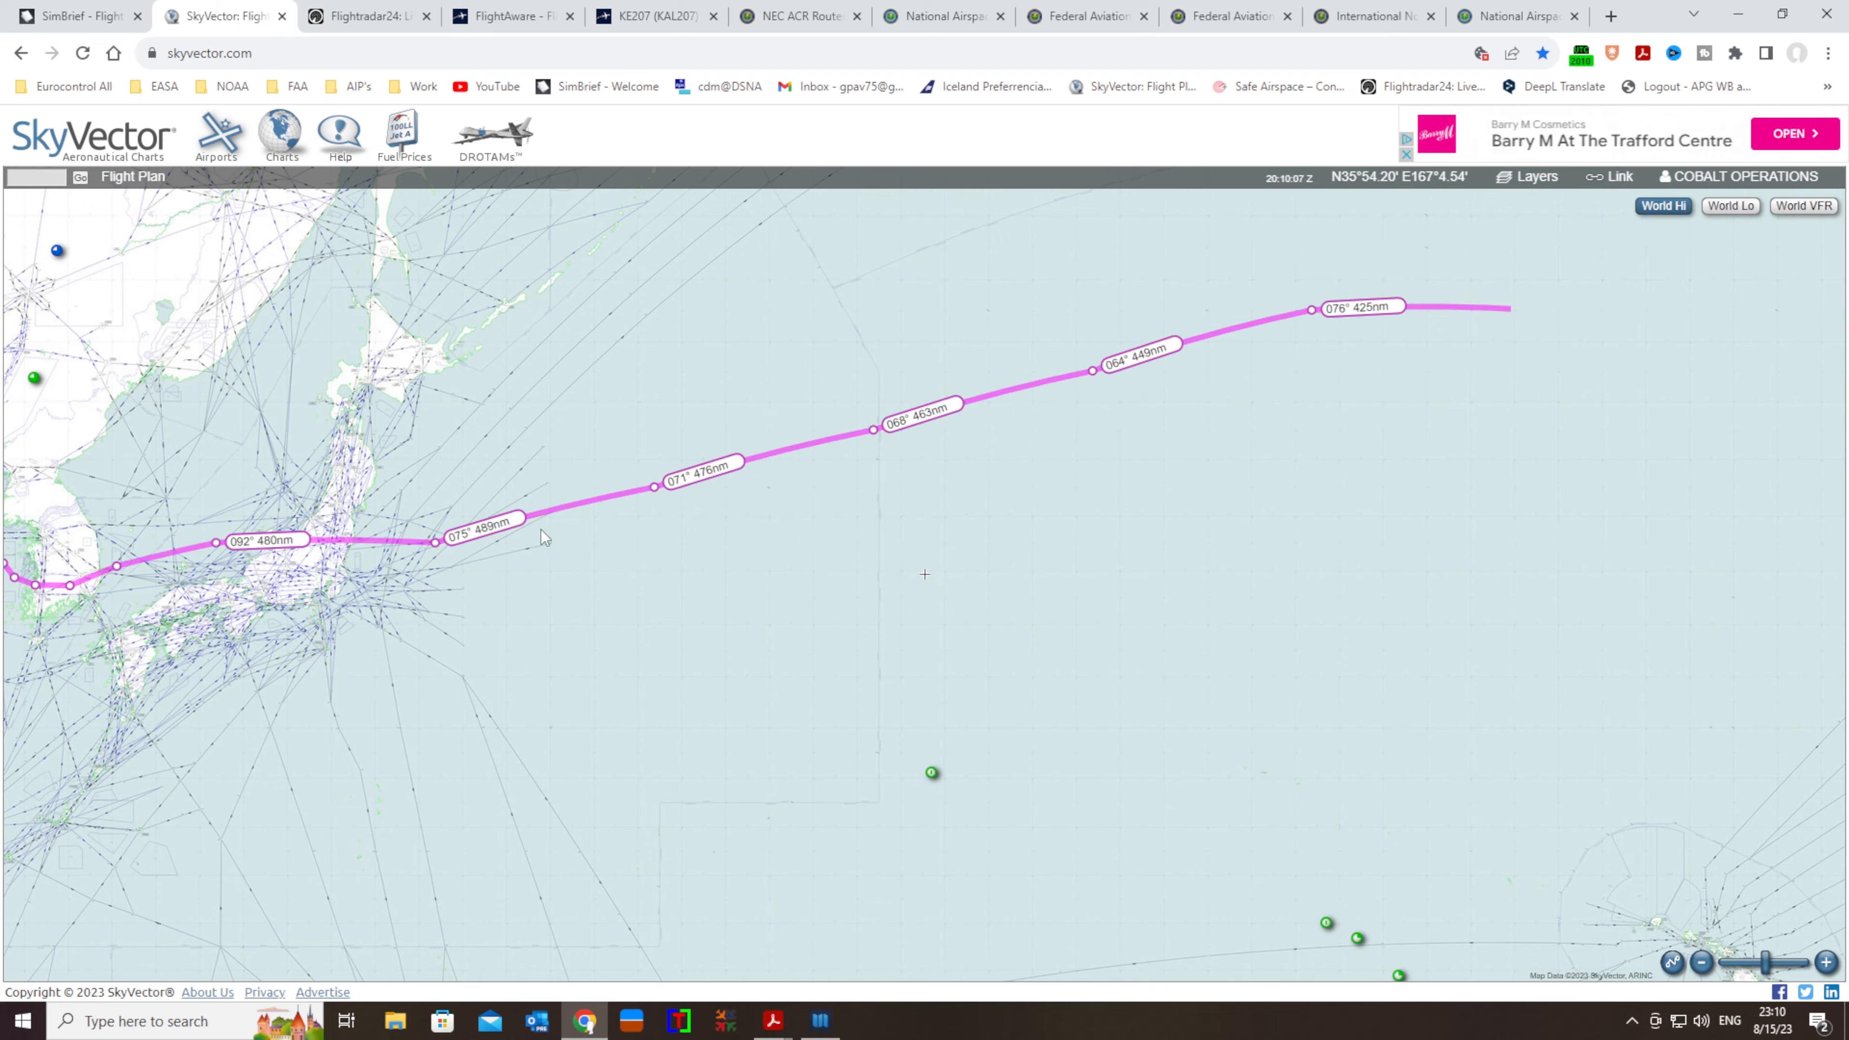
{"action": "scroll", "coordinate": [618, 593], "scroll_direction": "up", "scroll_amount": 2}
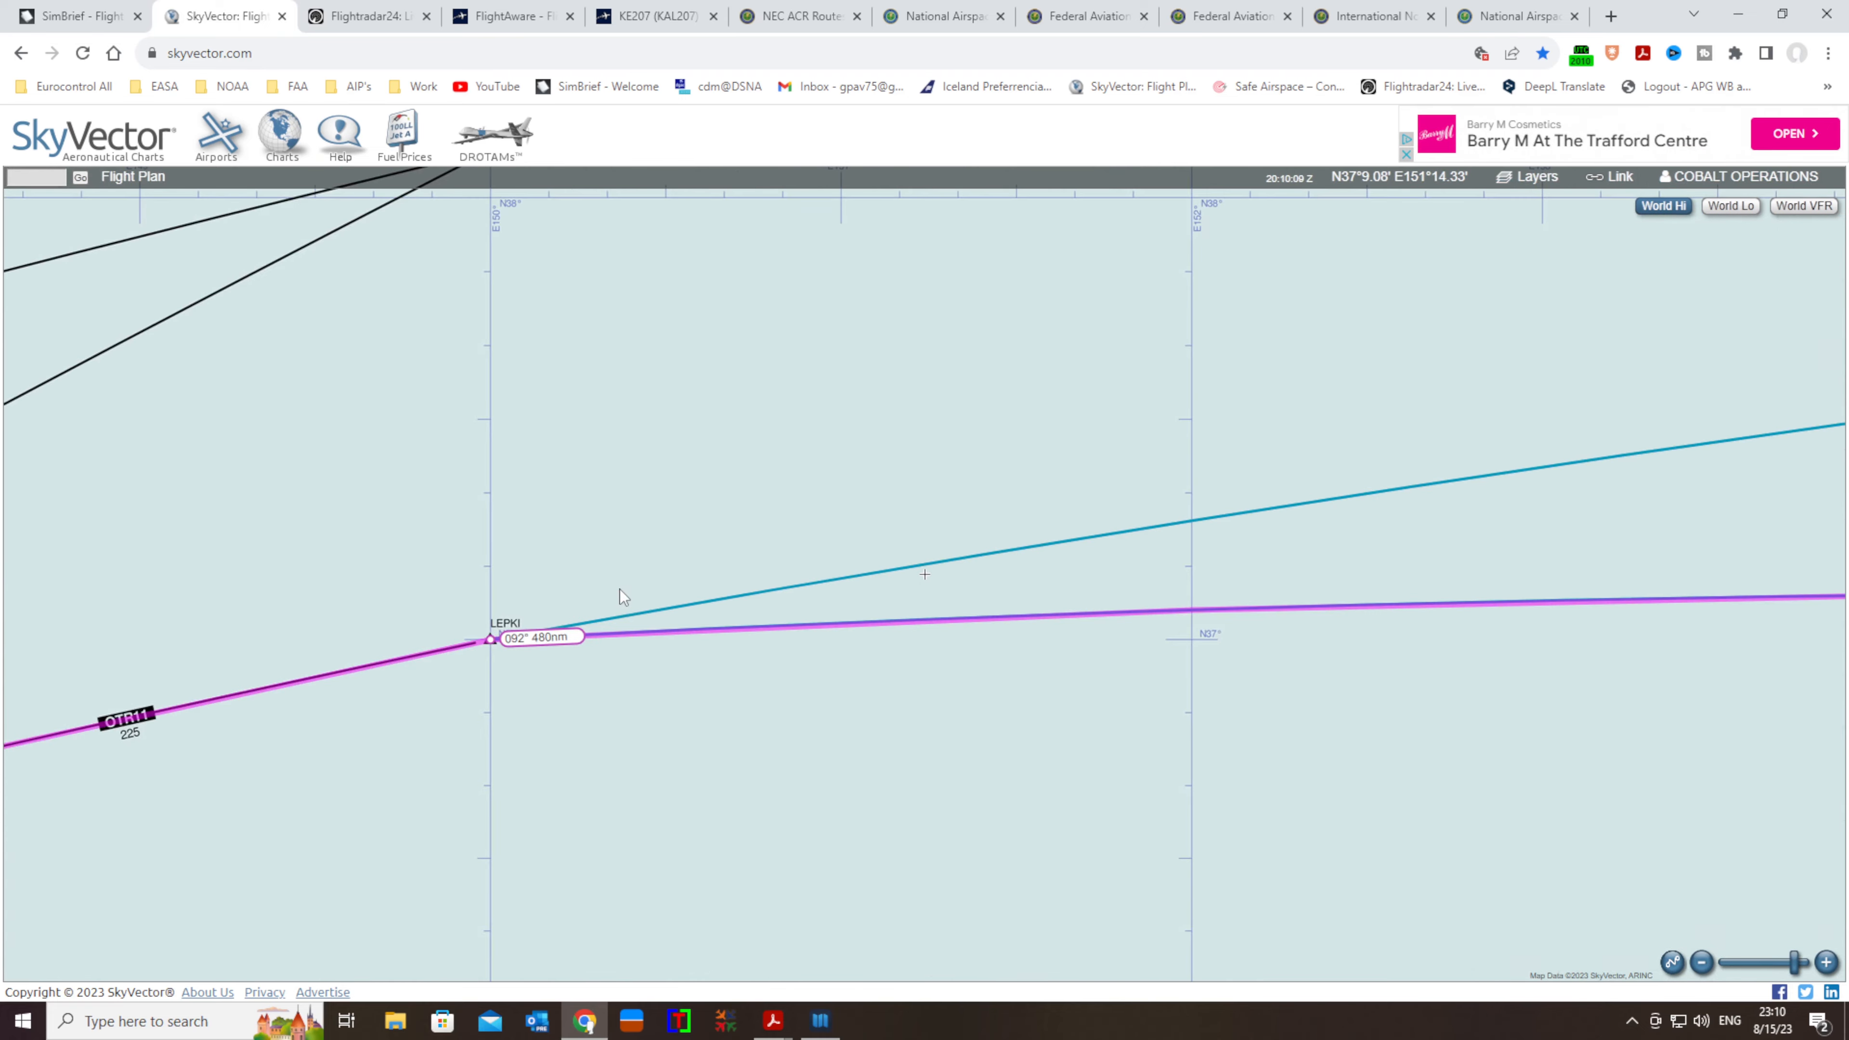
{"action": "left_click_drag", "start_coordinate": [443, 717], "coordinate": [1116, 585]}
{"action": "left_click_drag", "start_coordinate": [640, 715], "coordinate": [1266, 627]}
{"action": "left_click_drag", "start_coordinate": [407, 806], "coordinate": [612, 791]}
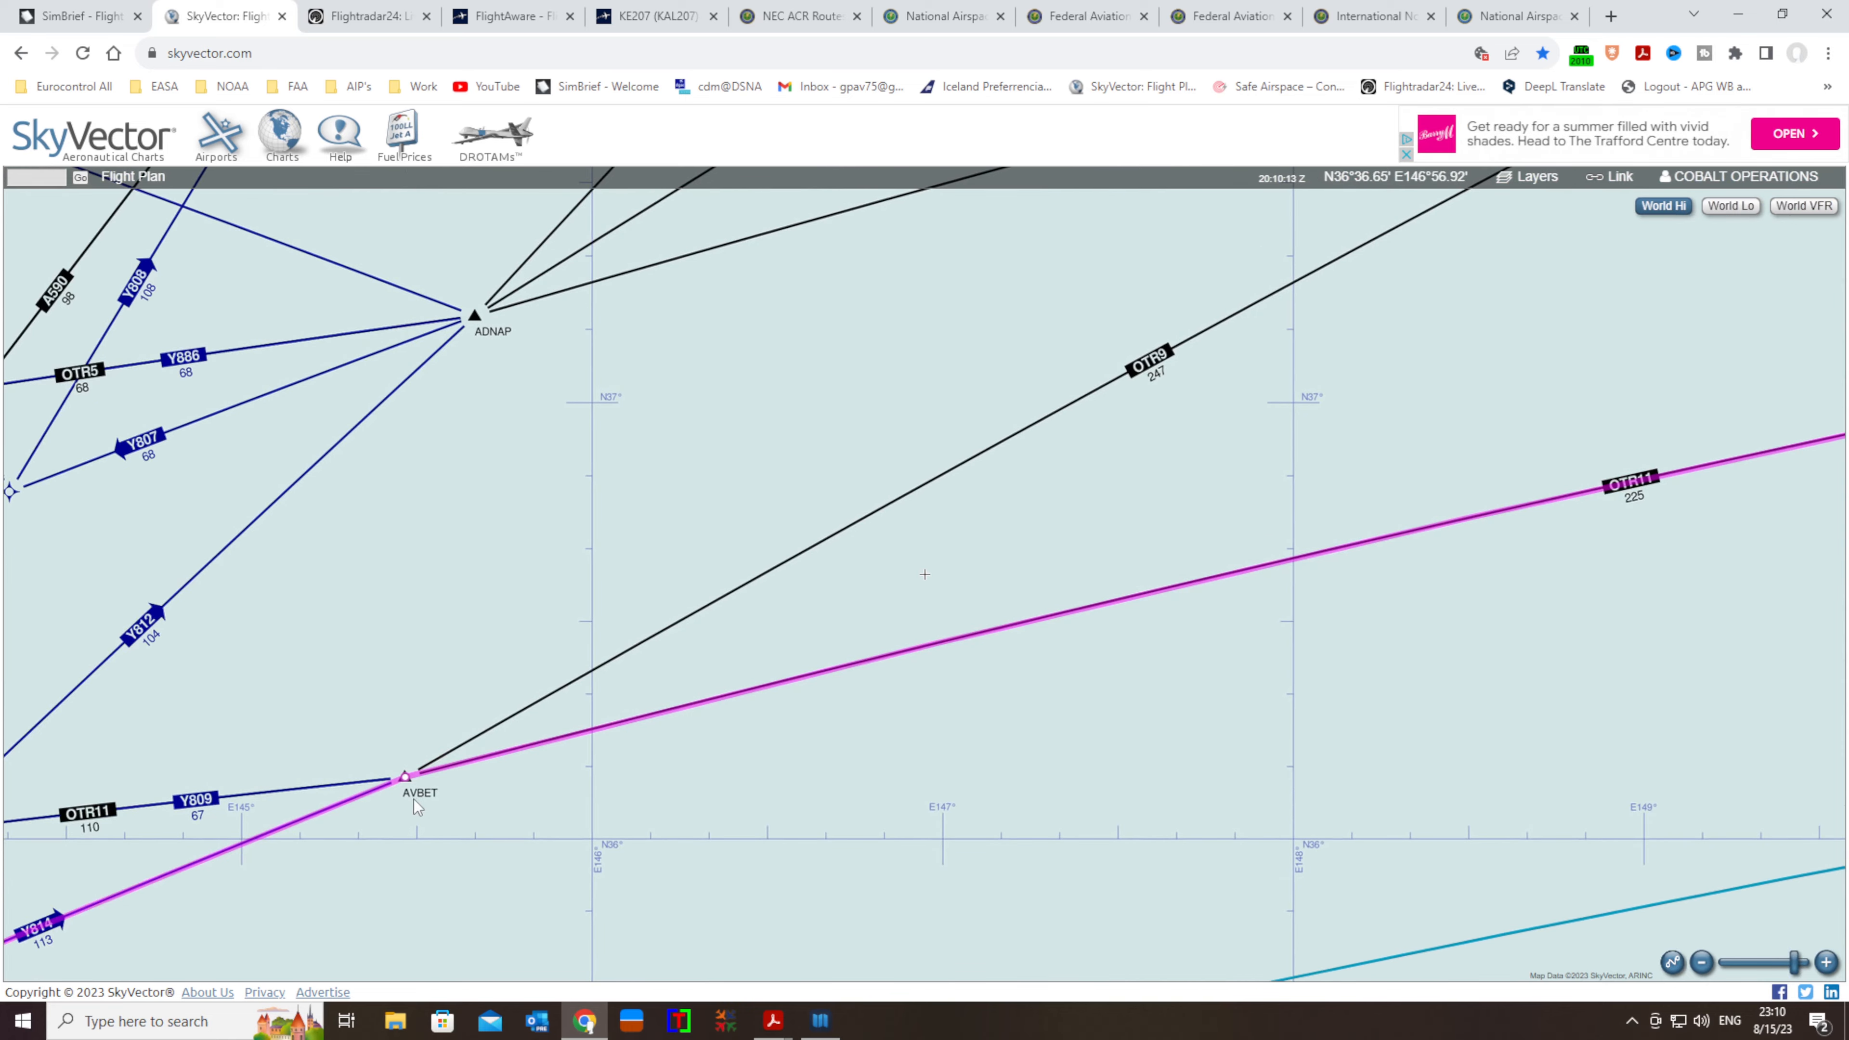
{"action": "left_click_drag", "start_coordinate": [388, 801], "coordinate": [661, 754]}
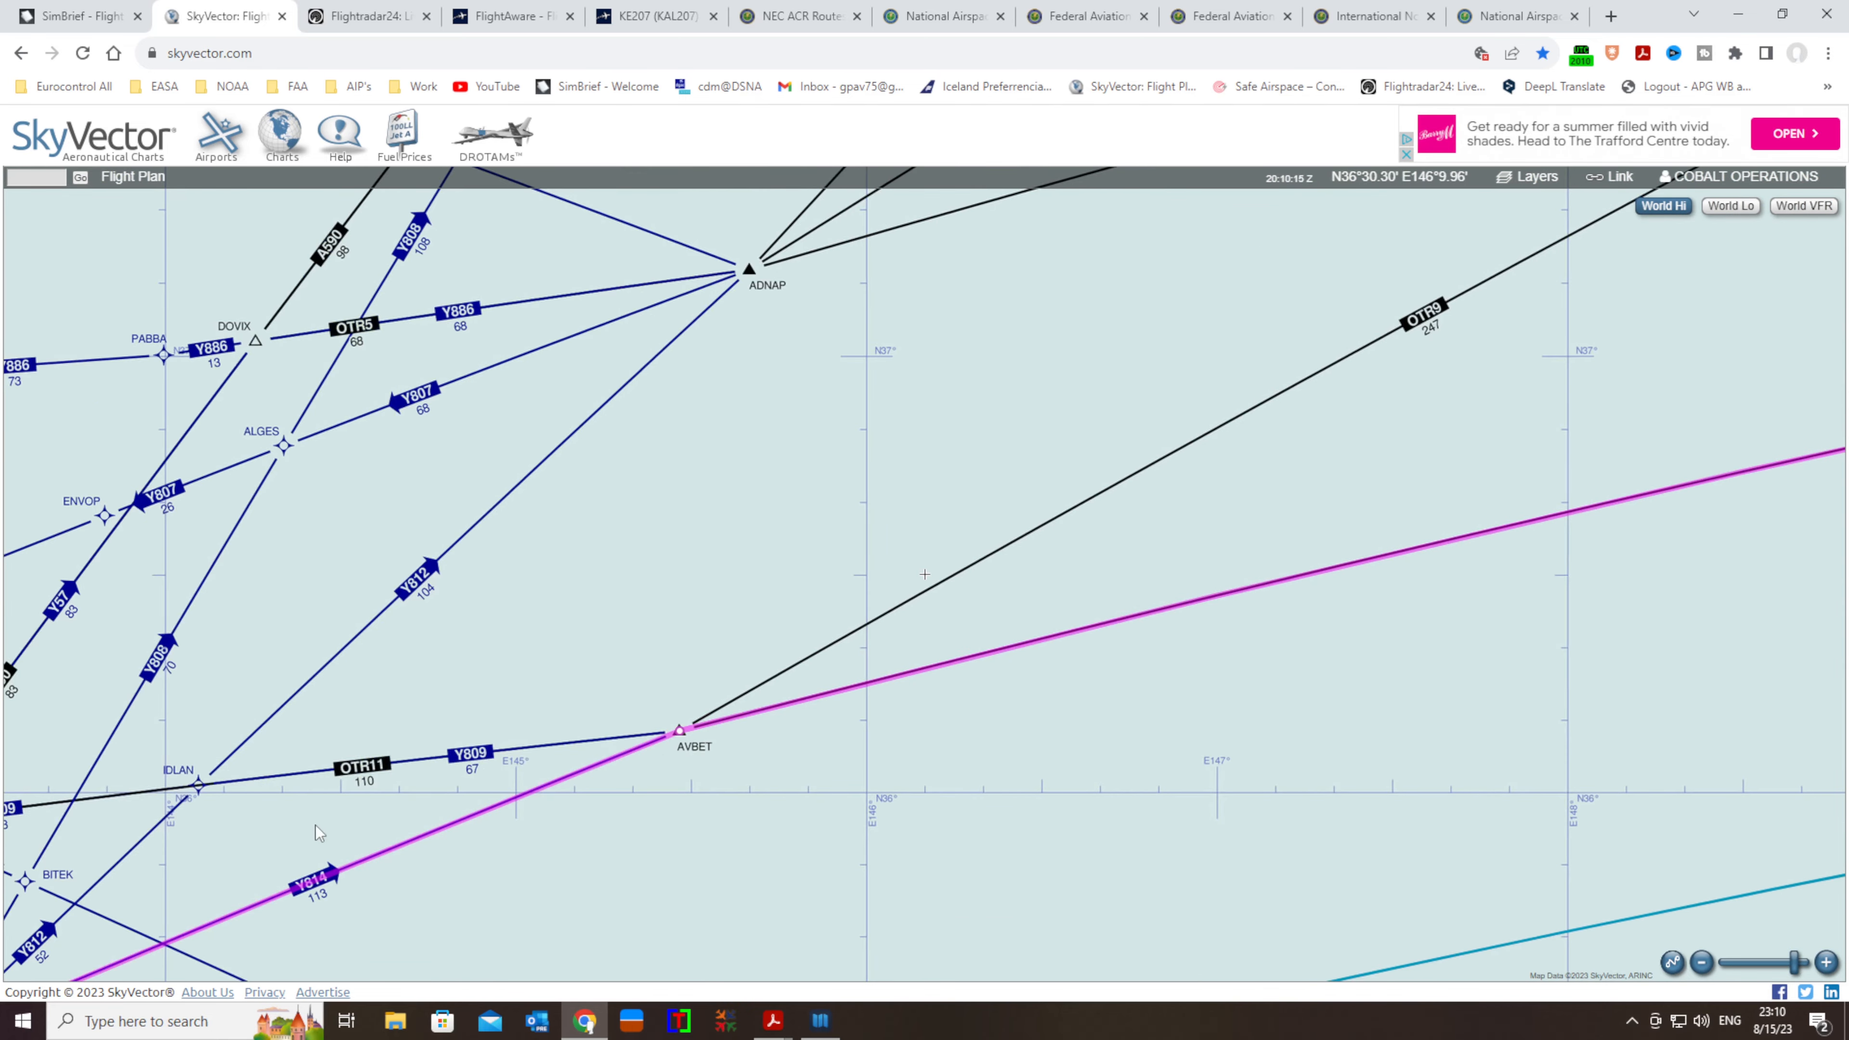
{"action": "left_click_drag", "start_coordinate": [318, 834], "coordinate": [638, 744]}
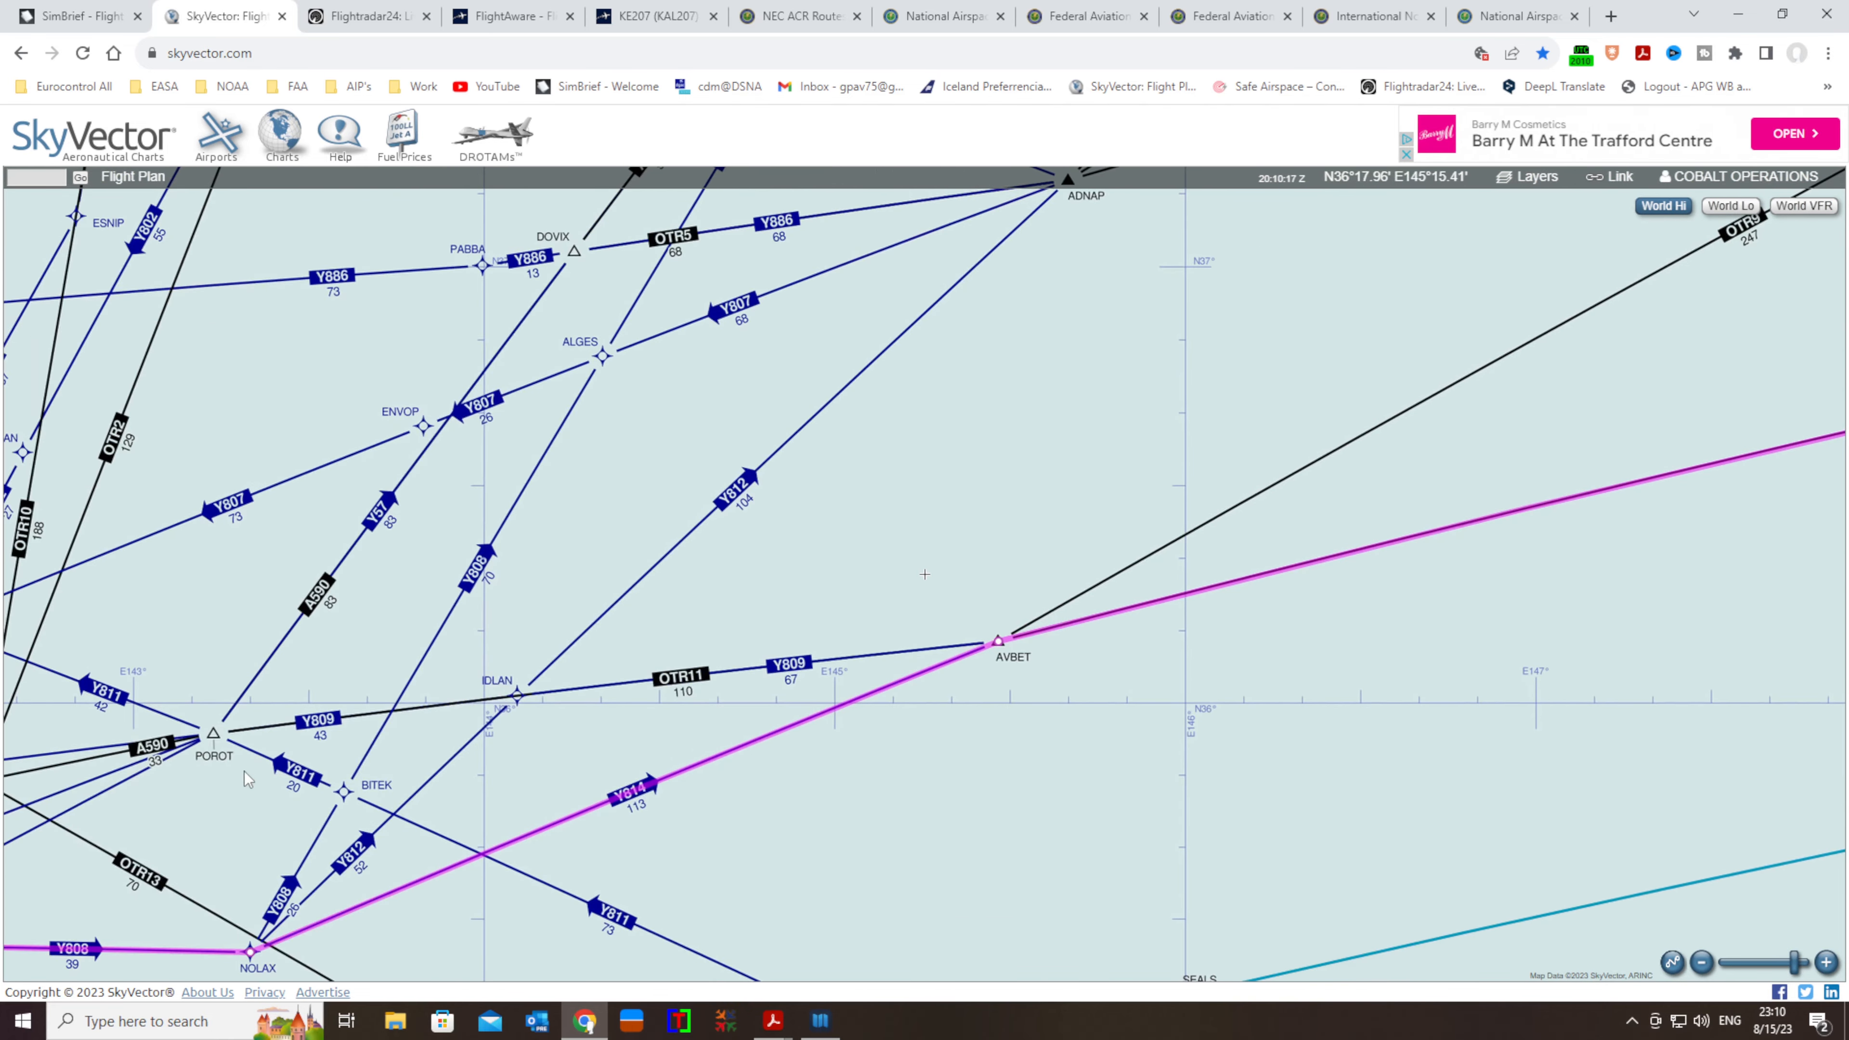
{"action": "left_click_drag", "start_coordinate": [425, 961], "coordinate": [459, 796]}
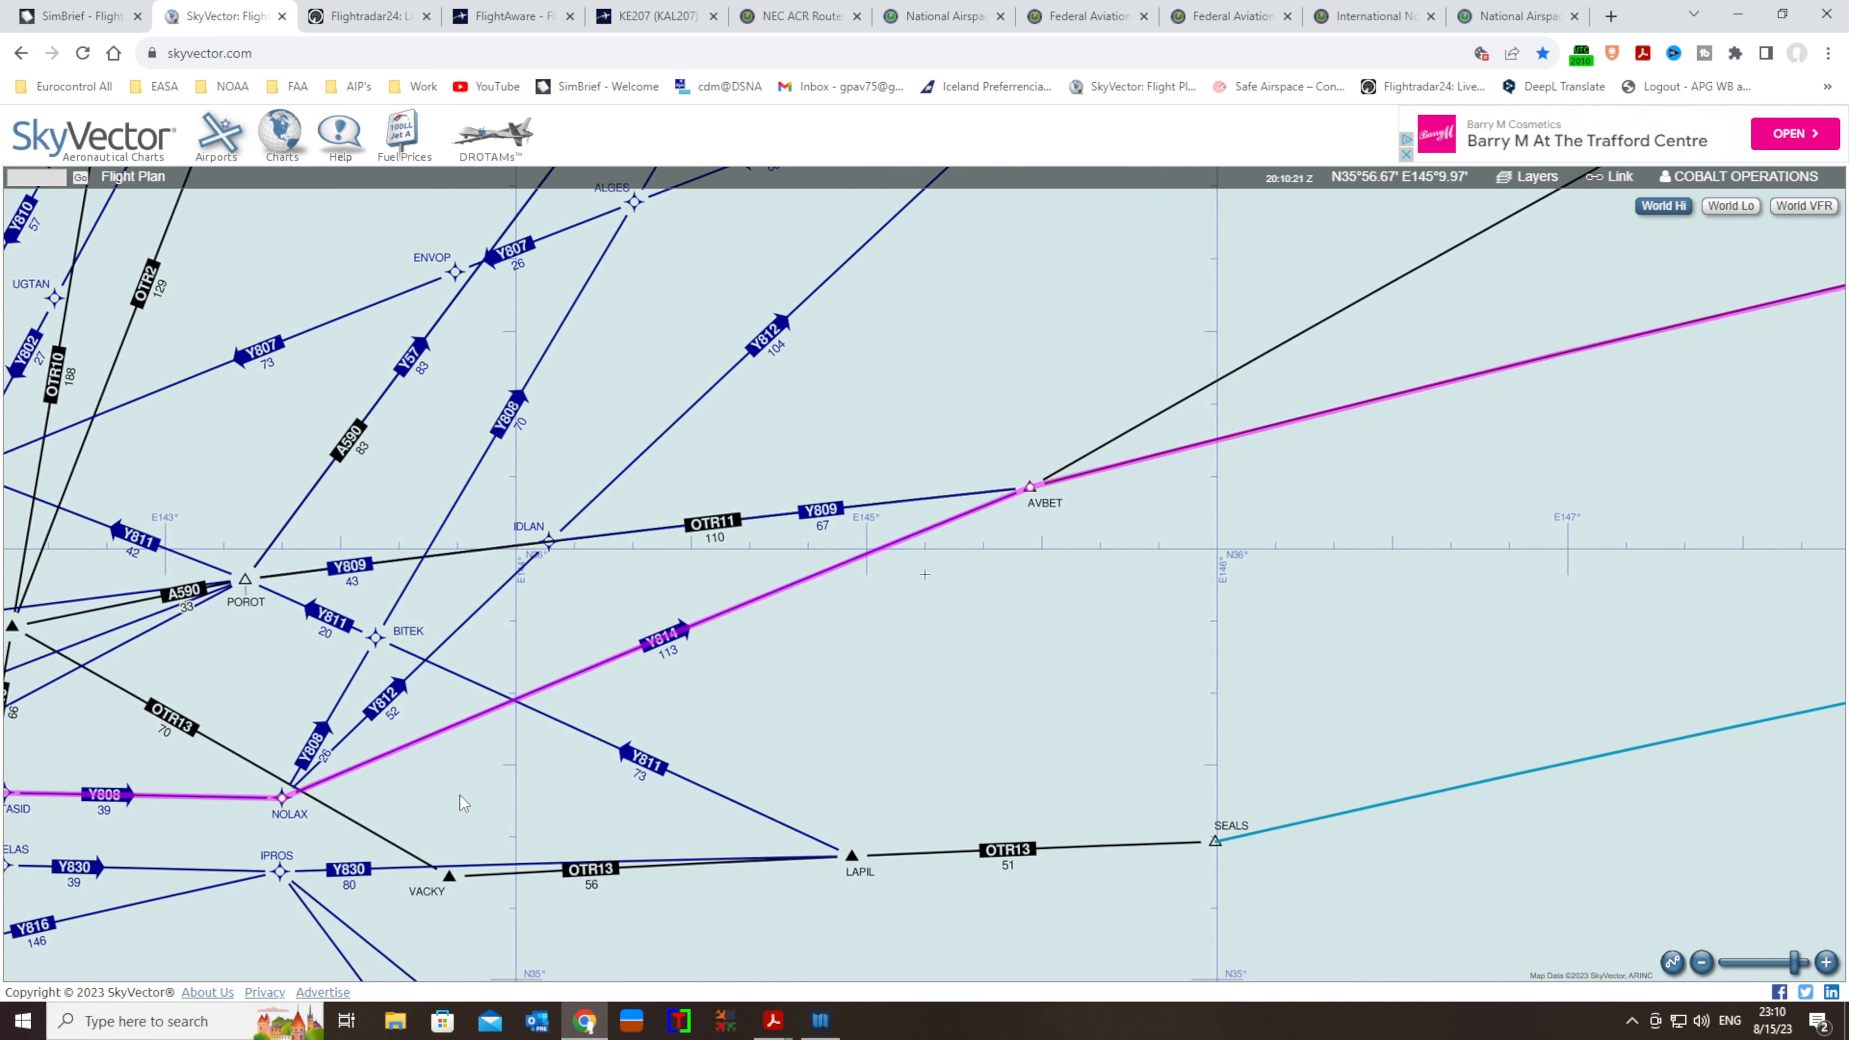
{"action": "left_click_drag", "start_coordinate": [889, 718], "coordinate": [1202, 618]}
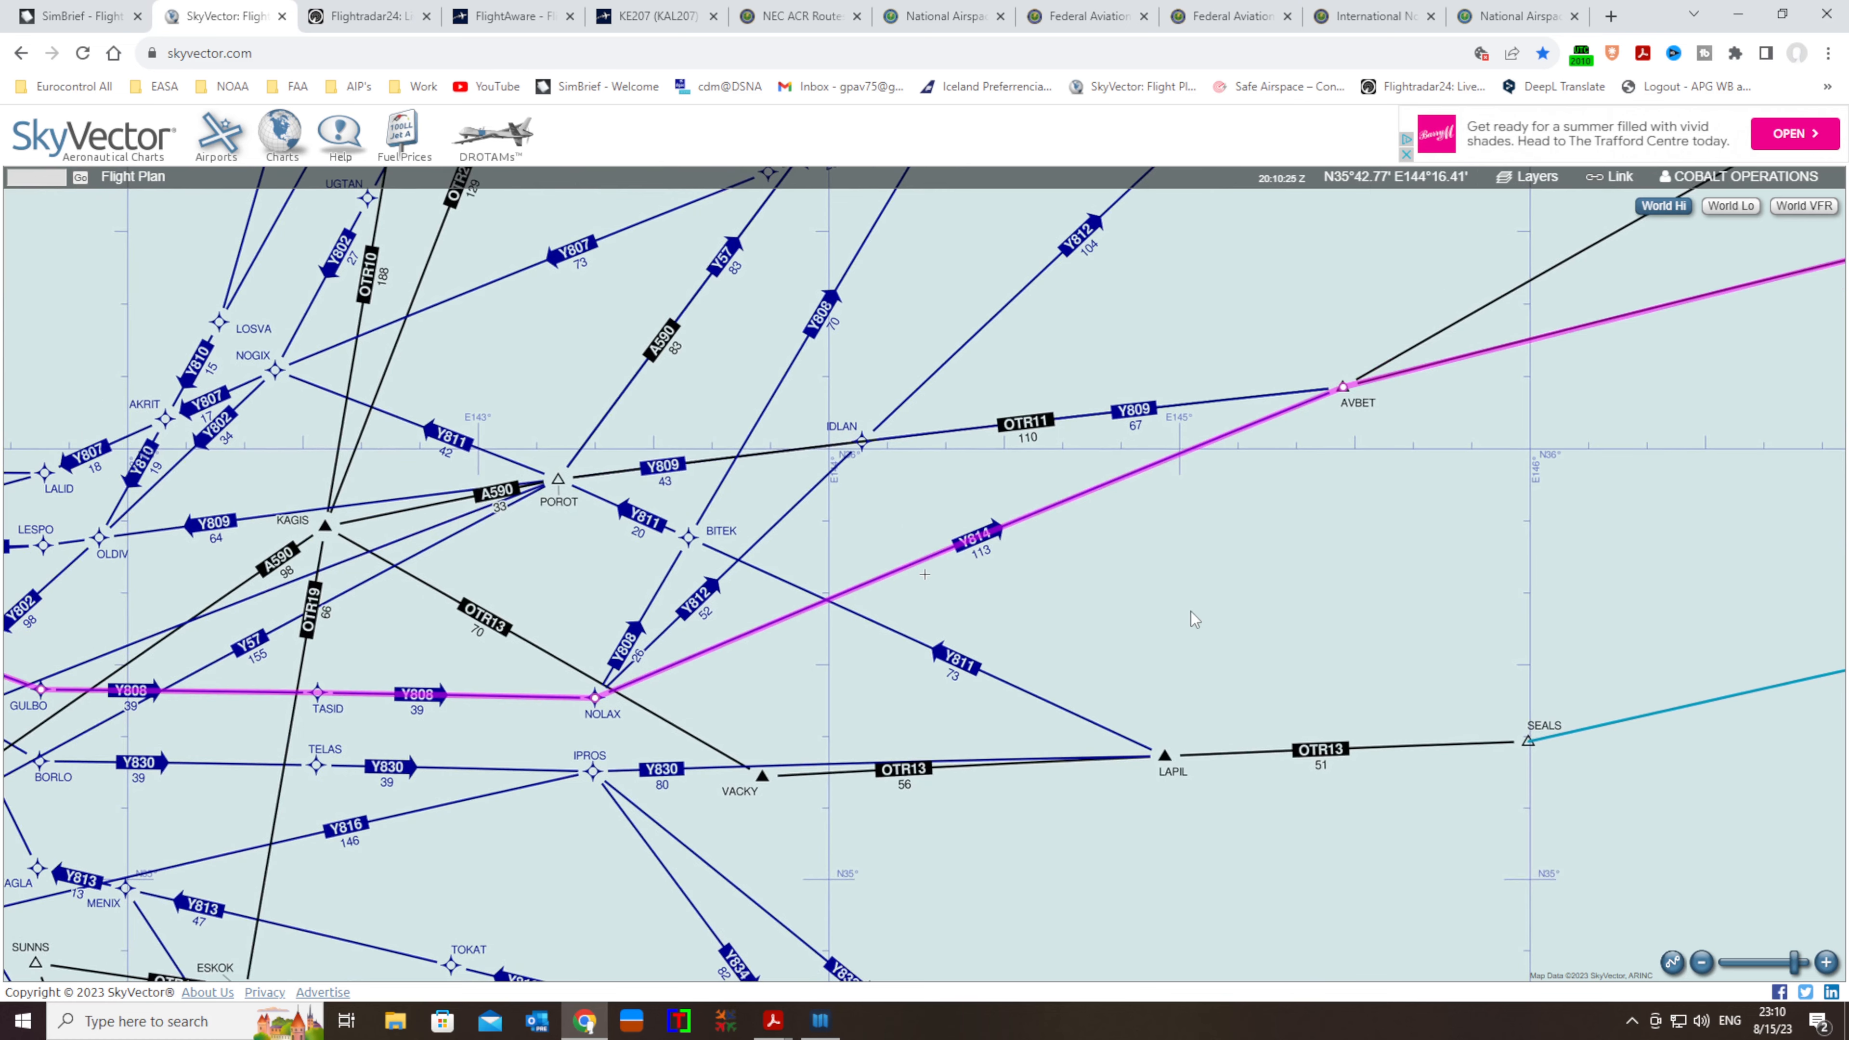
{"action": "left_click_drag", "start_coordinate": [1190, 611], "coordinate": [945, 679]}
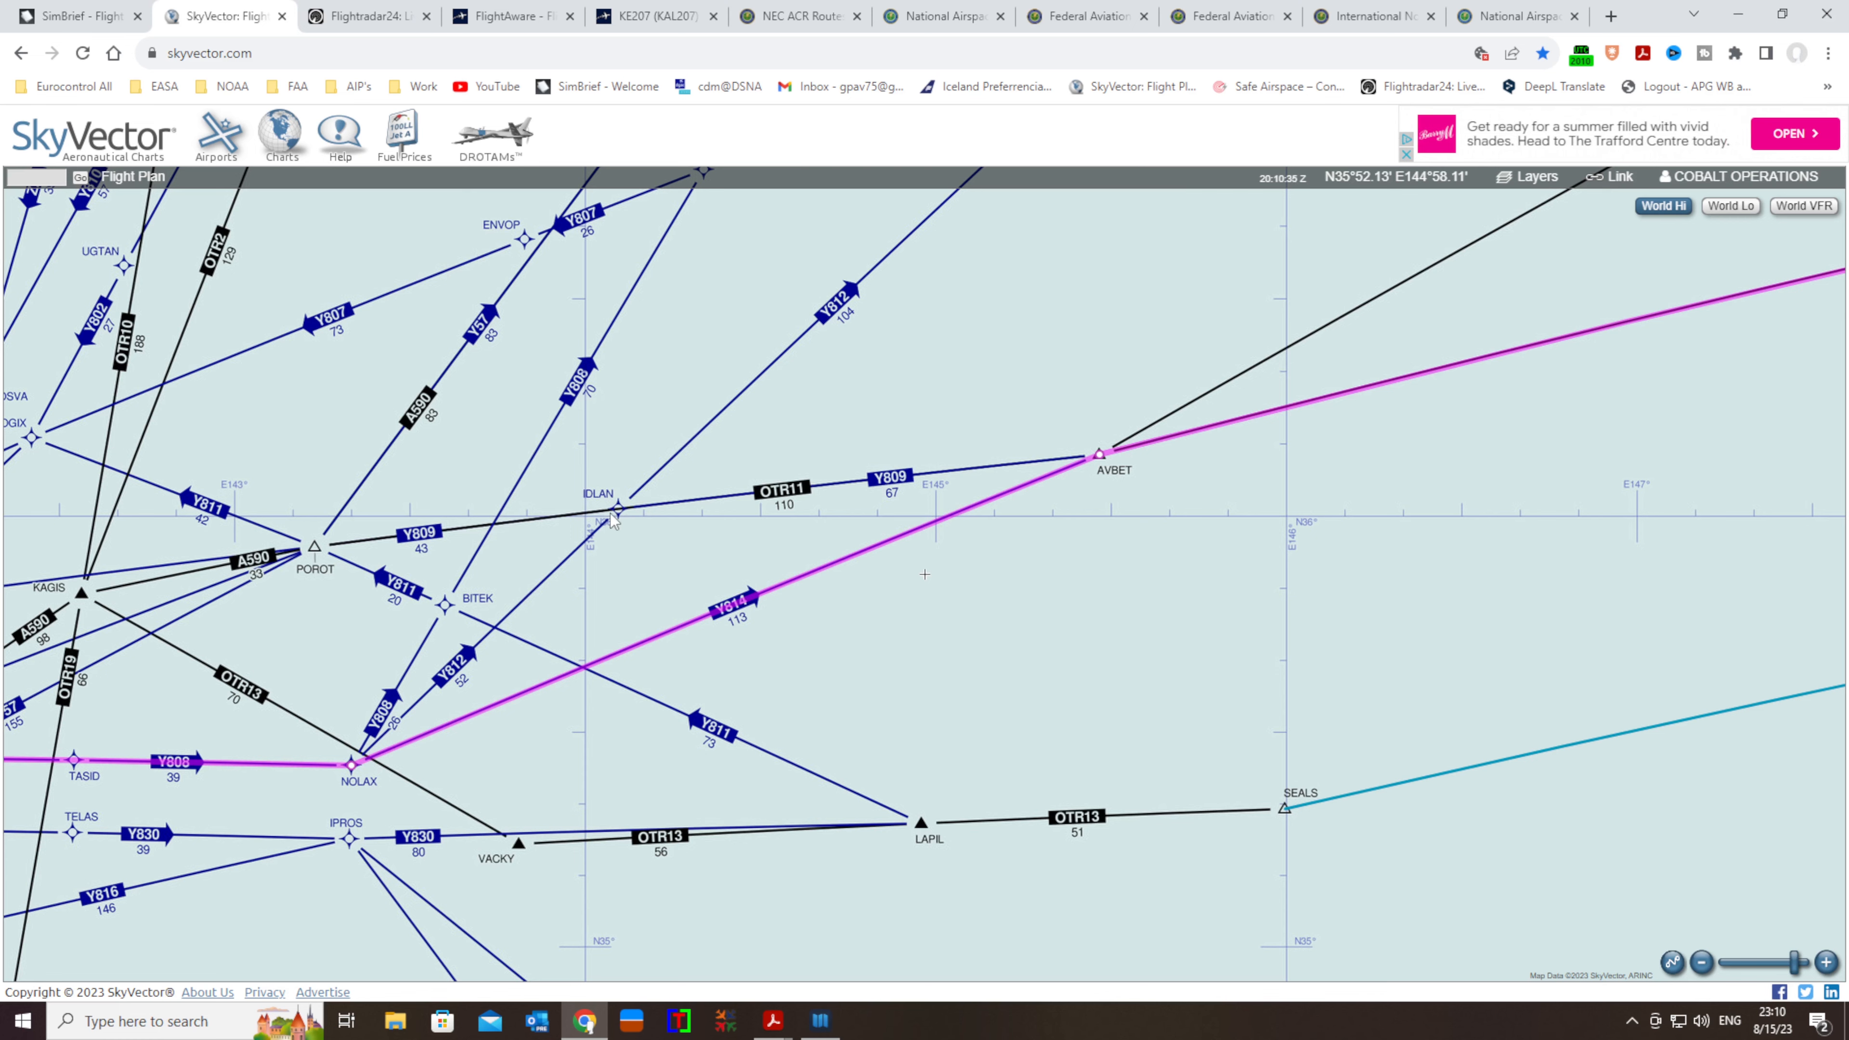
{"action": "scroll", "coordinate": [614, 518], "scroll_direction": "up", "scroll_amount": 2}
{"action": "scroll", "coordinate": [614, 518], "scroll_direction": "down", "scroll_amount": 2}
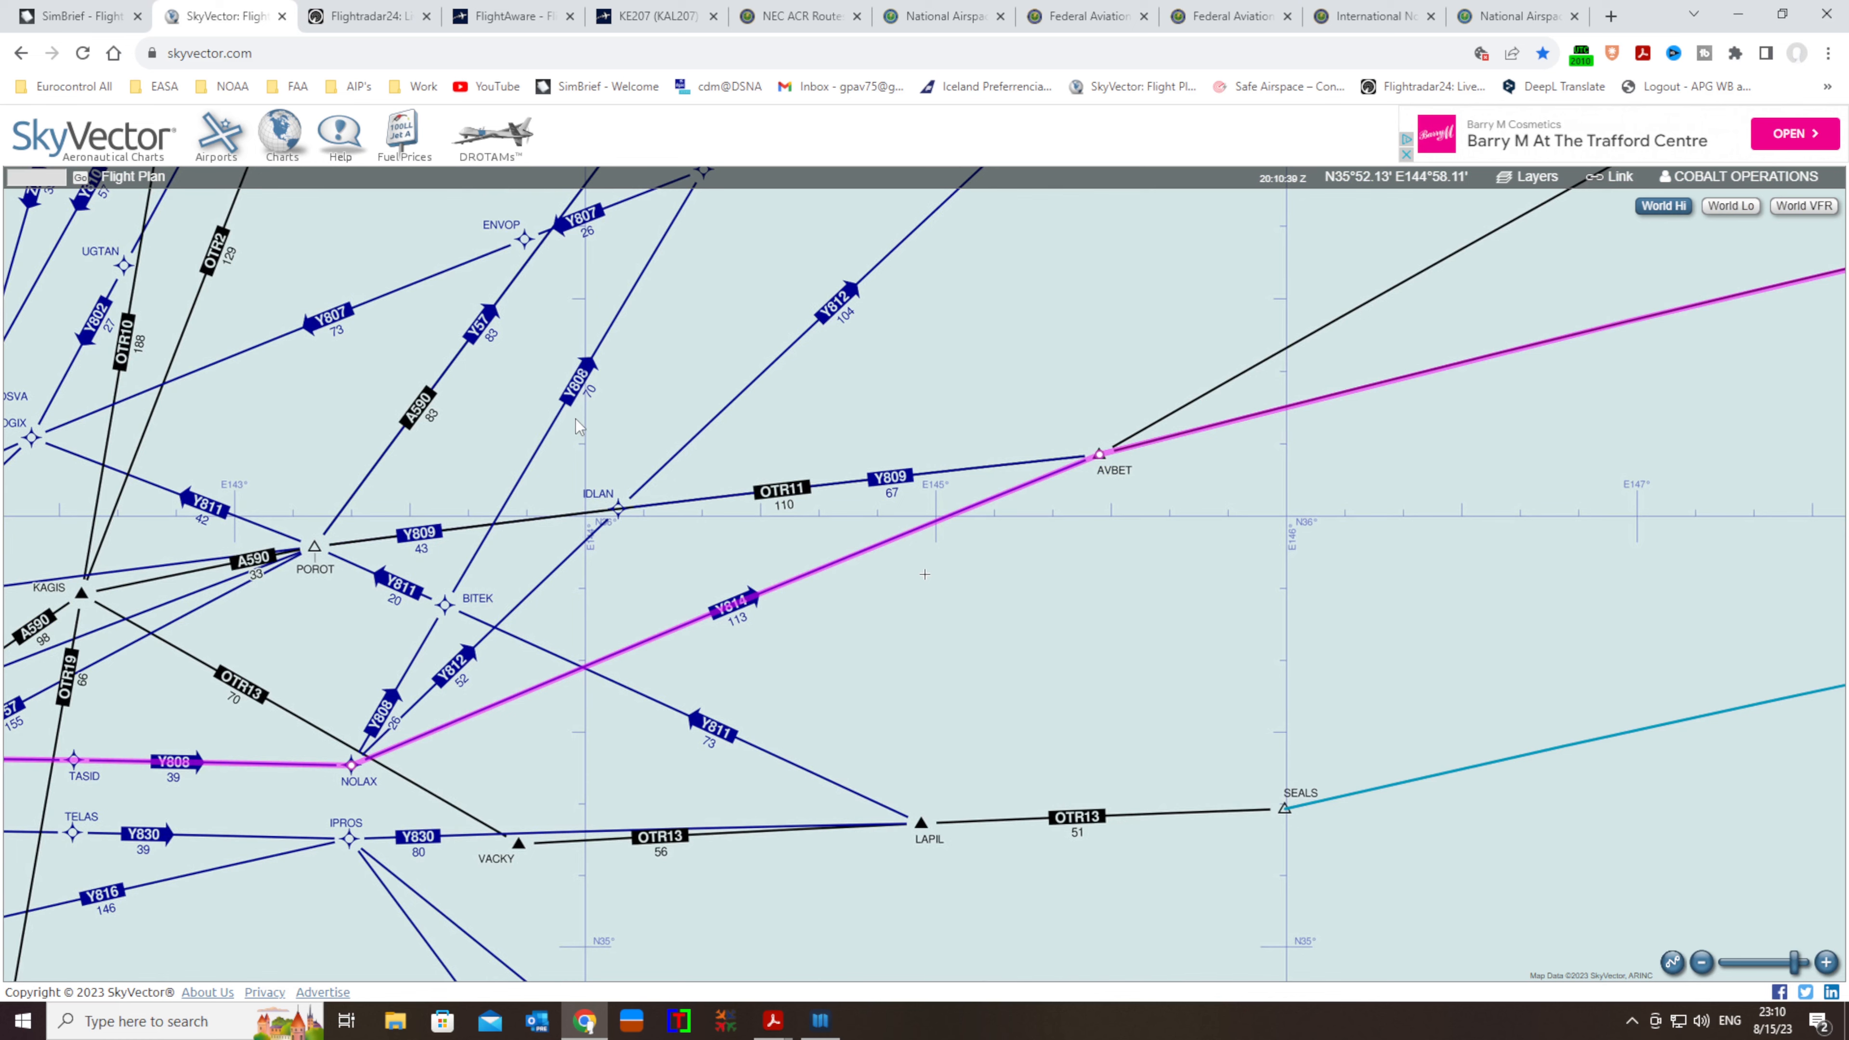
Return to SimBrief and replace Y812 IDLAN with Y814 after NOLAX in the selected route
{"action": "left_click", "coordinate": [82, 16]}
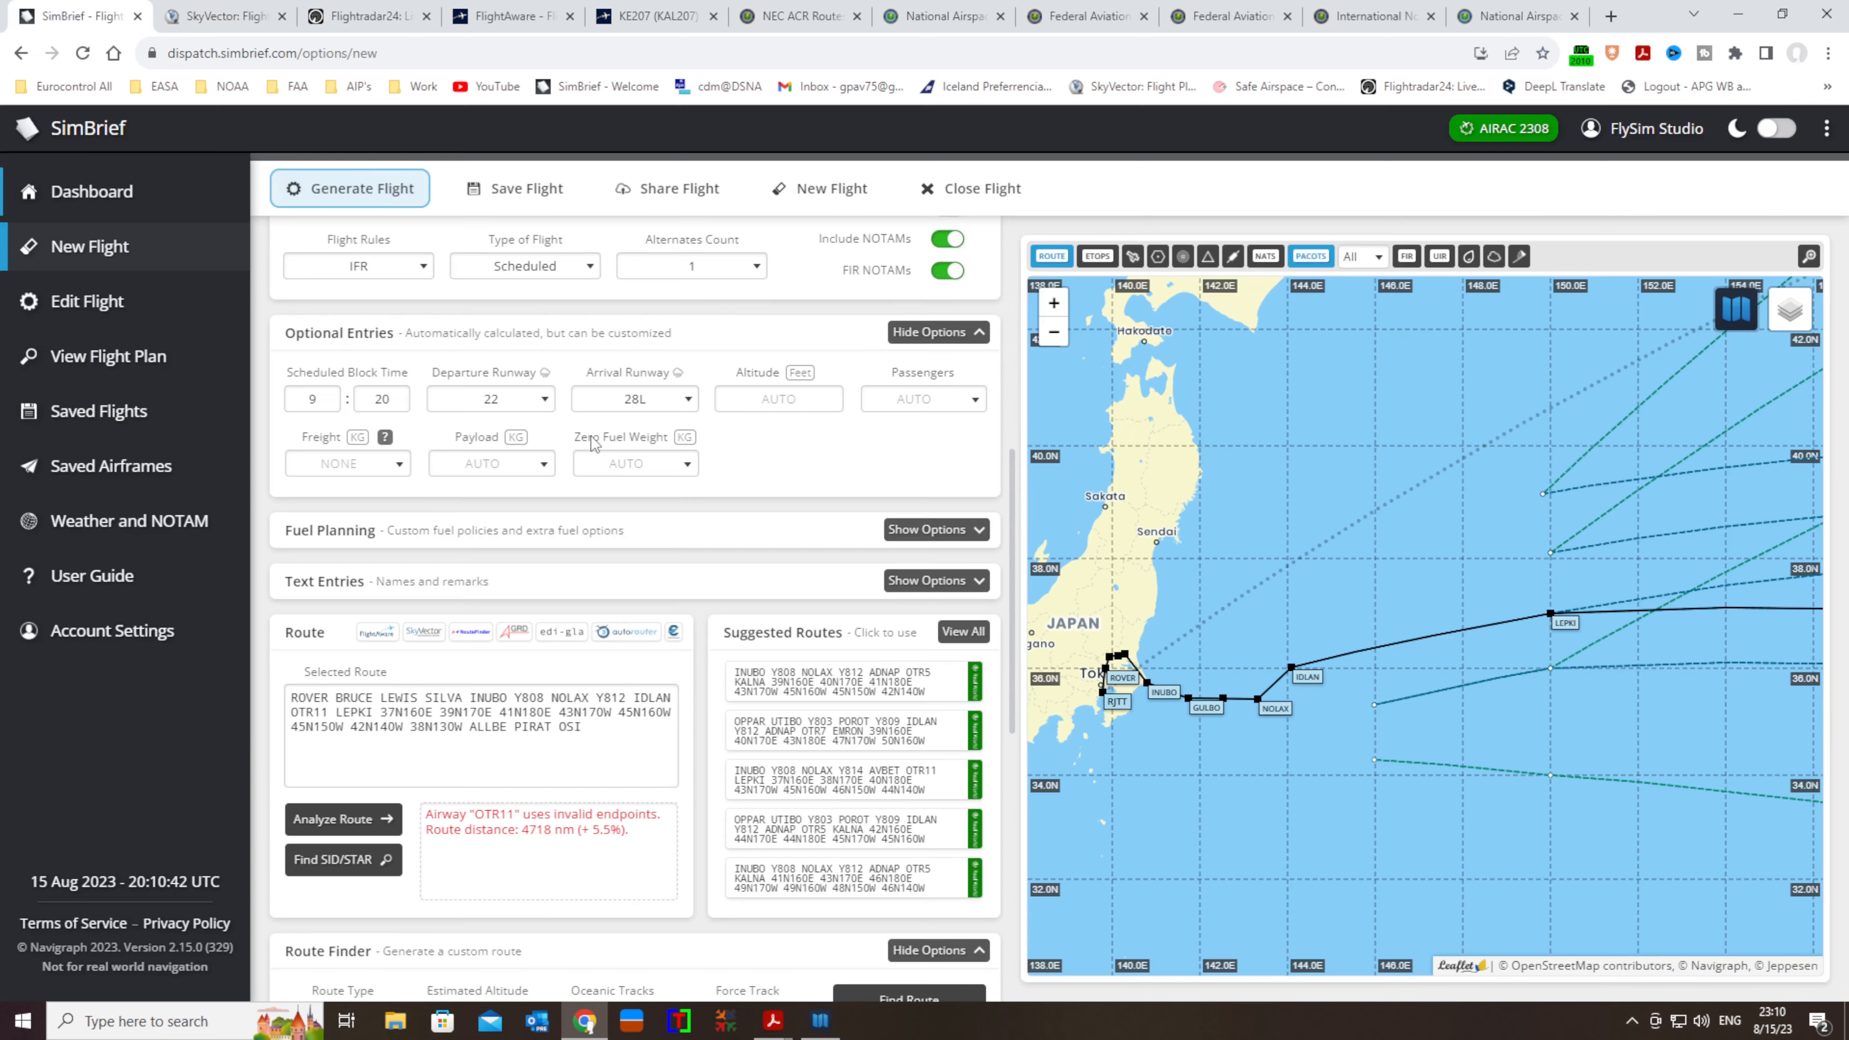
{"action": "left_click", "coordinate": [546, 725]}
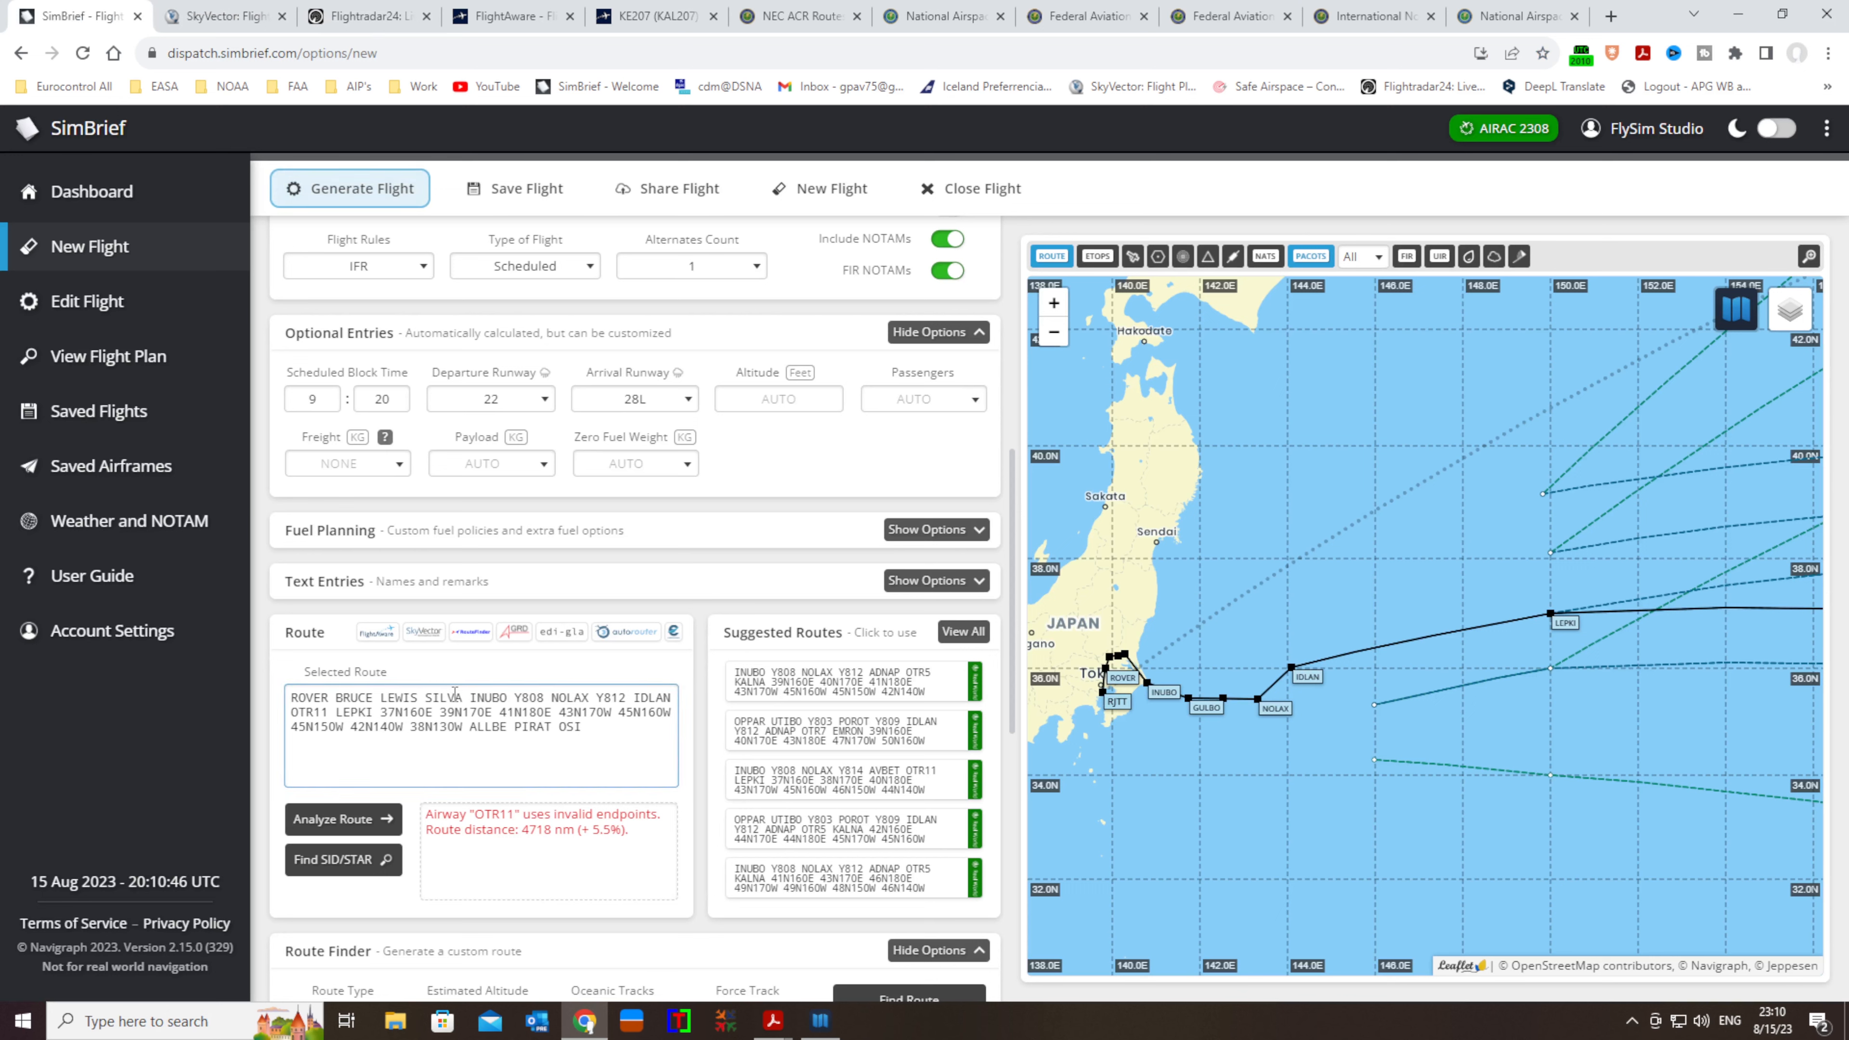
{"action": "left_click", "coordinate": [626, 698]}
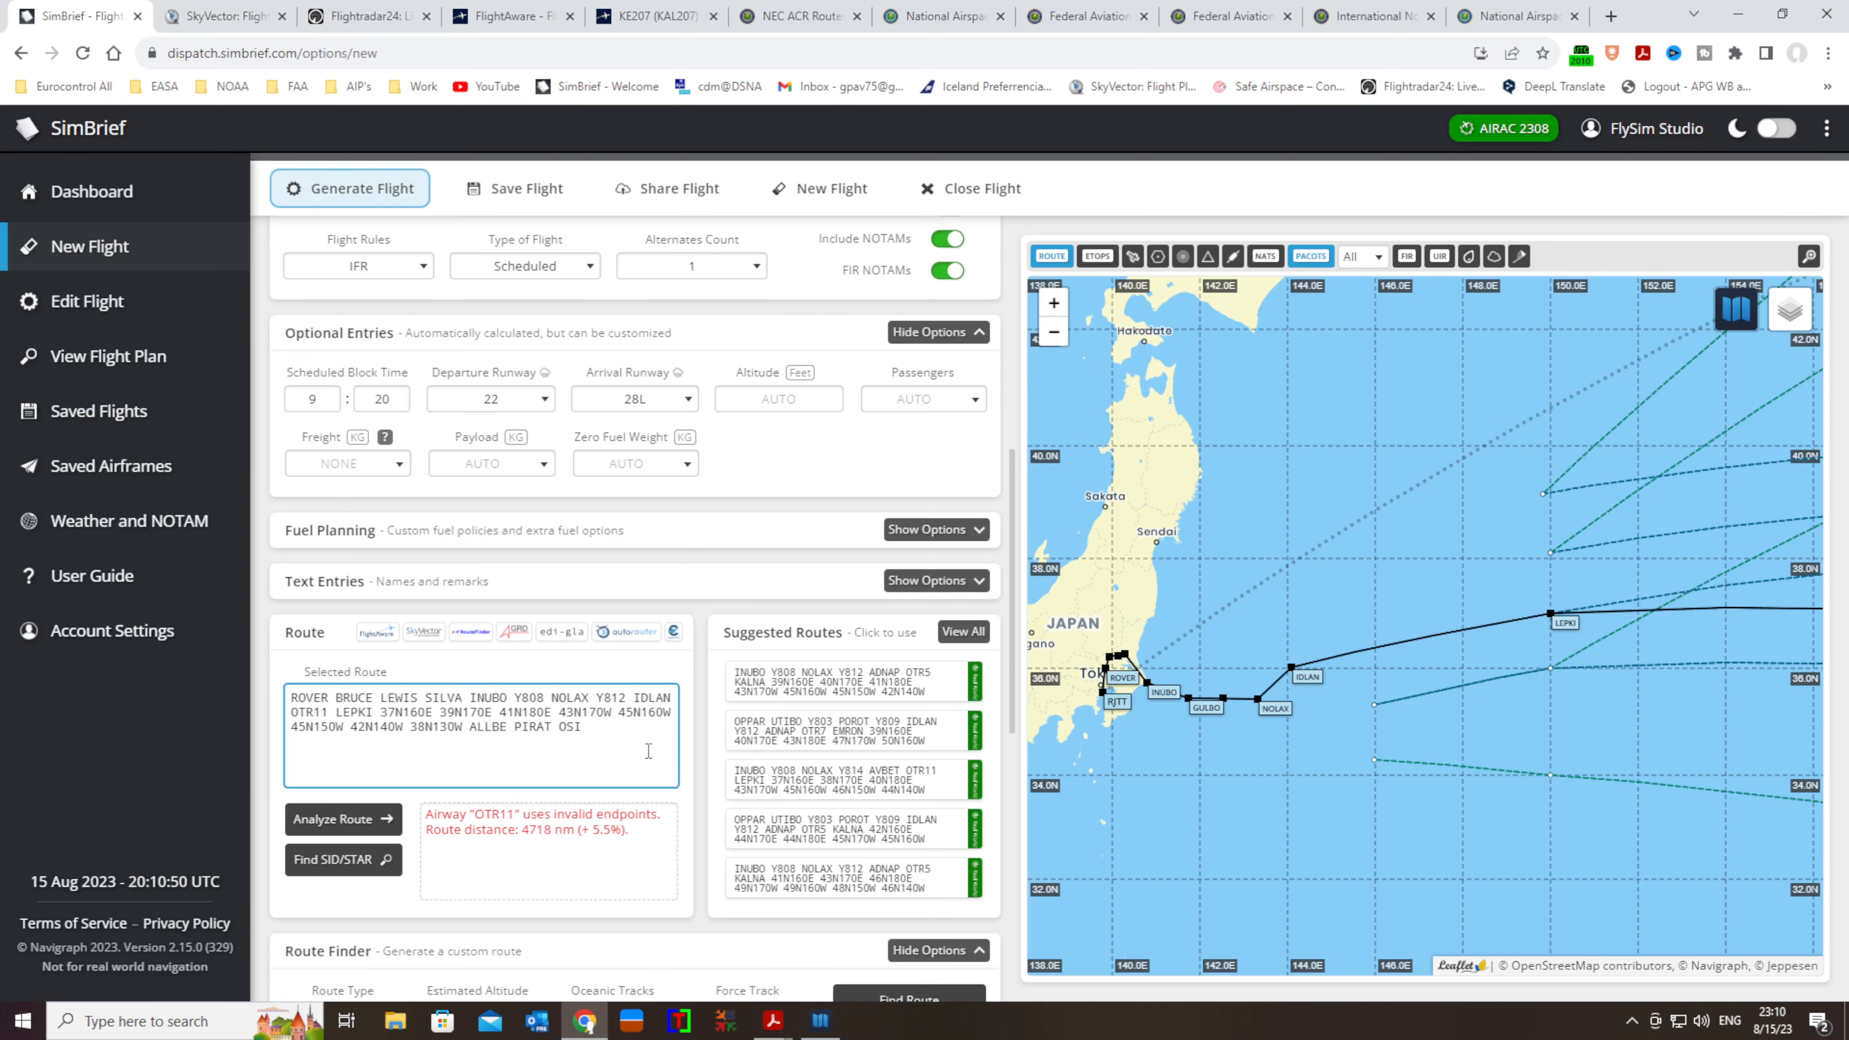
{"action": "key", "text": "BackSpace"}
{"action": "type", "text": "4"}
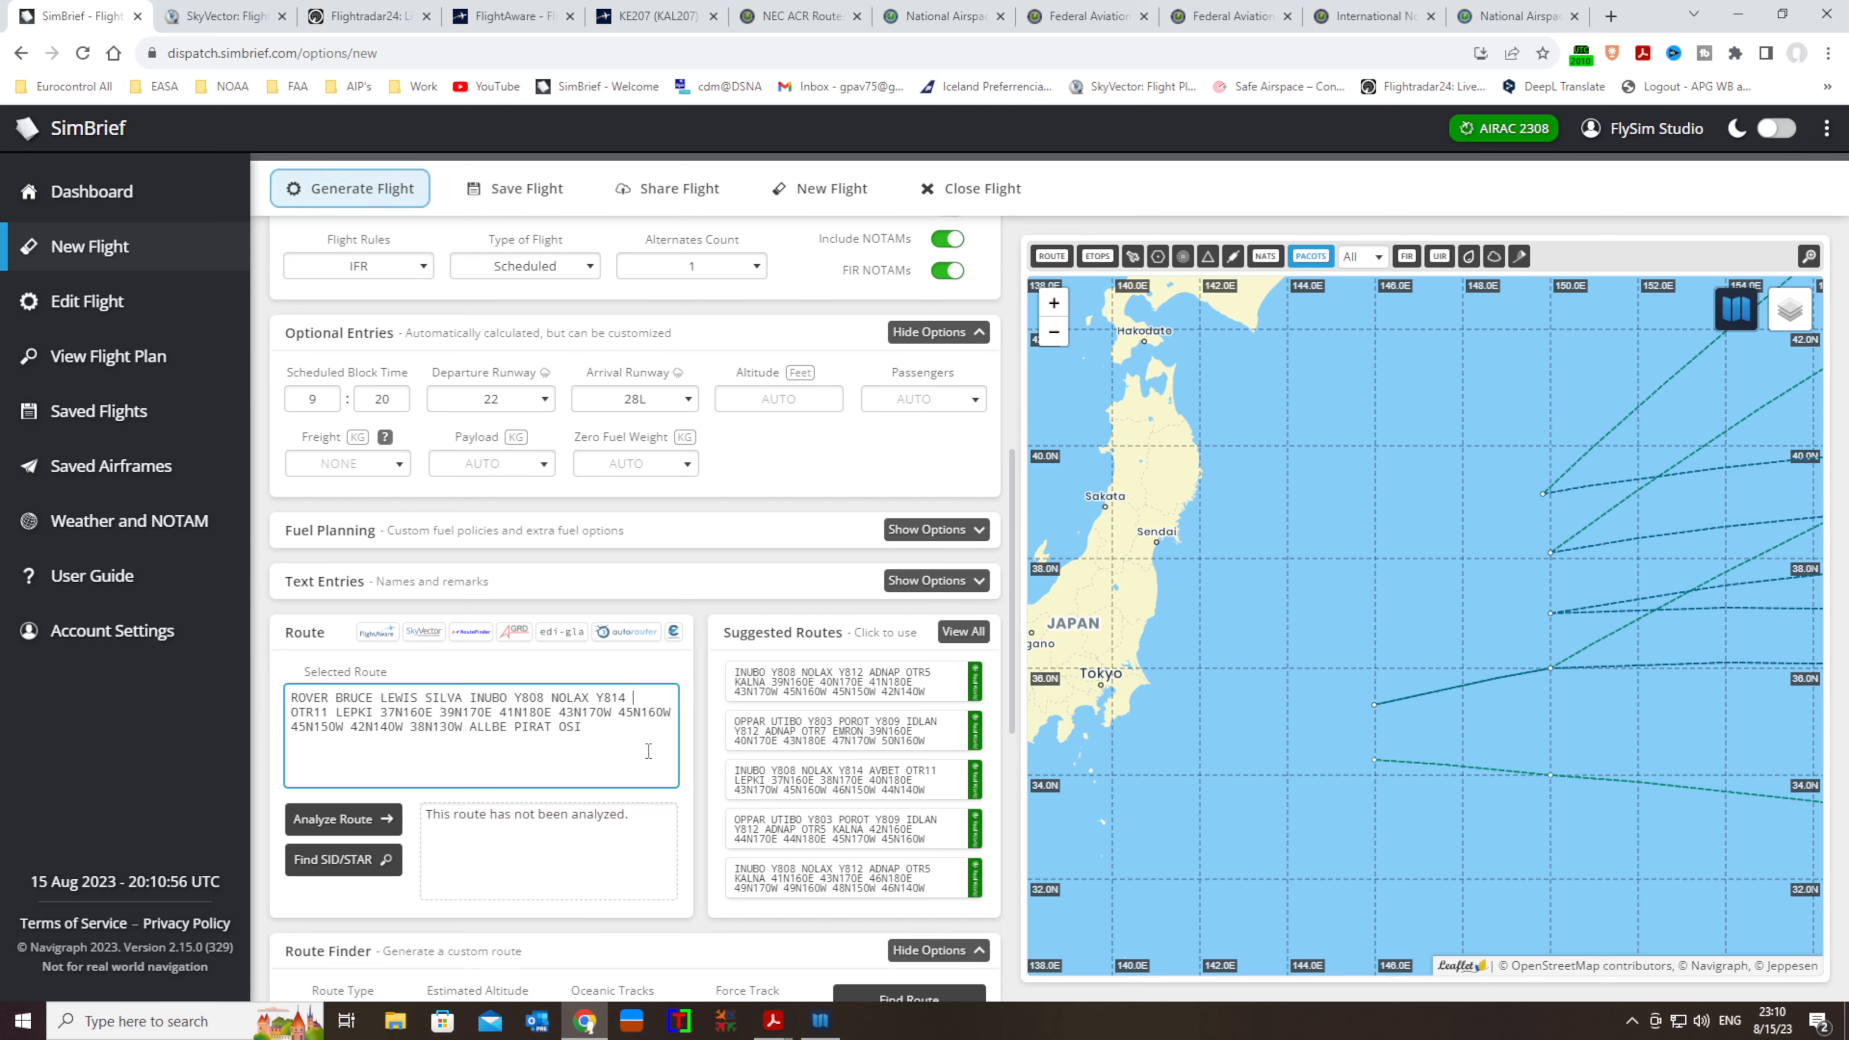
Switch to the PDF reader and look up OTR 11 in the oceanic transition routes tables of JP-ENR-3.5-en-JP.pdf
{"action": "left_click", "coordinate": [768, 1013]}
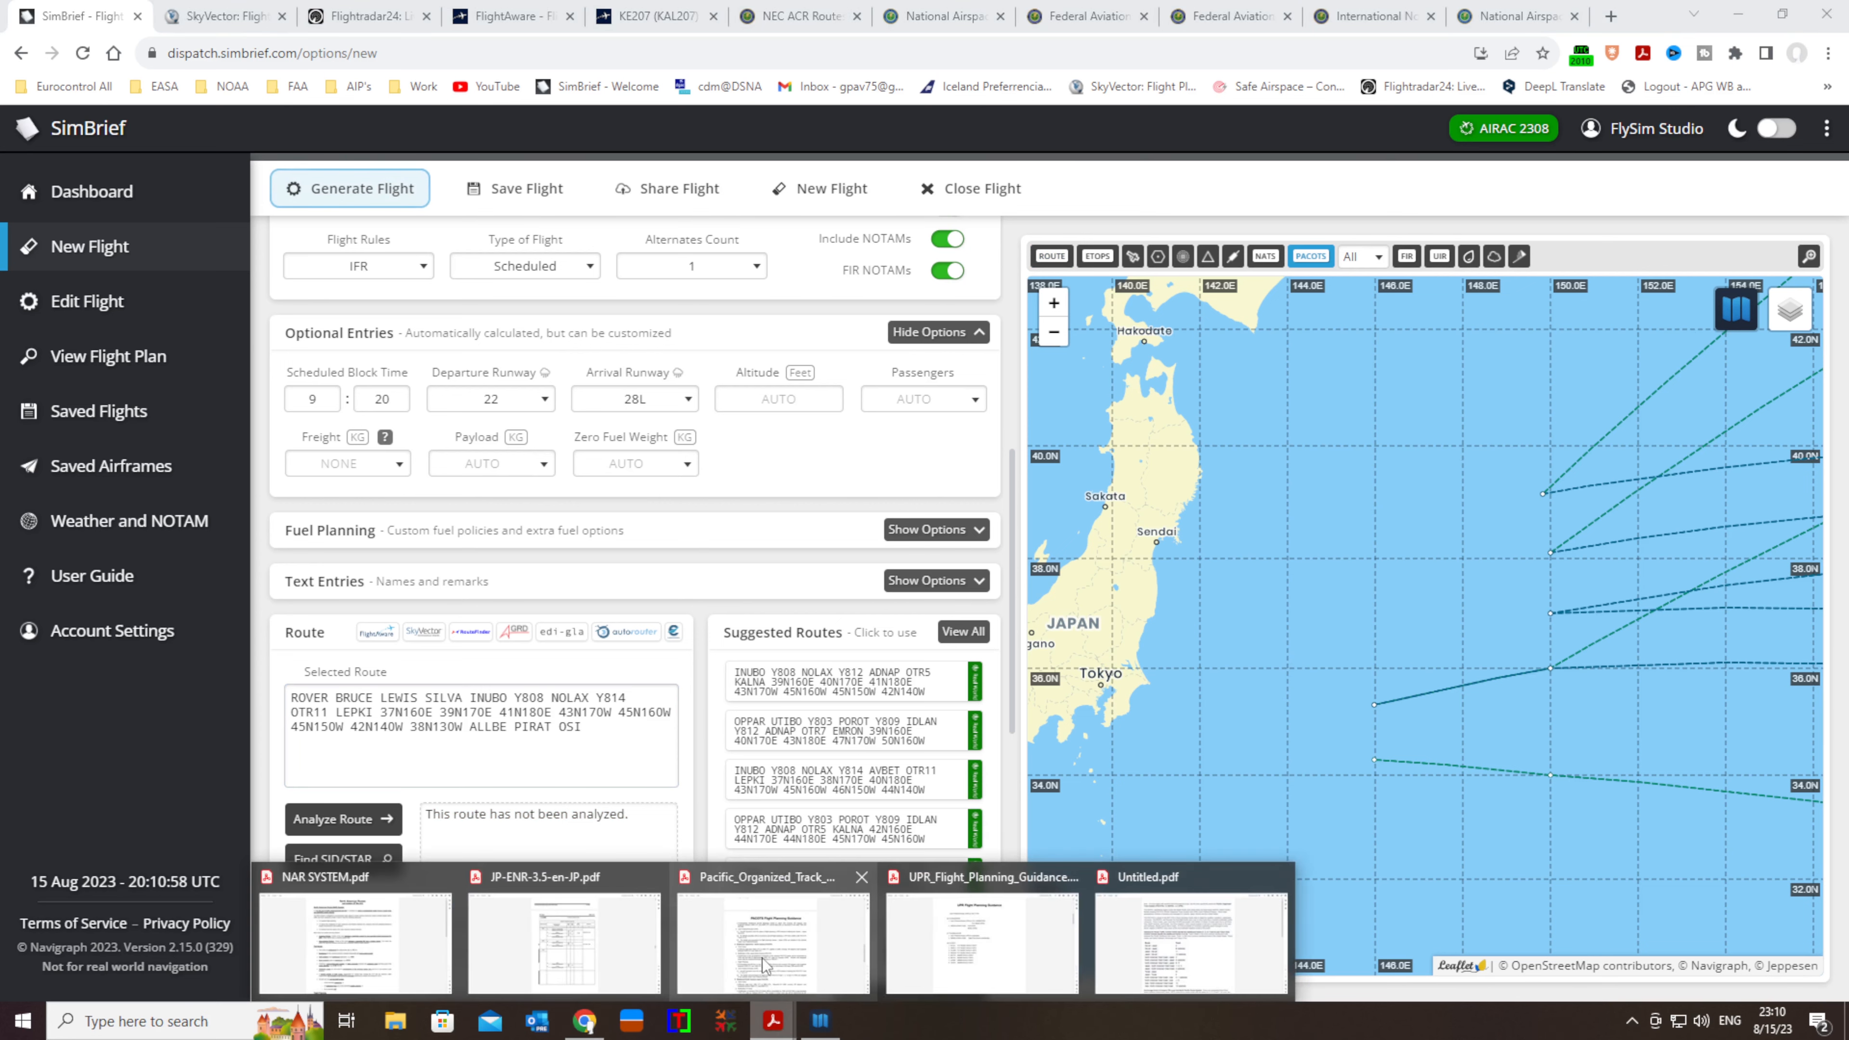
{"action": "left_click", "coordinate": [982, 961]}
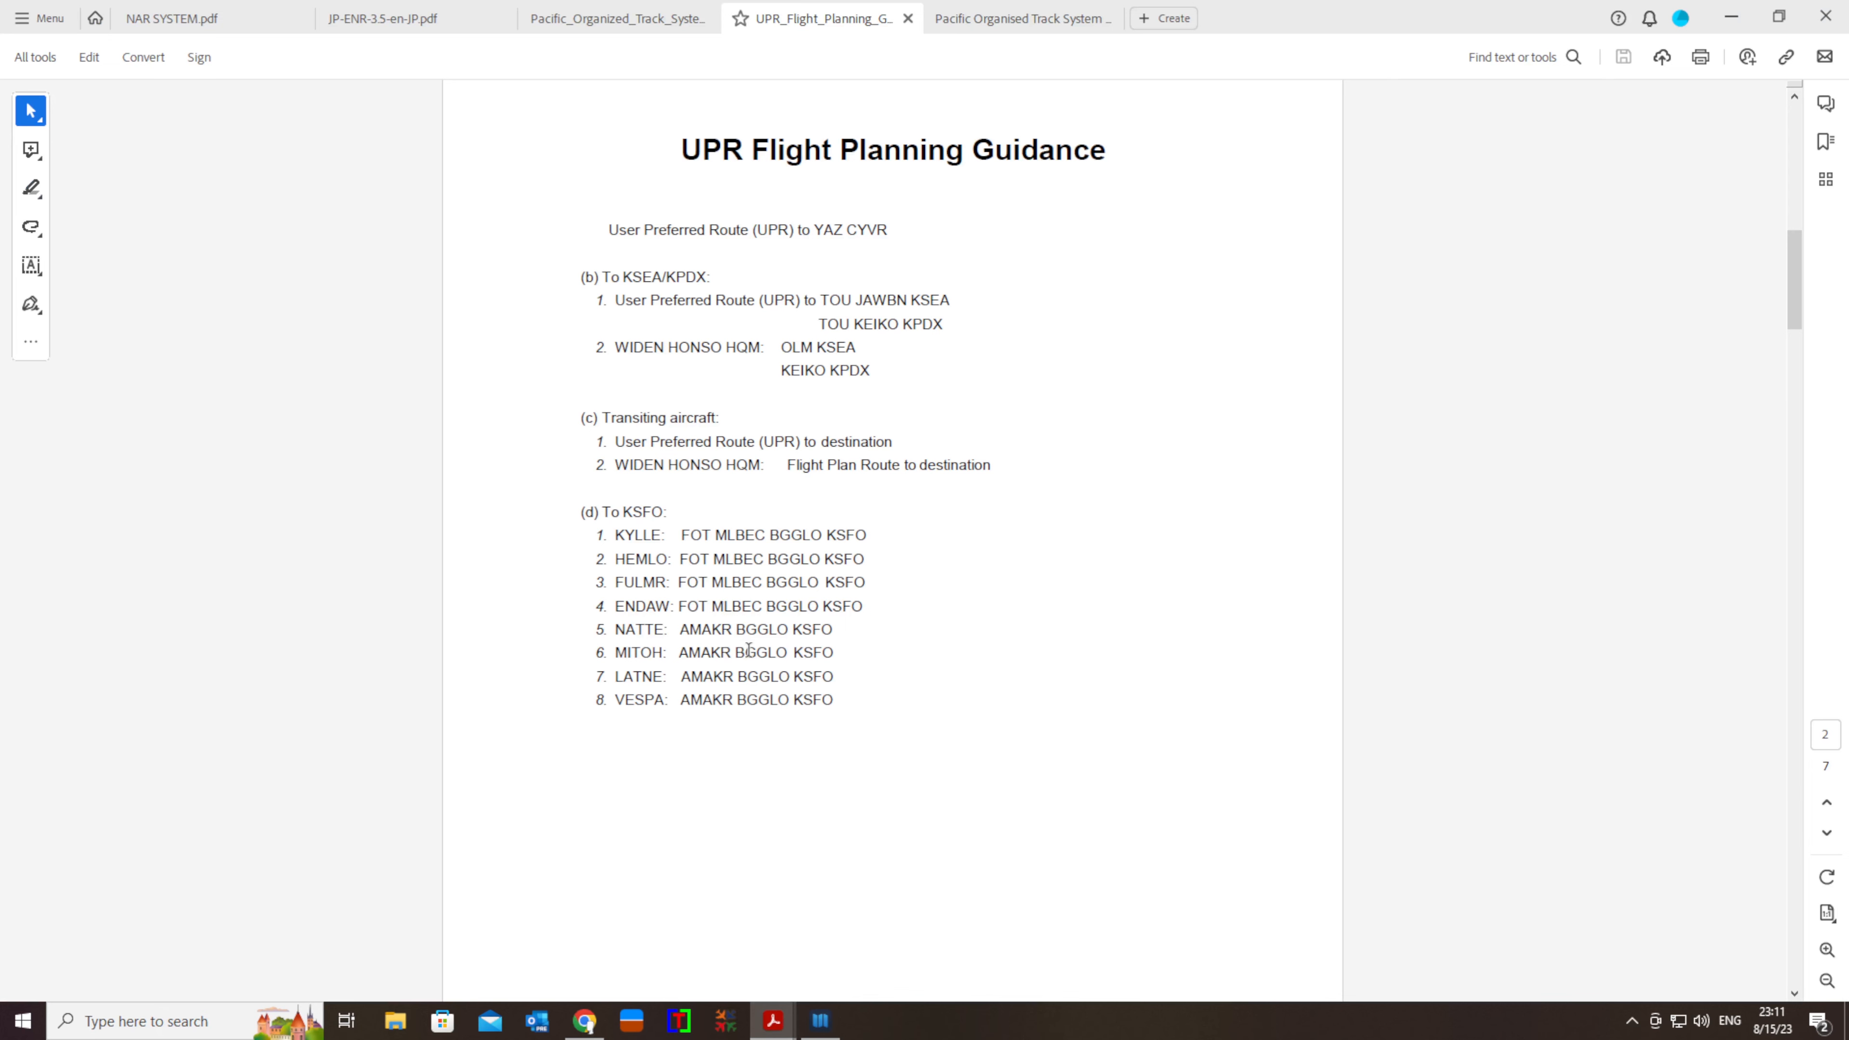
{"action": "scroll", "coordinate": [791, 614], "scroll_direction": "up", "scroll_amount": 10}
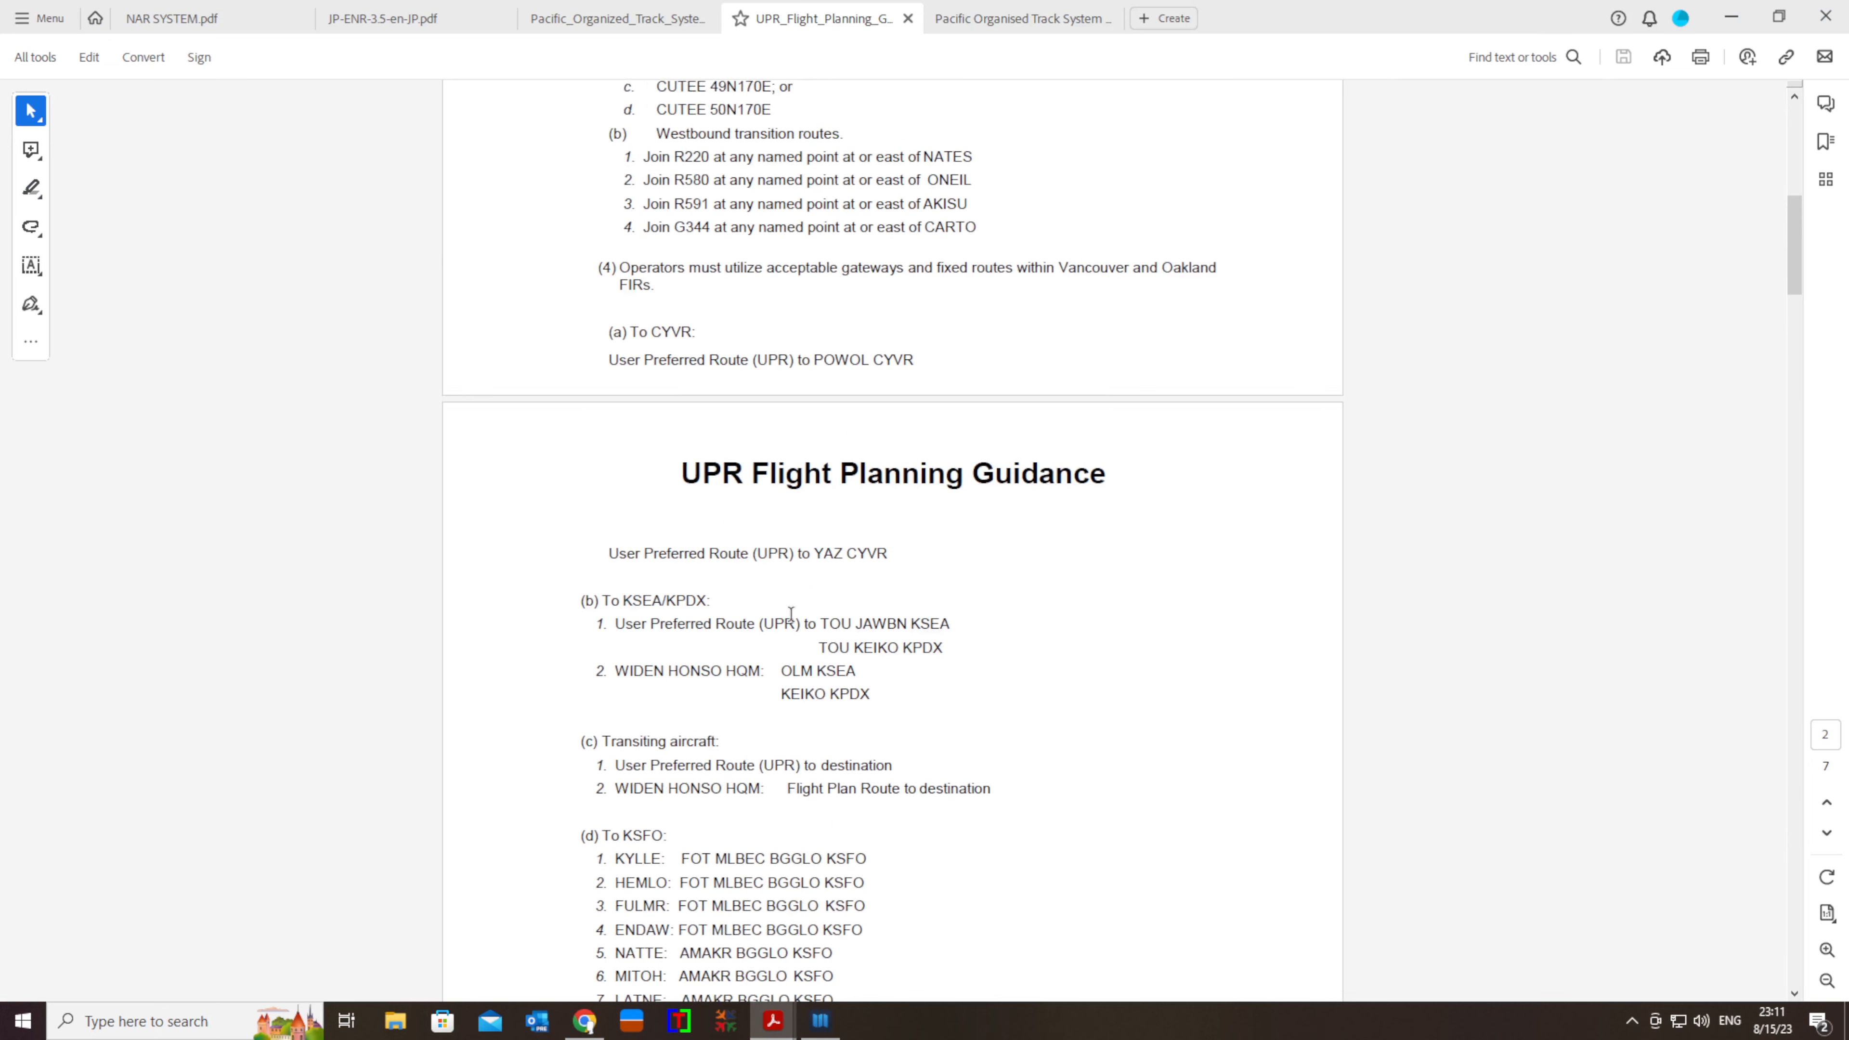
{"action": "scroll", "coordinate": [792, 614], "scroll_direction": "up", "scroll_amount": 3}
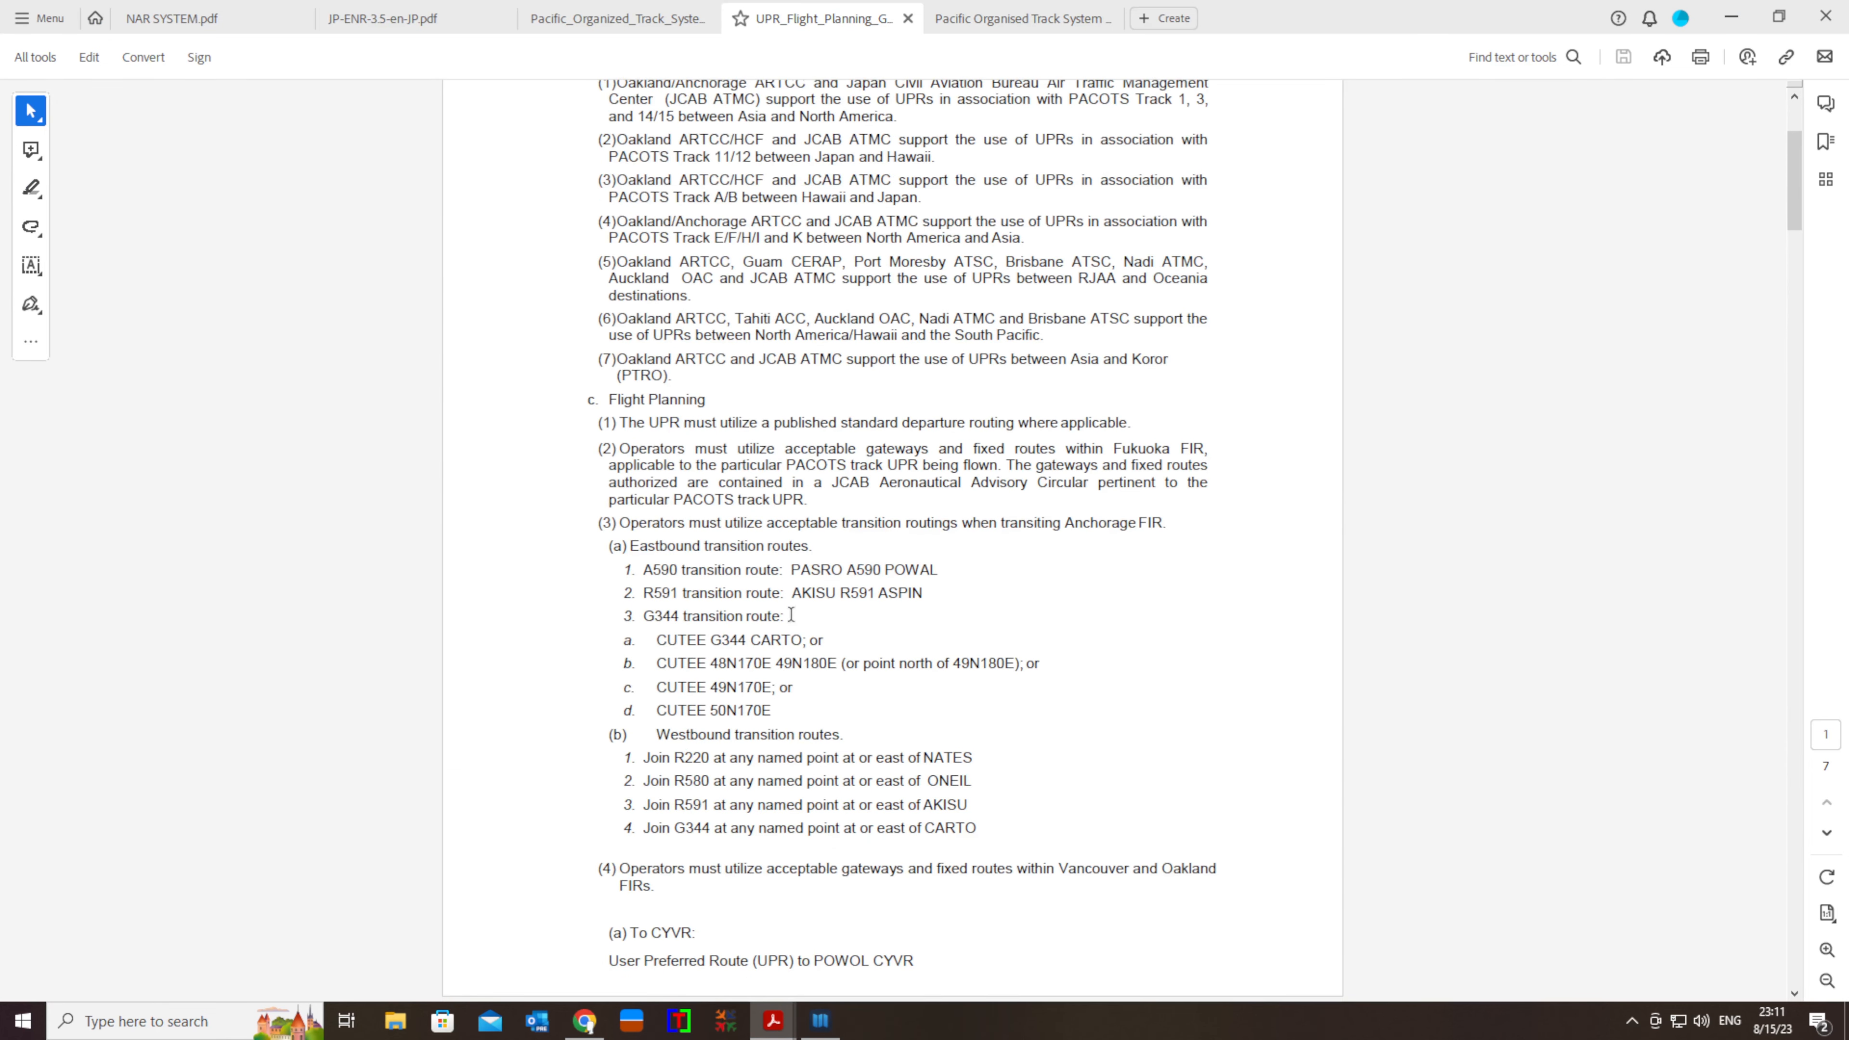
{"action": "left_click", "coordinate": [360, 20]}
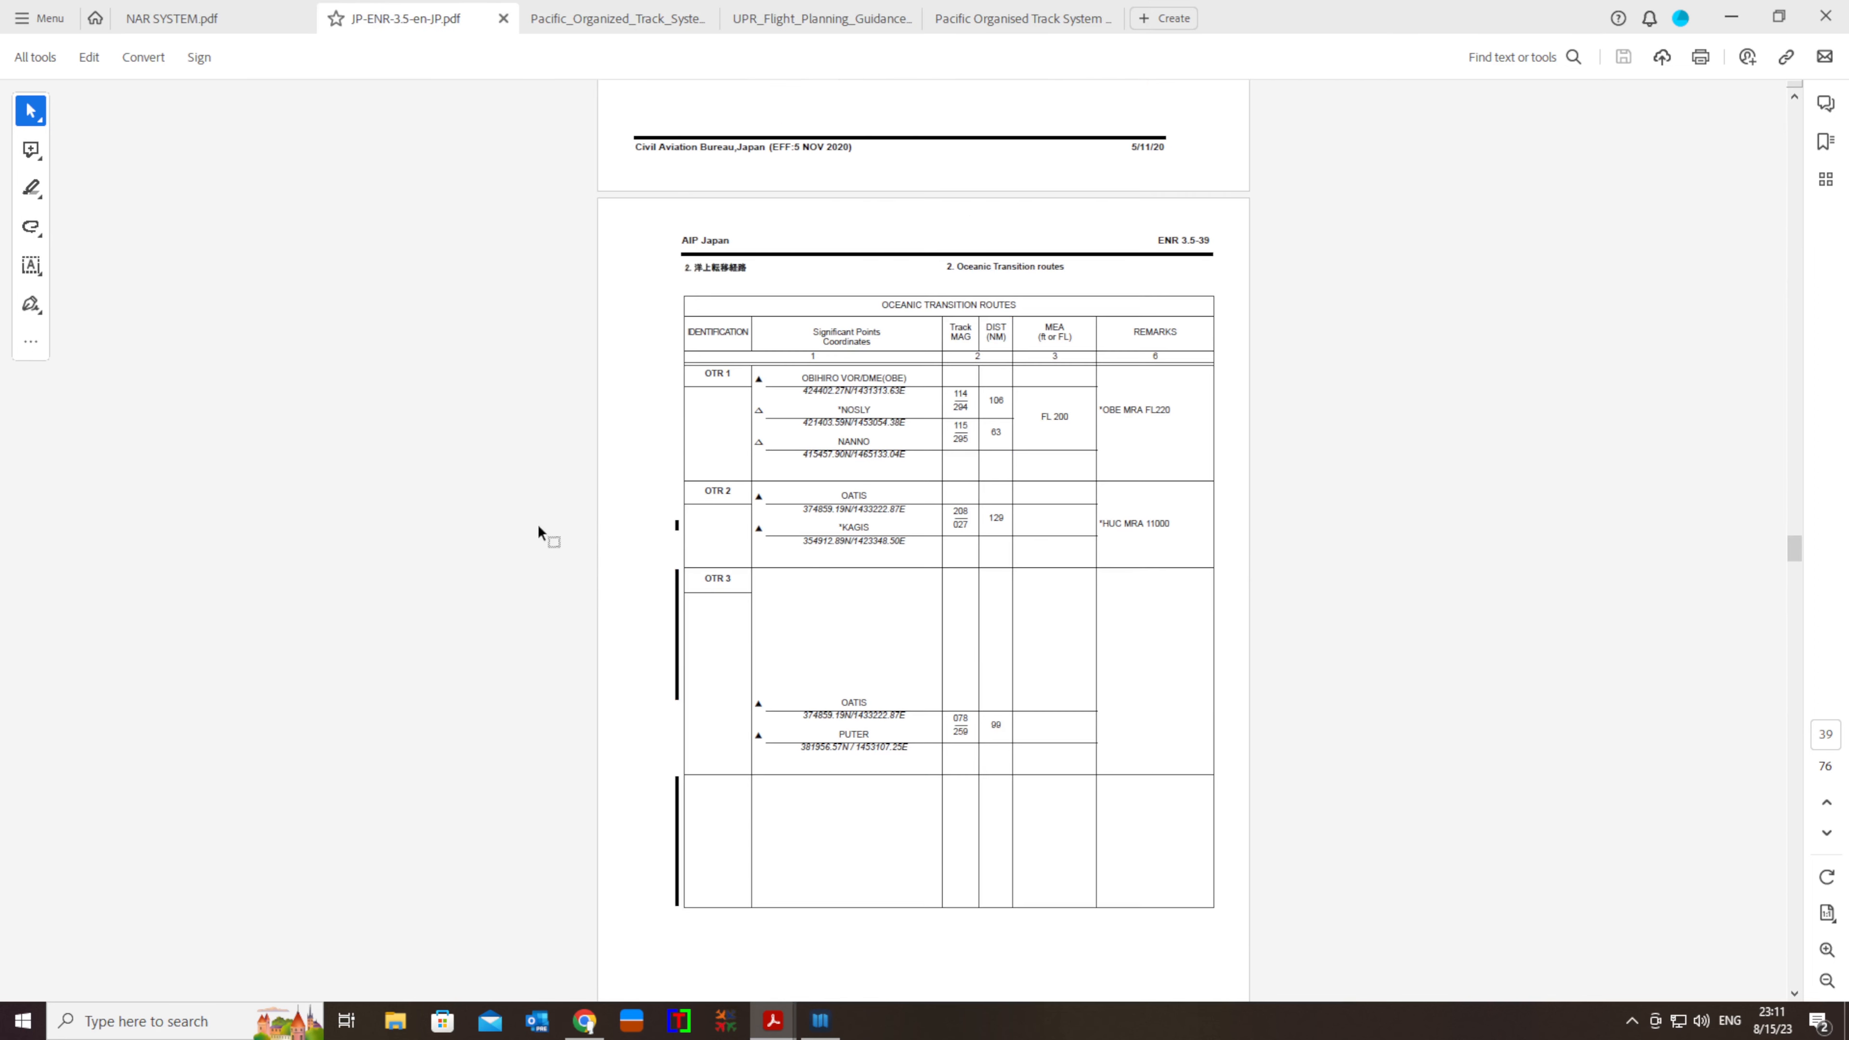
{"action": "scroll", "coordinate": [783, 519], "scroll_direction": "down", "scroll_amount": 17}
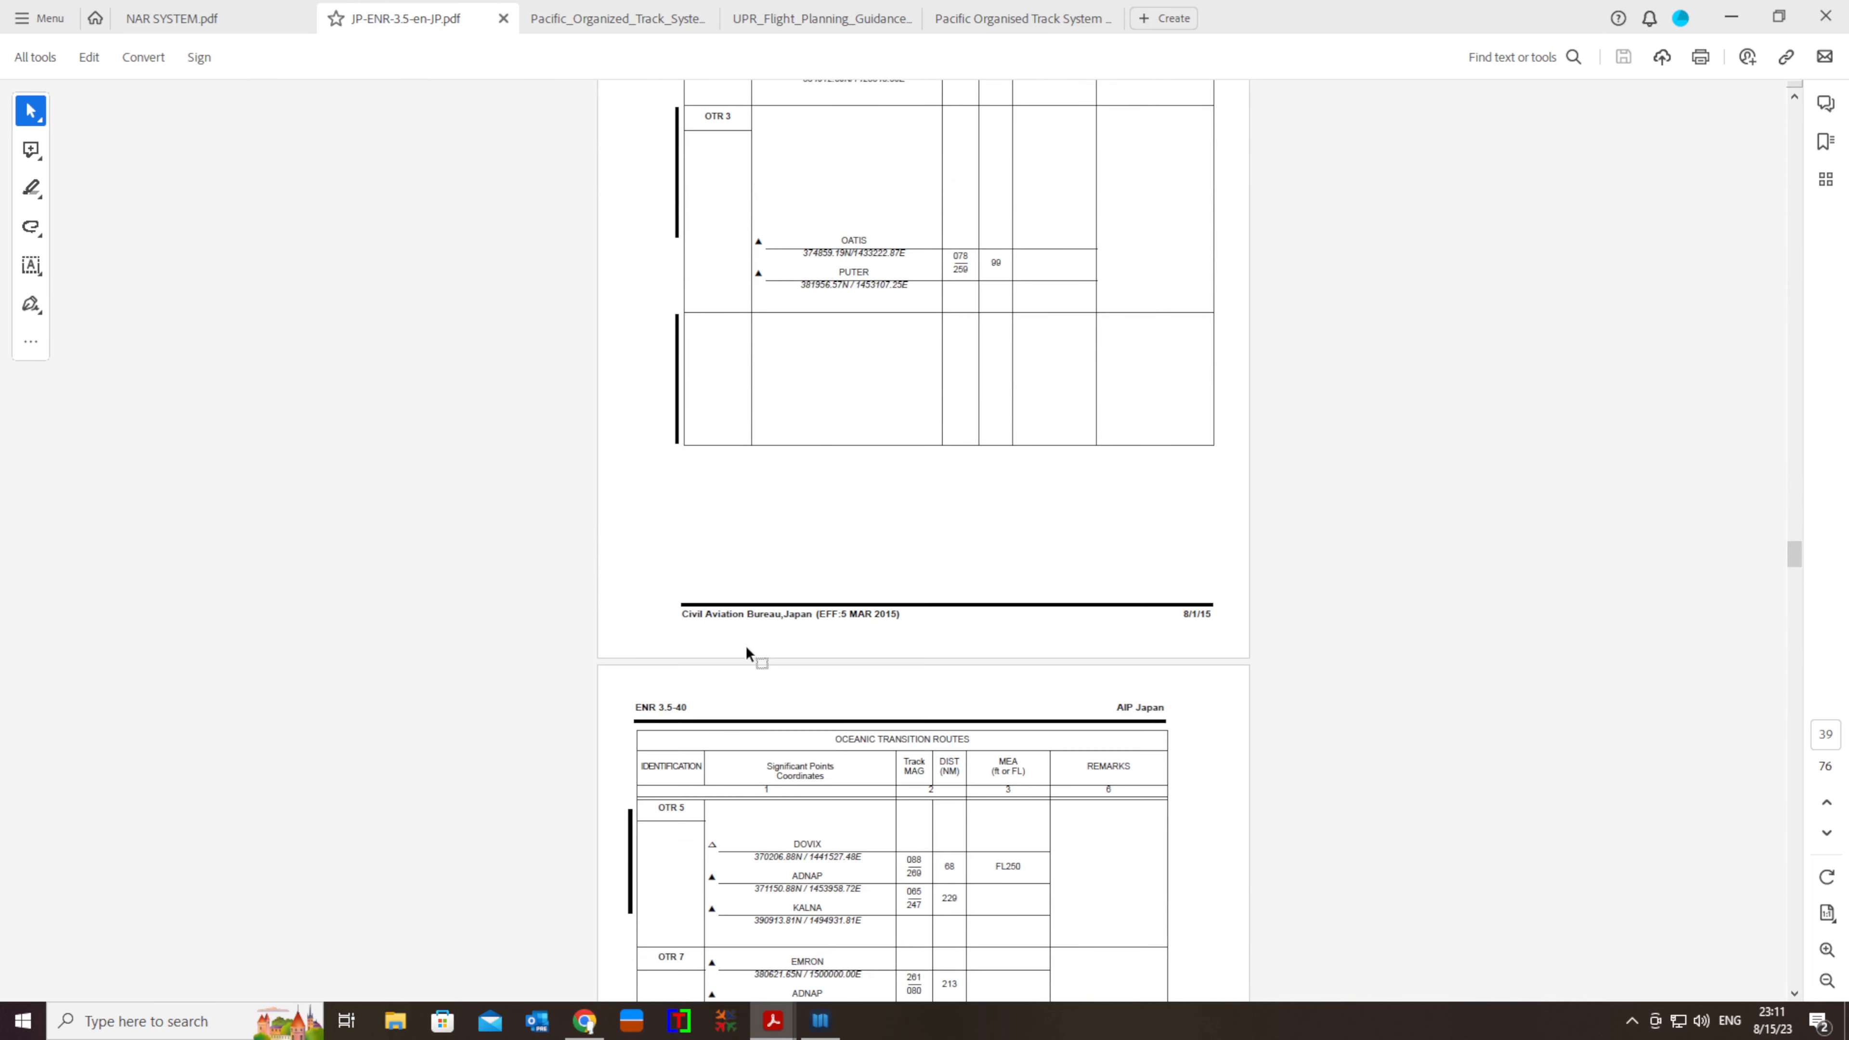
{"action": "scroll", "coordinate": [751, 650], "scroll_direction": "down", "scroll_amount": 6}
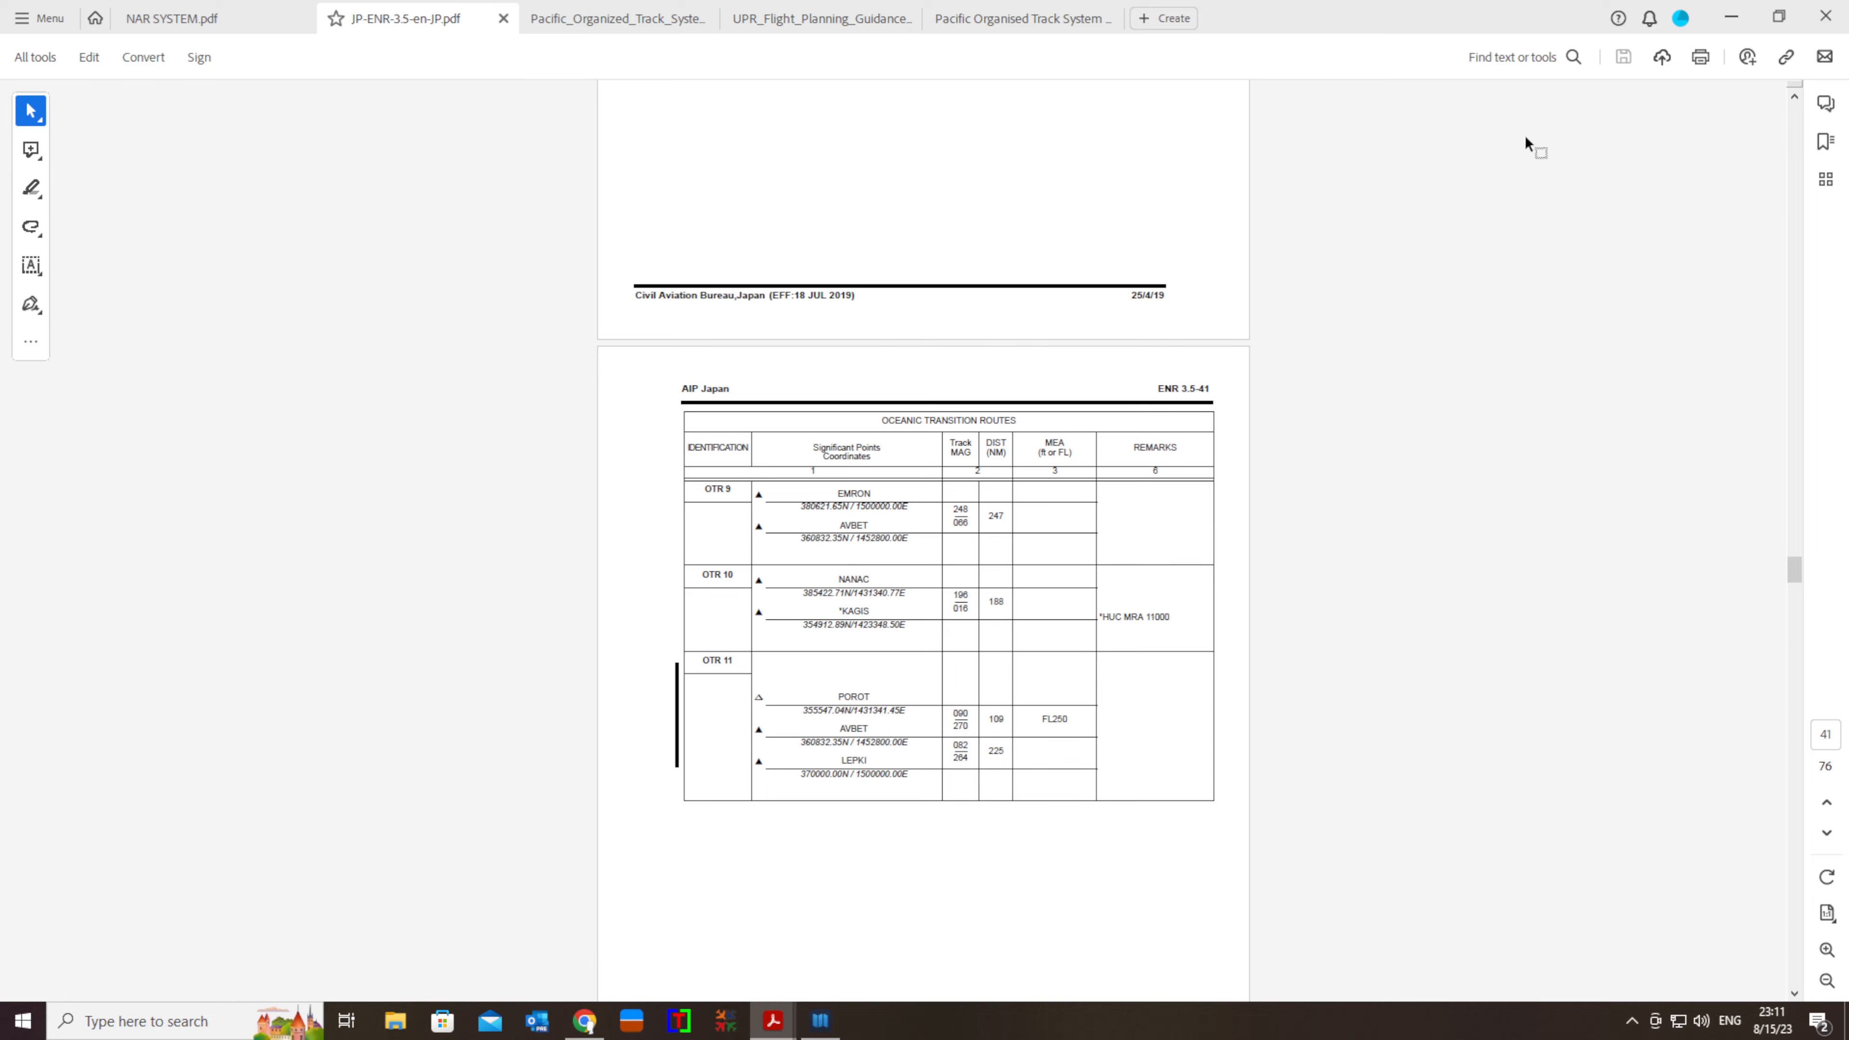
Return to SimBrief, insert AVBET between Y814 and OTR11 in the selected route, and analyze the route
{"action": "left_click", "coordinate": [1733, 16]}
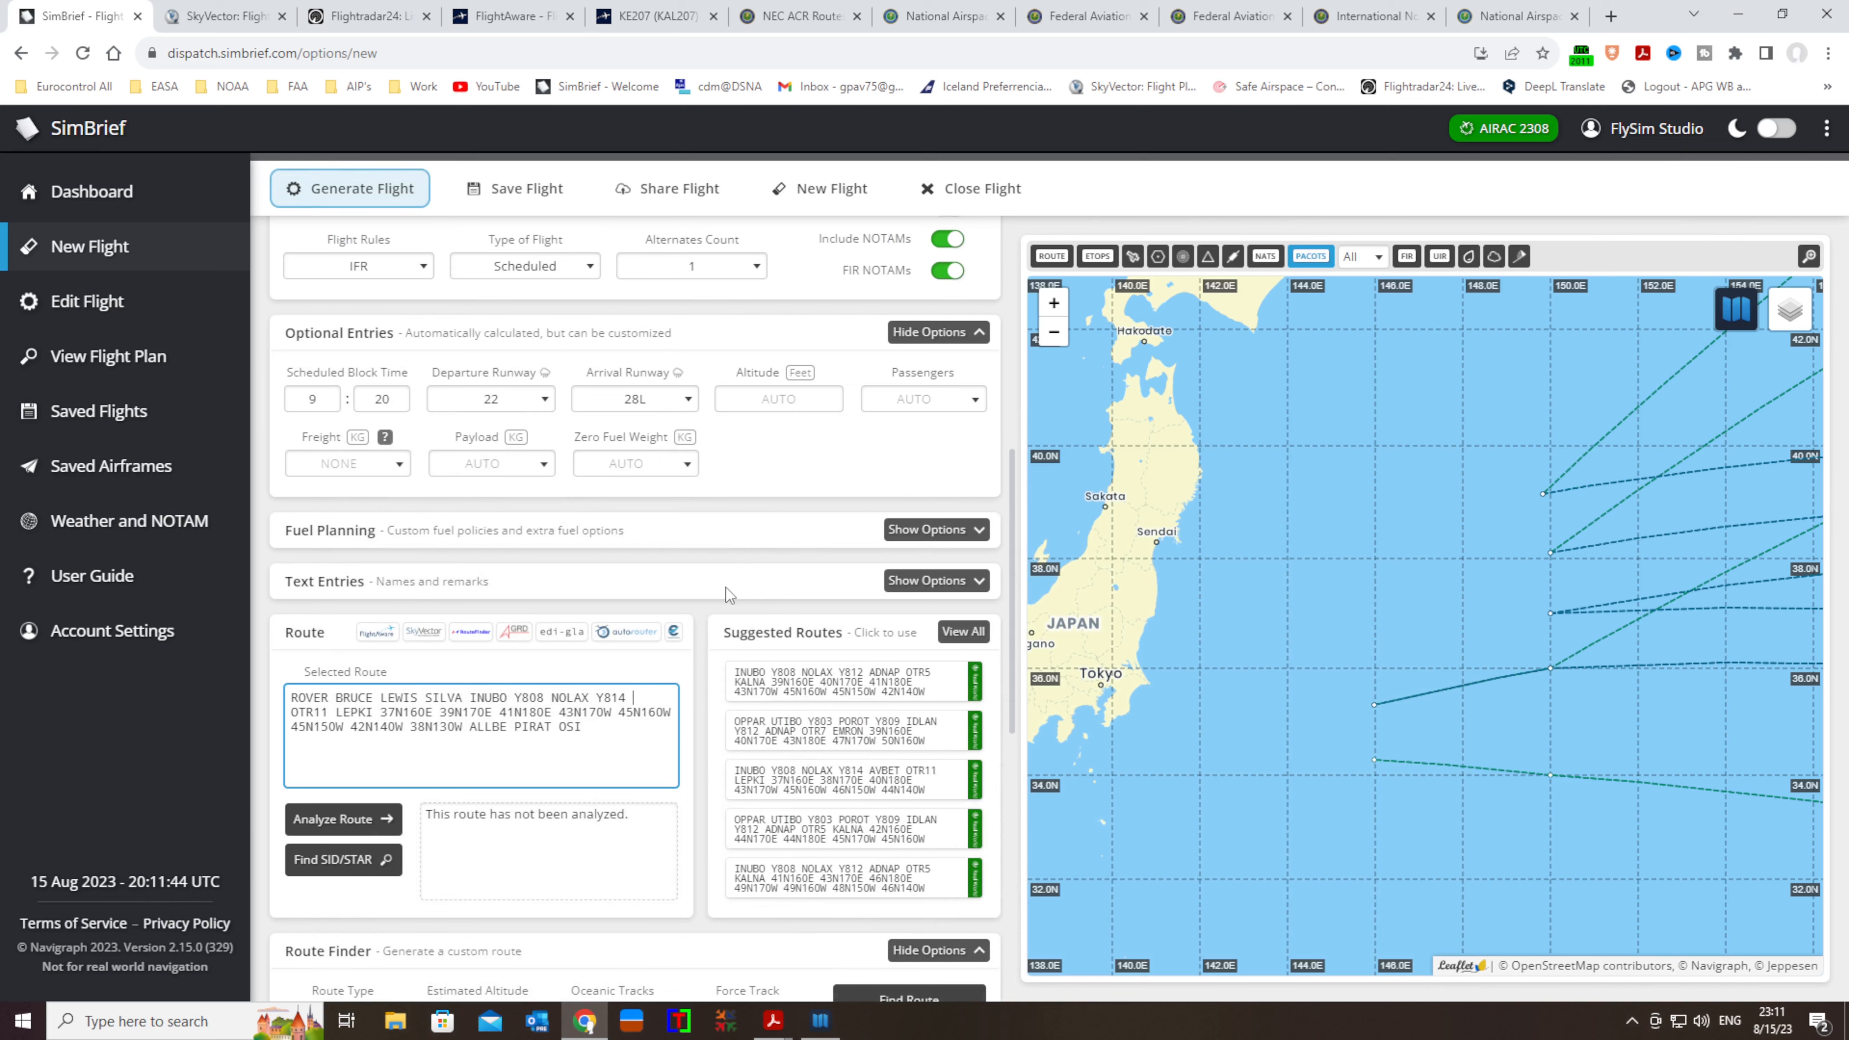
{"action": "type", "text": "AVBET"}
{"action": "left_click", "coordinate": [344, 817]}
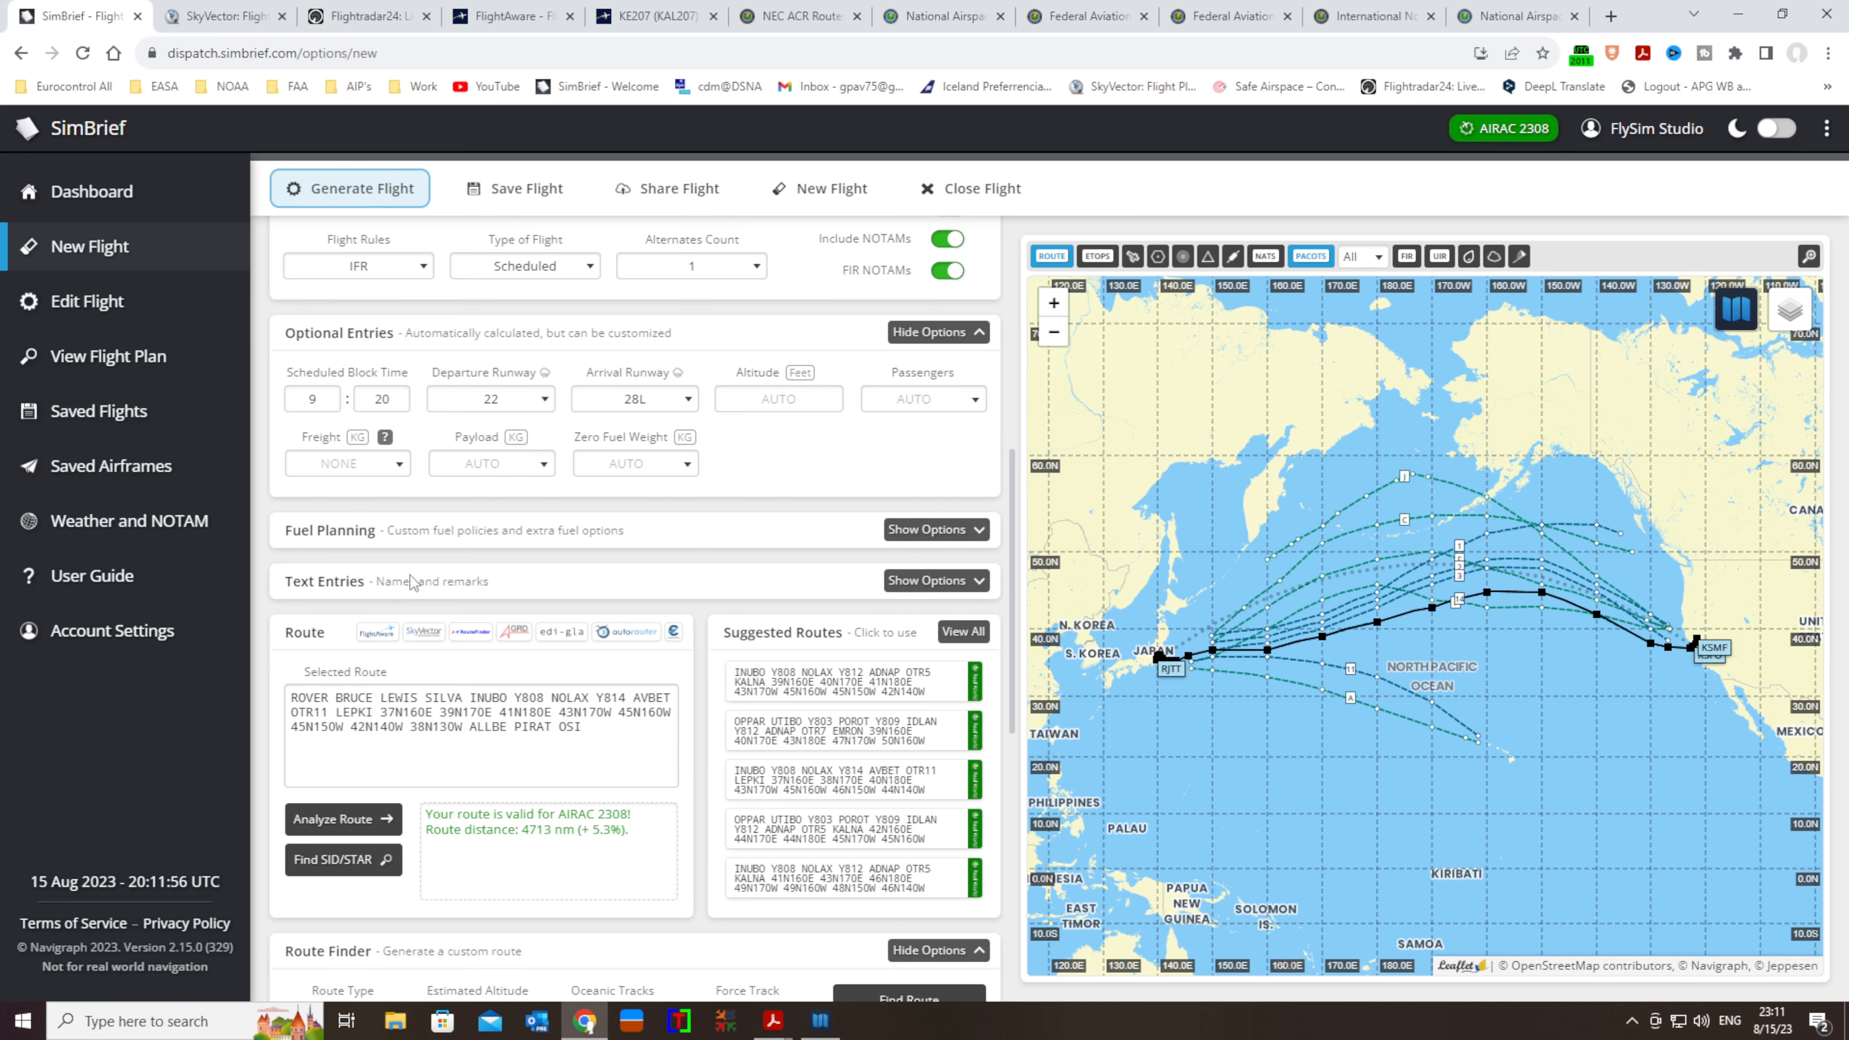
Validate the 180-minute ETOPS scenario, then reset its airports and auto-calculate suitable ones for the current route
{"action": "scroll", "coordinate": [430, 705], "scroll_direction": "down", "scroll_amount": 8}
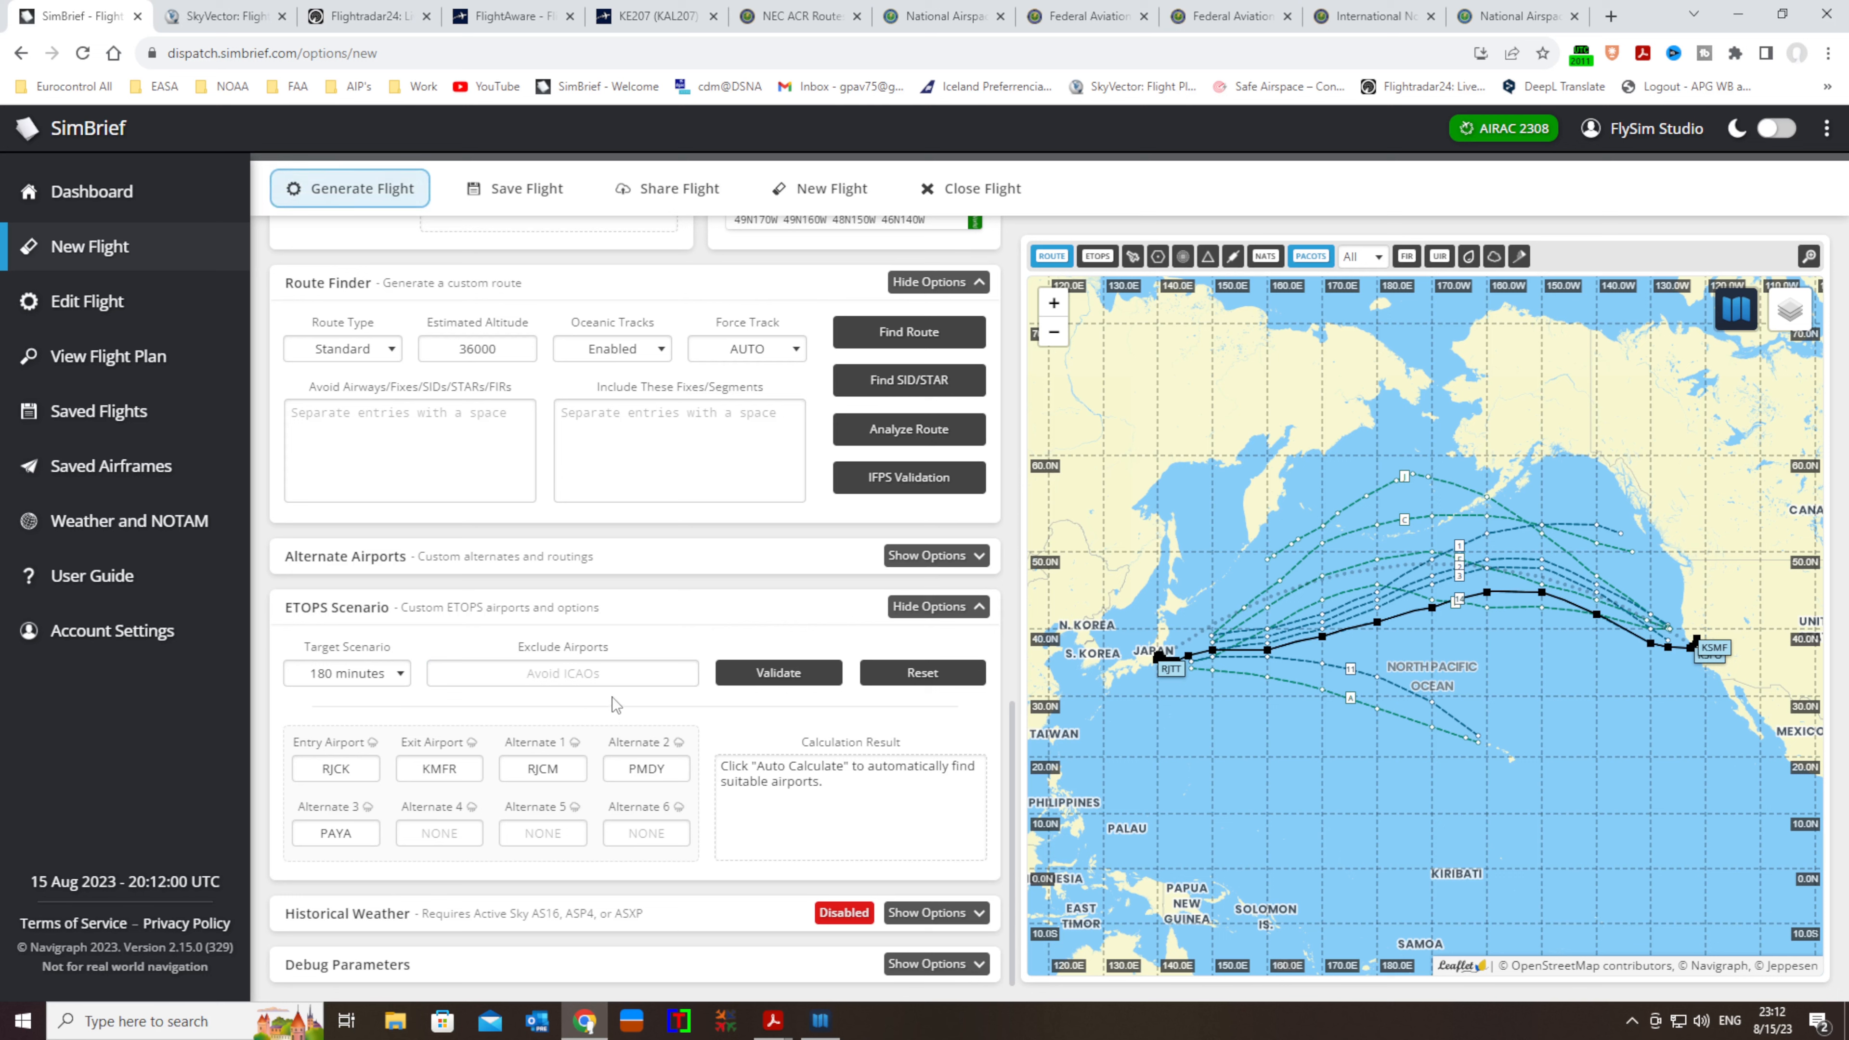
{"action": "left_click", "coordinate": [779, 677]}
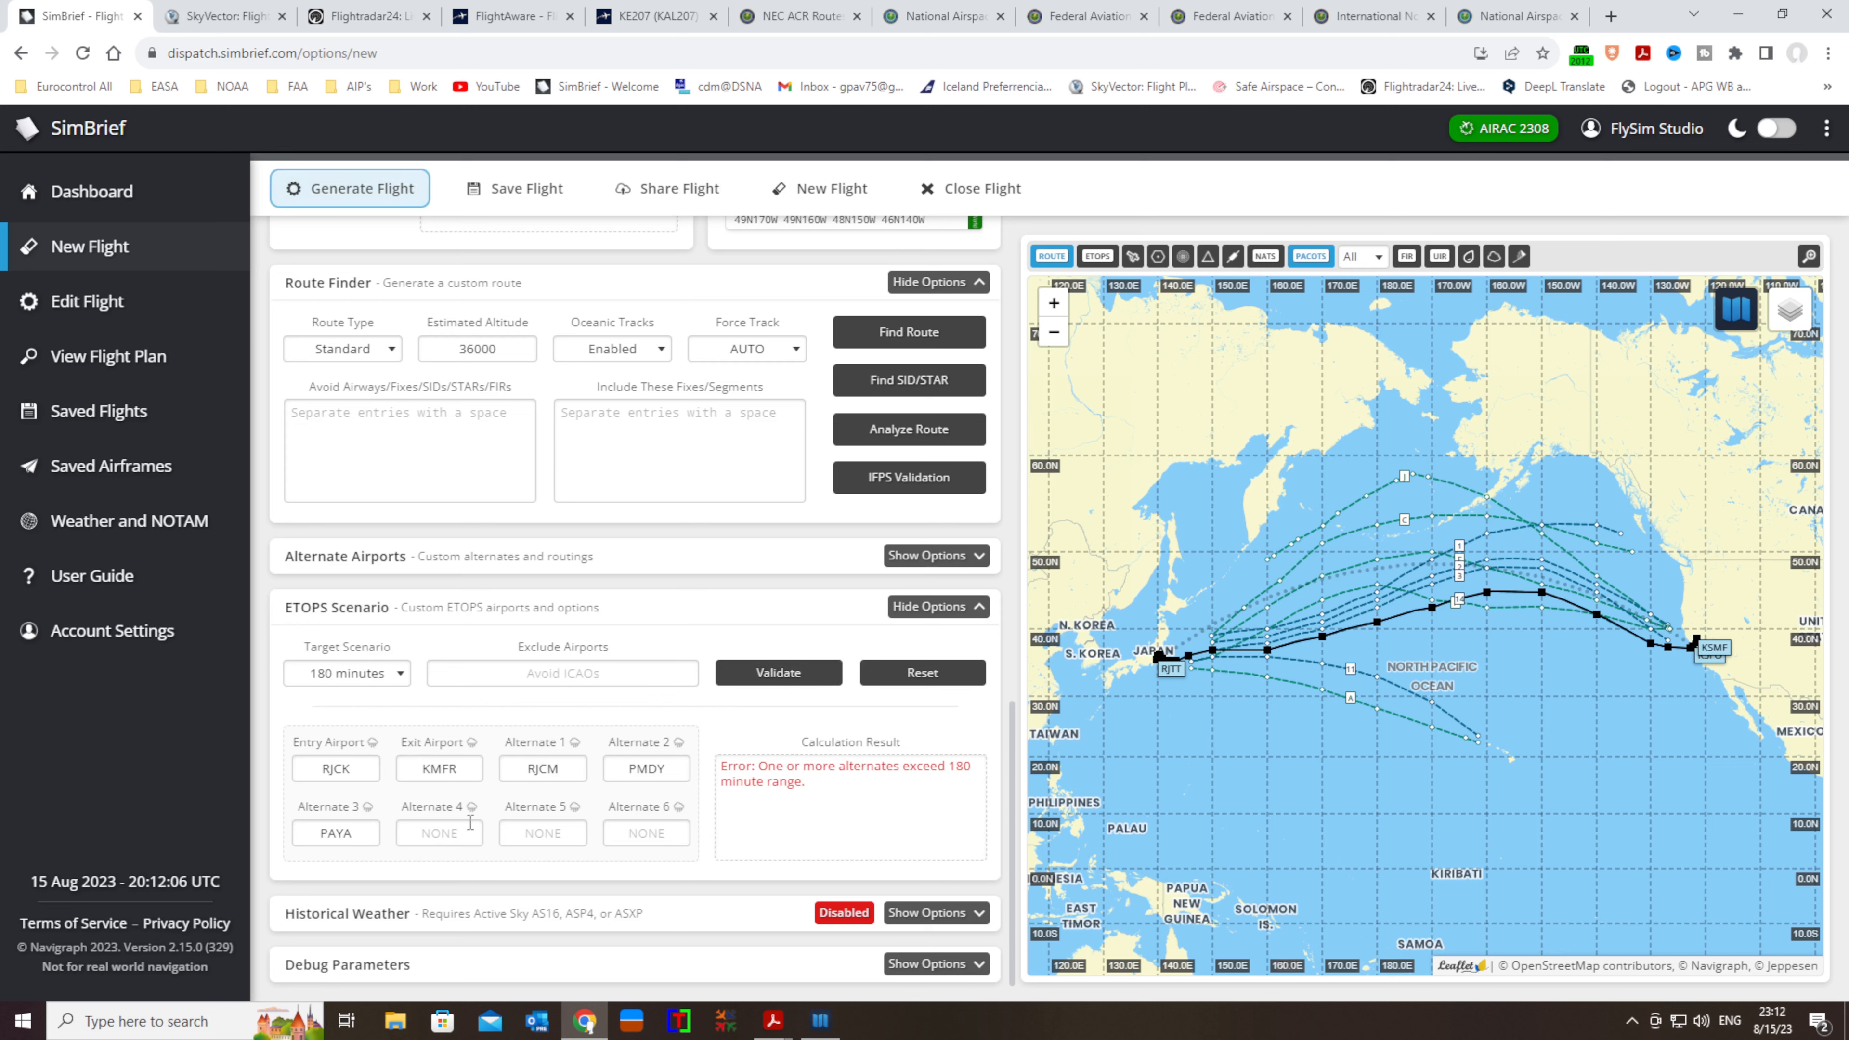
{"action": "left_click", "coordinate": [366, 832]}
{"action": "left_click", "coordinate": [922, 673]}
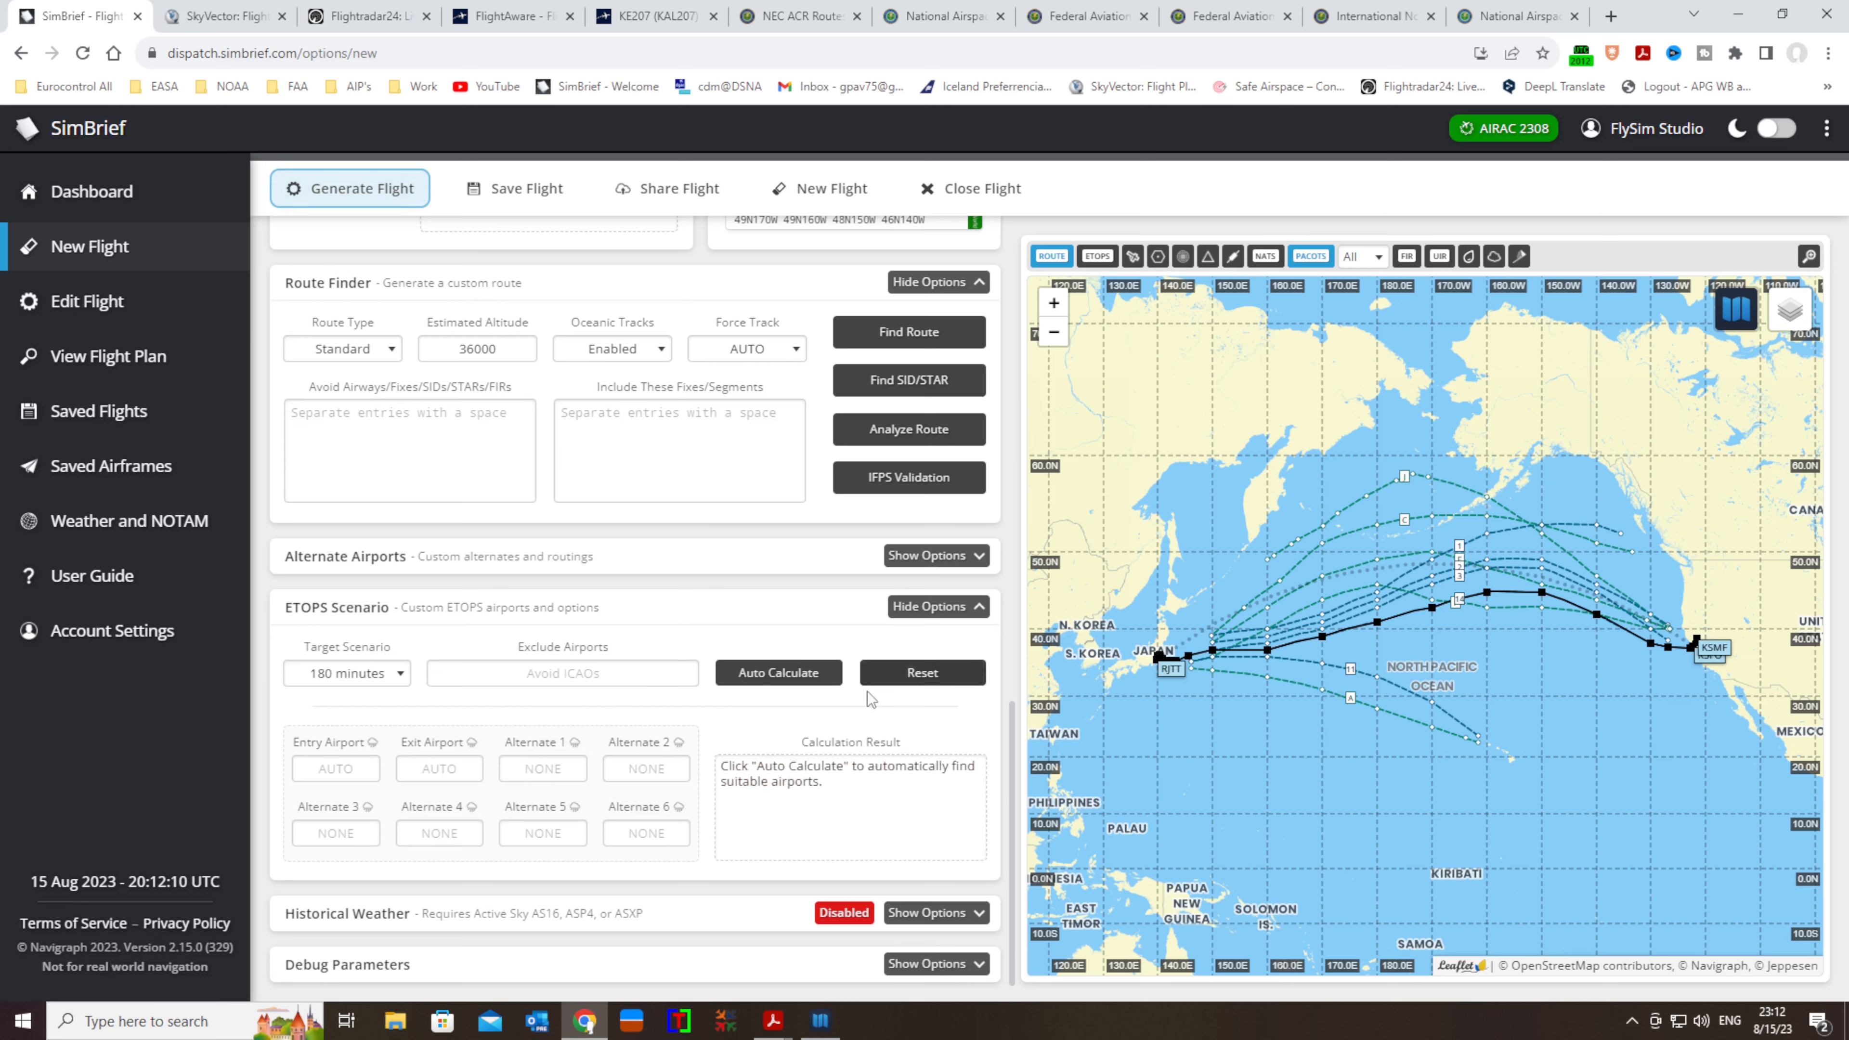
{"action": "left_click", "coordinate": [778, 675]}
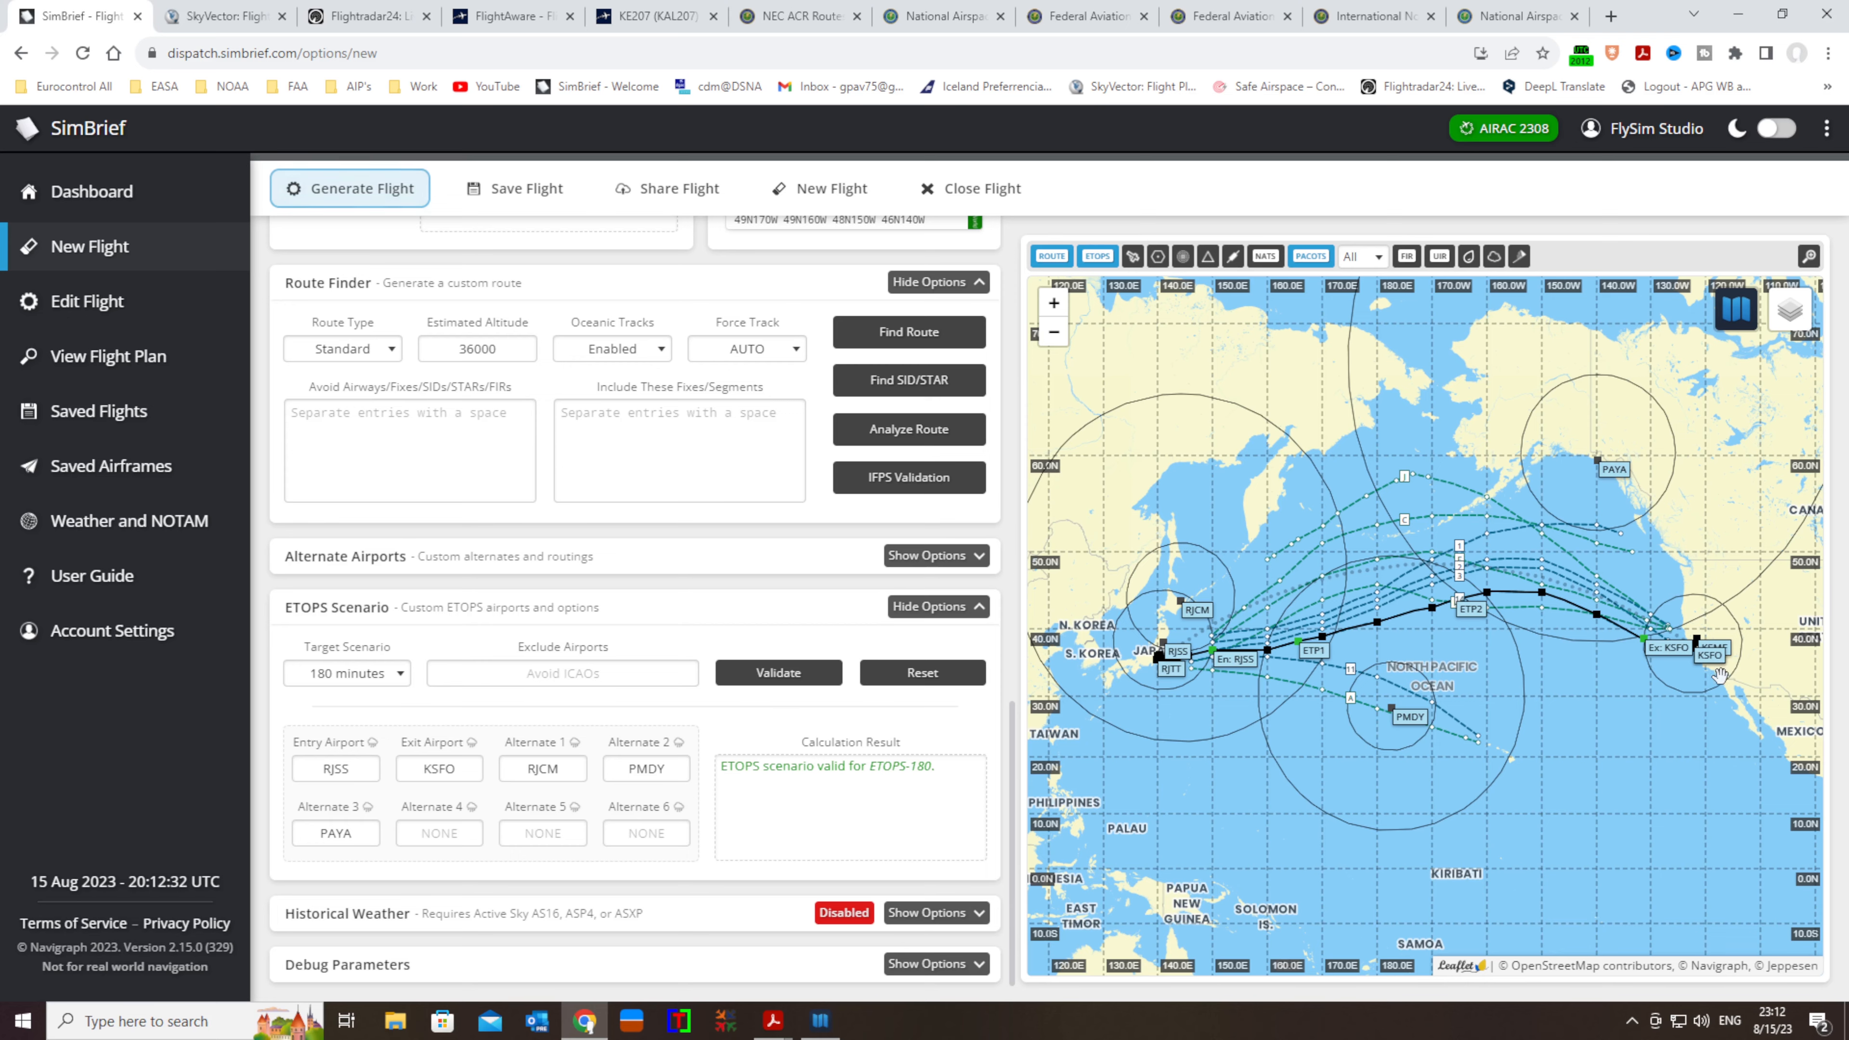
Examine the ETOPS entry, exit and equal-time points and the alternate range circles along the route on the map
{"action": "scroll", "coordinate": [1719, 671], "scroll_direction": "up", "scroll_amount": 3}
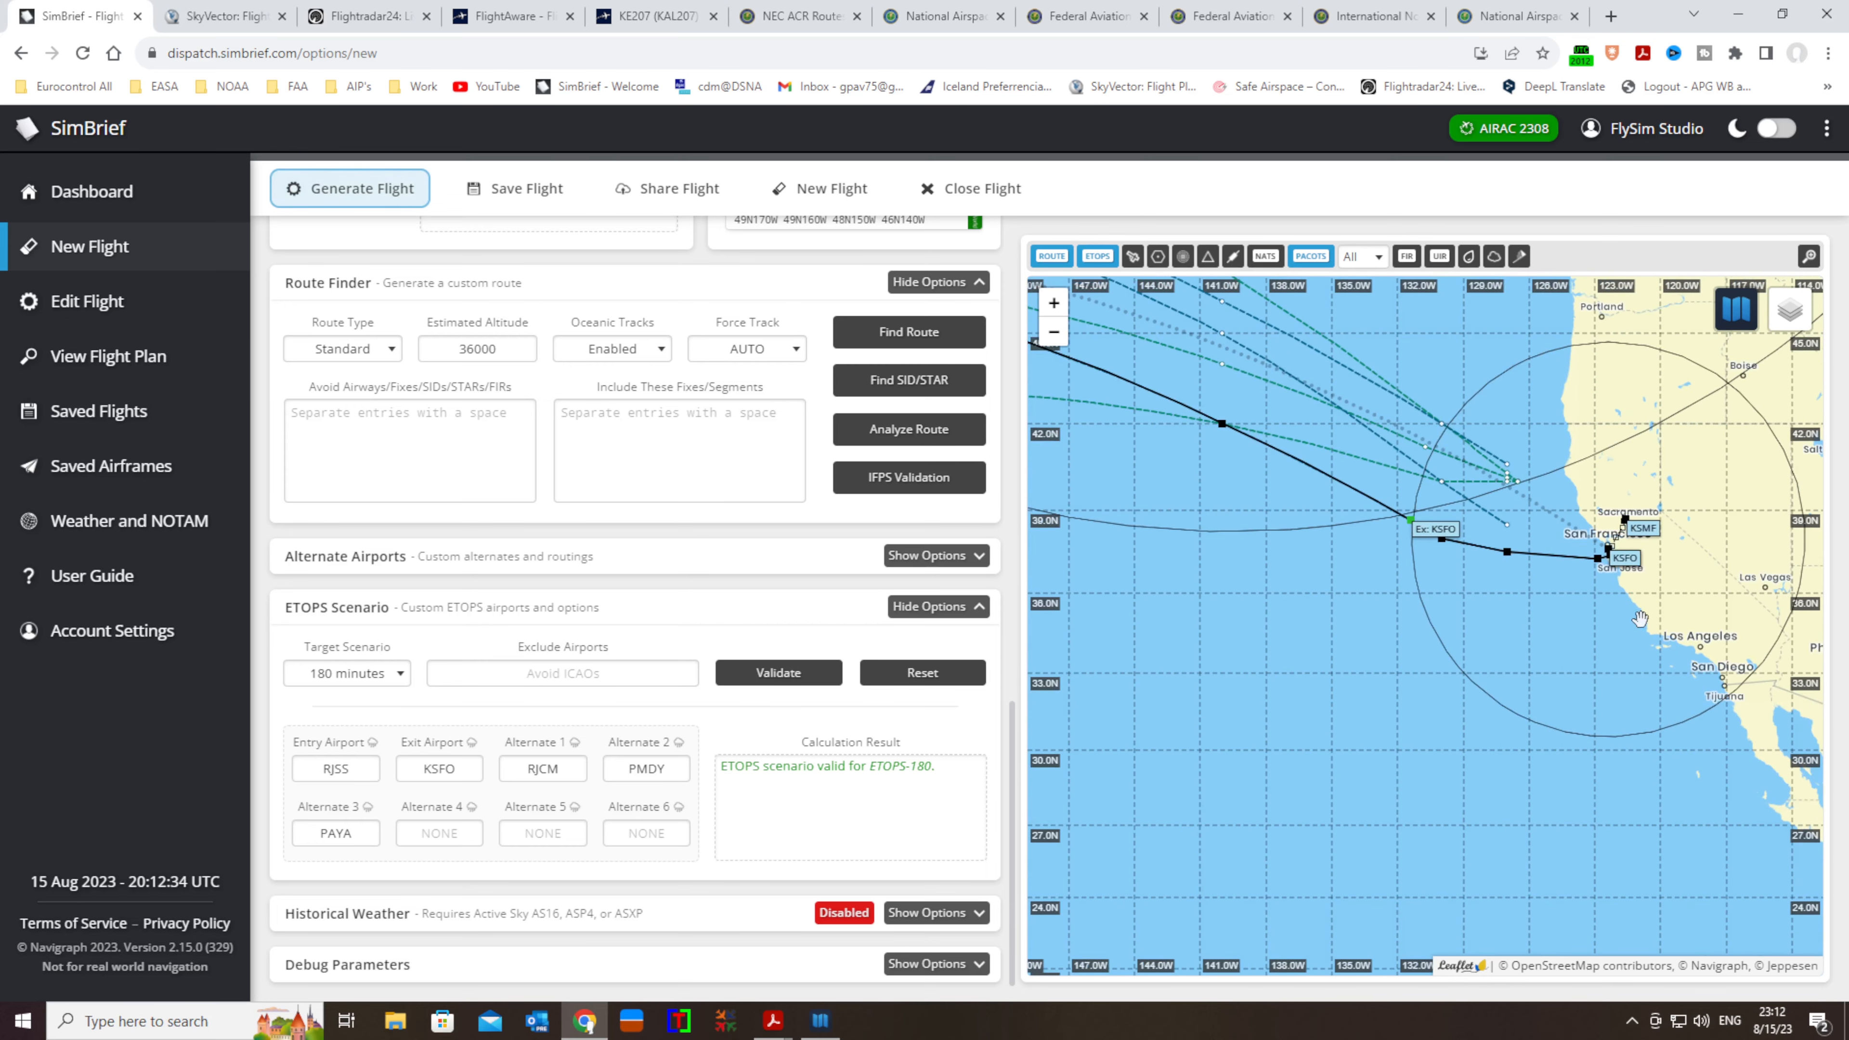
{"action": "scroll", "coordinate": [1697, 647], "scroll_direction": "down", "scroll_amount": 2}
{"action": "scroll", "coordinate": [1698, 645], "scroll_direction": "down", "scroll_amount": 2}
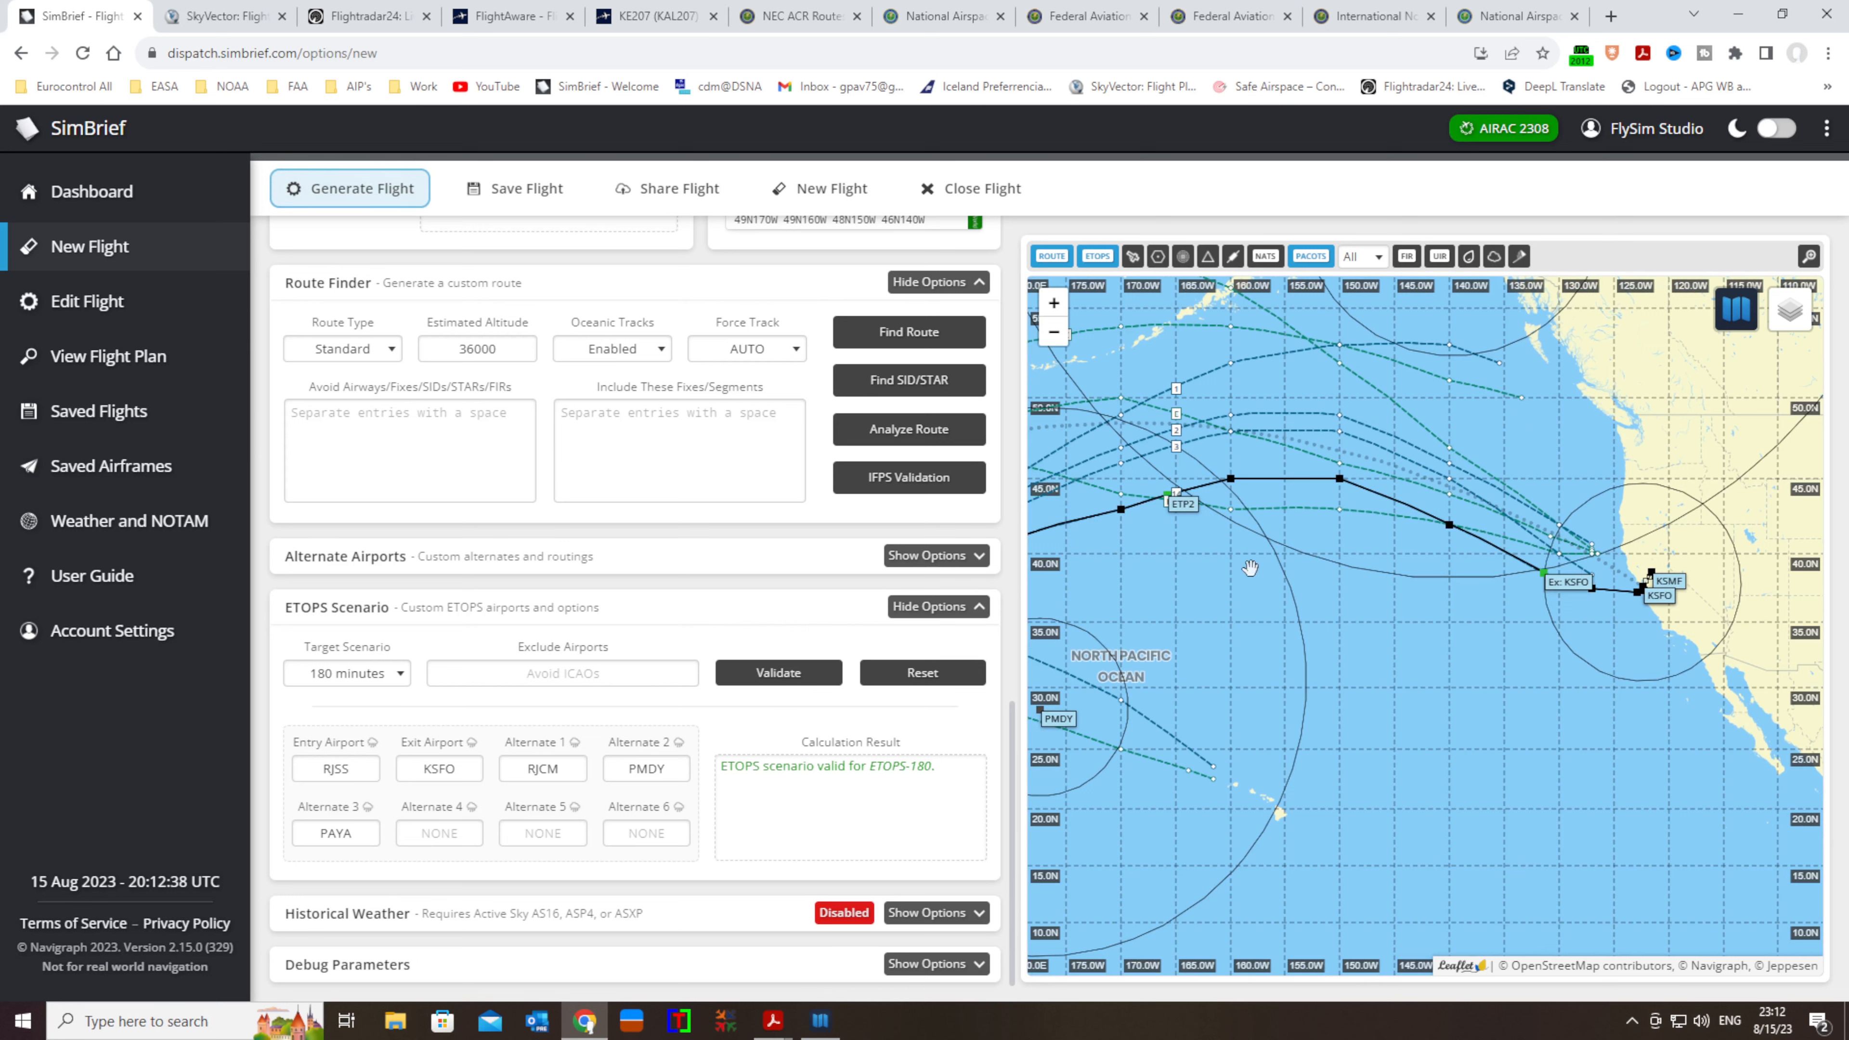
{"action": "scroll", "coordinate": [1729, 641], "scroll_direction": "down", "scroll_amount": 1}
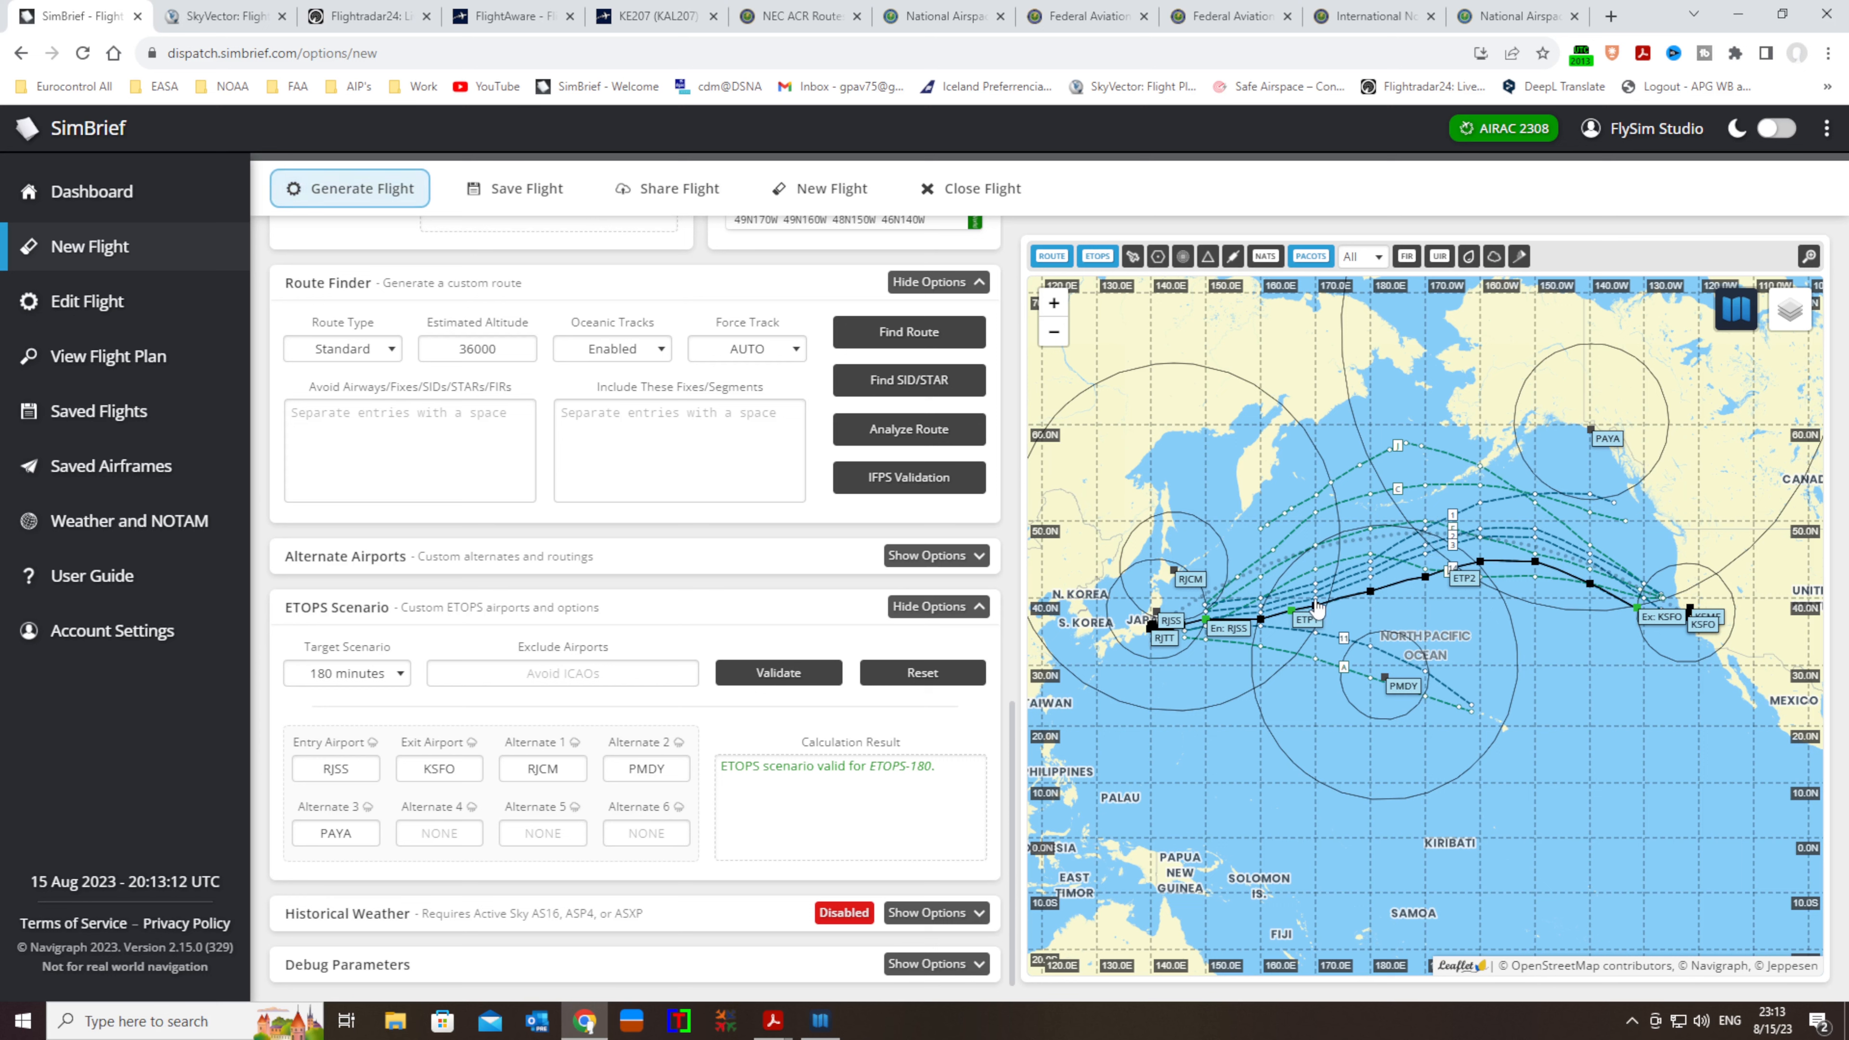
{"action": "mouse_move", "coordinate": [1316, 602]}
{"action": "scroll", "coordinate": [1659, 625], "scroll_direction": "up", "scroll_amount": 3}
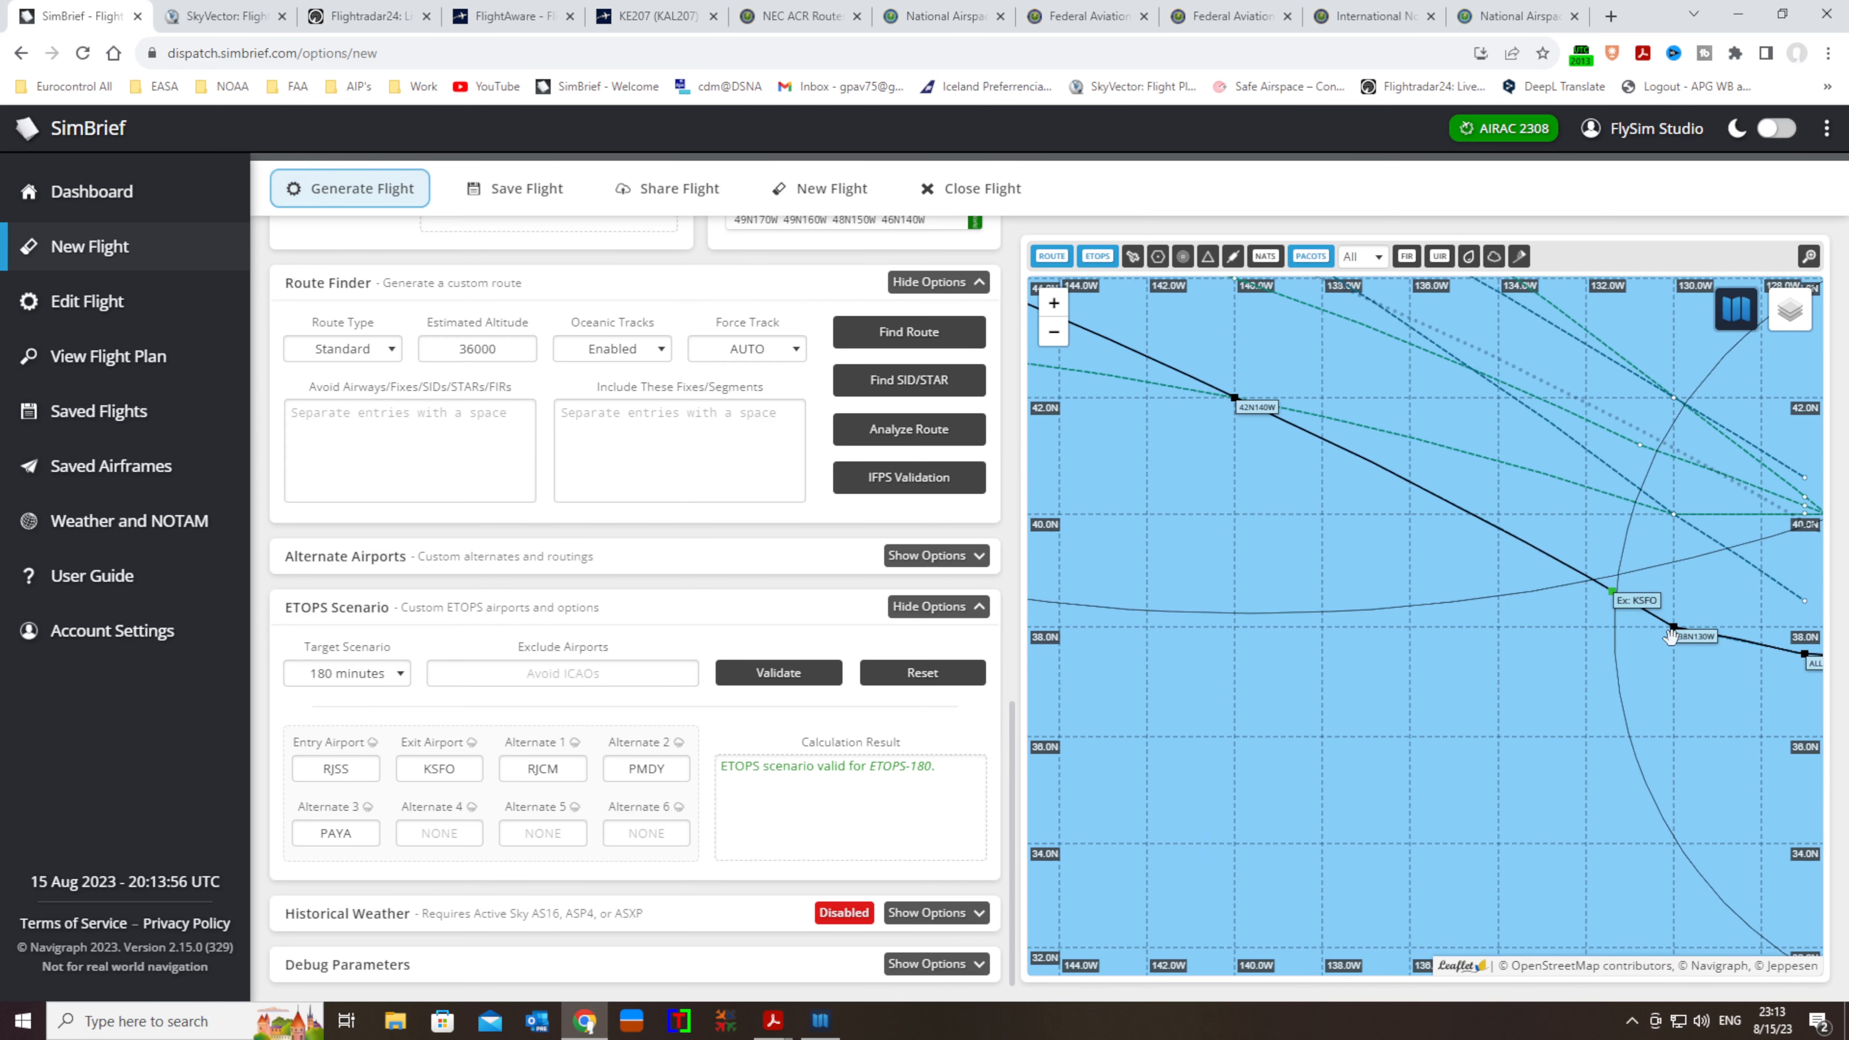
{"action": "scroll", "coordinate": [1300, 618], "scroll_direction": "down", "scroll_amount": 1}
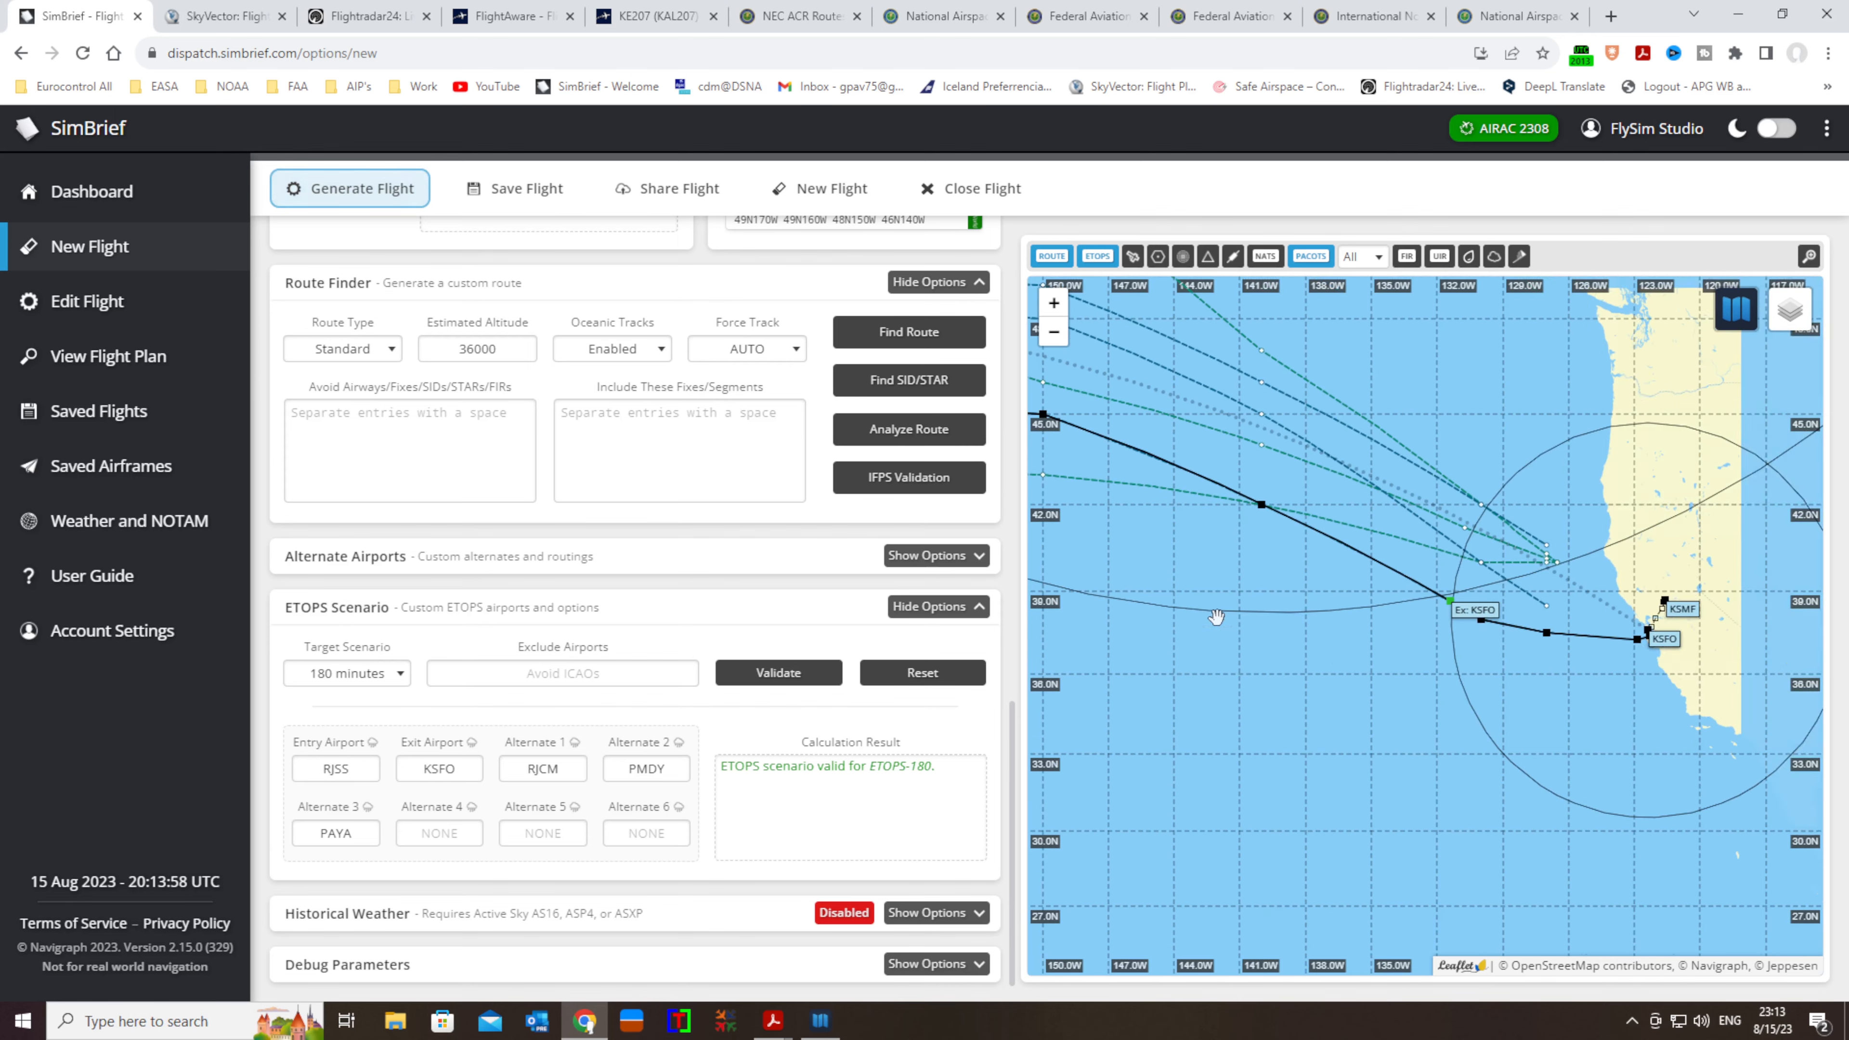
{"action": "left_click_drag", "start_coordinate": [1218, 619], "coordinate": [1592, 652]}
{"action": "scroll", "coordinate": [1523, 638], "scroll_direction": "down", "scroll_amount": 2}
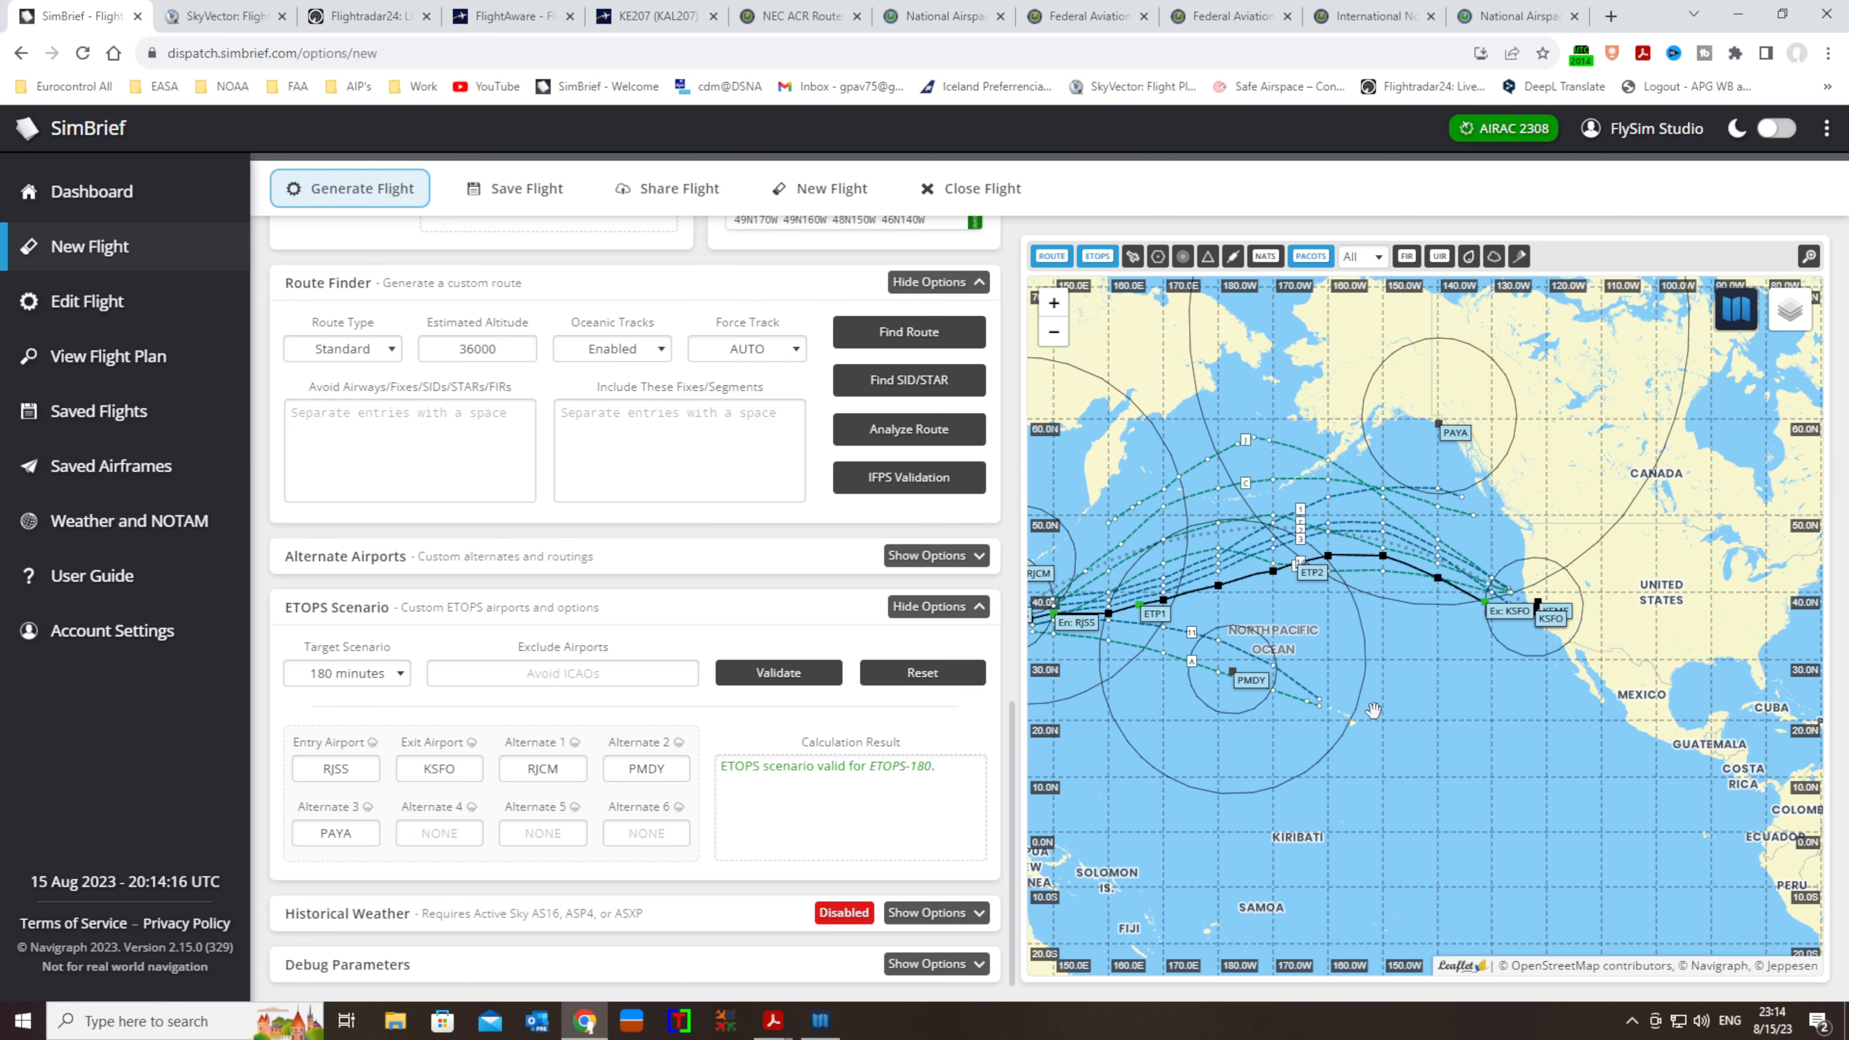
Review the flight's selections, optional entries, selected route and suggested routes in the flight form
{"action": "scroll", "coordinate": [535, 543], "scroll_direction": "up", "scroll_amount": 5}
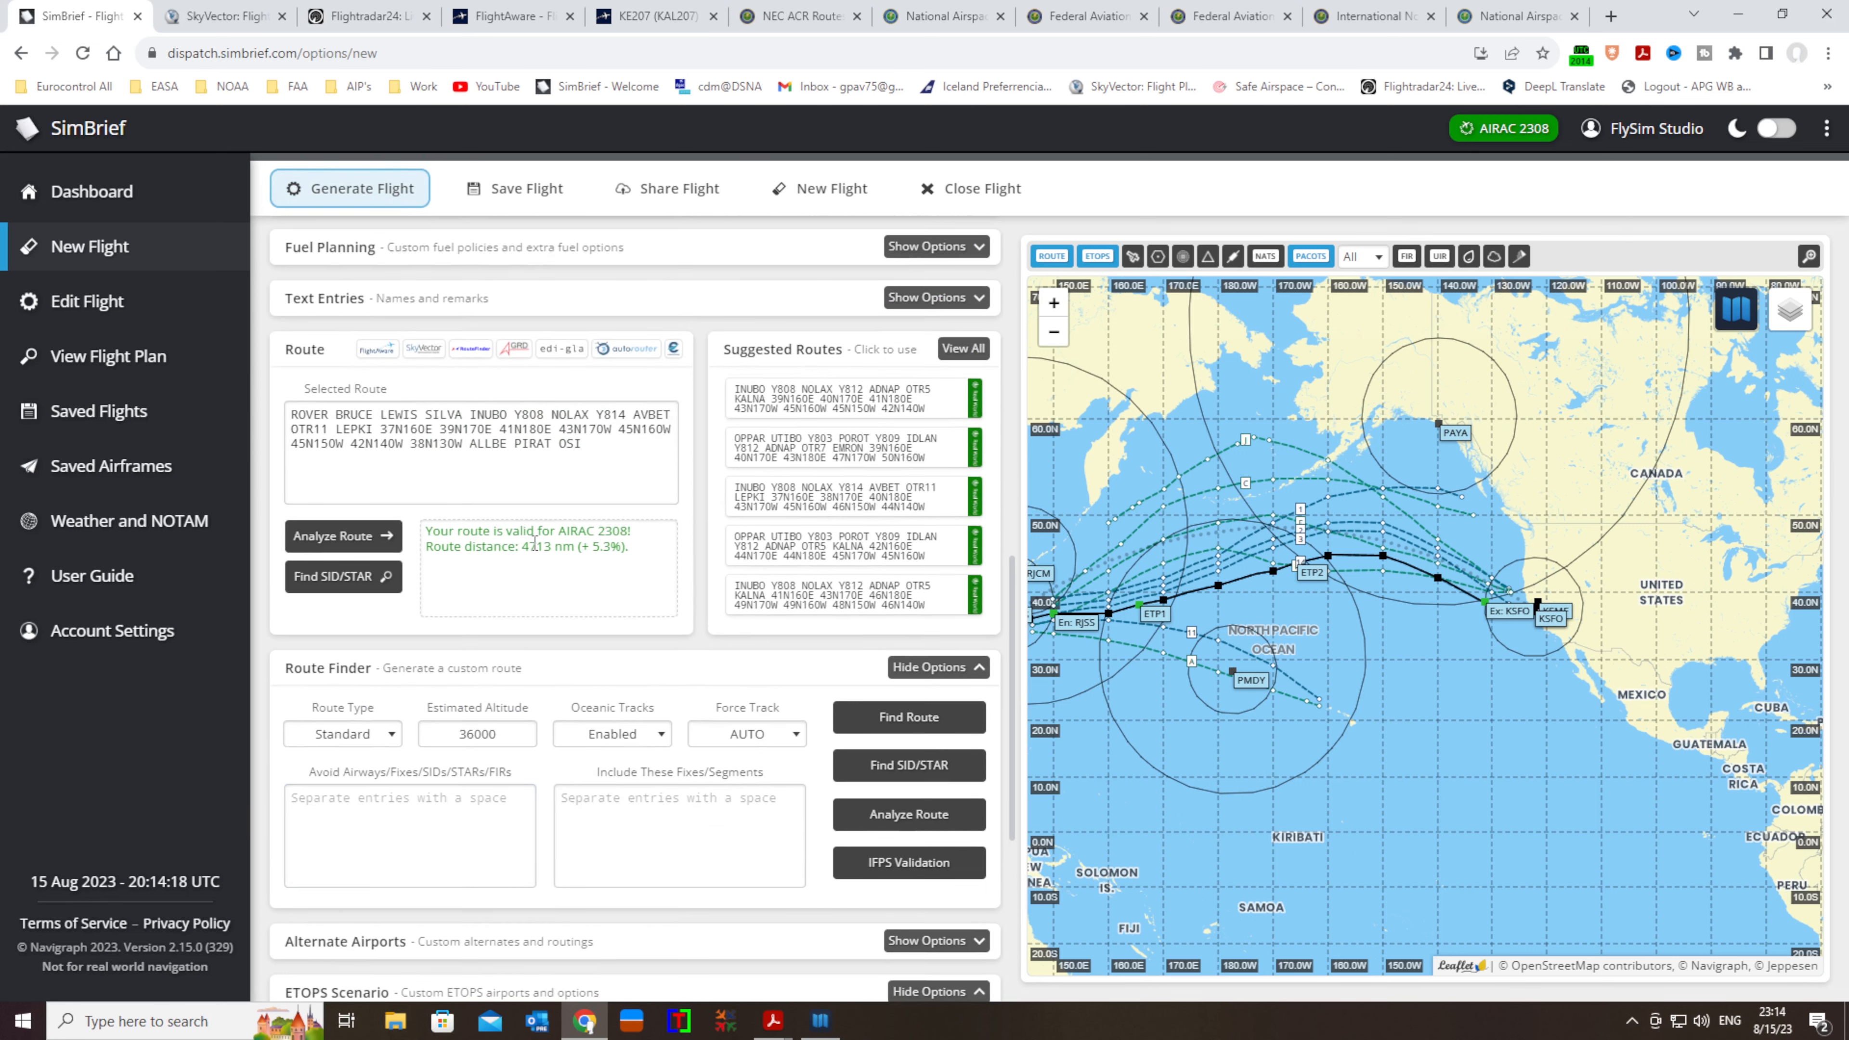
{"action": "scroll", "coordinate": [535, 541], "scroll_direction": "up", "scroll_amount": 9}
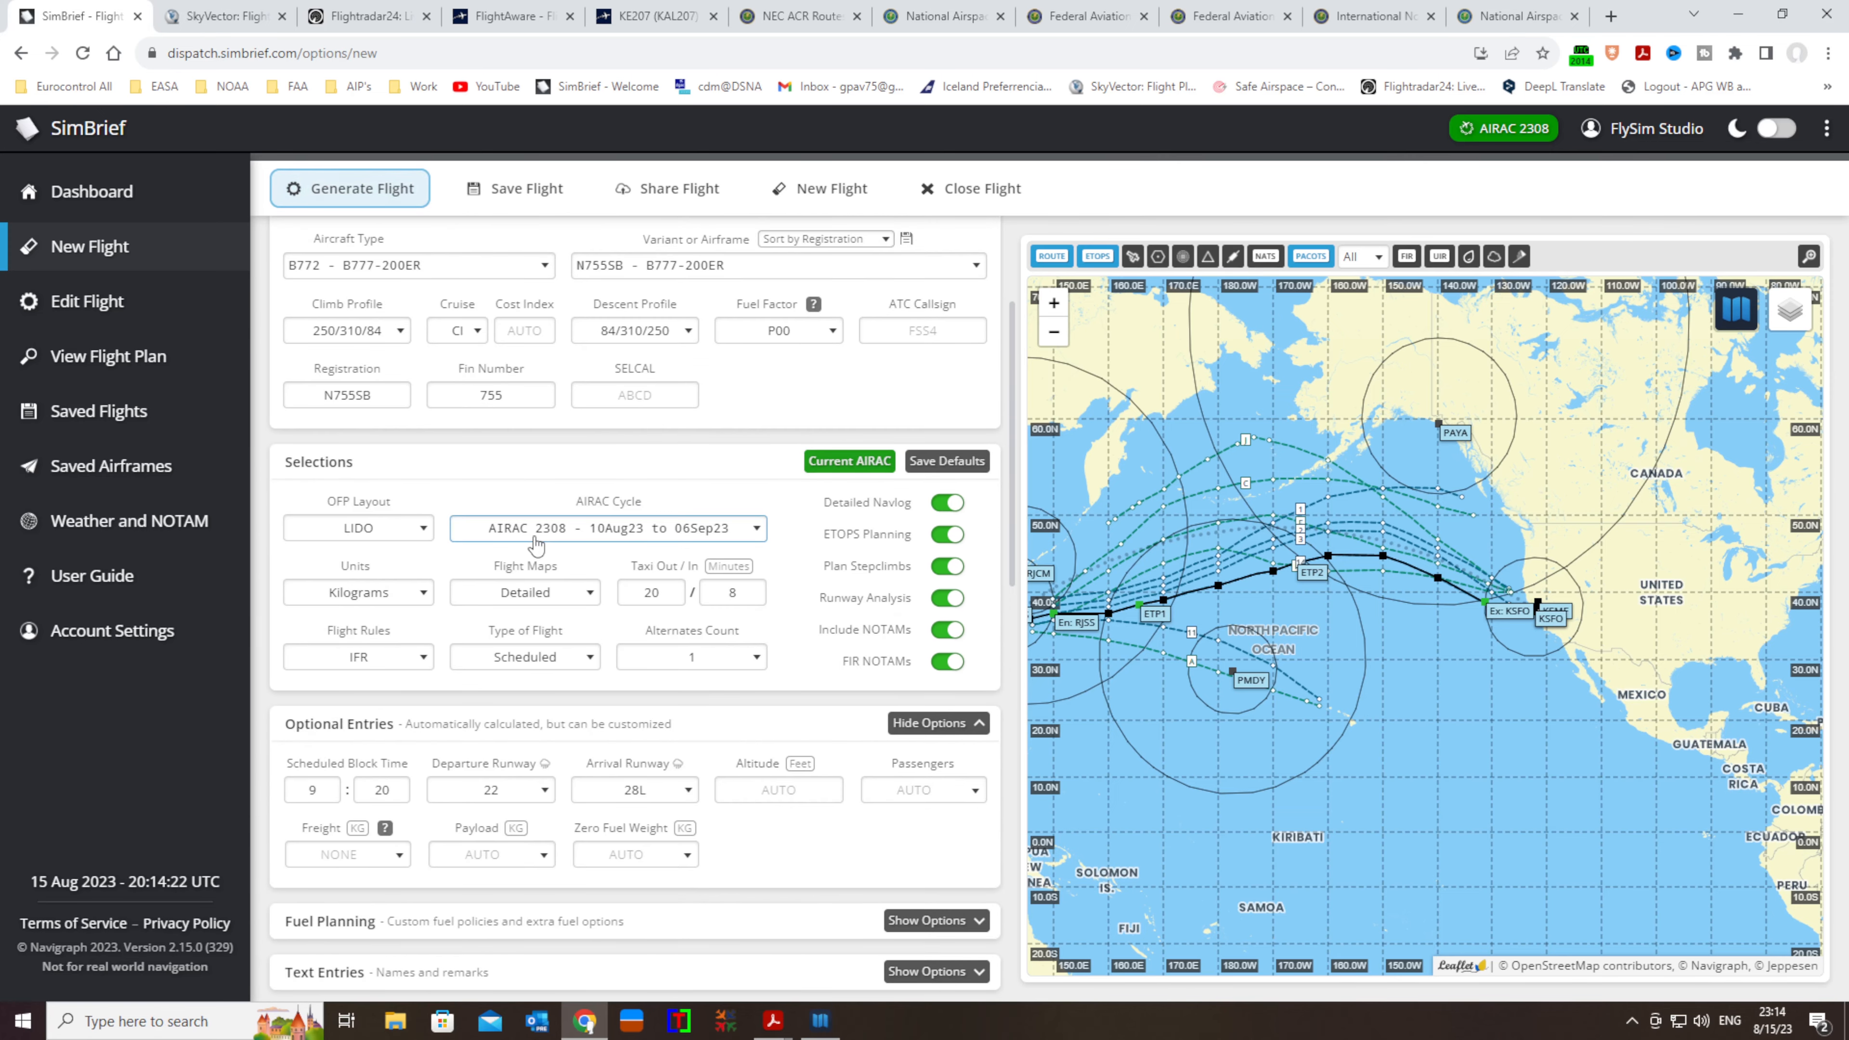
{"action": "scroll", "coordinate": [536, 543], "scroll_direction": "down", "scroll_amount": 6}
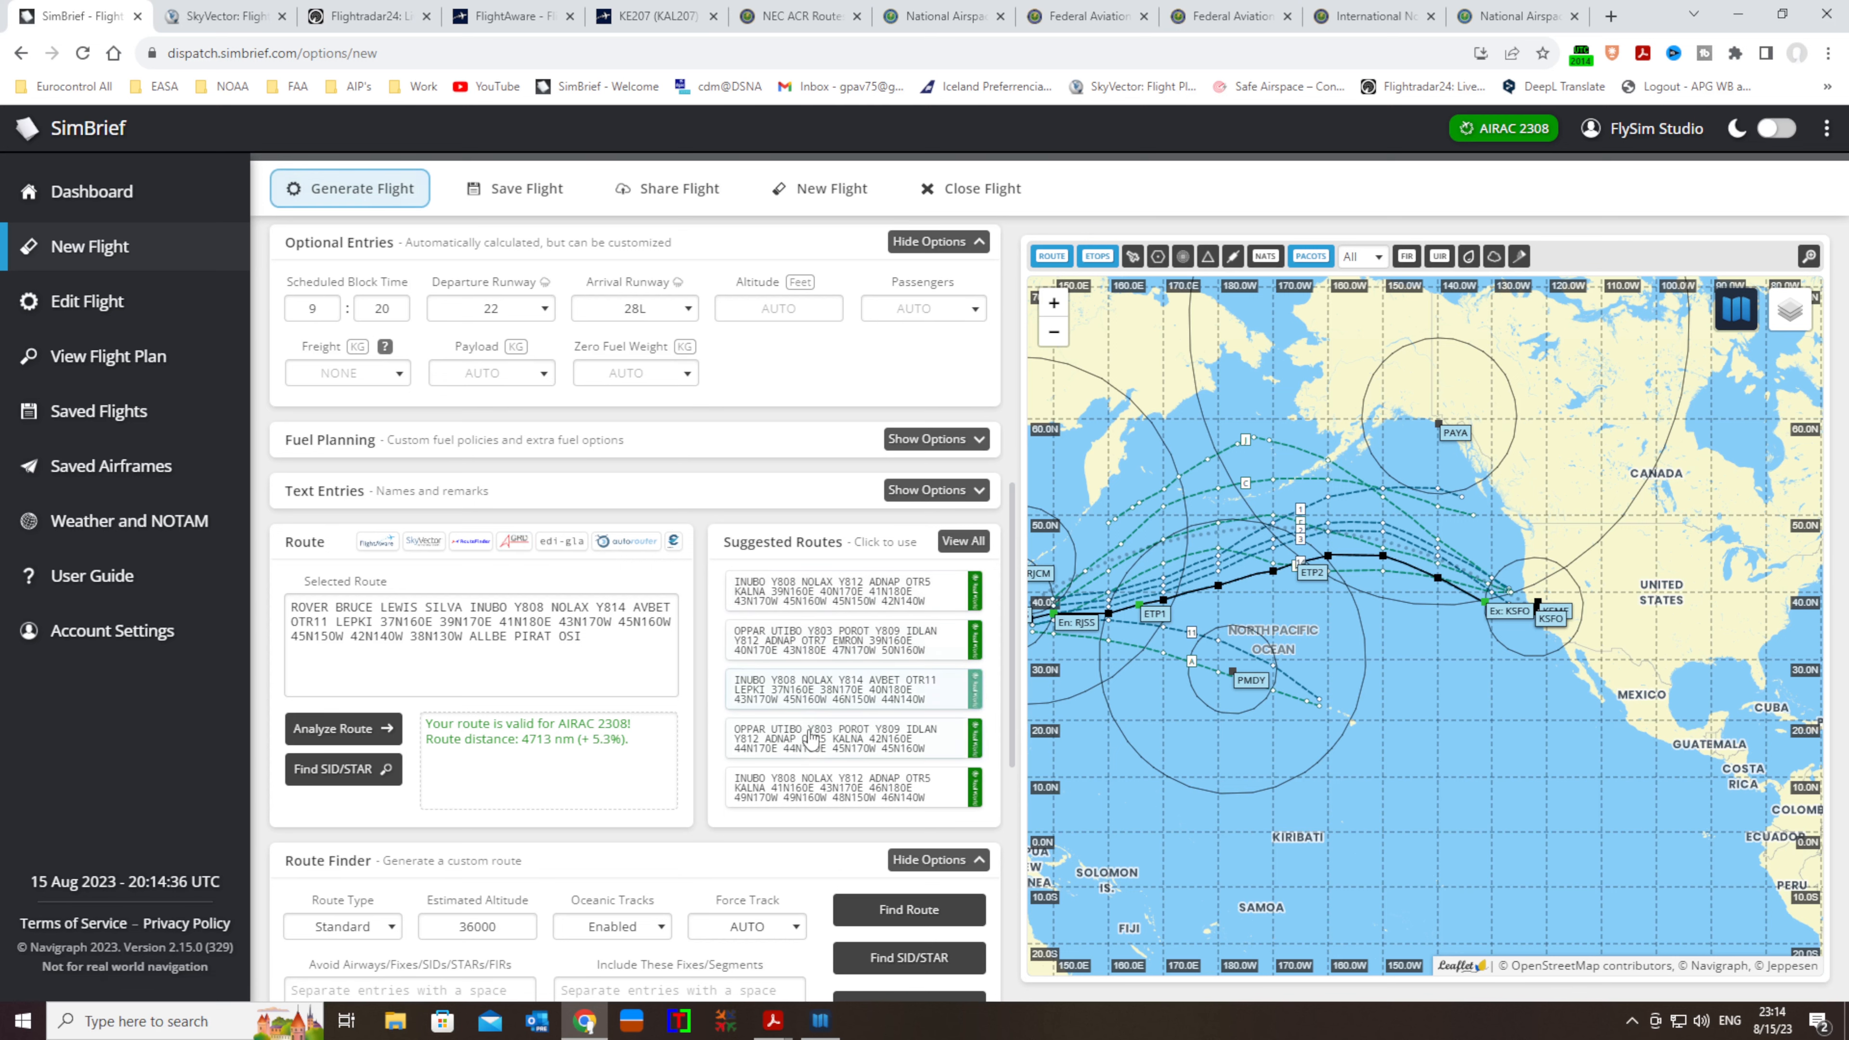
{"action": "scroll", "coordinate": [801, 655], "scroll_direction": "down", "scroll_amount": 2}
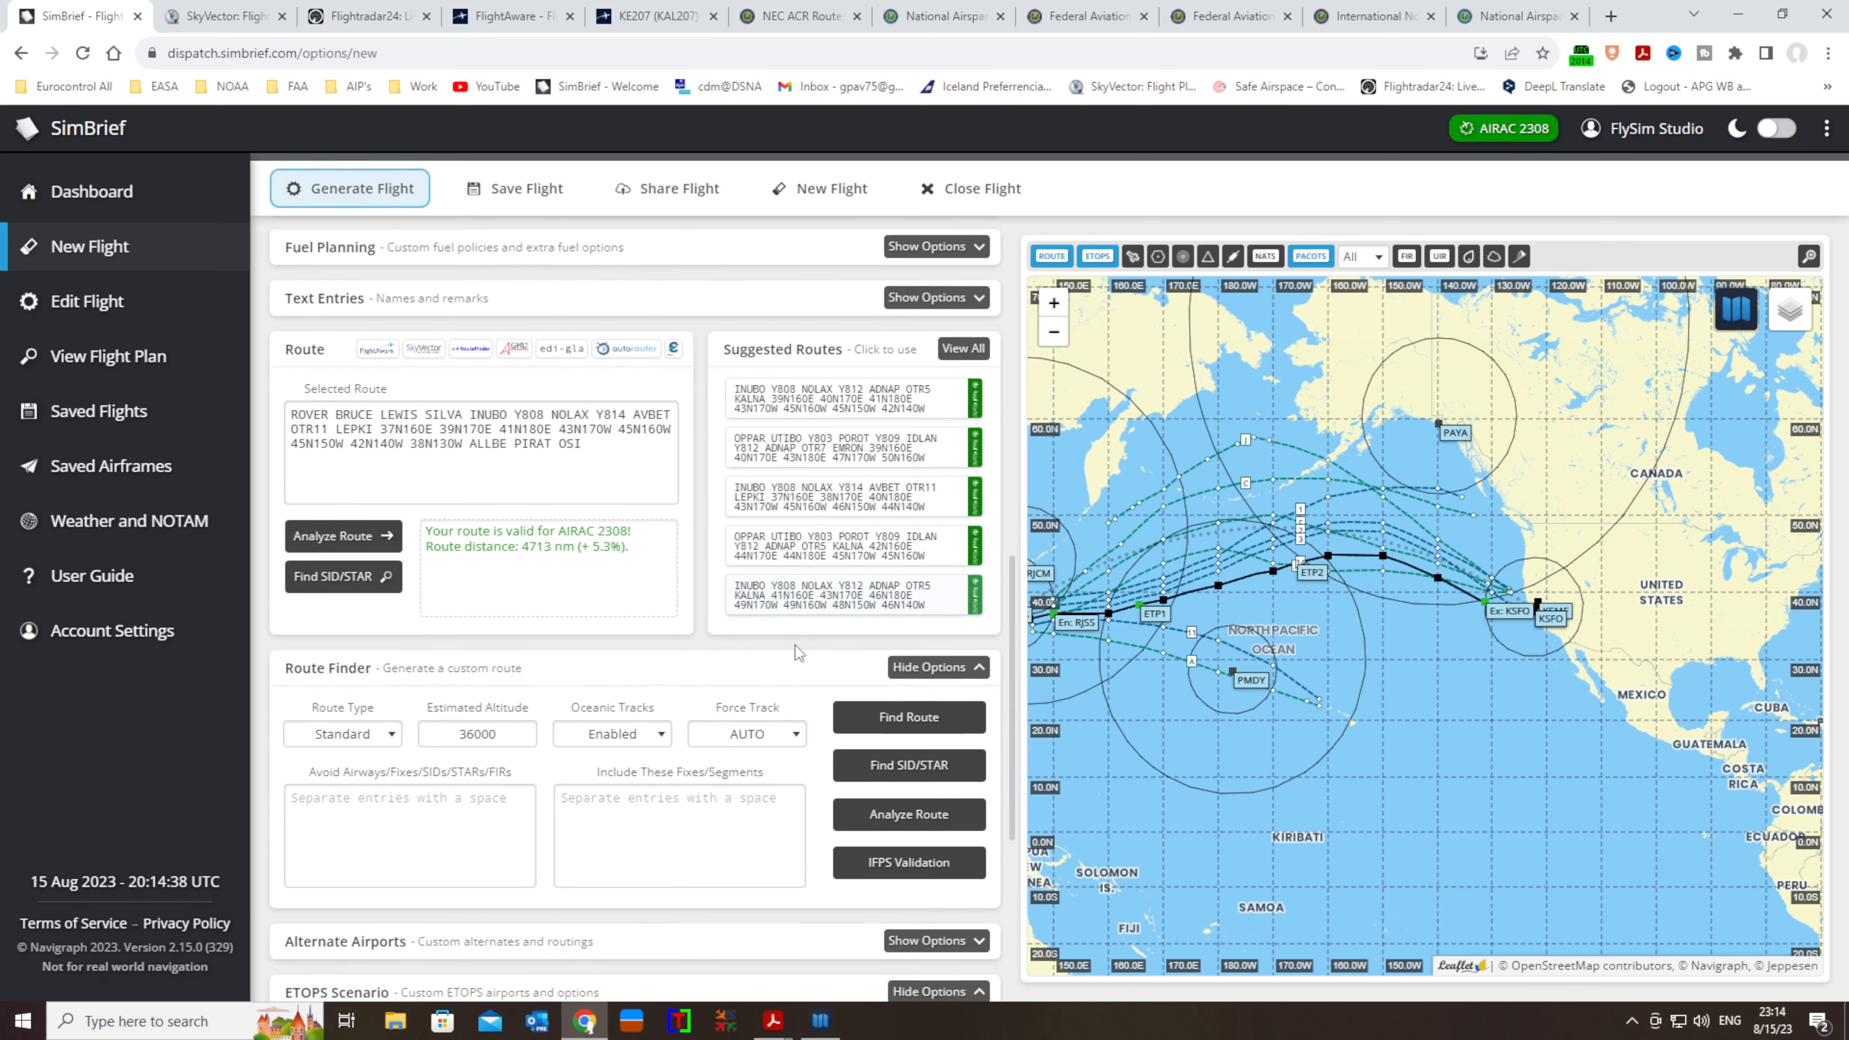
{"action": "scroll", "coordinate": [798, 650], "scroll_direction": "up", "scroll_amount": 3}
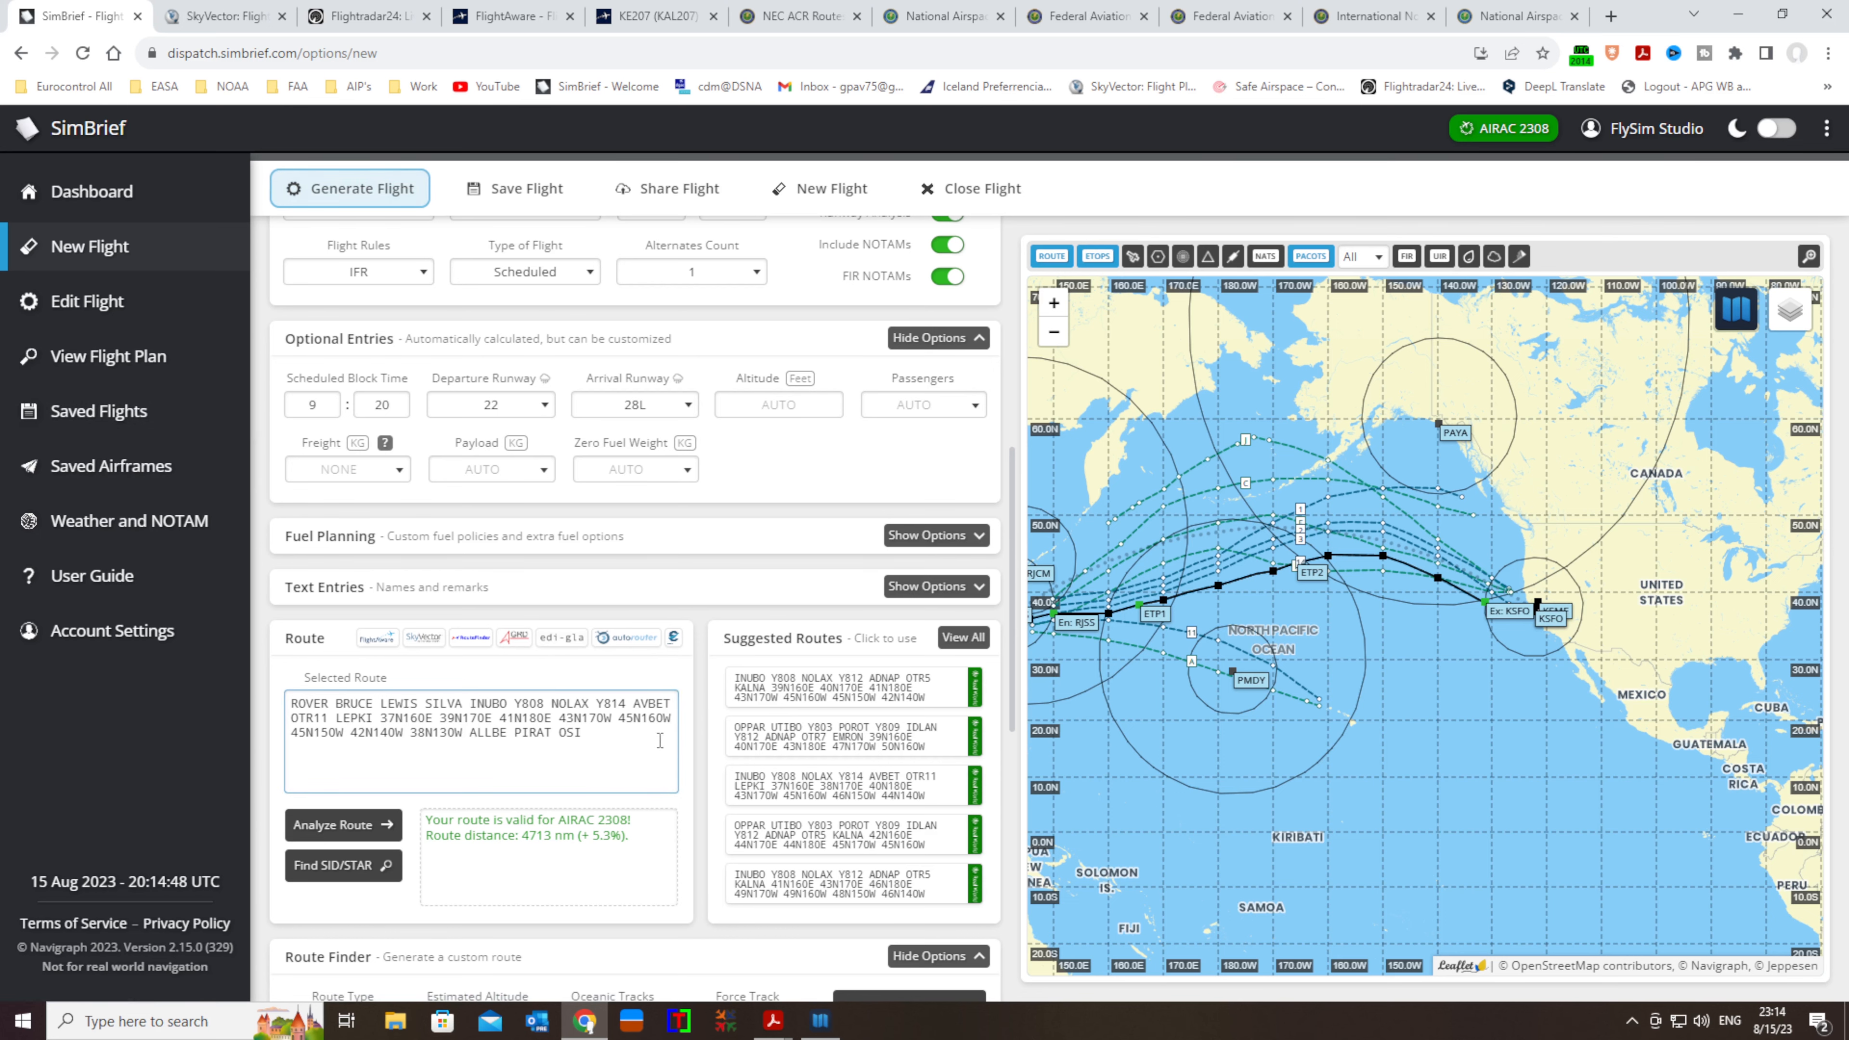
{"action": "scroll", "coordinate": [661, 688], "scroll_direction": "down", "scroll_amount": 5}
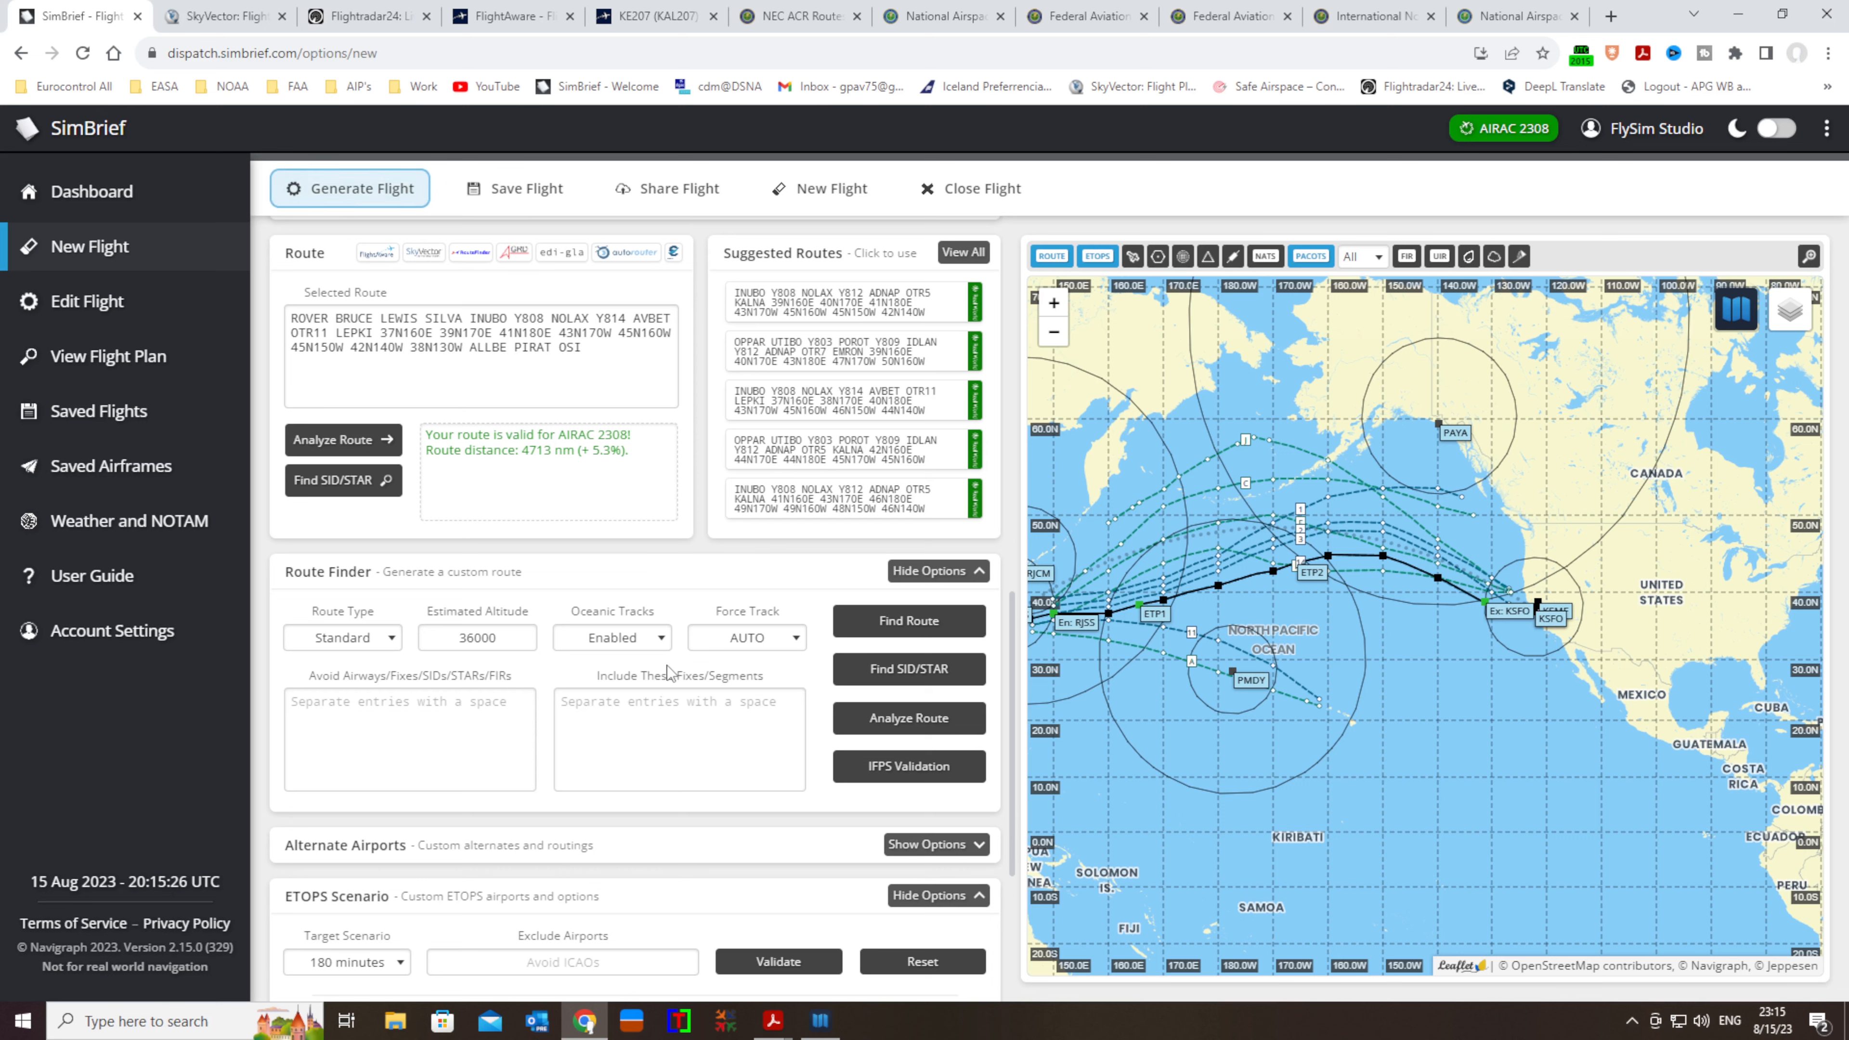
Switch to Flightradar24 and examine the traffic and weather around flight ANA106 over the North Pacific
{"action": "left_click", "coordinate": [356, 20]}
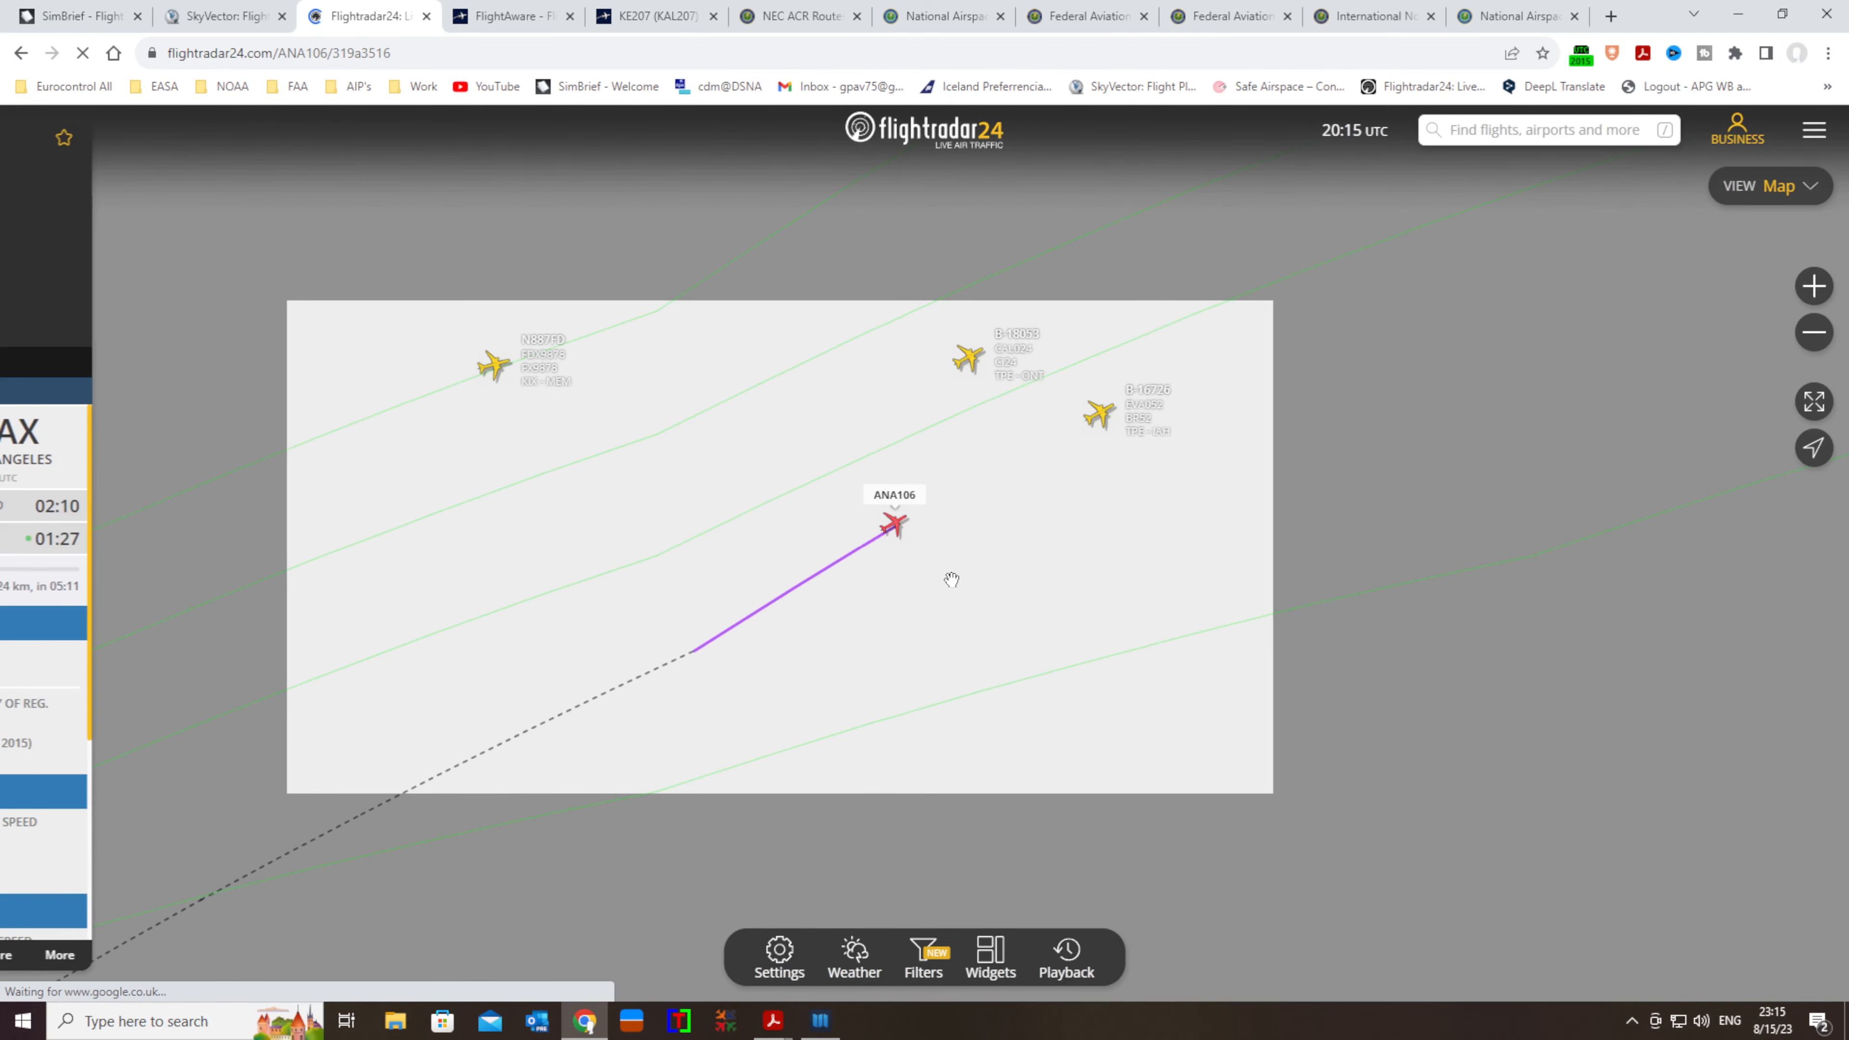
{"action": "scroll", "coordinate": [997, 589], "scroll_direction": "down", "scroll_amount": 1}
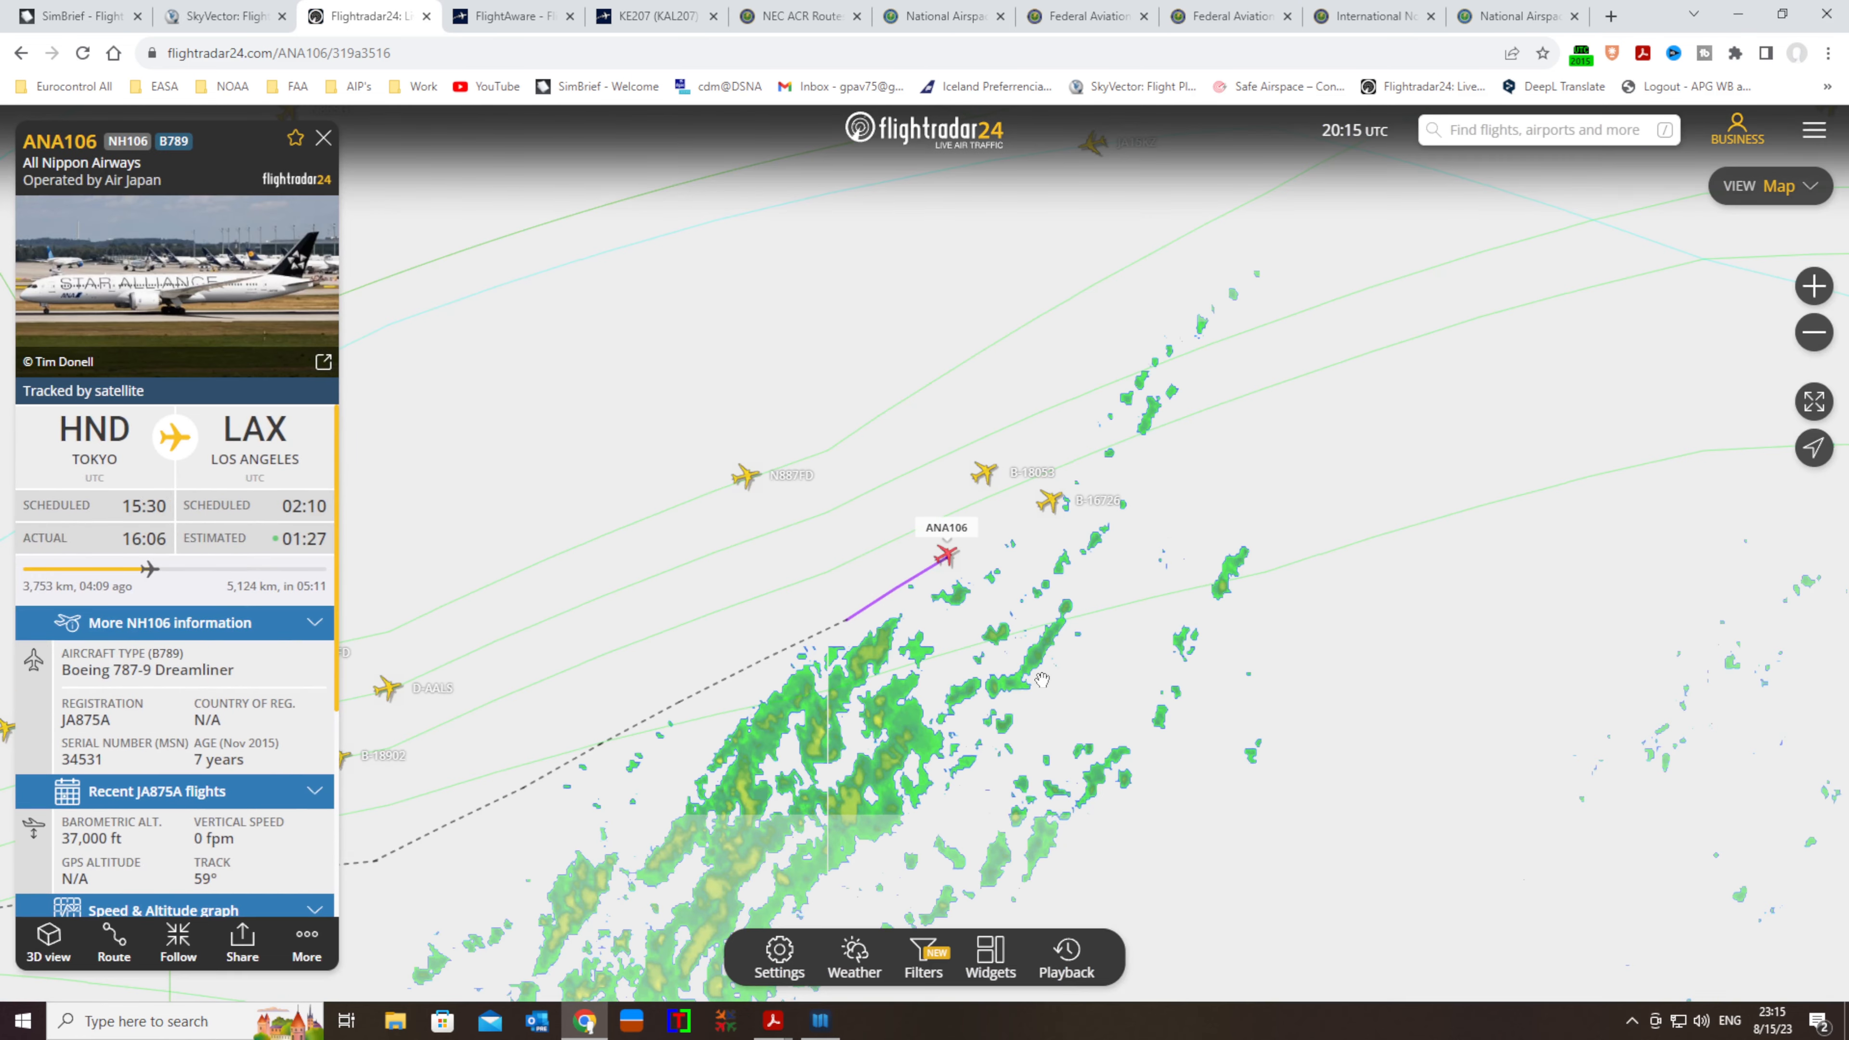
{"action": "left_click_drag", "start_coordinate": [1041, 679], "coordinate": [956, 568]}
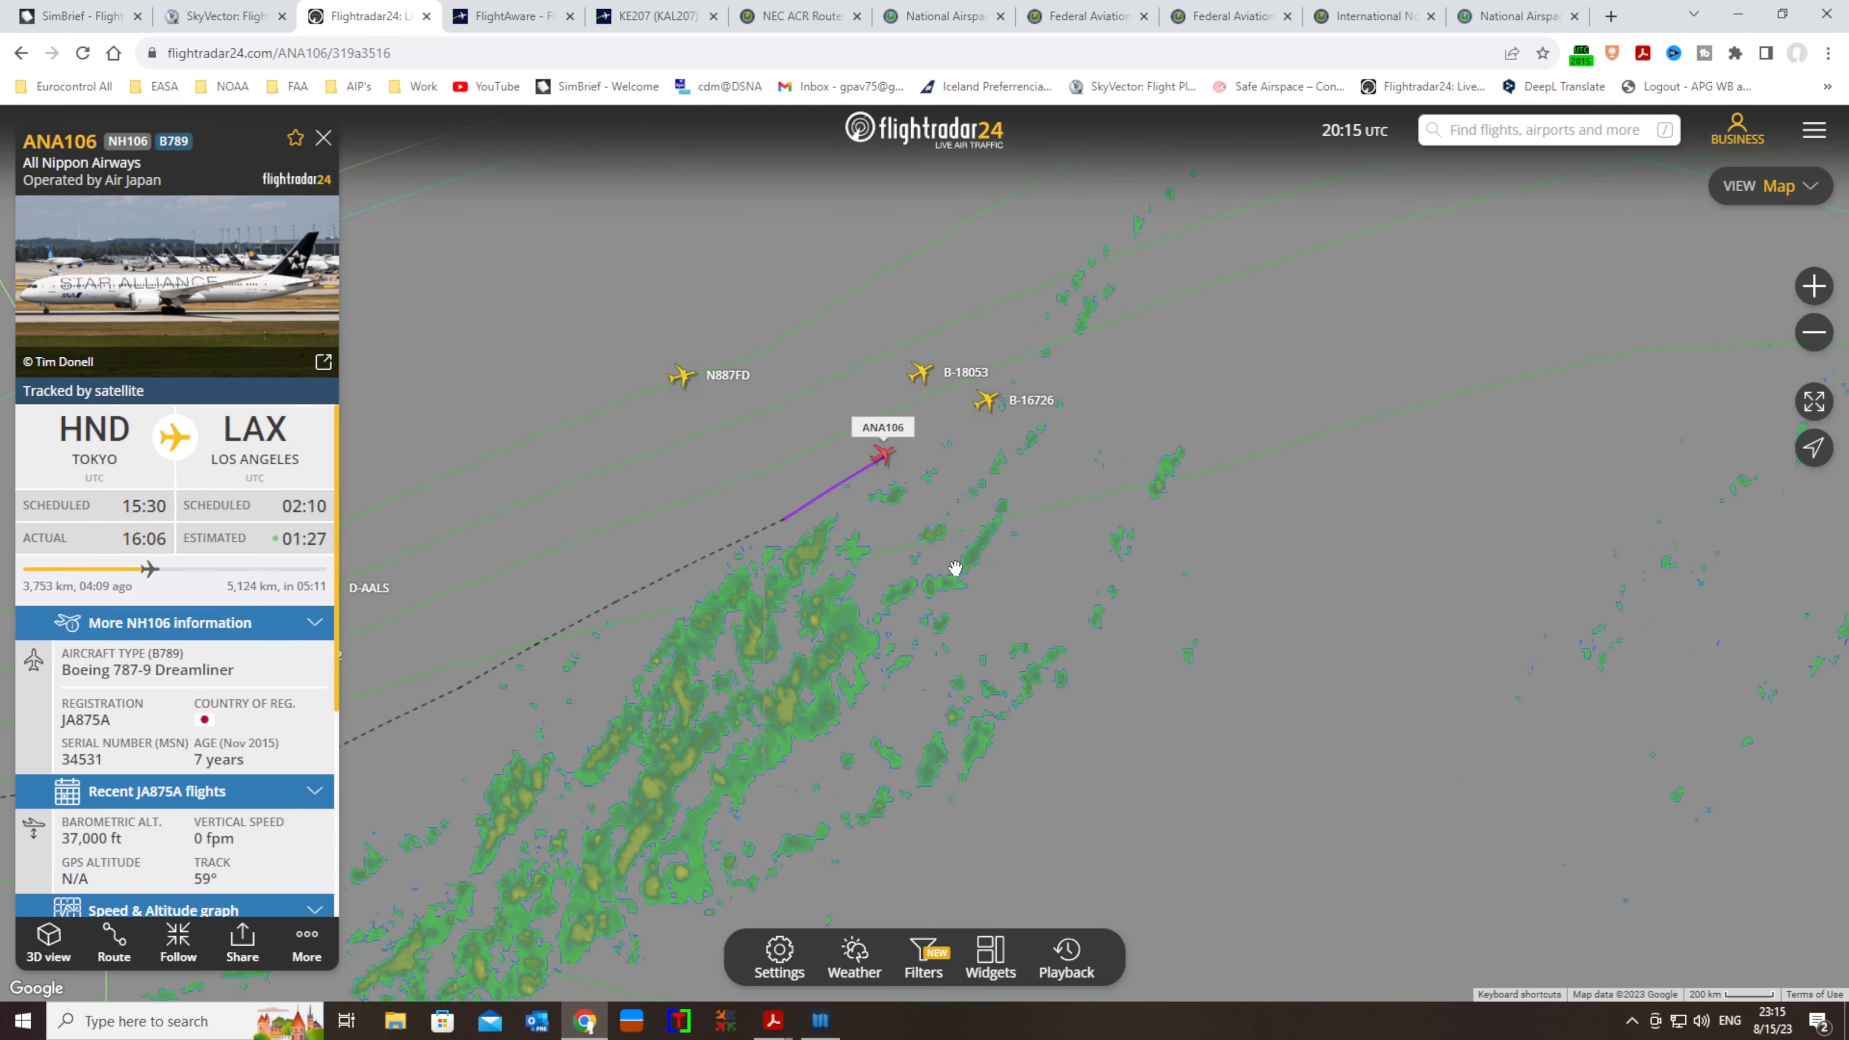
{"action": "scroll", "coordinate": [956, 568], "scroll_direction": "down", "scroll_amount": 2}
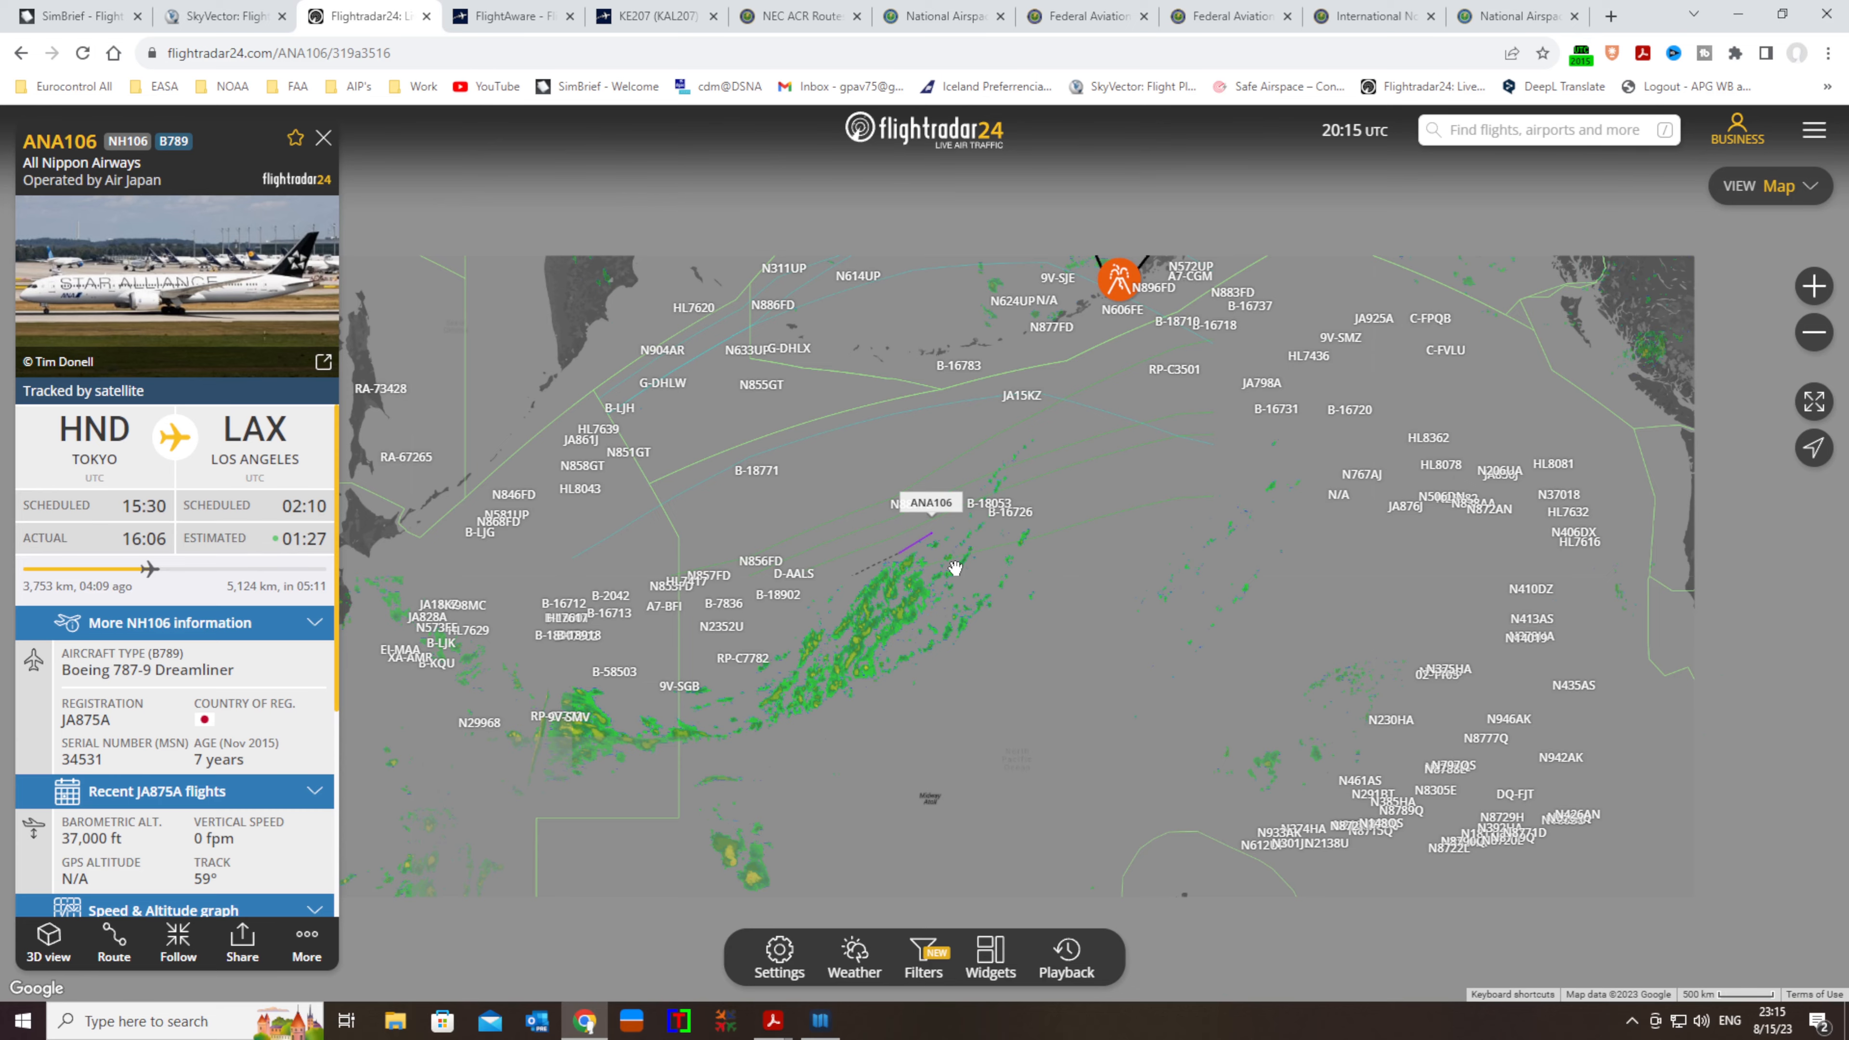